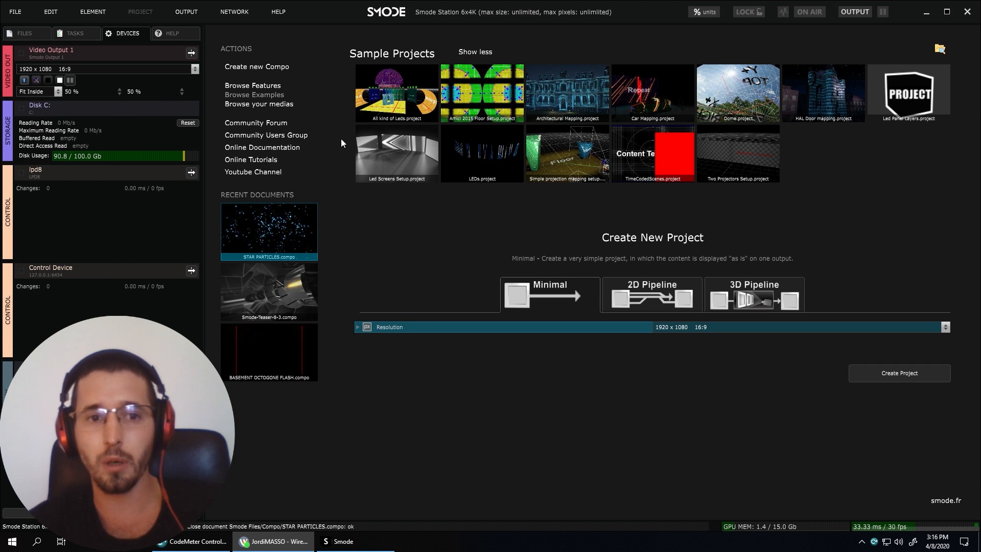
# Create a new compo with a 2048 x 2048 resolution and a frame rate of 60.
pyautogui.click(272, 65)
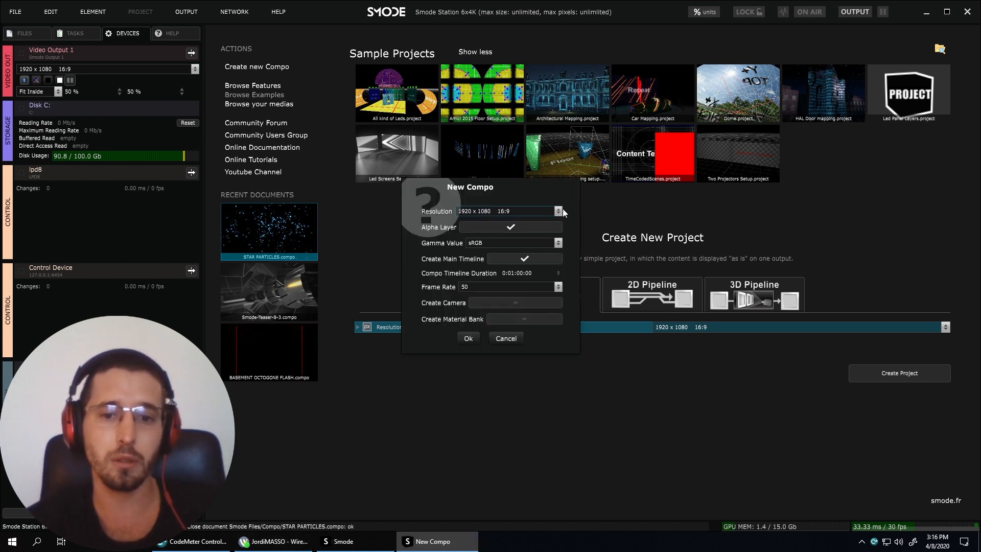
pyautogui.click(560, 211)
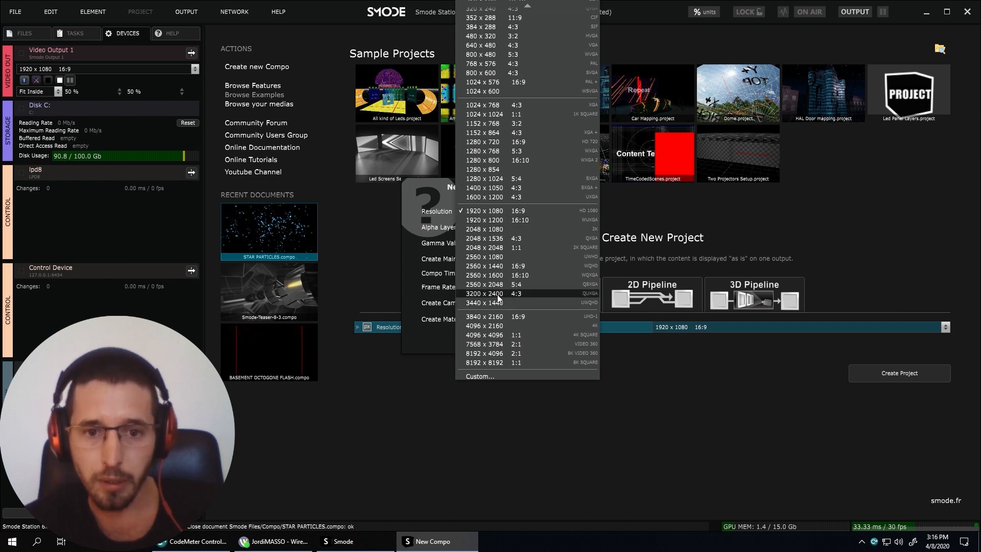
pyautogui.click(494, 250)
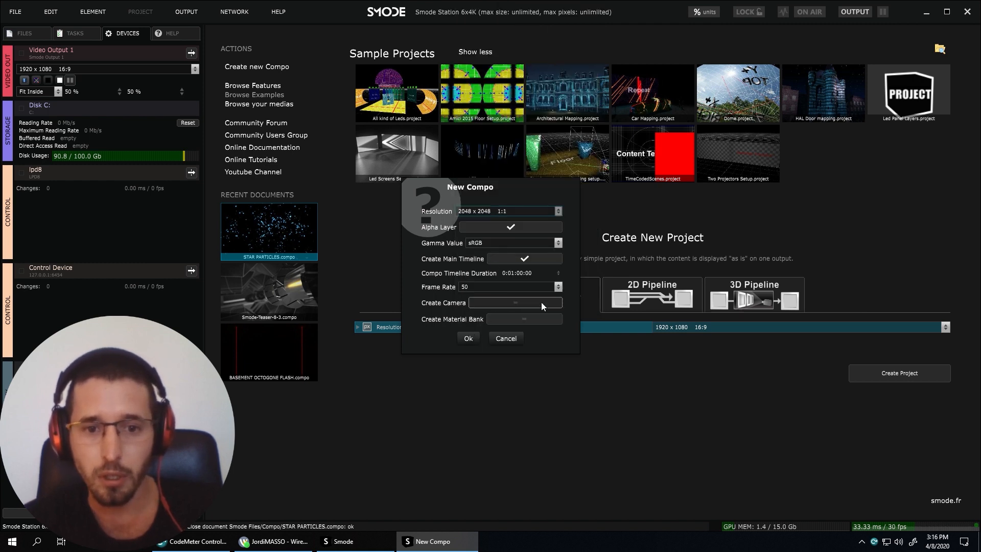
pyautogui.click(558, 287)
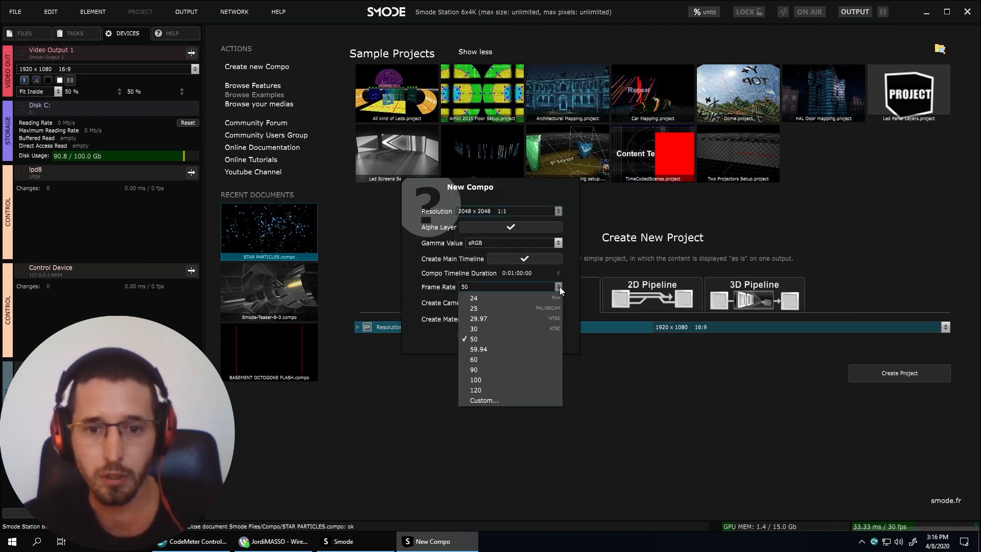
pyautogui.click(485, 359)
pyautogui.click(468, 339)
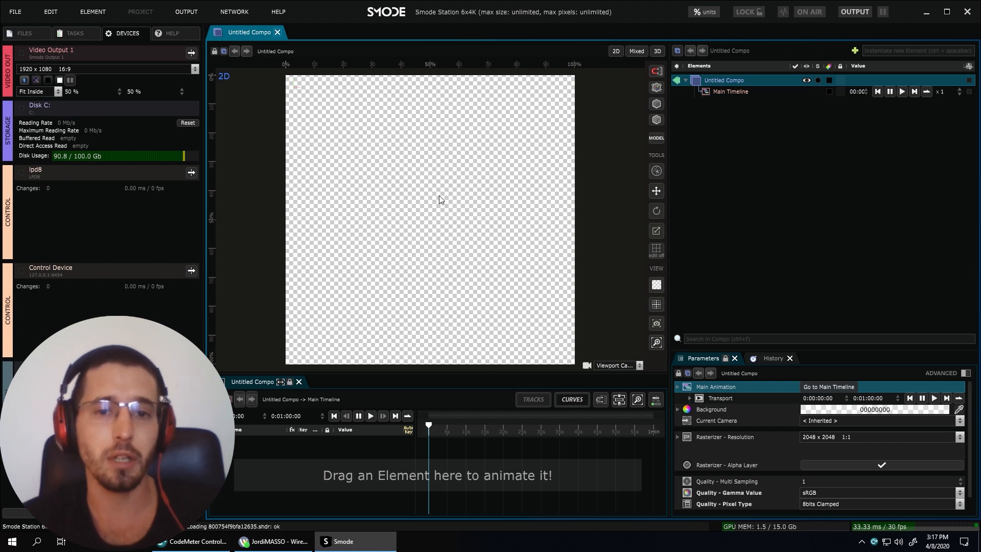
# Set the compo's rasterizer resolution to 4096 x 4096 (1:1).
pyautogui.scroll(-1, 442, 199)
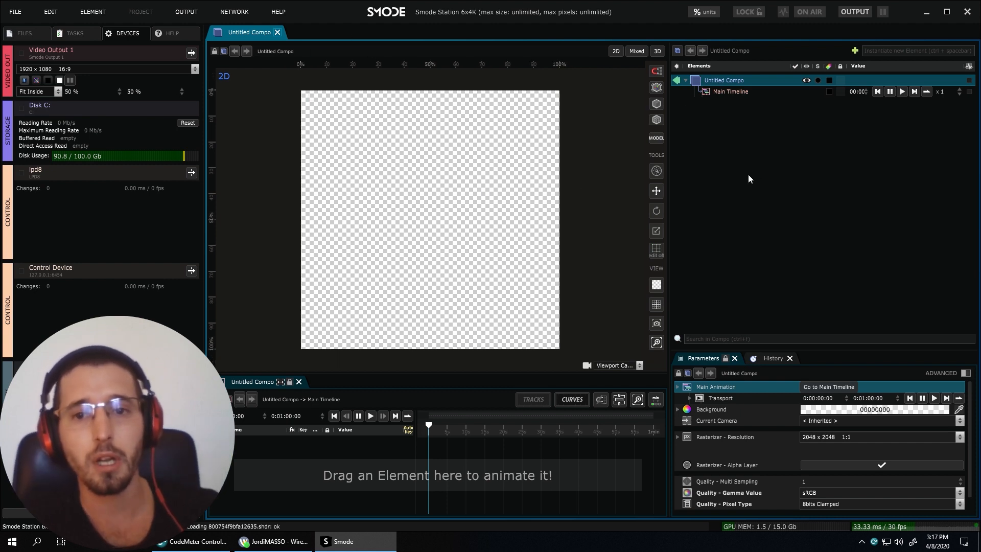
pyautogui.click(736, 91)
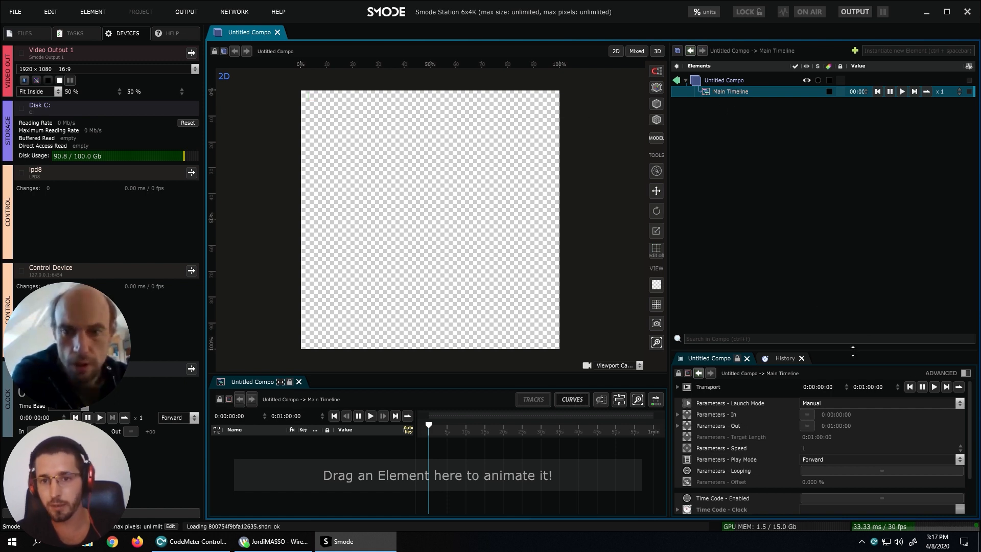
pyautogui.click(737, 81)
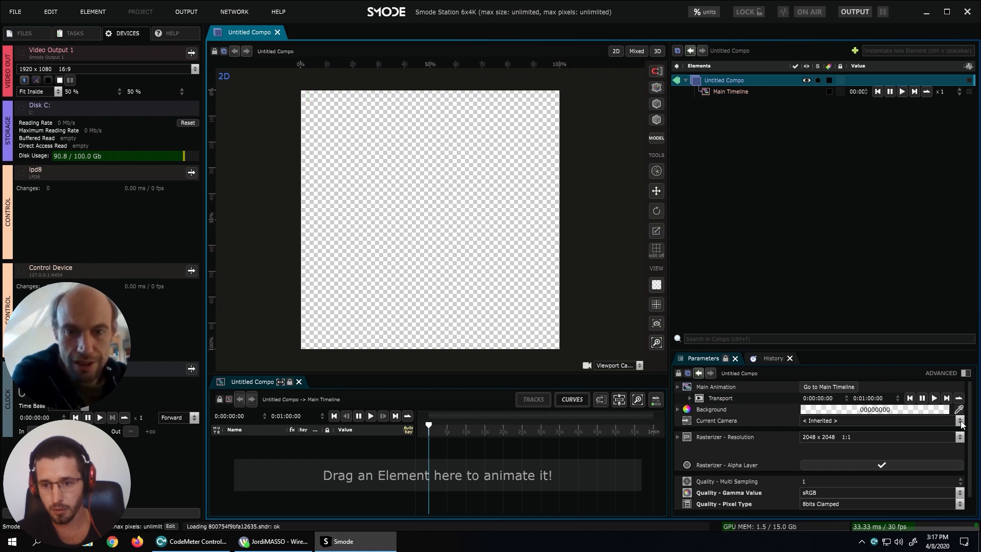
pyautogui.click(961, 438)
pyautogui.scroll(-2, 895, 396)
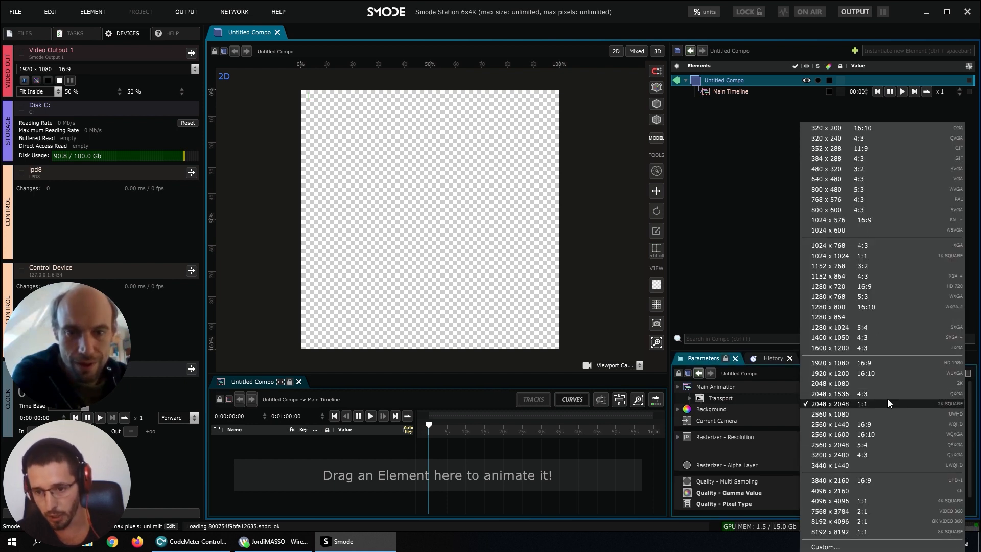
pyautogui.click(837, 503)
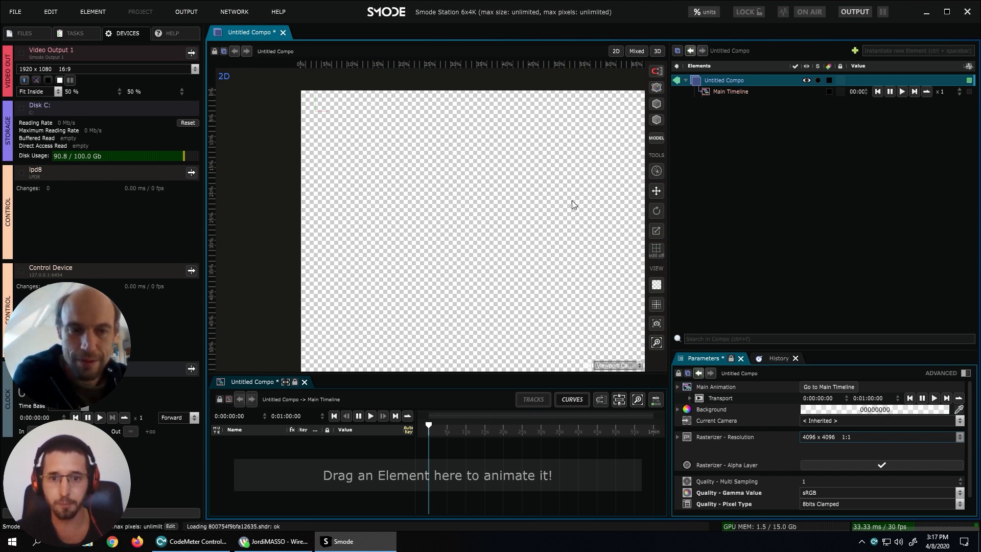
pyautogui.scroll(-10, 384, 187)
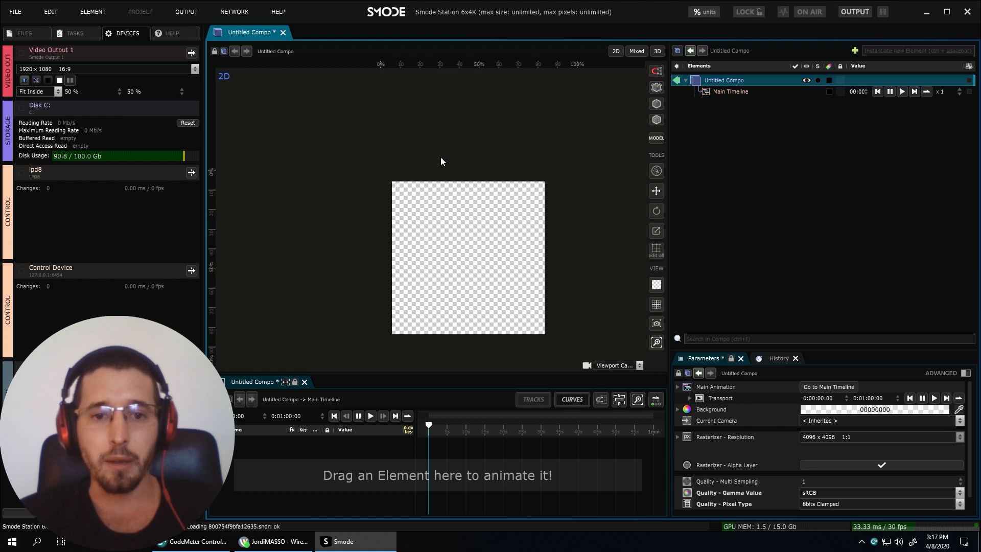
pyautogui.scroll(2, 442, 163)
pyautogui.moveTo(447, 183); pyautogui.dragTo(451, 146)
pyautogui.scroll(1, 450, 146)
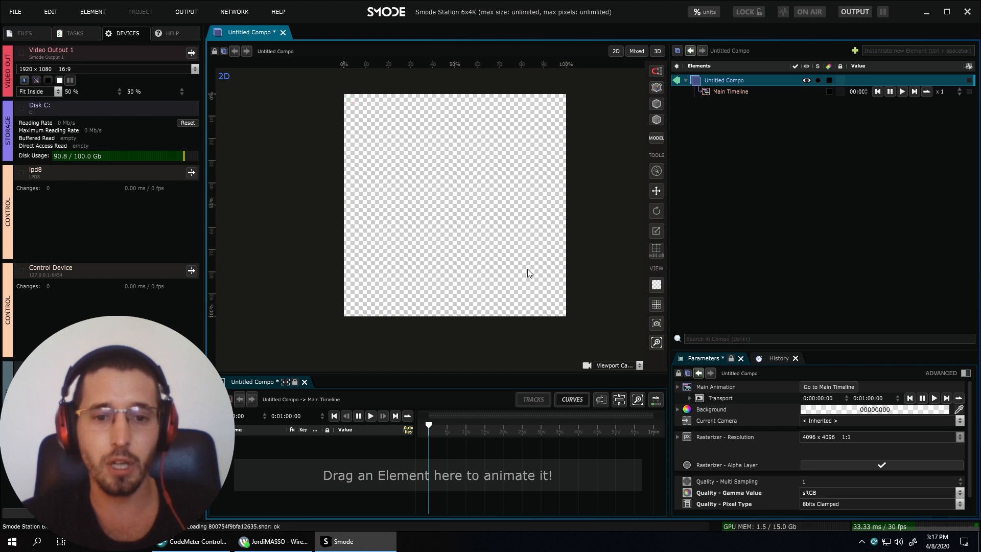
# Add a spherical camera to the untitled compo.
pyautogui.click(720, 93)
pyautogui.click(724, 82)
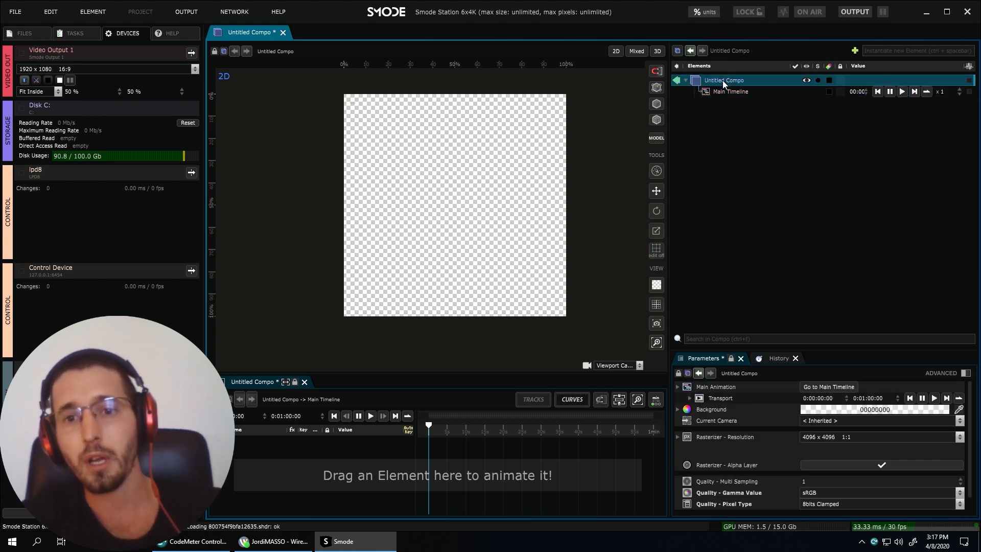
pyautogui.rightClick(720, 109)
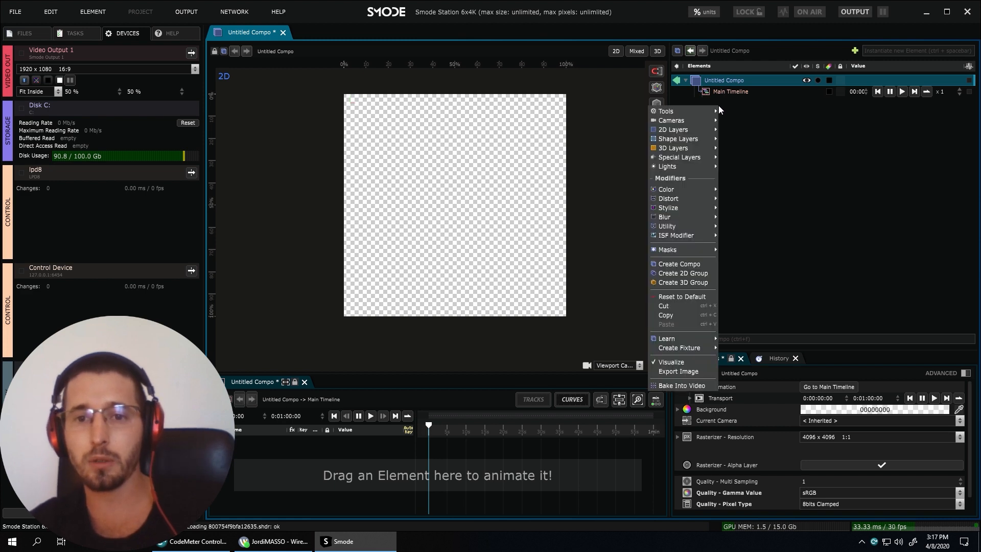
pyautogui.moveTo(685, 120)
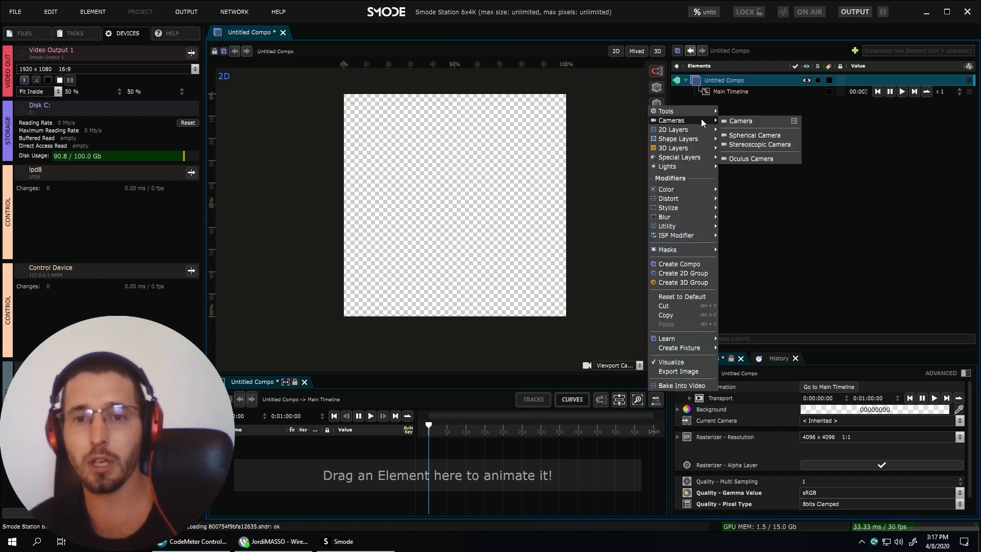
pyautogui.click(743, 136)
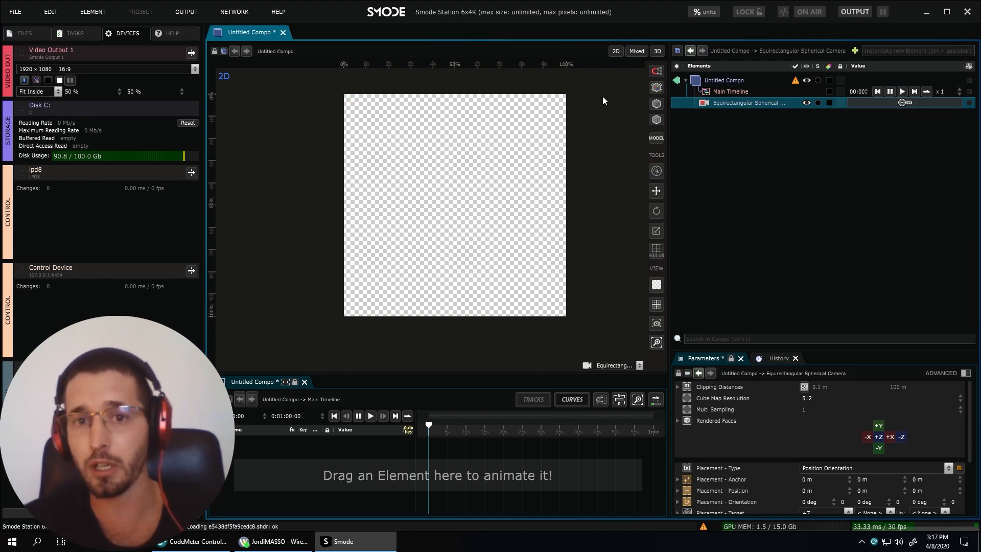
# Check the spherical camera in the 3D view and set its unwrap mode type to Dome Master.
pyautogui.click(657, 52)
pyautogui.scroll(3, 460, 220)
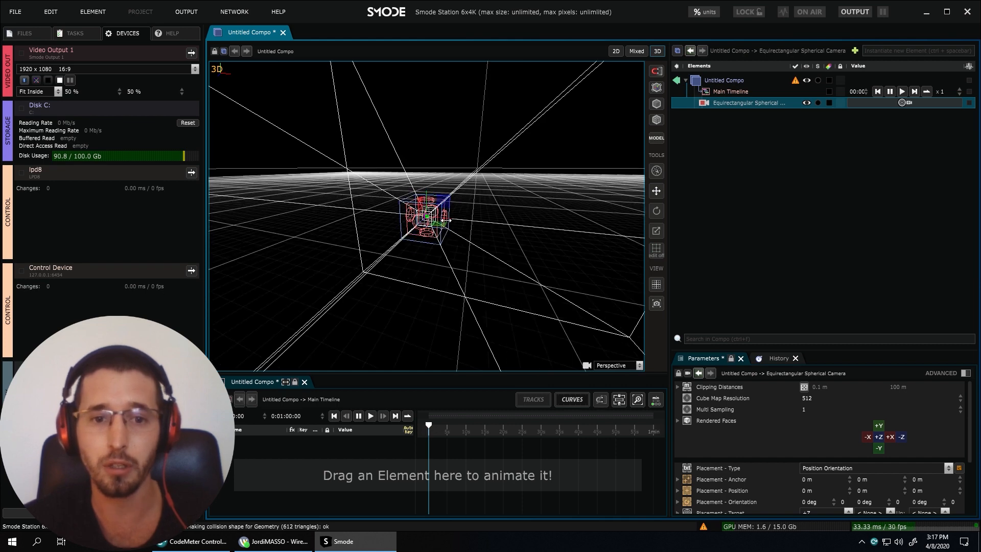
pyautogui.moveTo(417, 246); pyautogui.dragTo(478, 155)
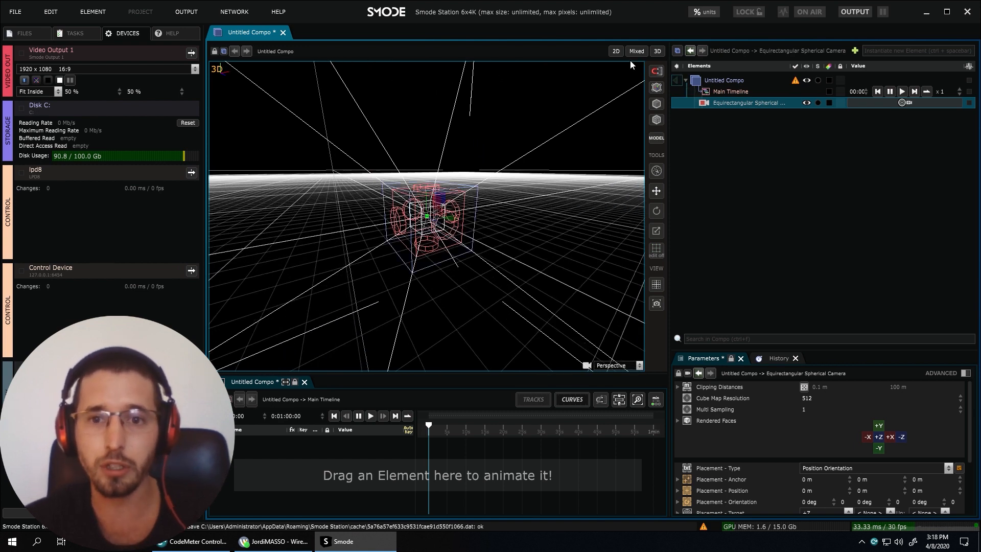
pyautogui.click(616, 51)
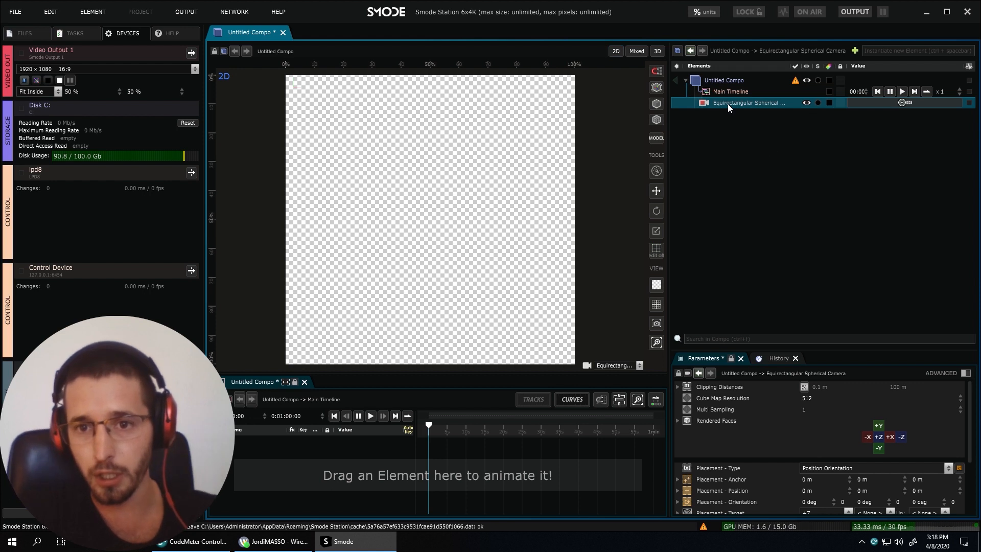
pyautogui.moveTo(831, 349); pyautogui.dragTo(831, 216)
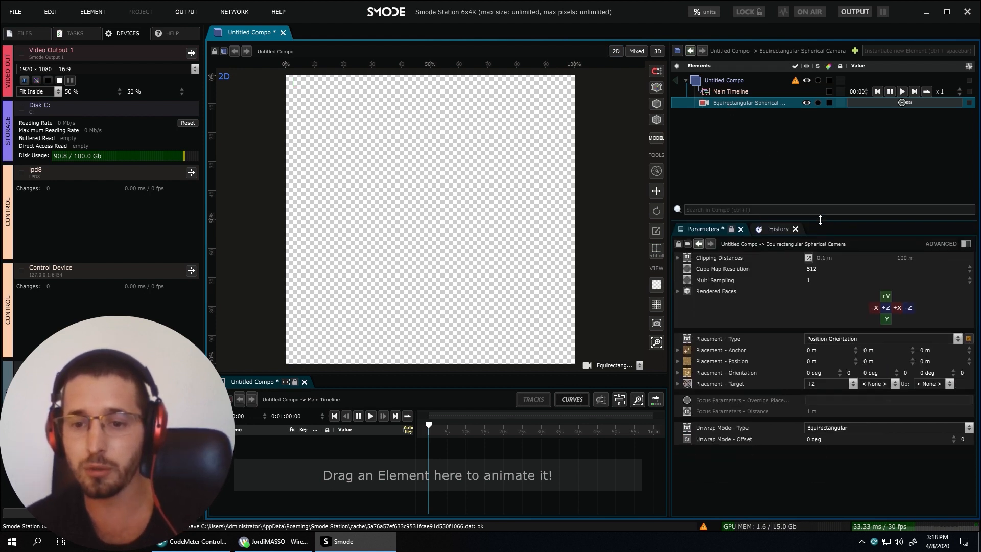
pyautogui.click(835, 426)
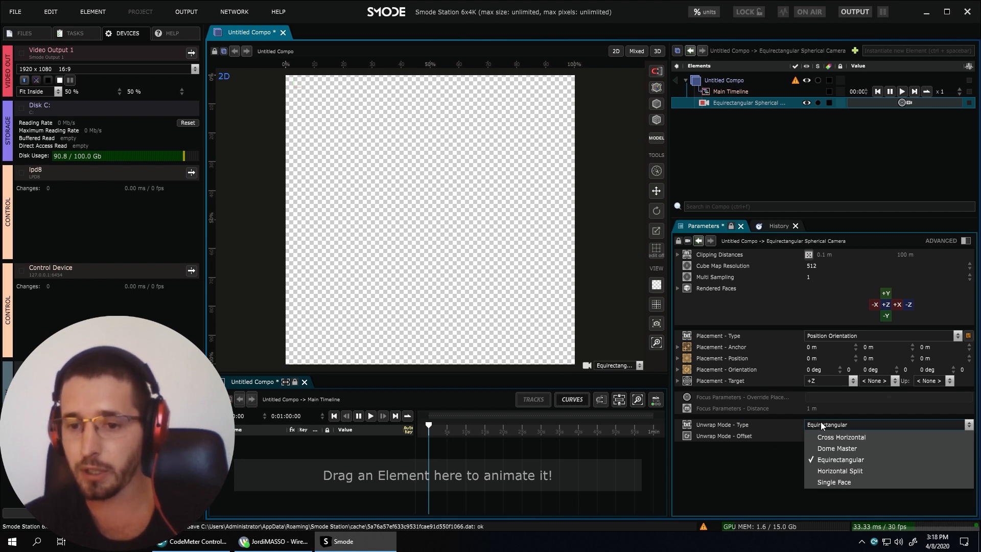
pyautogui.click(839, 449)
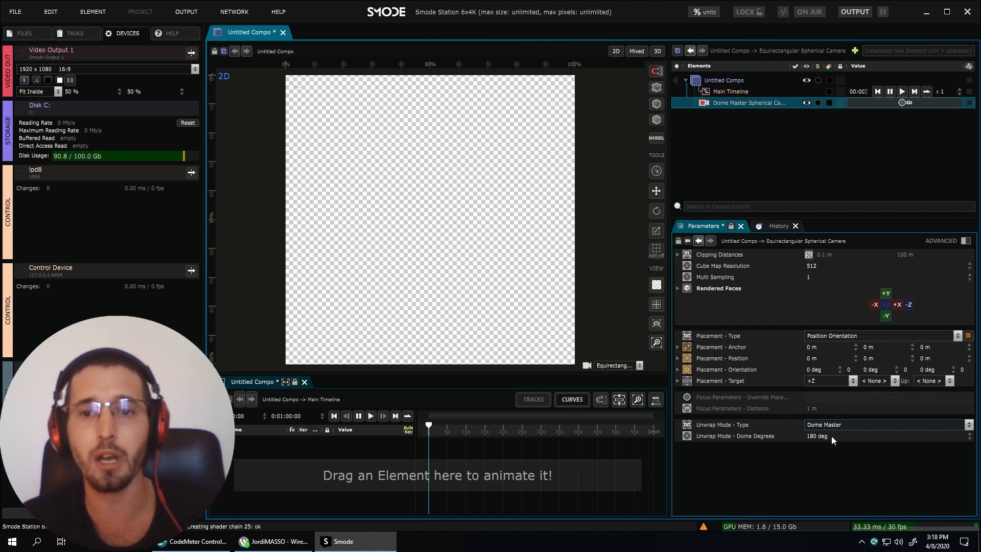
# Add a 3D box layer to the compo and set its default surface side to Both.
pyautogui.click(728, 100)
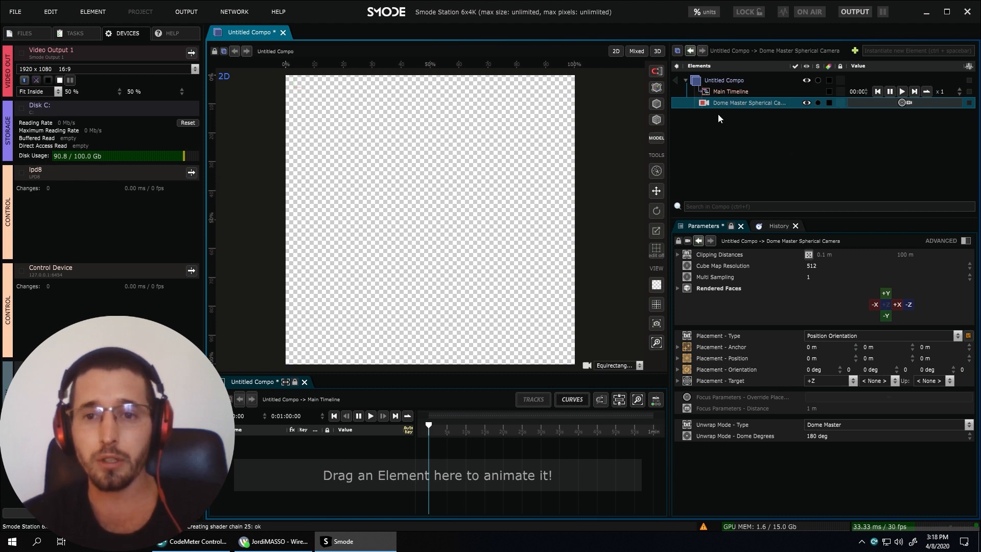
pyautogui.rightClick(718, 113)
pyautogui.moveTo(685, 152)
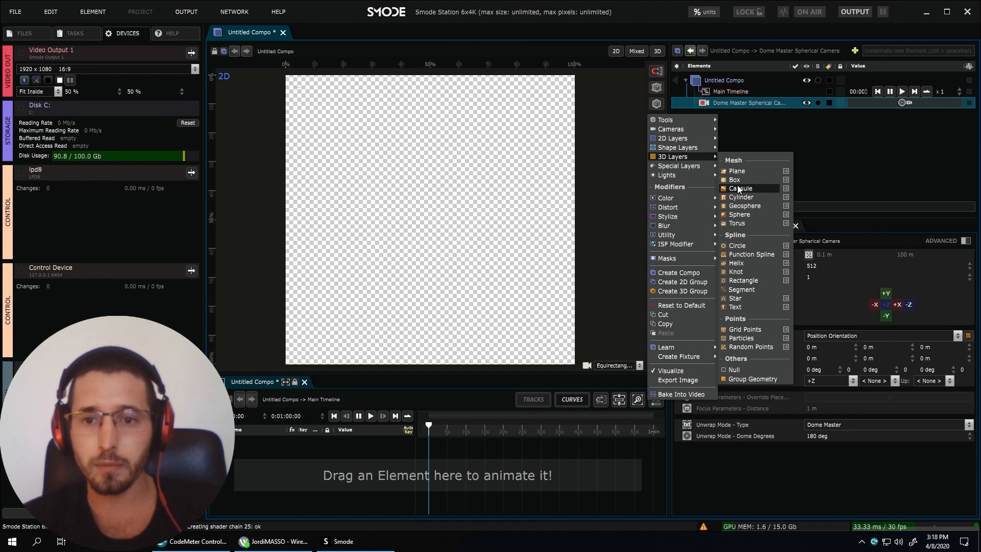
pyautogui.click(736, 179)
pyautogui.click(693, 113)
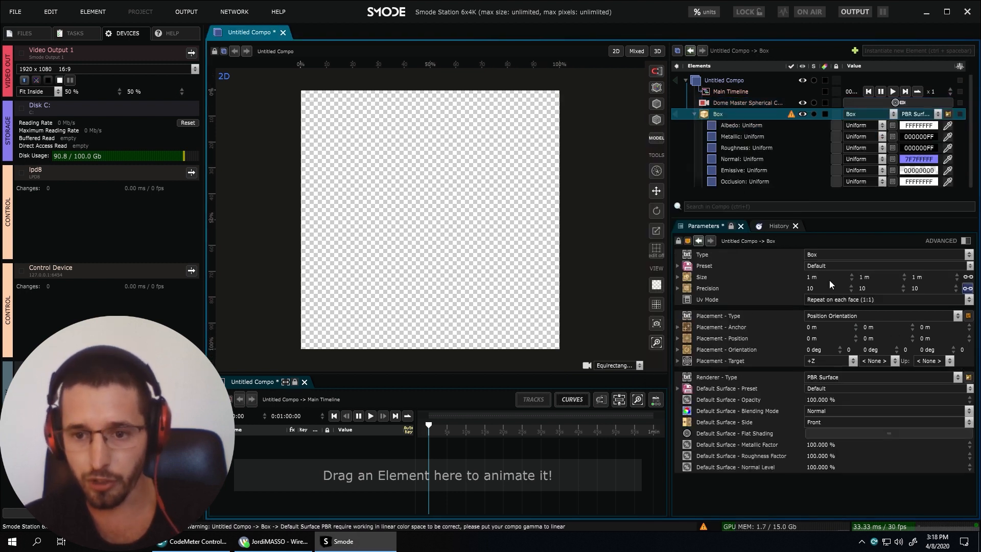
pyautogui.click(812, 423)
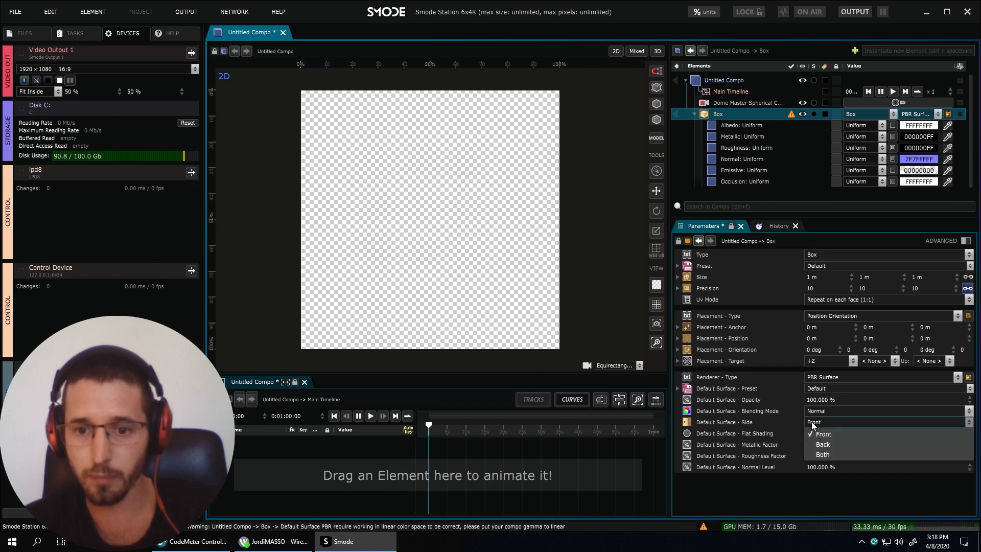
pyautogui.click(836, 452)
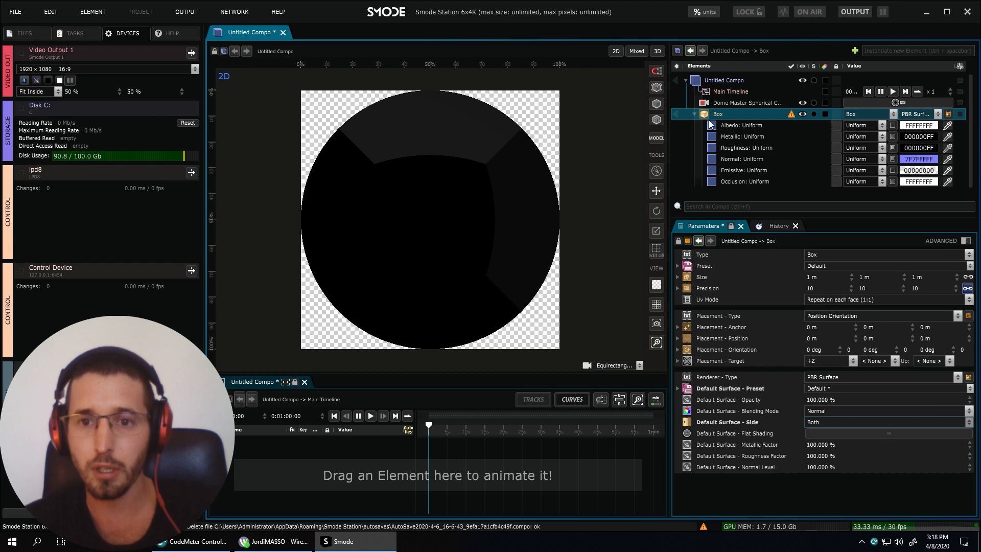
pyautogui.click(694, 114)
# Add an environment light to the compo and raise its diffuse level to about 3.91.
pyautogui.rightClick(716, 142)
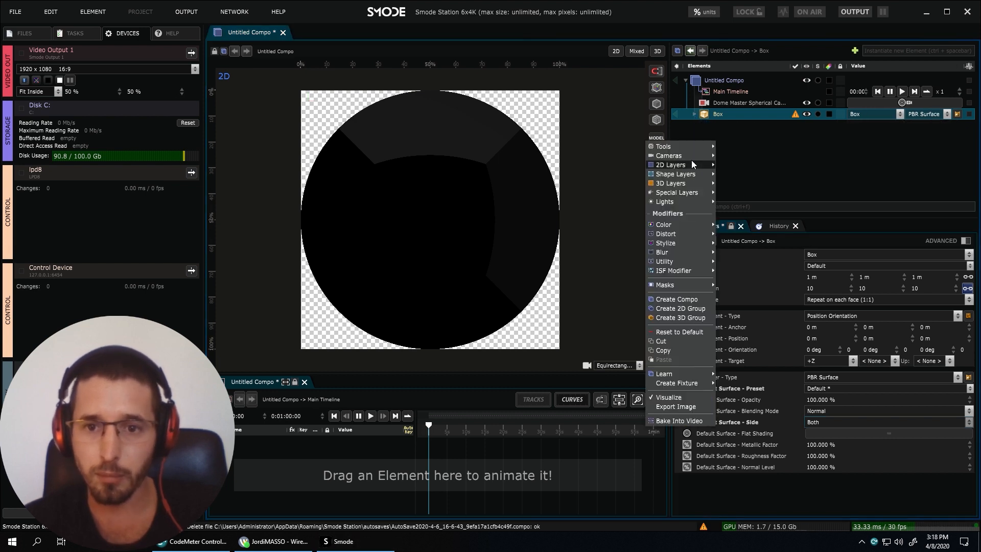
pyautogui.moveTo(685, 195)
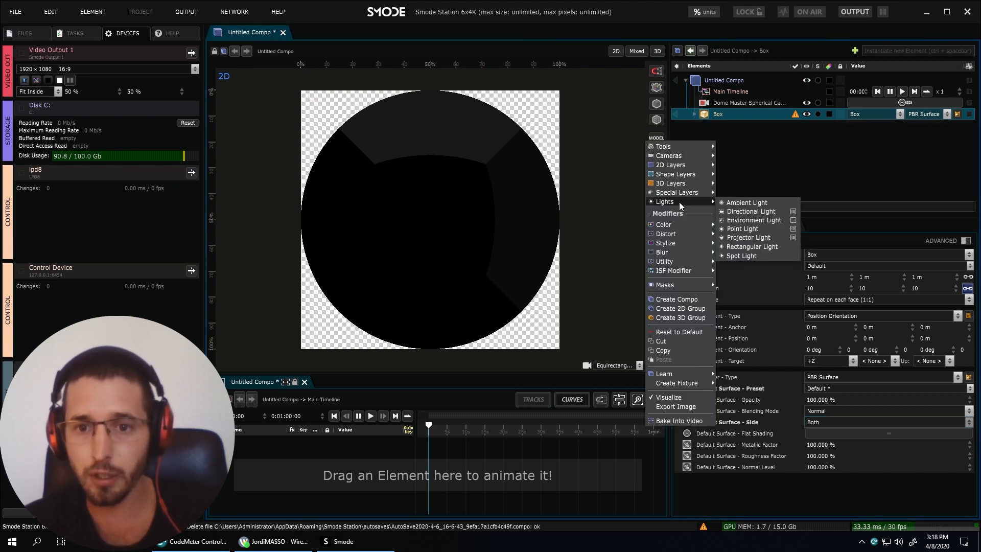
pyautogui.click(745, 217)
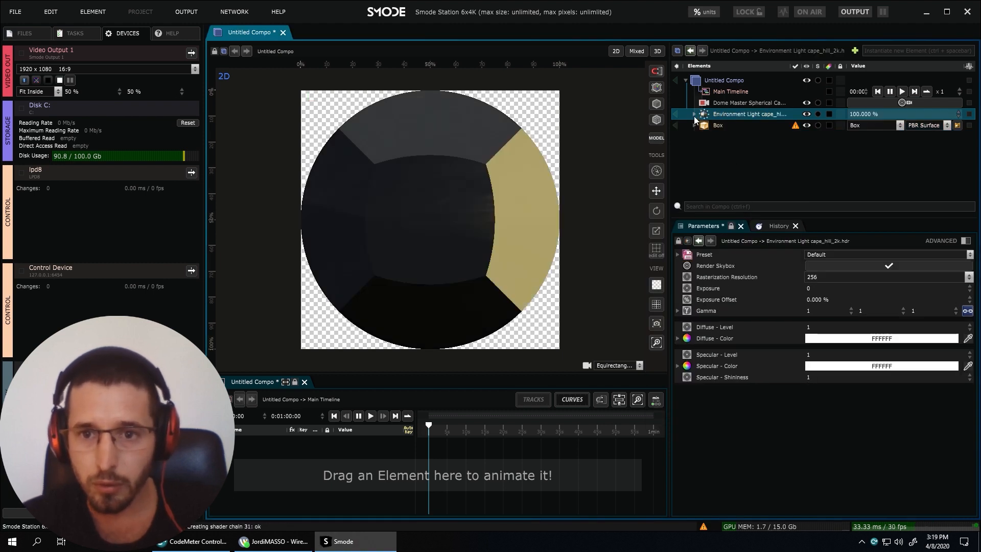
pyautogui.click(695, 115)
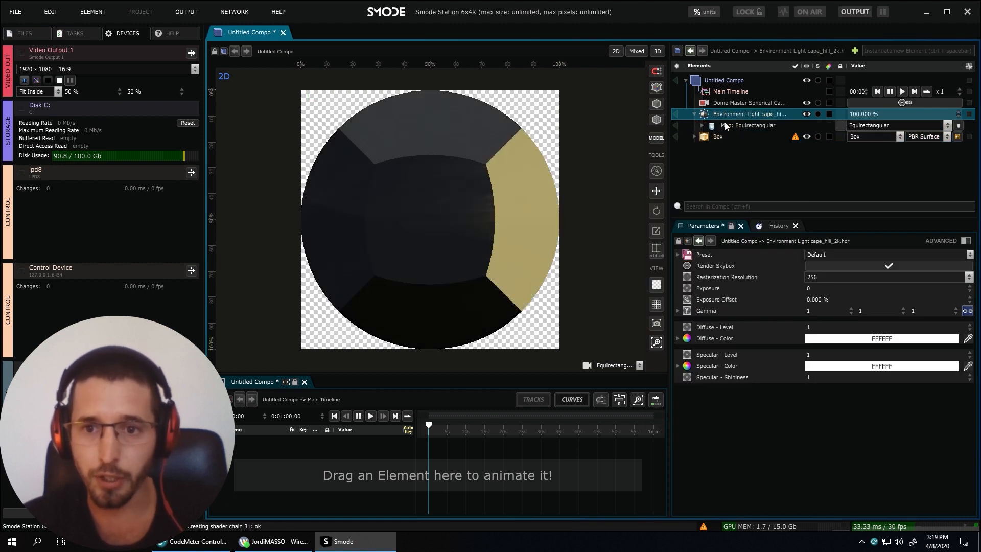
pyautogui.moveTo(812, 326); pyautogui.dragTo(812, 289)
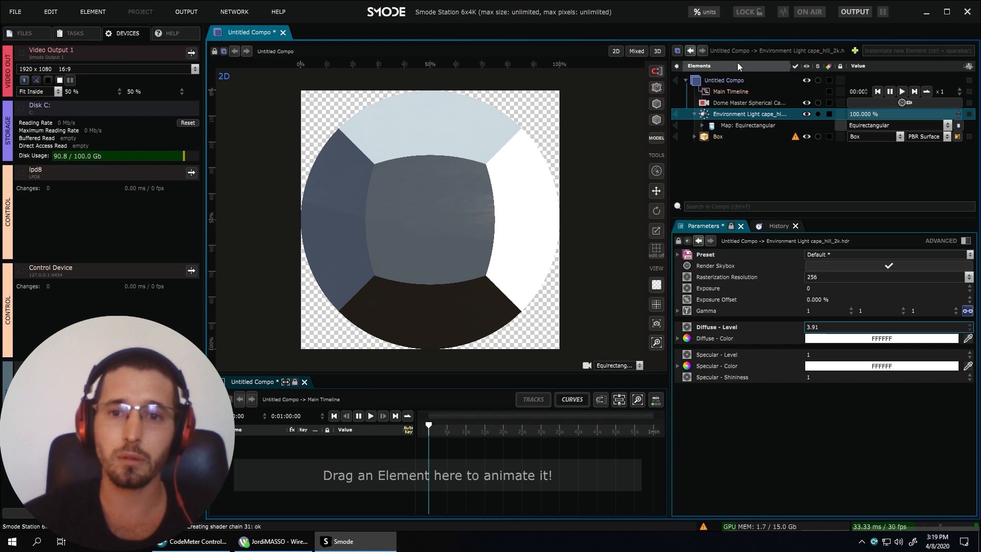
# Examine the lit box around the dome camera in 3D, return to the 2D view and select the camera.
pyautogui.click(657, 51)
pyautogui.scroll(2, 444, 211)
pyautogui.scroll(-2, 445, 211)
pyautogui.moveTo(419, 209); pyautogui.dragTo(519, 127)
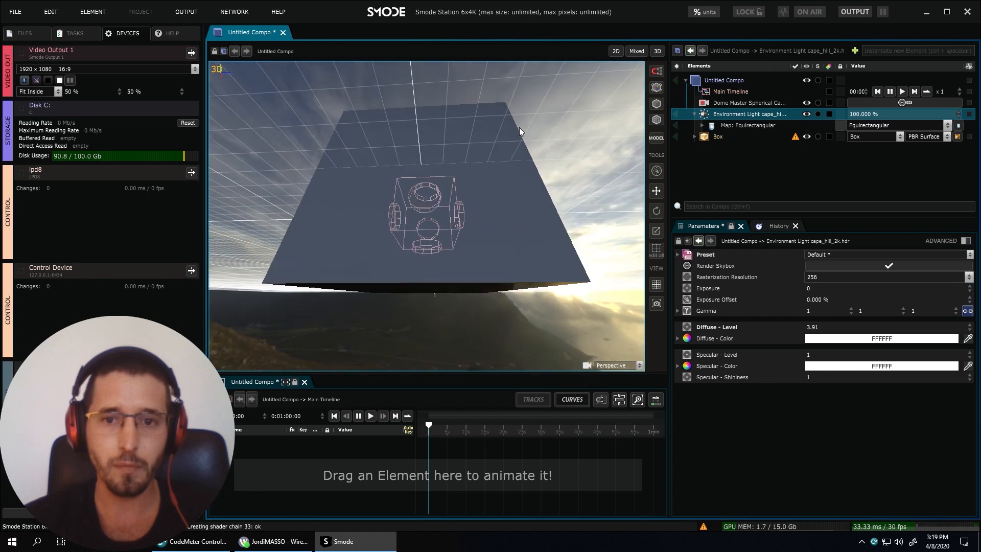
pyautogui.click(617, 53)
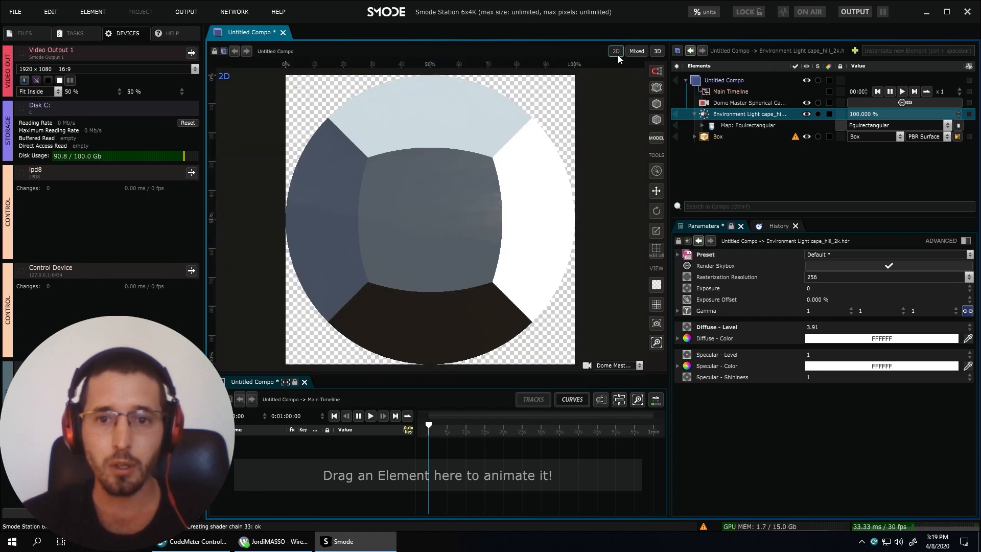
pyautogui.click(726, 101)
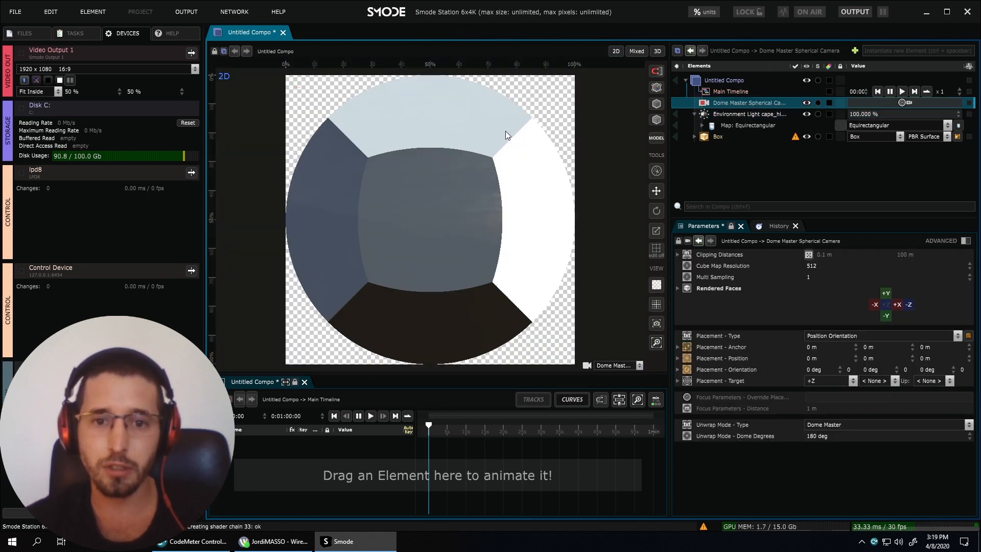
pyautogui.click(384, 278)
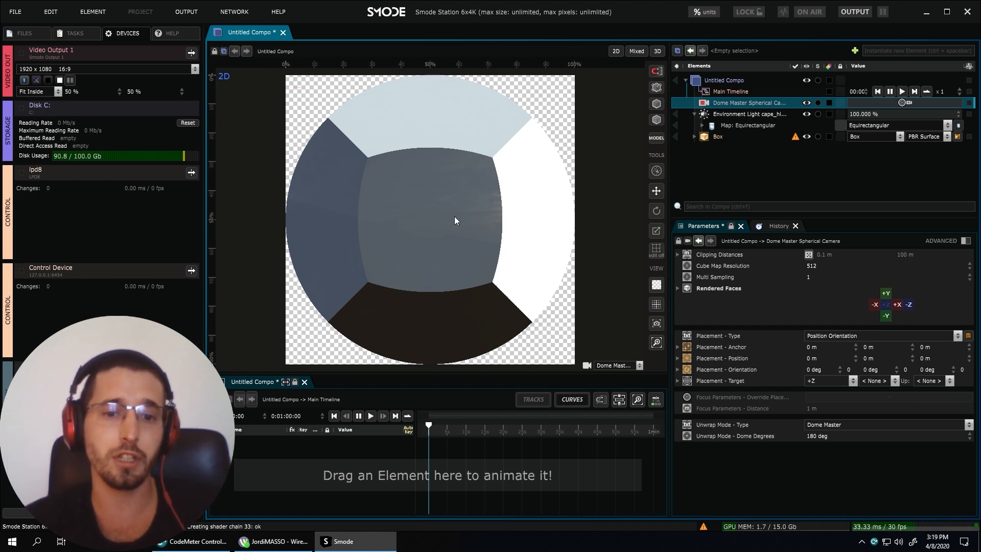
pyautogui.scroll(-1, 456, 221)
pyautogui.scroll(-1, 455, 216)
pyautogui.scroll(2, 455, 216)
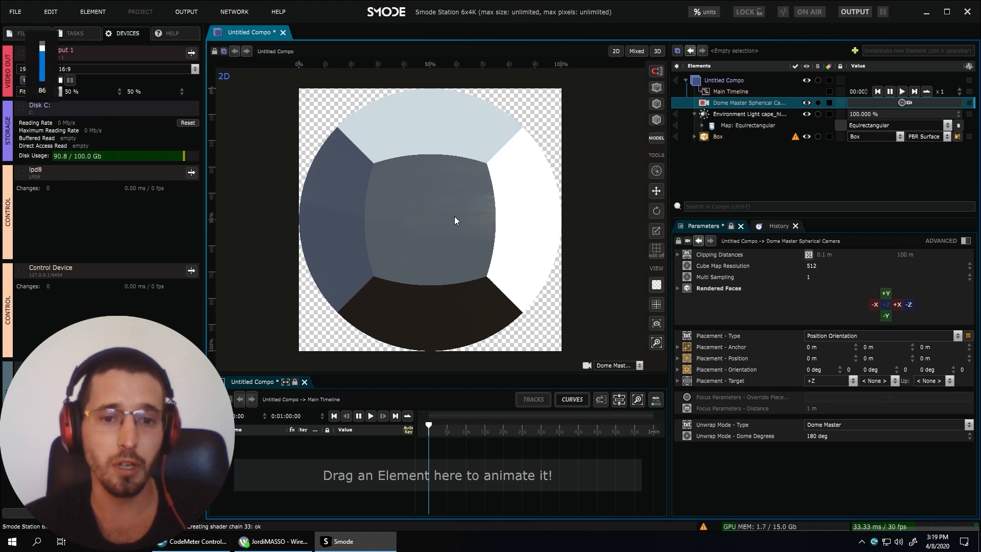
pyautogui.click(744, 101)
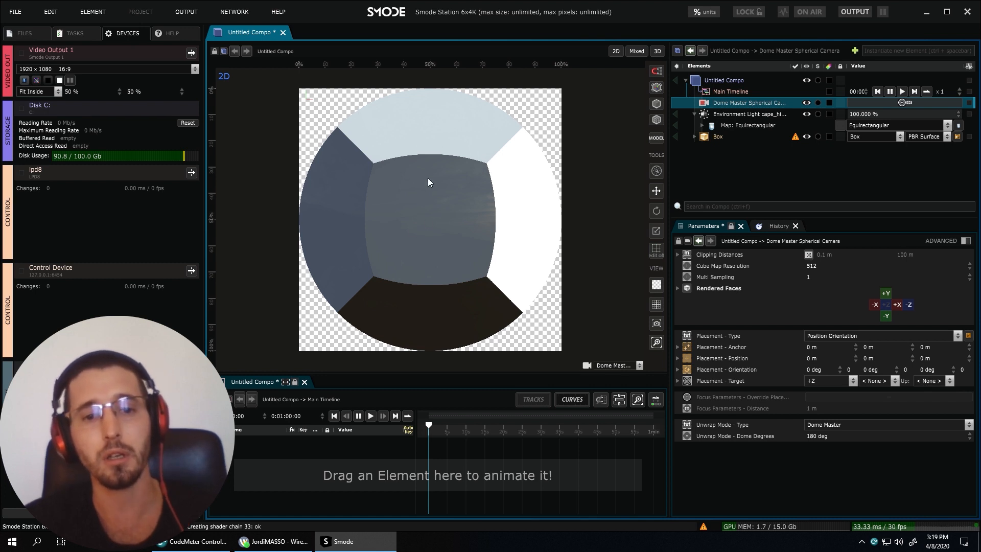
pyautogui.click(724, 115)
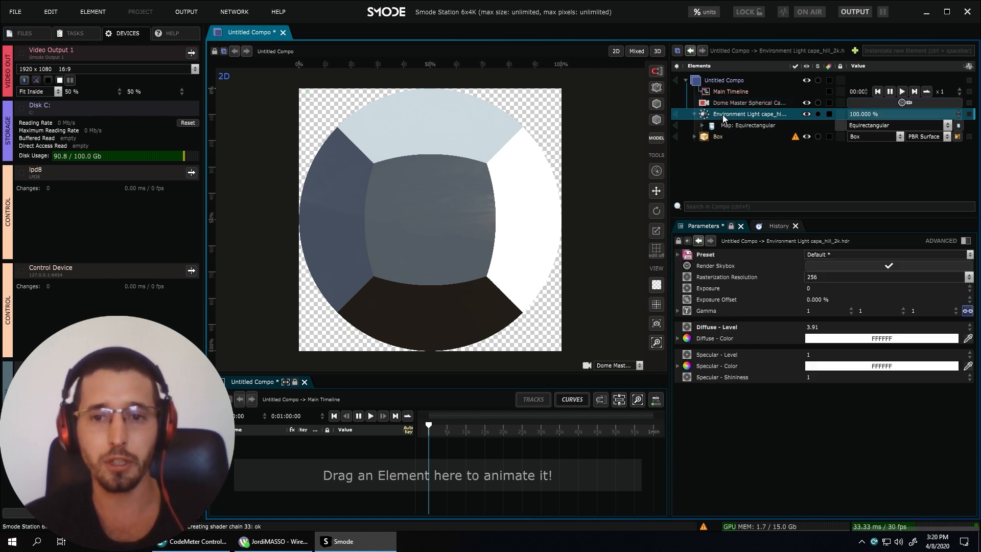
pyautogui.click(722, 104)
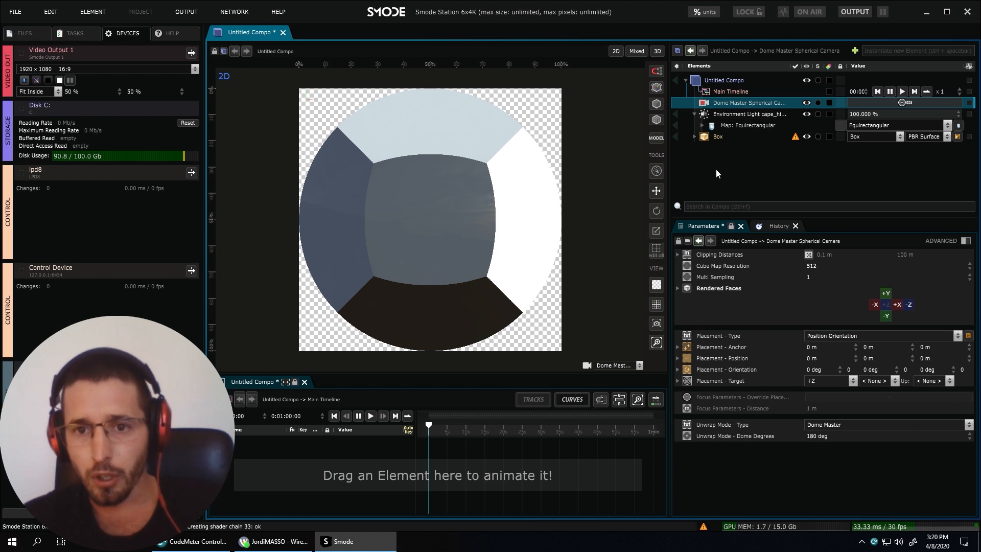
# Set the Dome Master spherical camera's unwrap dome degrees to 210 deg.
pyautogui.click(739, 94)
pyautogui.click(736, 101)
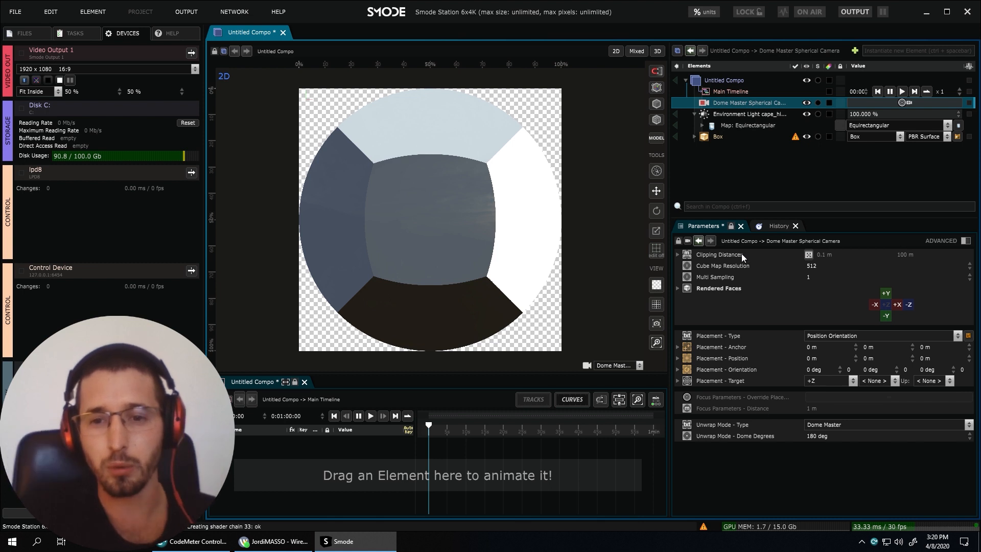
pyautogui.click(757, 437)
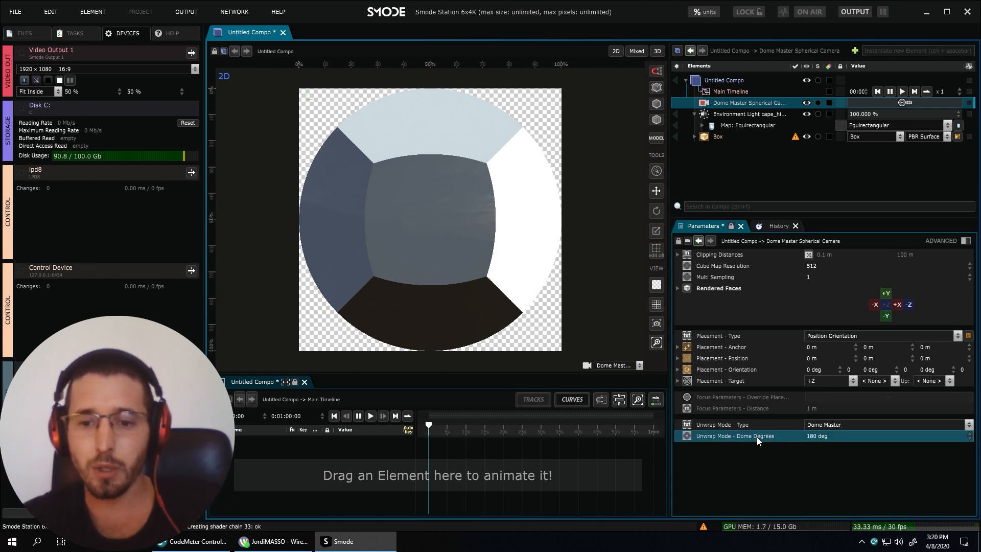
pyautogui.doubleClick(811, 436)
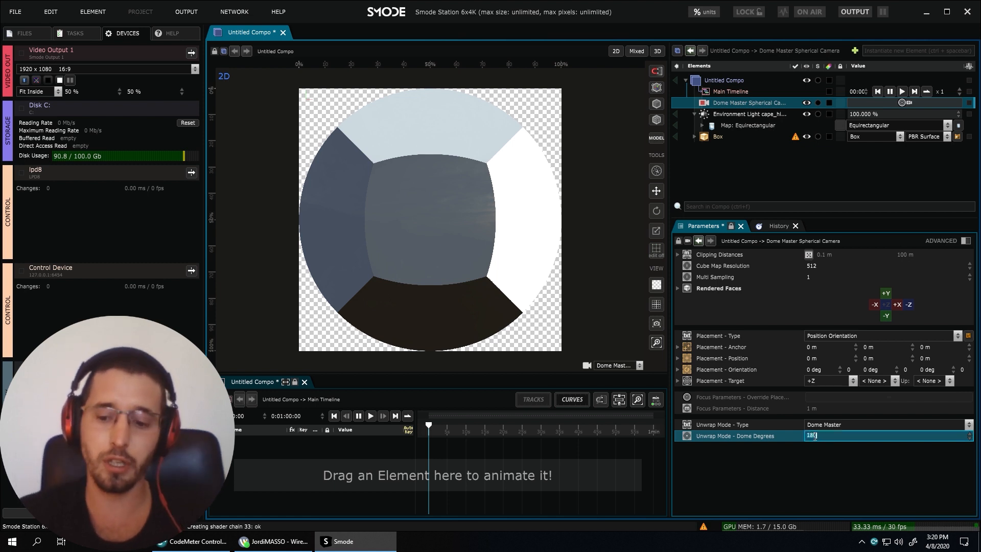
pyautogui.write('2')
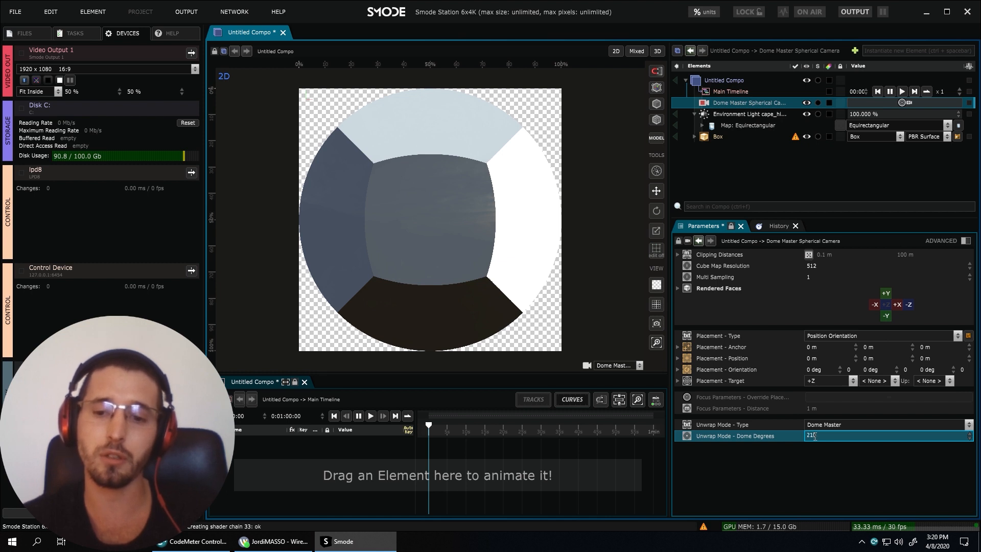
pyautogui.write('10')
pyautogui.press('Return')
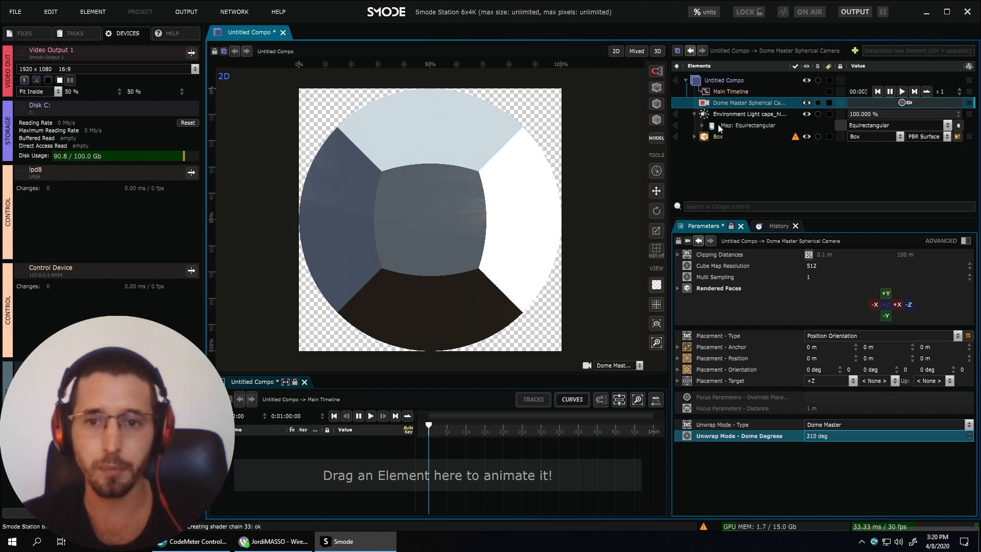
# Examine the spherical camera's face directions inside the box in 3D and return to the 2D view.
pyautogui.click(738, 105)
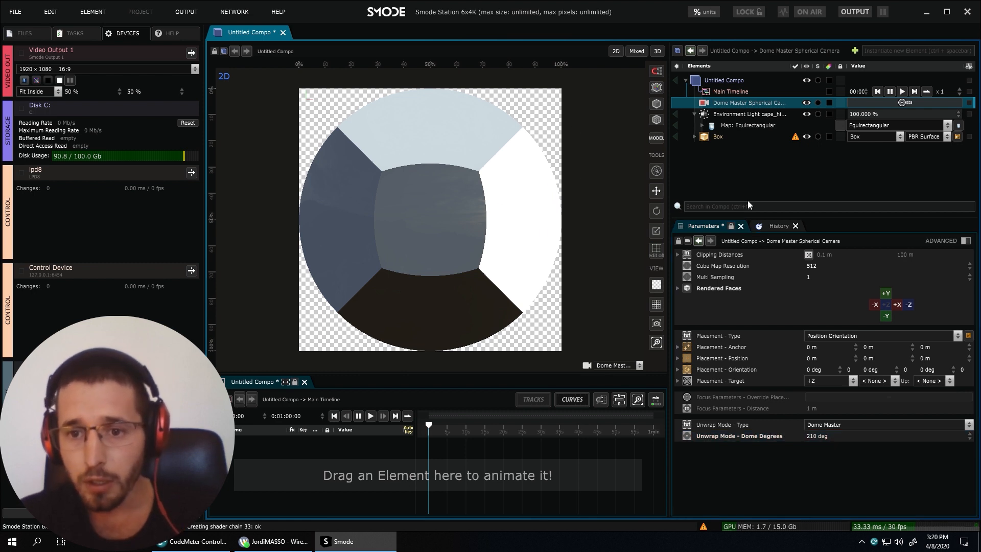
pyautogui.click(744, 268)
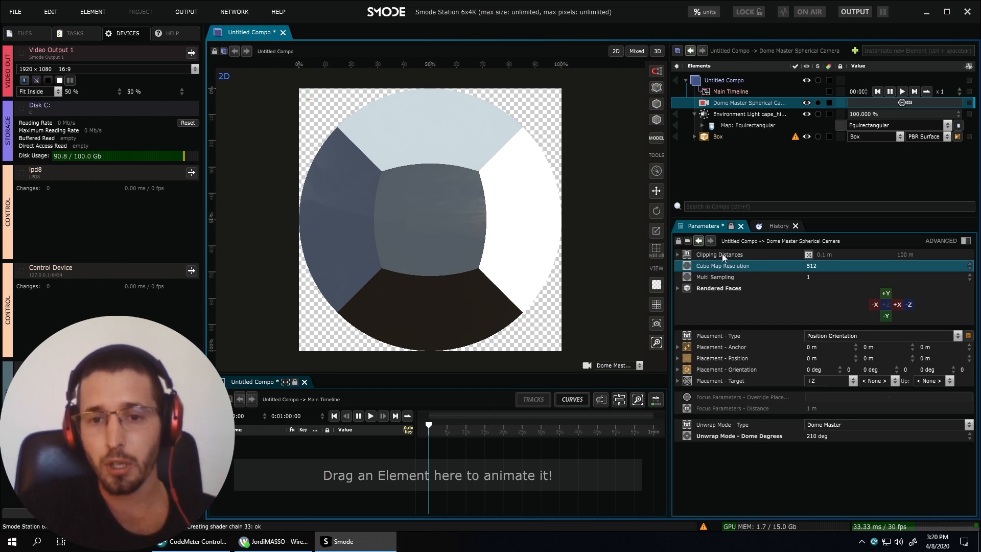
pyautogui.click(658, 52)
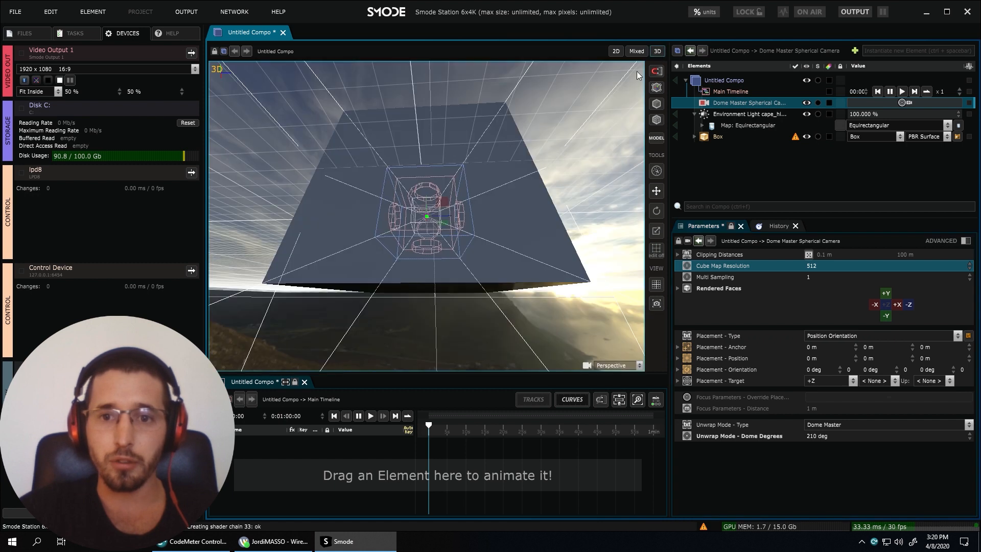
pyautogui.moveTo(454, 203); pyautogui.dragTo(568, 292)
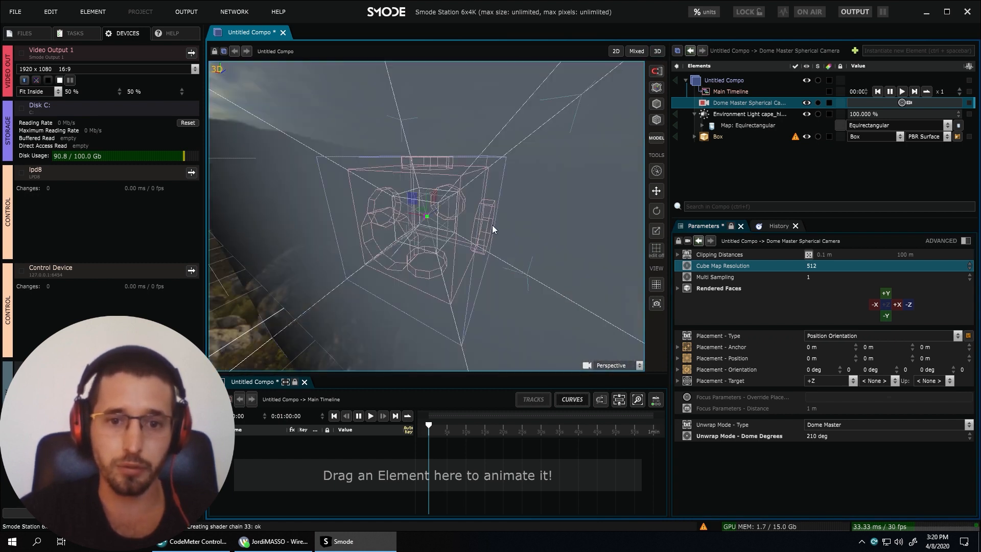
pyautogui.moveTo(379, 199); pyautogui.dragTo(518, 240)
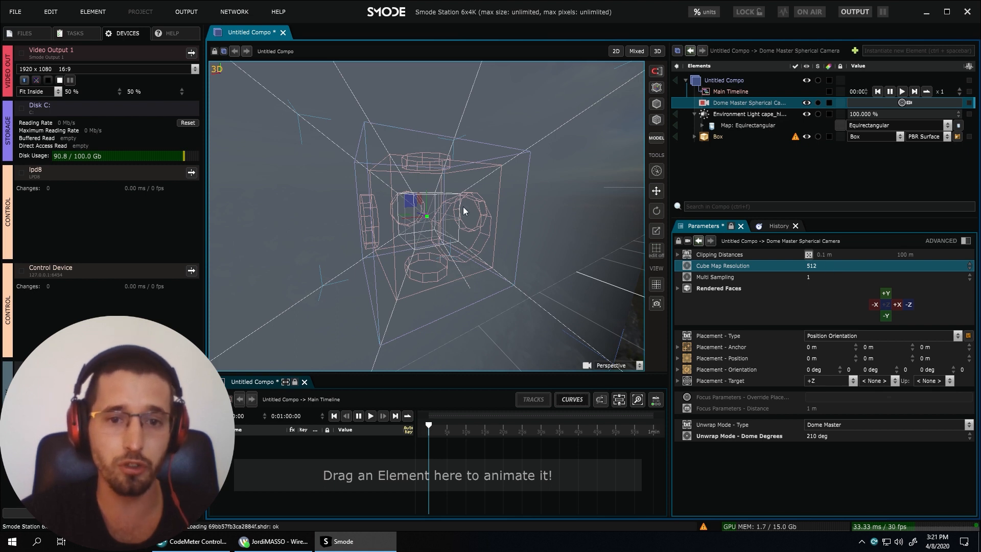
pyautogui.click(615, 52)
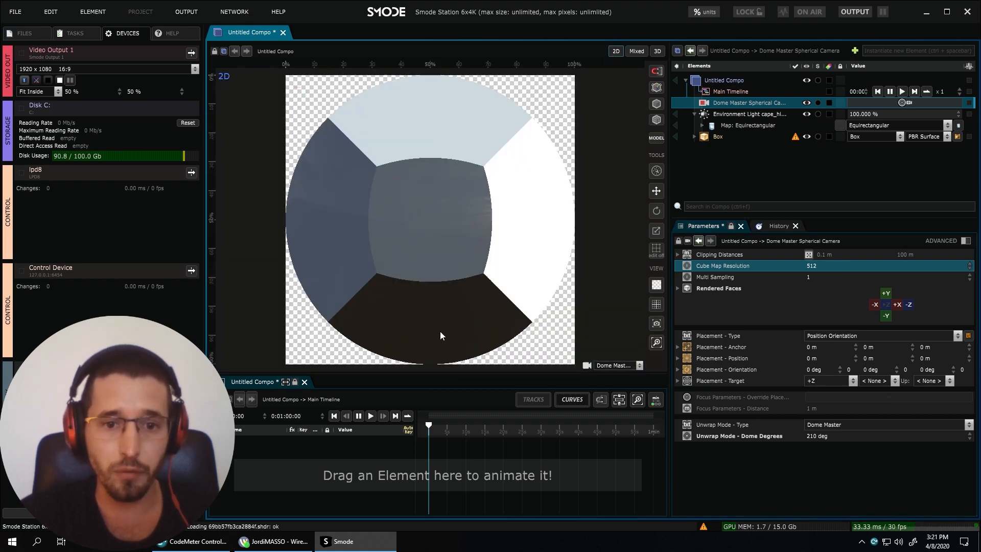
# Set the spherical camera's cube map resolution to 1024.
pyautogui.scroll(2, 447, 223)
pyautogui.scroll(-3, 447, 223)
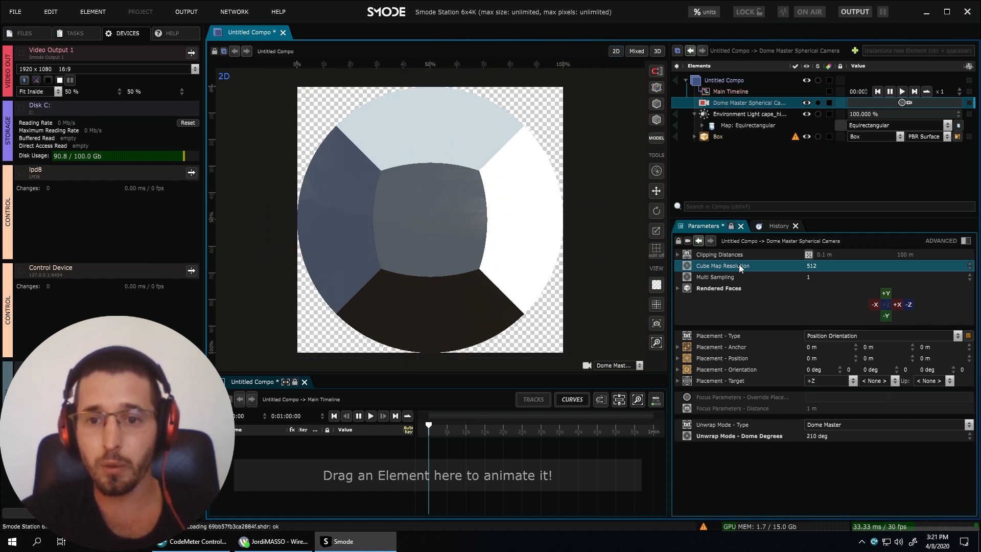
pyautogui.scroll(3, 412, 253)
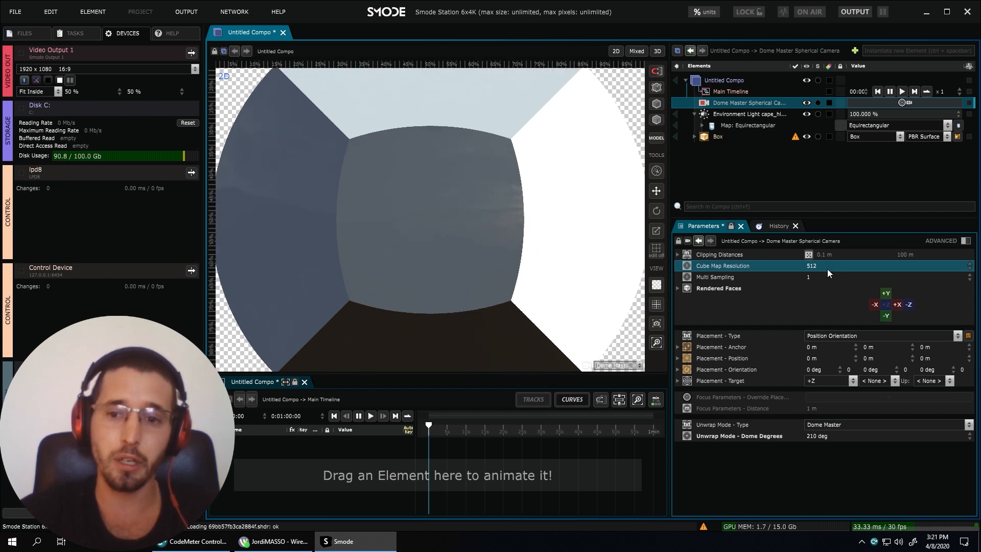
pyautogui.doubleClick(831, 266)
pyautogui.write('1024')
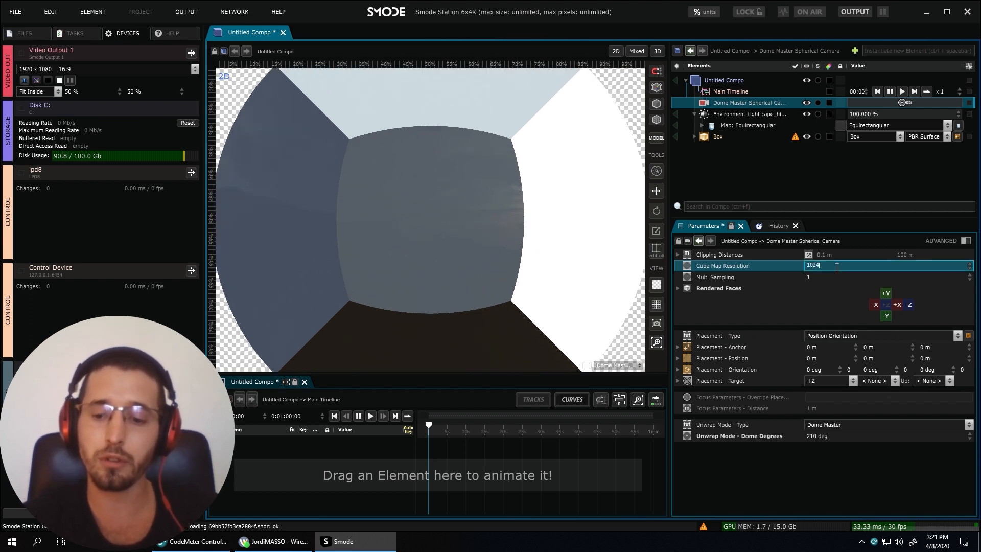
pyautogui.press('Return')
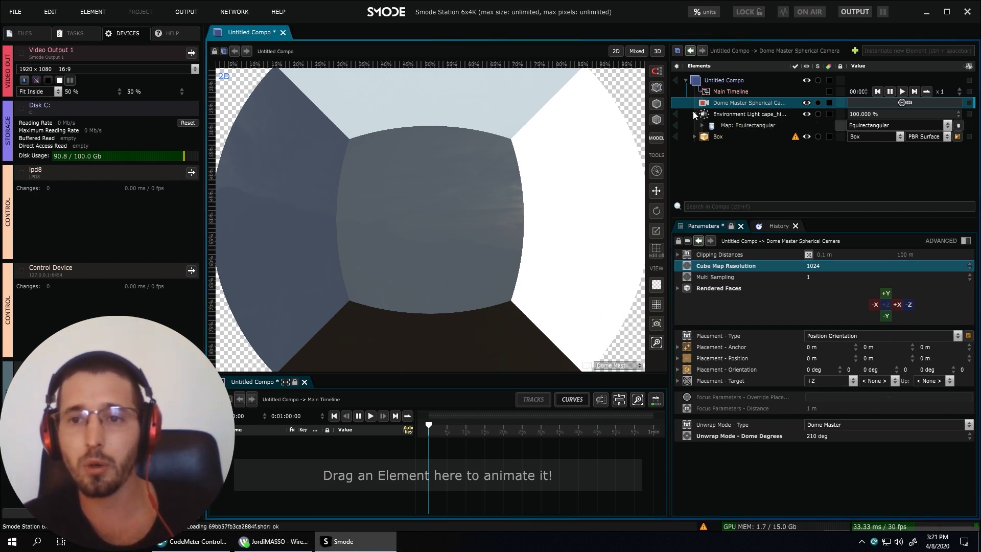
# Examine the dome image's detail up close in 2D and review the camera's cube map resolution and the compo's parameters.
pyautogui.click(722, 135)
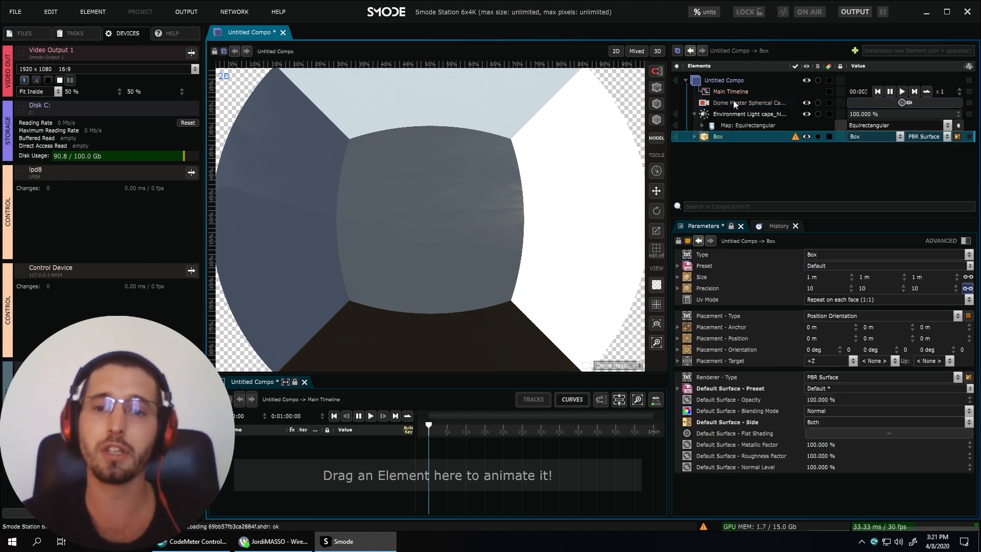
pyautogui.click(751, 102)
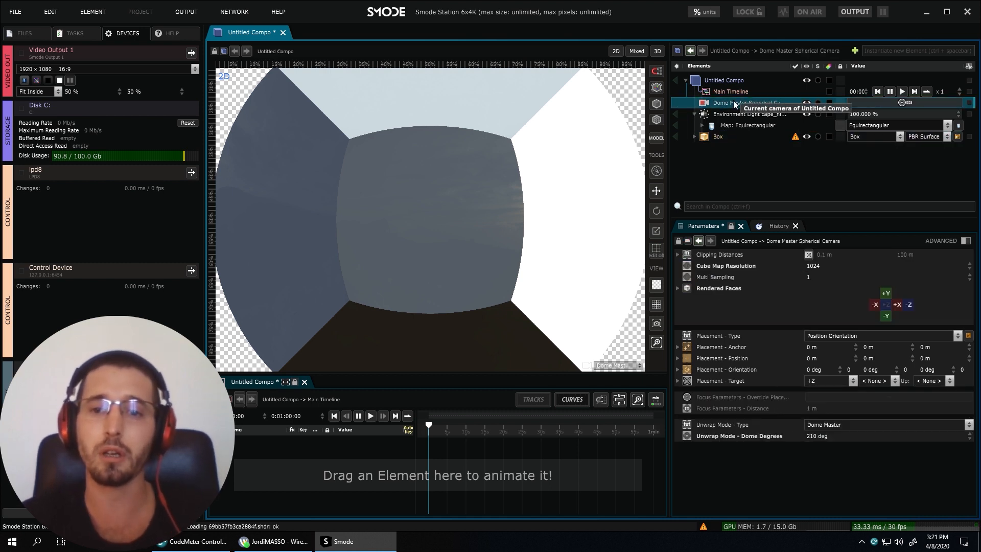
pyautogui.doubleClick(813, 265)
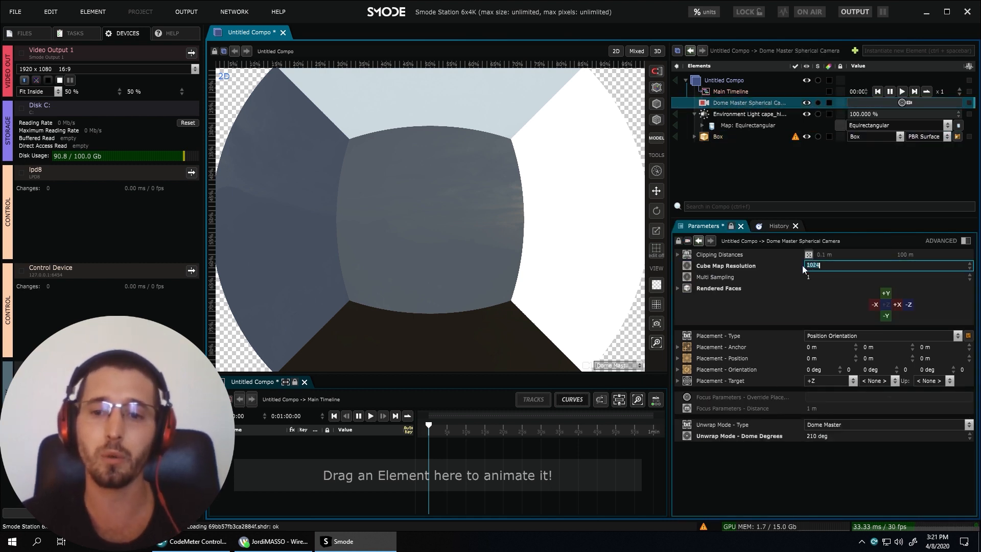
pyautogui.click(759, 264)
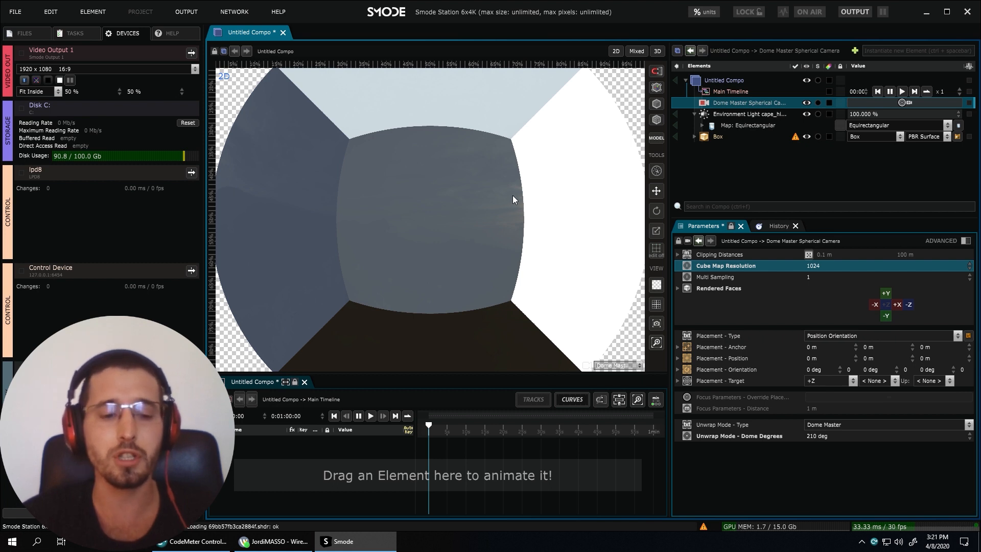
pyautogui.scroll(-1, 497, 200)
pyautogui.scroll(-1, 497, 200)
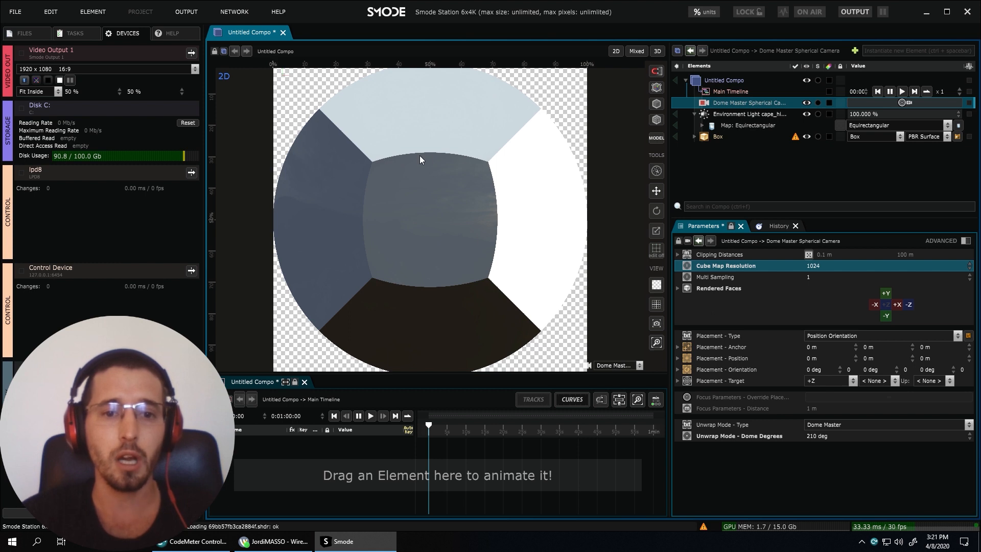
pyautogui.click(480, 160)
pyautogui.scroll(1, 479, 160)
pyautogui.scroll(2, 465, 147)
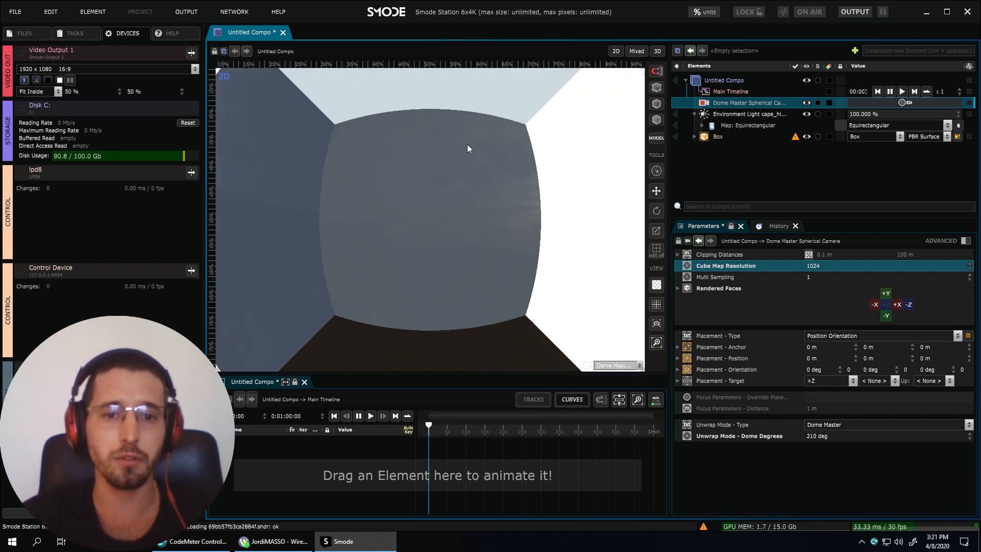
pyautogui.scroll(-1, 468, 145)
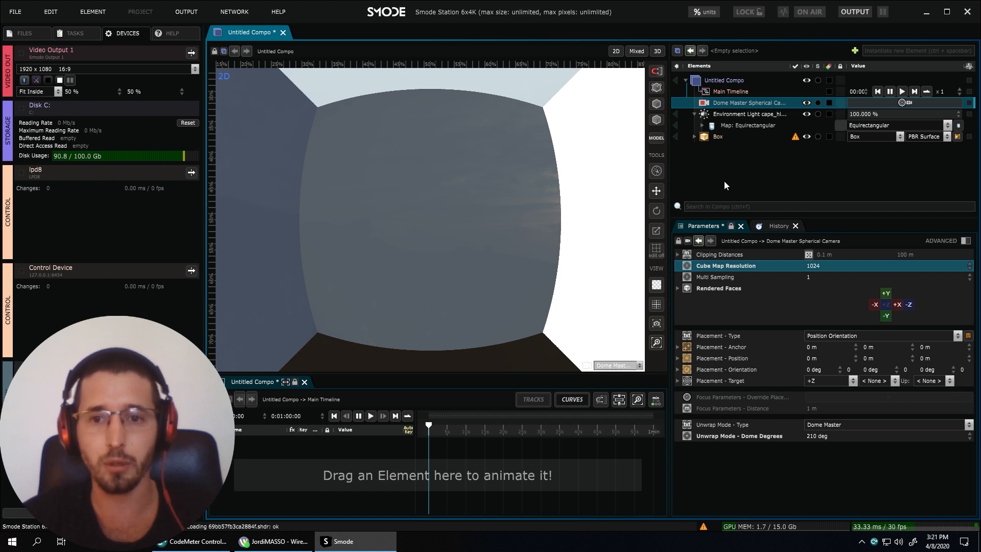
pyautogui.click(694, 114)
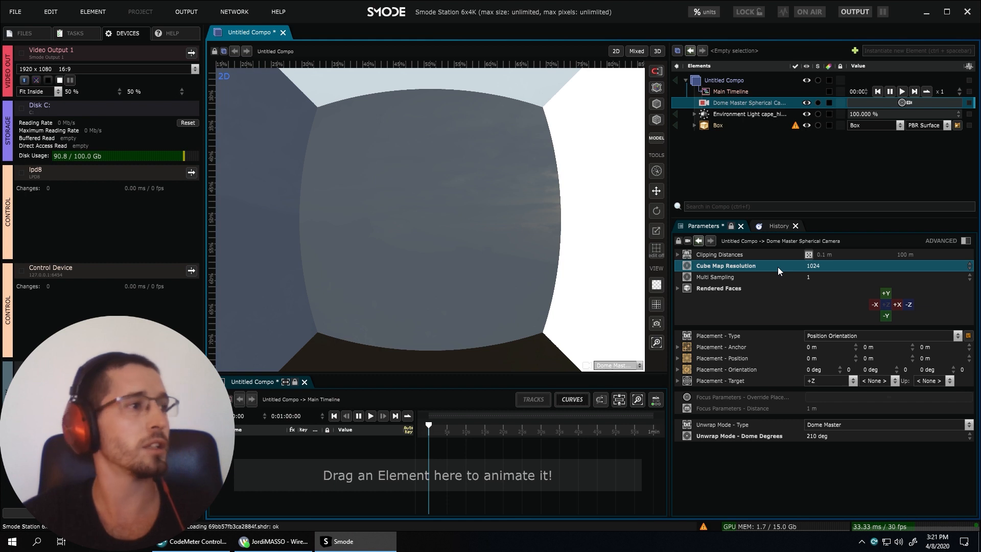
pyautogui.click(732, 82)
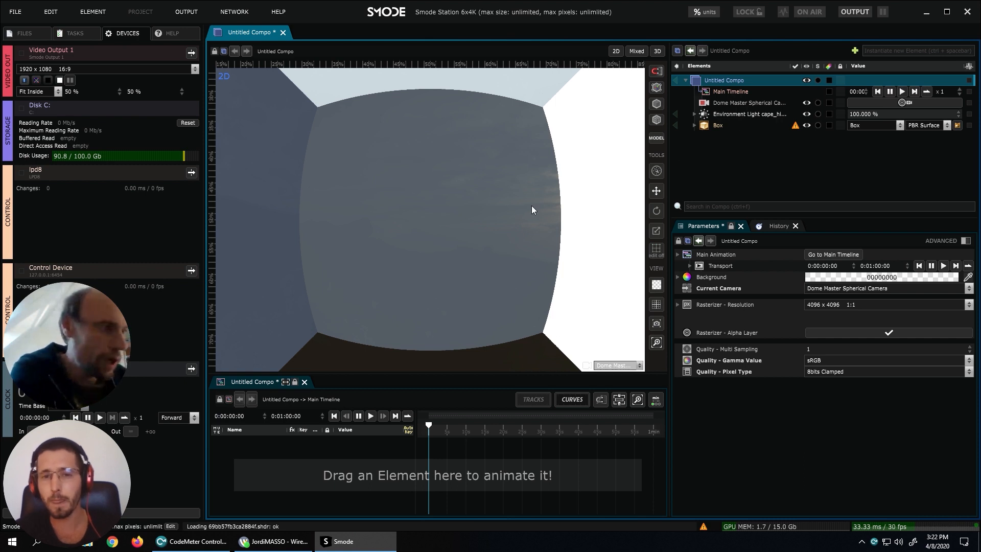
# Change the spherical camera's unwrap mode type to Cross Horizontal and show the compo in the 2D view.
pyautogui.click(749, 102)
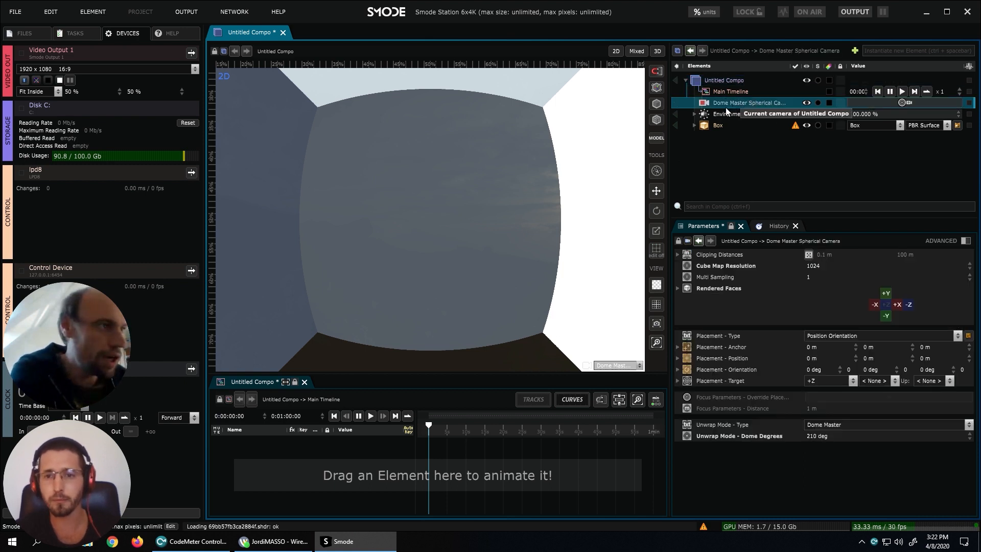
pyautogui.click(658, 51)
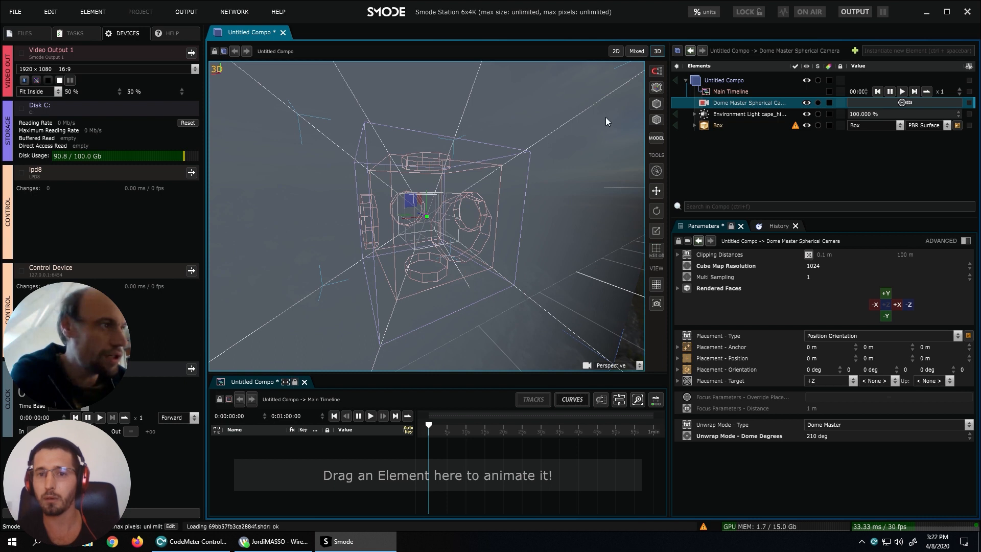
pyautogui.moveTo(516, 185); pyautogui.dragTo(493, 215)
pyautogui.scroll(-3, 432, 214)
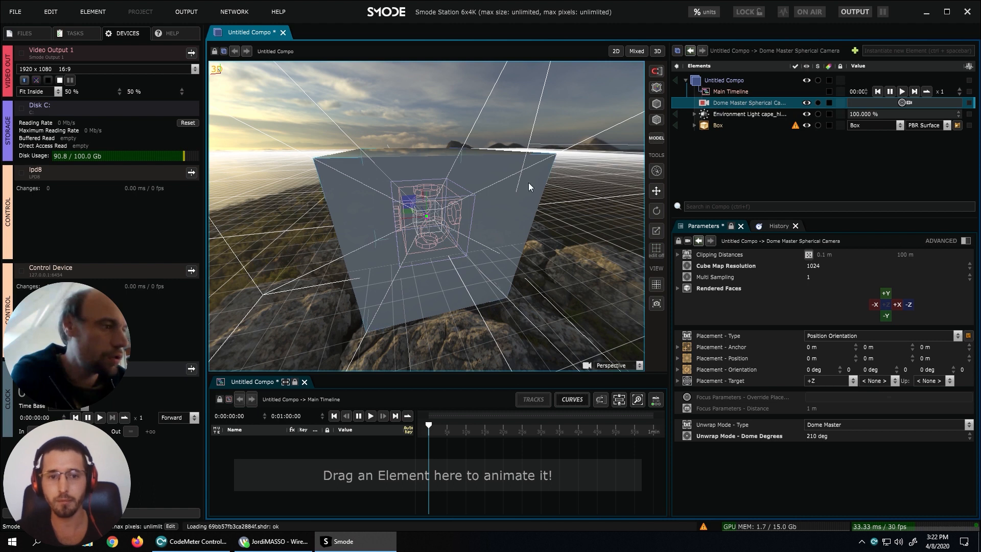
pyautogui.click(819, 425)
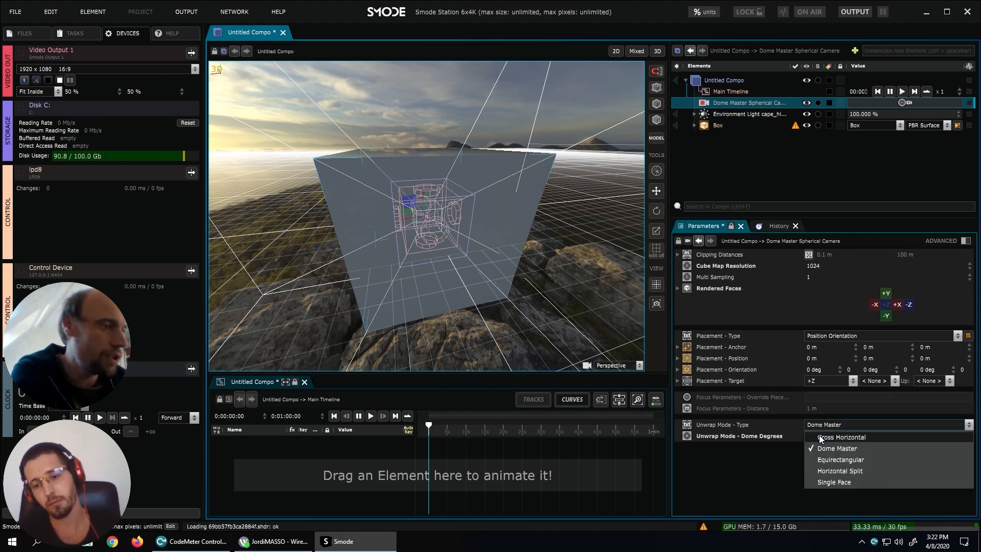
pyautogui.click(821, 438)
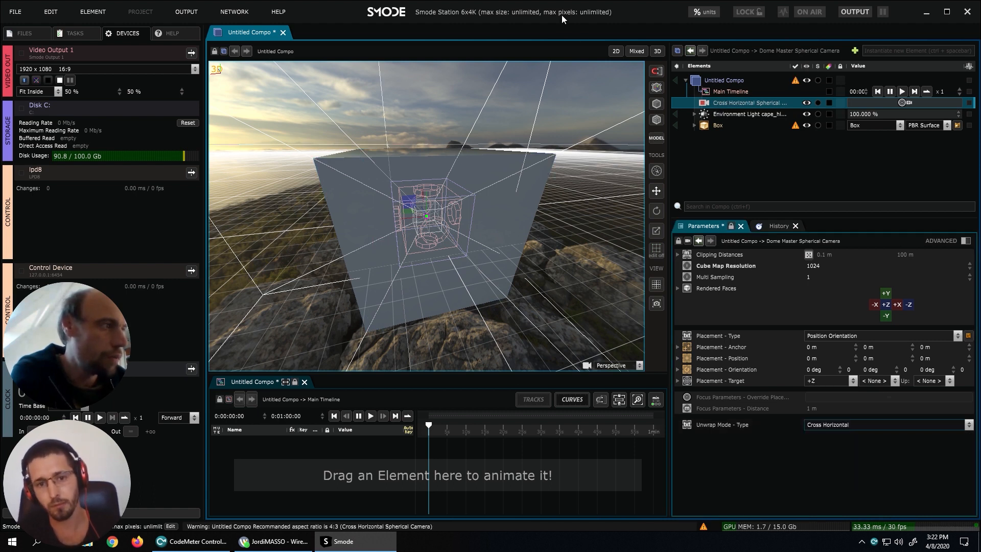
pyautogui.click(609, 51)
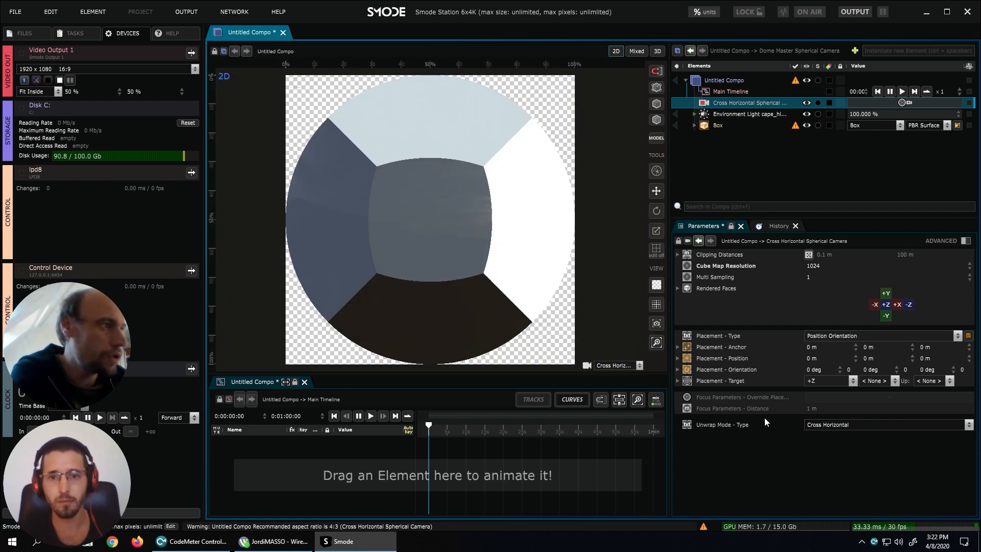
# Reapply the spherical camera's Cross Horizontal unwrap mode and refresh the 2D view by hiding and reshowing the compo.
pyautogui.click(822, 424)
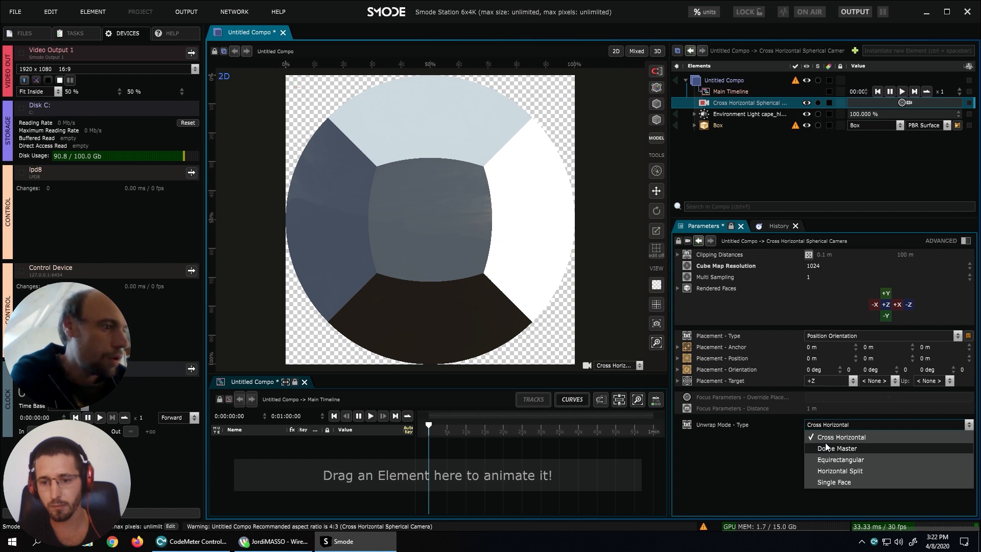
pyautogui.click(834, 437)
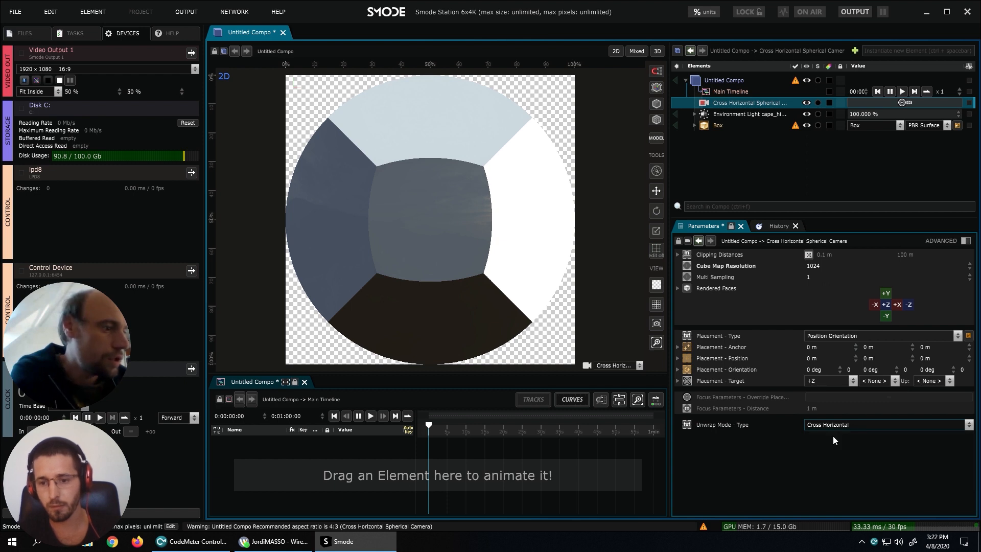
pyautogui.click(807, 80)
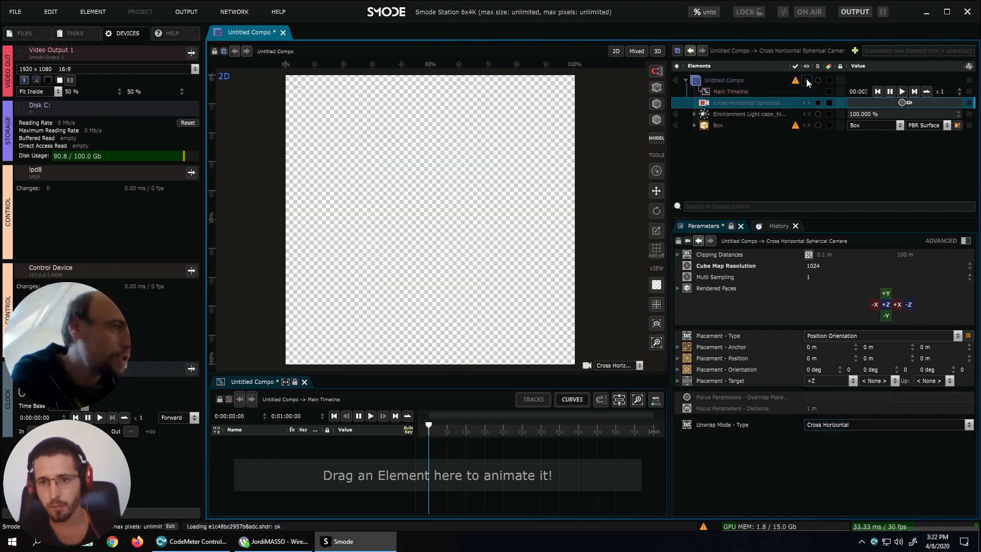
pyautogui.click(807, 80)
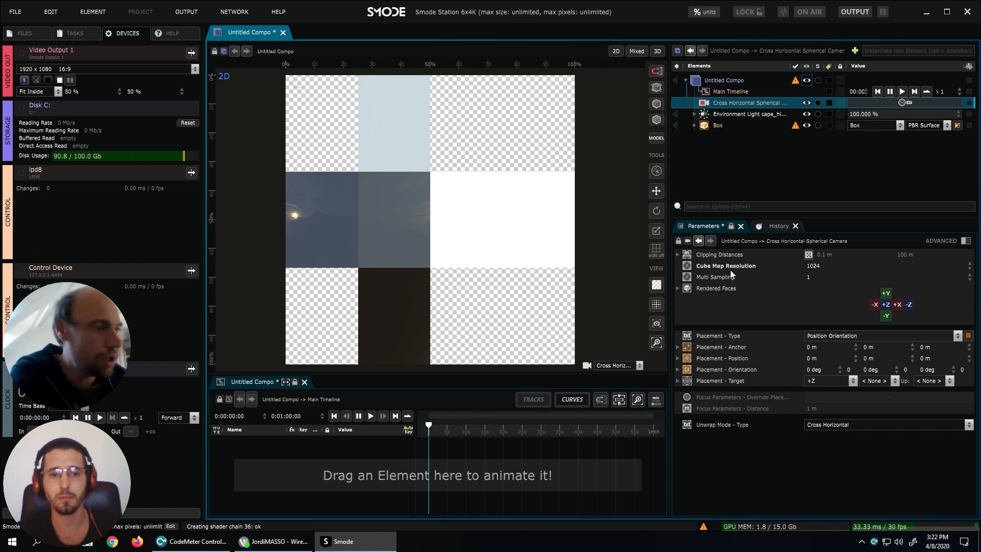
# Set the spherical camera's cube map resolution to 2048.
pyautogui.doubleClick(821, 265)
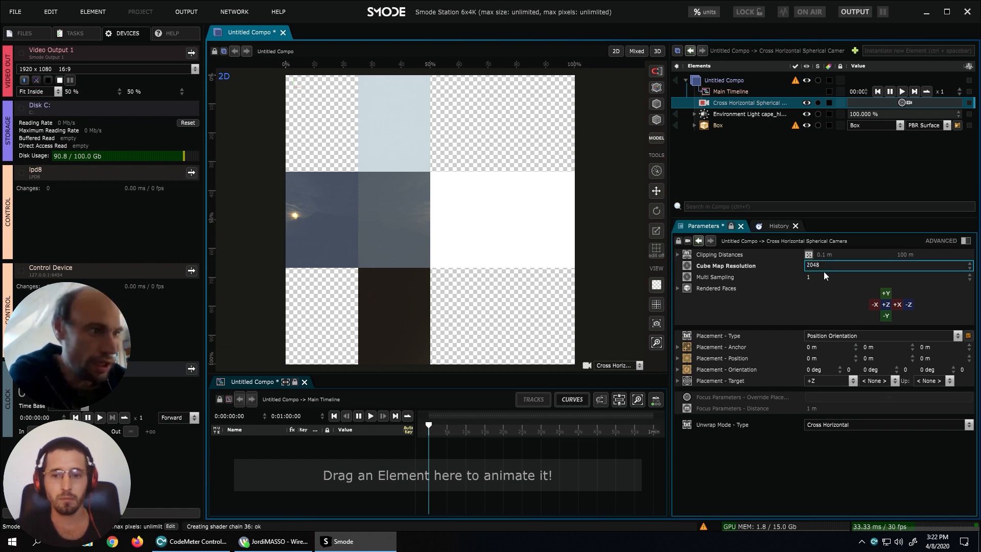
pyautogui.write('2048')
pyautogui.press('Return')
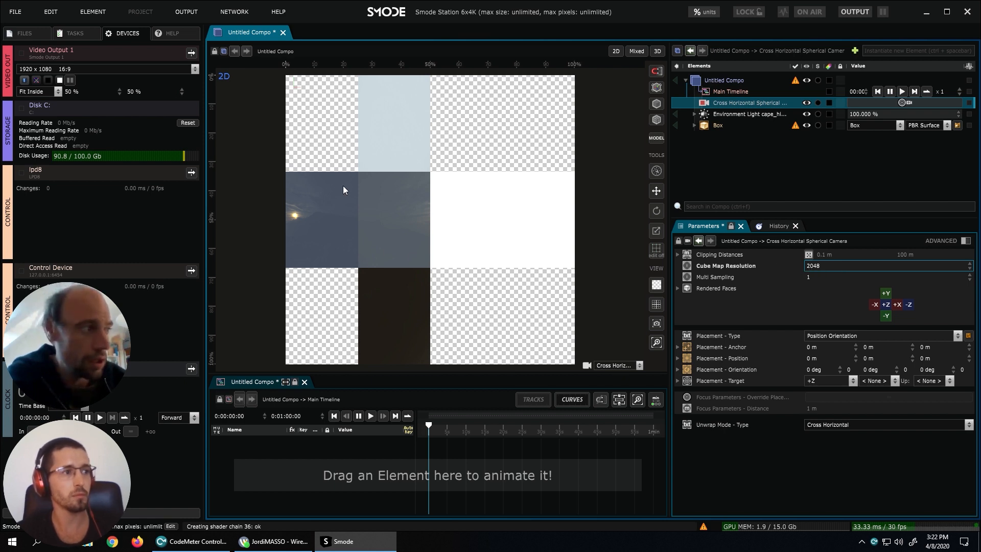
# Change the spherical camera's unwrap mode type to Dome Master and set its dome degrees to 210.
pyautogui.click(891, 426)
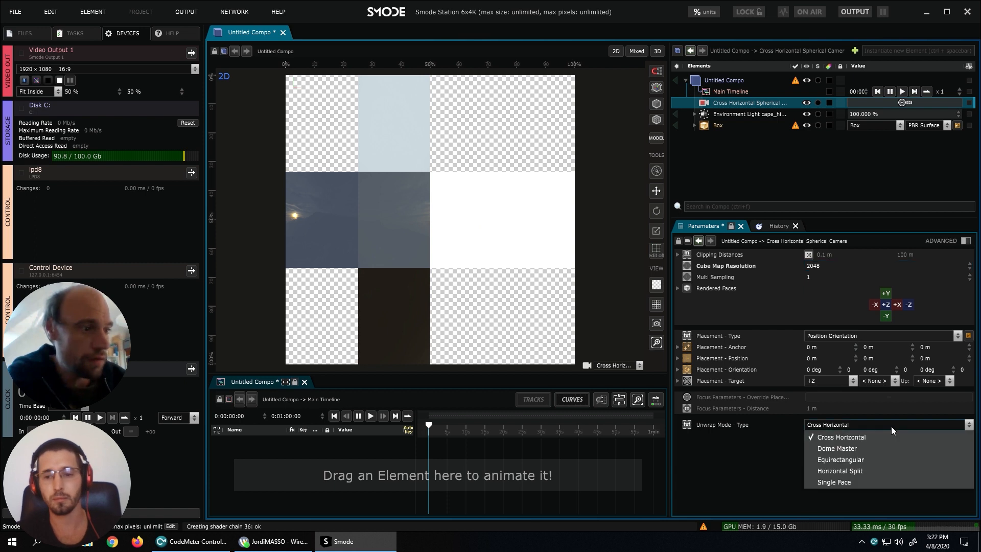
pyautogui.click(861, 447)
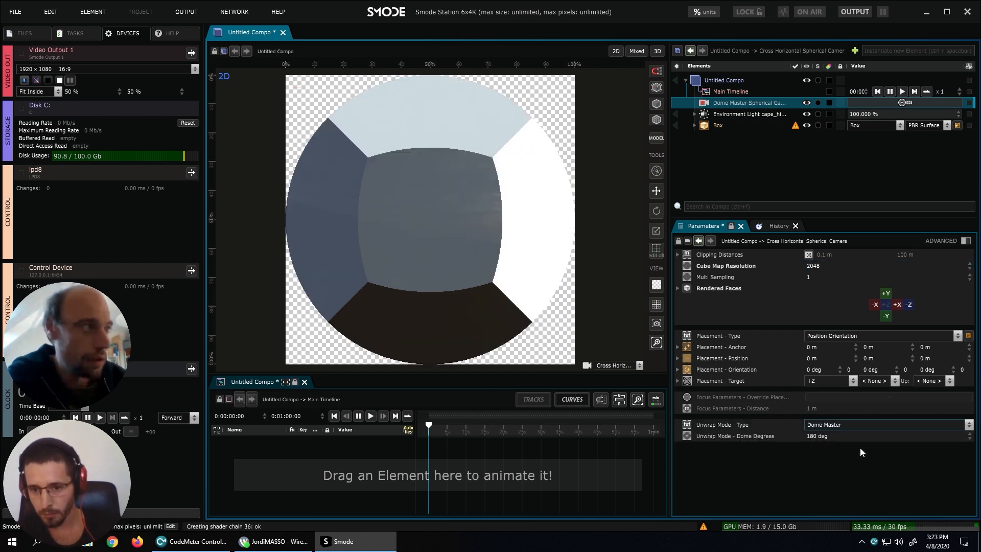
pyautogui.click(828, 435)
pyautogui.write('21')
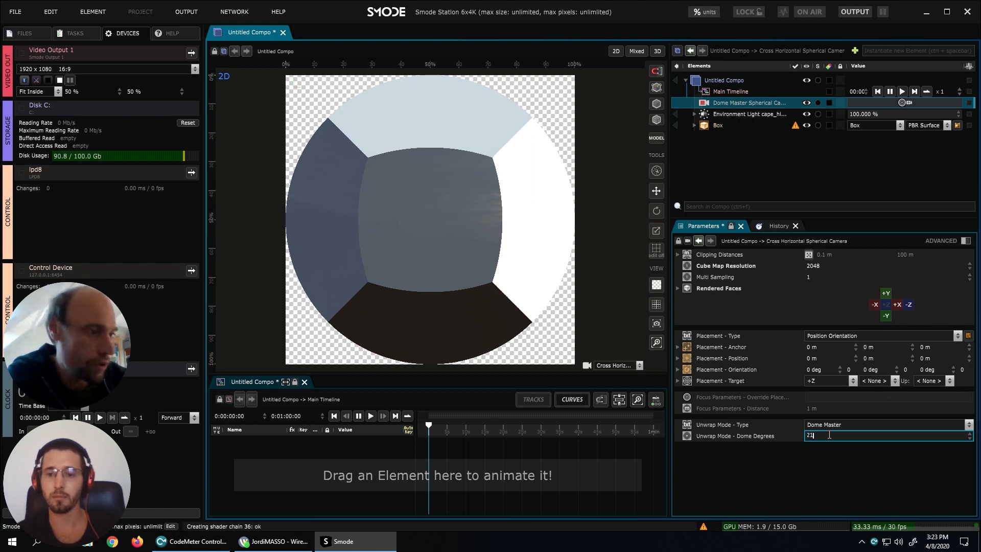
pyautogui.write('0')
pyautogui.press('Return')
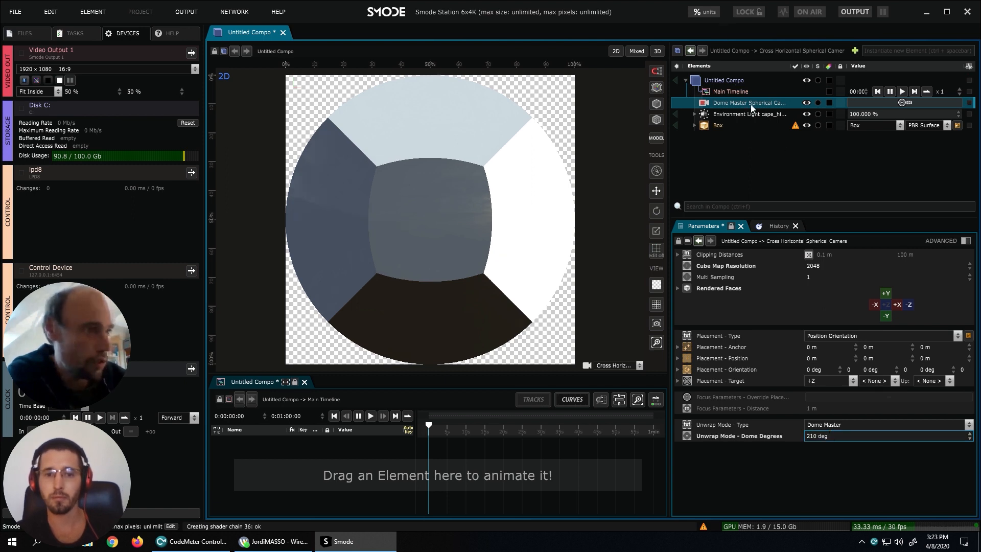
pyautogui.click(722, 125)
pyautogui.click(695, 124)
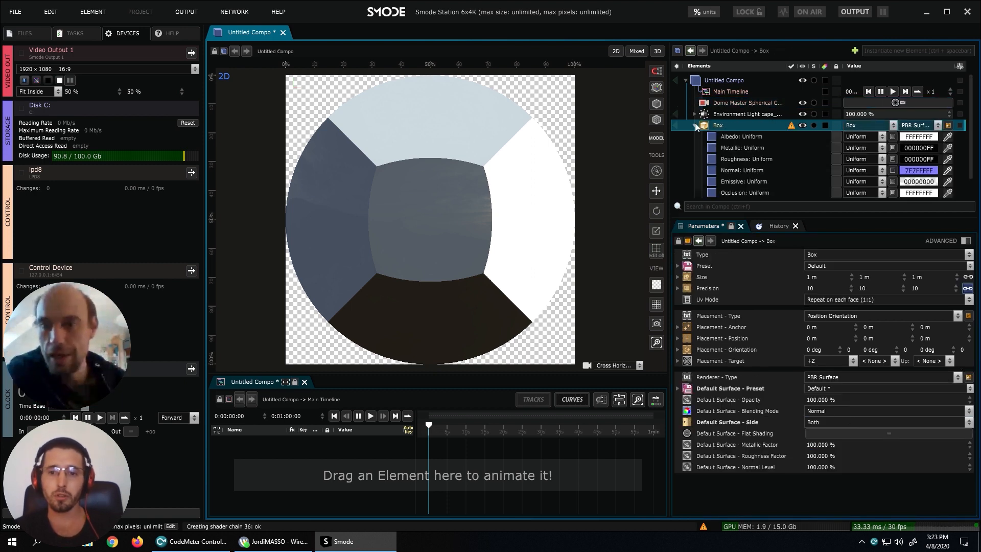
pyautogui.click(695, 124)
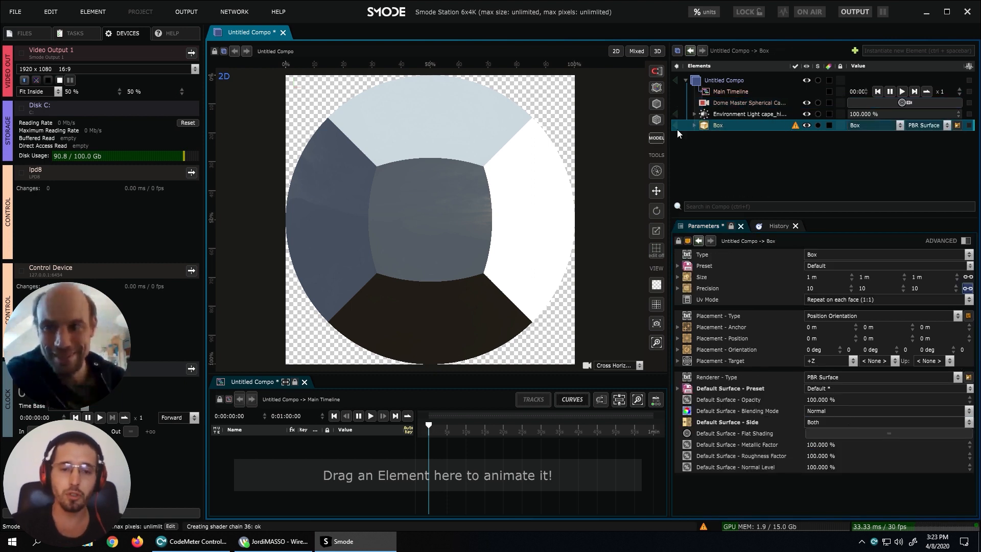
# Save the compo as "dome comp" in the Compo folder.
pyautogui.click(20, 14)
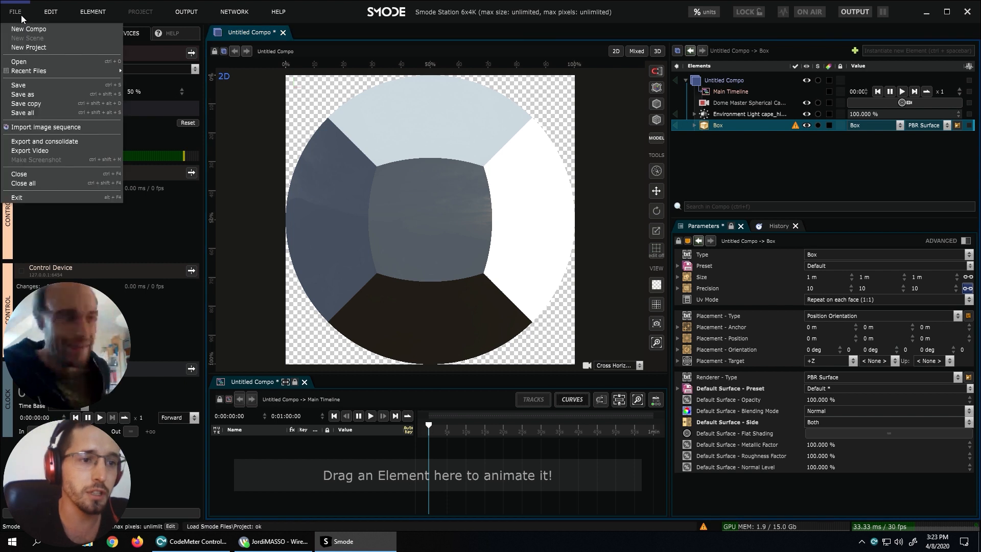
pyautogui.click(37, 95)
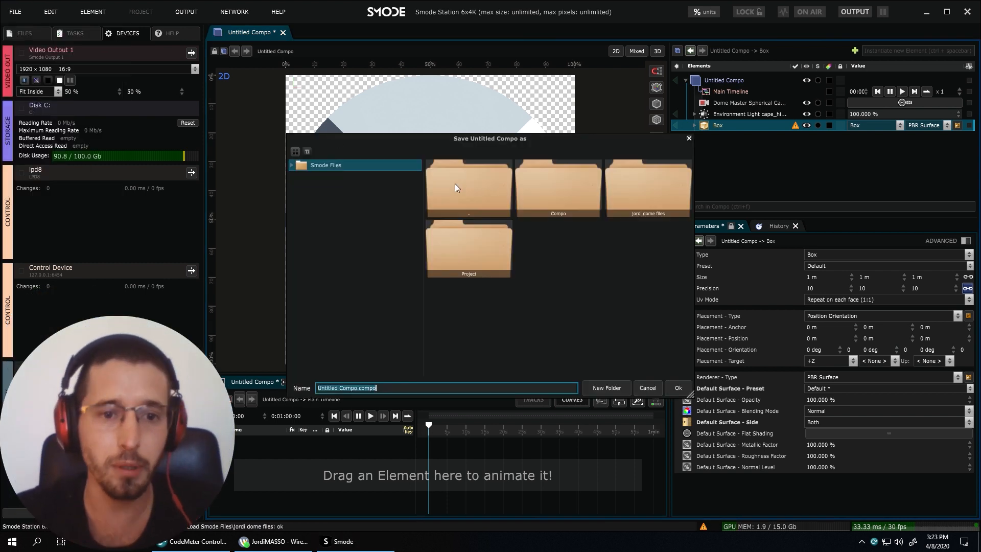
pyautogui.doubleClick(561, 192)
pyautogui.click(375, 388)
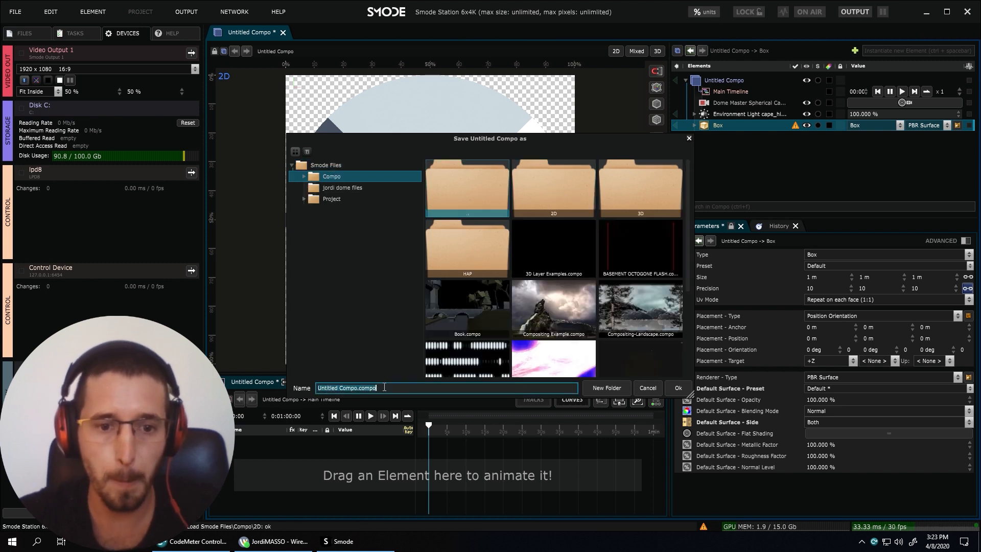
pyautogui.write('dome om')
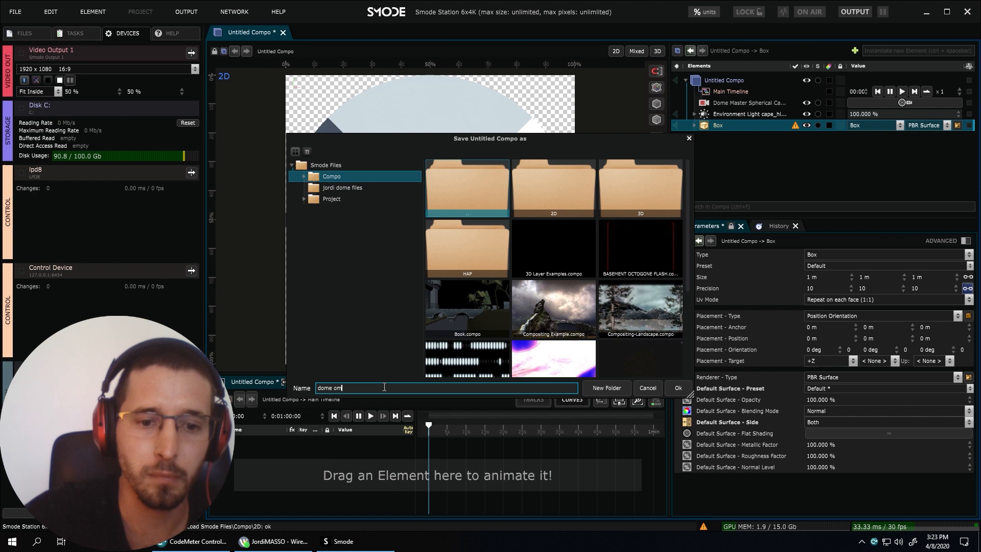
pyautogui.press('BackSpace')
pyautogui.press('BackSpace')
pyautogui.write('comp')
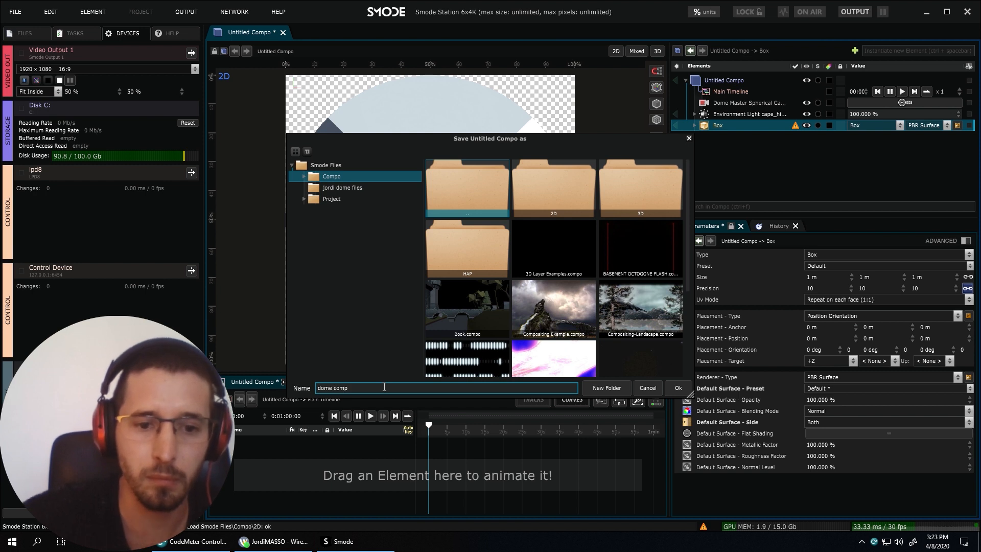
pyautogui.click(679, 391)
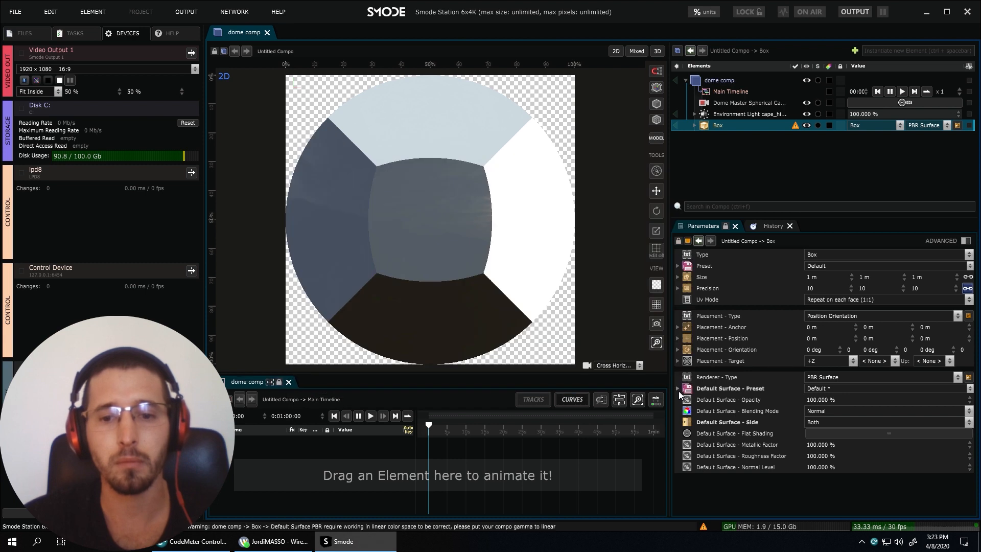
pyautogui.click(729, 116)
pyautogui.click(720, 125)
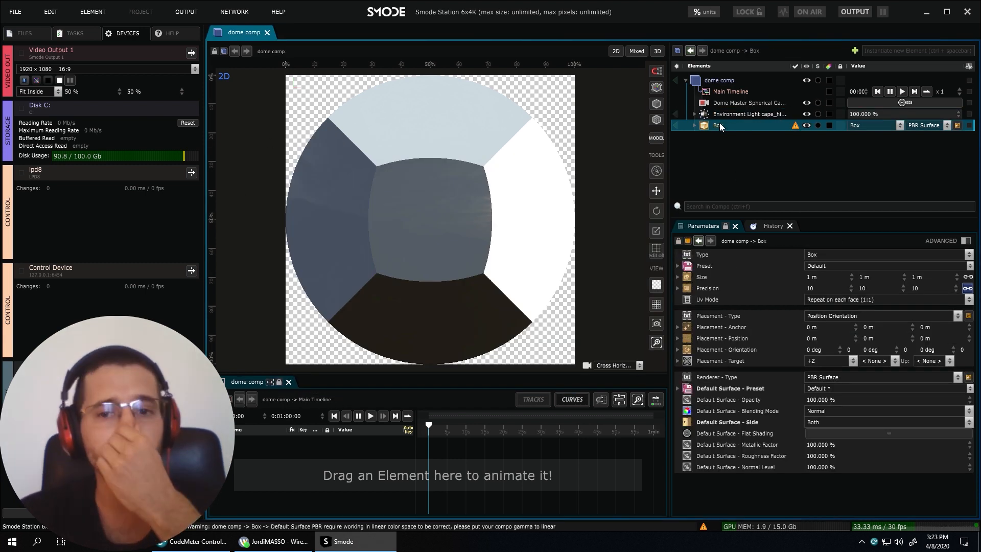
pyautogui.click(695, 126)
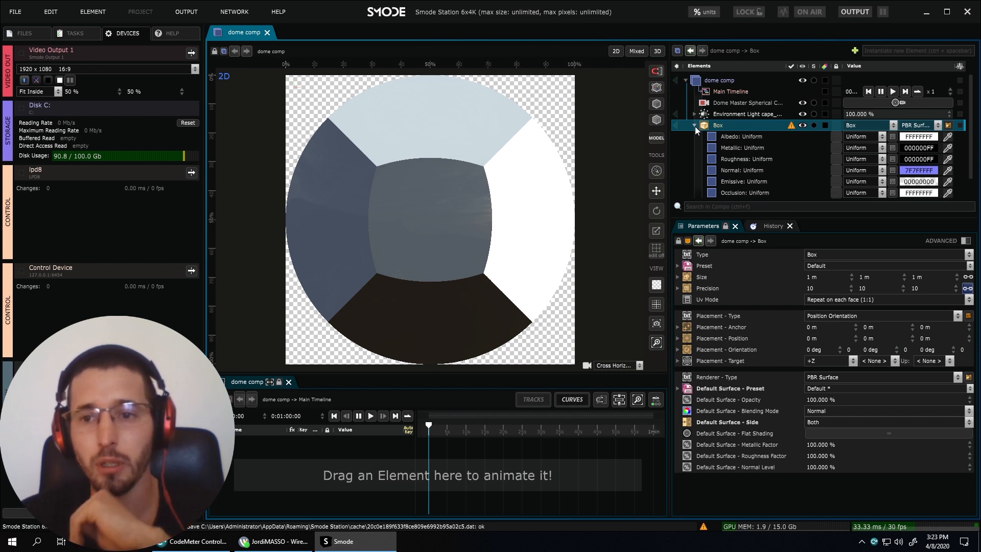
pyautogui.click(695, 125)
pyautogui.rightClick(714, 145)
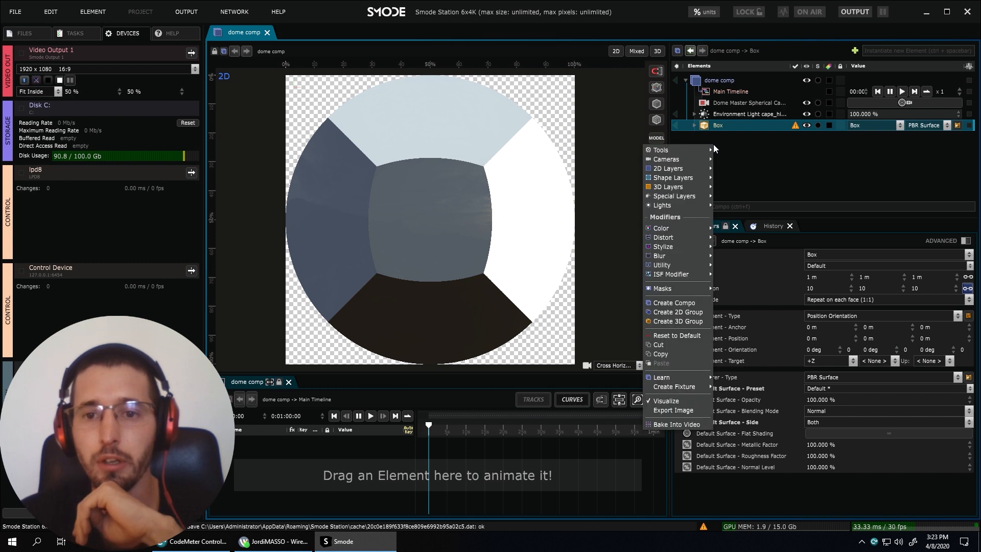
pyautogui.click(713, 127)
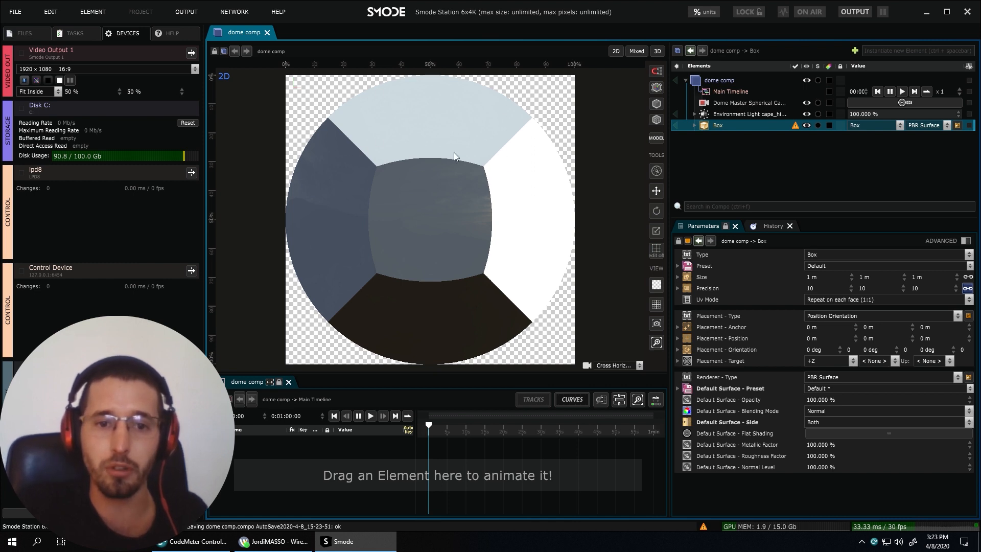
pyautogui.click(694, 124)
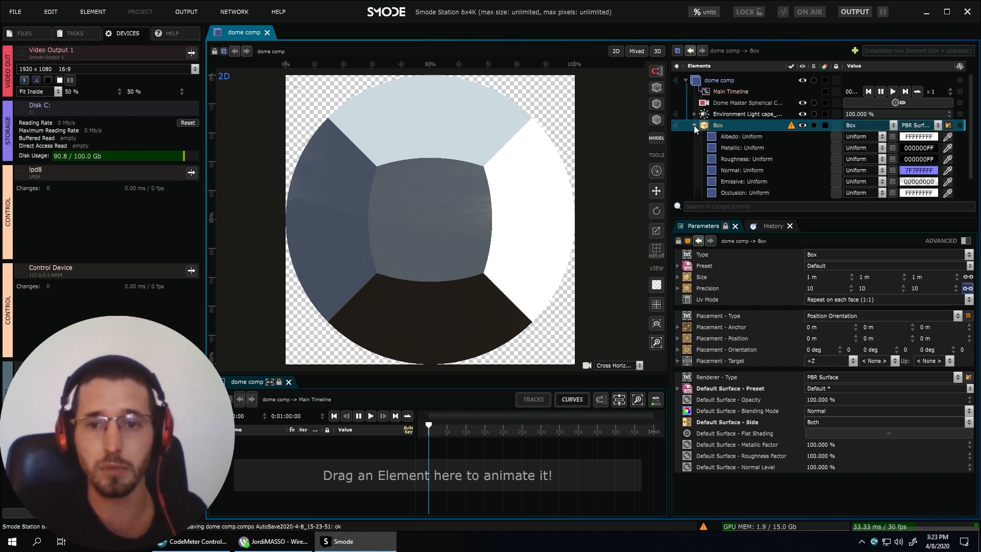
pyautogui.click(694, 125)
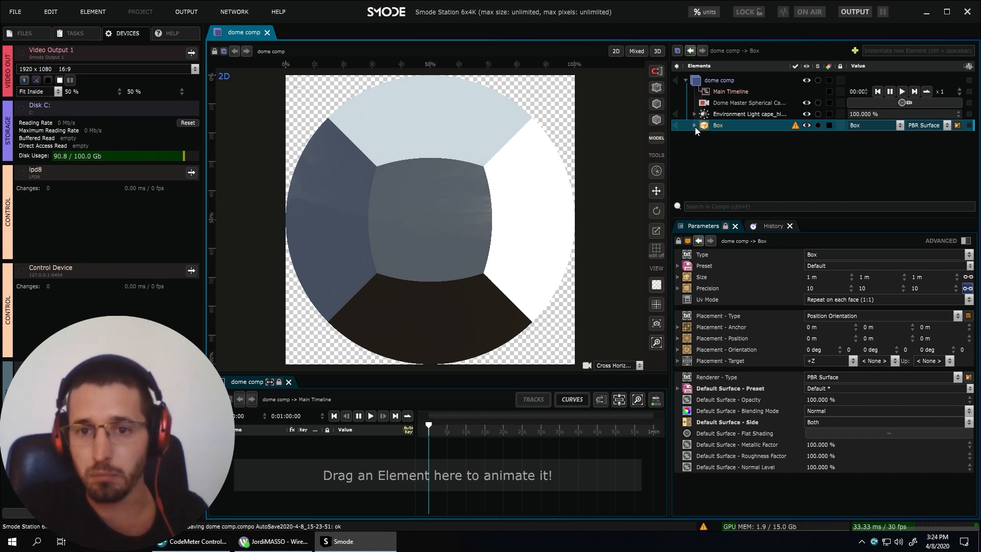
# Add a 2D Compo layer to the dome comp and rename it "noise texture".
pyautogui.rightClick(742, 153)
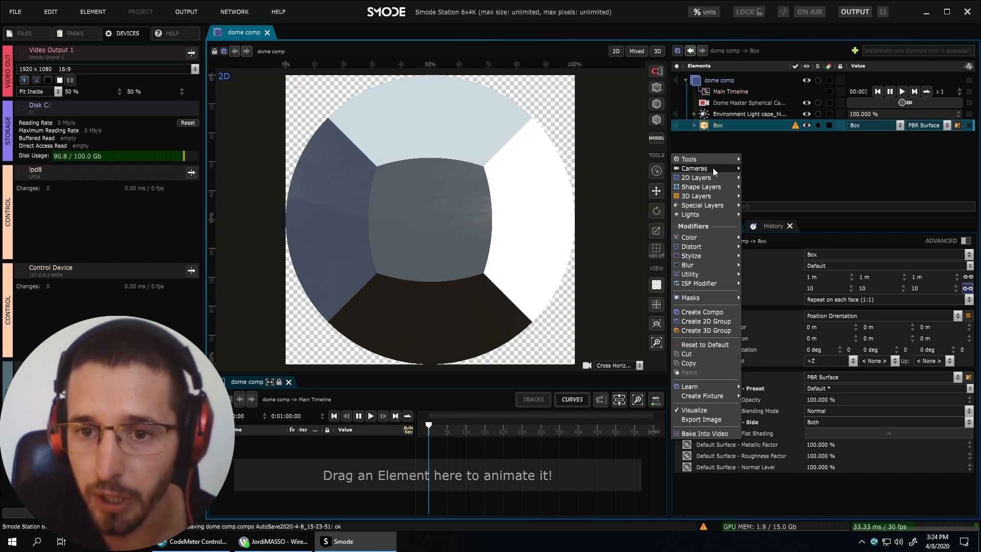
pyautogui.moveTo(709, 176)
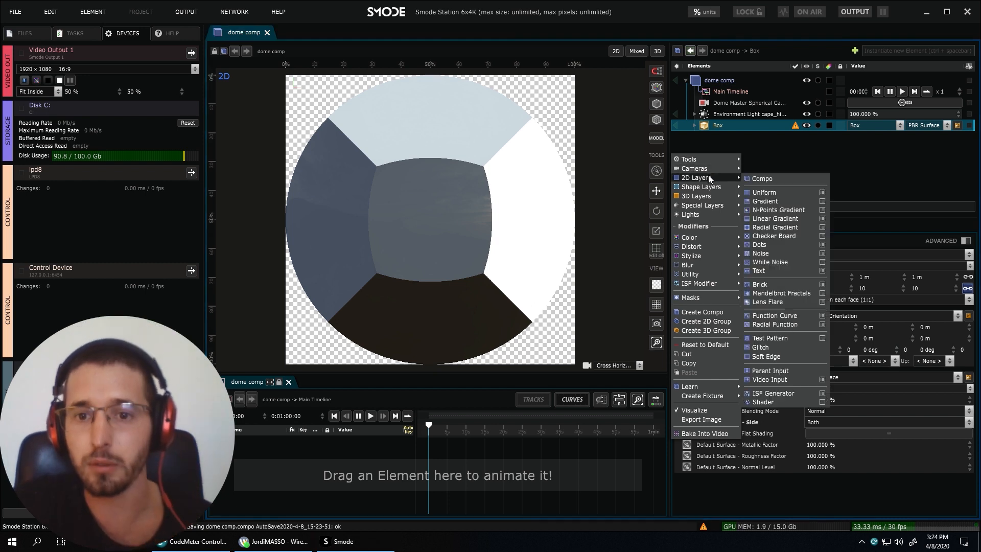
pyautogui.click(768, 179)
pyautogui.doubleClick(727, 141)
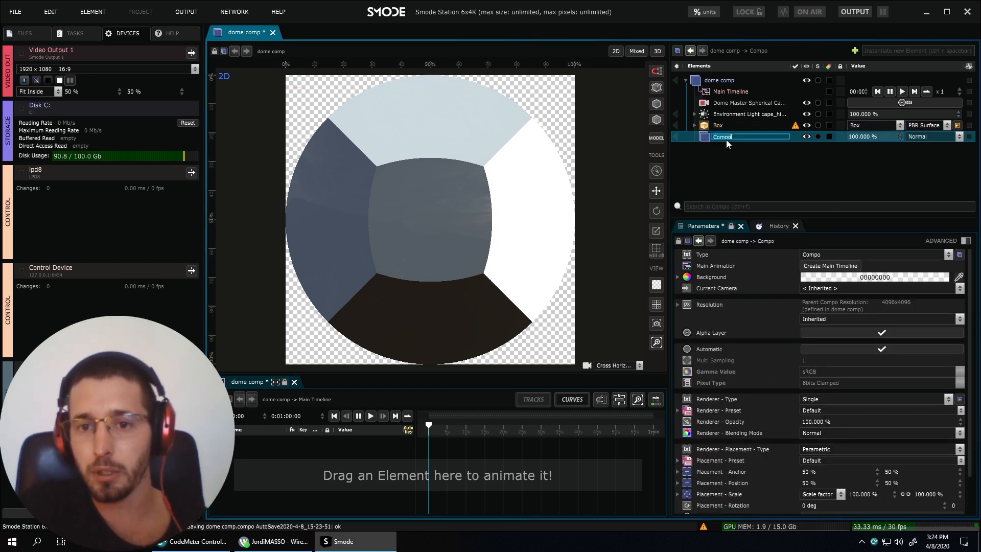
pyautogui.write('noise texture')
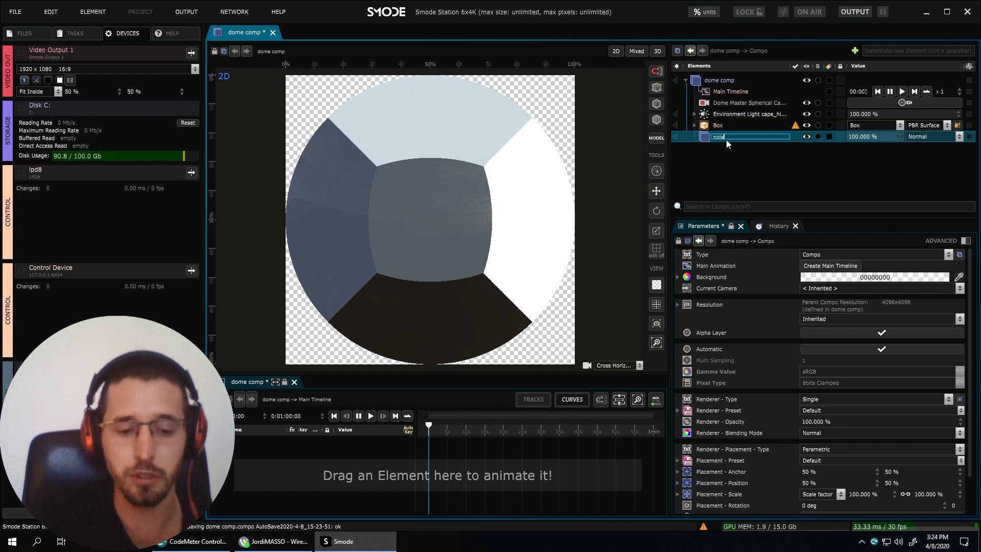
pyautogui.press('Return')
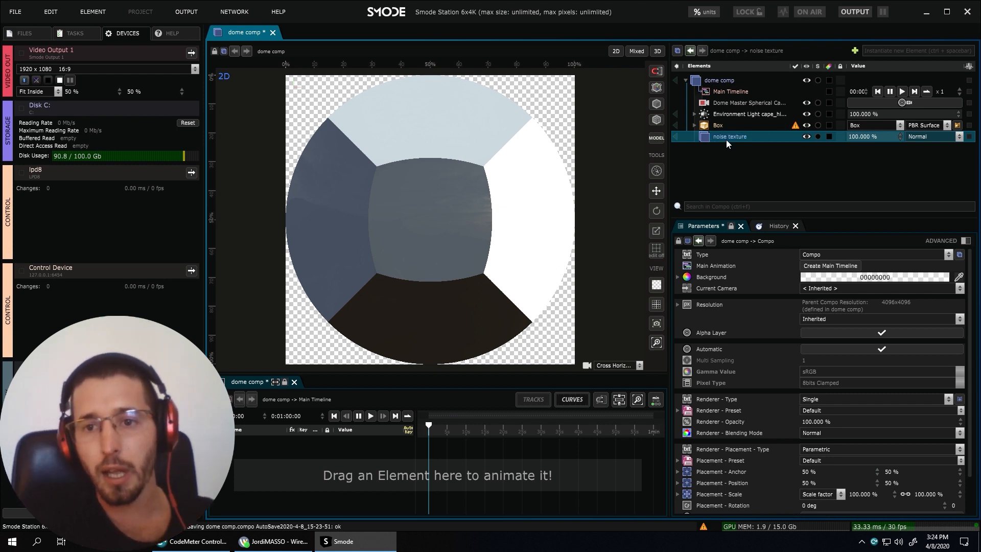
# Set the noise texture compo's resolution to 2048 x 2048 (1:1).
pyautogui.click(726, 139)
pyautogui.rightClick(732, 139)
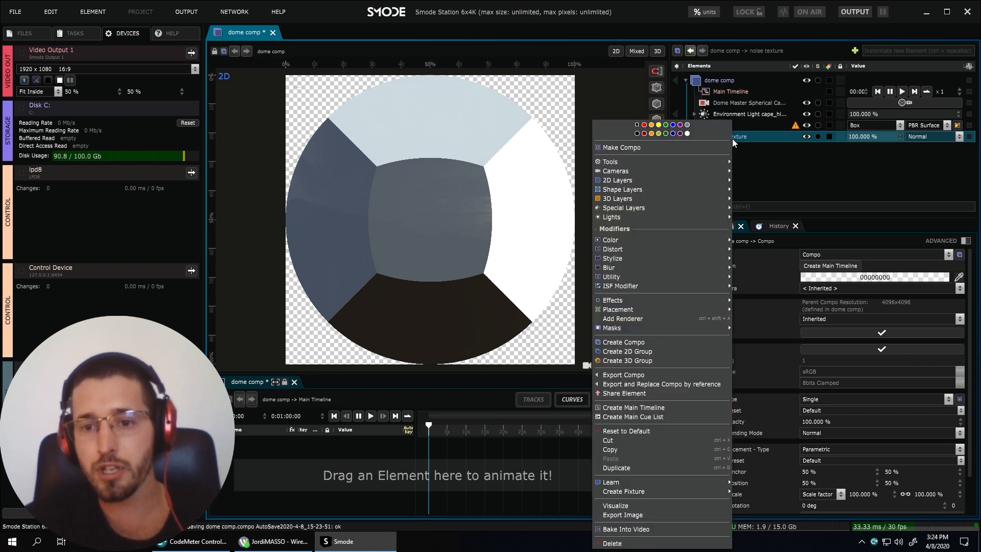
pyautogui.press('Escape')
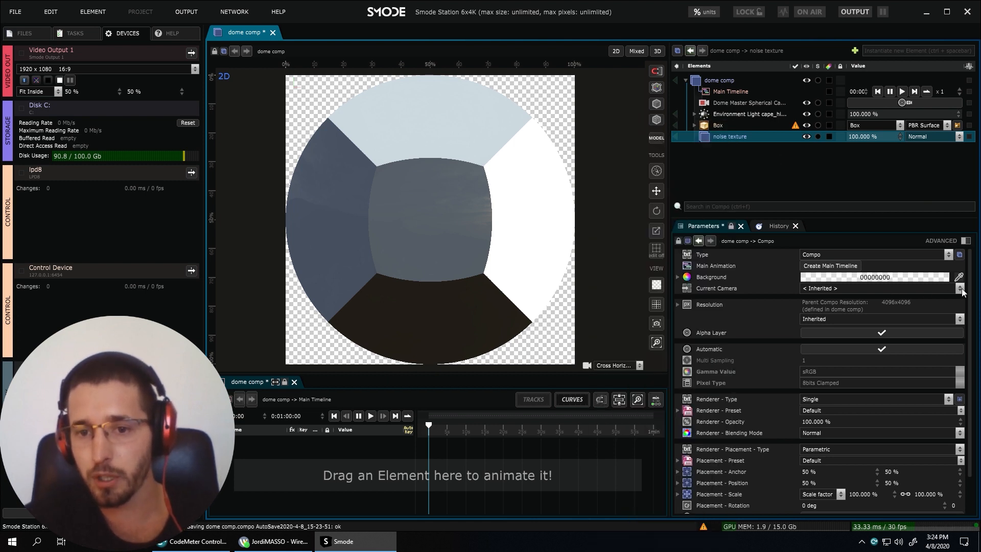
pyautogui.click(961, 322)
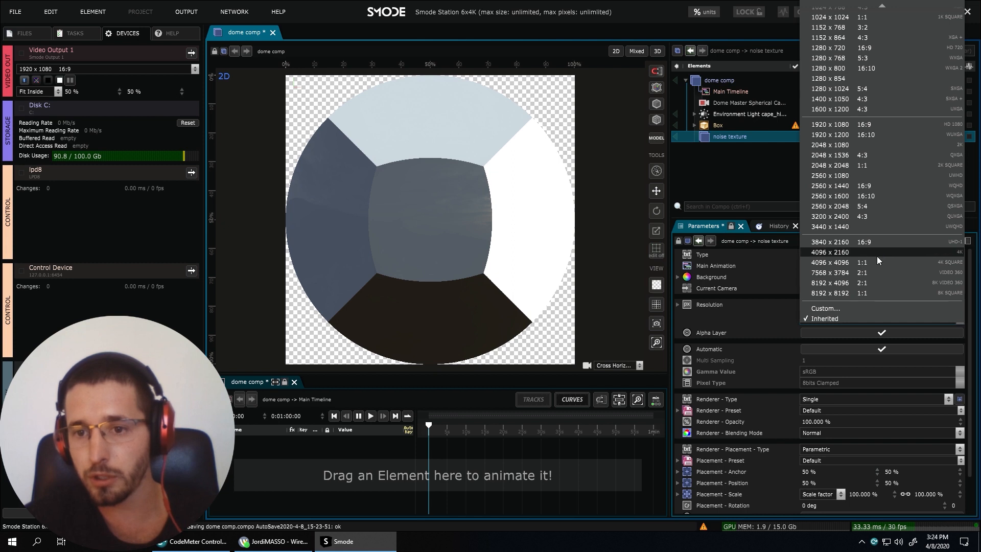
pyautogui.click(845, 167)
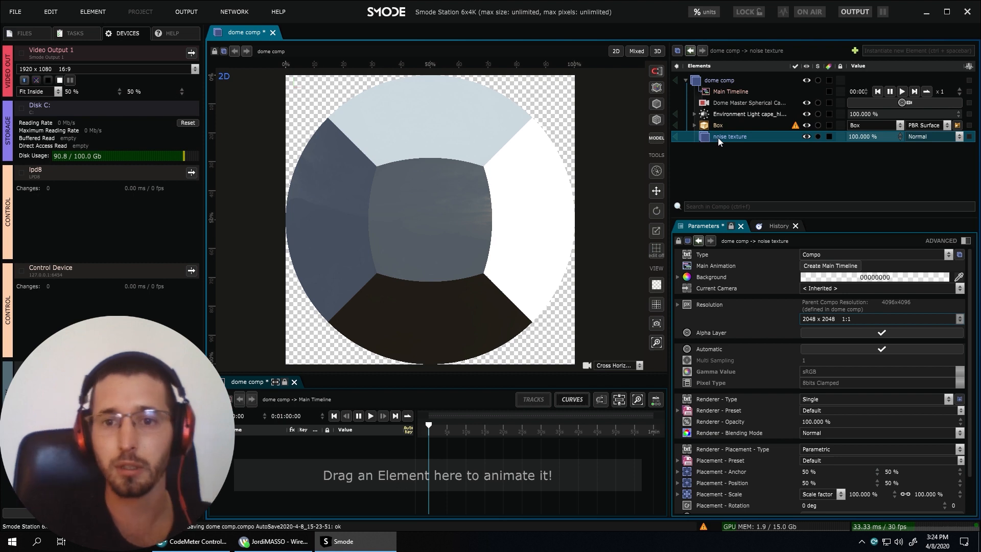
pyautogui.press('Up')
pyautogui.click(720, 138)
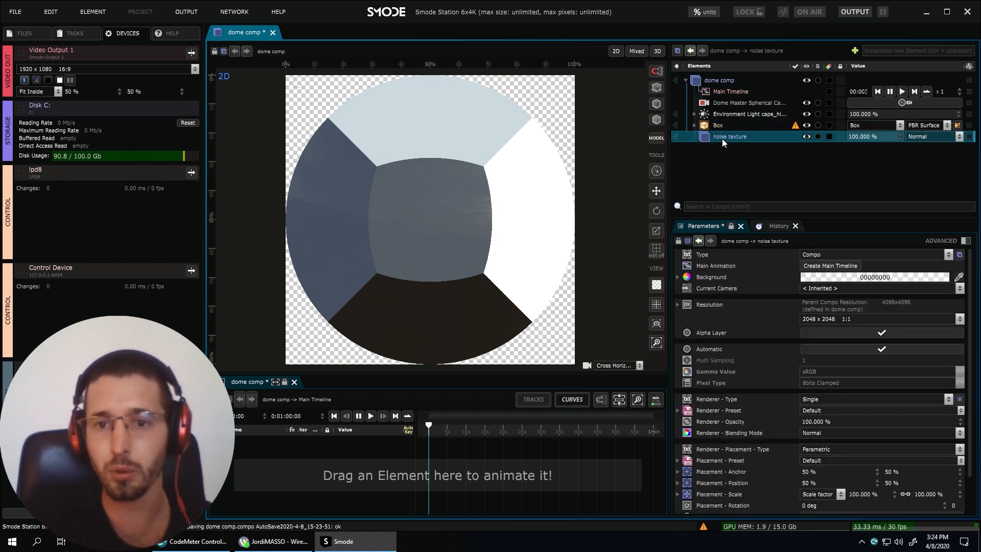
pyautogui.rightClick(722, 139)
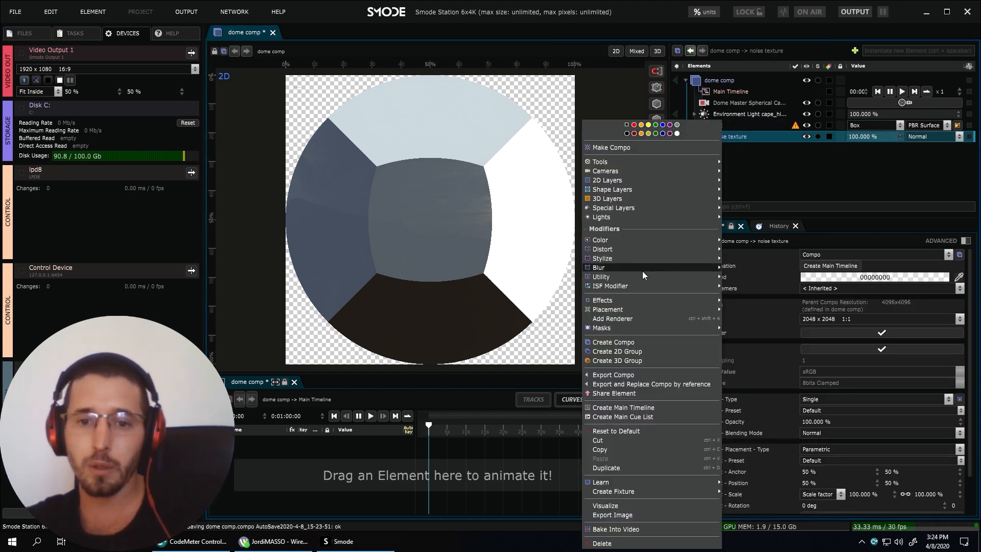
pyautogui.moveTo(631, 243)
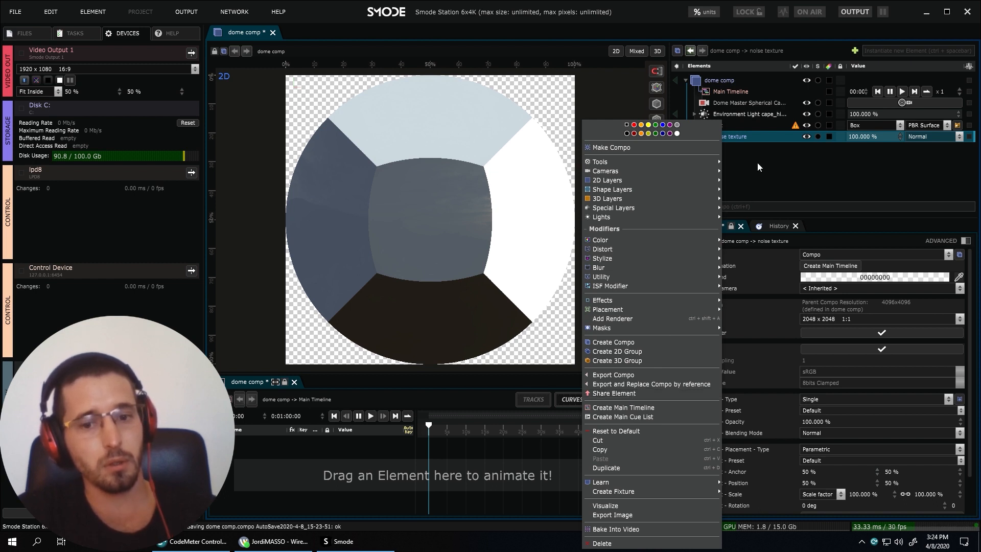
pyautogui.moveTo(637, 270)
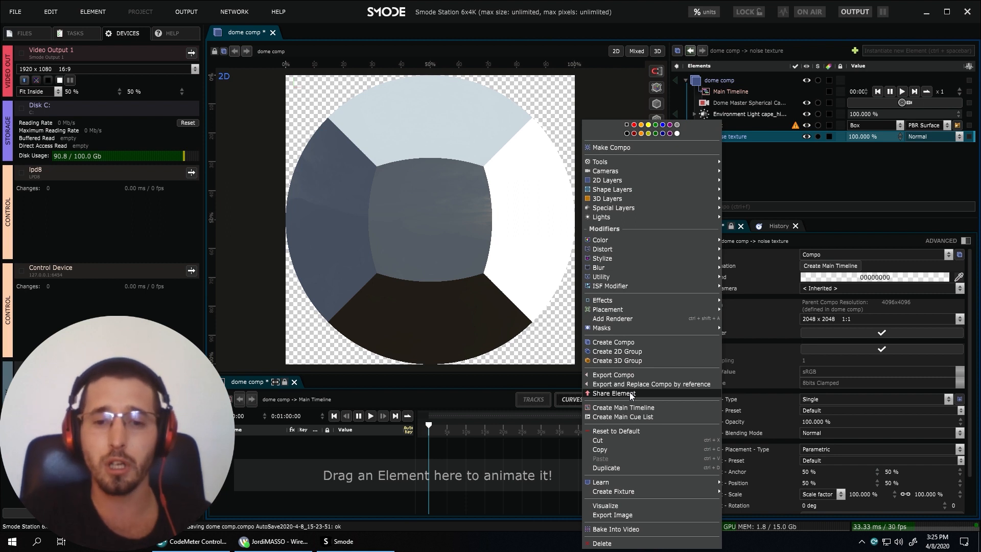
pyautogui.click(754, 143)
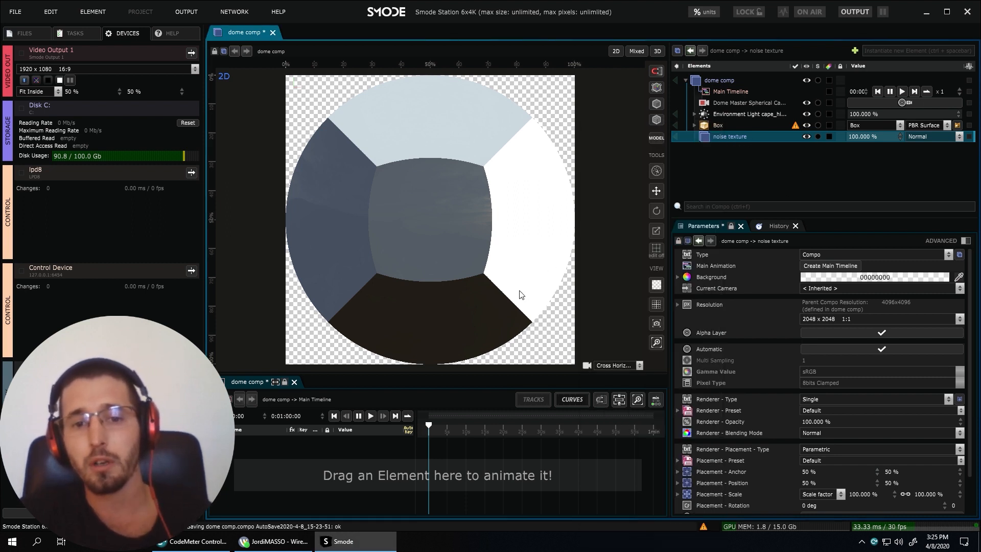
# Examine the Box's PBR surface channels, including the albedo, roughness and normal settings.
pyautogui.click(695, 126)
pyautogui.click(724, 139)
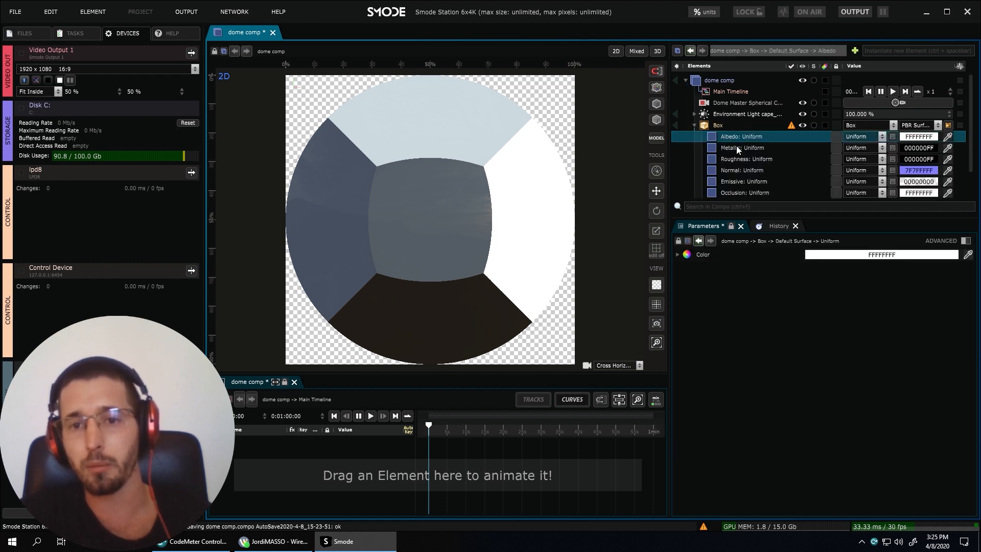
pyautogui.click(737, 163)
pyautogui.scroll(-1, 738, 163)
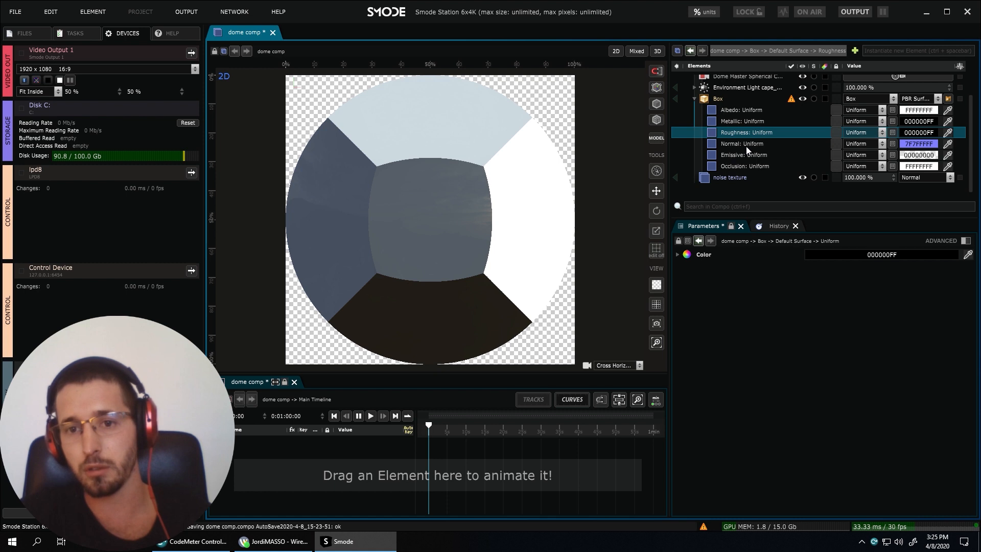
pyautogui.click(747, 146)
pyautogui.click(695, 99)
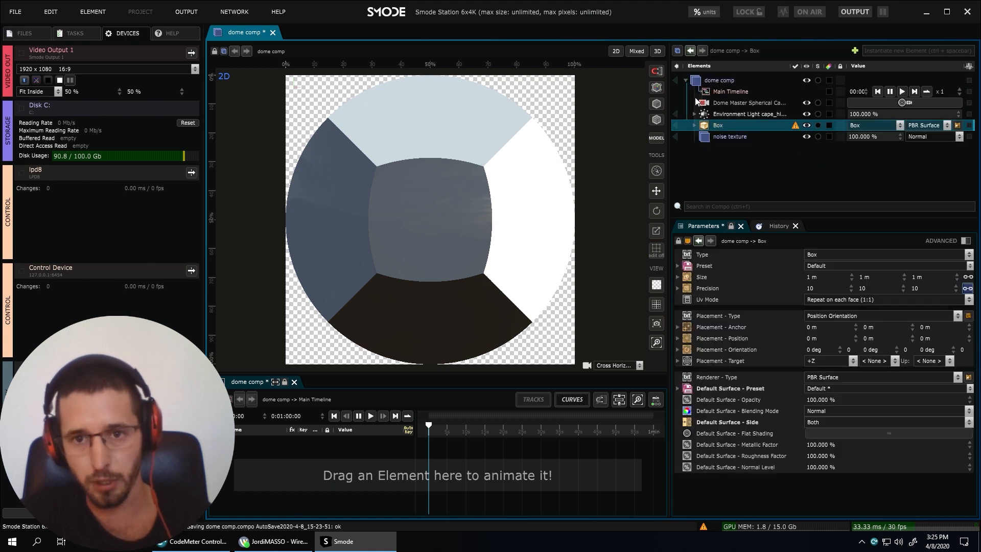
# Add a 2D Noise layer inside the noise texture compo.
pyautogui.click(725, 138)
pyautogui.rightClick(726, 141)
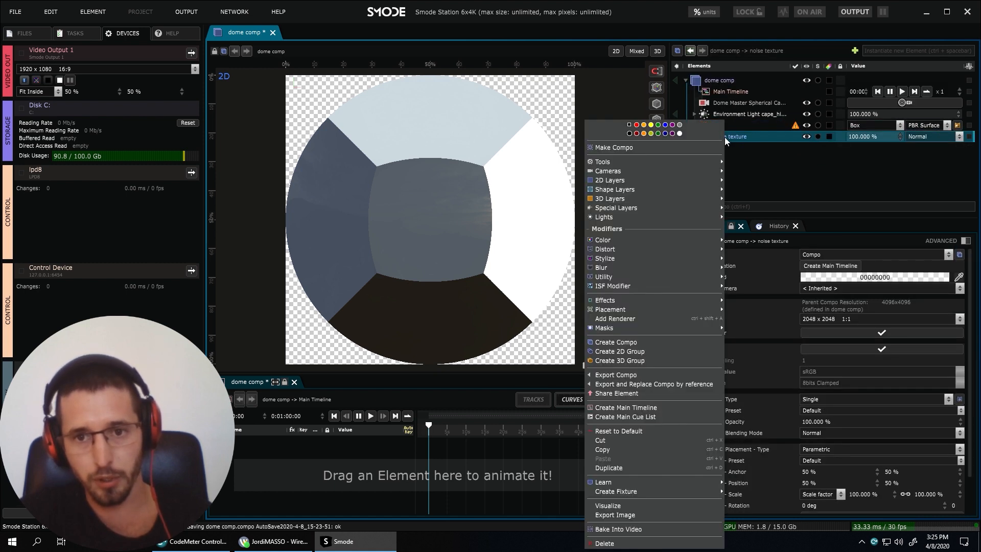
pyautogui.moveTo(662, 189)
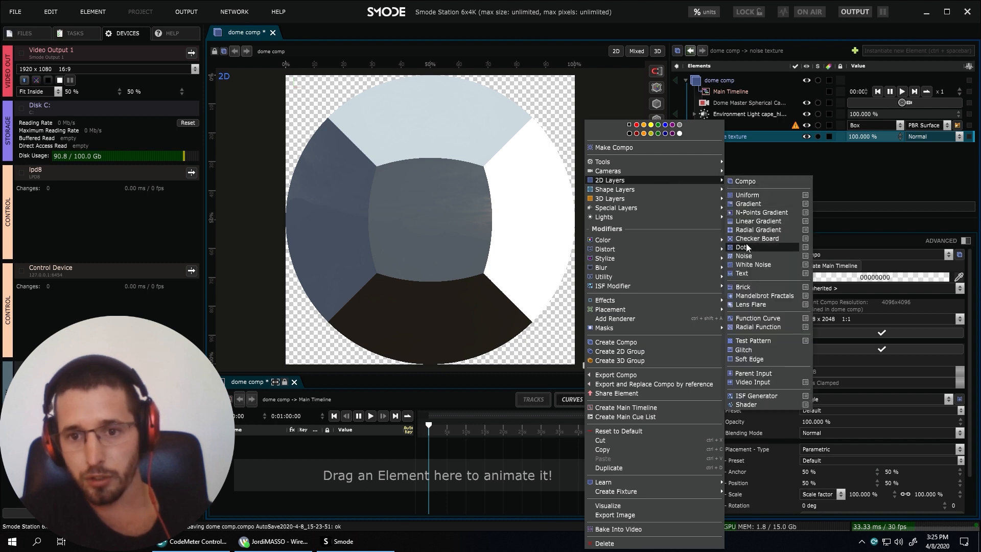
pyautogui.click(755, 256)
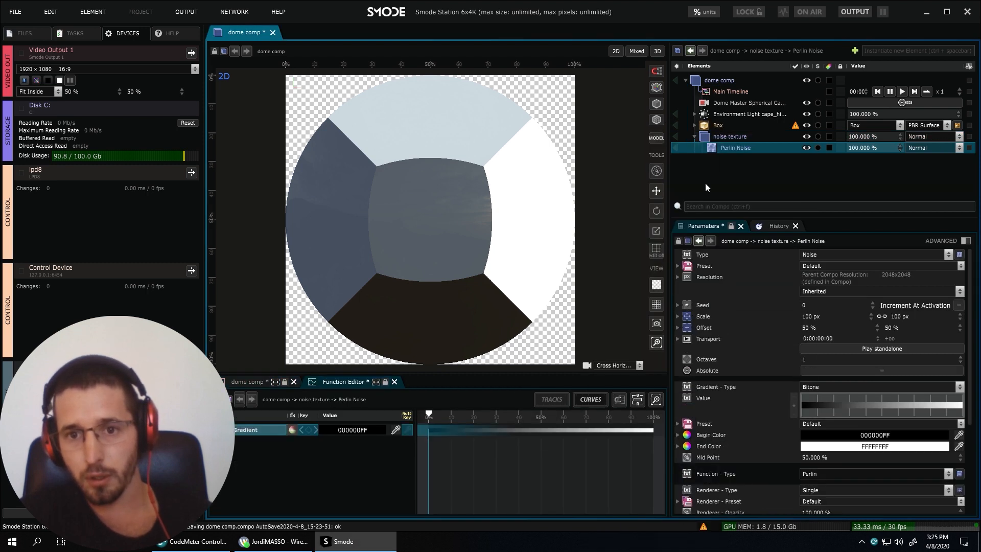
# Convert the noise texture compo into a shared element of the dome comp.
pyautogui.click(717, 138)
pyautogui.rightClick(723, 138)
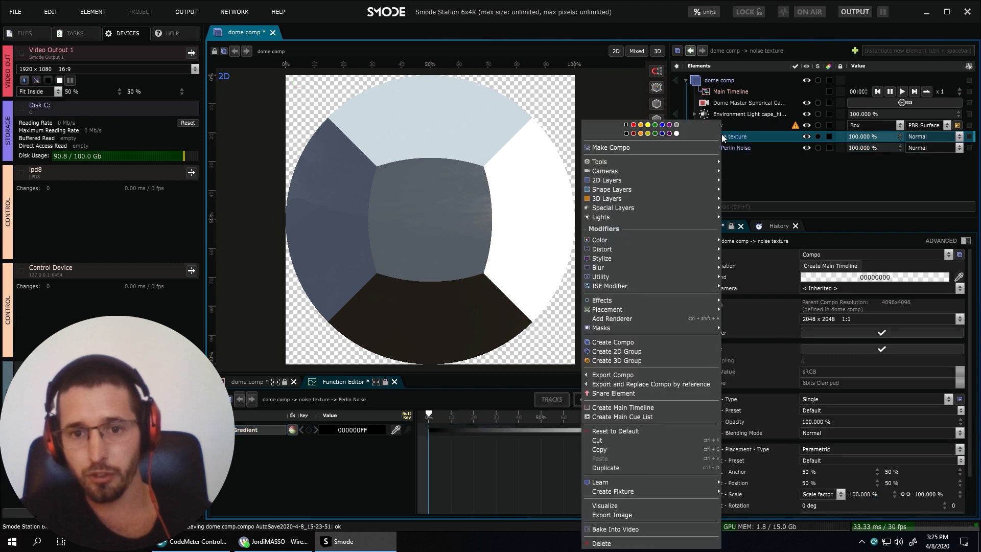
pyautogui.click(630, 392)
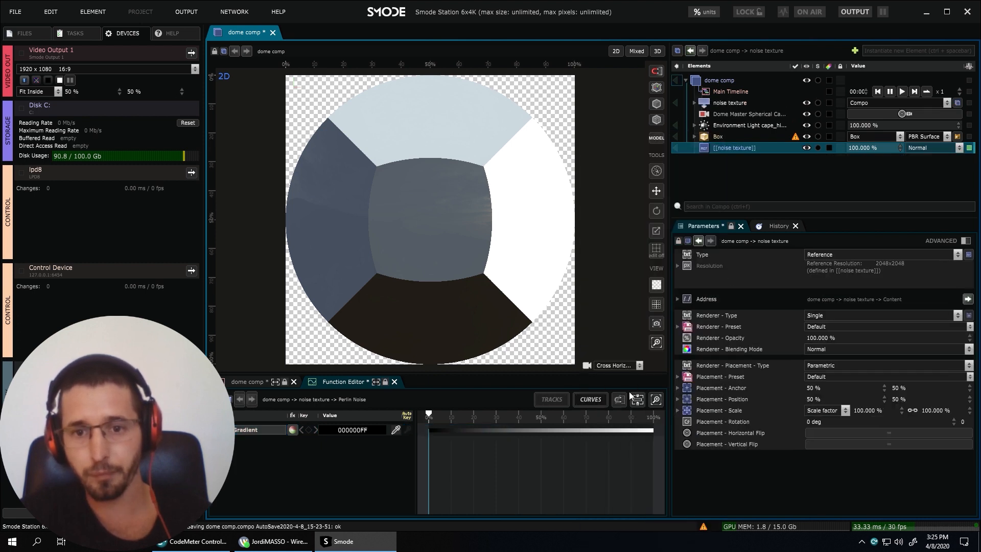
# Enlarge the element tree and review the Box's surface channels and the type options for its albedo.
pyautogui.click(694, 137)
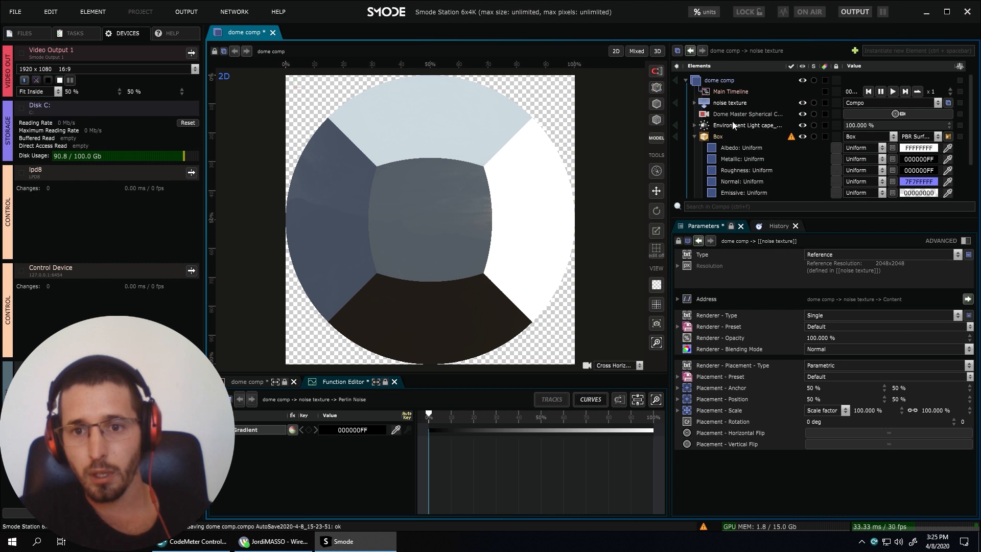
pyautogui.moveTo(865, 215); pyautogui.dragTo(865, 254)
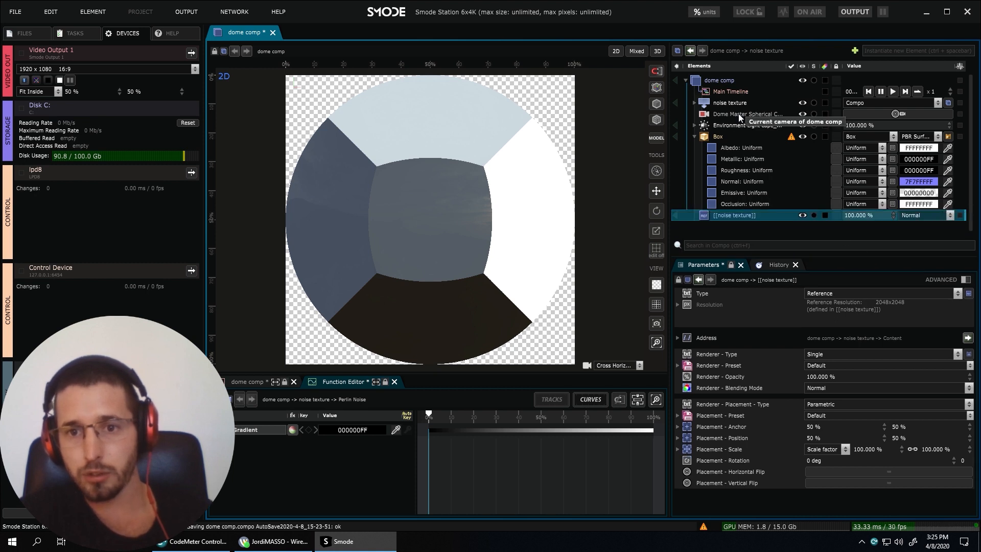
pyautogui.click(725, 104)
pyautogui.moveTo(724, 103); pyautogui.dragTo(752, 105)
pyautogui.click(871, 148)
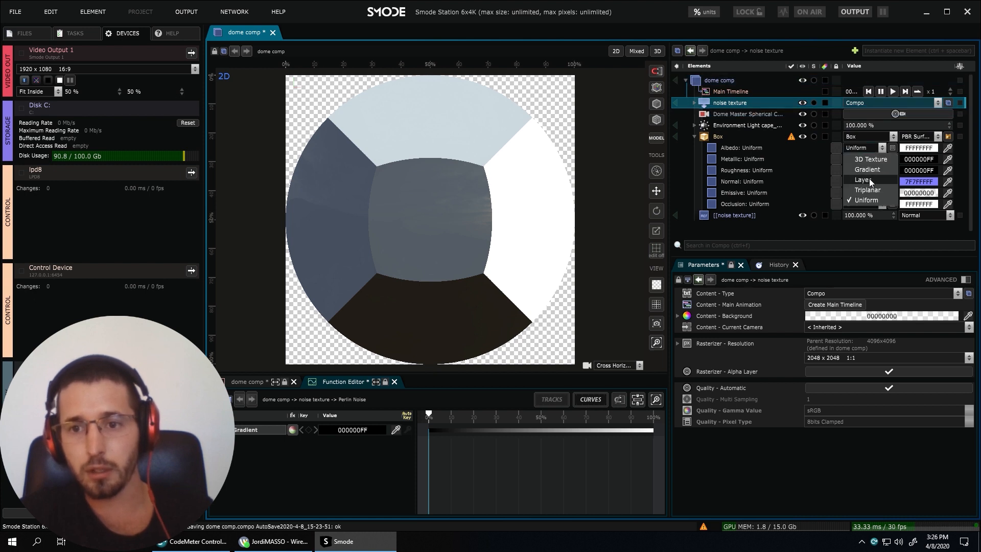
pyautogui.click(718, 138)
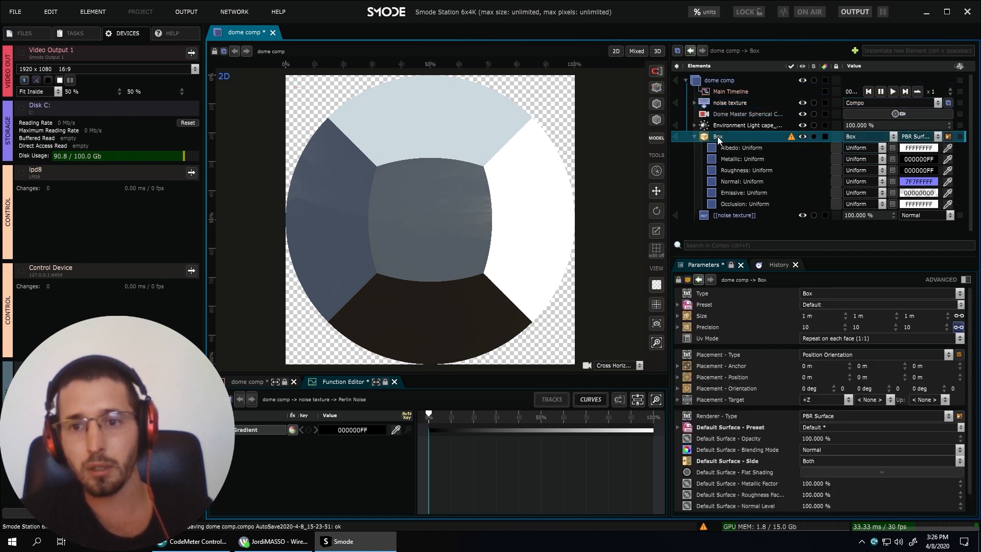
# Inspect the shared noise texture's Perlin Noise content and the reference layer that points to it.
pyautogui.doubleClick(701, 104)
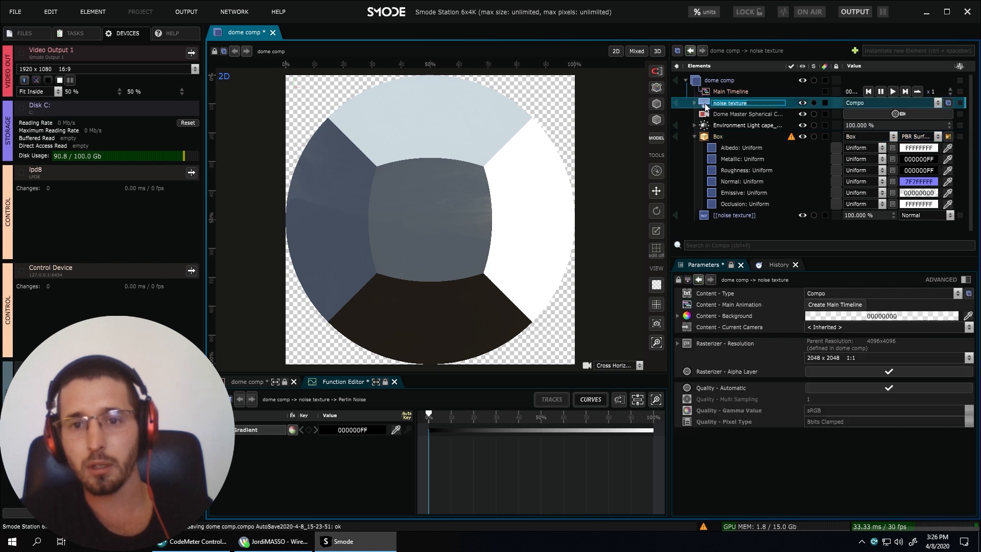
pyautogui.press('Return')
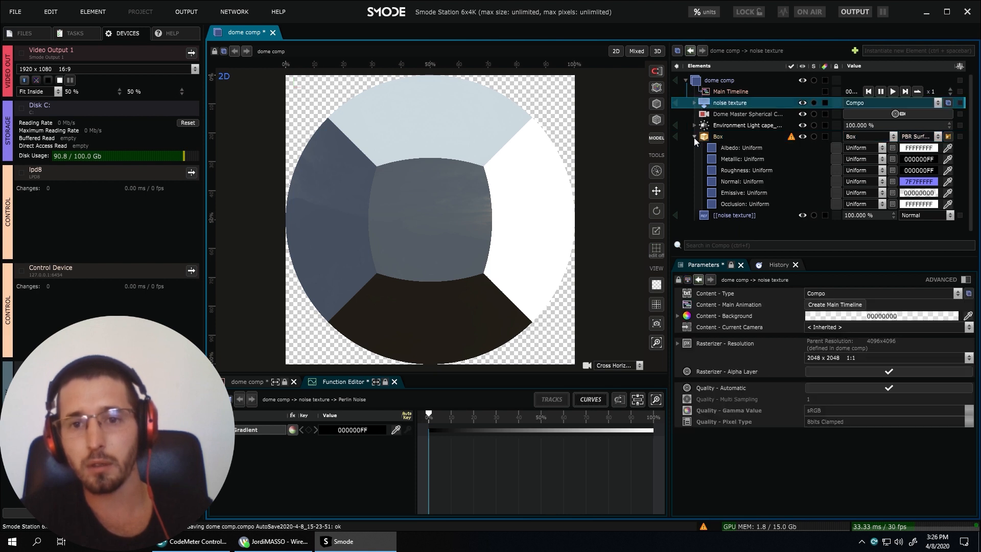
pyautogui.click(695, 103)
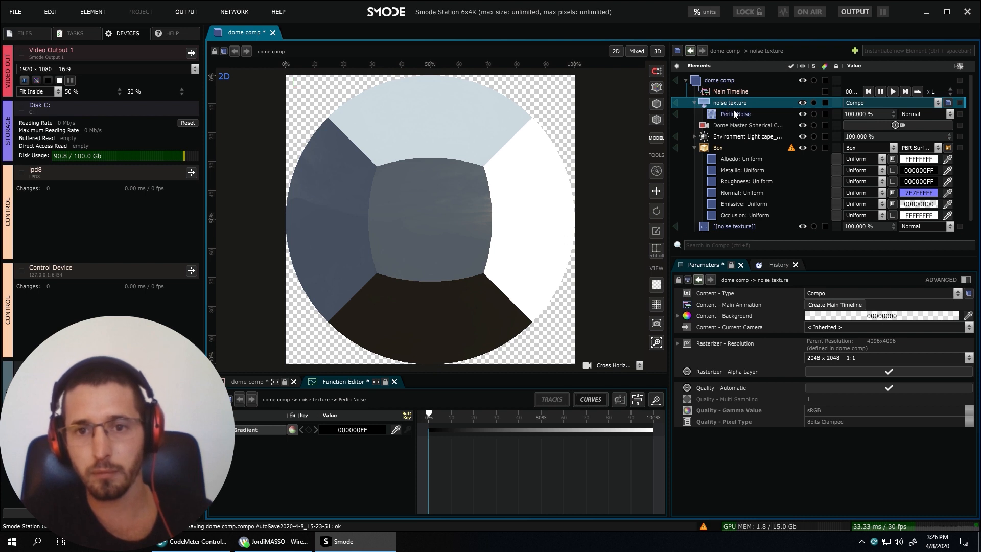
pyautogui.click(726, 226)
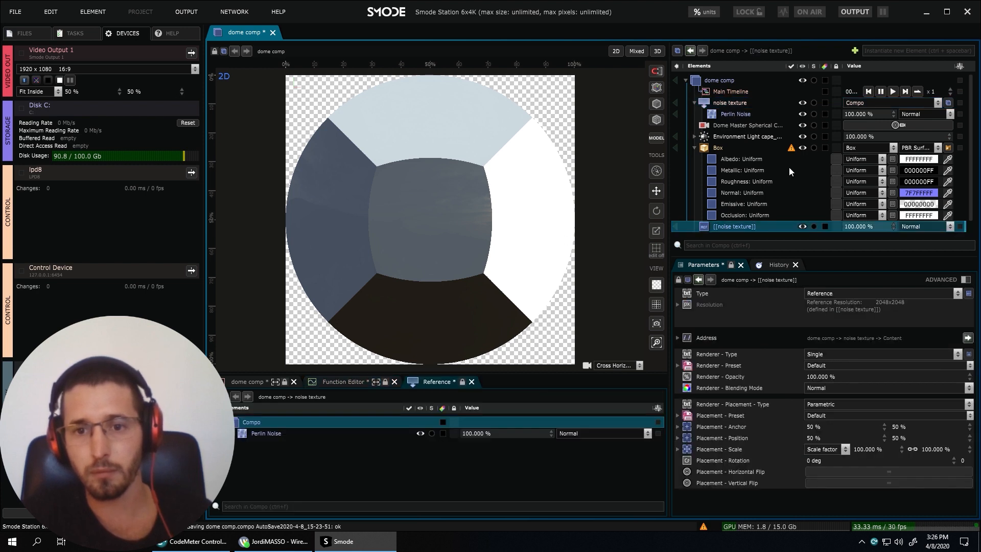
pyautogui.click(695, 148)
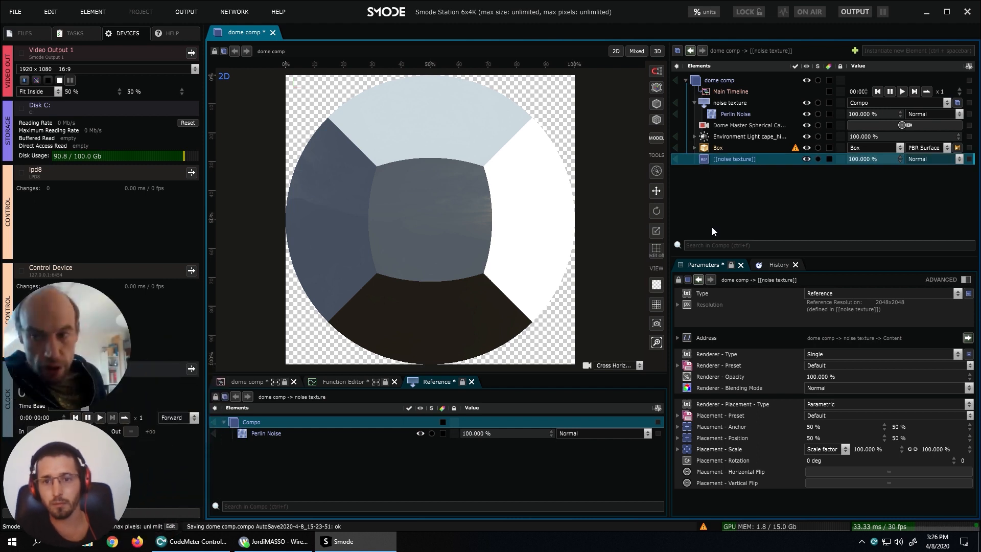
pyautogui.click(722, 151)
pyautogui.click(725, 158)
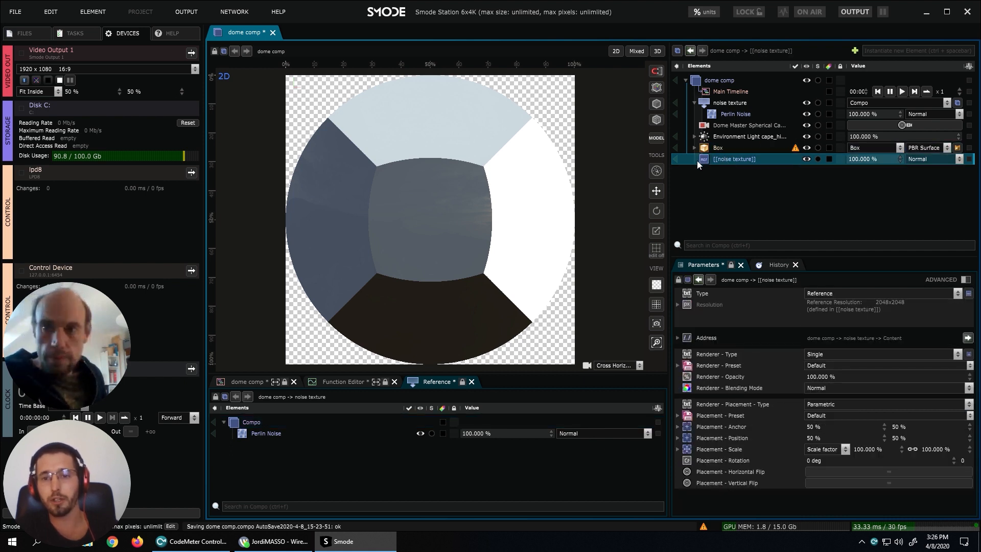
pyautogui.click(693, 102)
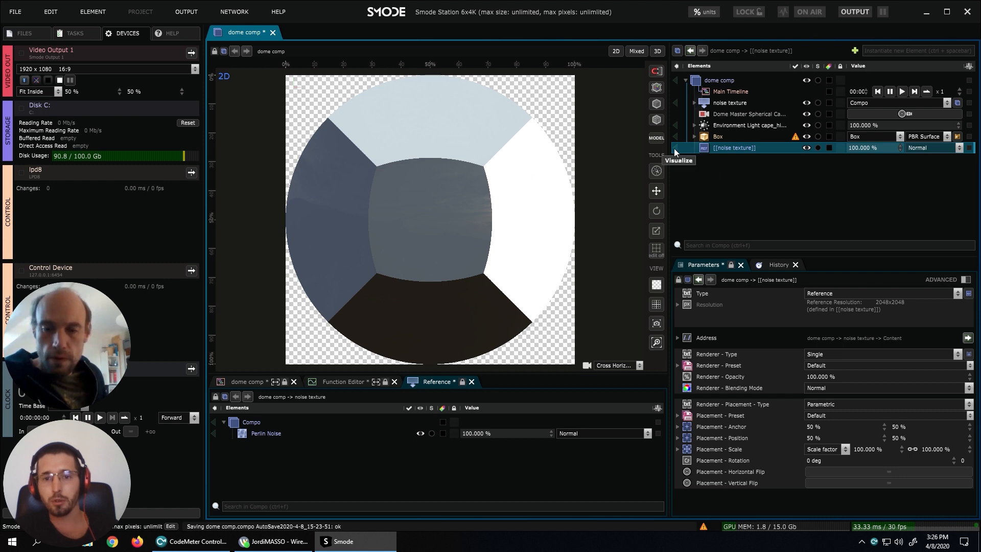
# Review the parameters of the noise texture reference, the Dome Master spherical camera and the environment light.
pyautogui.click(730, 137)
pyautogui.click(728, 148)
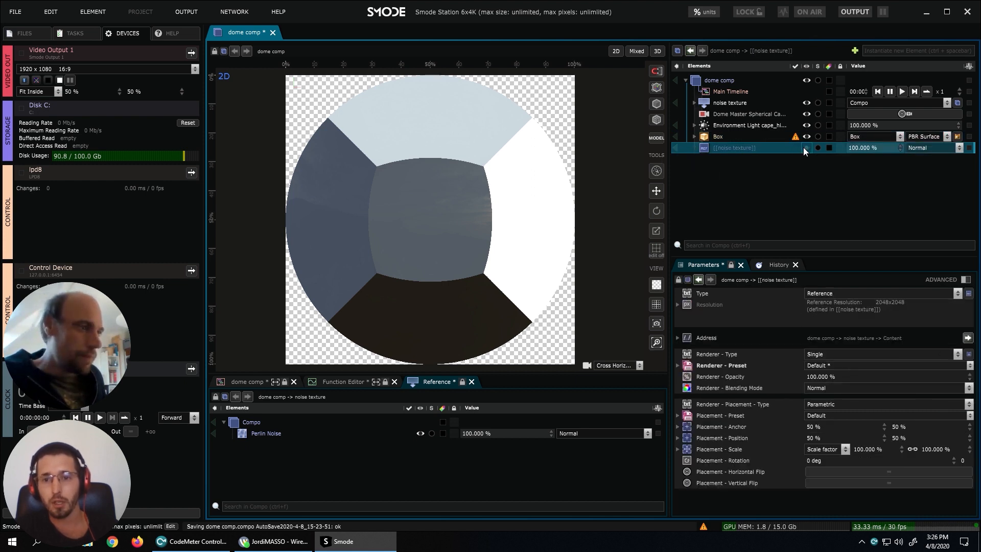
pyautogui.click(762, 115)
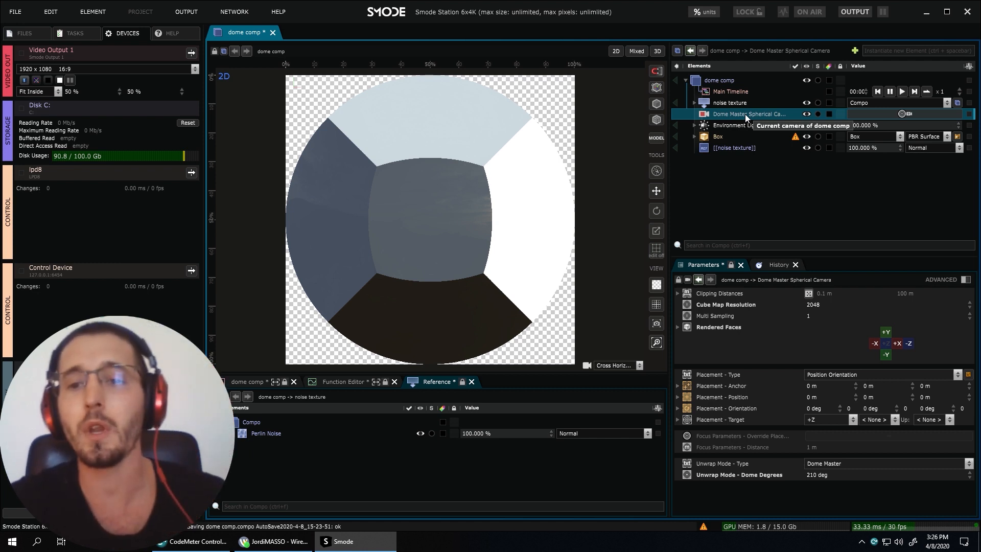
pyautogui.click(723, 137)
pyautogui.click(731, 148)
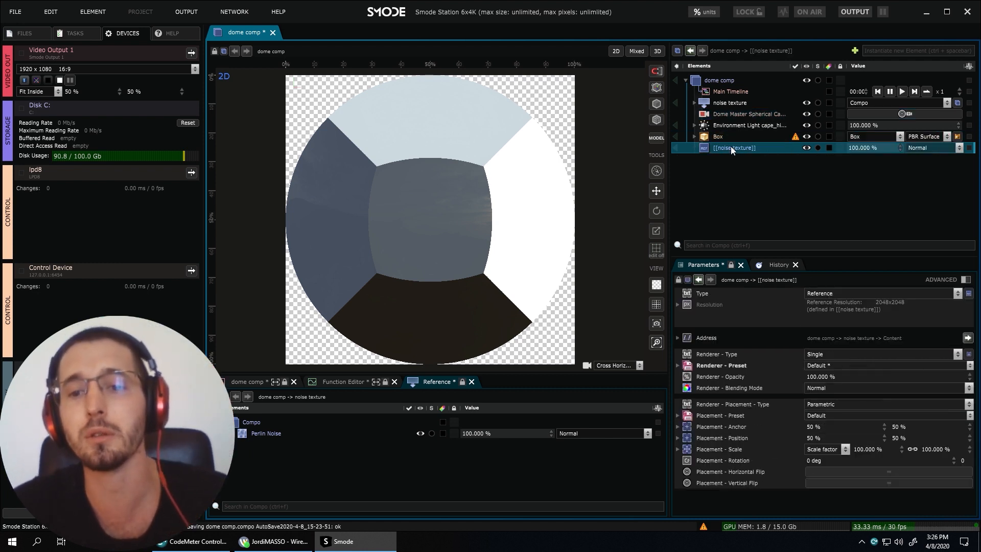
pyautogui.scroll(-1, 452, 175)
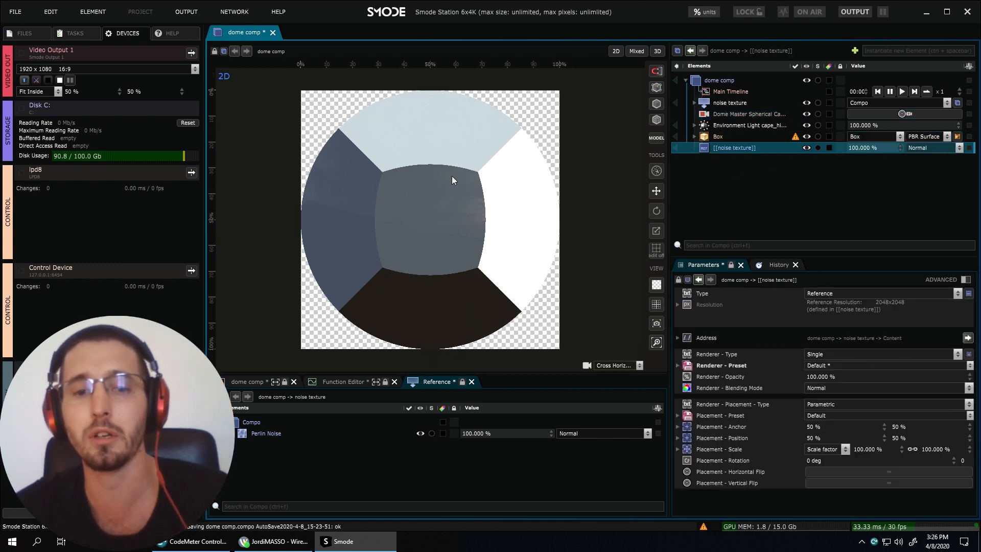
pyautogui.click(719, 127)
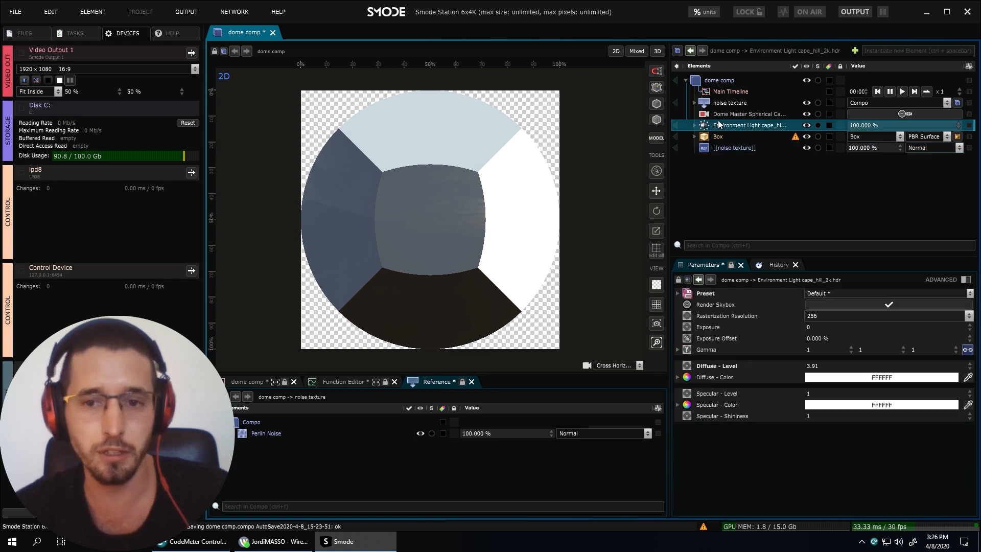
pyautogui.click(725, 117)
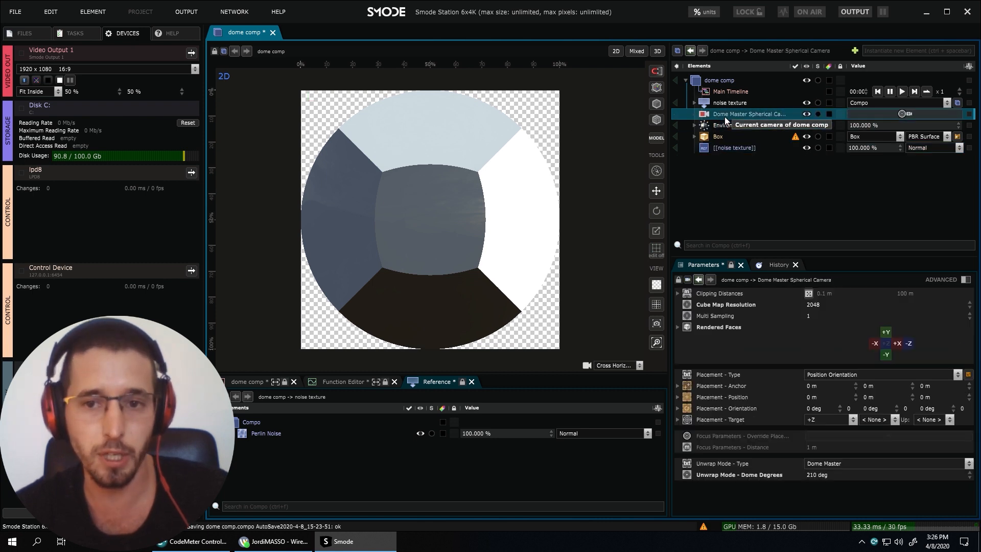
# Delete the noise texture reference layer from the dome comp, keeping the shared noise texture element.
pyautogui.click(722, 148)
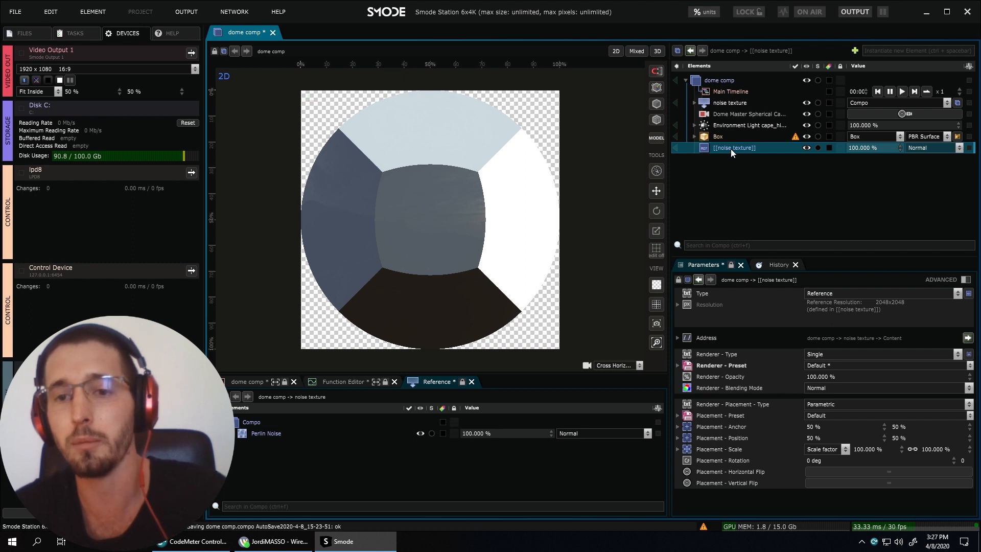
pyautogui.press('Delete')
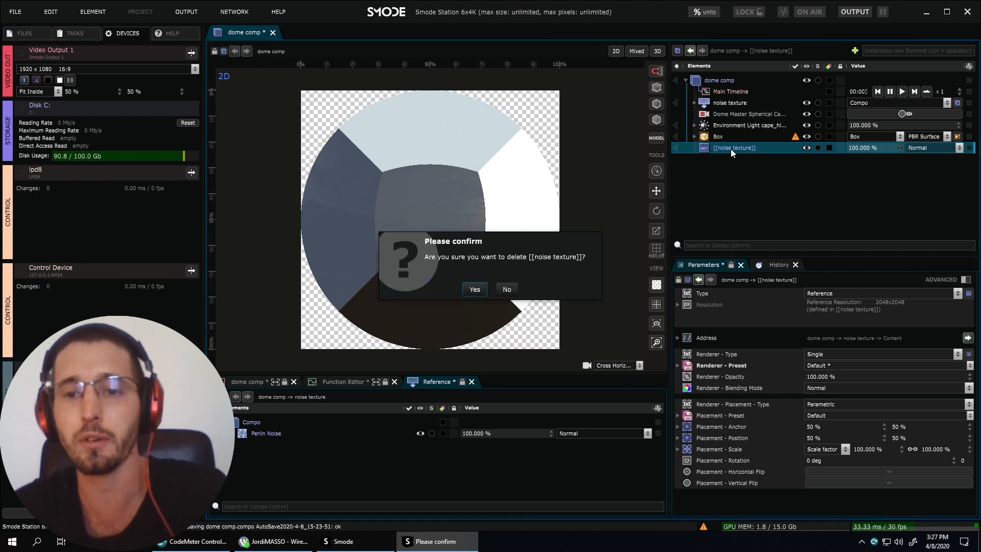
pyautogui.click(483, 290)
# Change the Box's albedo channel type to Layer.
pyautogui.click(695, 137)
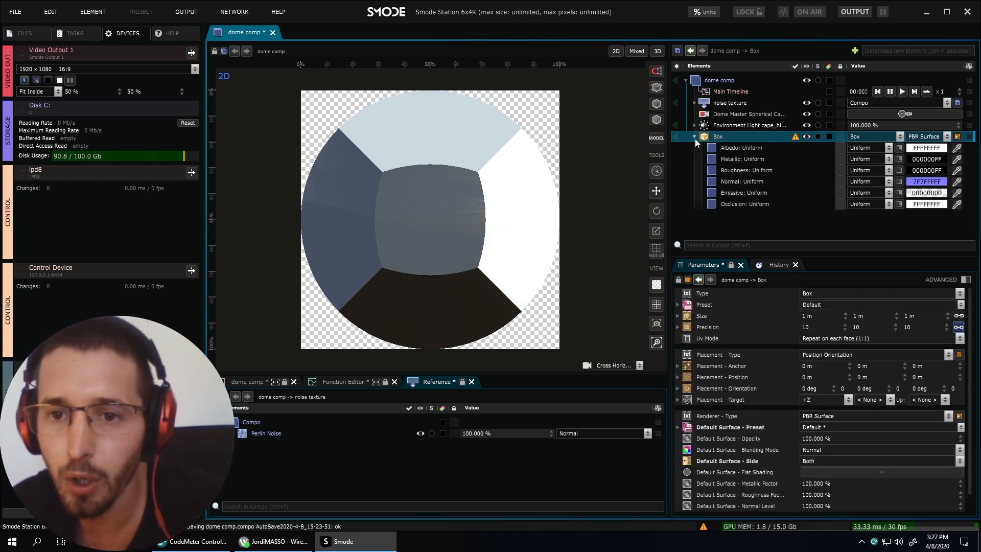
pyautogui.click(885, 149)
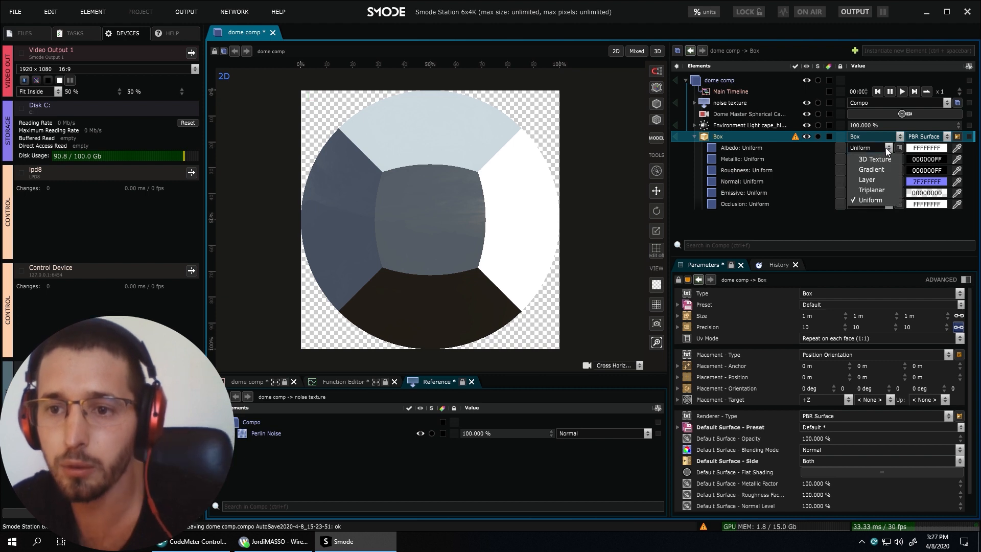
pyautogui.click(875, 180)
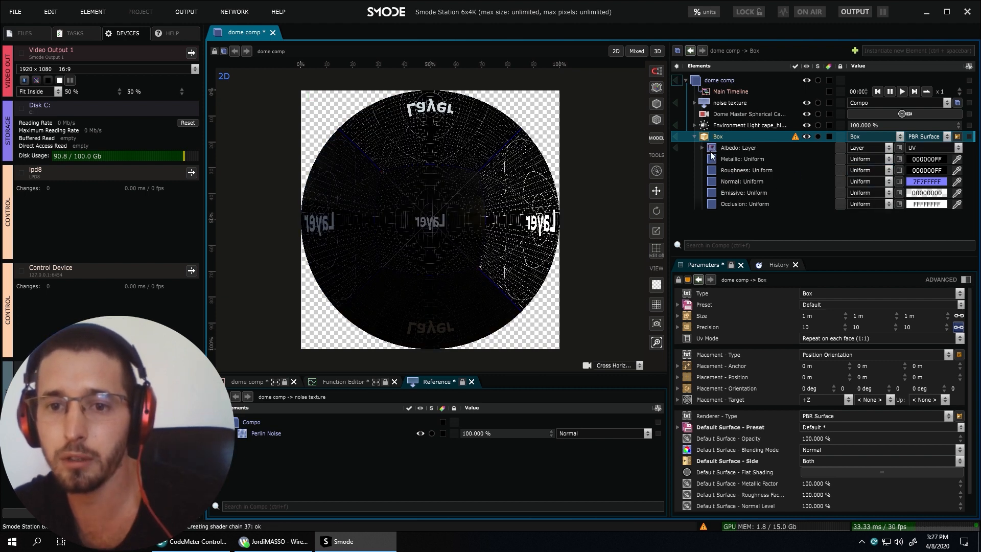
# Replace the test pattern in the Box's albedo layer with a reference to the shared noise texture.
pyautogui.click(702, 148)
pyautogui.moveTo(726, 103); pyautogui.dragTo(770, 163)
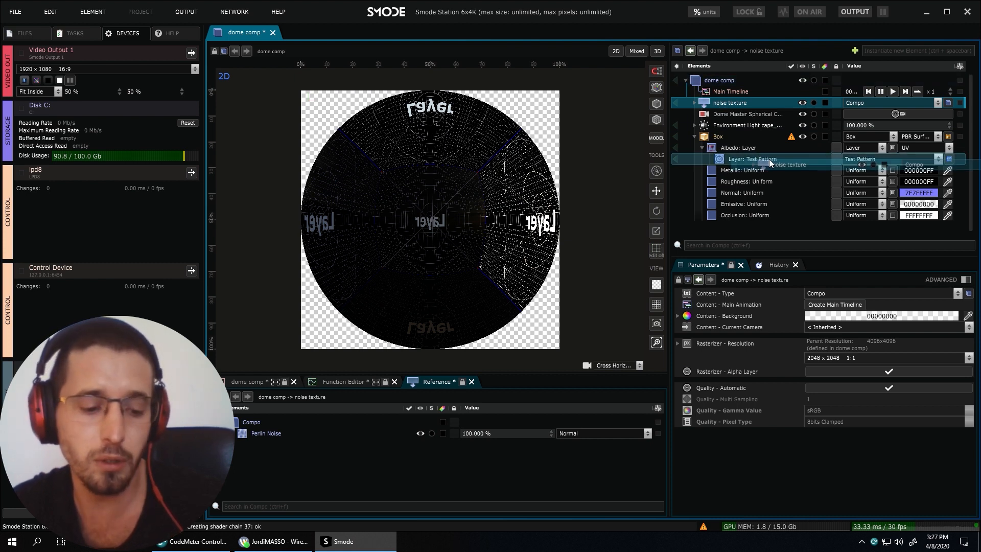
pyautogui.moveTo(770, 163)
pyautogui.mouseDown()
pyautogui.moveTo(771, 99)
pyautogui.moveTo(770, 161)
pyautogui.mouseUp()
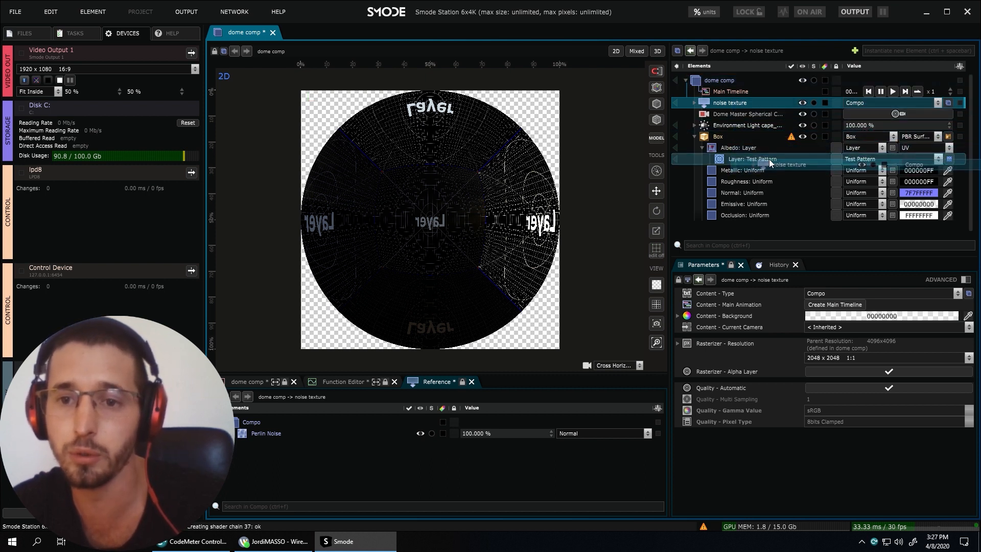
pyautogui.moveTo(770, 161); pyautogui.dragTo(769, 158)
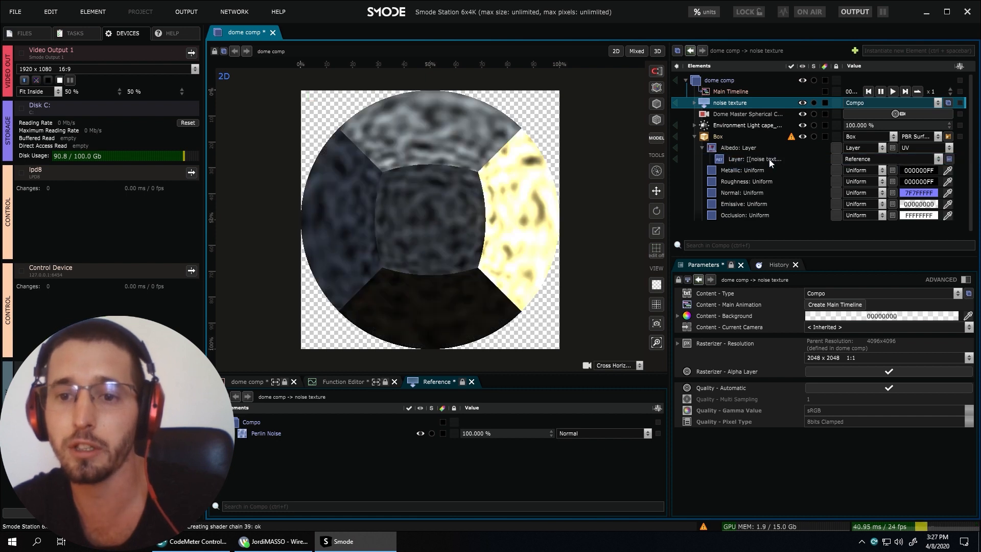
pyautogui.click(769, 158)
pyautogui.scroll(1, 460, 173)
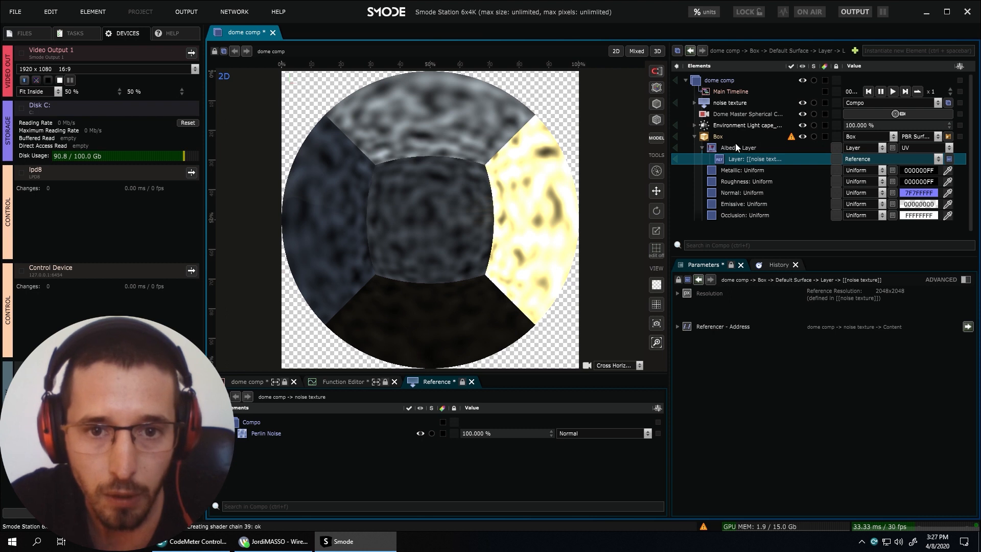
# Try the Fractured Cell and Cobblestone functions on the shared texture's Perlin Noise, and settle on the Chiseled function type.
pyautogui.click(726, 104)
pyautogui.click(693, 136)
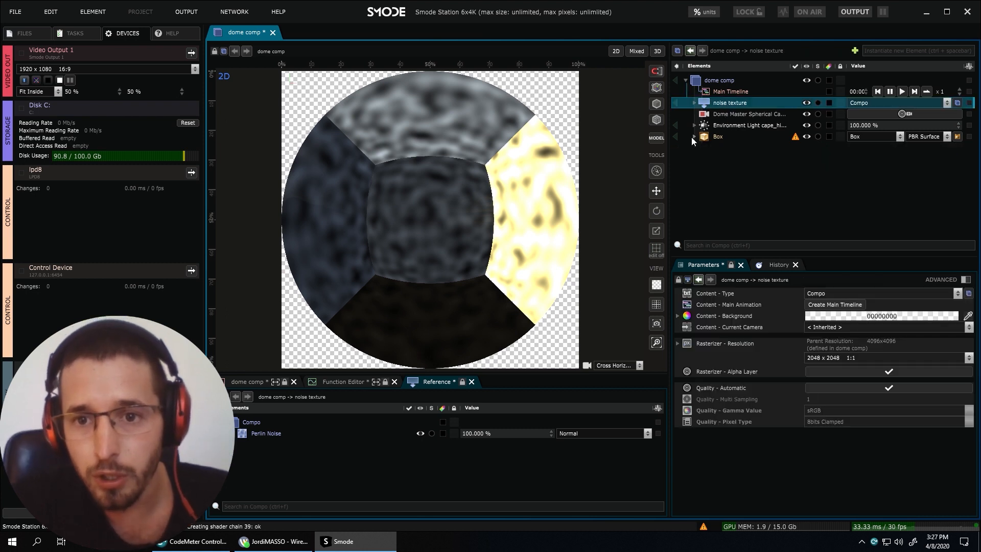
pyautogui.click(694, 104)
pyautogui.click(731, 115)
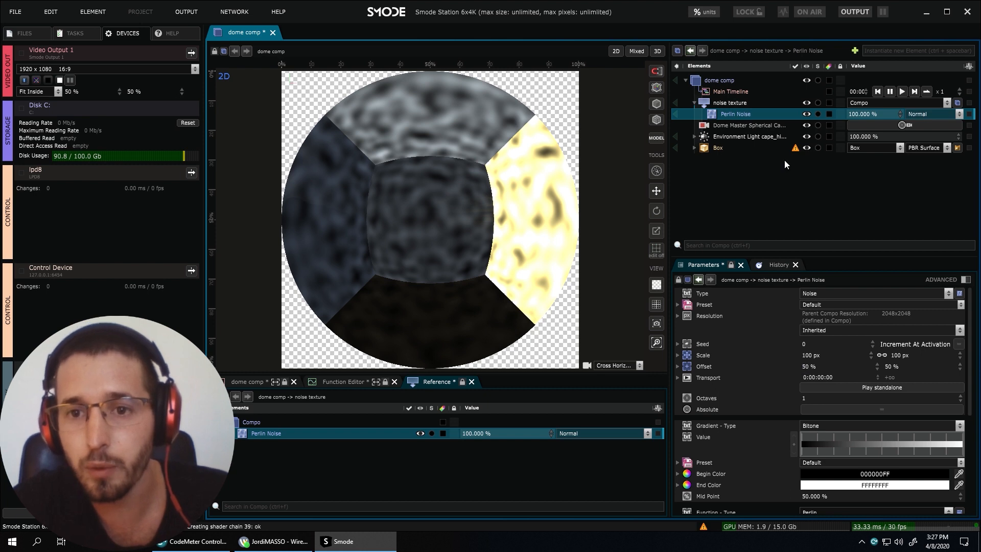
pyautogui.scroll(-4, 771, 358)
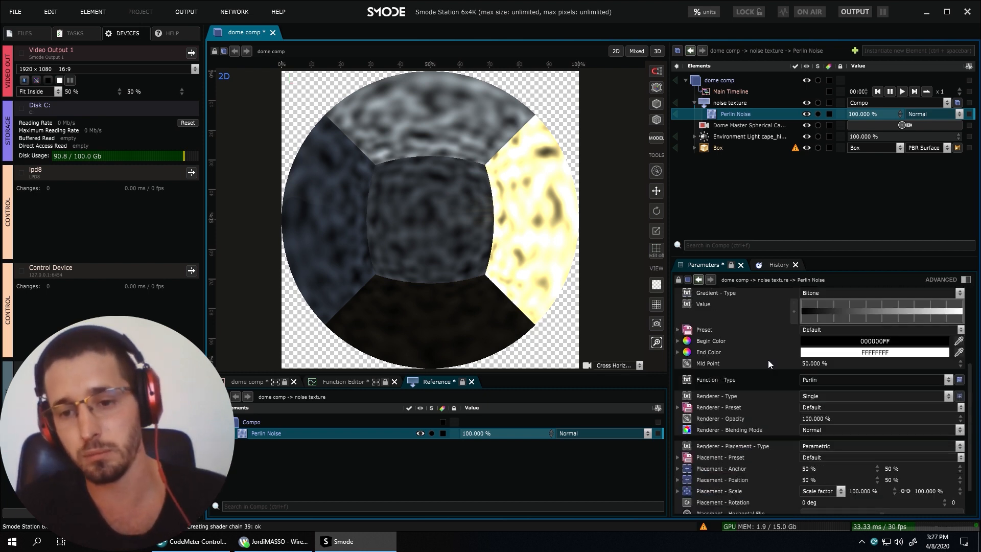
pyautogui.click(949, 380)
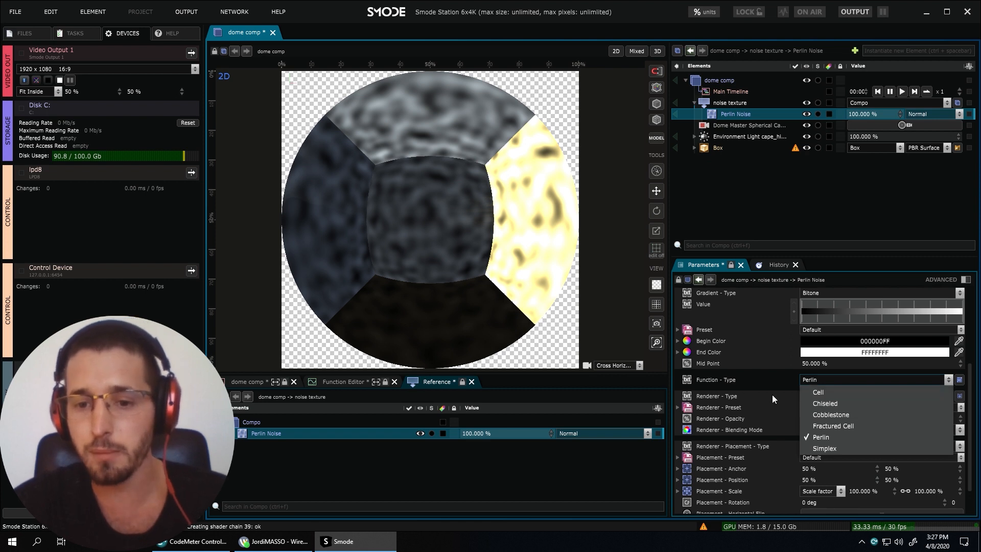
pyautogui.click(720, 385)
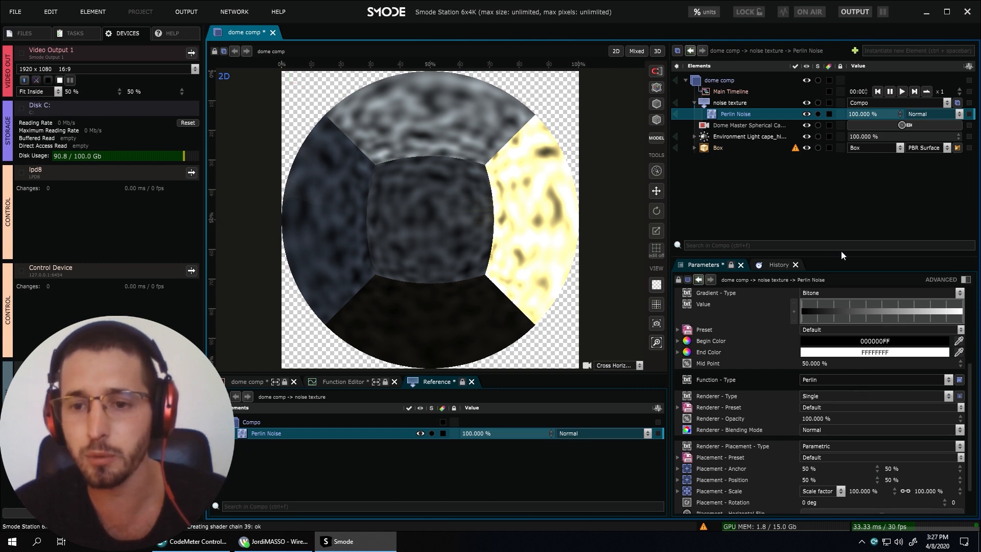
pyautogui.moveTo(851, 253); pyautogui.dragTo(754, 160)
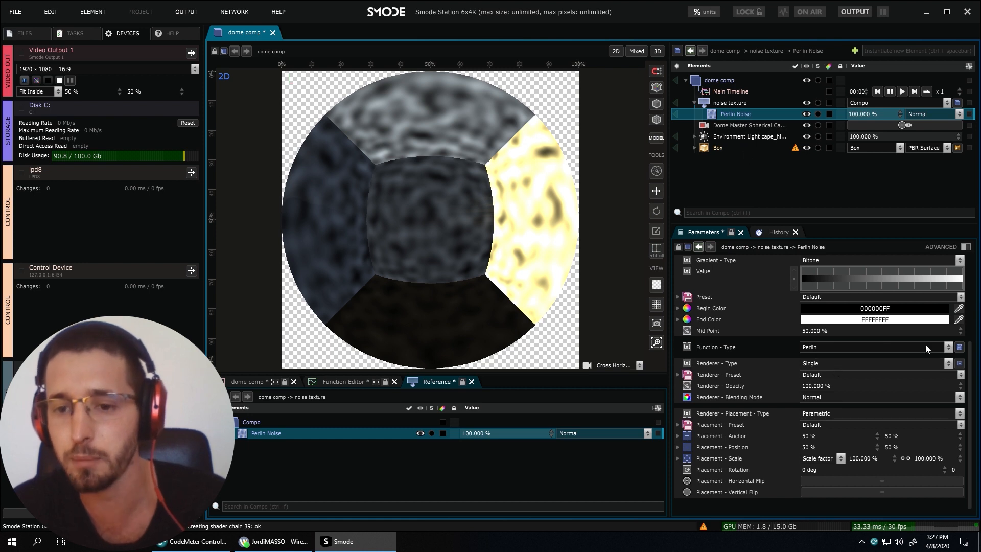
pyautogui.click(948, 347)
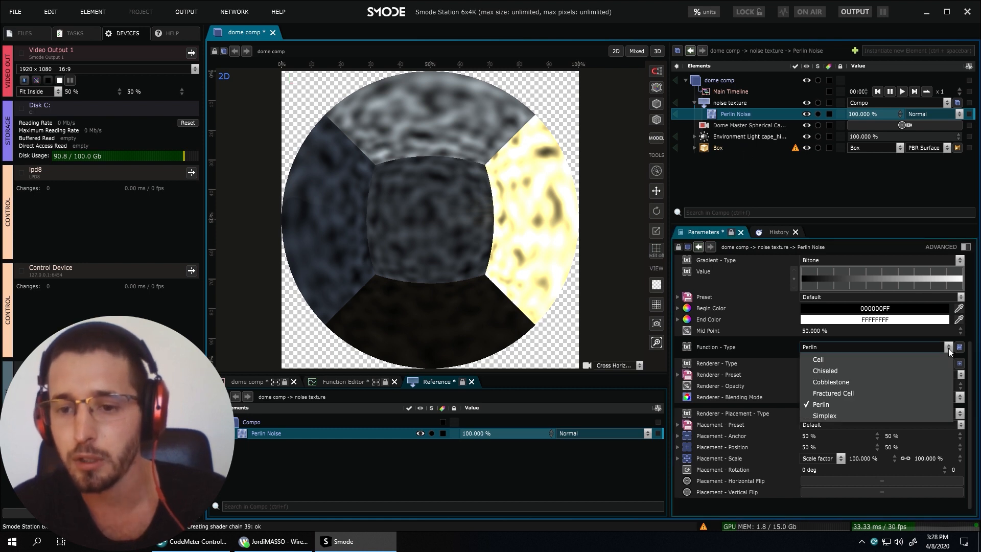
pyautogui.click(826, 393)
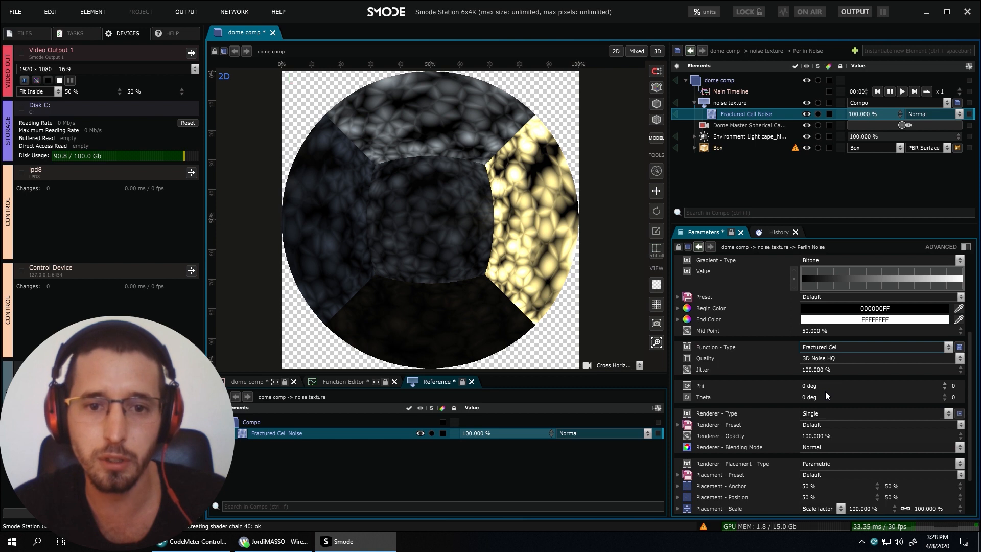
pyautogui.scroll(2, 835, 347)
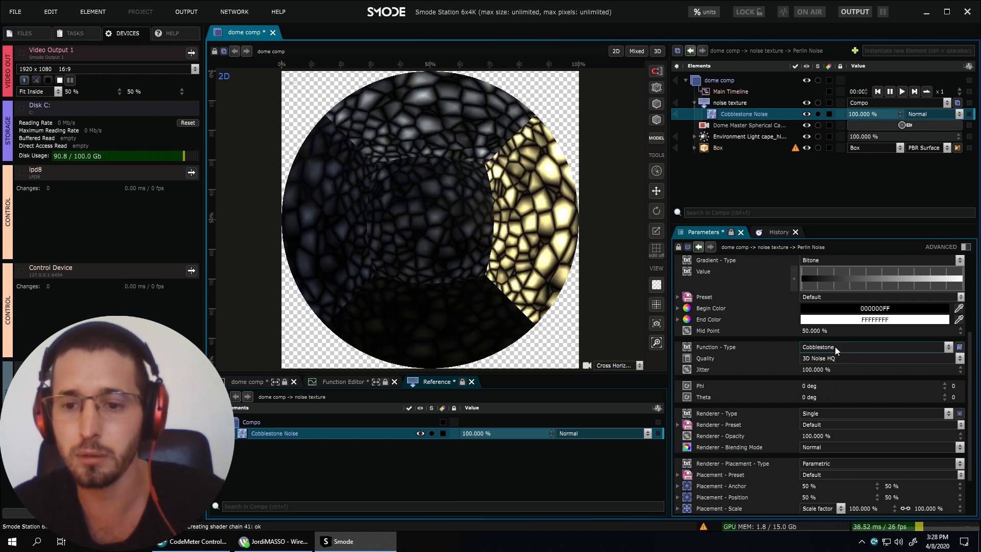
pyautogui.scroll(-1, 835, 347)
pyautogui.scroll(1, 835, 347)
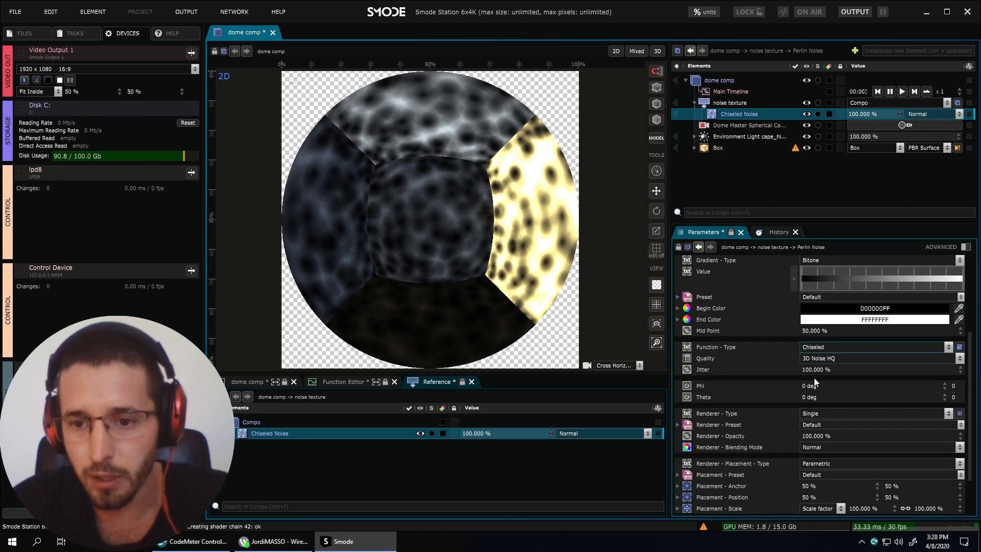
# Set the Chiseled Noise scale to 300 px.
pyautogui.scroll(3, 782, 383)
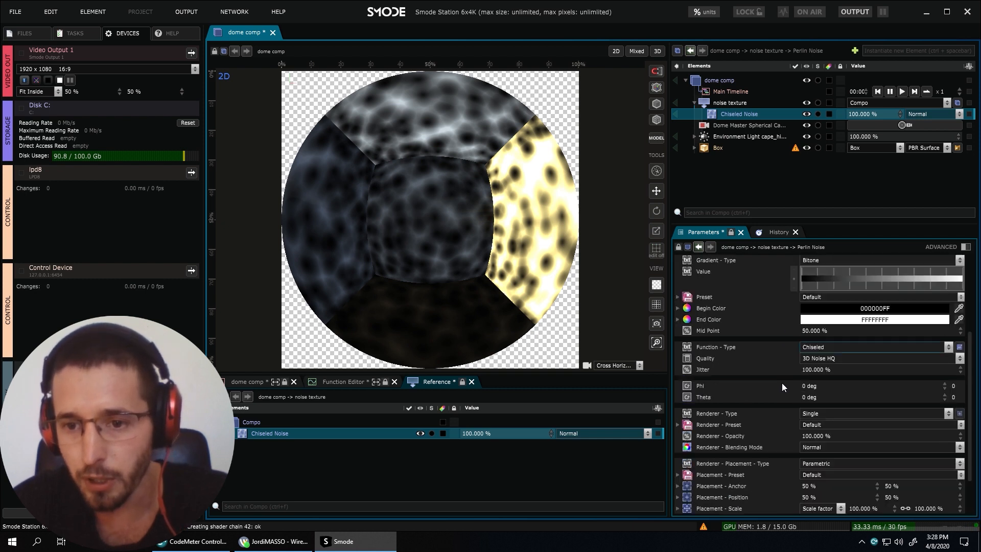
pyautogui.doubleClick(820, 320)
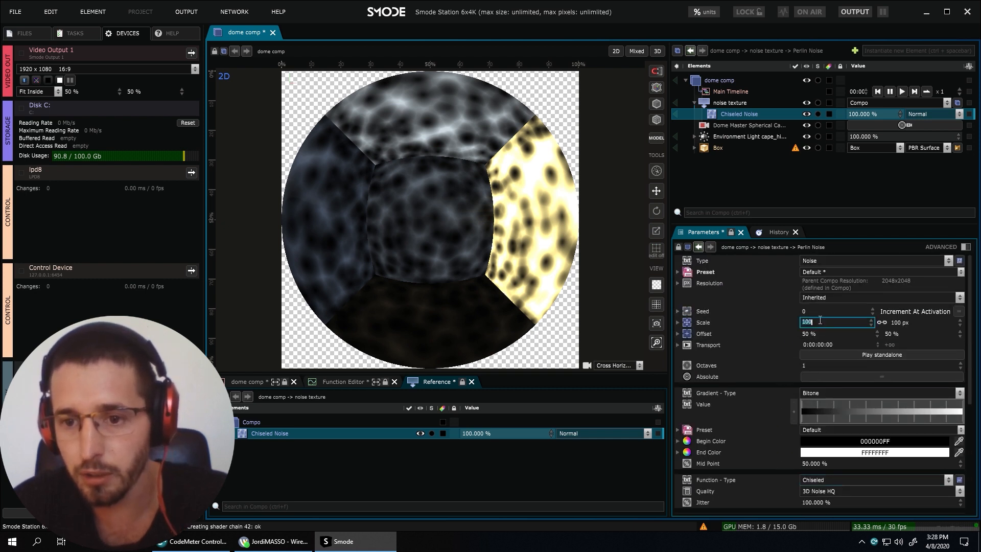
pyautogui.write('3')
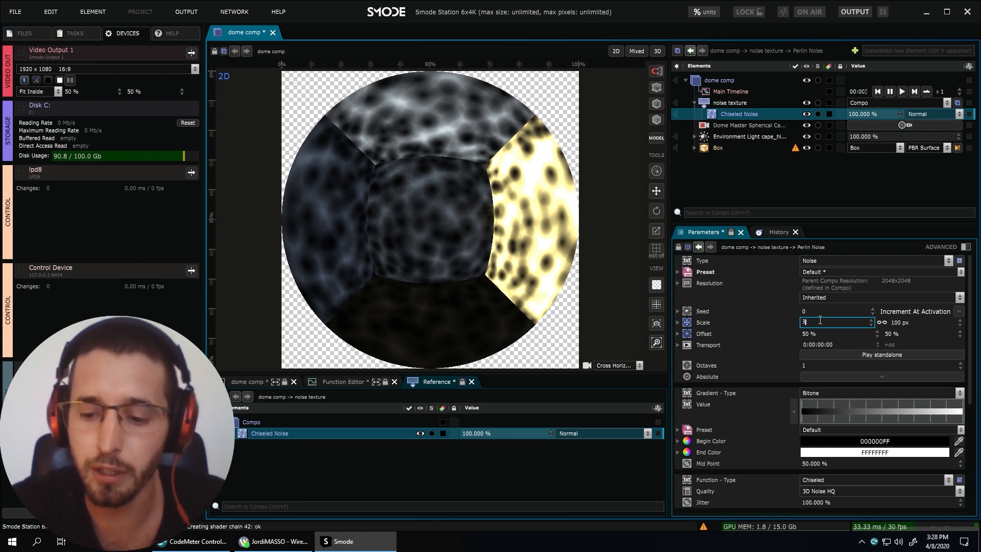
pyautogui.write('00')
pyautogui.press('Return')
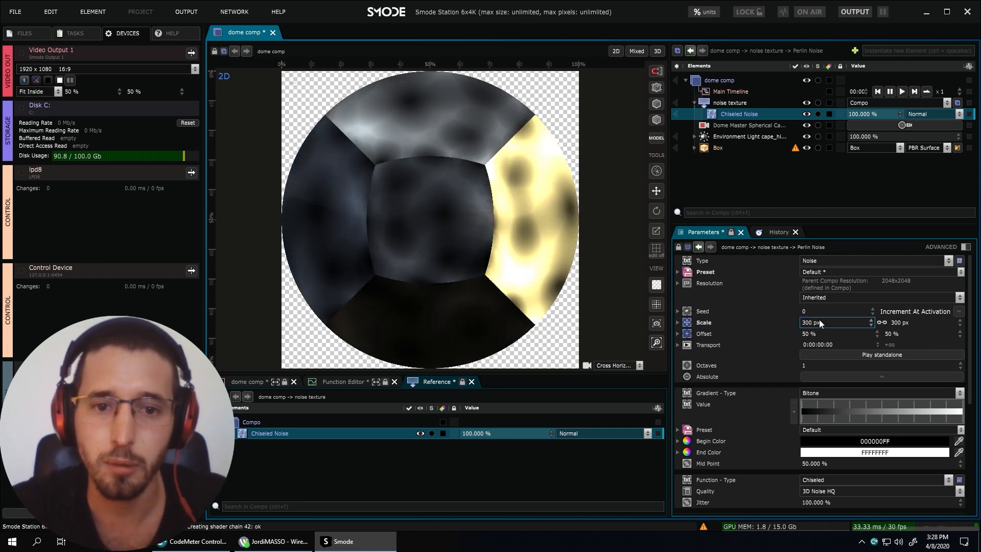
# Duplicate the Chiseled Noise within the noise texture and set the copy's blending mode to Multiply.
pyautogui.click(728, 114)
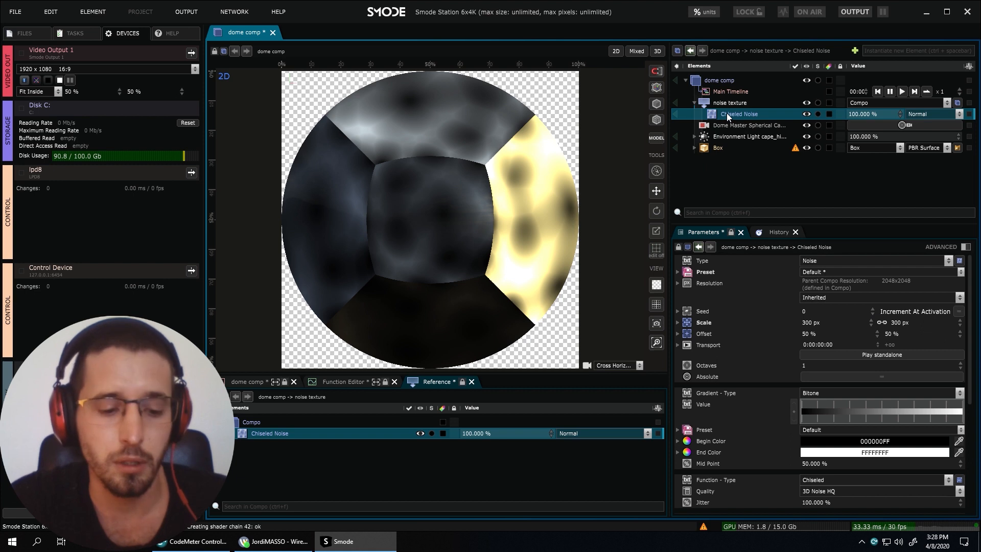
pyautogui.hotkey('ctrl', 'd')
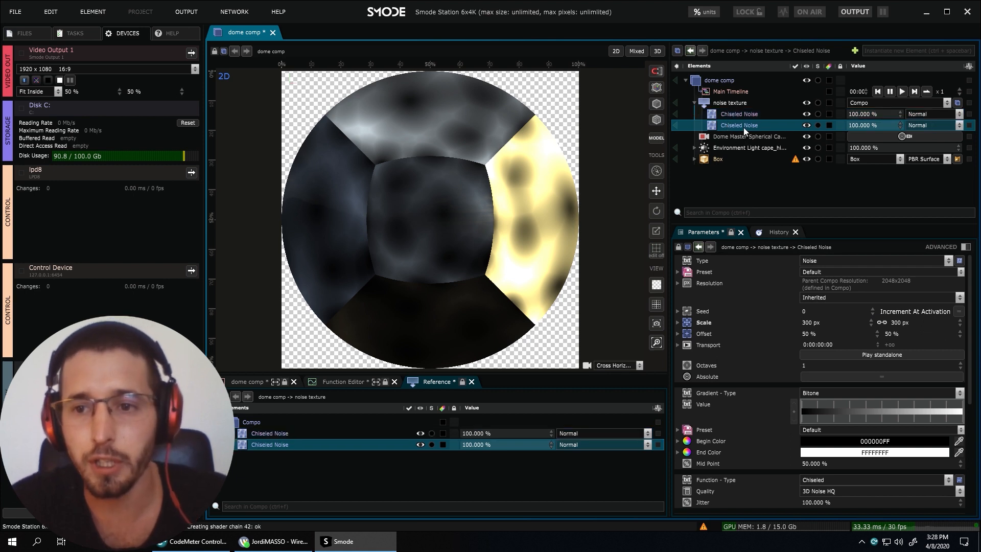
pyautogui.click(931, 127)
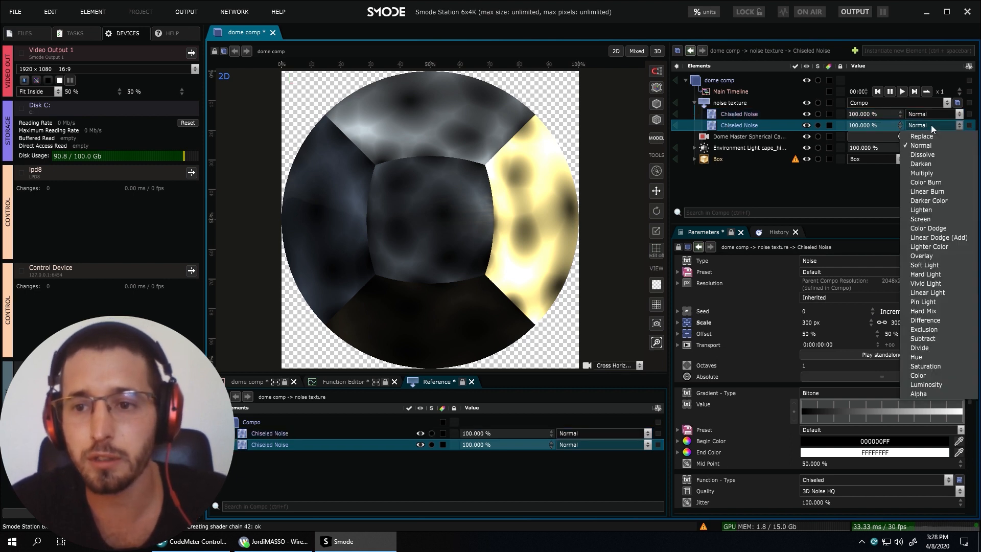
pyautogui.click(928, 175)
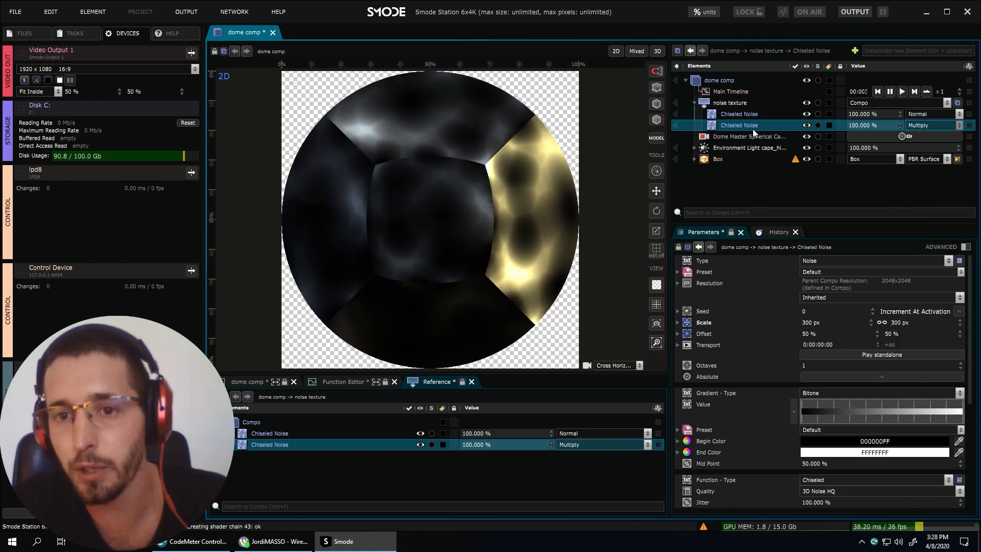
# Change the duplicated noise's function type to Cell and reduce its opacity to 55.5%.
pyautogui.click(849, 478)
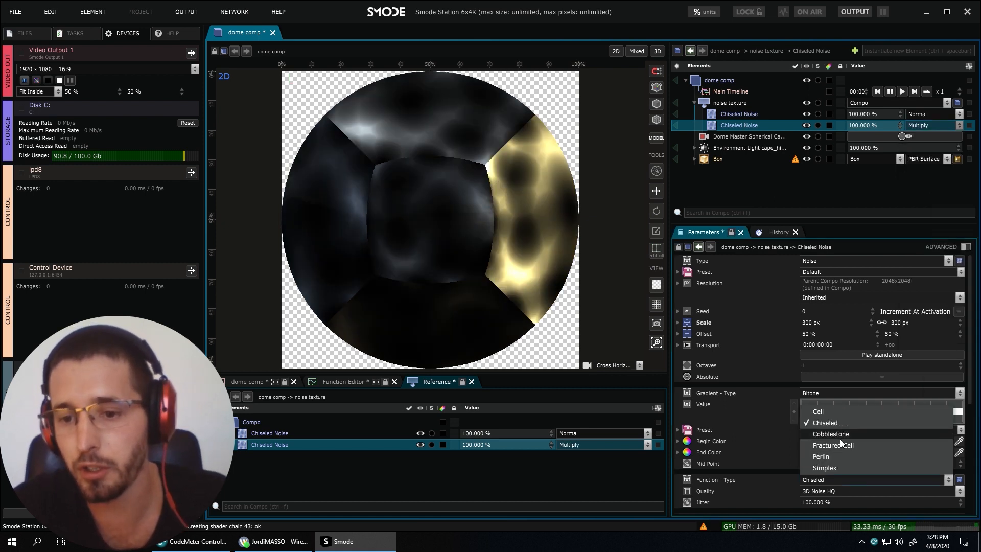
pyautogui.click(840, 414)
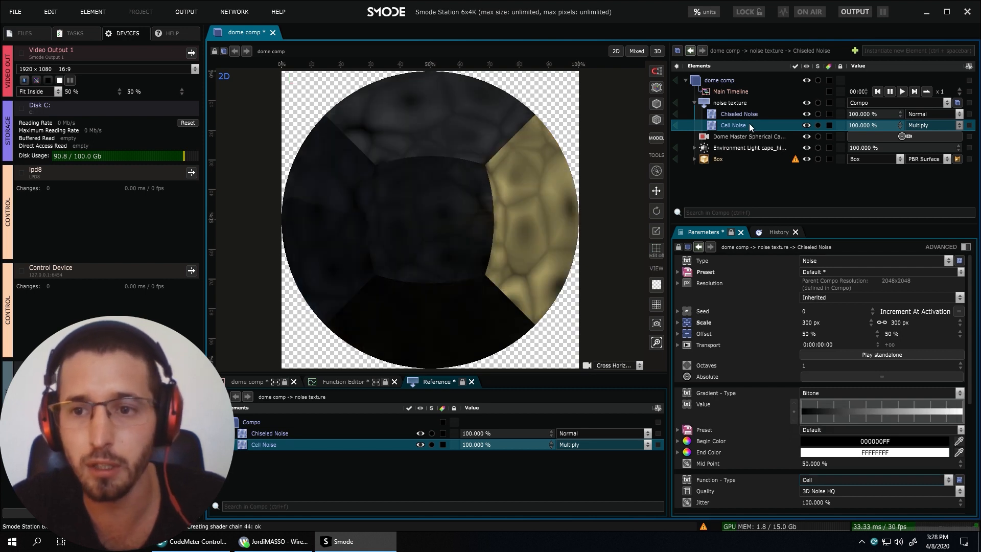
pyautogui.moveTo(870, 127); pyautogui.dragTo(846, 126)
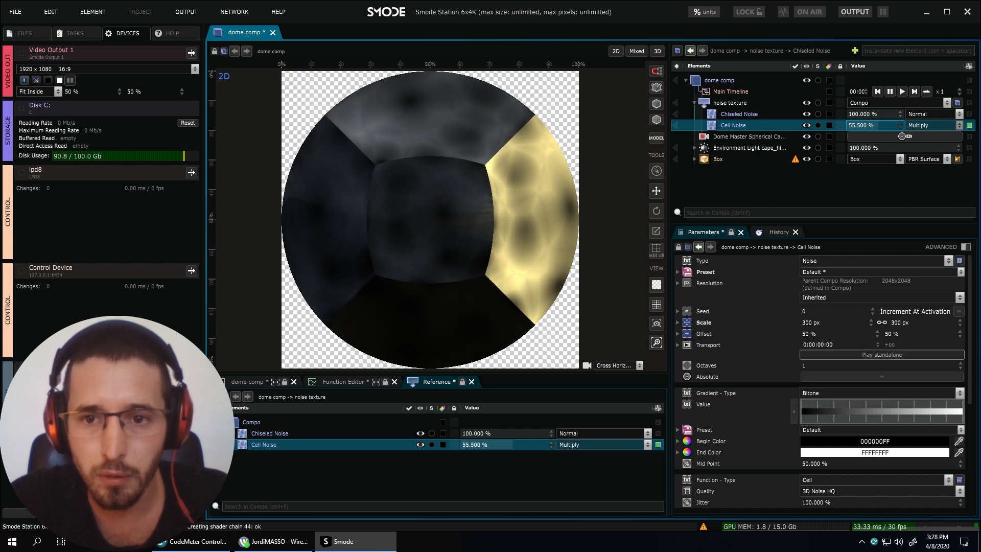
# Try rotating the environment light's equirectangular map, including -109.6 degrees on the second orientation axis, and undo the rotations.
pyautogui.click(721, 149)
pyautogui.click(694, 148)
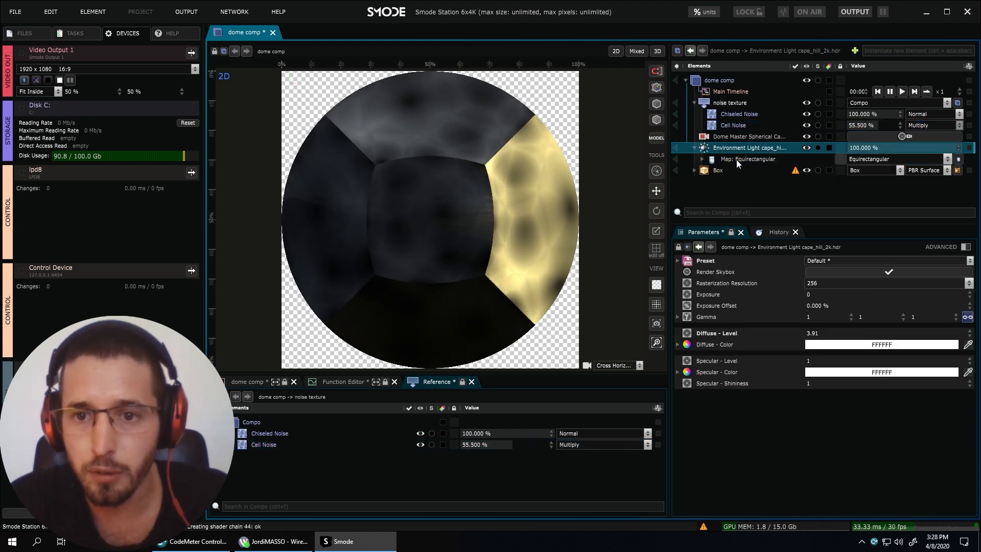
pyautogui.click(732, 158)
pyautogui.moveTo(823, 261); pyautogui.dragTo(761, 19)
pyautogui.hotkey('ctrl', 'z')
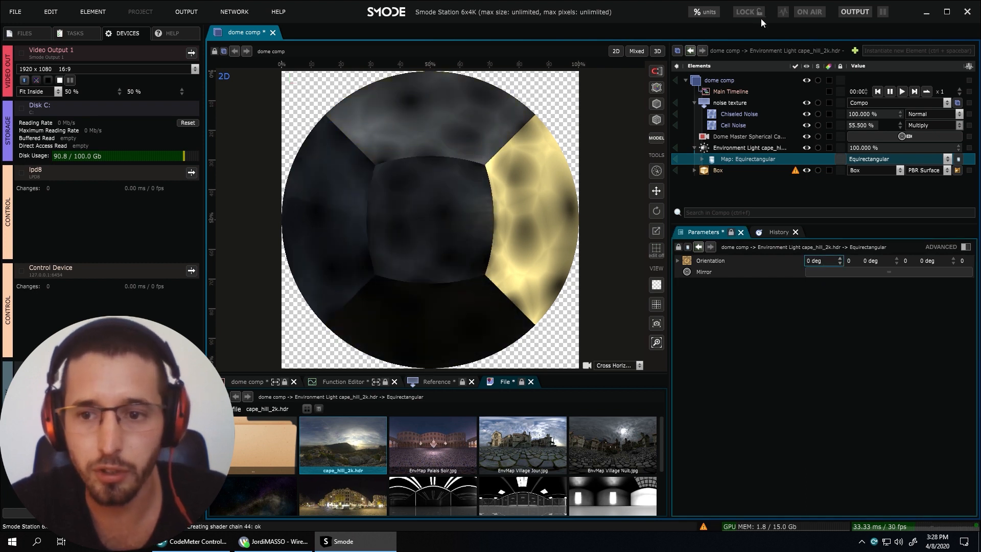
pyautogui.moveTo(876, 261); pyautogui.dragTo(793, 323)
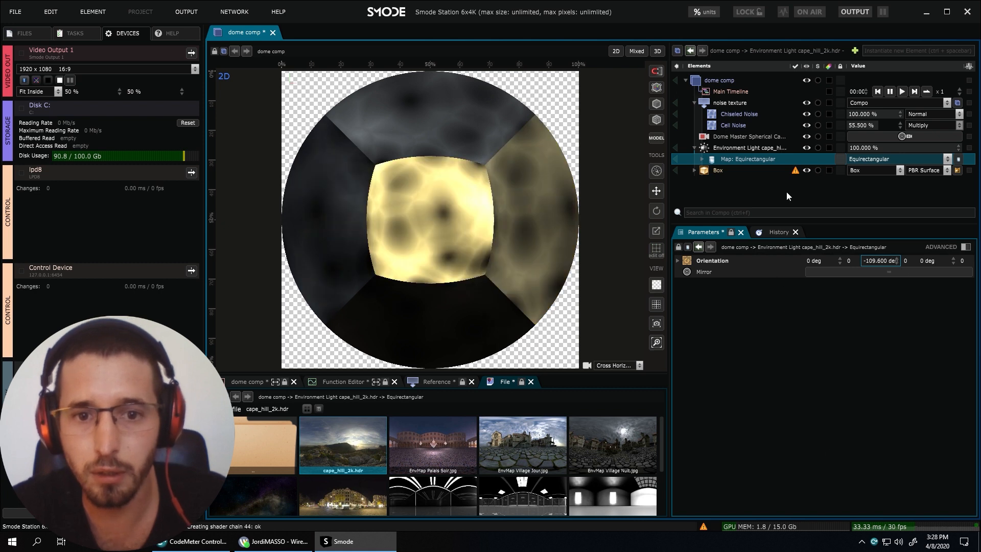
pyautogui.hotkey('ctrl', 'z')
# Review the environment light's map source and the available environment images, and try adjusting the light's exposure.
pyautogui.click(747, 146)
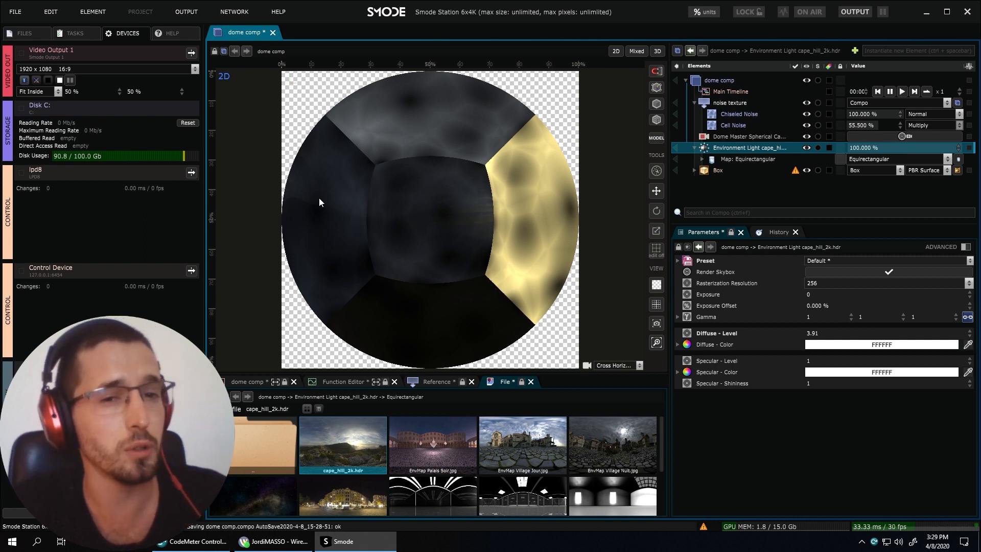
pyautogui.click(741, 160)
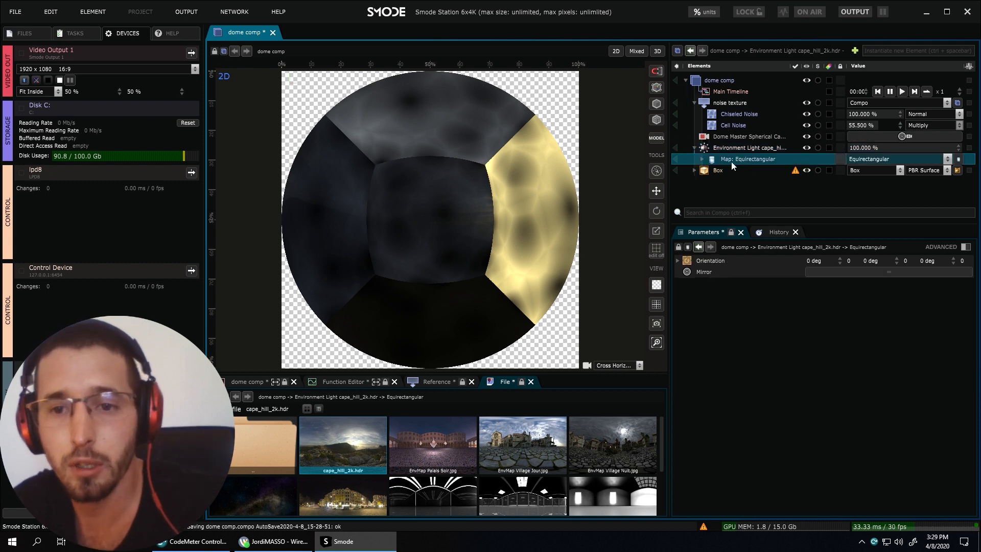
pyautogui.click(703, 159)
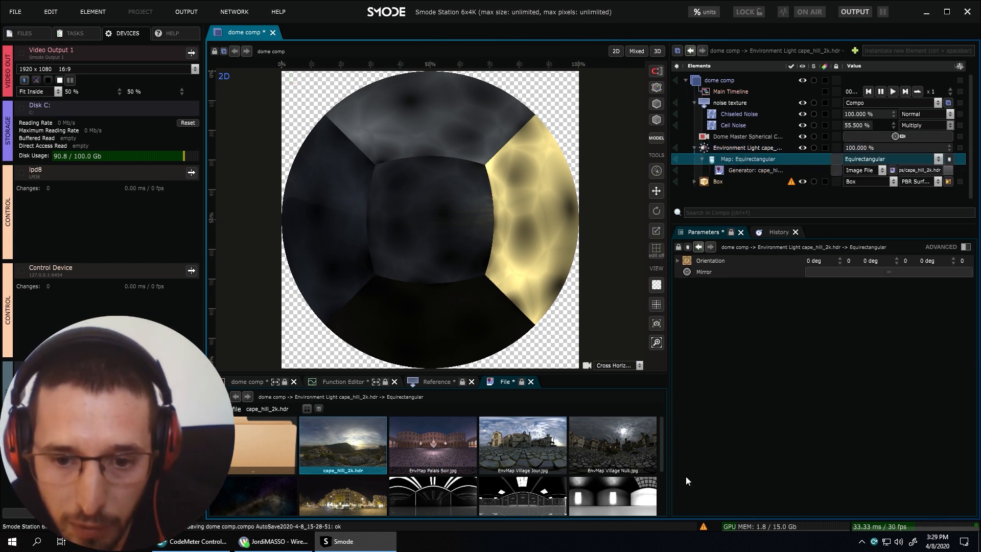
pyautogui.scroll(-1, 567, 443)
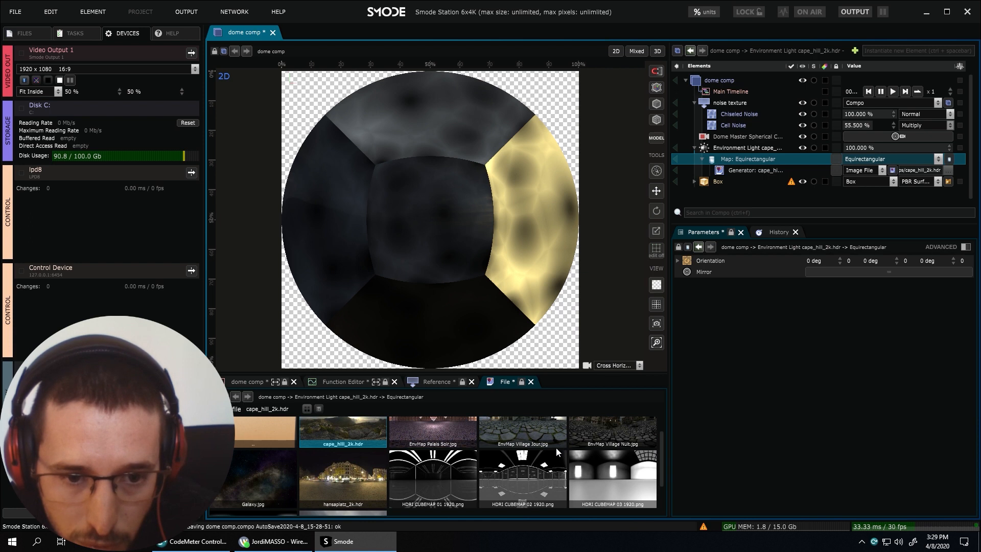
pyautogui.scroll(-1, 419, 451)
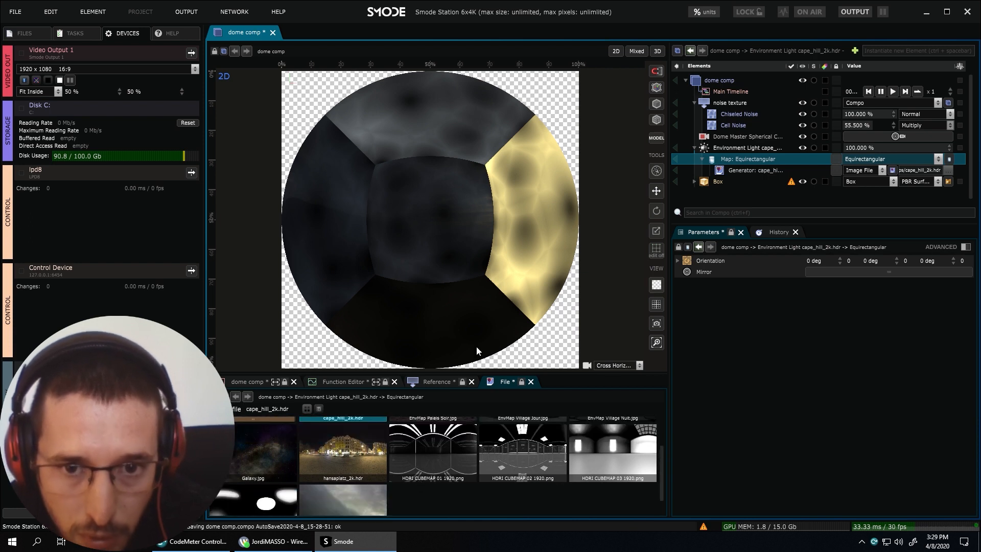
pyautogui.click(743, 150)
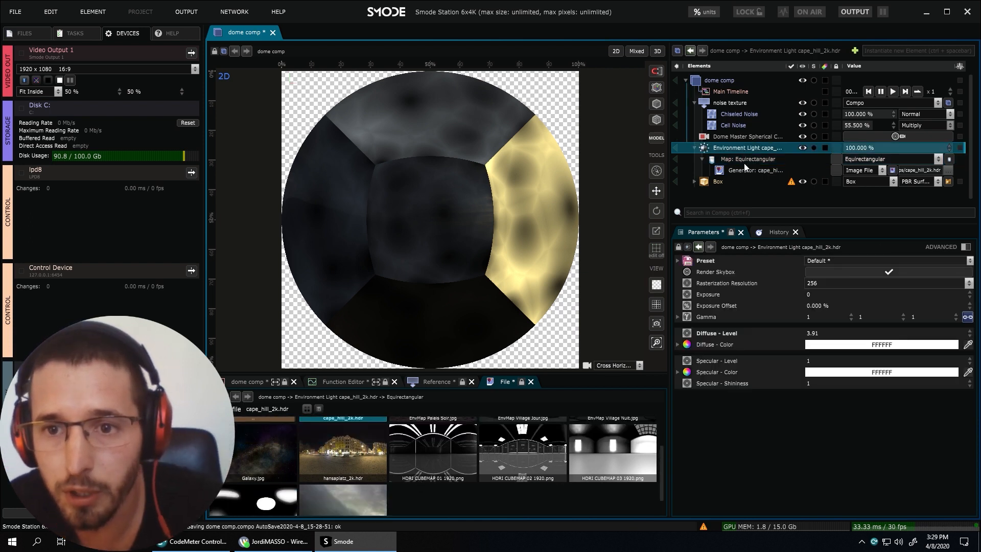
pyautogui.moveTo(814, 299); pyautogui.dragTo(719, 135)
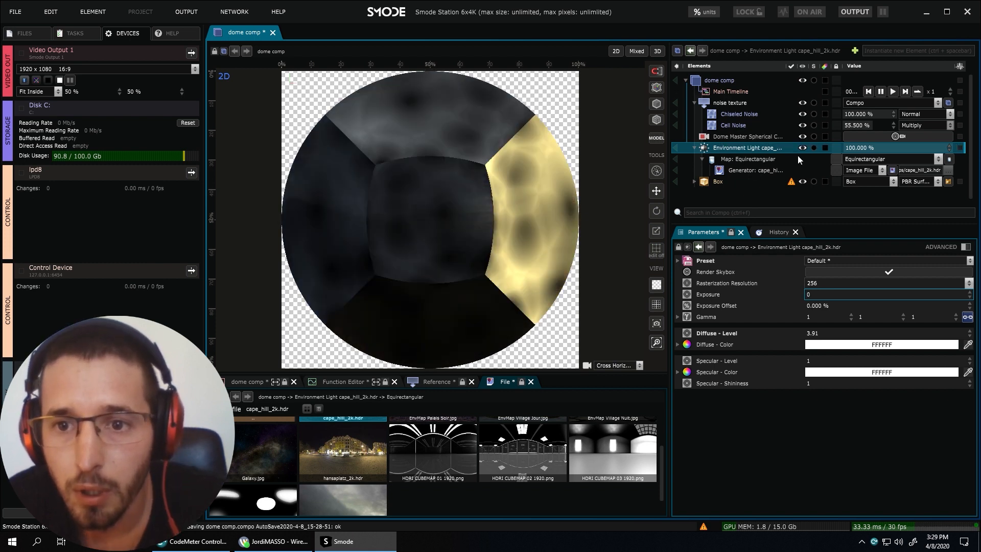
pyautogui.rightClick(737, 191)
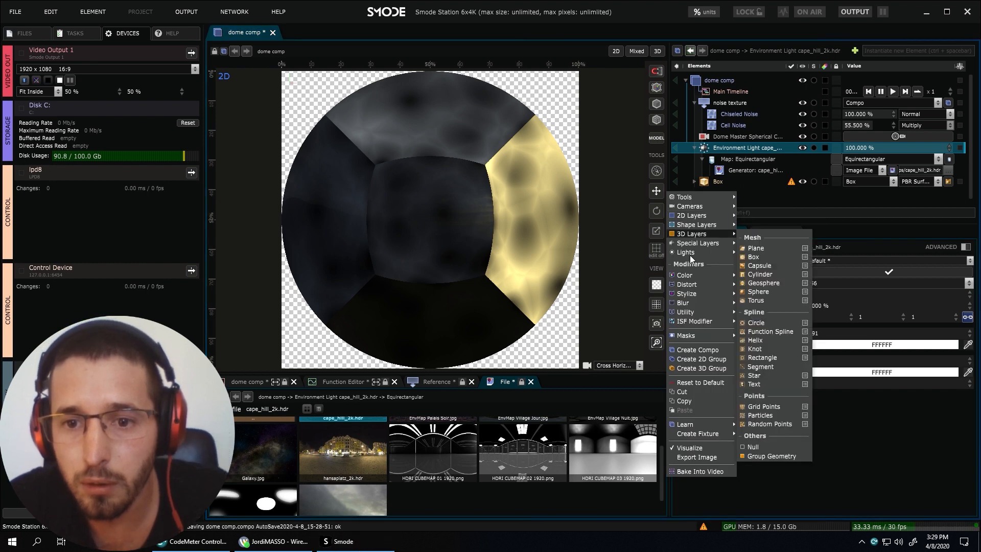
pyautogui.moveTo(691, 254)
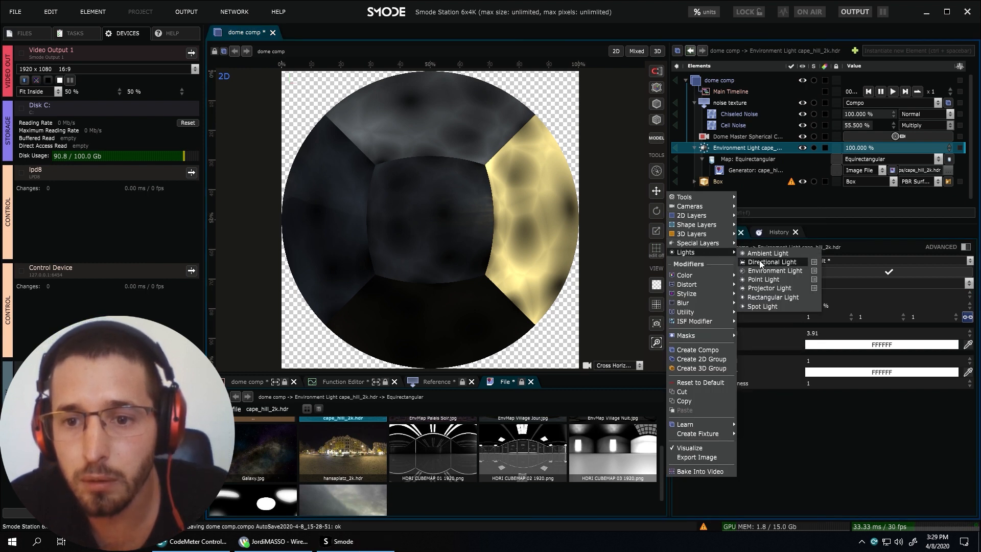
pyautogui.click(796, 204)
# Raise the environment light's exposure offset to 22.5%.
pyautogui.click(734, 160)
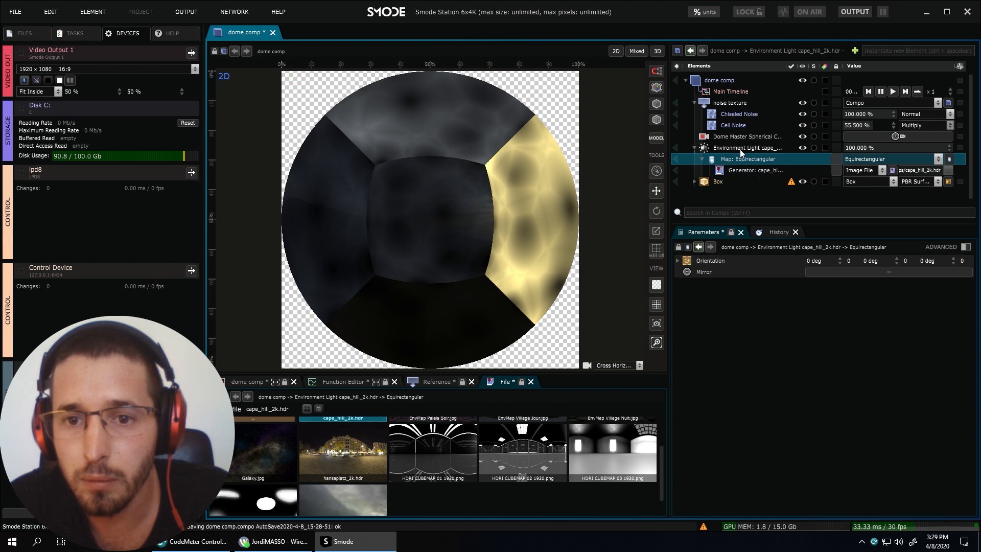
pyautogui.click(740, 149)
pyautogui.moveTo(809, 306); pyautogui.dragTo(912, 305)
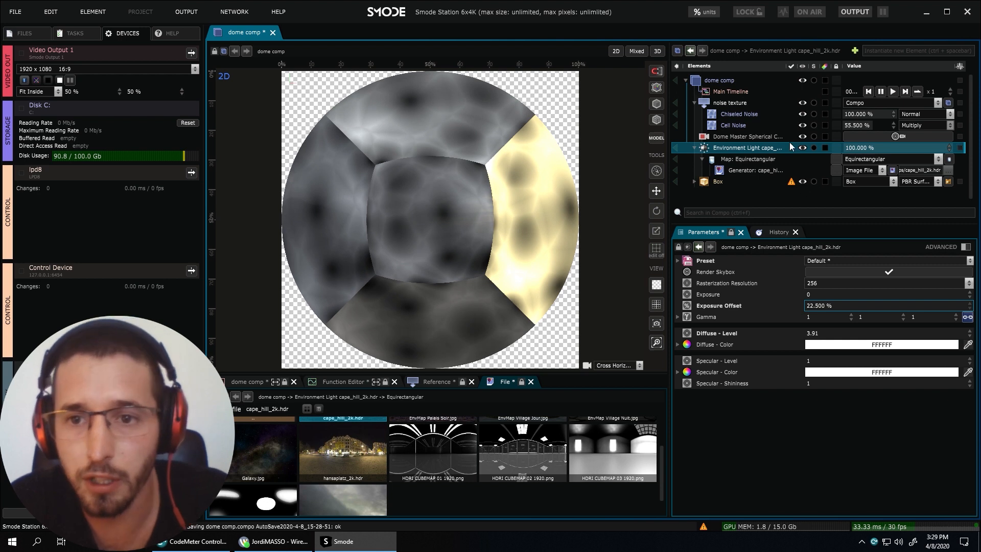
# Toggle the Cell Noise's visibility to compare its effect, and set its octaves to 2.
pyautogui.click(802, 125)
pyautogui.click(801, 125)
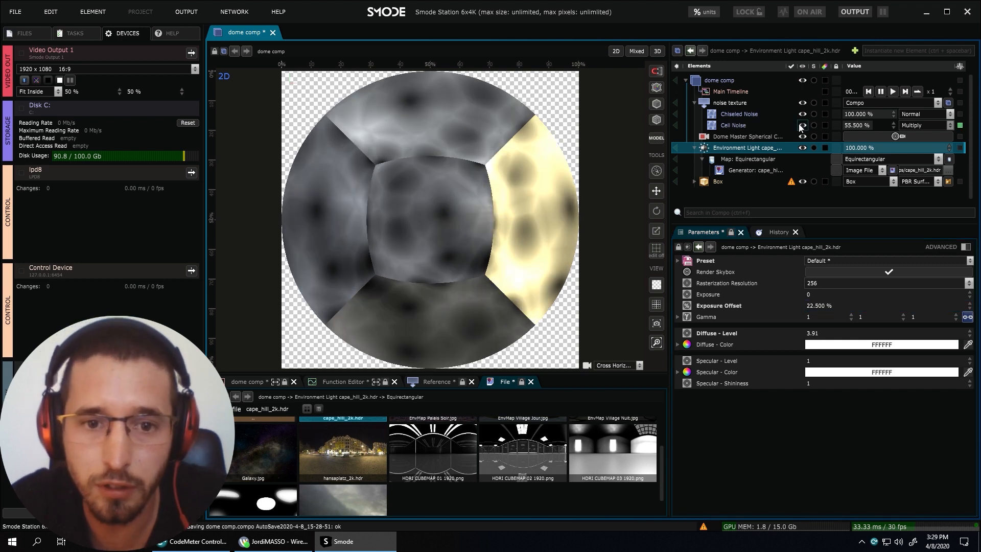
pyautogui.click(751, 128)
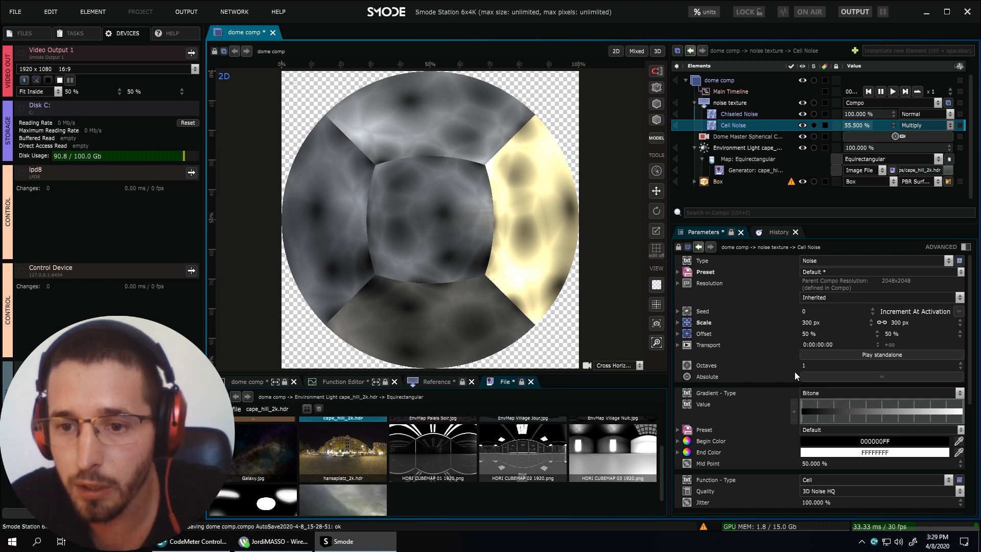
pyautogui.doubleClick(807, 366)
pyautogui.write('2')
pyautogui.press('Return')
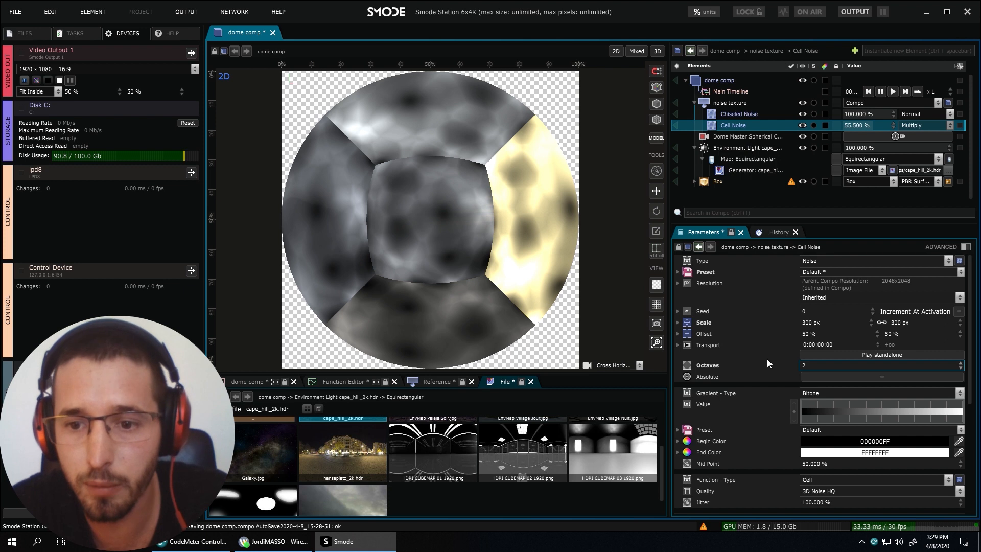
# Duplicate the Cell Noise within the noise texture and change the copy's function type to Perlin.
pyautogui.hotkey('ctrl', 'd')
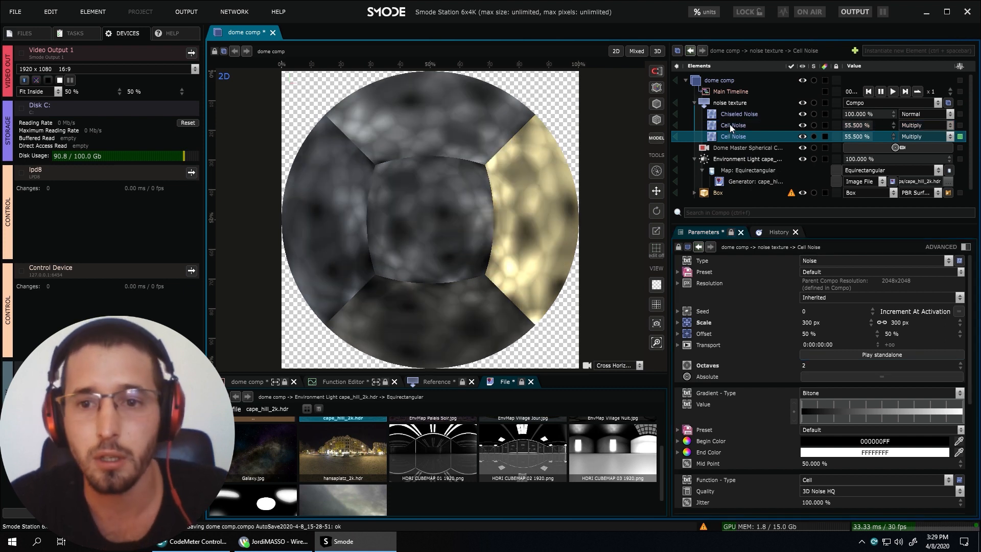
pyautogui.scroll(-1, 778, 329)
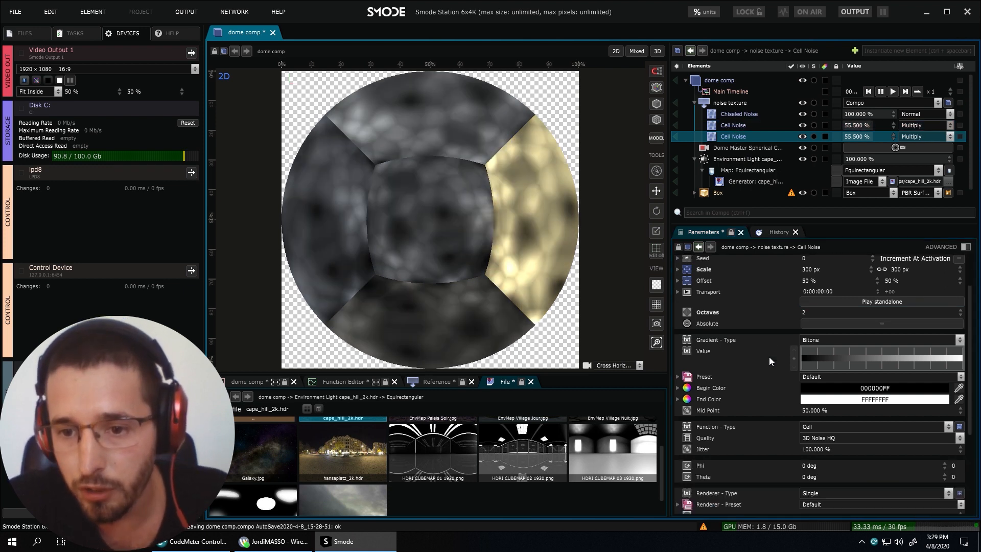
pyautogui.click(816, 426)
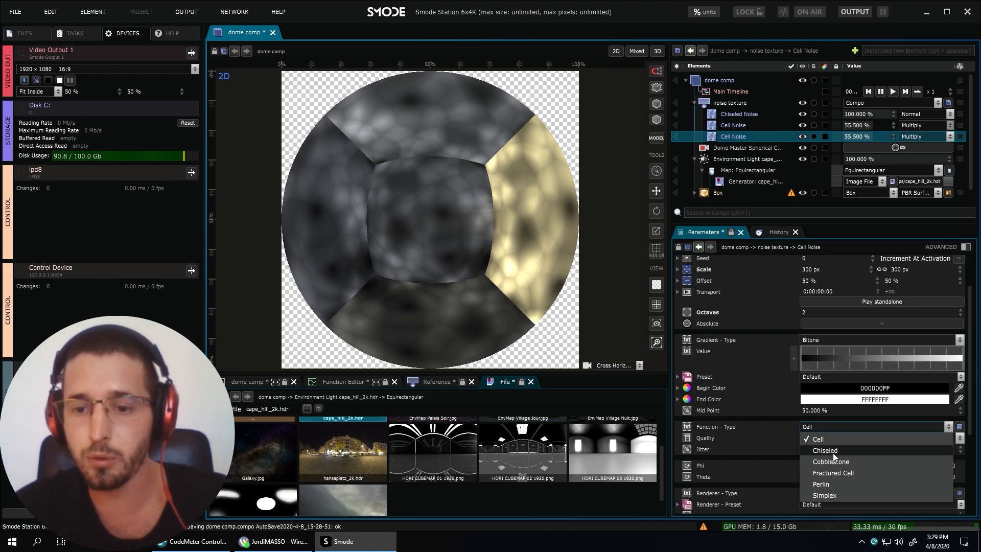
pyautogui.click(832, 484)
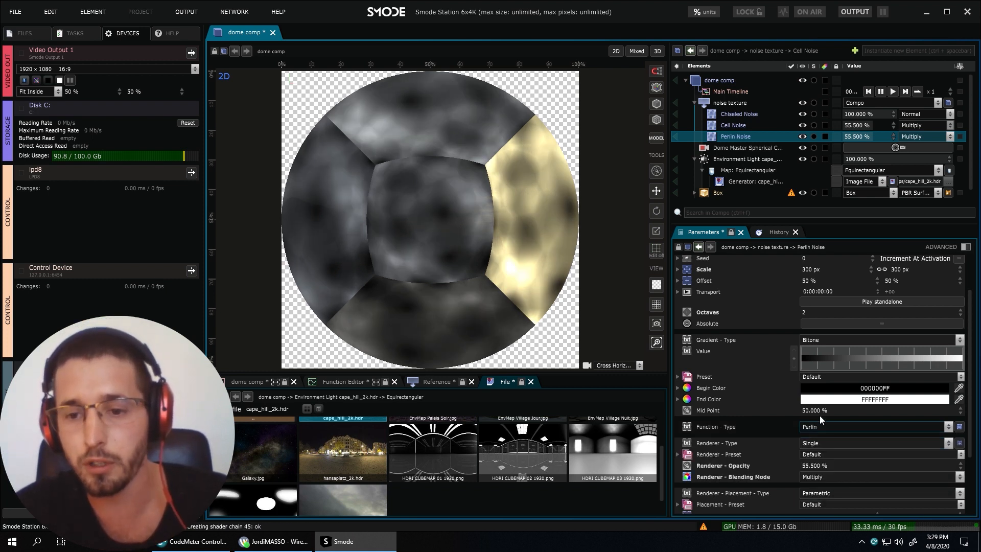
pyautogui.scroll(1, 762, 391)
# Set the Cell Noise's scale to 100 px.
pyautogui.click(743, 126)
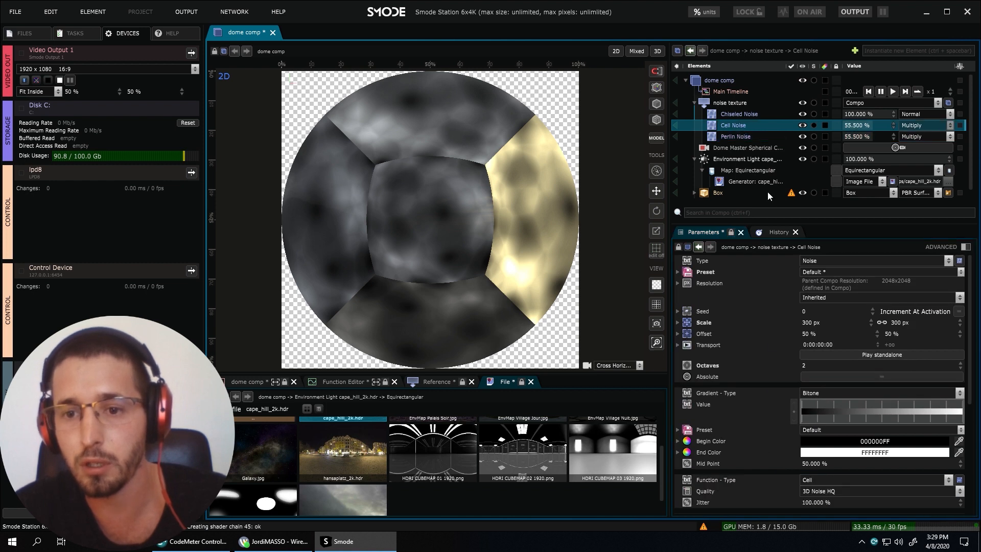
pyautogui.click(813, 324)
pyautogui.write('1')
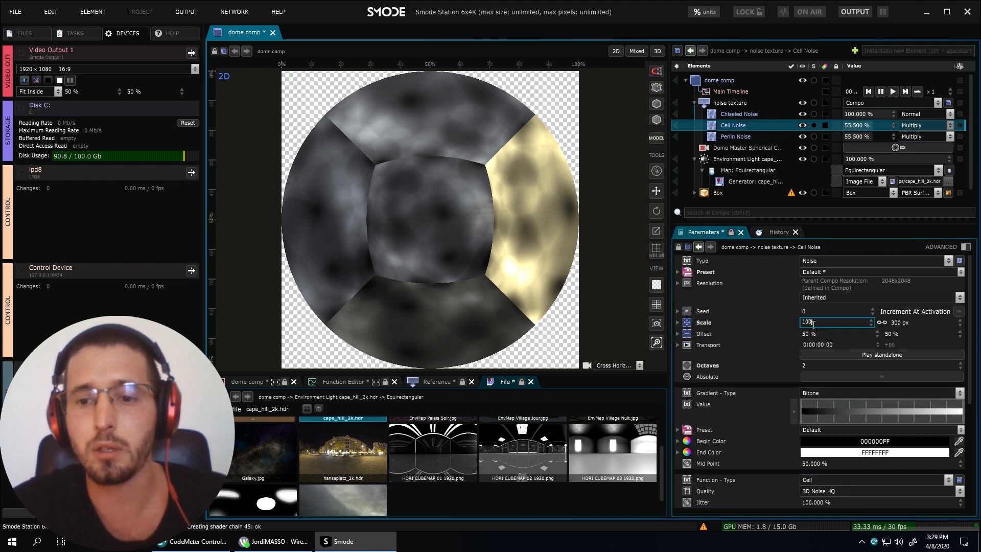
pyautogui.write('00')
pyautogui.press('Return')
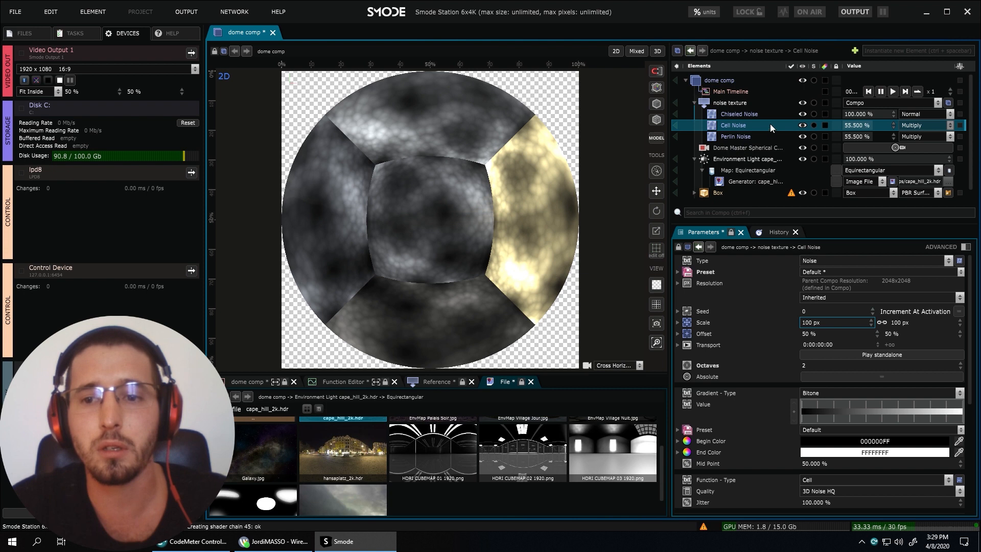
# Inspect the textured box from several angles in 3D and turn off the environment light's skybox rendering.
pyautogui.click(659, 50)
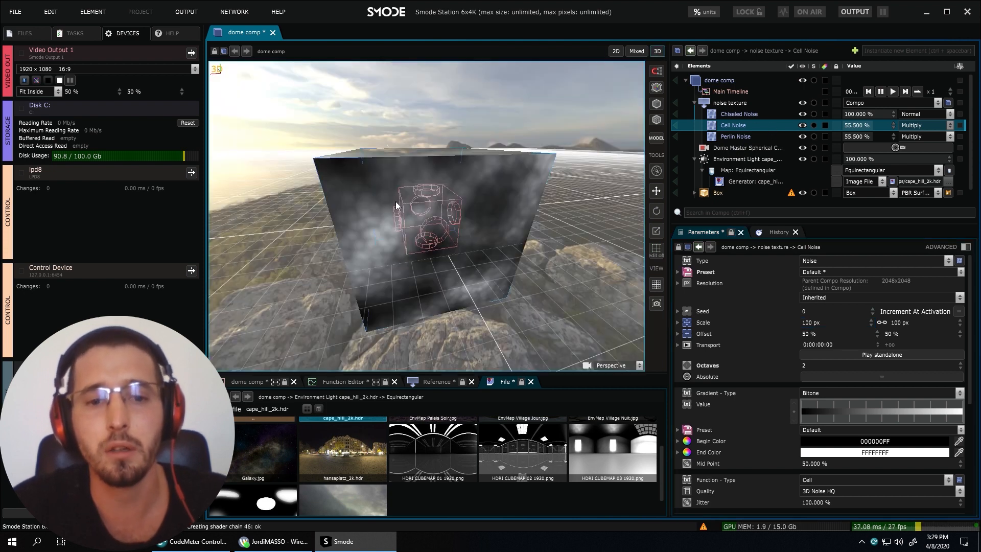
pyautogui.moveTo(405, 223); pyautogui.dragTo(487, 173)
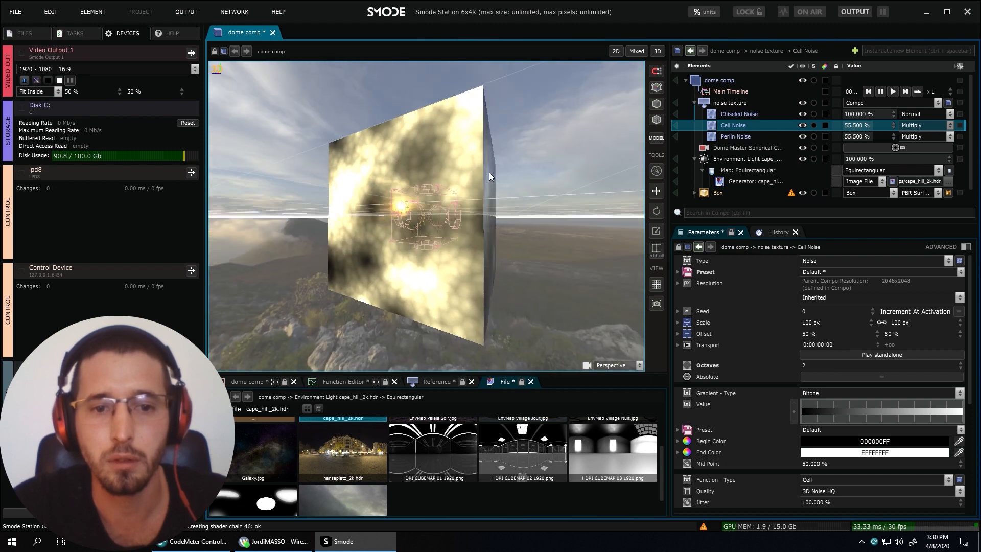
pyautogui.click(744, 158)
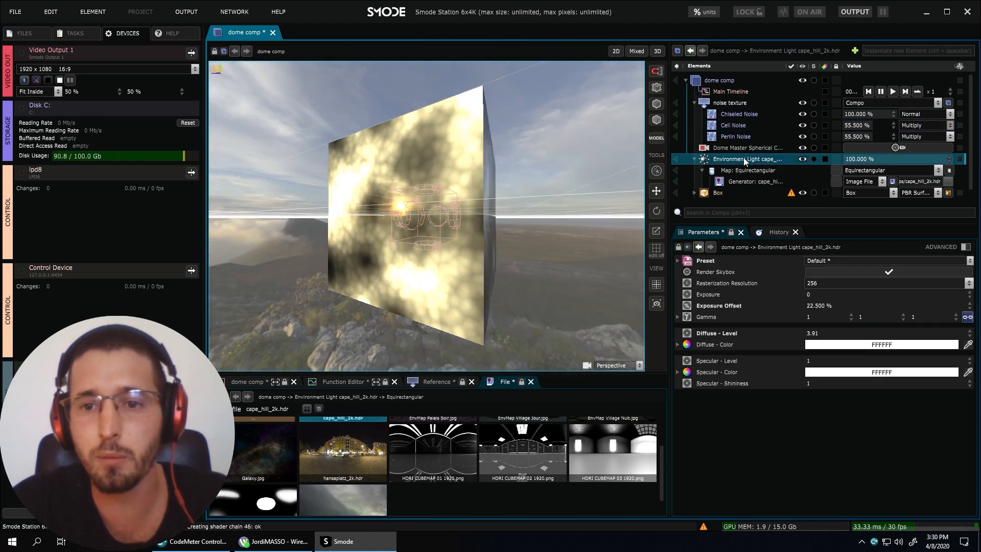
pyautogui.click(851, 274)
pyautogui.moveTo(434, 172); pyautogui.dragTo(334, 236)
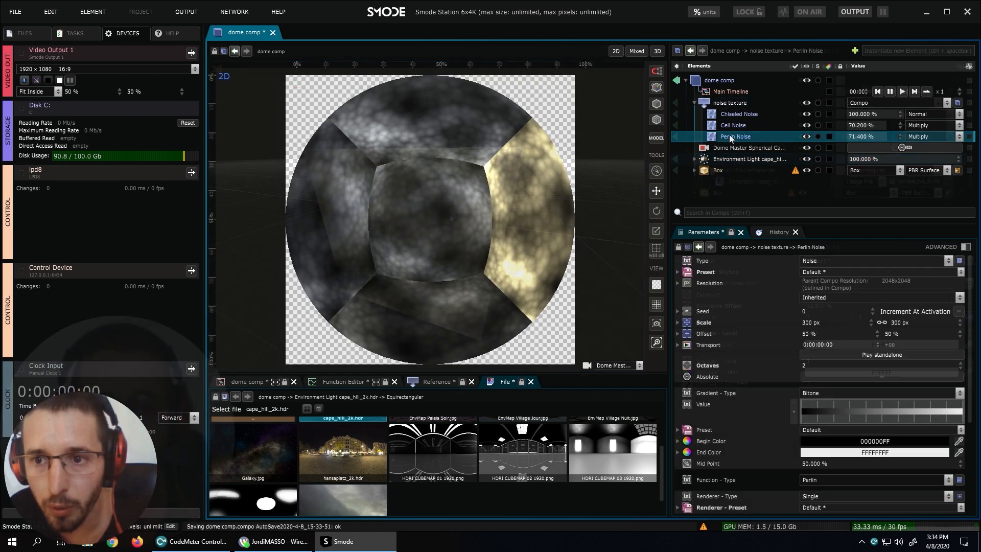
# Reduce the Perlin Noise opacity to 48.9% and the Cell Noise opacity to 66%, and set the Perlin Noise octaves to 4.
pyautogui.moveTo(881, 135)
pyautogui.mouseDown()
pyautogui.moveTo(856, 135)
pyautogui.moveTo(875, 126)
pyautogui.mouseUp()
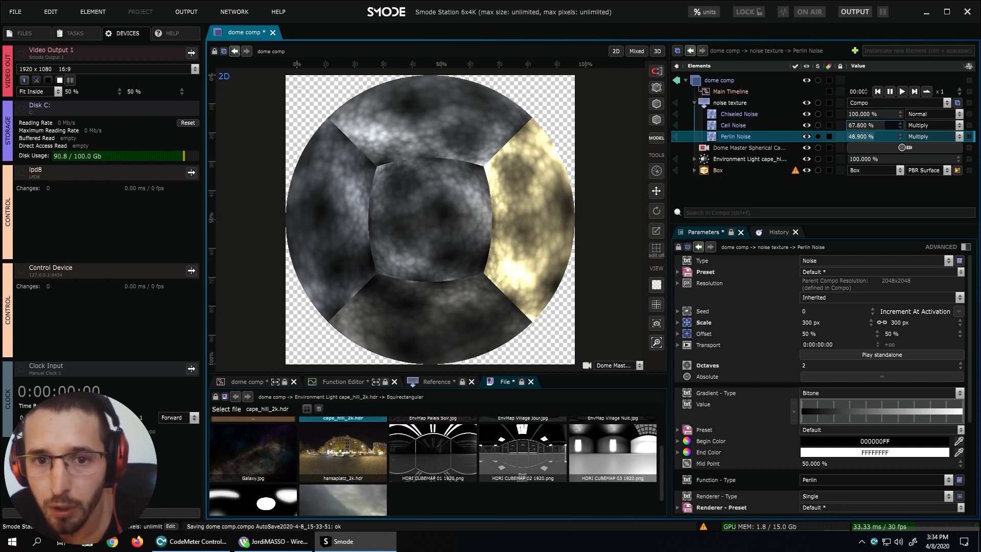
pyautogui.doubleClick(817, 365)
pyautogui.write('4')
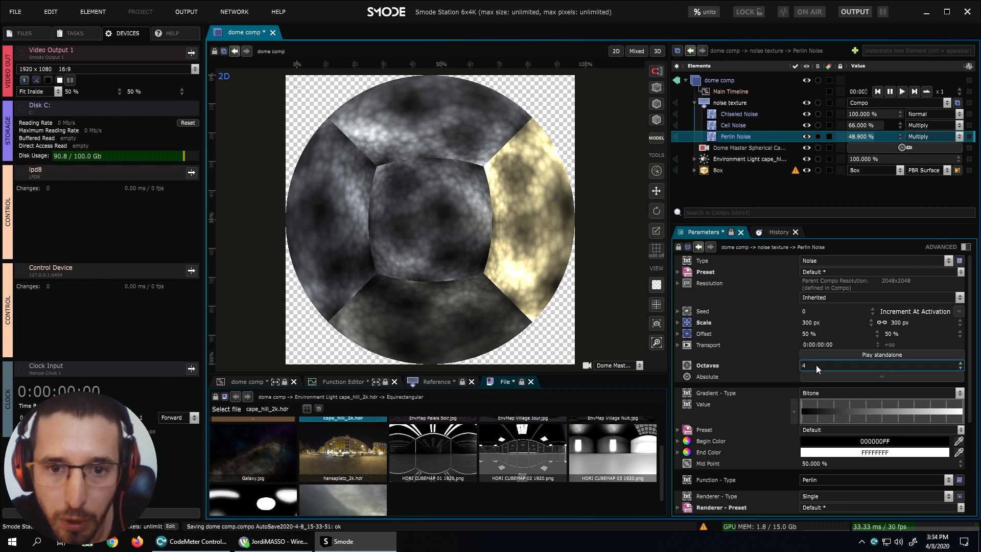
pyautogui.click(733, 137)
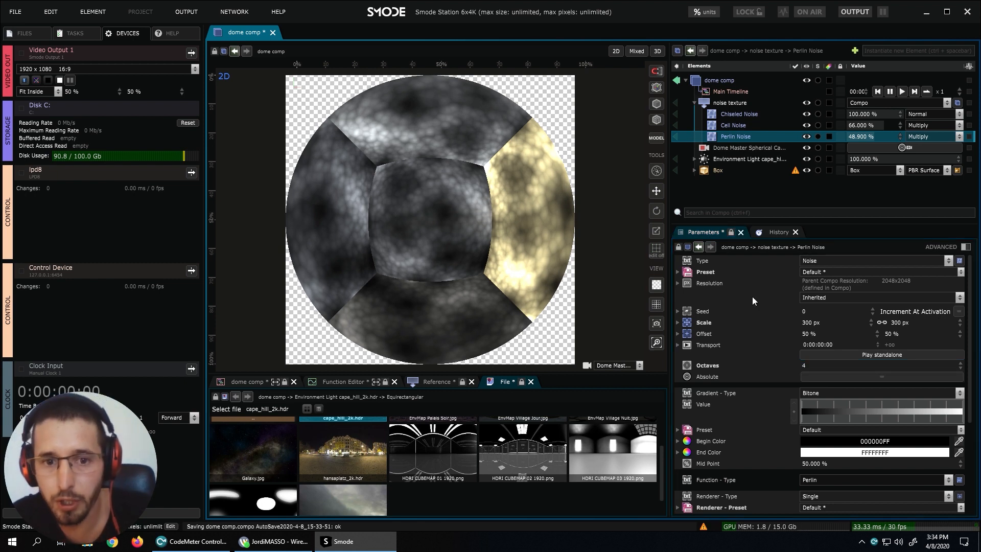
# Try the Chiseled function type on the Cell Noise and settle on Fractured Cell.
pyautogui.click(747, 127)
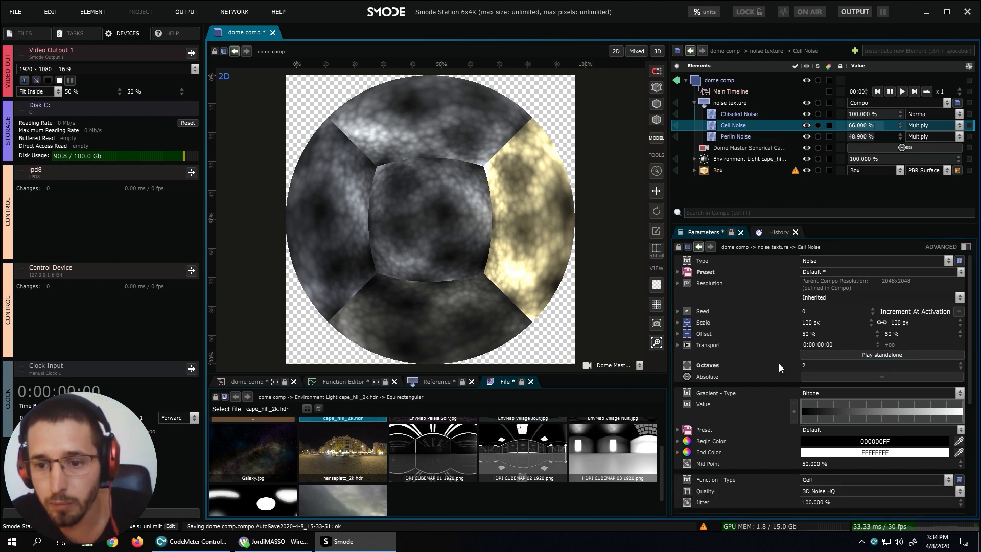
pyautogui.scroll(-2, 779, 364)
pyautogui.click(948, 426)
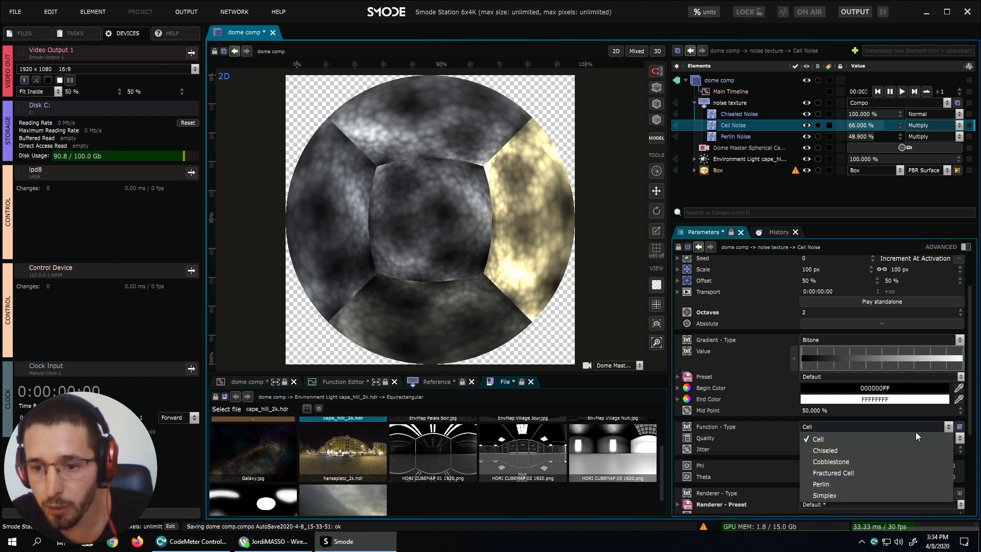
pyautogui.click(857, 452)
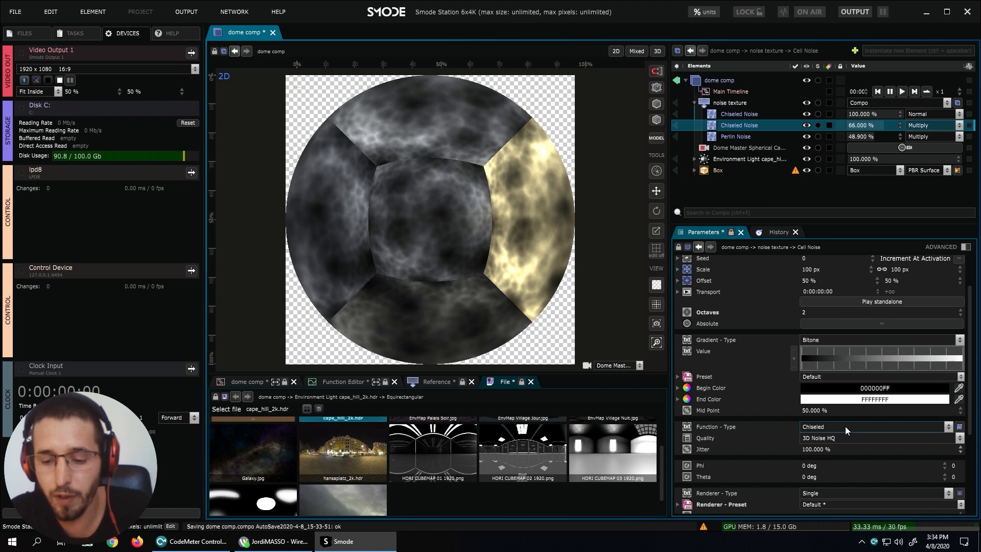
pyautogui.scroll(-2, 845, 426)
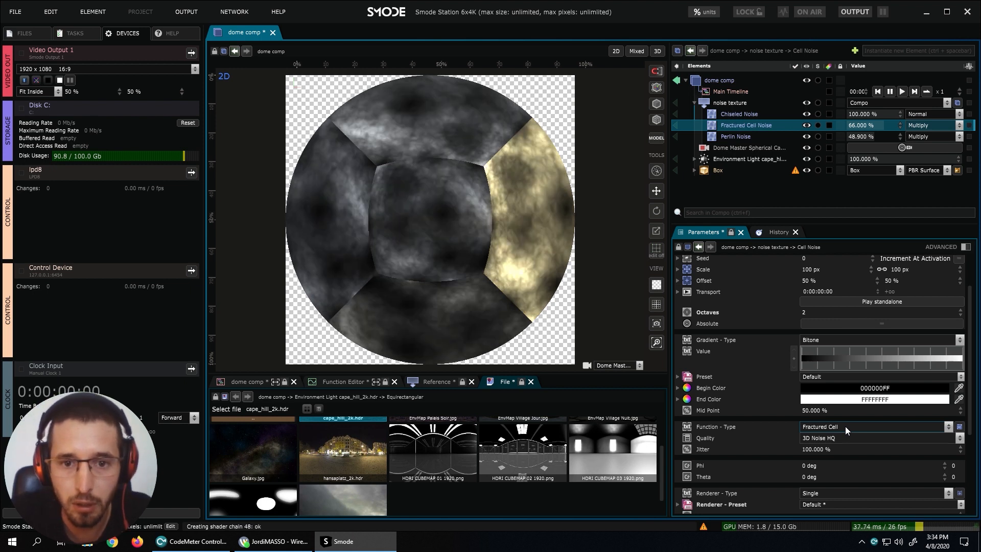
pyautogui.scroll(1, 846, 427)
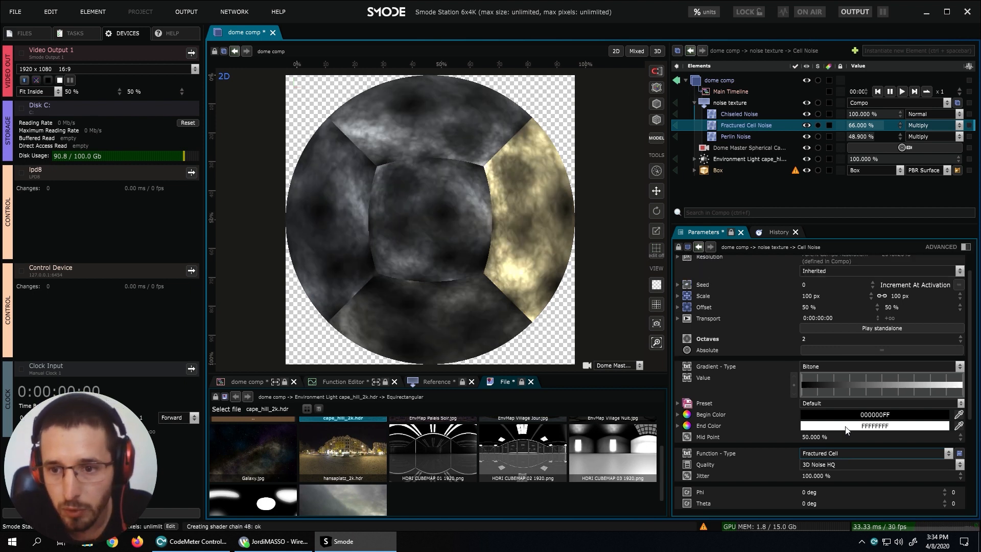
# Try a 500 px scale on the Fractured Cell Noise and settle on 150 px.
pyautogui.doubleClick(813, 296)
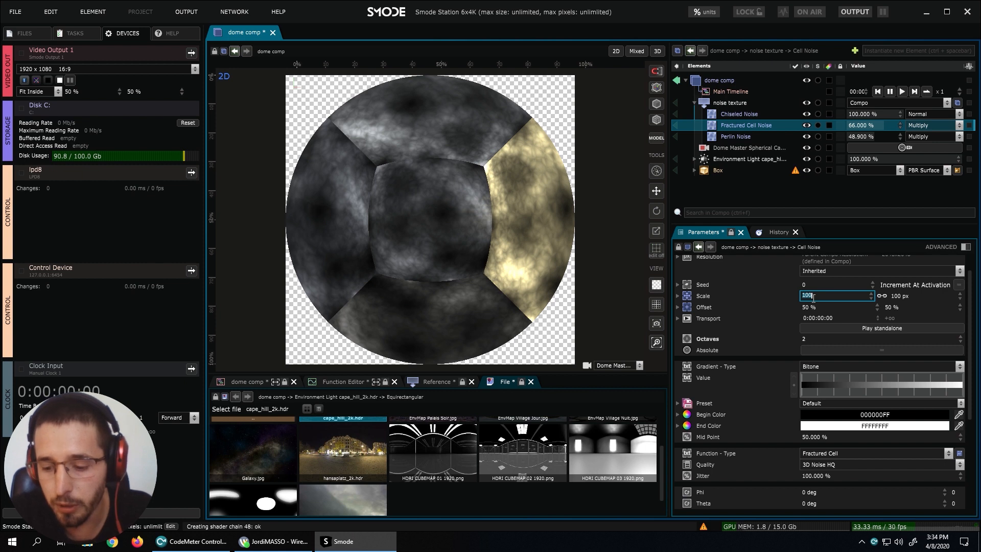
pyautogui.write('500')
pyautogui.press('Return')
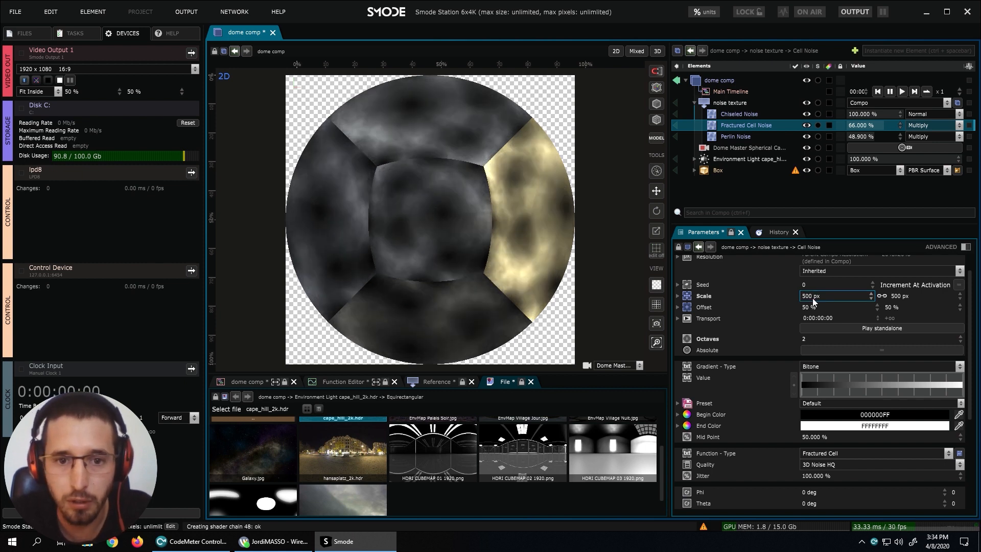
pyautogui.doubleClick(811, 301)
pyautogui.write('150')
pyautogui.press('Return')
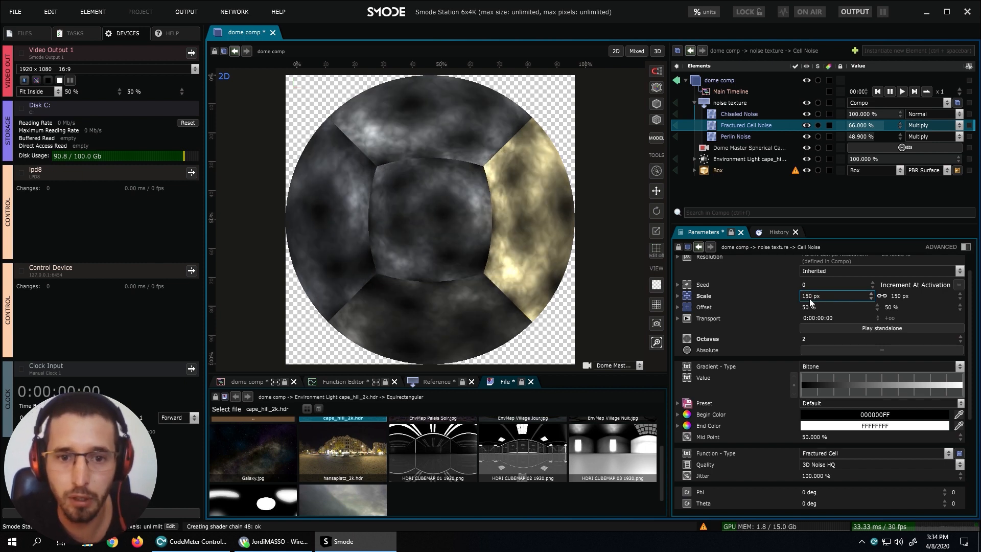
# Expand the Box's surface channels in the element tree and change its Roughness source from Uniform to Layer.
pyautogui.click(694, 103)
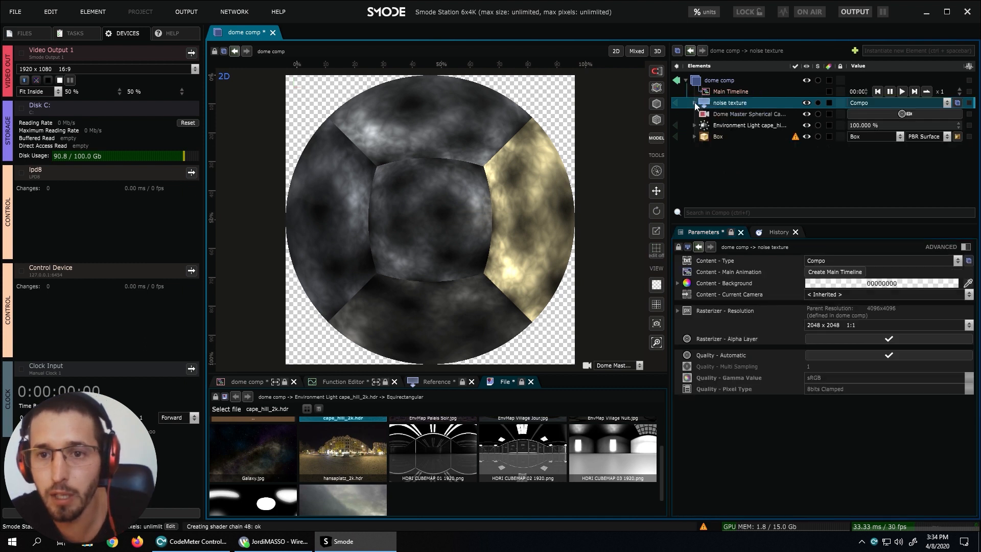
pyautogui.click(691, 136)
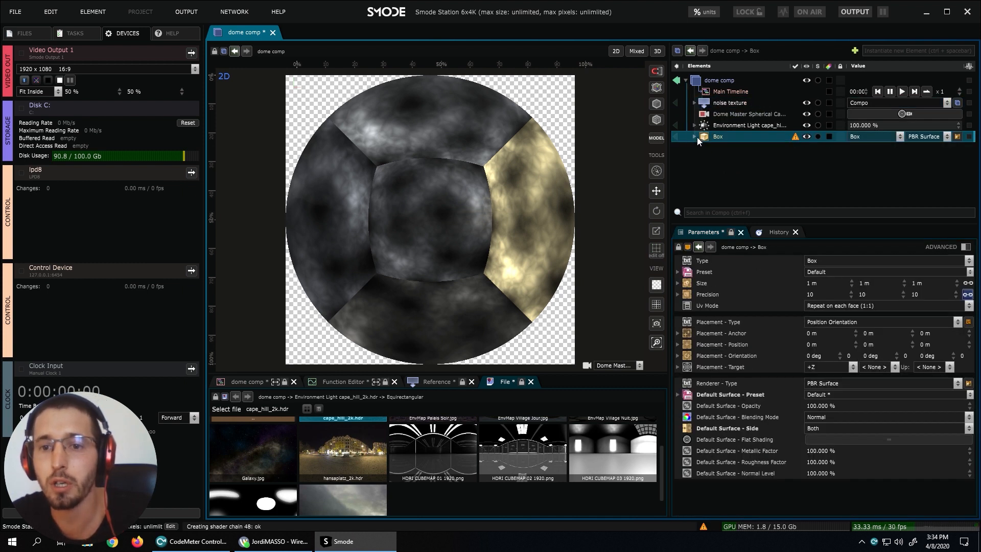
pyautogui.click(695, 136)
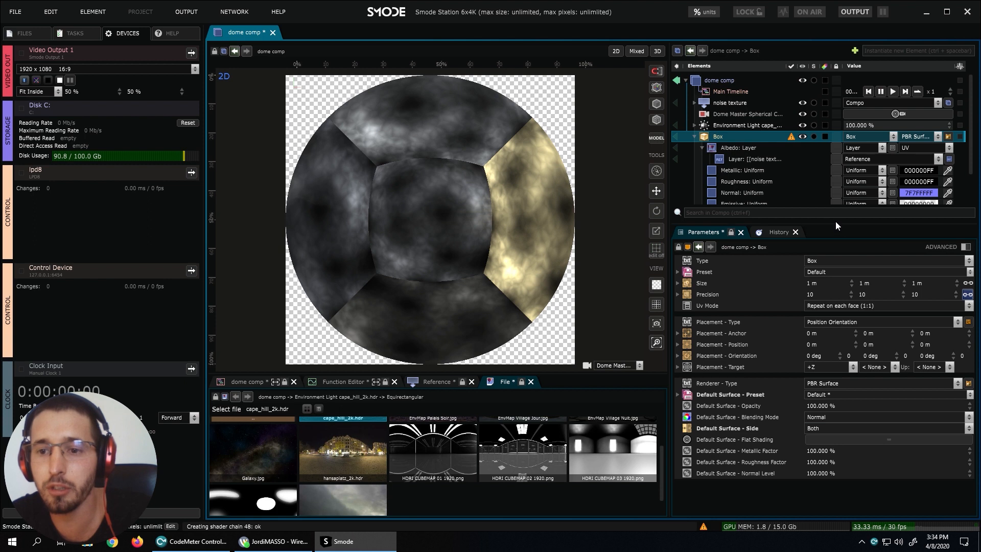
pyautogui.moveTo(835, 224); pyautogui.dragTo(832, 309)
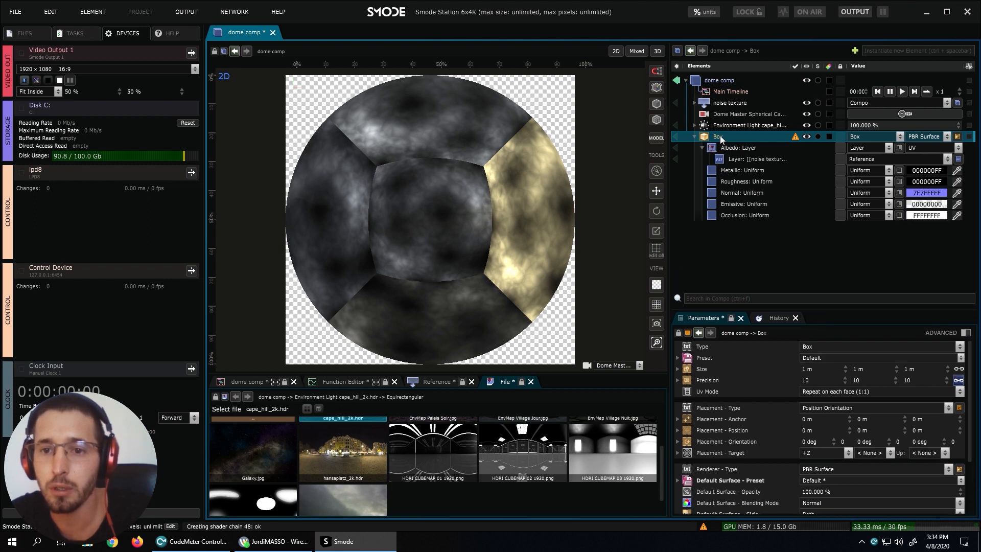
pyautogui.click(730, 104)
pyautogui.click(870, 183)
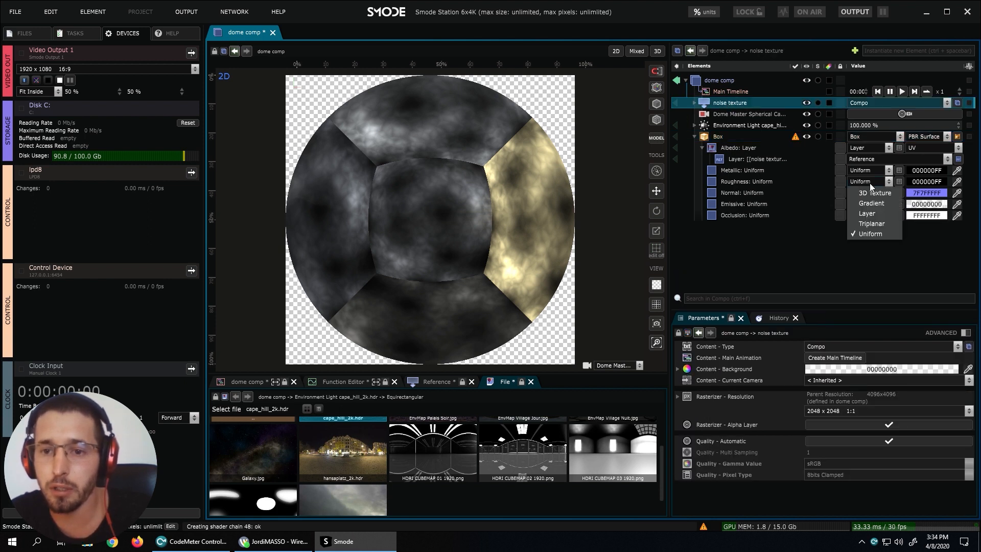
pyautogui.click(867, 213)
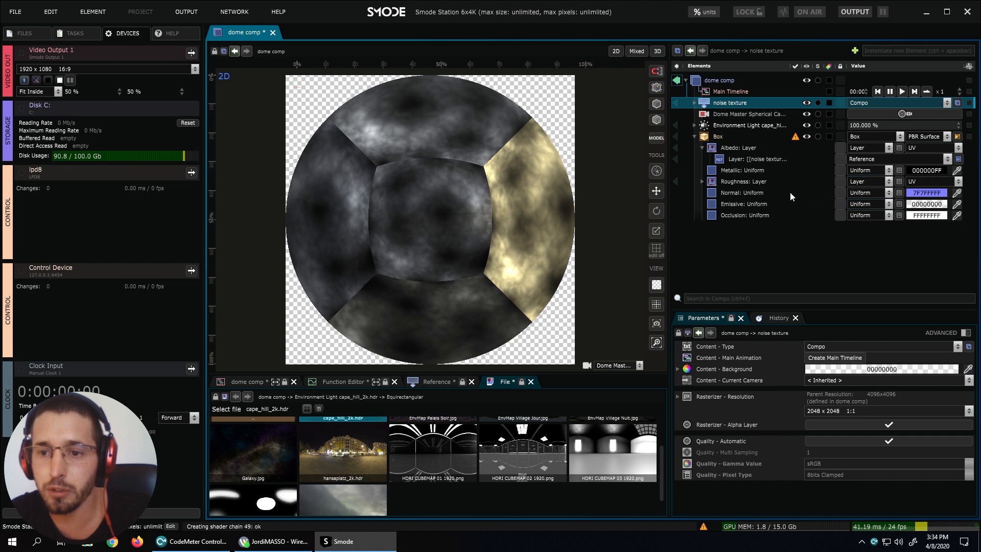
# Replace the test pattern in the Box's Roughness layer with a reference to the noise texture compo.
pyautogui.click(703, 181)
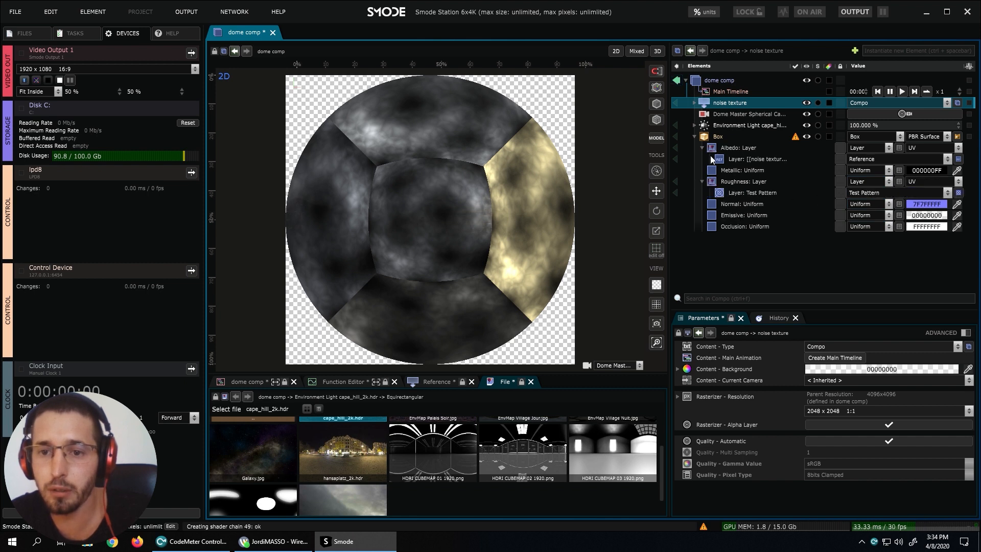
pyautogui.moveTo(720, 103); pyautogui.dragTo(750, 193)
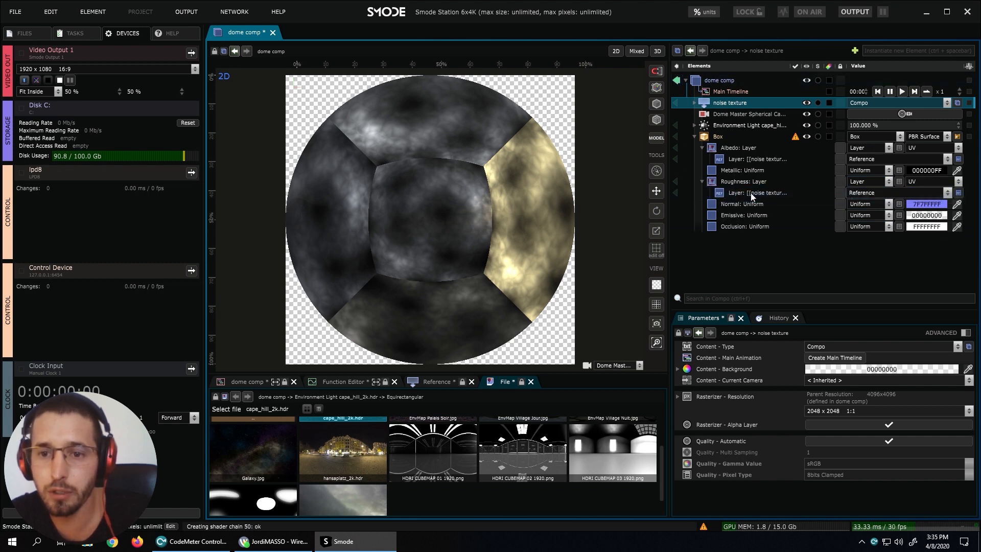
pyautogui.click(744, 190)
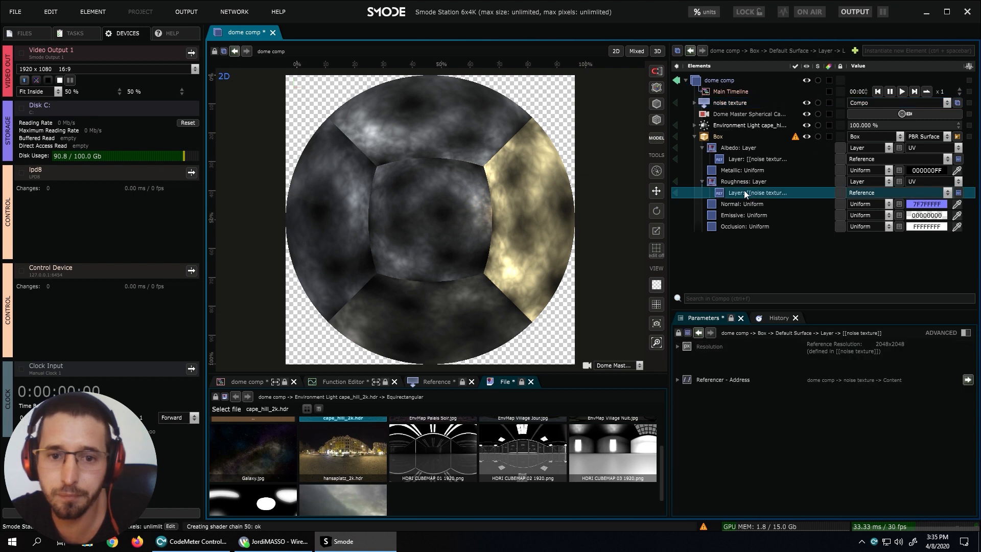
# Change the Box's Normal source from Uniform to Layer and make its layer reference the noise texture compo.
pyautogui.click(855, 204)
pyautogui.click(863, 235)
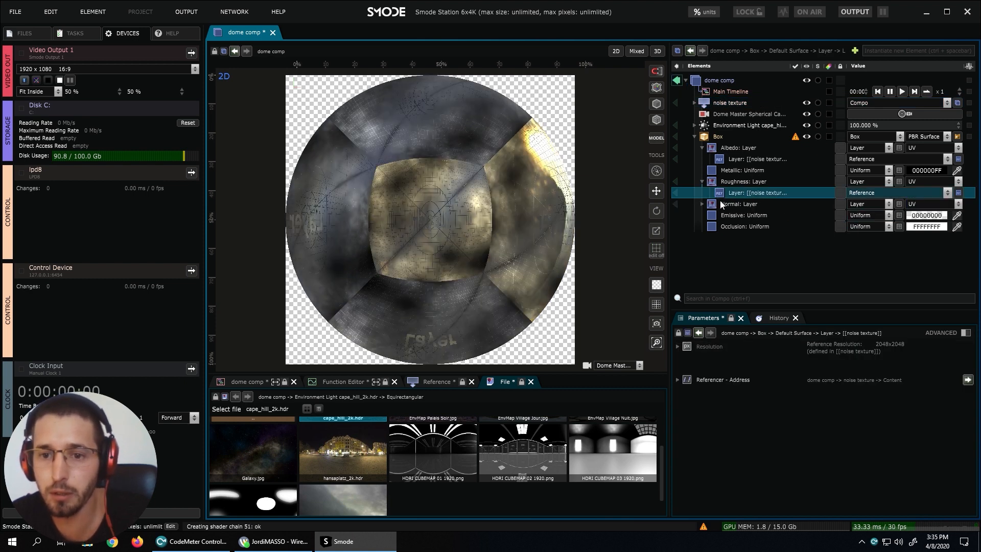
pyautogui.click(702, 204)
pyautogui.click(736, 212)
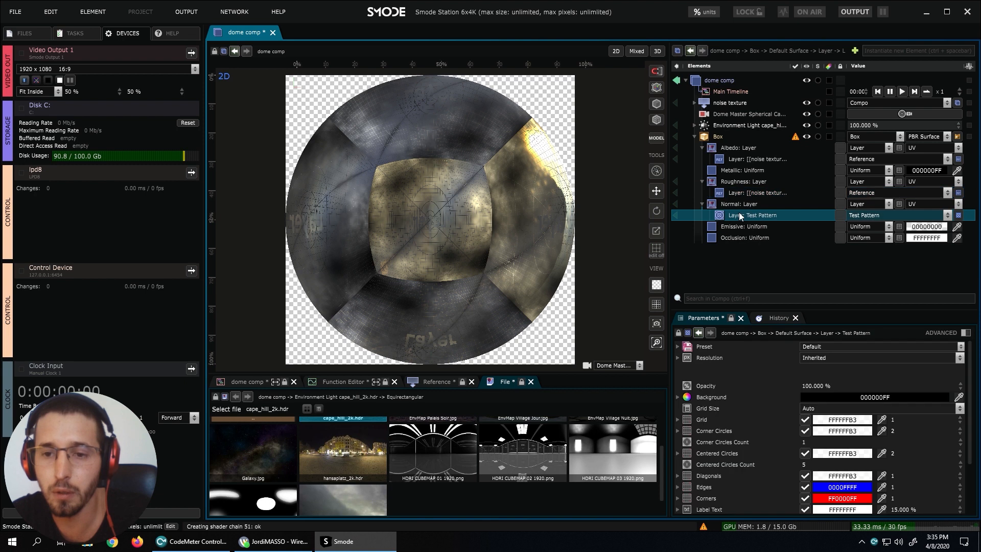
pyautogui.moveTo(724, 104); pyautogui.dragTo(750, 219)
pyautogui.click(750, 218)
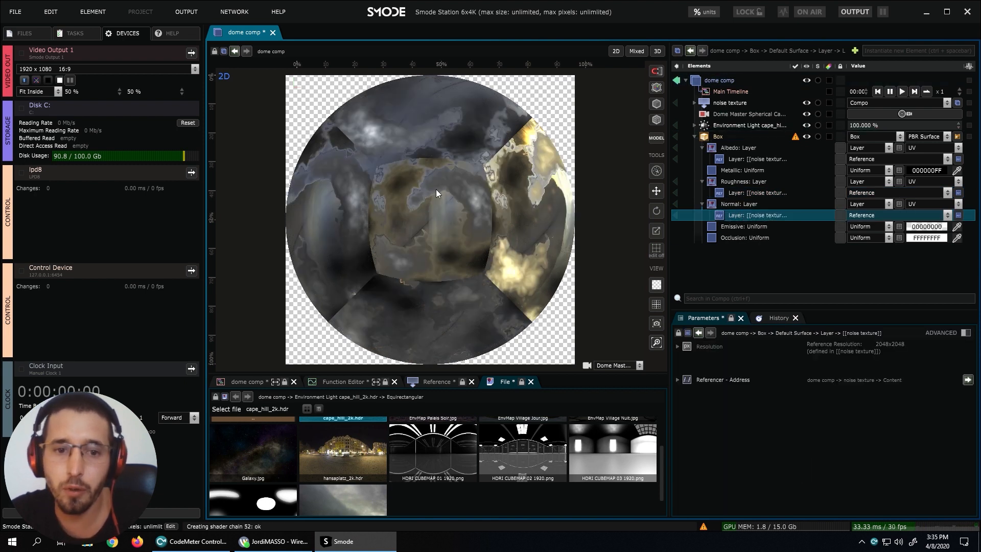
# Add a Depth To Normal modifier to the Normal channel's noise layer and preview its input and output.
pyautogui.rightClick(739, 219)
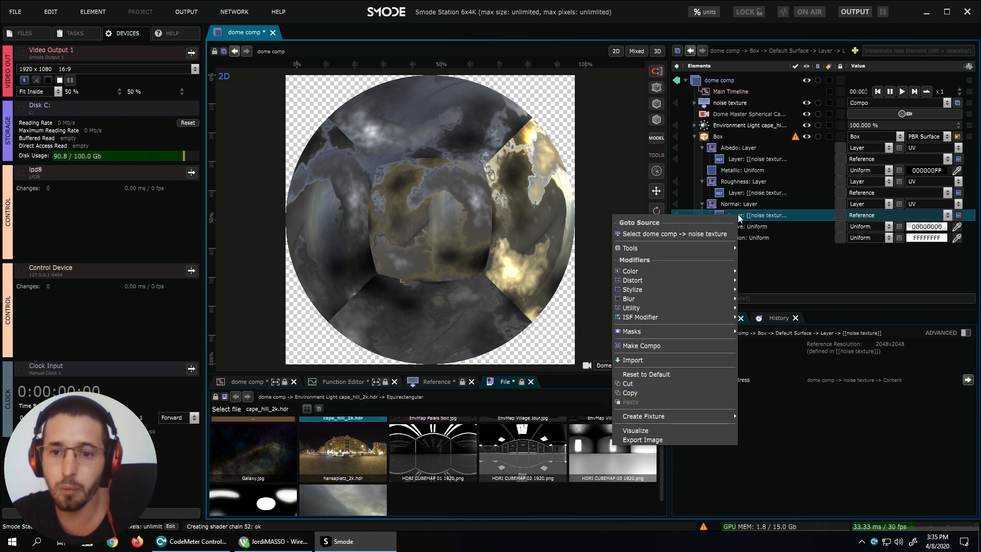
pyautogui.moveTo(665, 310)
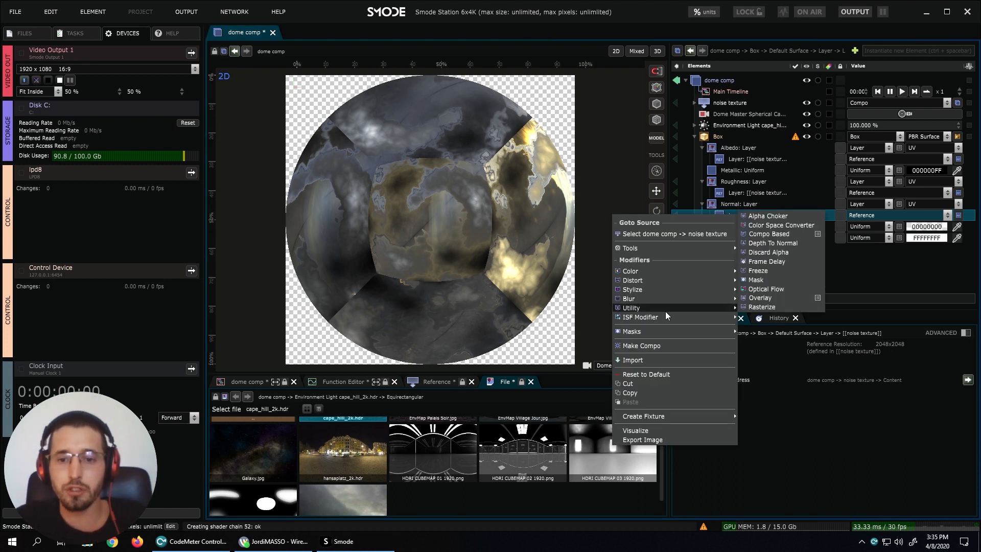
pyautogui.click(775, 246)
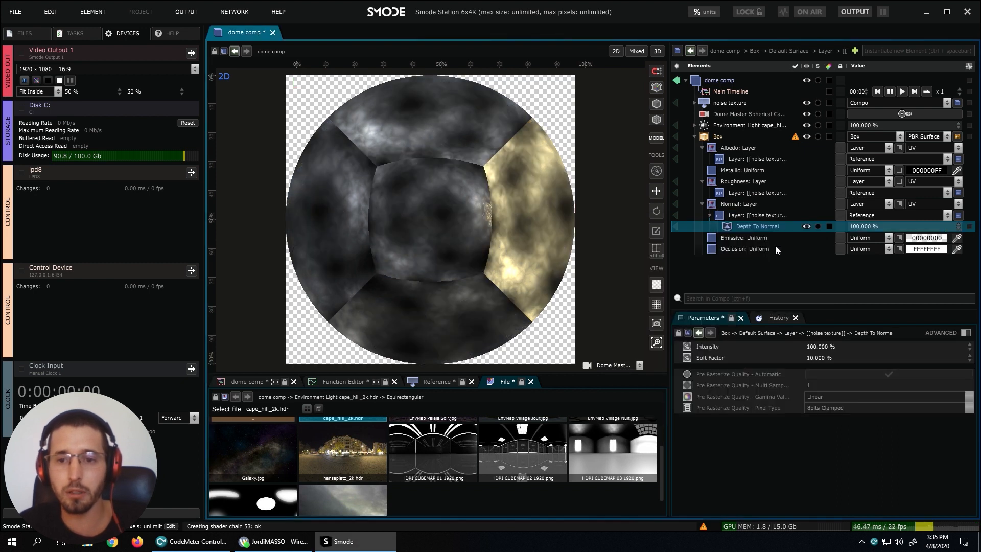
pyautogui.click(676, 227)
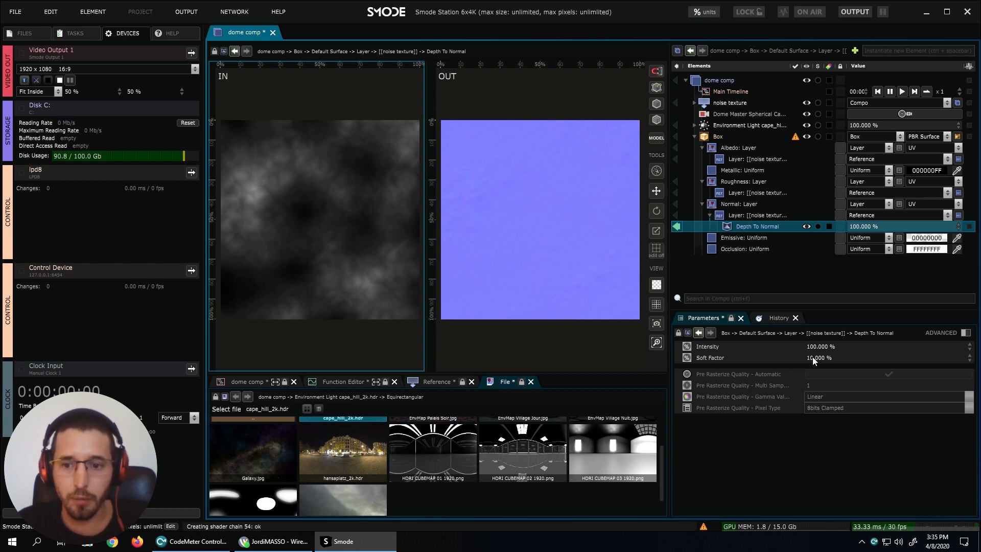
pyautogui.moveTo(816, 360); pyautogui.dragTo(816, 327)
pyautogui.hotkey('ctrl', 'z')
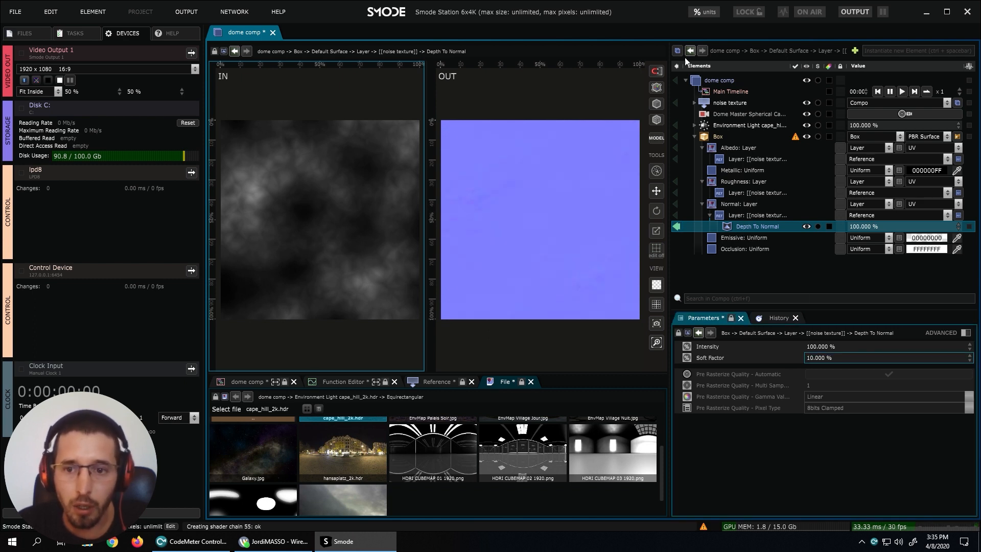
# Lighten the Chiseled Noise gradient's begin color to A2A2A2 in the noise texture compo.
pyautogui.rightClick(762, 216)
pyautogui.click(691, 104)
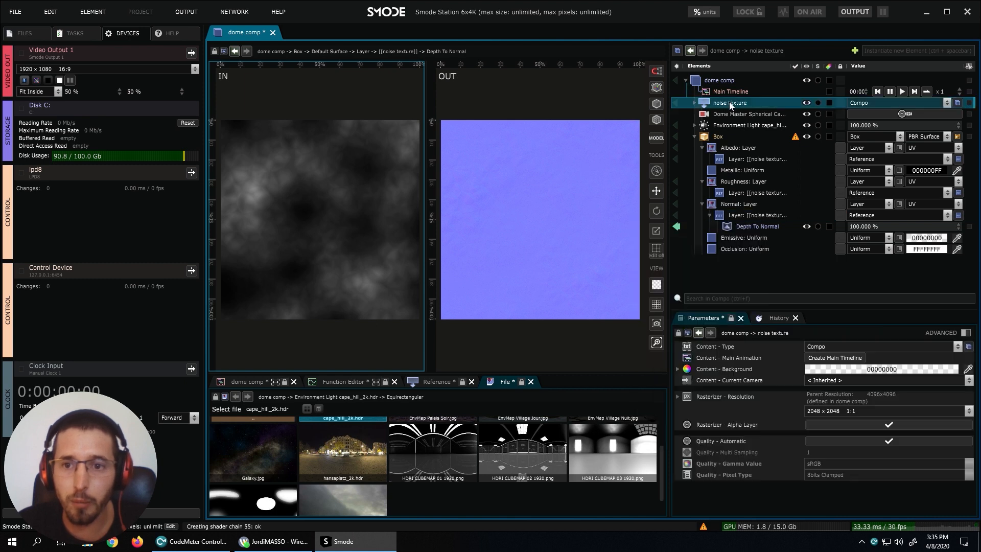
pyautogui.click(695, 103)
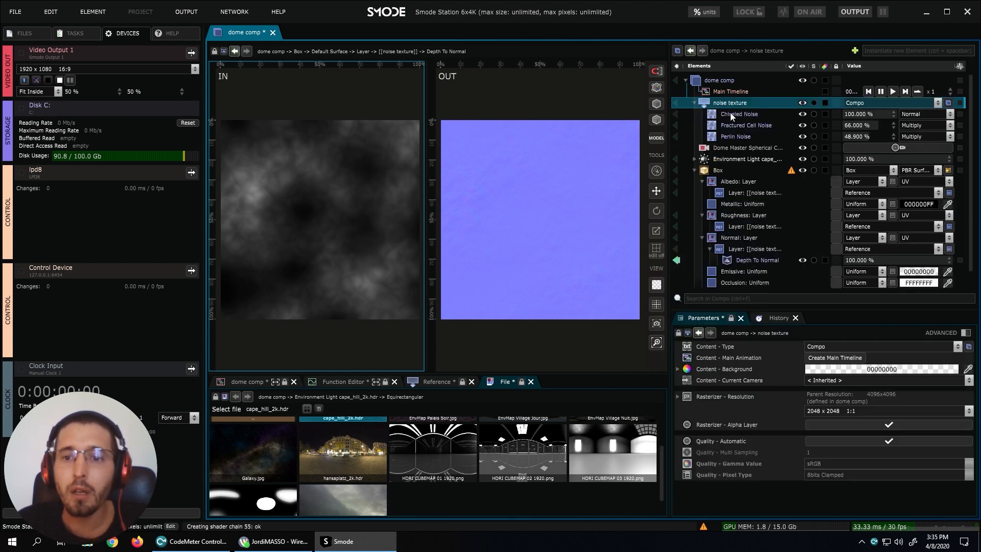
pyautogui.click(751, 115)
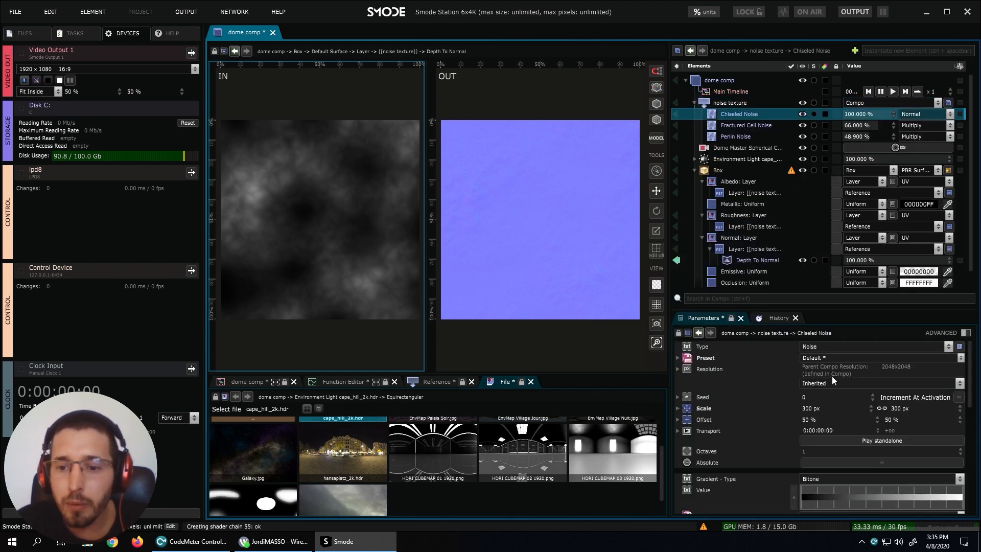
pyautogui.scroll(-3, 832, 376)
pyautogui.click(823, 394)
pyautogui.moveTo(818, 405); pyautogui.dragTo(800, 432)
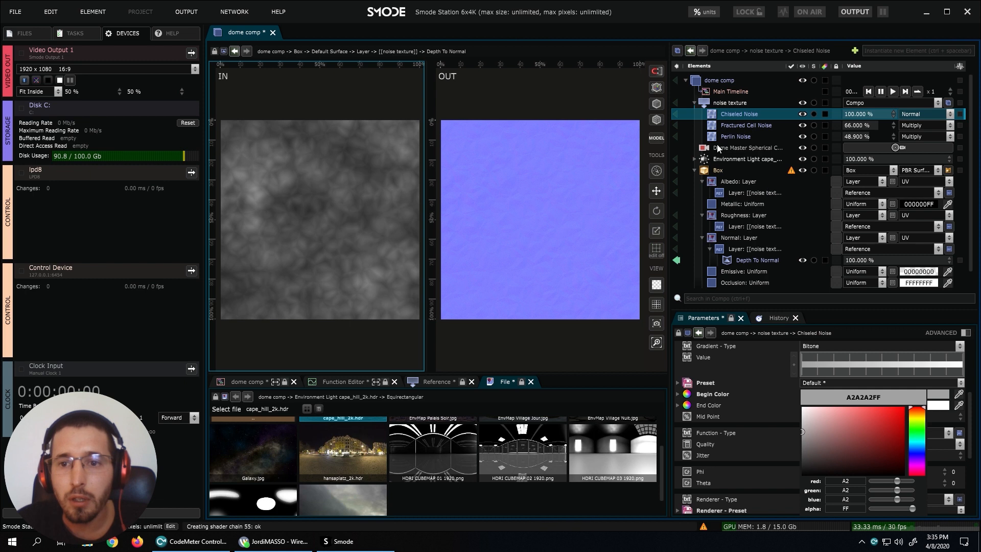
pyautogui.click(779, 125)
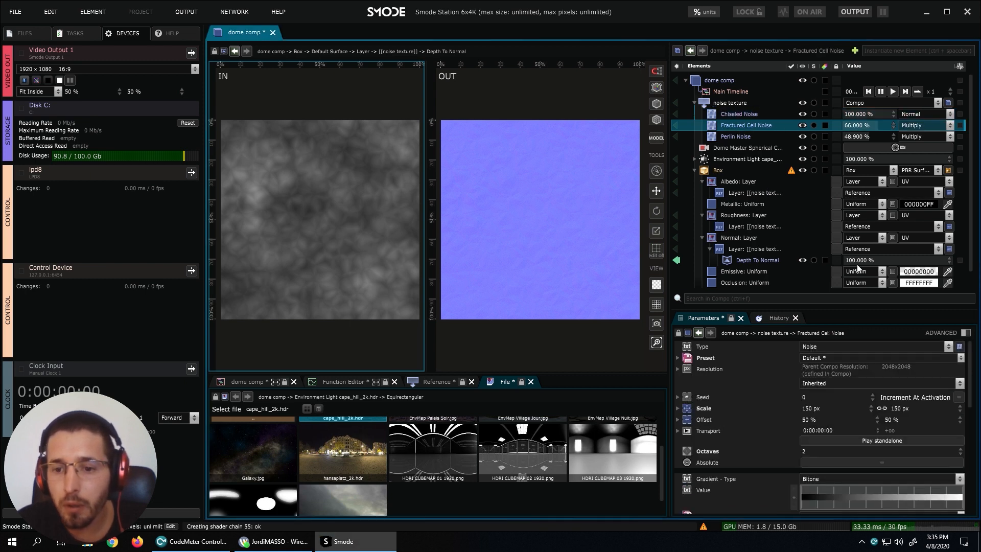
pyautogui.scroll(-2, 753, 399)
# Add Brightness Contrast Gamma above Depth To Normal on the Normal noise layer, with brightness 11.2% and contrast 16.4%.
pyautogui.click(744, 246)
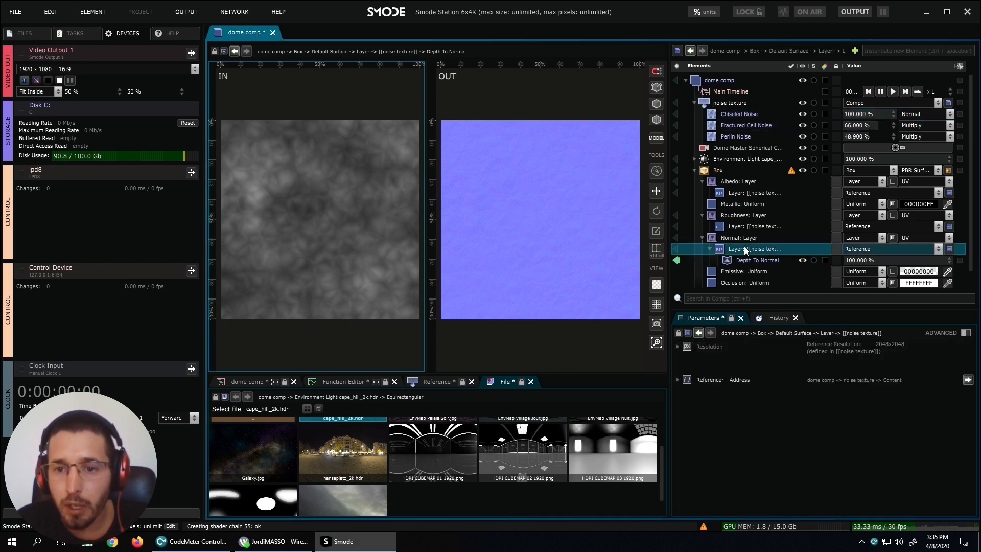
pyautogui.rightClick(745, 247)
pyautogui.moveTo(674, 306)
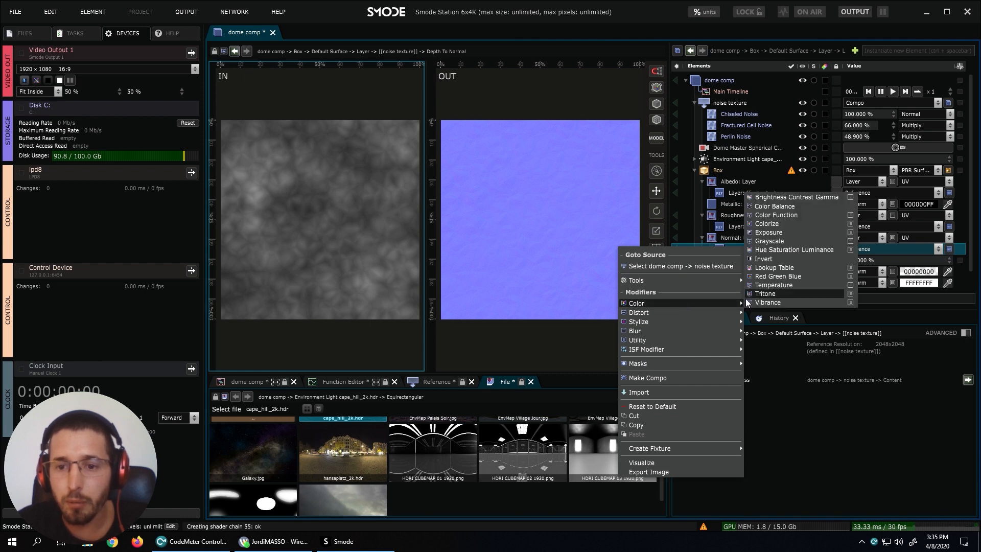
pyautogui.click(761, 197)
pyautogui.moveTo(741, 275); pyautogui.dragTo(746, 260)
pyautogui.moveTo(815, 367); pyautogui.dragTo(842, 381)
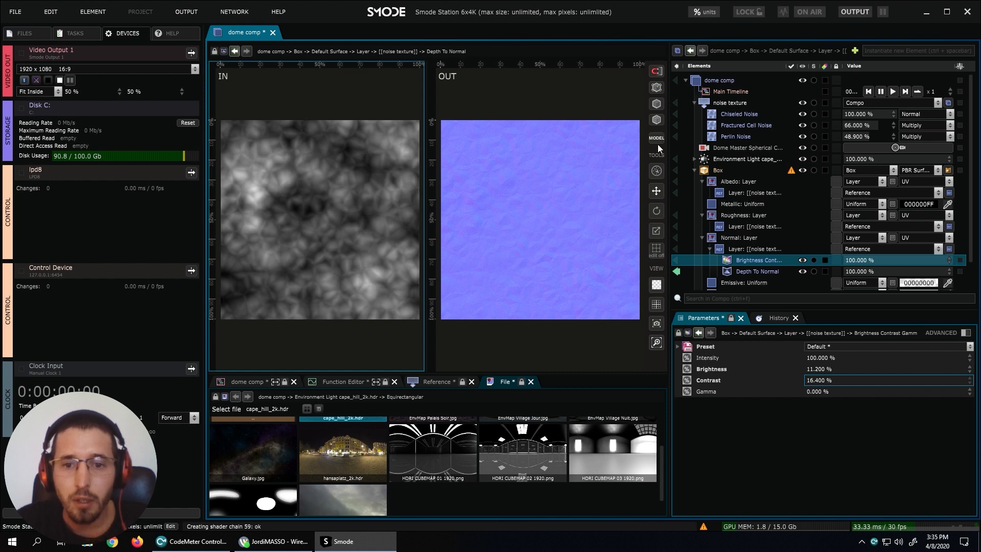
# Show the full dome comp render again, select the Box and collapse its Albedo channel in the element tree.
pyautogui.click(677, 272)
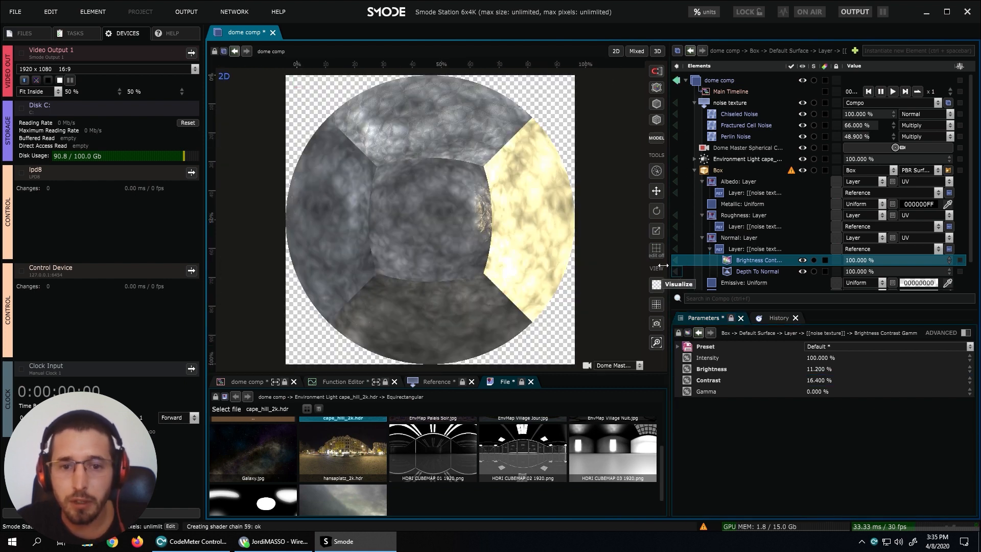
pyautogui.scroll(1, 464, 195)
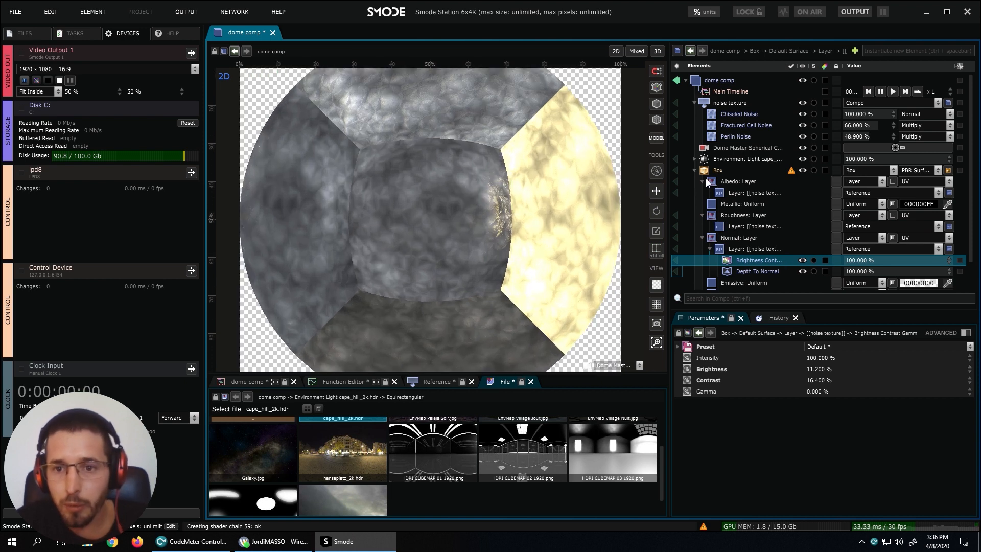
pyautogui.click(719, 170)
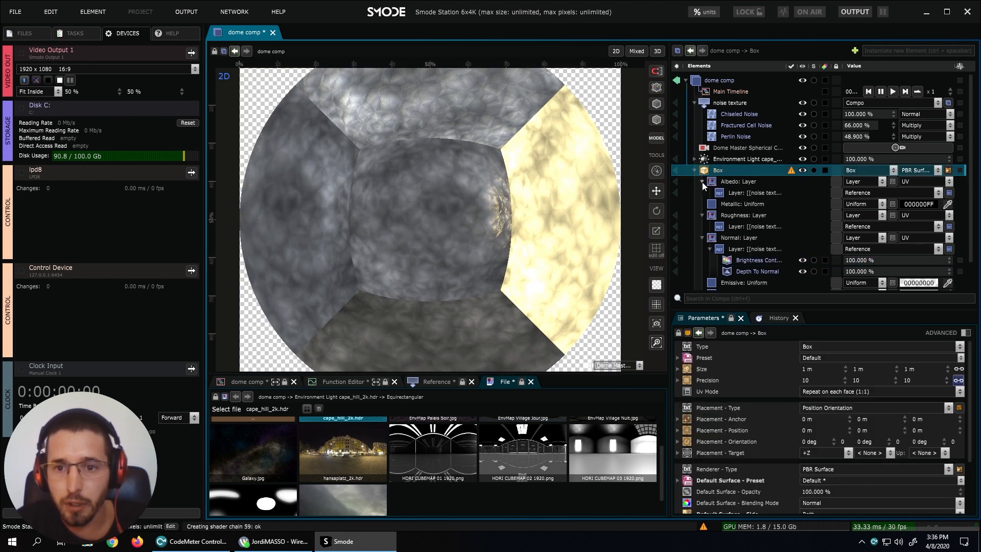
pyautogui.click(703, 182)
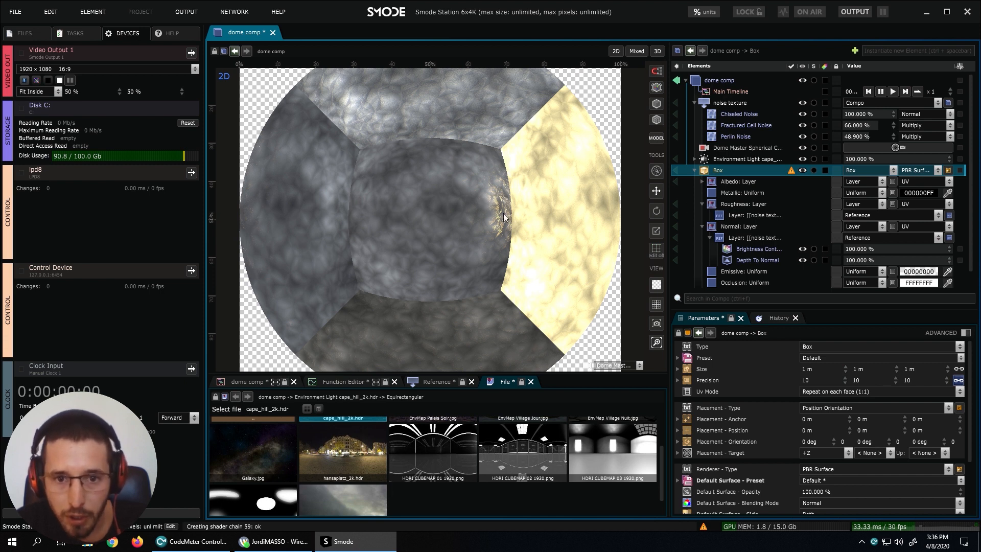
# Add an Exposure modifier to the noise texture reference in the Box's Roughness channel.
pyautogui.click(737, 215)
pyautogui.rightClick(737, 215)
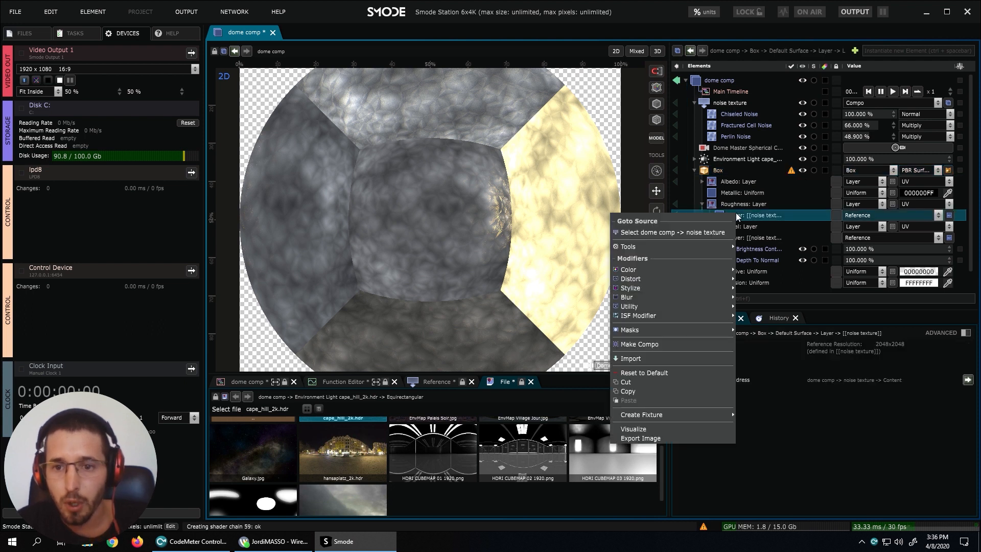
pyautogui.moveTo(670, 269)
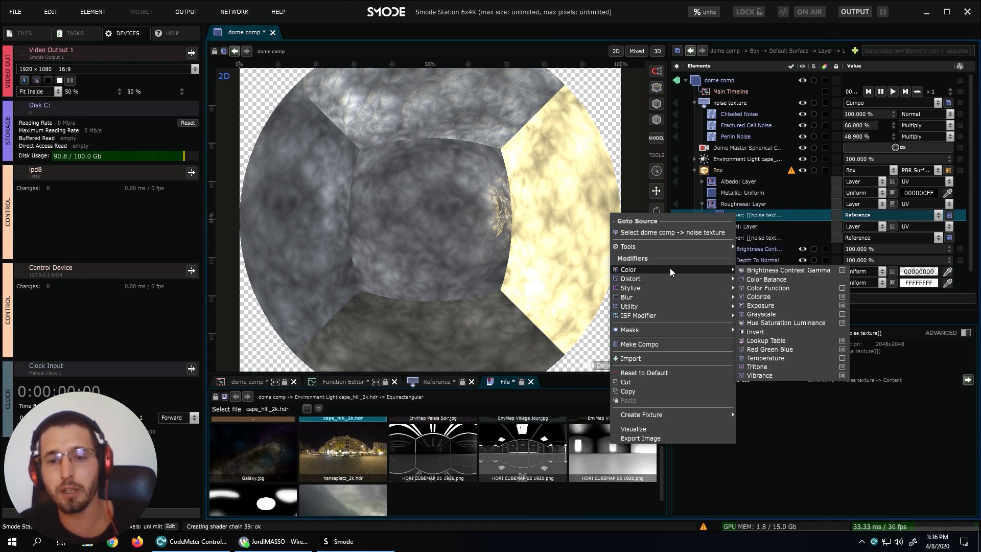
pyautogui.click(764, 306)
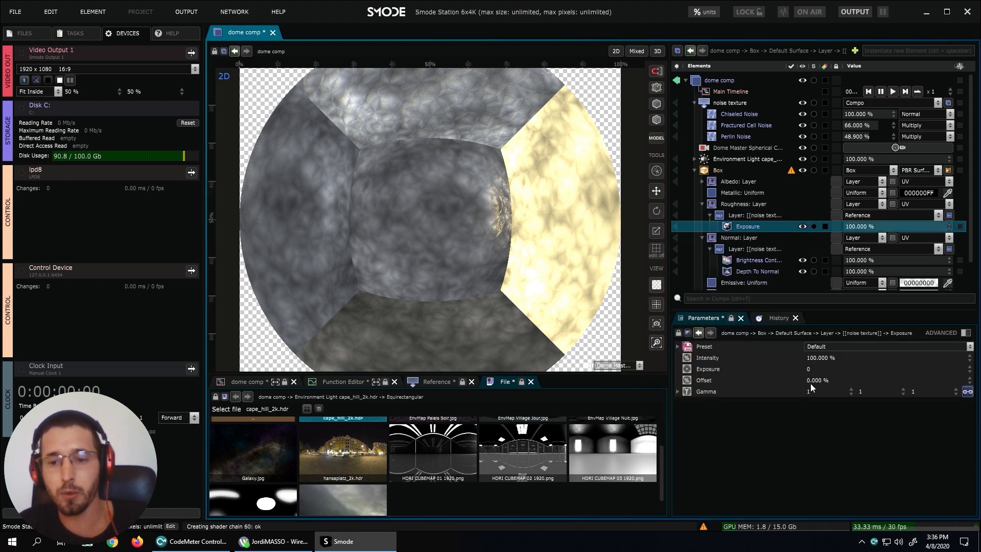
# Try offsets of -100% and 100% on the Roughness Exposure modifier and reset the offset to 0%.
pyautogui.moveTo(814, 381); pyautogui.dragTo(715, 381)
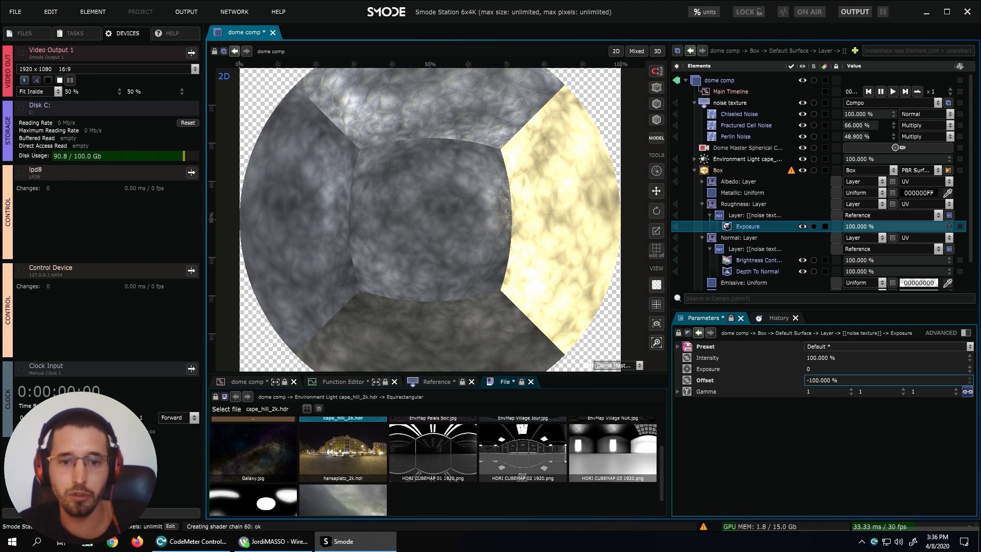
pyautogui.press('XF86AudioRaiseVolume')
pyautogui.moveTo(814, 380); pyautogui.dragTo(823, 380)
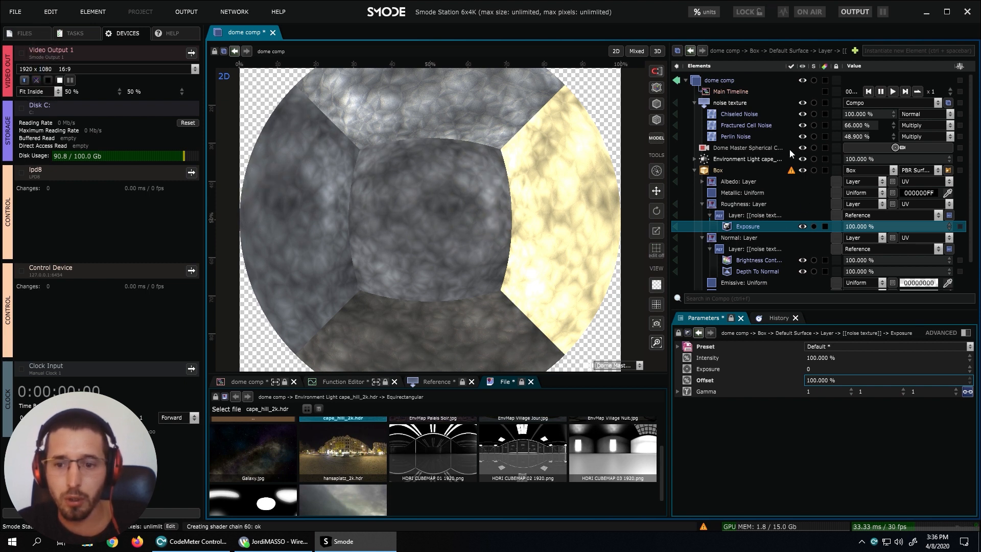
pyautogui.doubleClick(822, 380)
pyautogui.write('0')
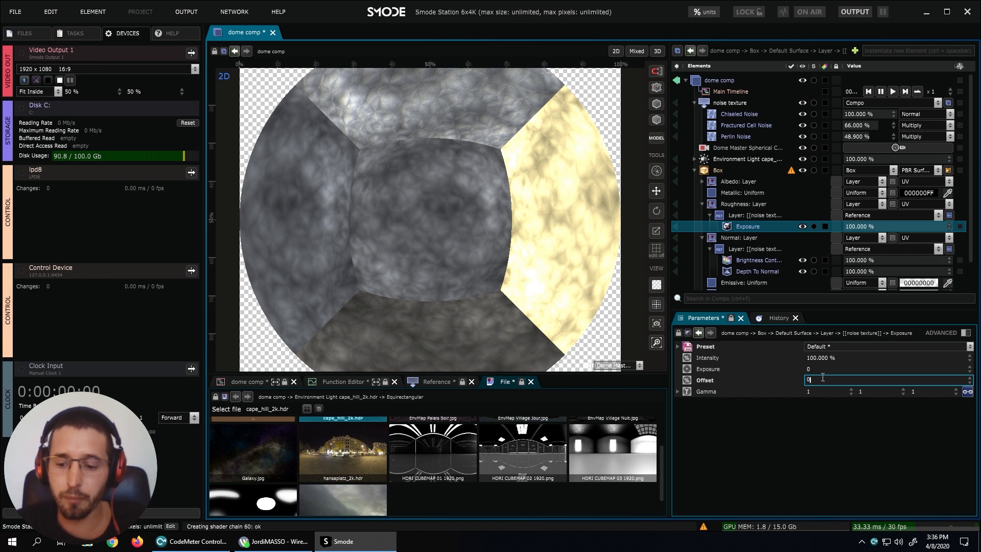
pyautogui.press('Return')
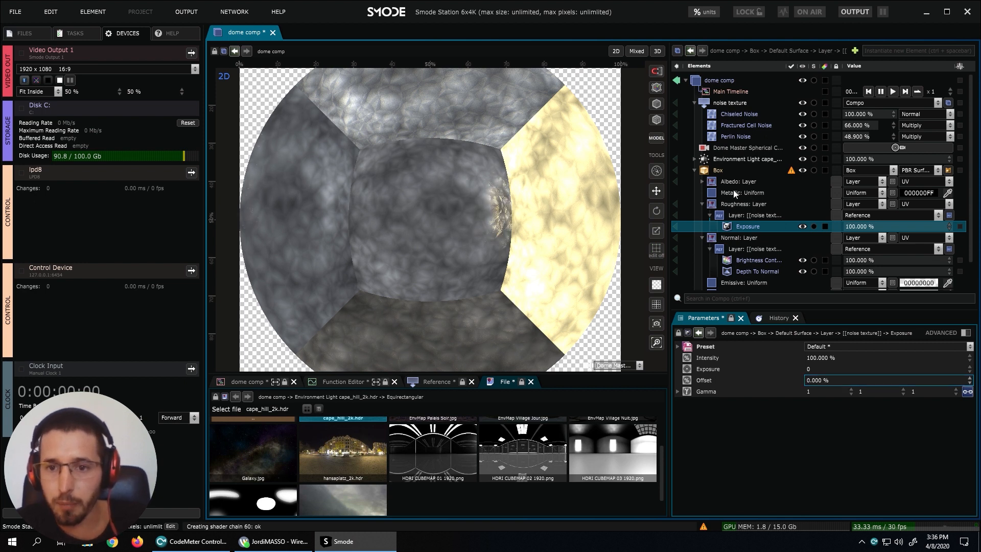
# Expand the Box's Albedo channel and add a Colorize modifier to its noise texture reference.
pyautogui.click(703, 182)
pyautogui.click(732, 191)
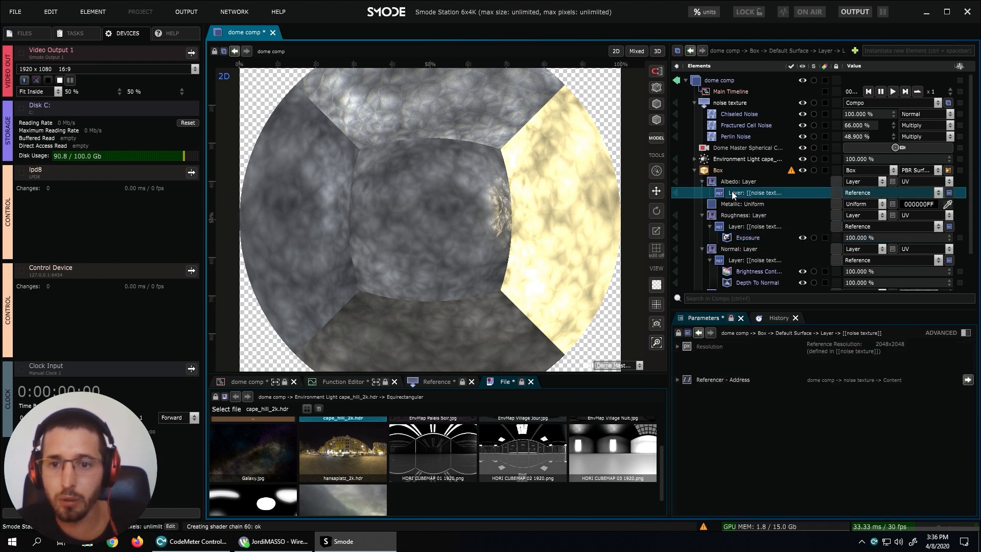
pyautogui.rightClick(732, 191)
pyautogui.moveTo(646, 248)
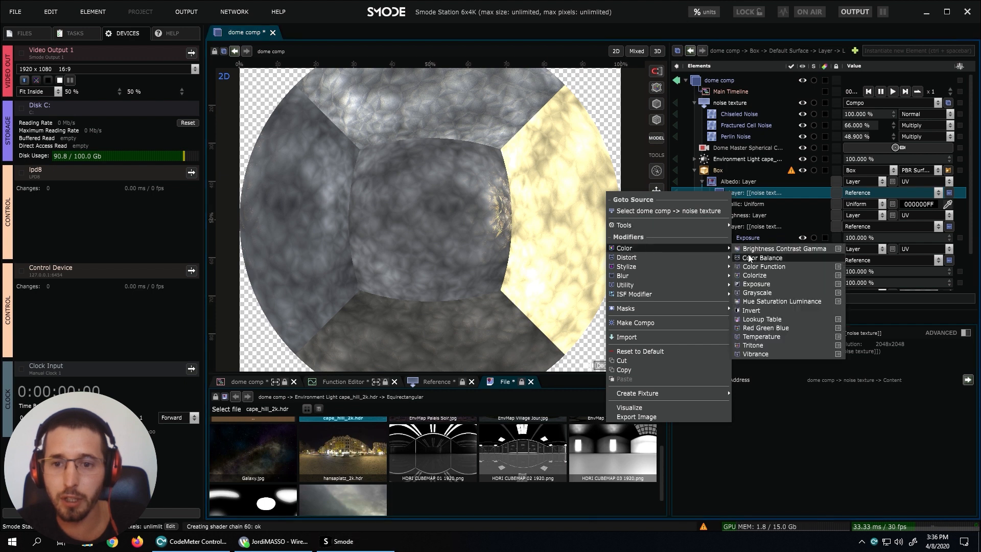
pyautogui.click(766, 274)
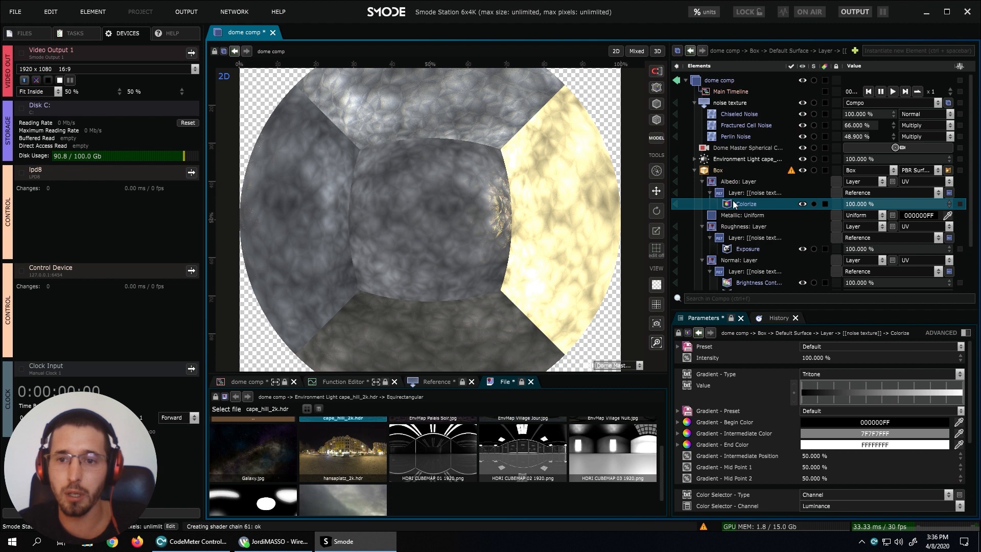
# Move the Fractured Cell Noise above the Chiseled Noise in the noise texture compo and reselect the Albedo's Colorize modifier.
pyautogui.moveTo(736, 125); pyautogui.dragTo(730, 109)
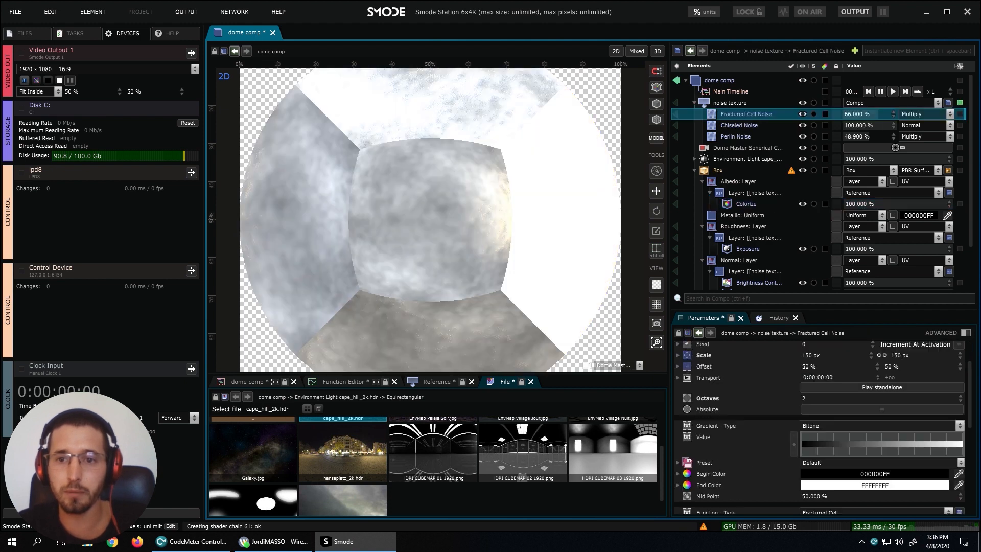
pyautogui.click(743, 207)
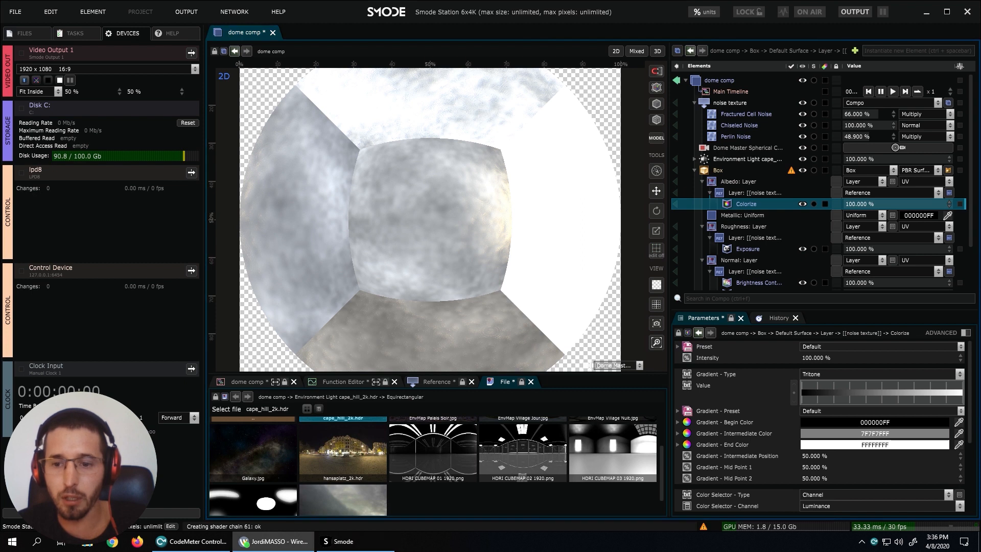
# Set the Albedo Colorize gradient's intermediate color to dark green 5C7532FF.
pyautogui.click(874, 434)
pyautogui.click(870, 433)
pyautogui.moveTo(914, 431); pyautogui.dragTo(916, 439)
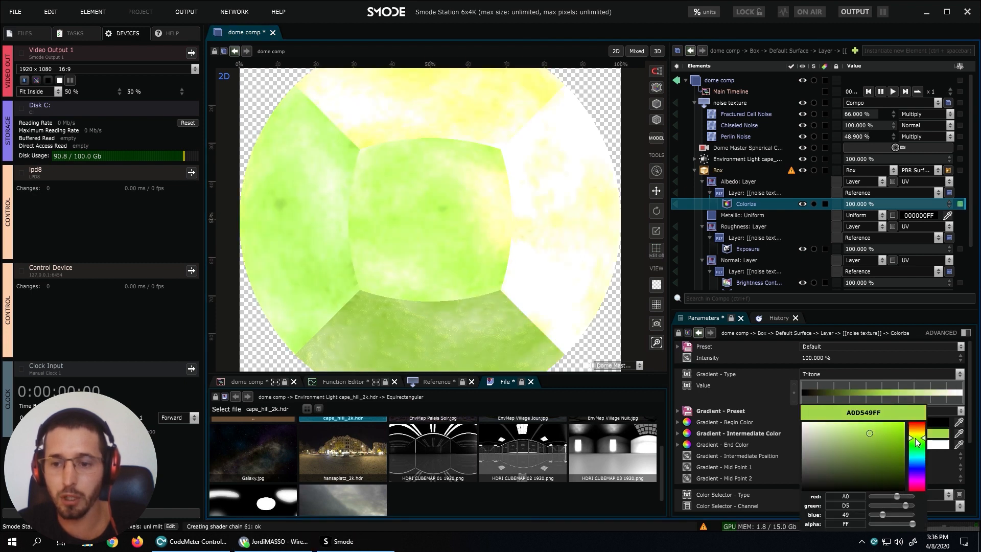
pyautogui.click(888, 455)
pyautogui.moveTo(888, 455); pyautogui.dragTo(861, 459)
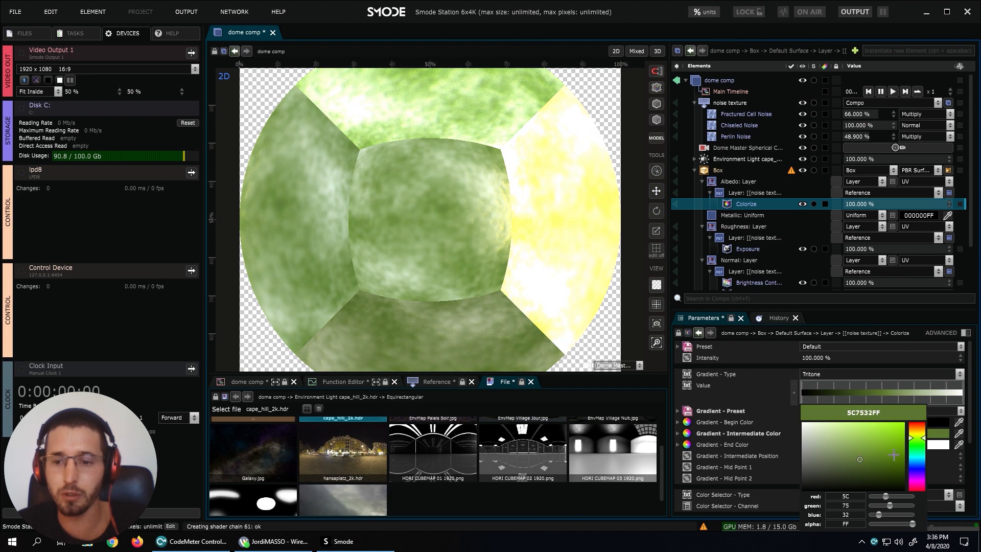
# Try several hues for the Colorize gradient's end color and set it to saturated orange EC6901FF.
pyautogui.click(943, 448)
pyautogui.click(915, 436)
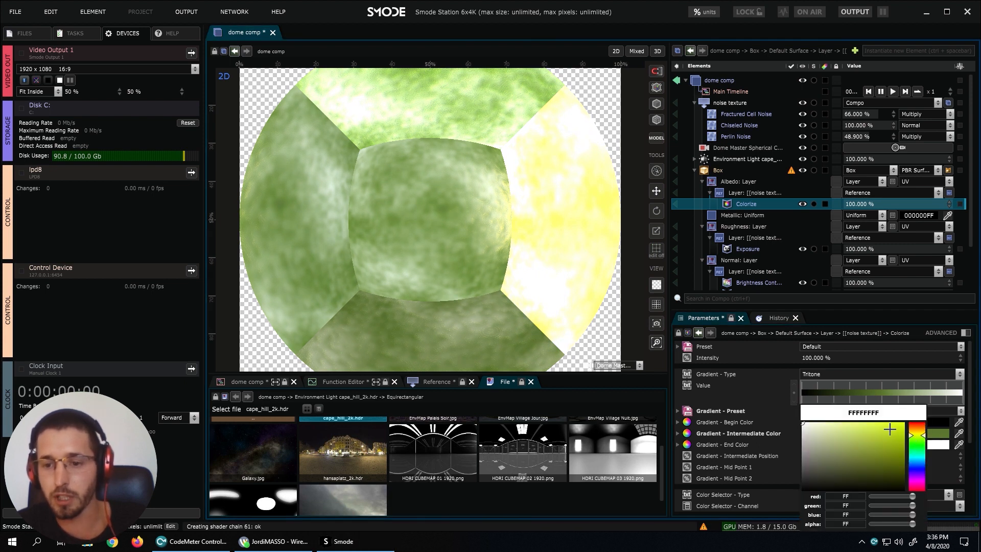
pyautogui.click(884, 429)
pyautogui.click(915, 459)
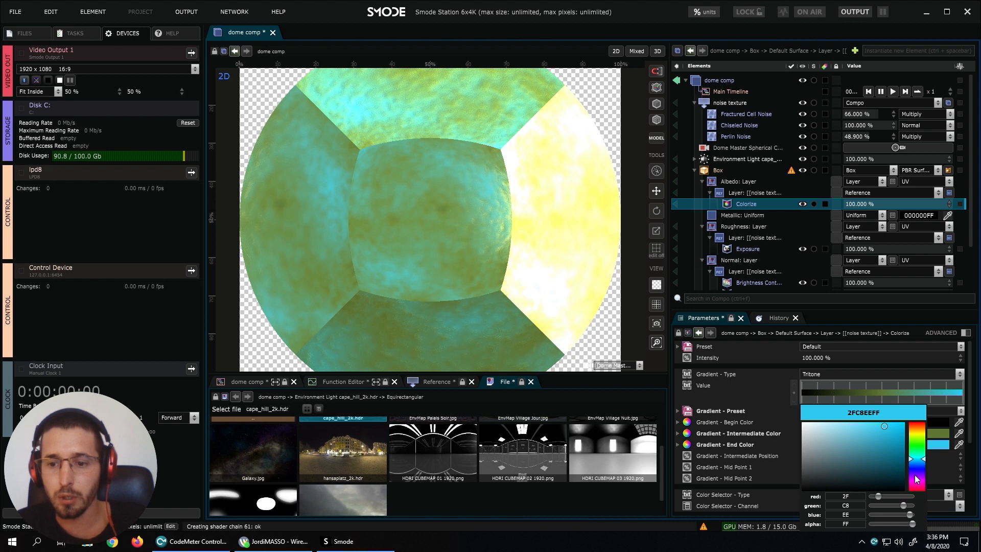
pyautogui.click(917, 474)
pyautogui.click(851, 448)
pyautogui.moveTo(851, 447); pyautogui.dragTo(860, 423)
pyautogui.click(917, 426)
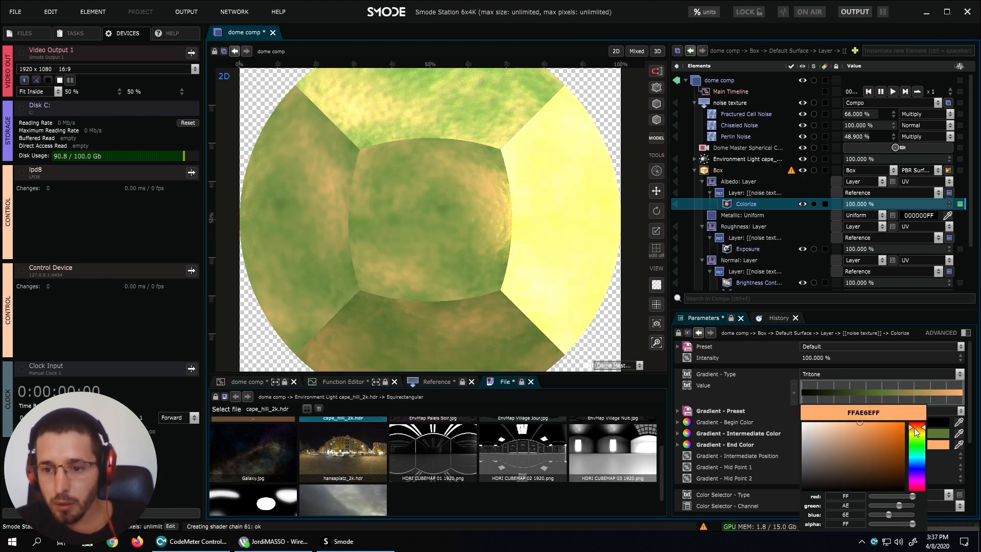
pyautogui.click(896, 432)
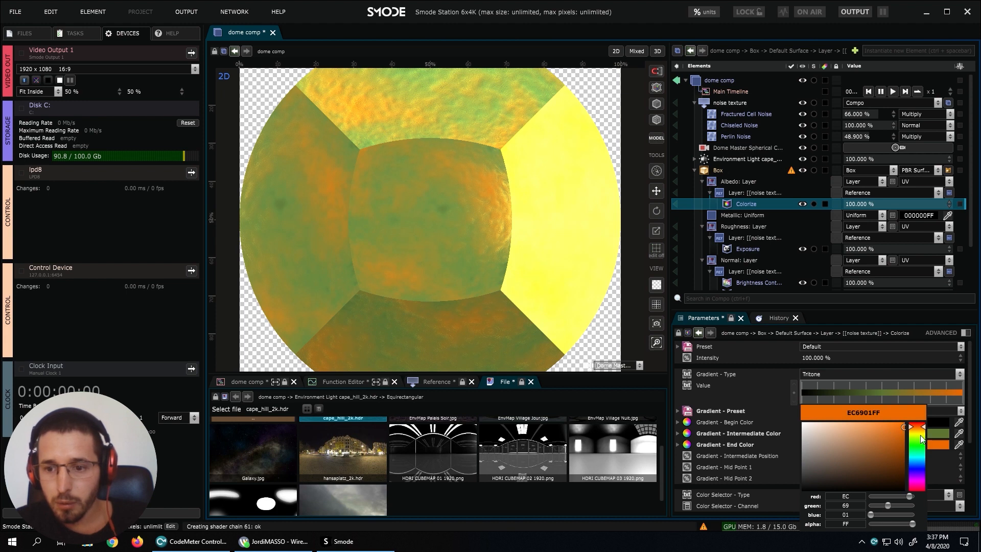
# Set the Colorize gradient's intermediate color to dark brown 4C2500FF.
pyautogui.click(931, 433)
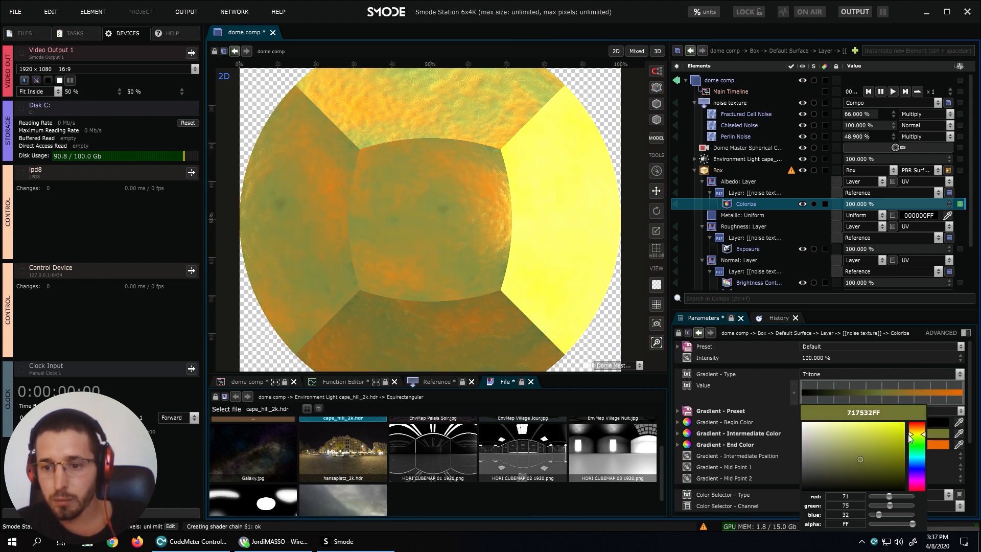
pyautogui.click(917, 427)
pyautogui.click(901, 454)
pyautogui.moveTo(901, 454); pyautogui.dragTo(909, 471)
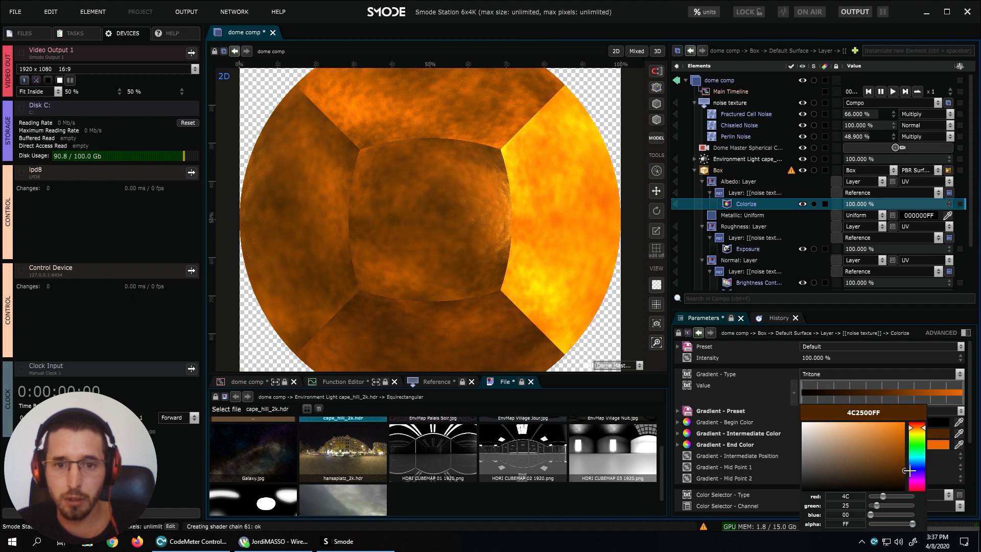
# Collapse the Box's Albedo, Roughness and Normal channels in the element tree.
pyautogui.click(702, 182)
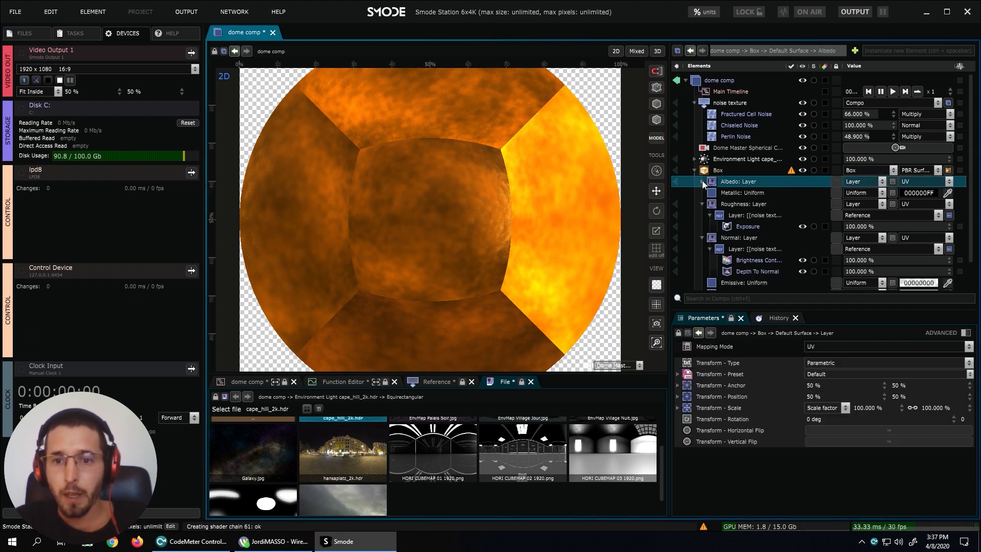
pyautogui.click(702, 204)
pyautogui.click(702, 215)
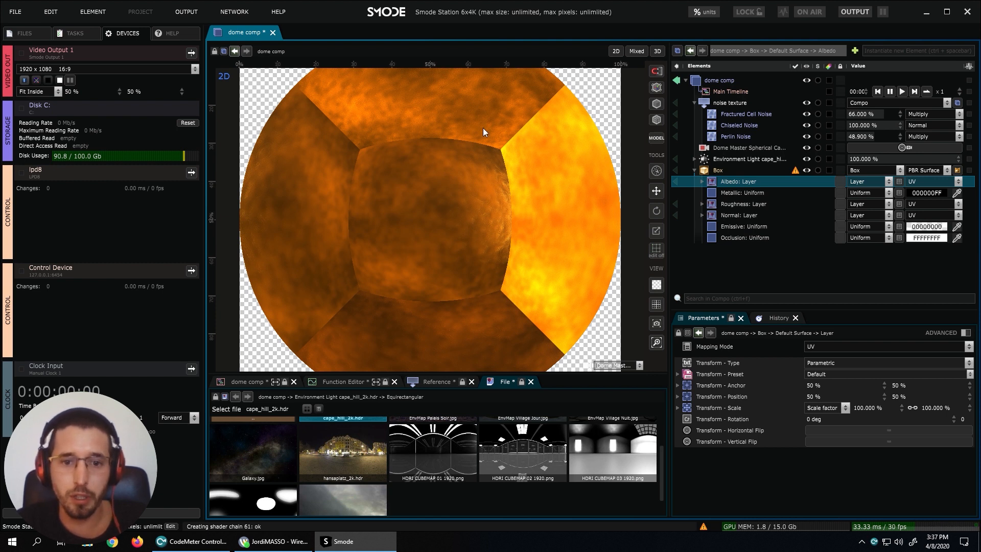
pyautogui.scroll(-1, 388, 159)
pyautogui.scroll(1, 388, 159)
pyautogui.scroll(-1, 388, 159)
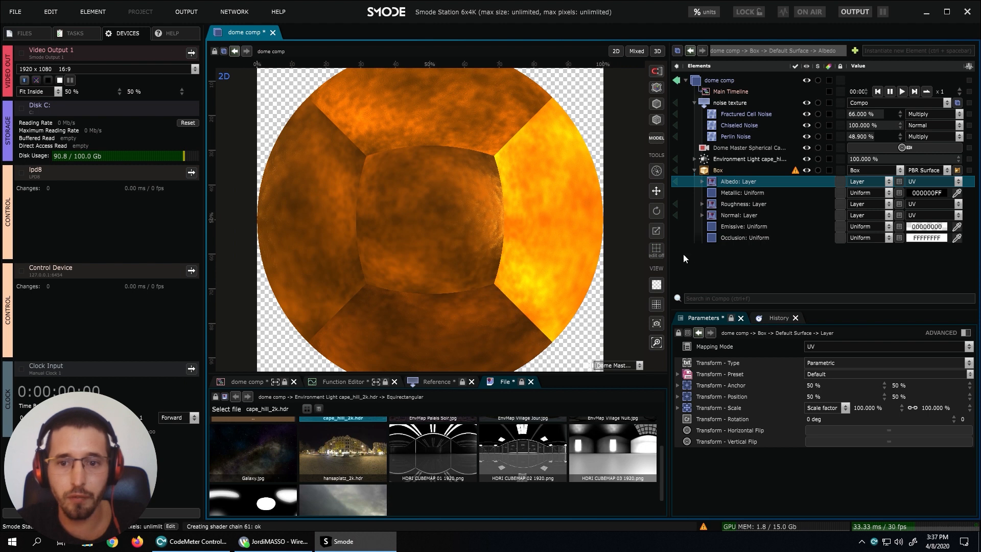
# Collapse the noise texture compo and add a new empty Compo layer to the dome comp.
pyautogui.click(749, 238)
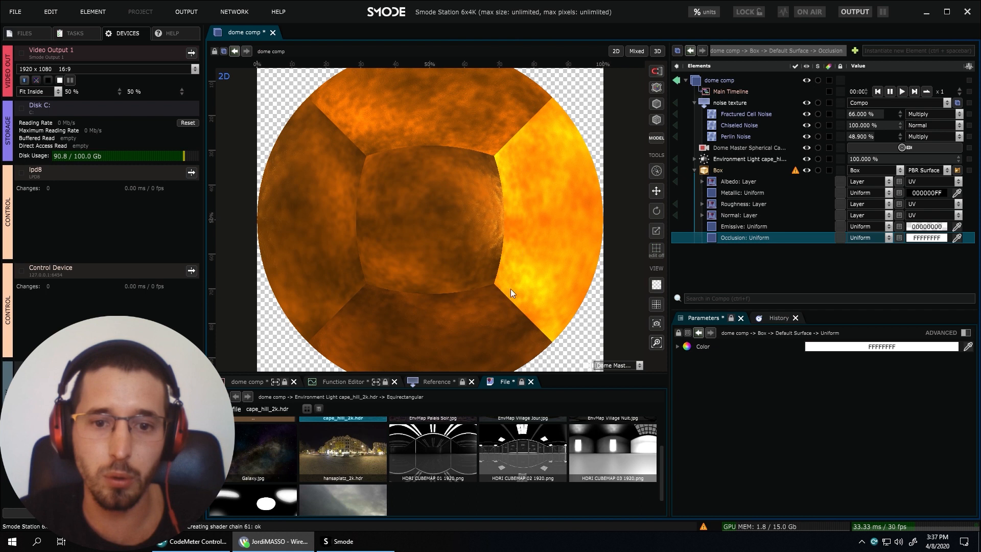
pyautogui.click(752, 236)
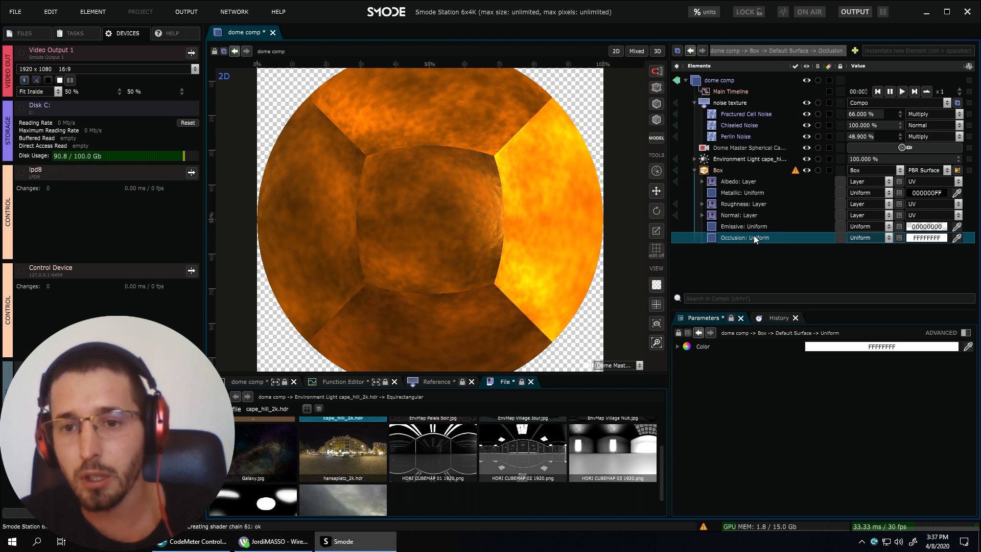
pyautogui.click(694, 102)
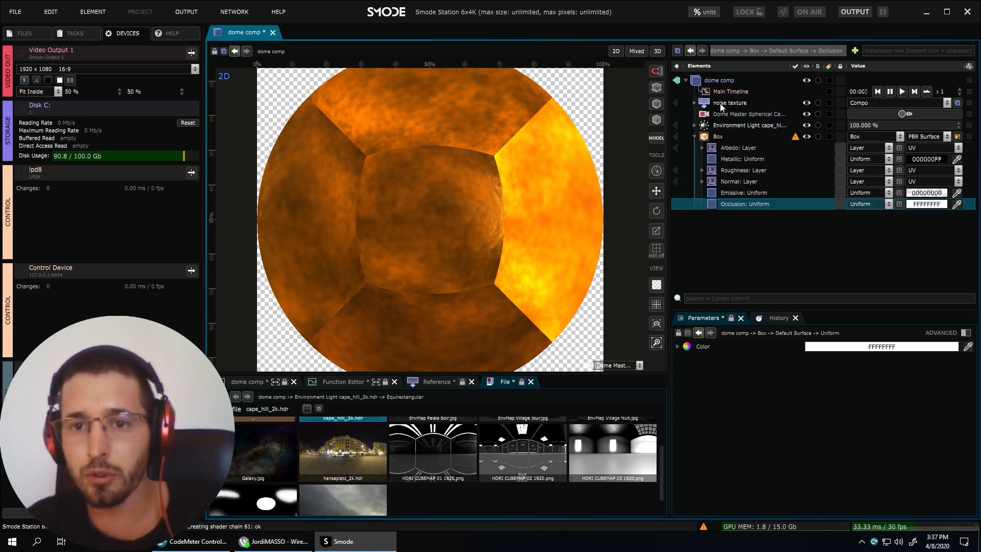
pyautogui.rightClick(728, 228)
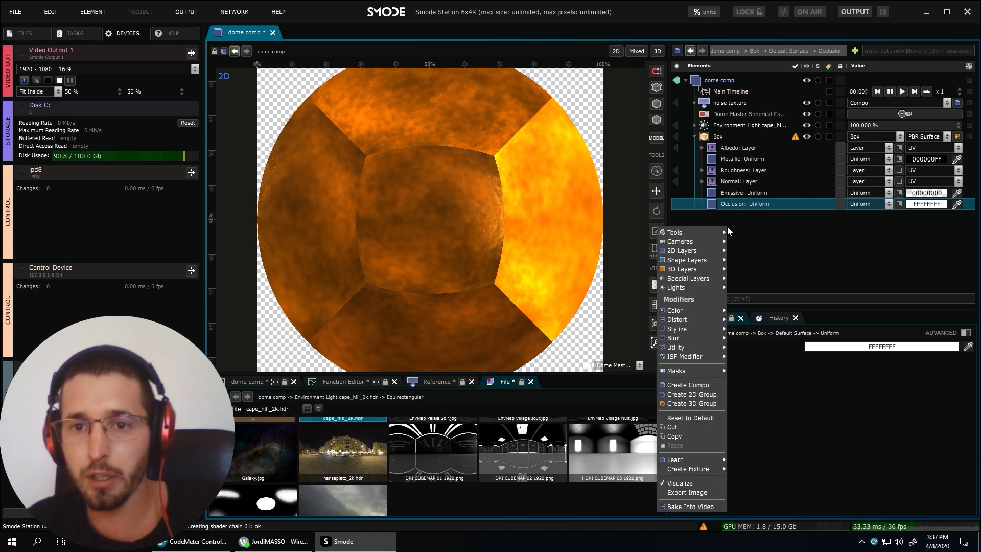
pyautogui.moveTo(692, 251)
pyautogui.click(747, 253)
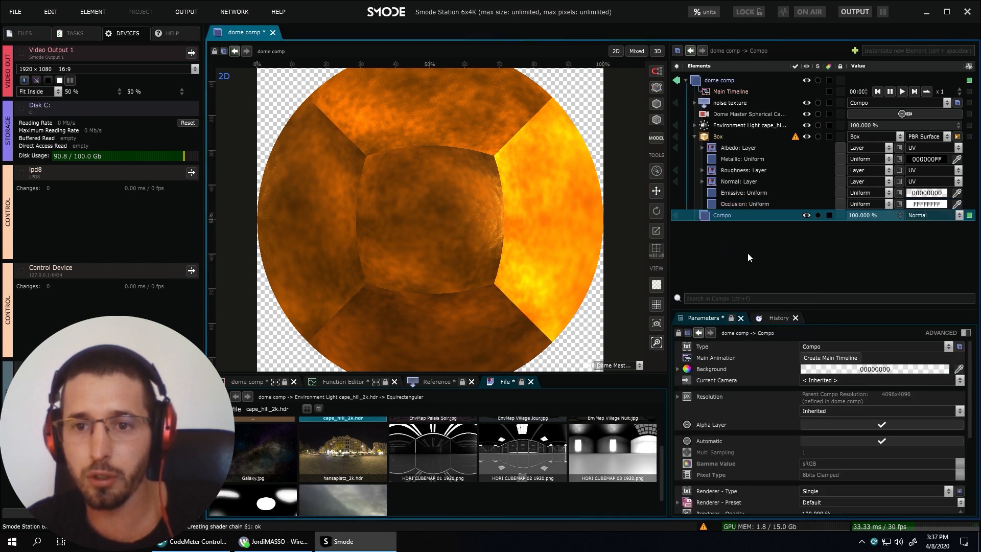
# Set the new Compo's resolution to 2048 x 2048.
pyautogui.rightClick(725, 216)
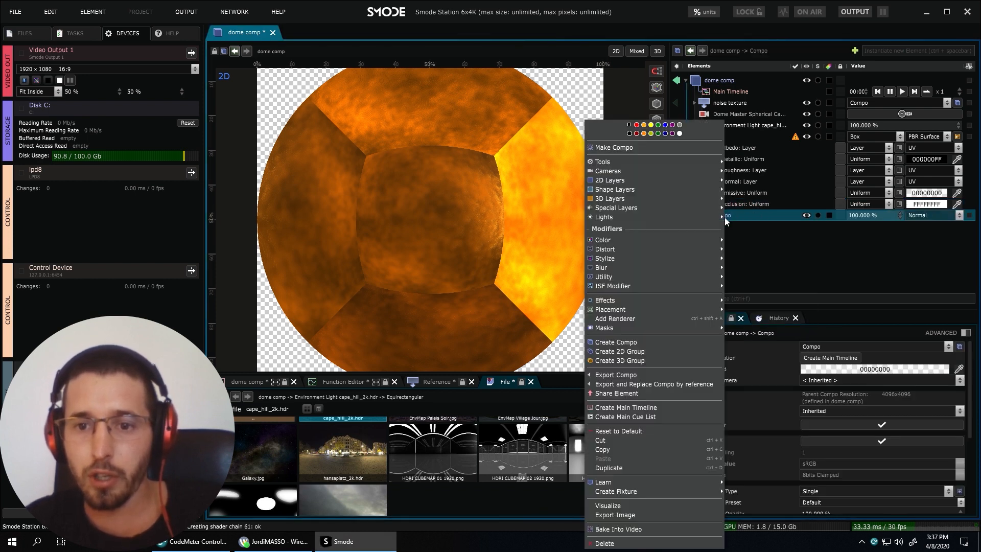
pyautogui.click(956, 410)
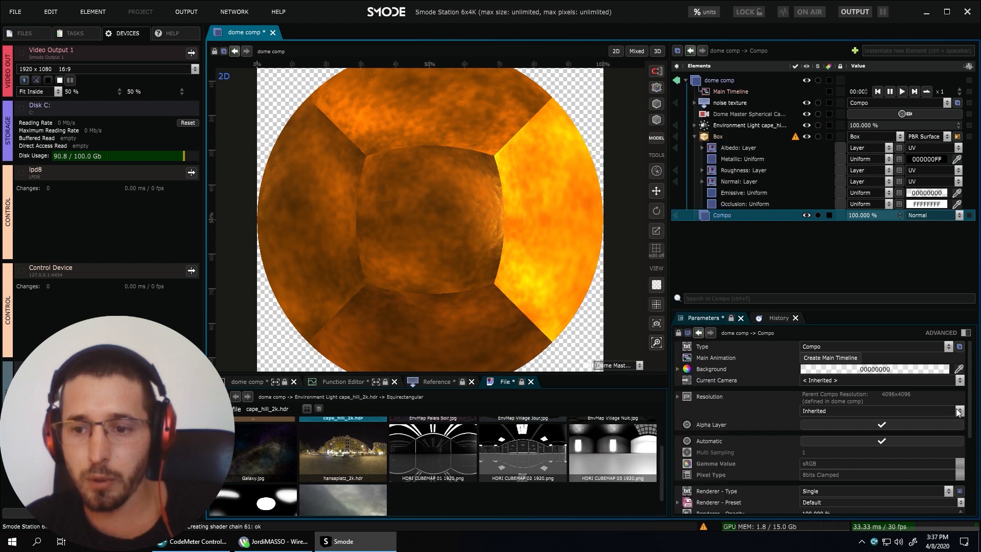
pyautogui.click(956, 410)
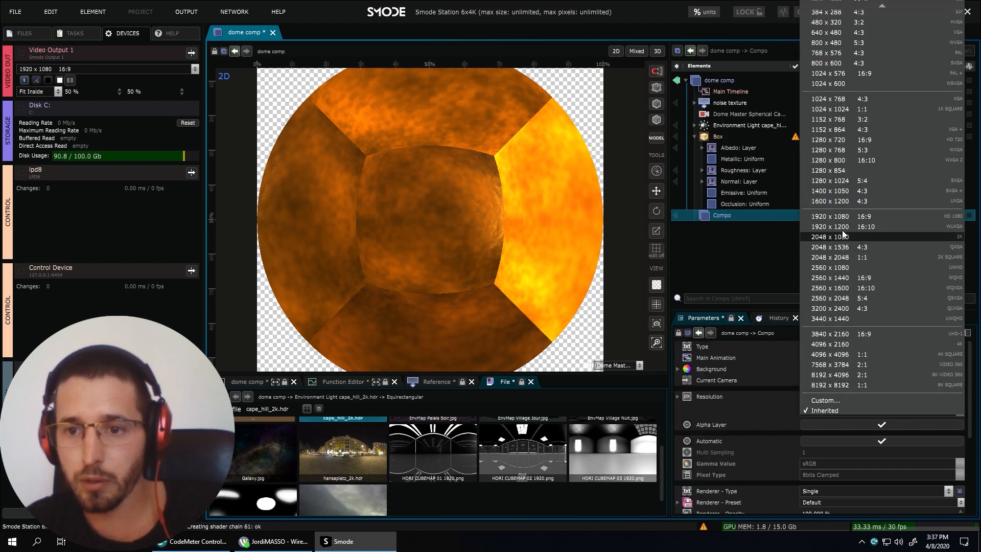
pyautogui.click(840, 259)
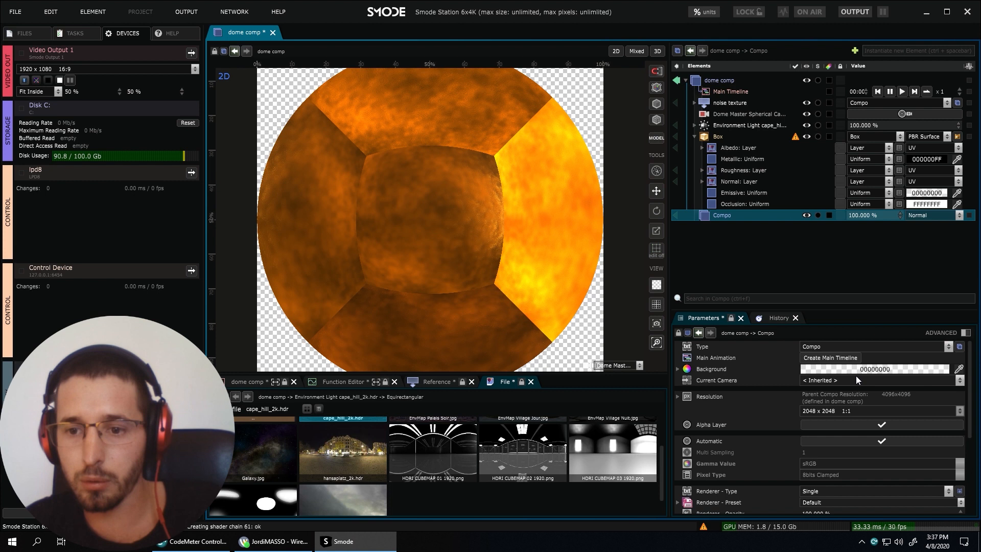
# Rename the new Compo as ao, turn it into a shared element and select it.
pyautogui.doubleClick(729, 216)
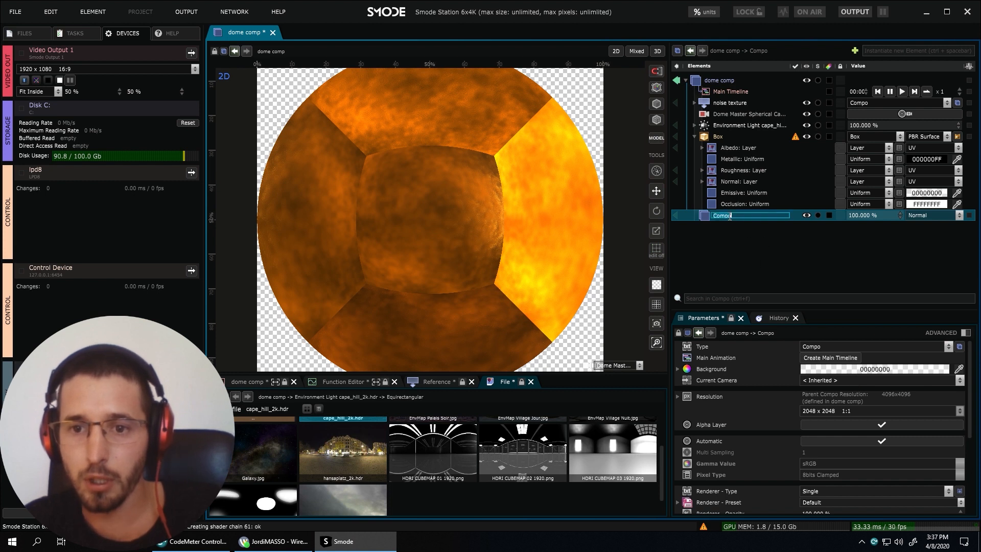
pyautogui.write('ao')
pyautogui.press('Return')
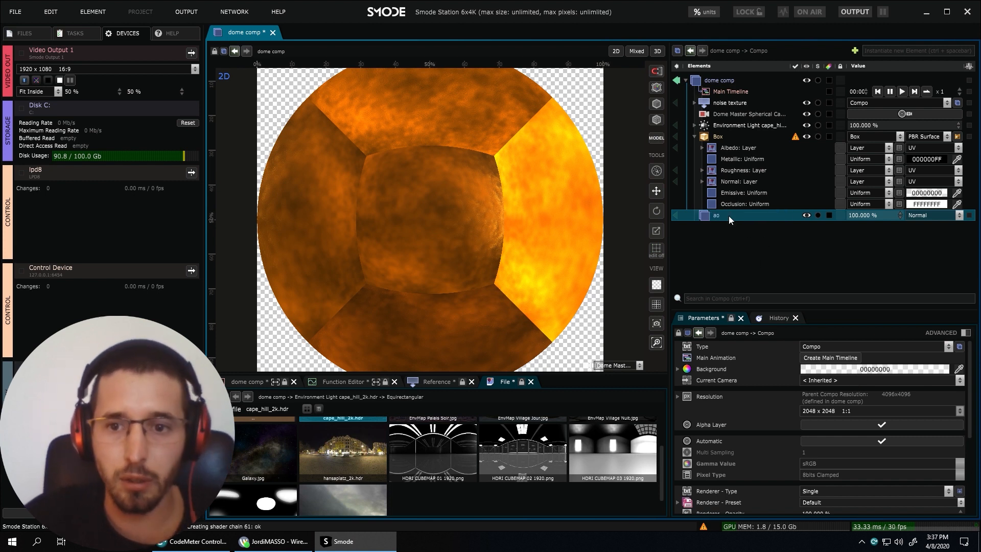
pyautogui.rightClick(729, 216)
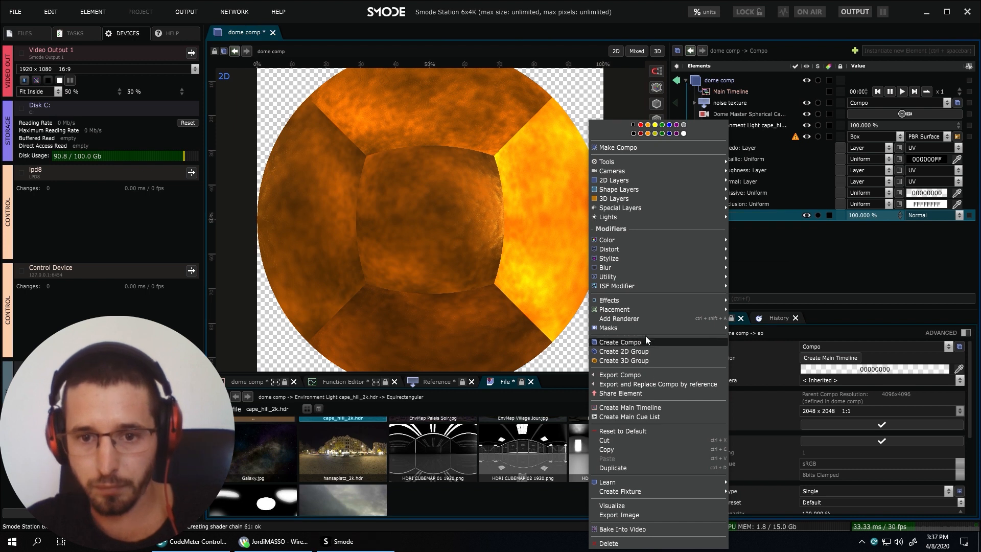
pyautogui.click(640, 393)
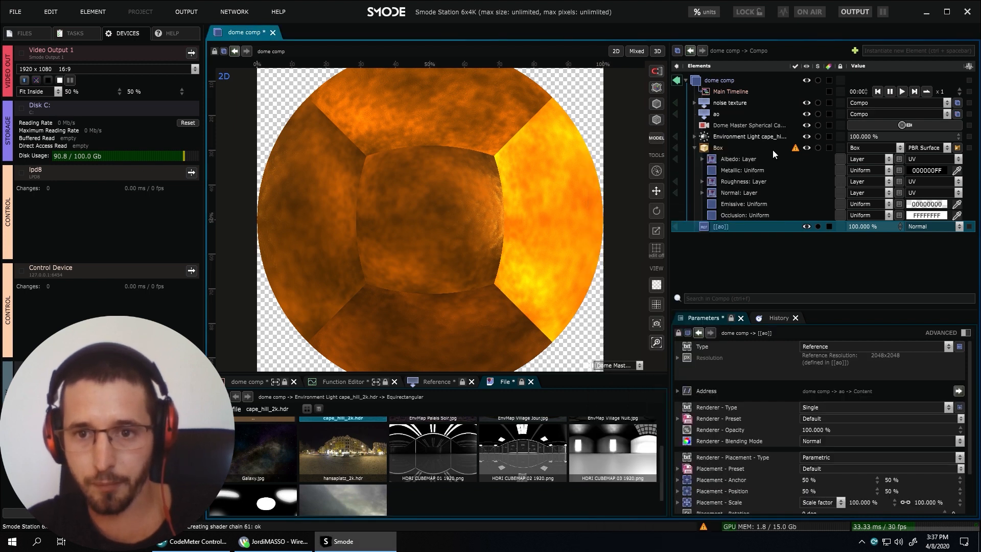
pyautogui.click(752, 114)
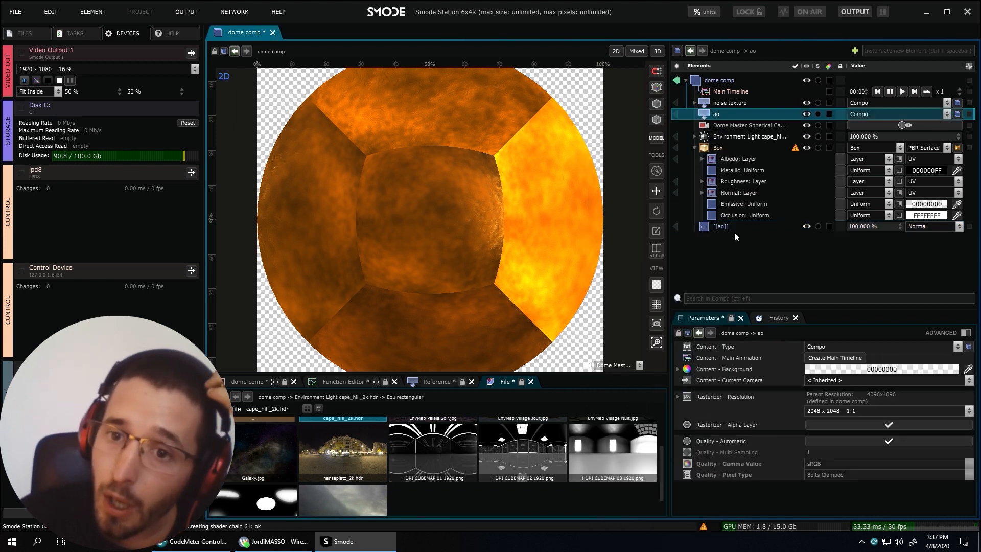
# Change the Box's Occlusion channel type to Layer.
pyautogui.click(805, 215)
pyautogui.click(861, 216)
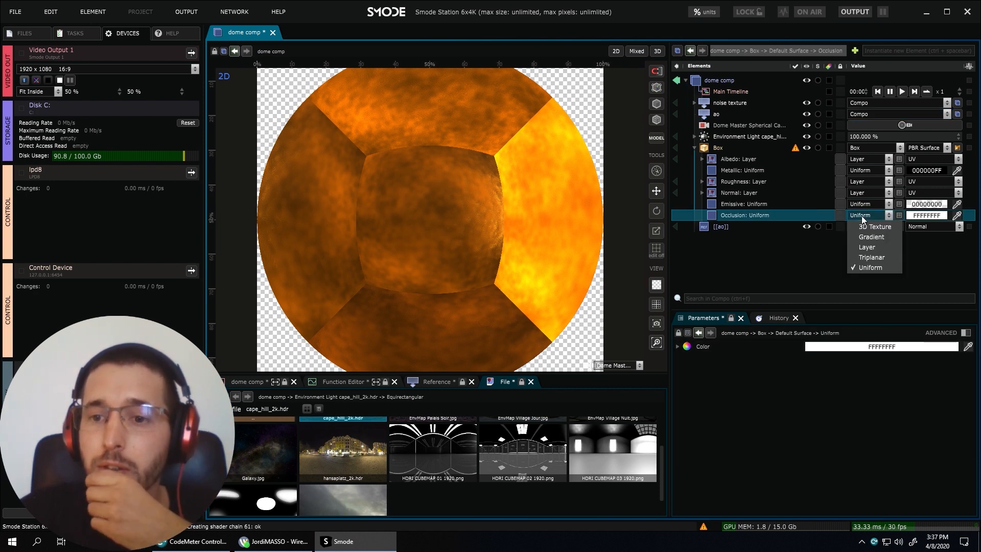
pyautogui.click(867, 247)
# Delete the loose ao reference layer from the dome comp and assign the shared ao compo to the Occlusion channel's layer.
pyautogui.click(719, 229)
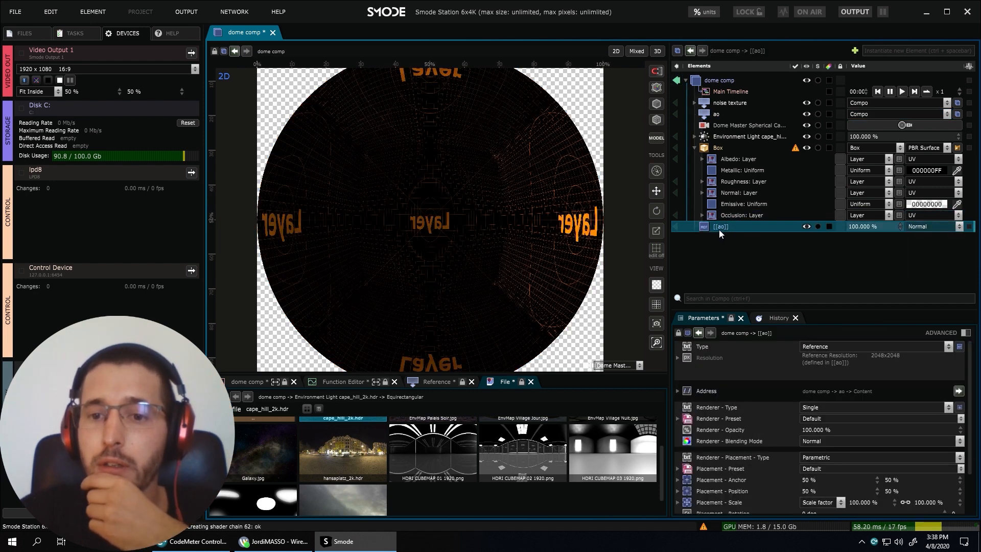
pyautogui.press('Delete')
pyautogui.press('Return')
pyautogui.click(702, 216)
pyautogui.moveTo(714, 116); pyautogui.dragTo(759, 226)
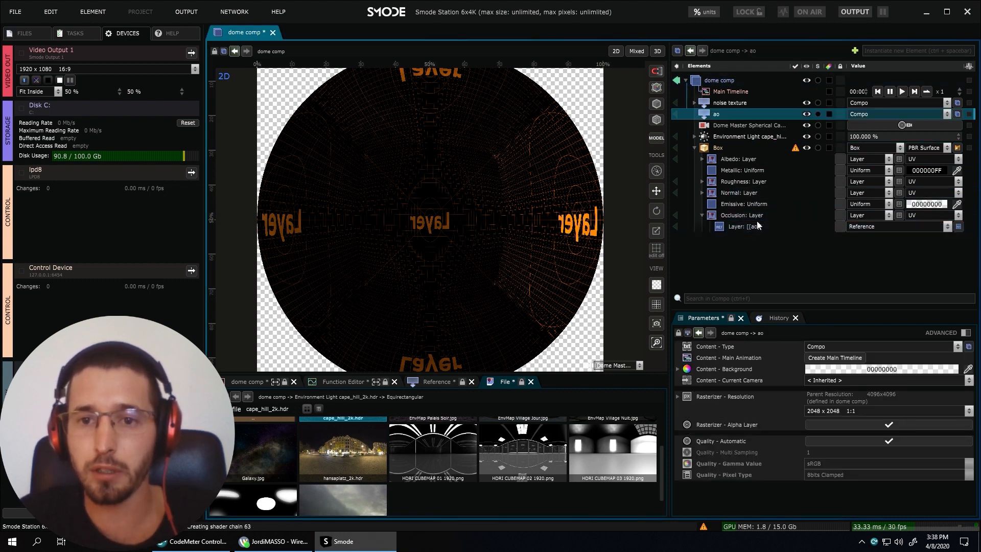
# Add a Uniform 2D layer inside the shared ao compo.
pyautogui.rightClick(717, 118)
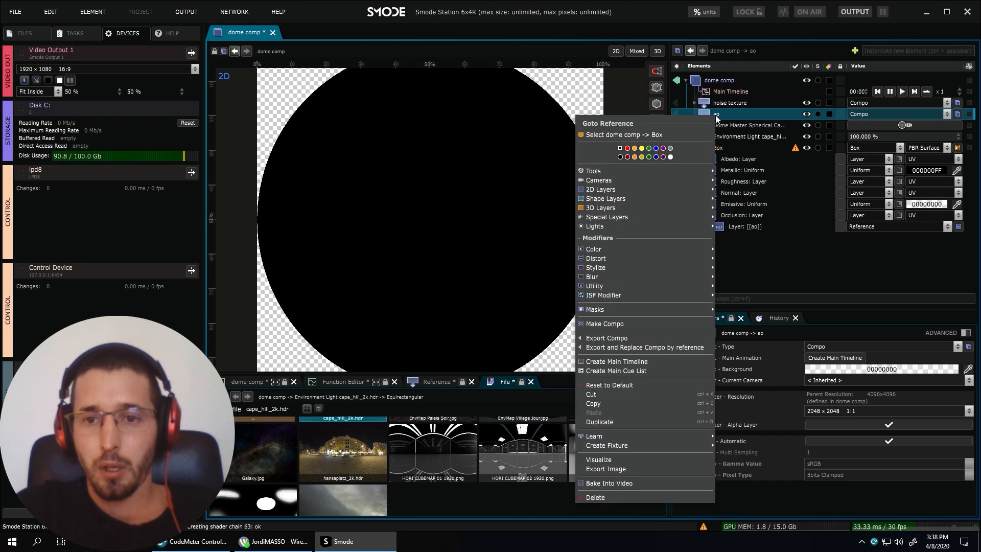
pyautogui.moveTo(637, 189)
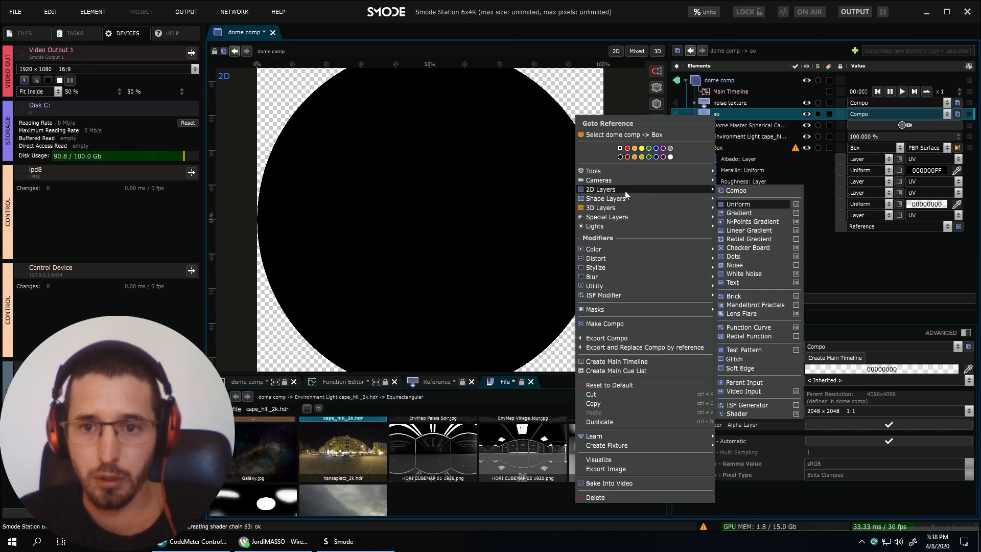
pyautogui.click(737, 205)
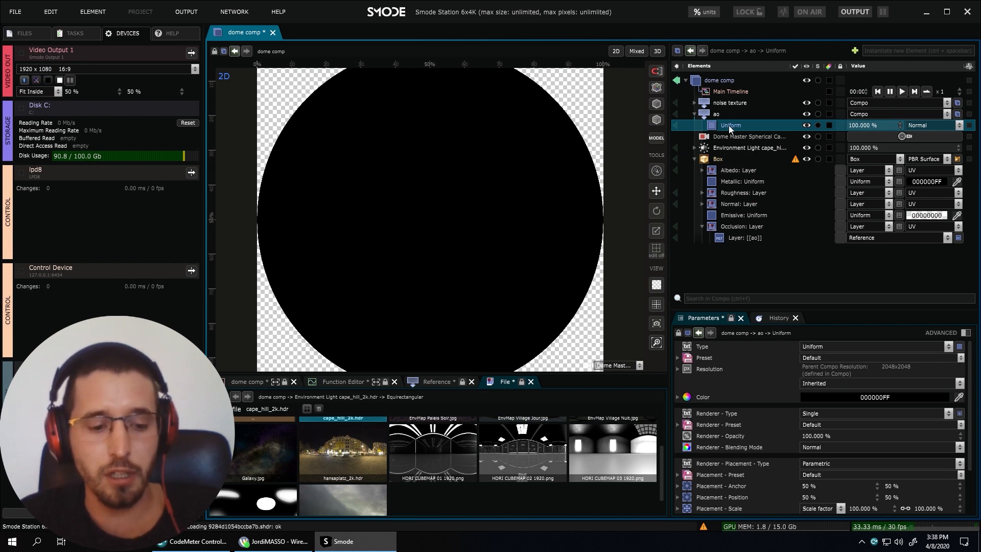
# Duplicate the ao compo's Uniform layer and set the copy's color to white FFFFFFFF.
pyautogui.hotkey('ctrl', 'd')
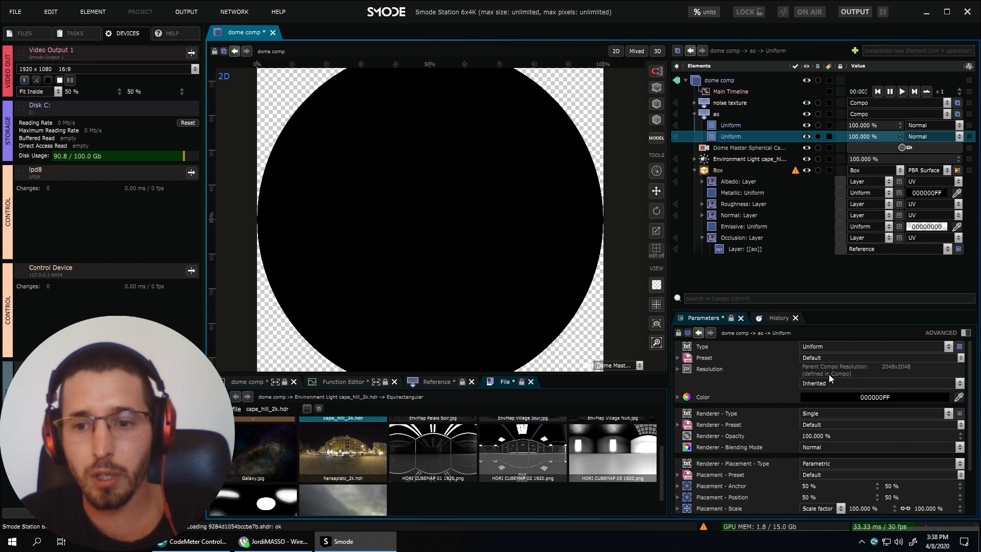
pyautogui.click(833, 395)
pyautogui.moveTo(815, 413); pyautogui.dragTo(790, 405)
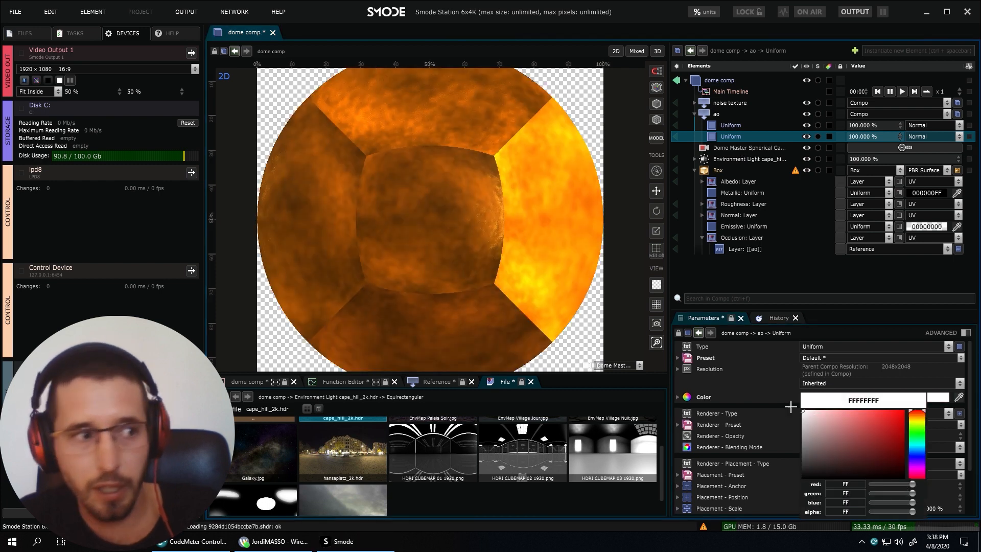
# Add a Placement Mask to the white Uniform layer in the ao compo and set its feather to 32 %.
pyautogui.click(725, 135)
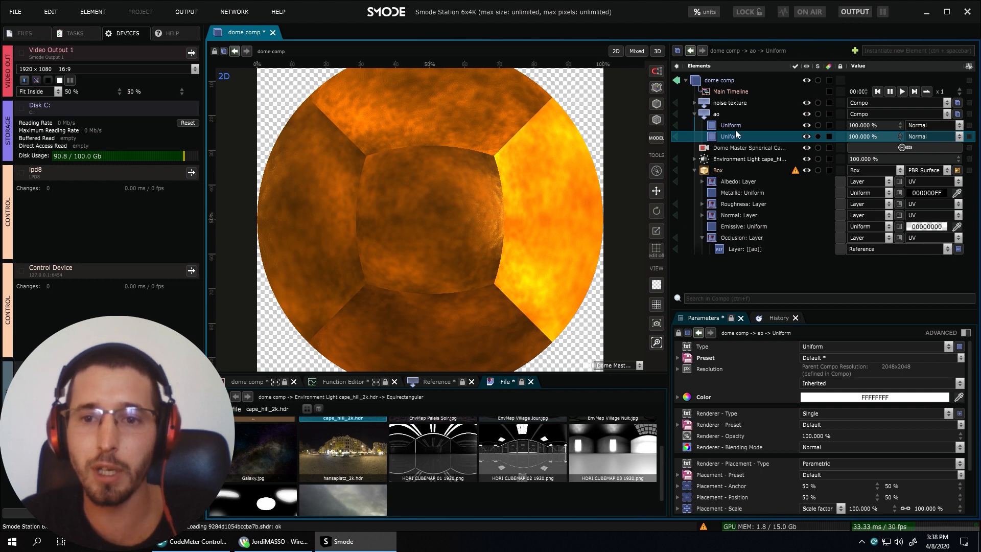
pyautogui.rightClick(729, 134)
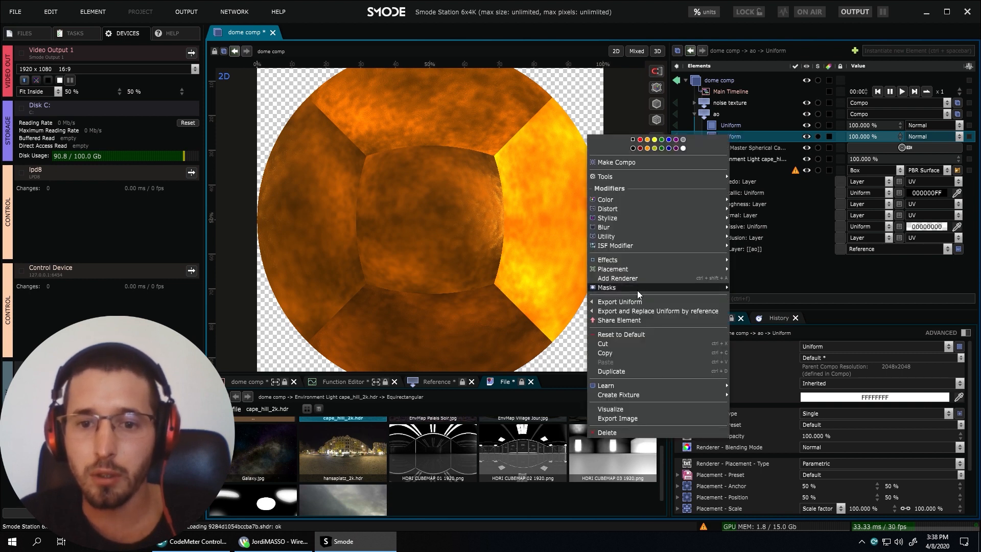
pyautogui.moveTo(637, 290)
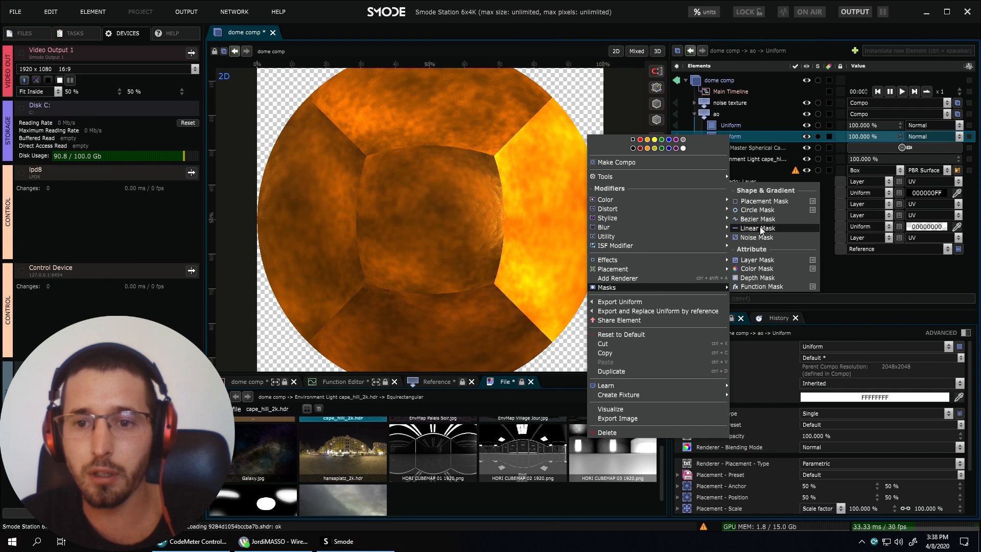
pyautogui.click(758, 201)
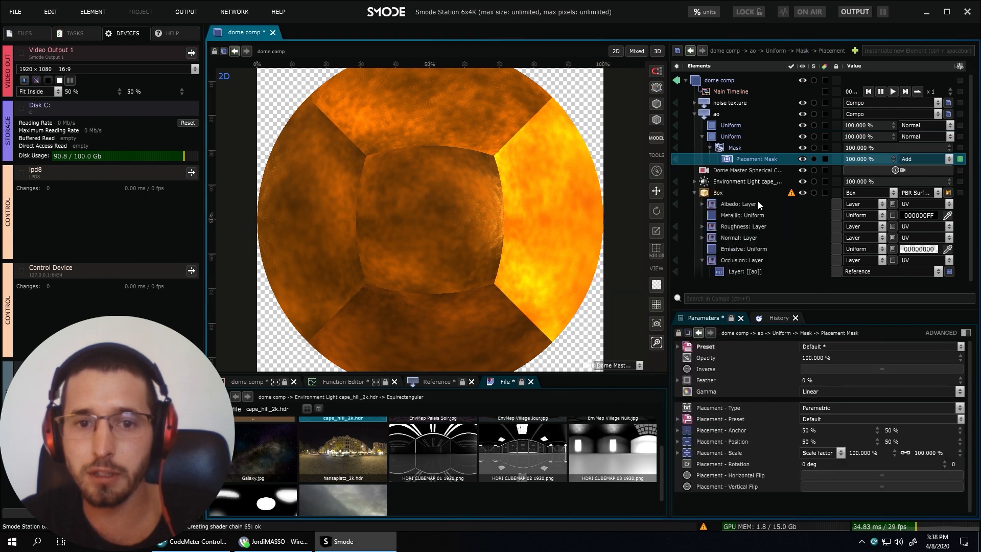
pyautogui.moveTo(830, 380)
pyautogui.mouseDown()
pyautogui.moveTo(830, 329)
pyautogui.moveTo(831, 375)
pyautogui.moveTo(831, 351)
pyautogui.moveTo(831, 364)
pyautogui.mouseUp()
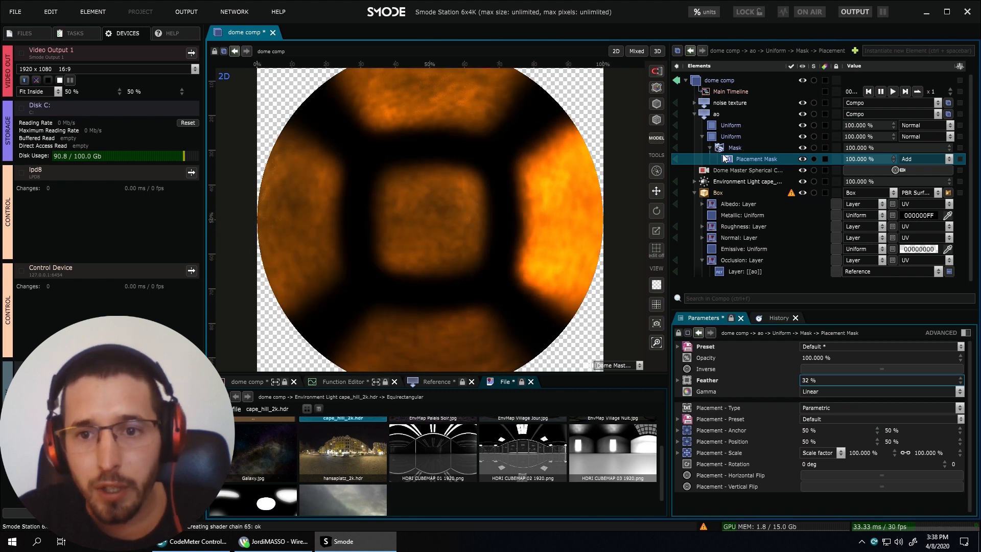
# Set the color of the ao compo's black Uniform layer to dark gray 5D5D5DFF.
pyautogui.click(734, 127)
pyautogui.click(836, 400)
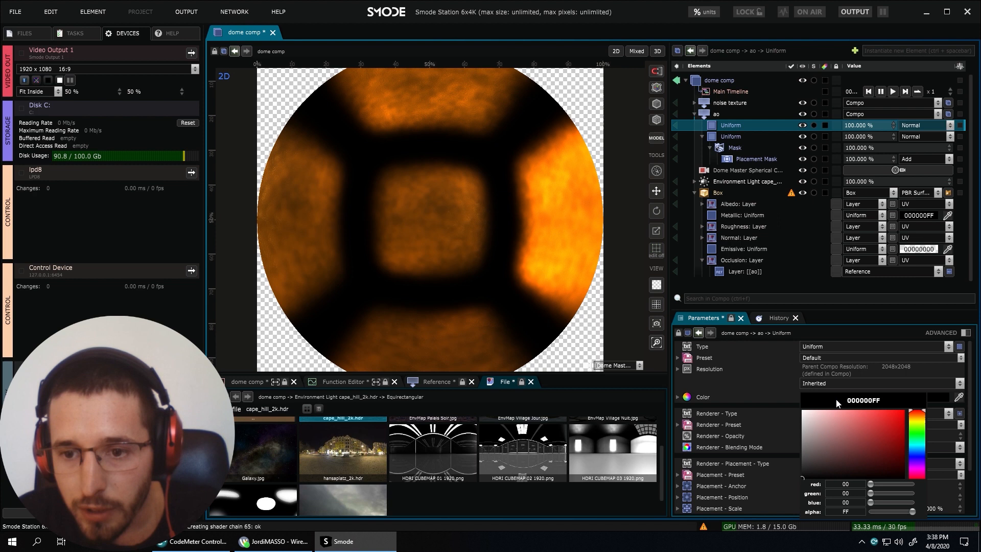
pyautogui.click(799, 442)
pyautogui.moveTo(799, 442); pyautogui.dragTo(790, 453)
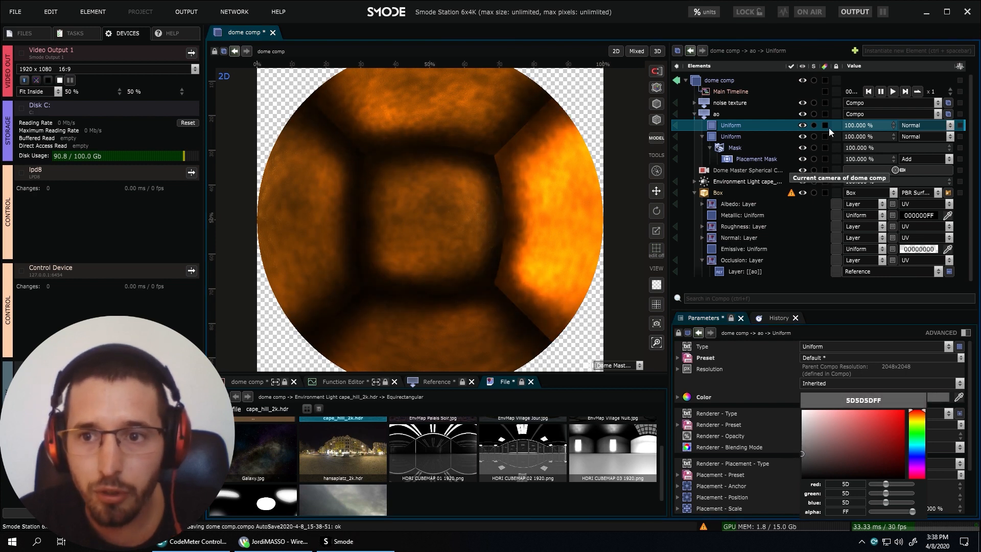
# Set the Placement Mask's scale to 135 % and its feather to 35 %.
pyautogui.click(756, 156)
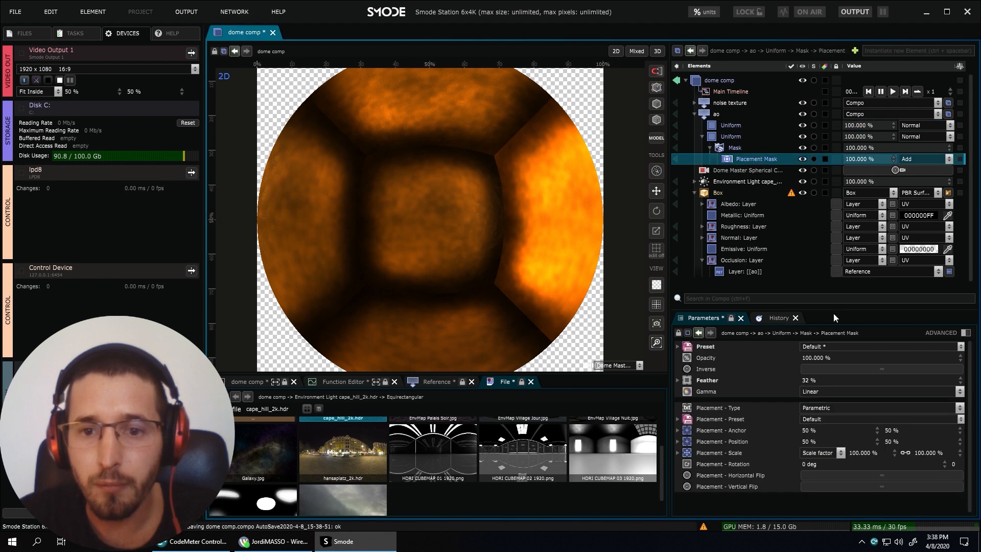
pyautogui.moveTo(915, 452); pyautogui.dragTo(914, 434)
pyautogui.moveTo(809, 382)
pyautogui.mouseDown()
pyautogui.moveTo(808, 369)
pyautogui.moveTo(808, 398)
pyautogui.mouseUp()
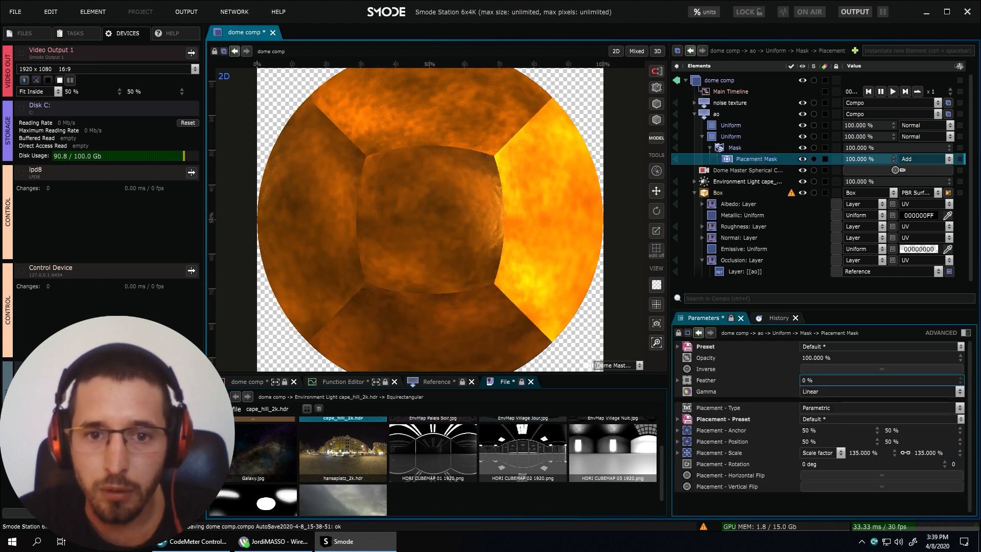
pyautogui.moveTo(808, 384); pyautogui.dragTo(808, 364)
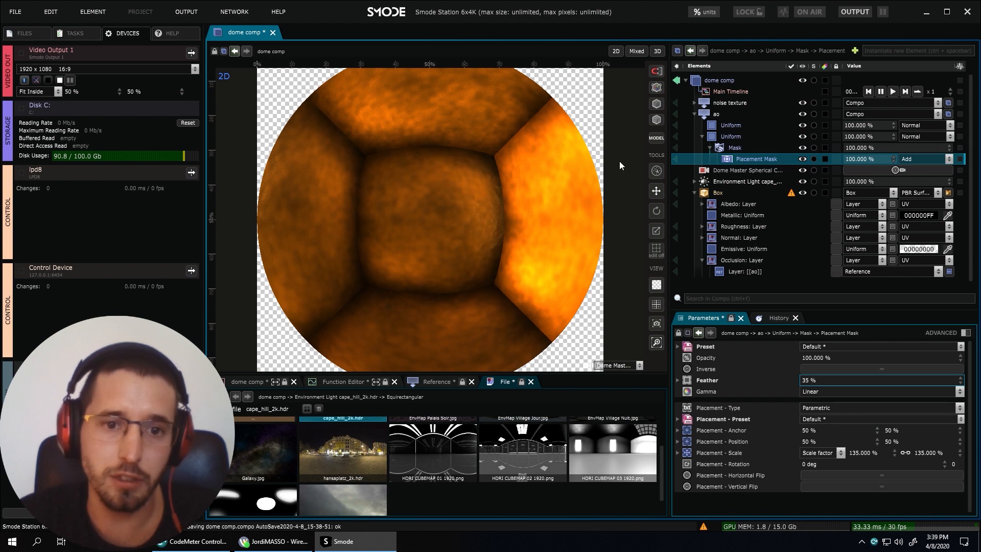
pyautogui.scroll(-1, 564, 222)
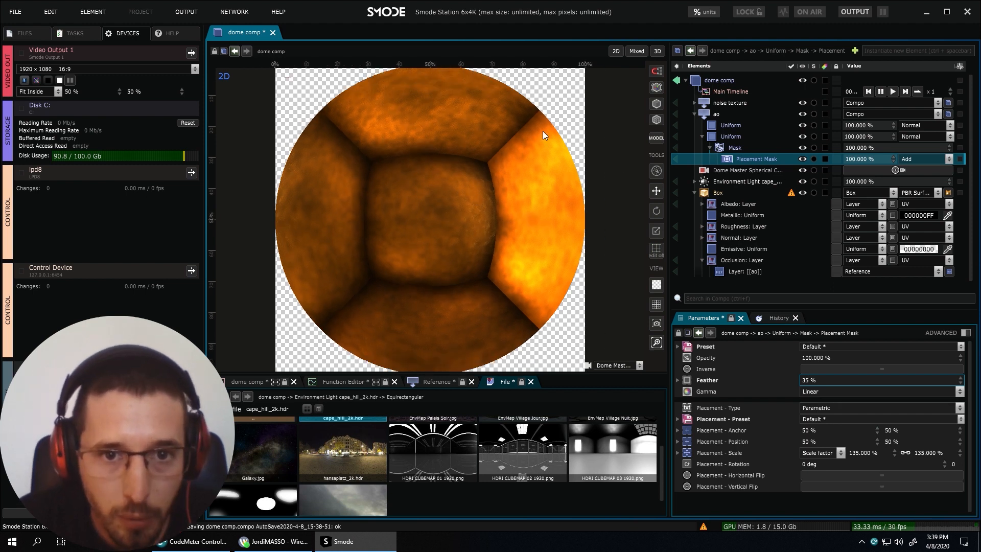
# Collapse the ao and Box elements, preview the ao compo on its own, and return to the dome comp view.
pyautogui.click(694, 115)
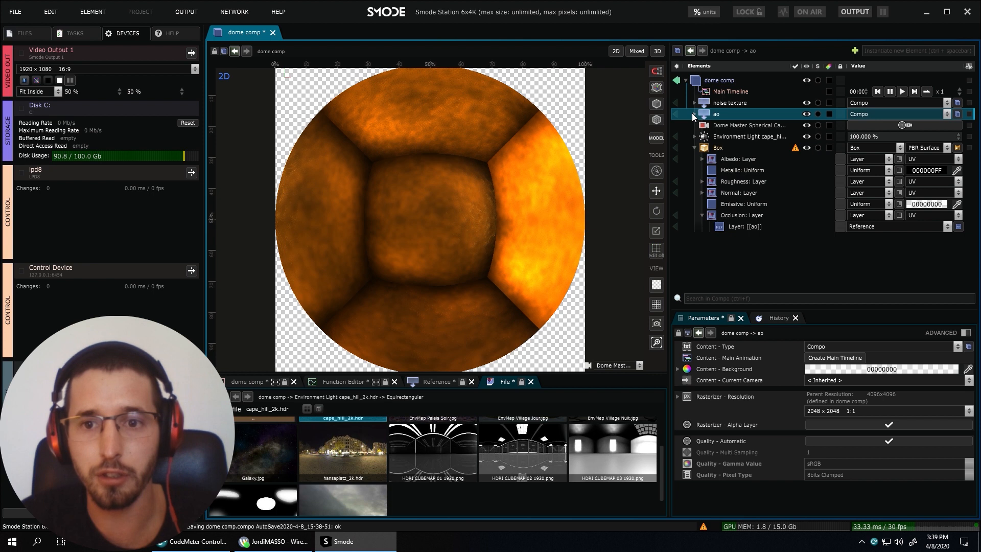
pyautogui.click(695, 147)
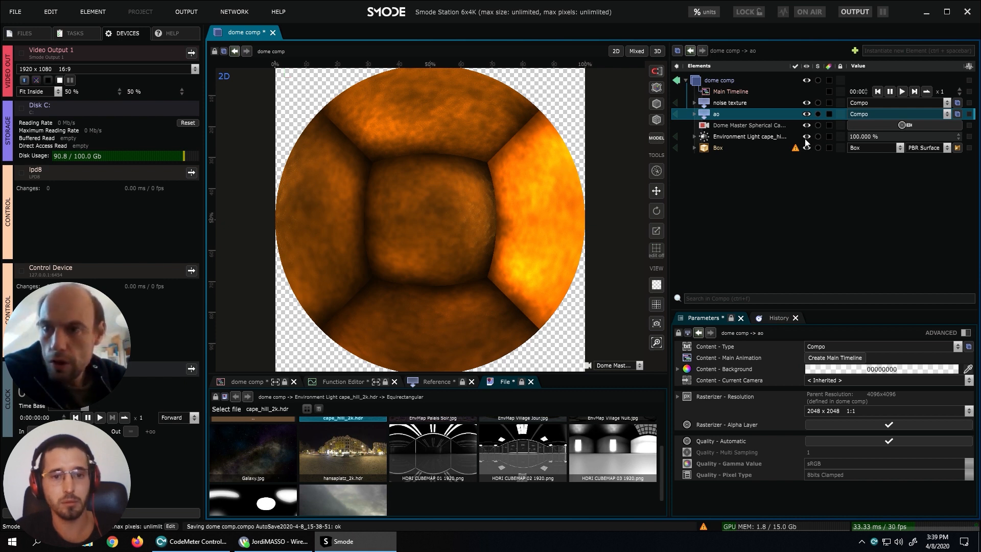
pyautogui.click(717, 137)
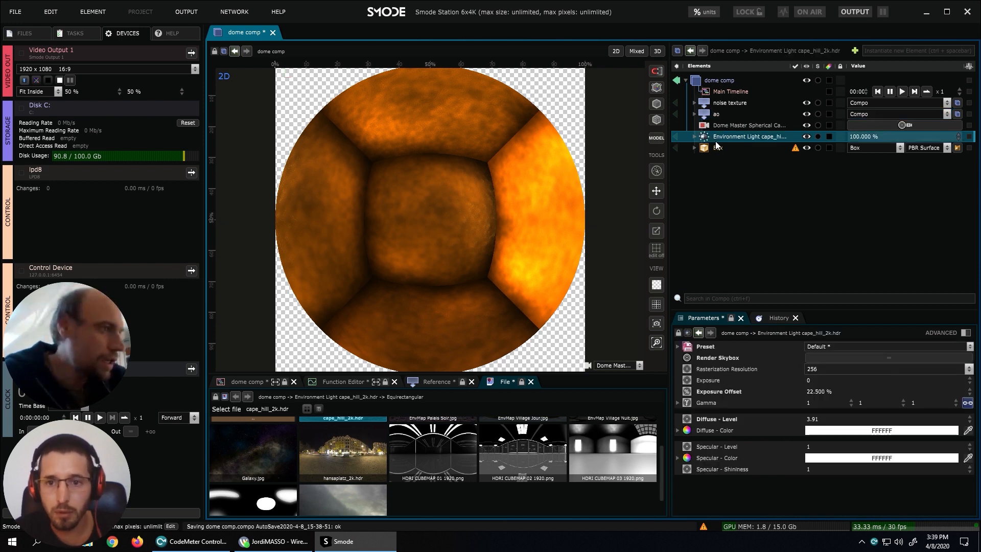
pyautogui.click(676, 113)
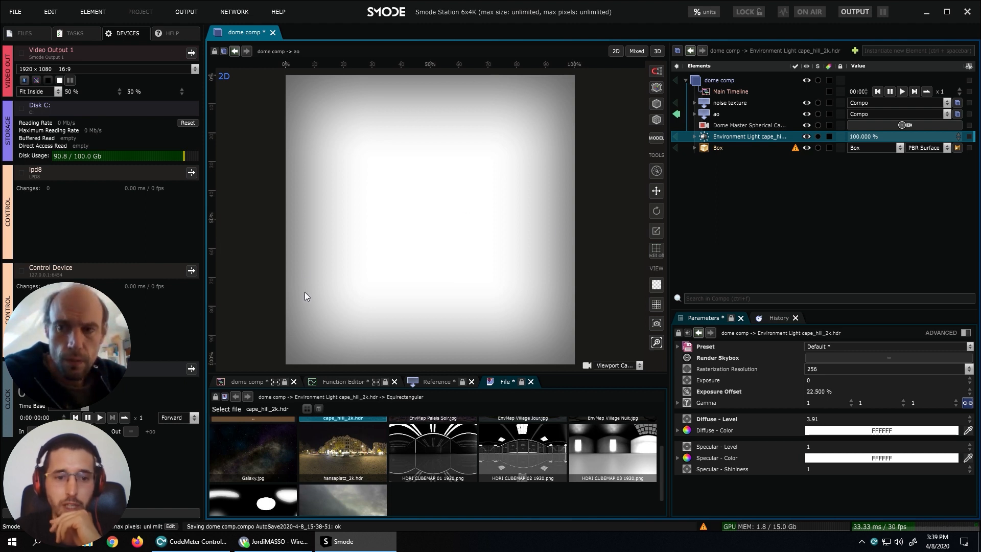
pyautogui.click(676, 115)
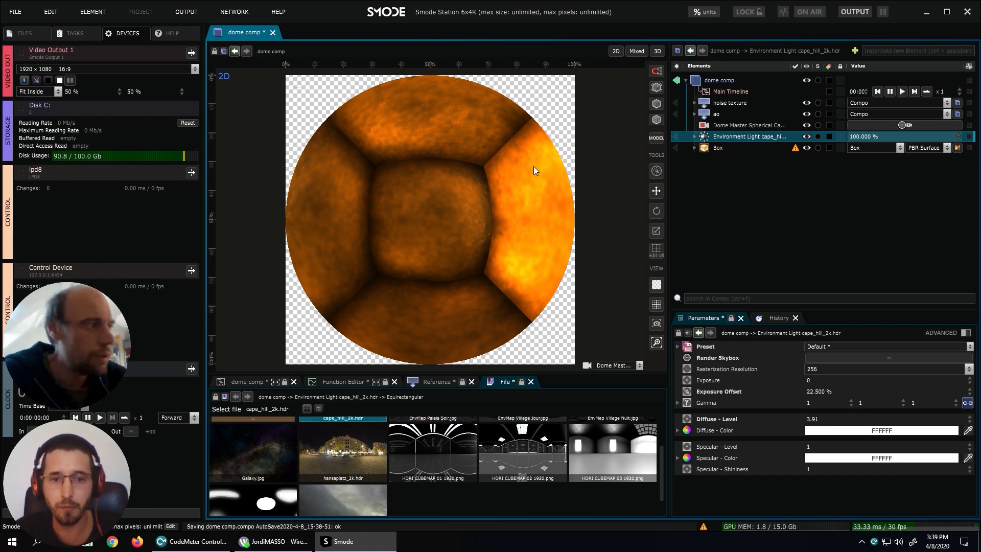
# Try hiding the ao compo and make it visible again.
pyautogui.click(694, 114)
pyautogui.click(694, 114)
pyautogui.click(807, 115)
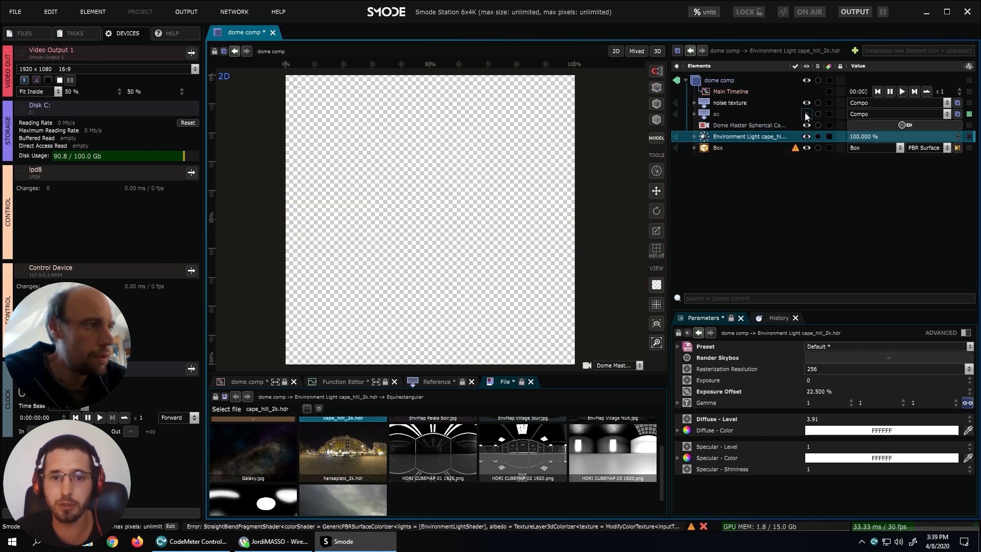
pyautogui.click(807, 115)
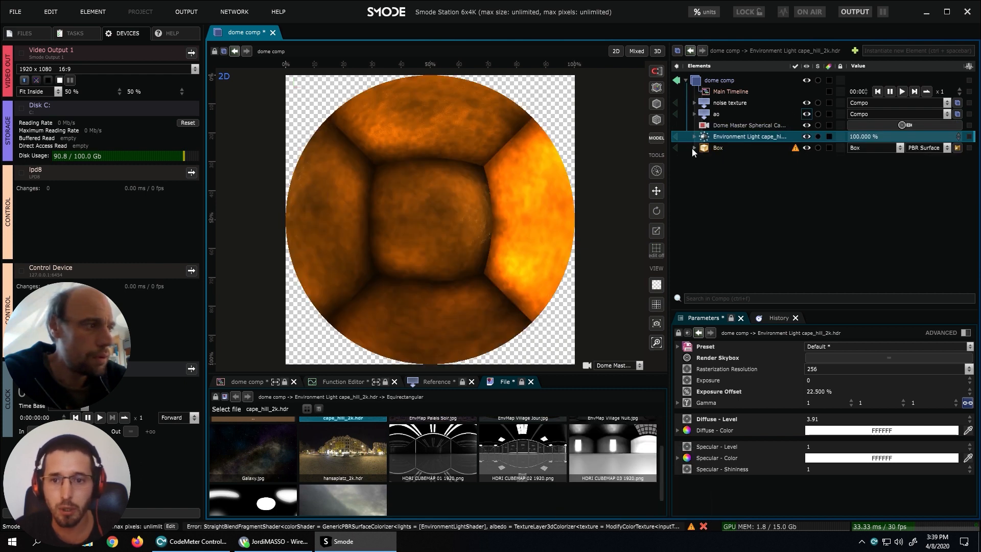
# Lighten the color of the ao compo's unmasked Uniform layer to gray 8C8C8CFF.
pyautogui.click(694, 148)
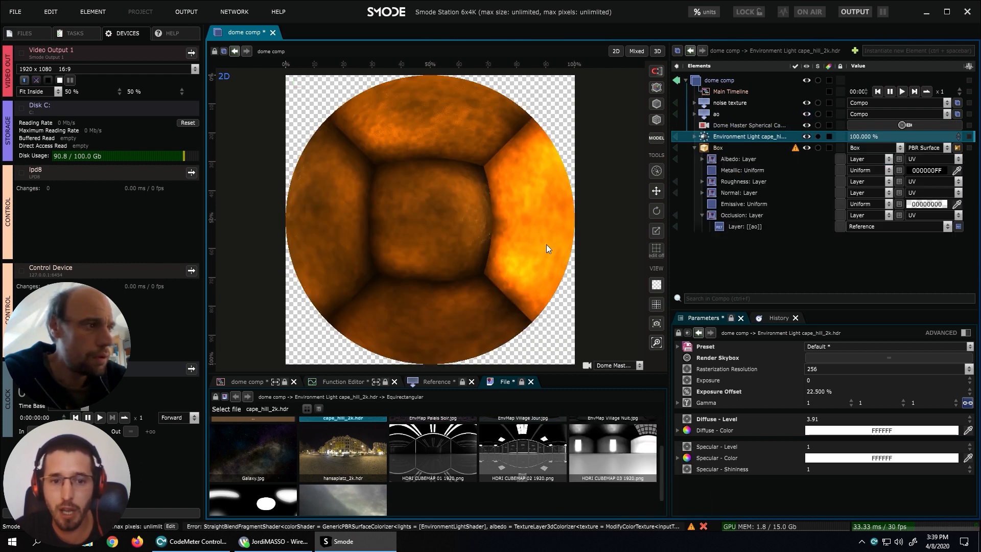
pyautogui.click(694, 116)
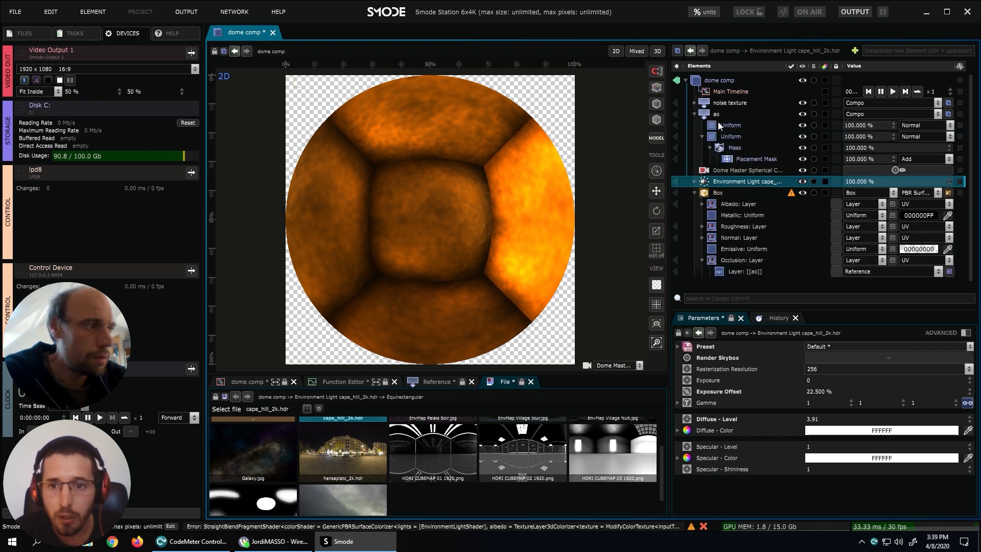
pyautogui.click(719, 124)
pyautogui.click(826, 396)
pyautogui.moveTo(801, 431); pyautogui.dragTo(793, 441)
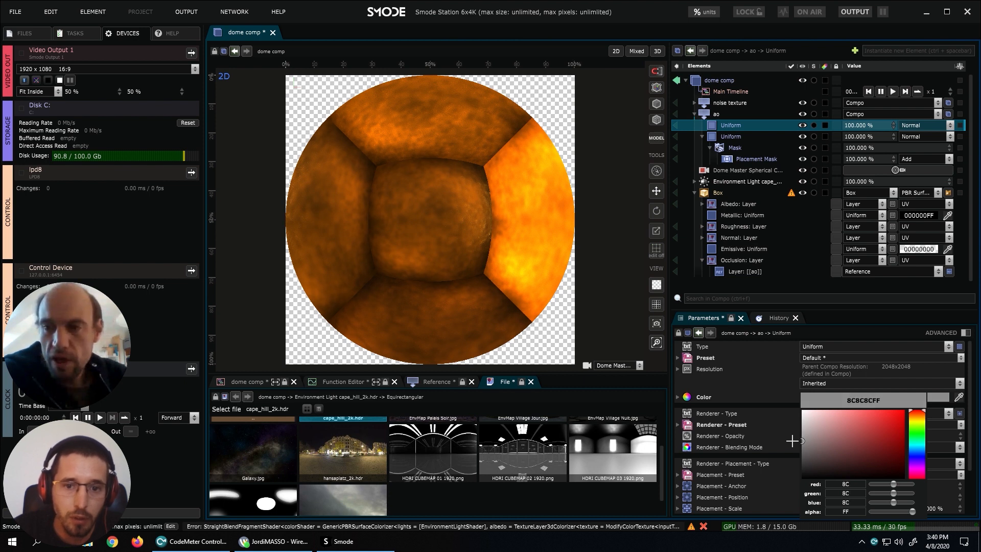
# Examine how the Box's Occlusion channel layer references the ao compo and its Uniform layers.
pyautogui.click(719, 140)
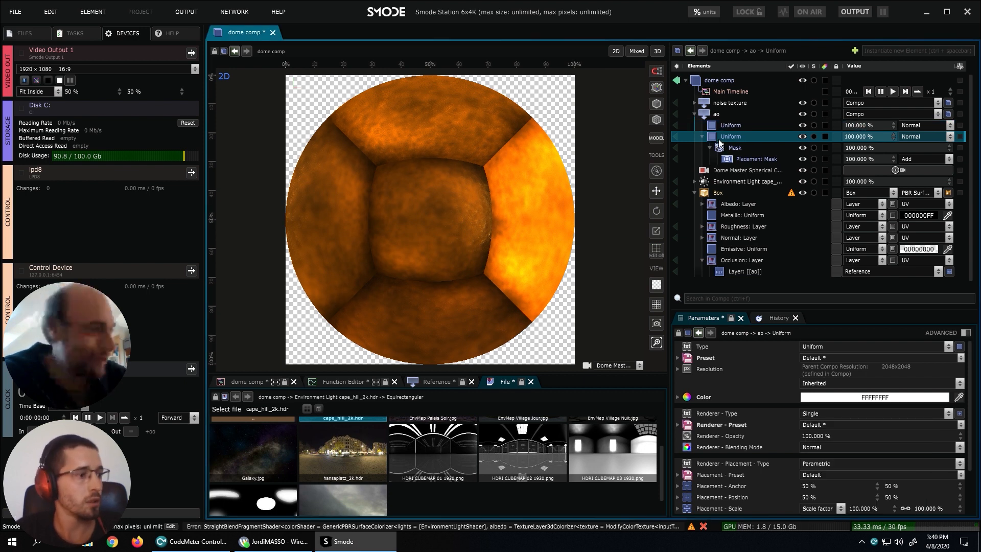
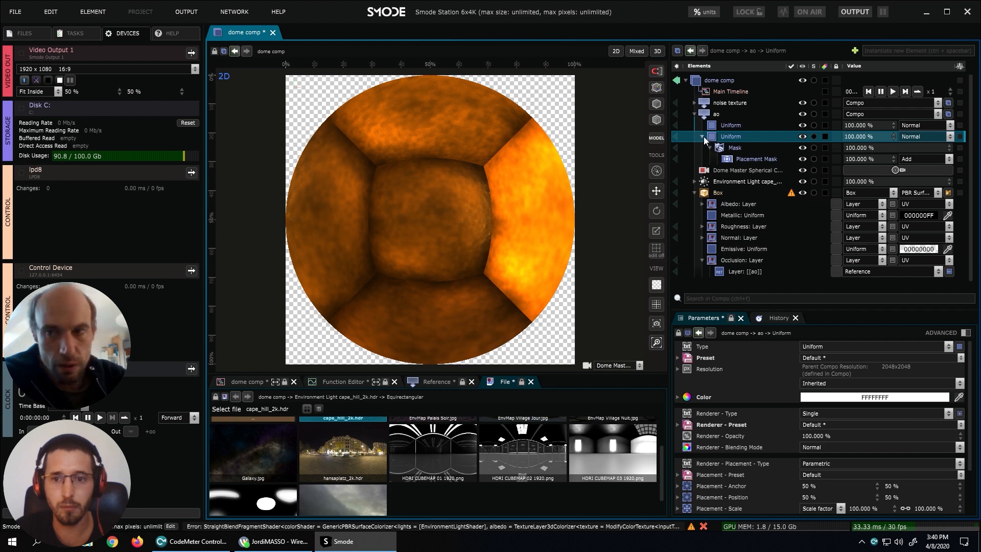
pyautogui.click(702, 137)
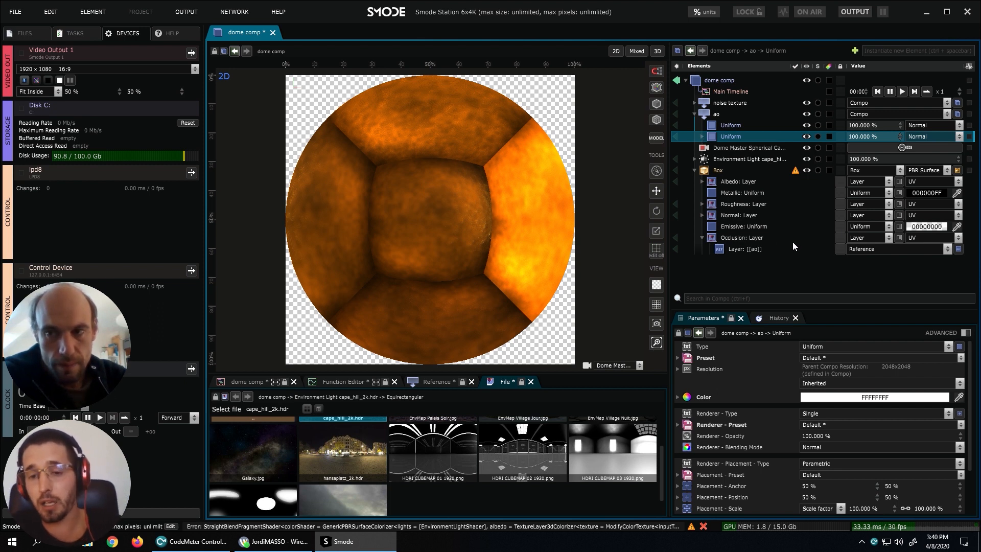
pyautogui.click(763, 240)
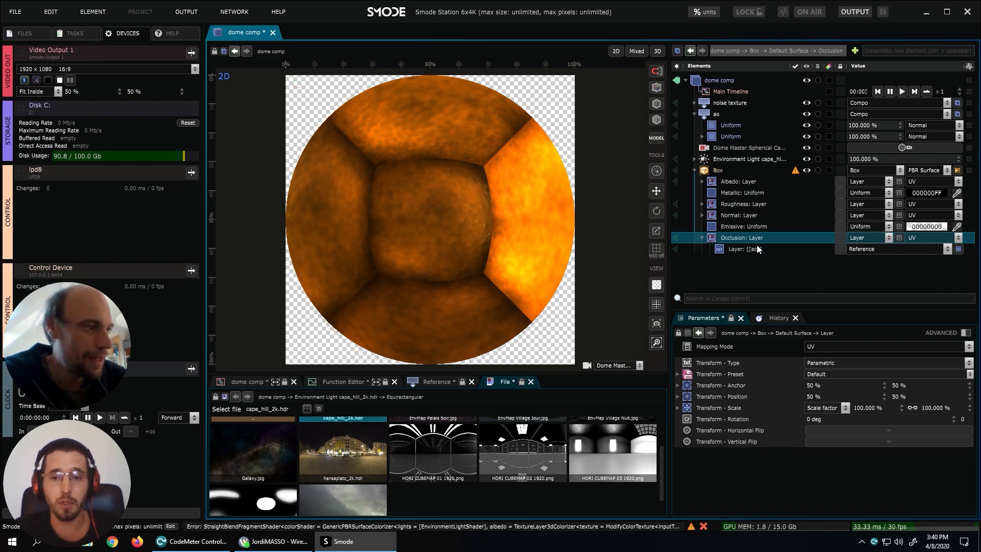
pyautogui.click(755, 249)
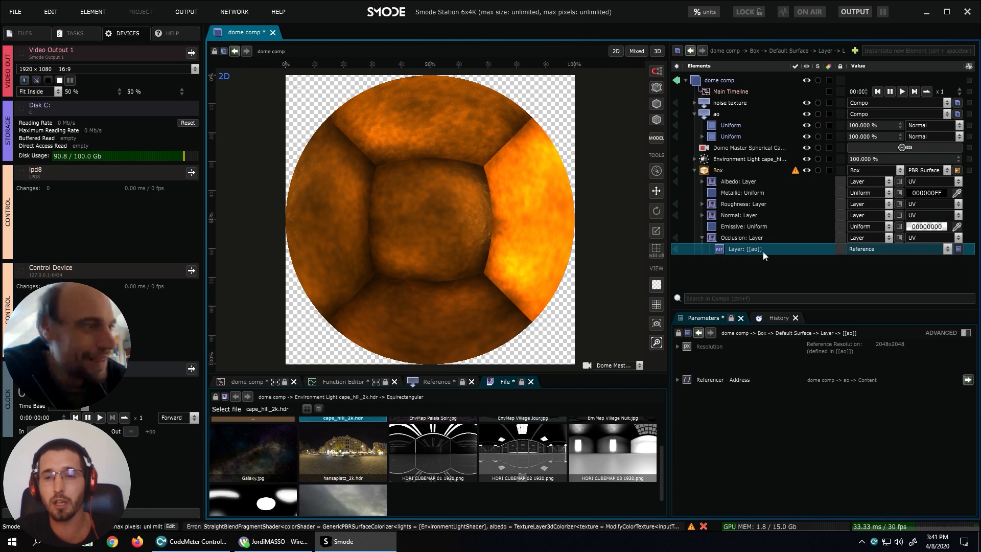
pyautogui.click(718, 113)
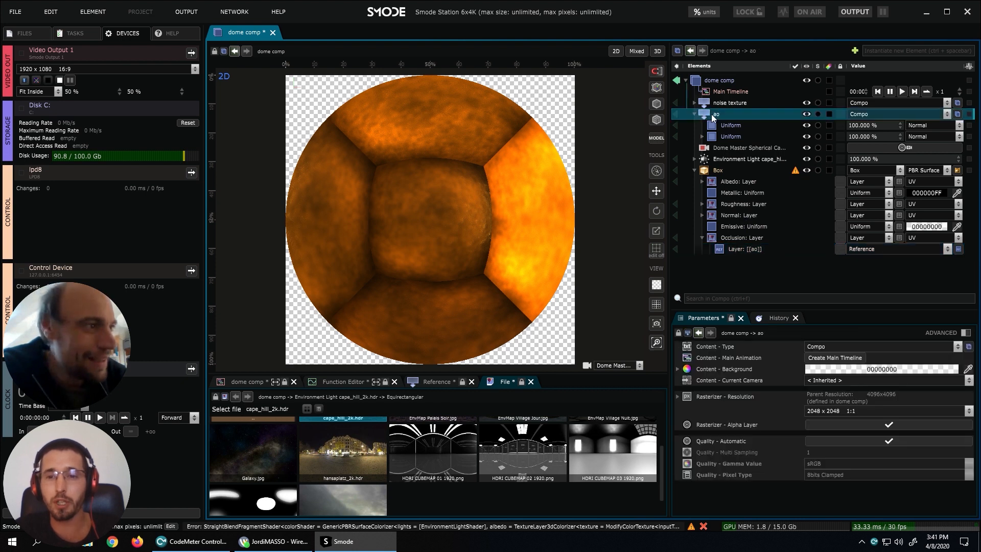
pyautogui.click(695, 114)
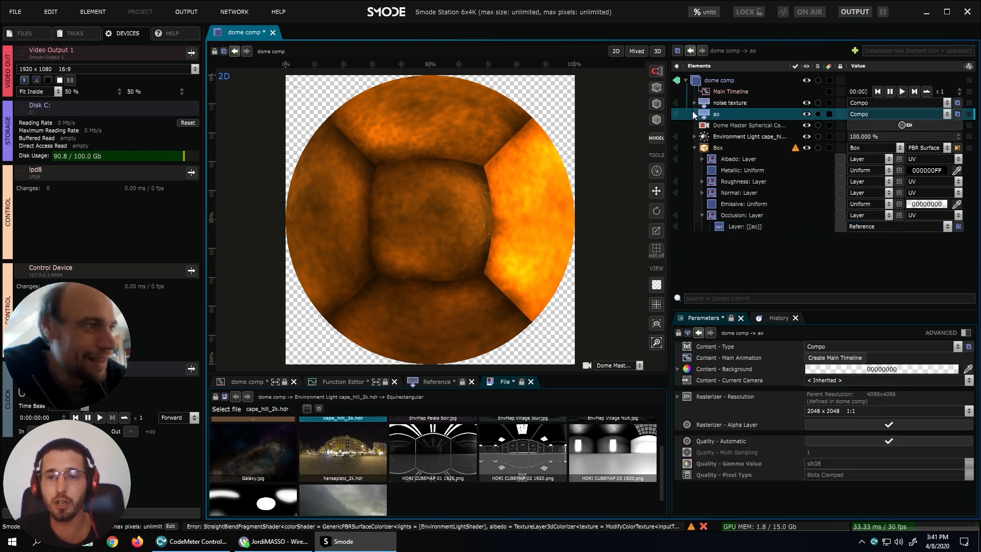
pyautogui.click(750, 226)
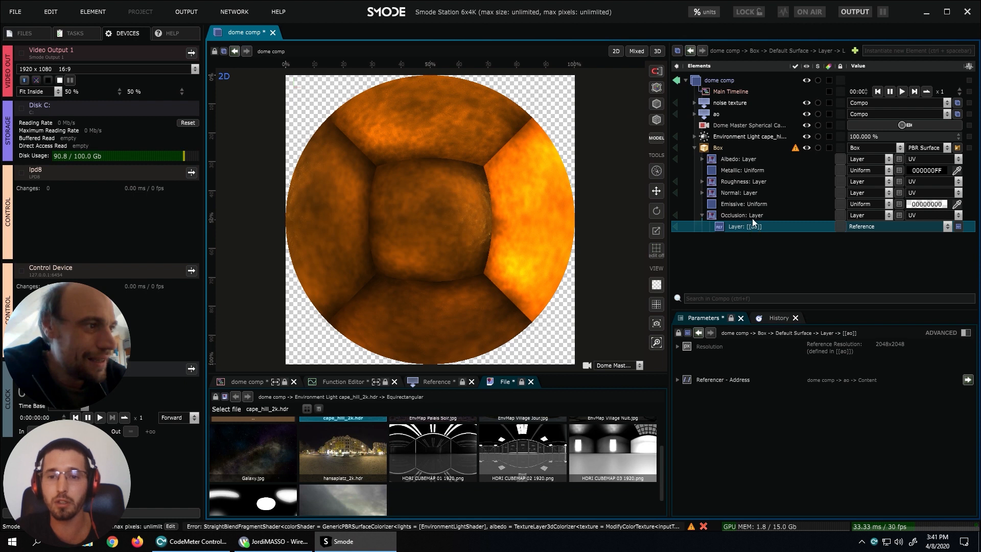
pyautogui.click(702, 215)
pyautogui.click(703, 215)
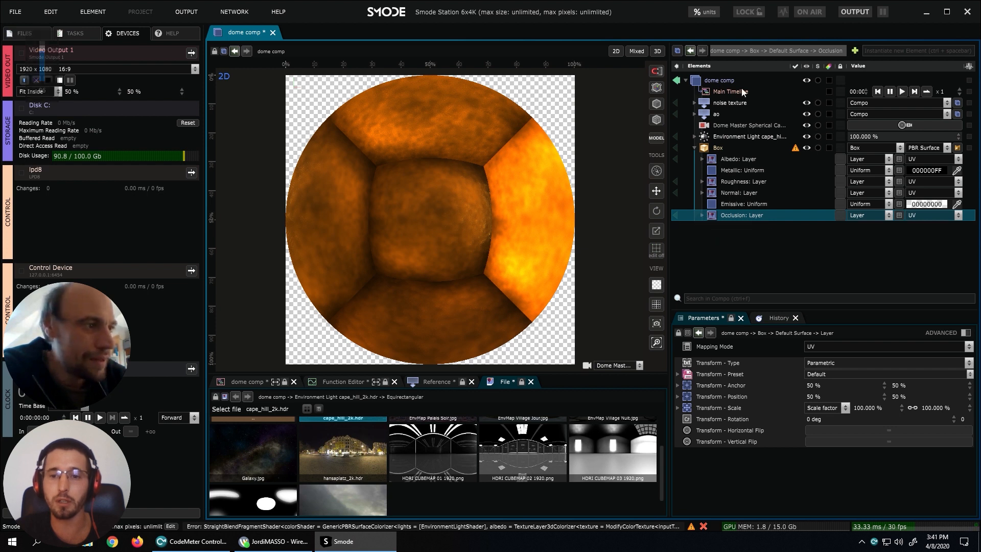
# Add a White Noise 2D layer to the ao compo, placed between its two Uniform layers.
pyautogui.click(695, 148)
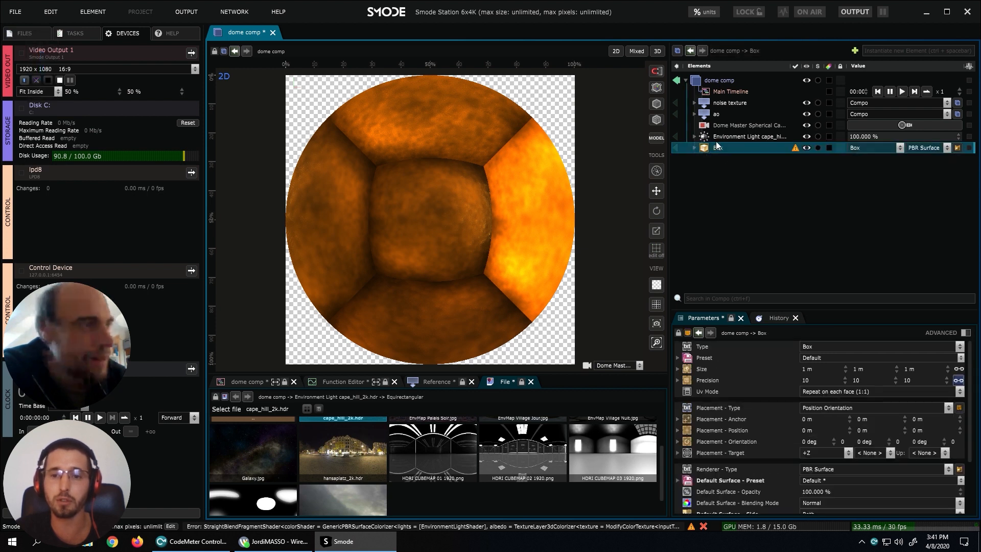
pyautogui.click(700, 114)
pyautogui.click(713, 114)
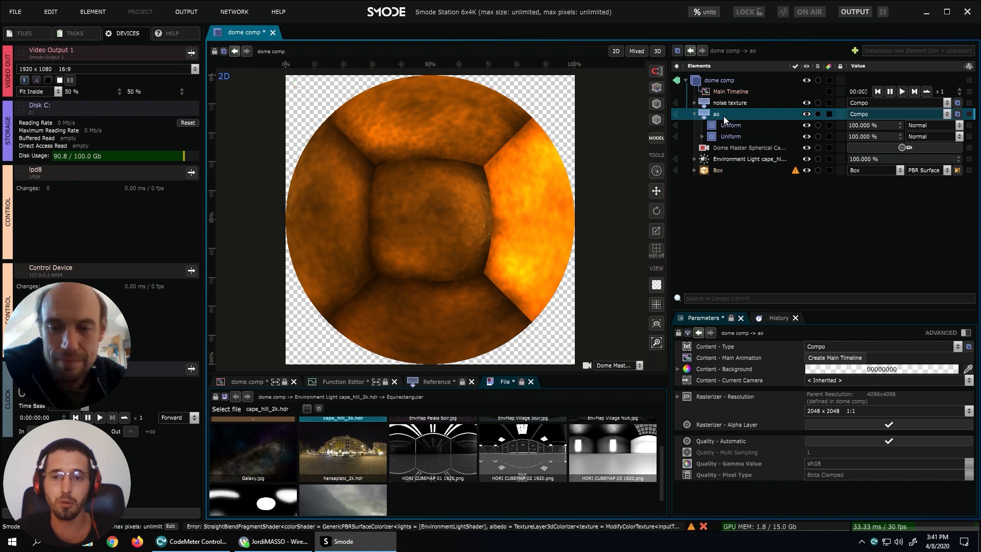
pyautogui.rightClick(724, 116)
pyautogui.moveTo(652, 192)
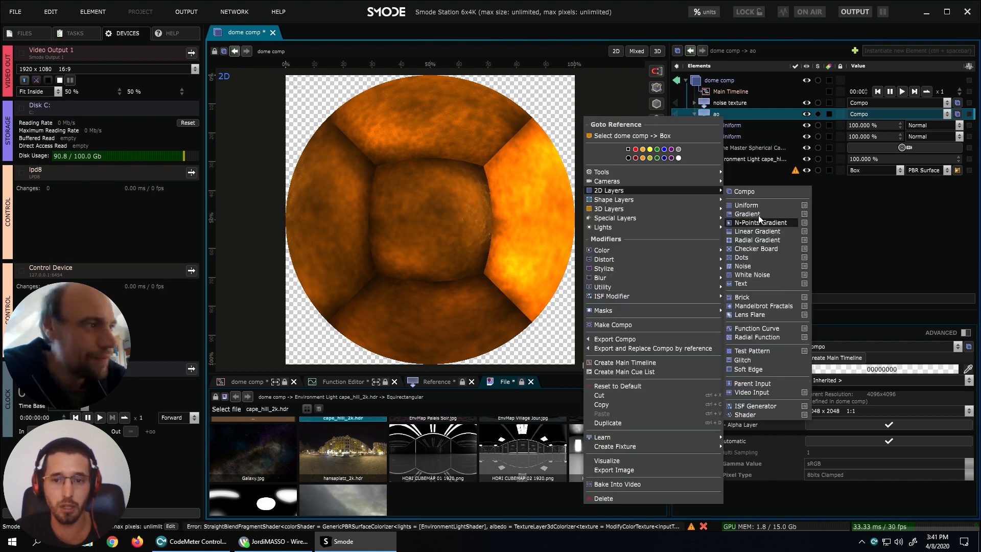
pyautogui.click(754, 276)
pyautogui.moveTo(729, 147); pyautogui.dragTo(734, 134)
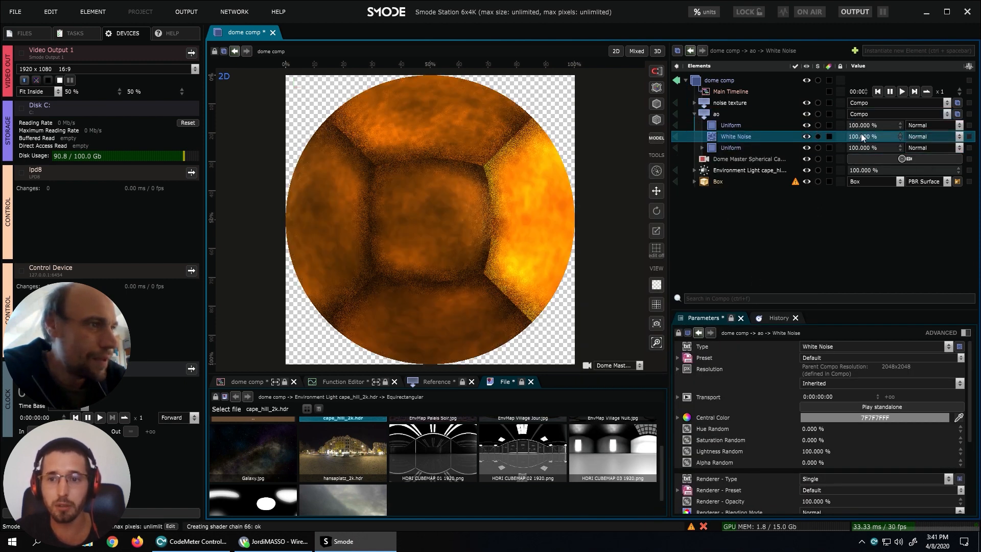
# Set the White Noise layer's opacity to 15 %.
pyautogui.moveTo(862, 136); pyautogui.dragTo(830, 137)
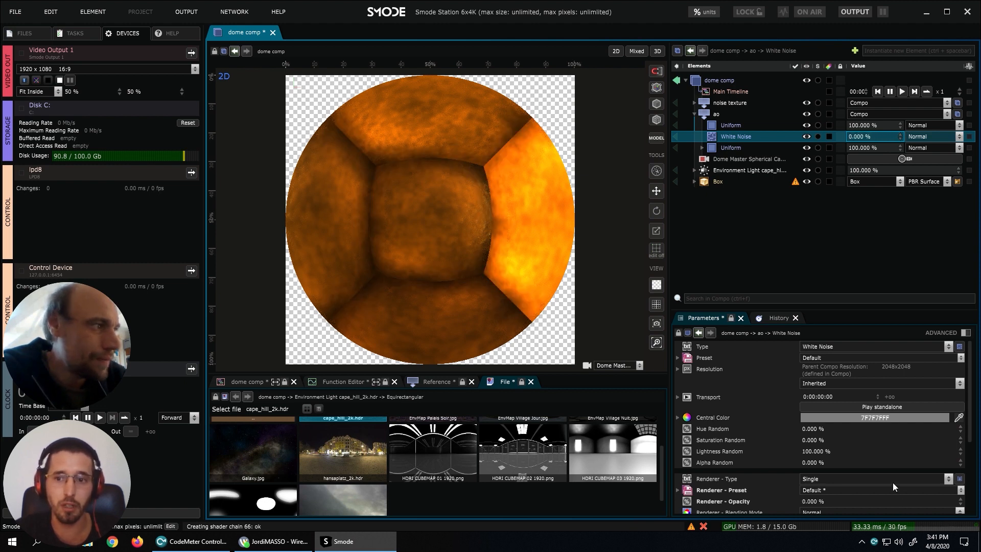
pyautogui.doubleClick(865, 137)
pyautogui.write('15')
pyautogui.press('Return')
pyautogui.scroll(2, 507, 270)
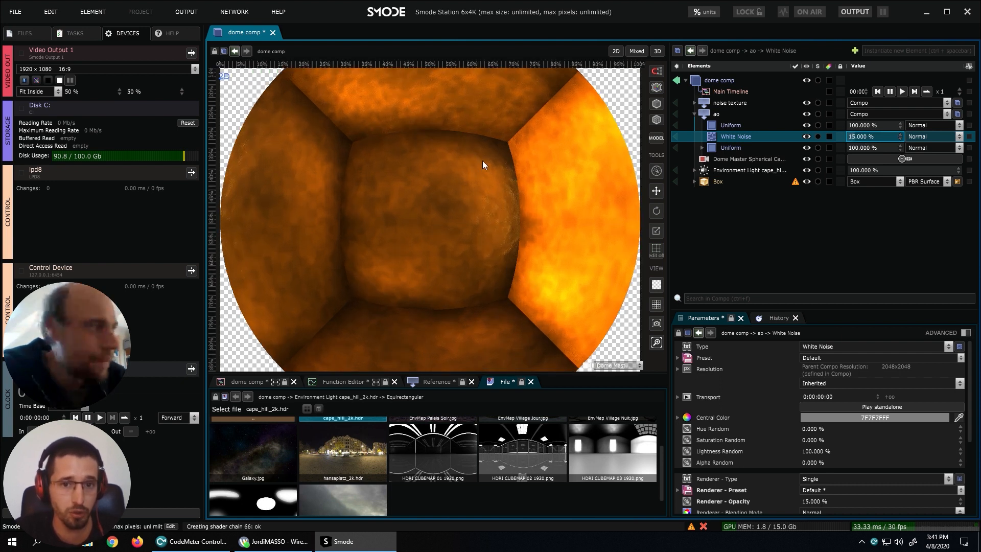
pyautogui.scroll(-1, 490, 154)
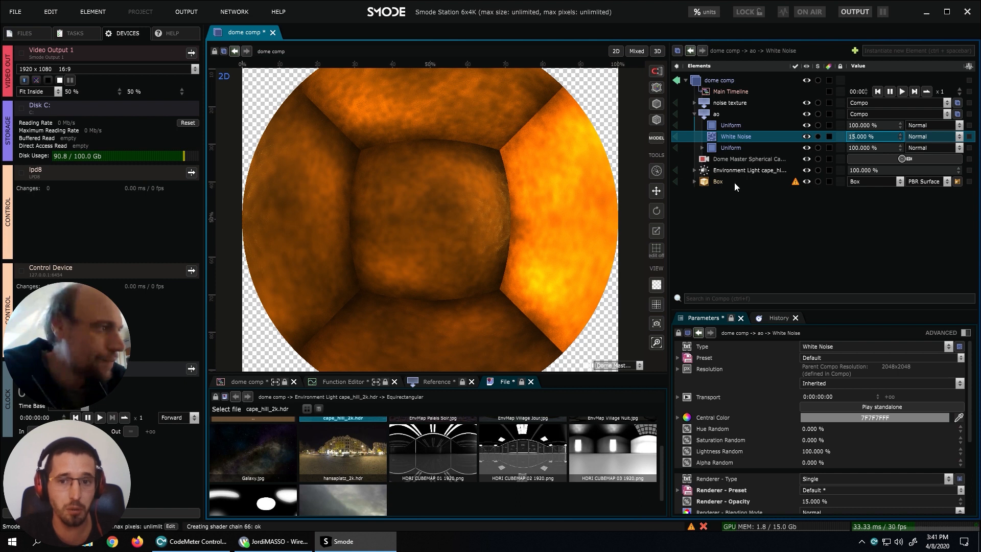
# Expand the Box's Occlusion channel to inspect its layer.
pyautogui.click(695, 181)
pyautogui.click(702, 249)
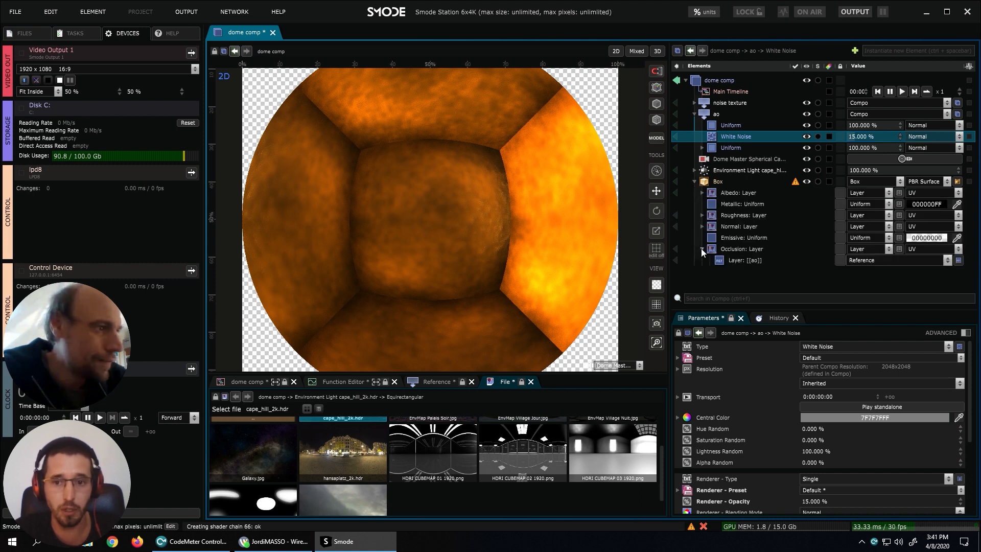
# Set the blending mode of the White Noise layer in the ao compo to Multiply.
pyautogui.click(740, 261)
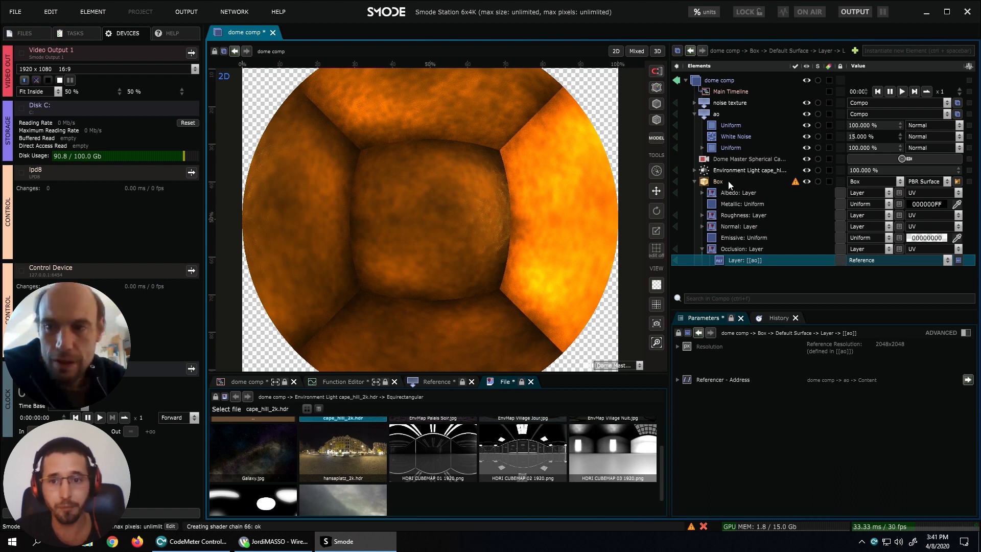
pyautogui.click(737, 138)
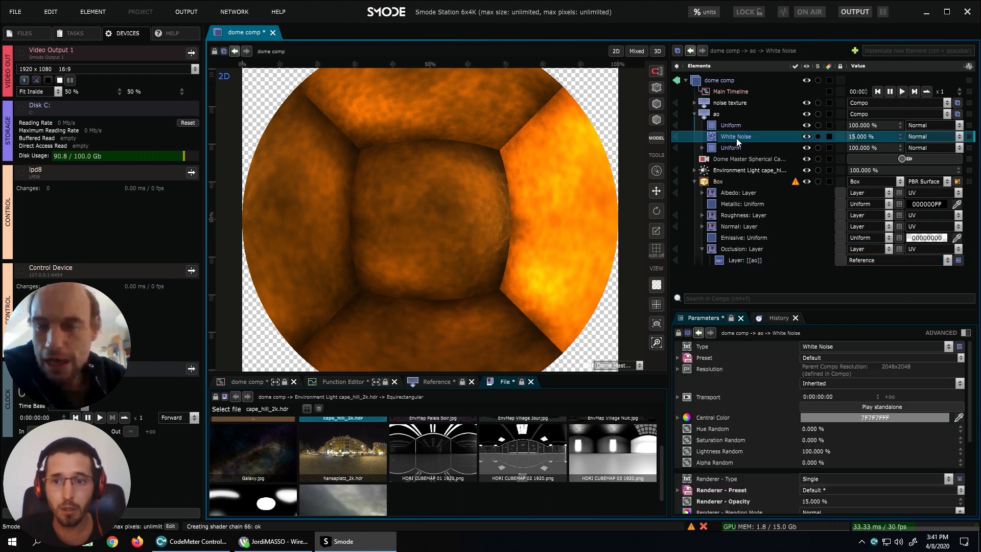
pyautogui.click(924, 138)
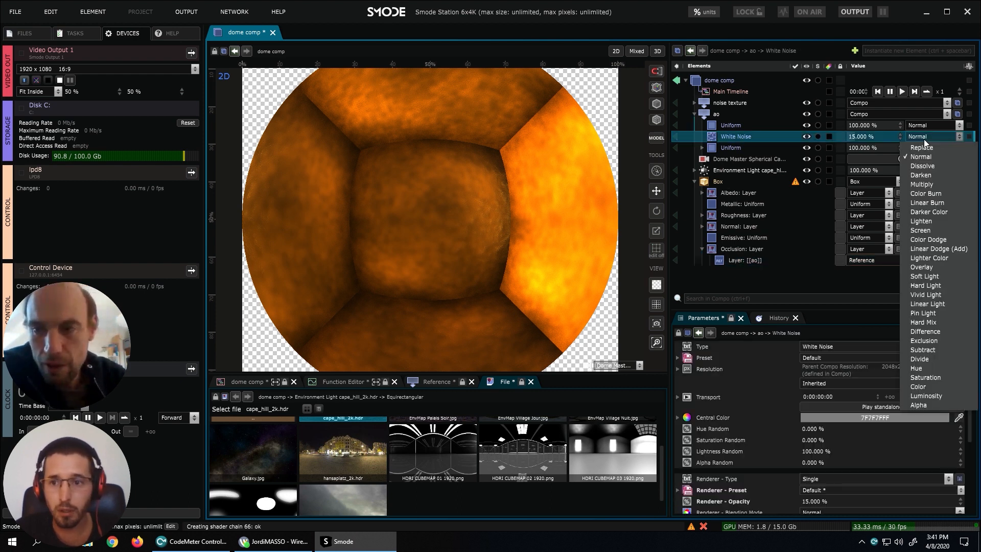
pyautogui.click(925, 185)
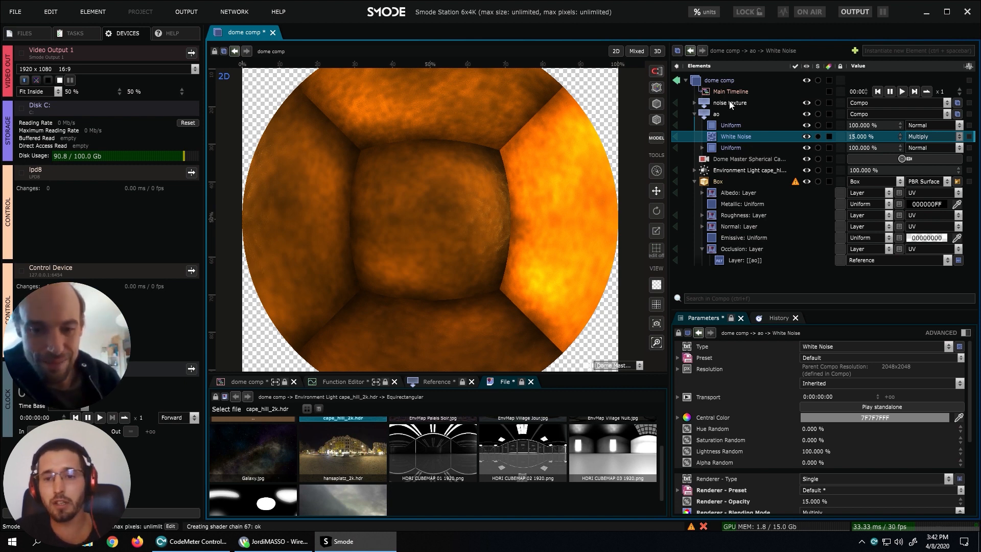
# Examine the Box's geometry, placement and default surface parameters, its material layers, and the ao compo's settings.
pyautogui.click(724, 183)
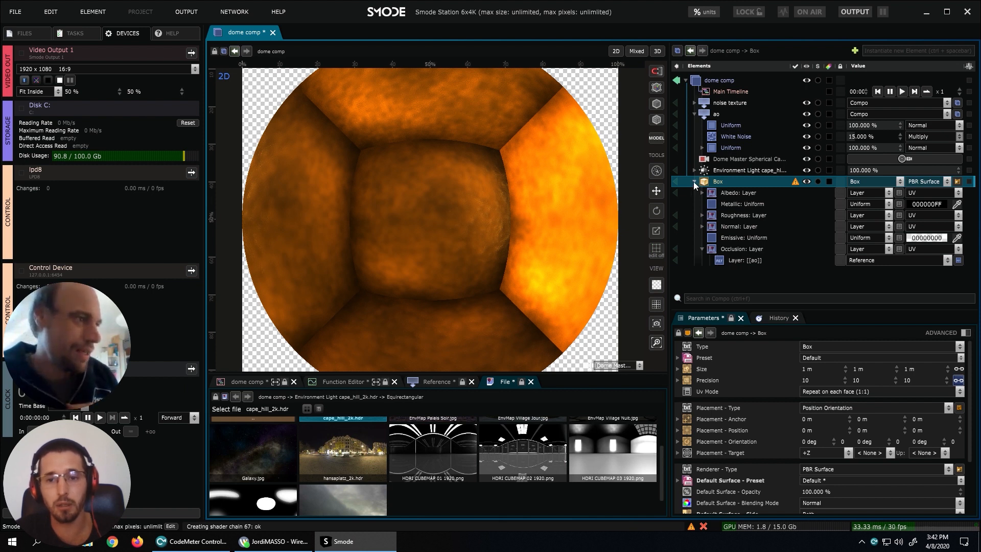
pyautogui.click(695, 182)
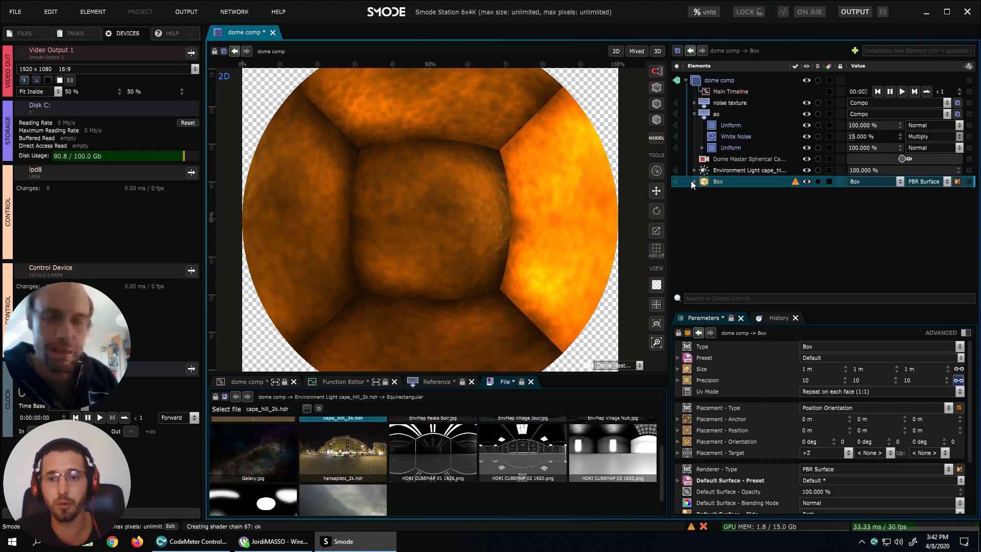
pyautogui.click(695, 182)
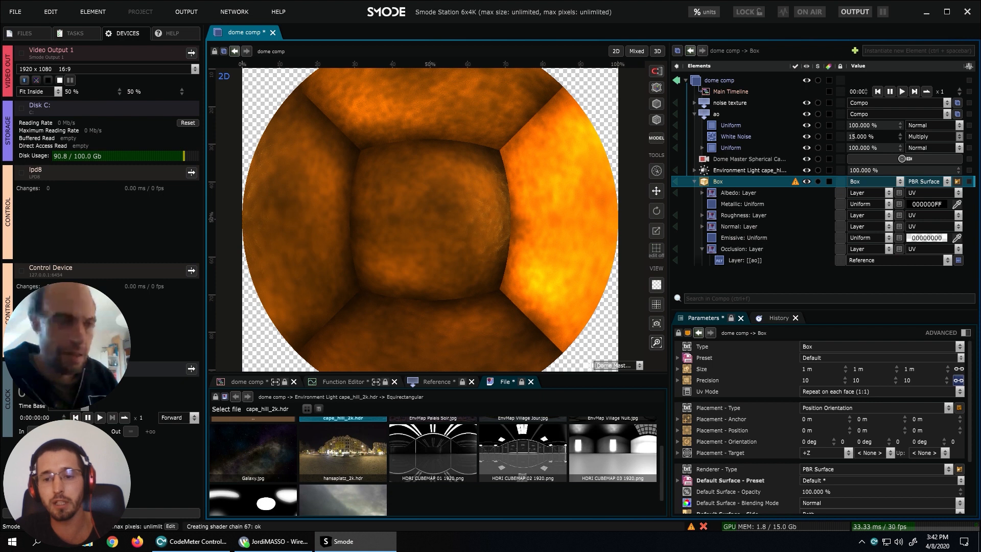
pyautogui.rightClick(811, 367)
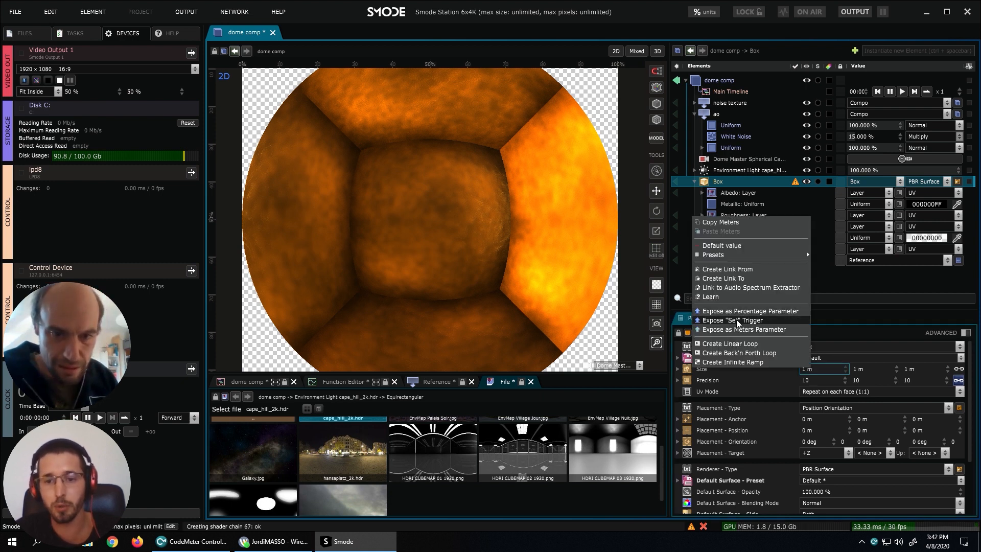
pyautogui.click(719, 113)
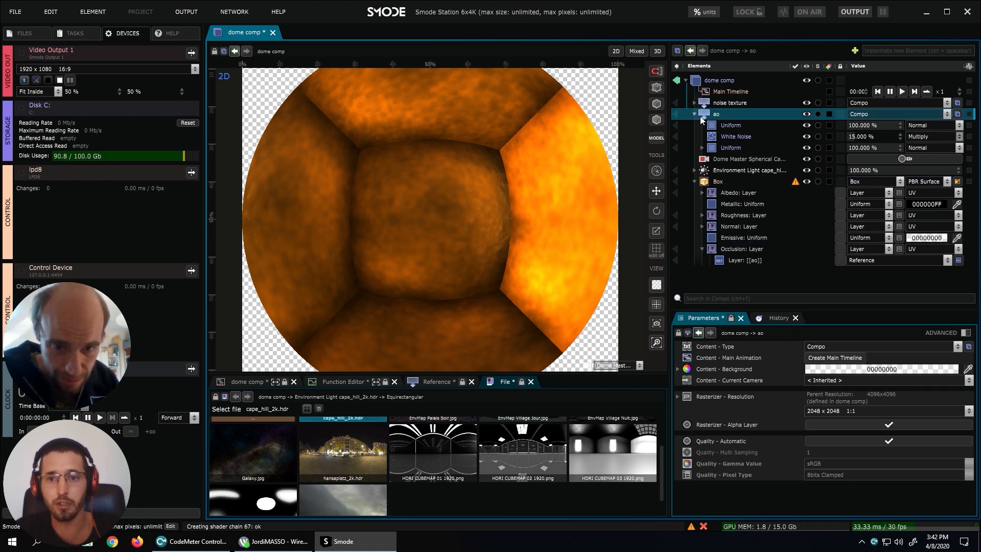
pyautogui.click(695, 180)
pyautogui.click(694, 180)
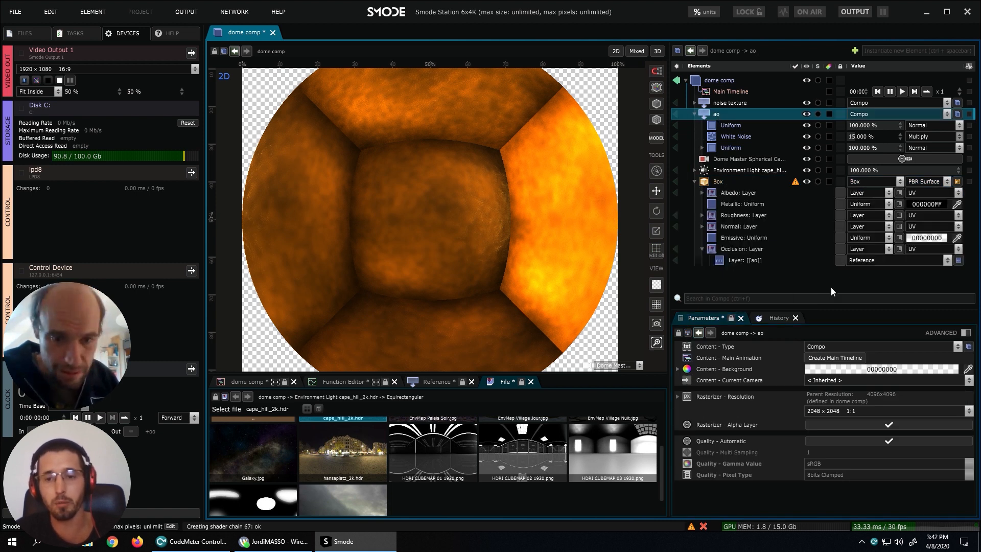
pyautogui.click(694, 181)
pyautogui.click(696, 112)
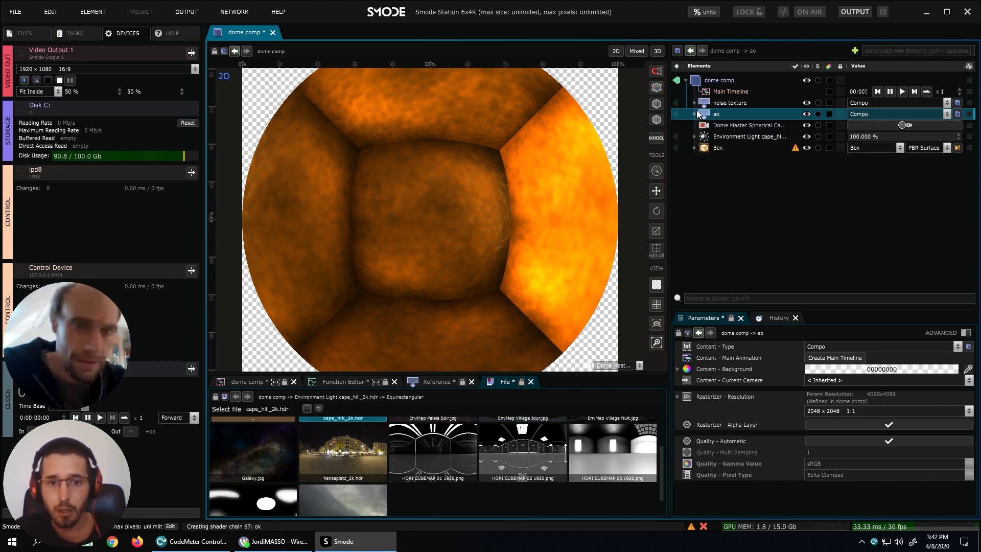
pyautogui.click(714, 148)
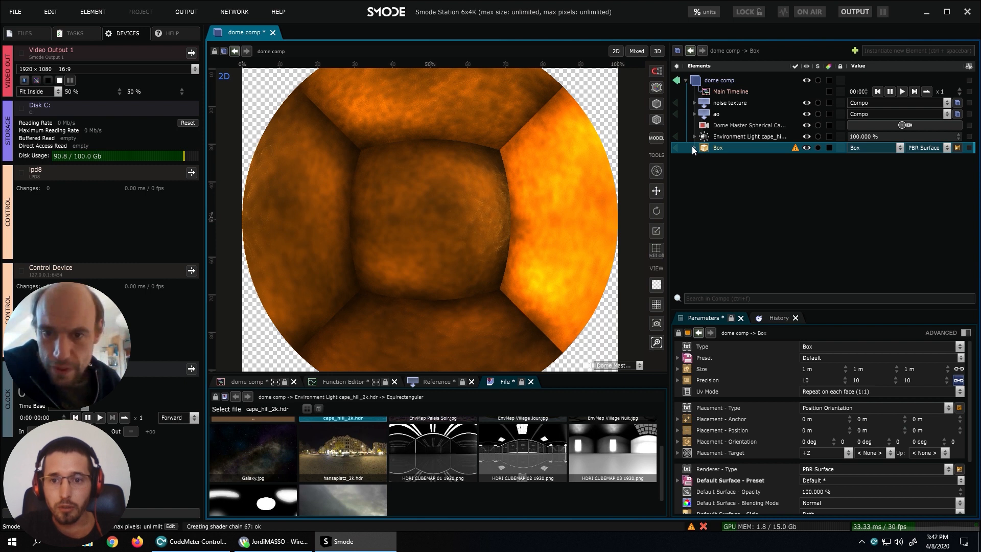
pyautogui.click(693, 149)
pyautogui.click(693, 149)
pyautogui.click(693, 148)
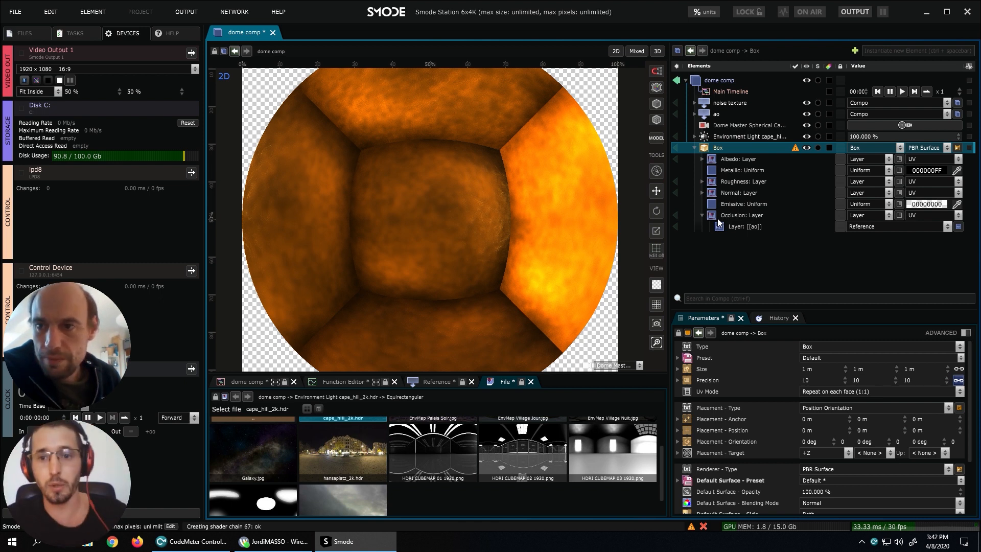
pyautogui.scroll(-3, 945, 389)
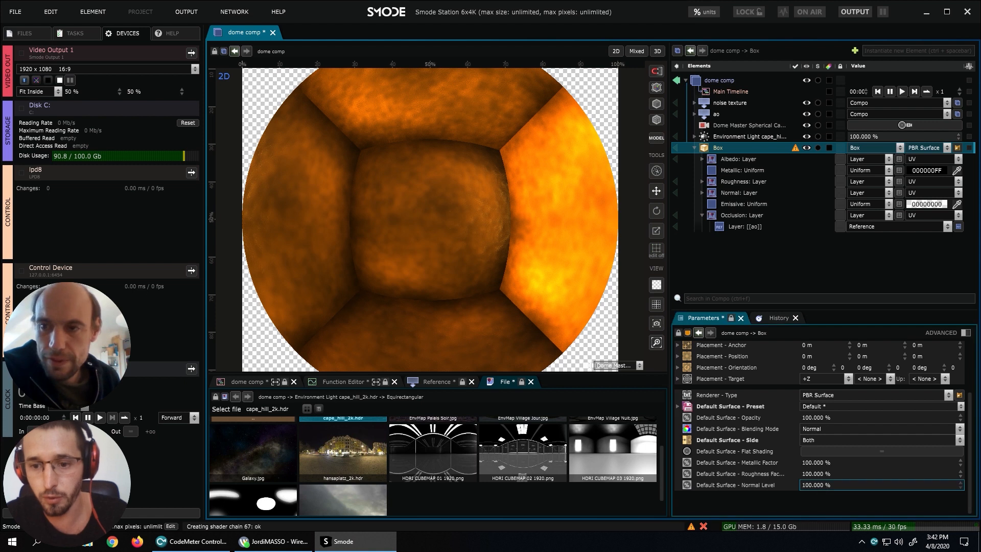
# Set the Soft Factor of the Depth To Normal modifier in the Box's Normal layer to 1.3 % and save the composition.
pyautogui.click(702, 193)
pyautogui.click(743, 226)
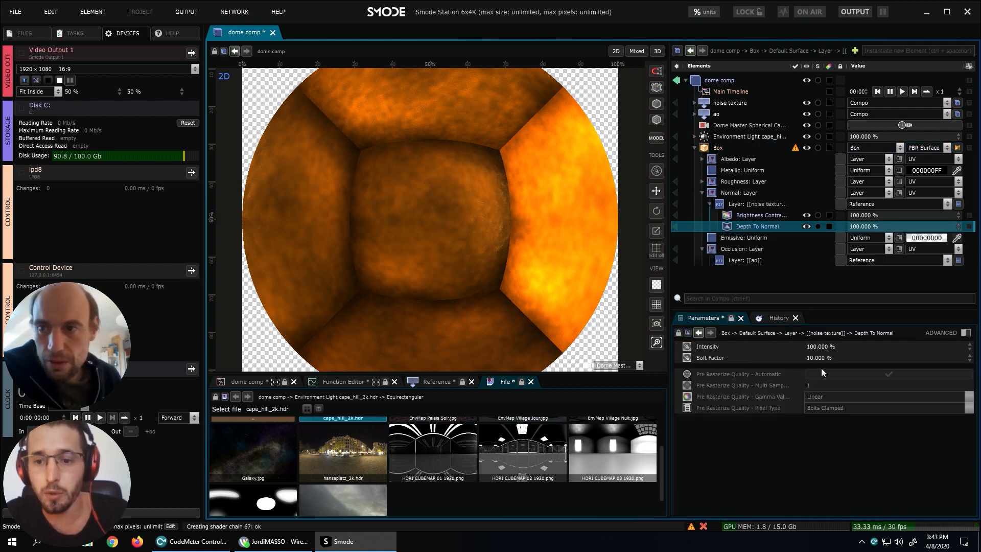
pyautogui.moveTo(887, 357)
pyautogui.mouseDown()
pyautogui.moveTo(888, 381)
pyautogui.moveTo(888, 362)
pyautogui.mouseUp()
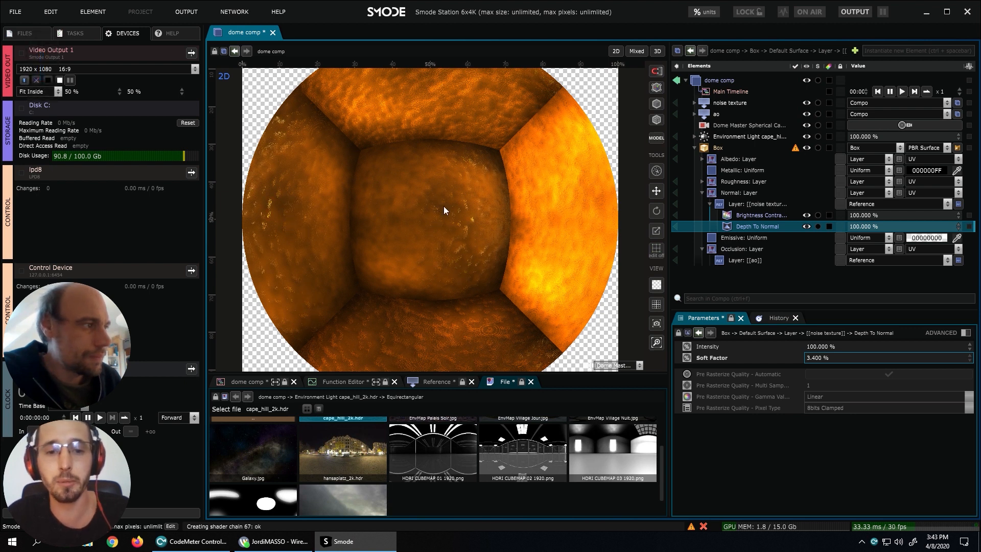
pyautogui.scroll(5, 433, 197)
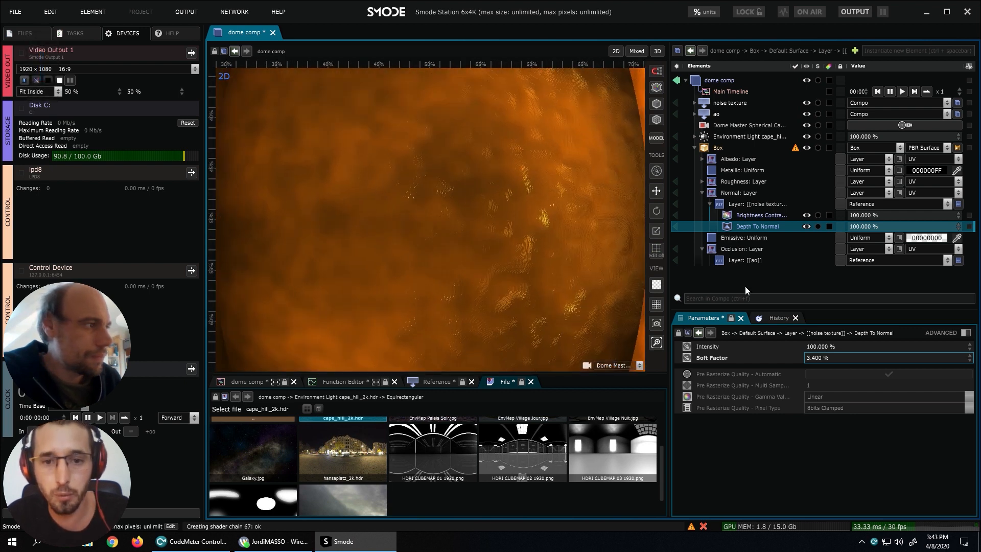
pyautogui.moveTo(828, 357)
pyautogui.mouseDown()
pyautogui.moveTo(828, 347)
pyautogui.moveTo(828, 368)
pyautogui.mouseUp()
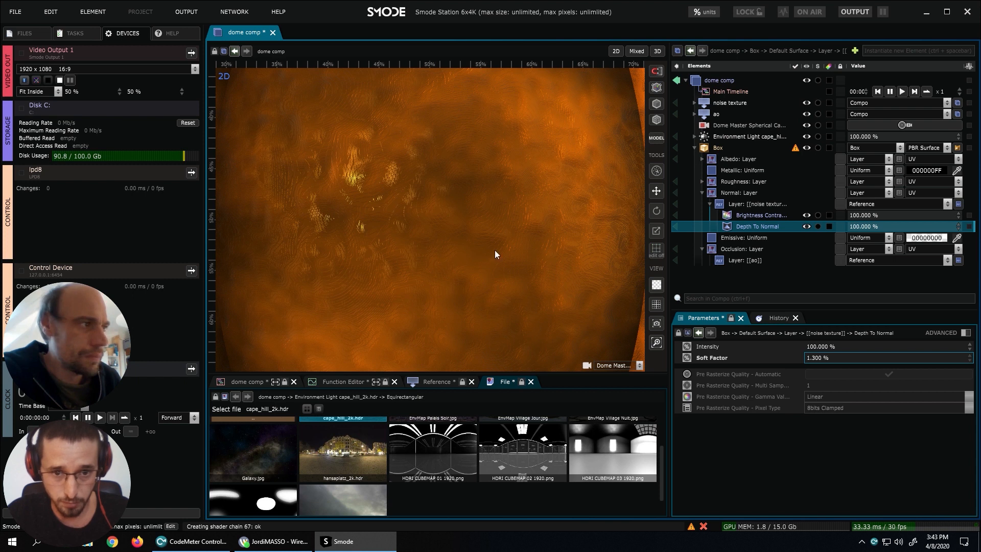
pyautogui.scroll(-5, 406, 234)
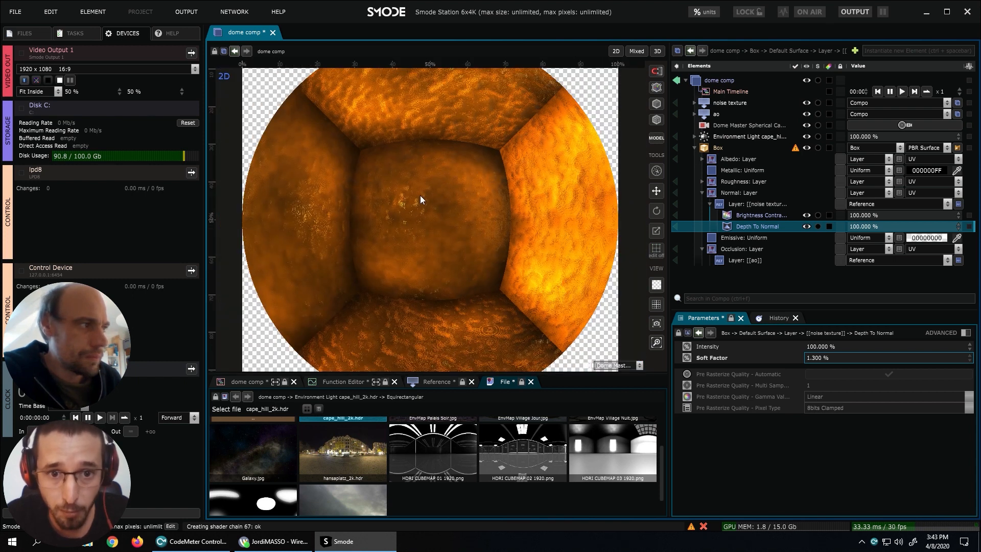
pyautogui.scroll(-1, 434, 187)
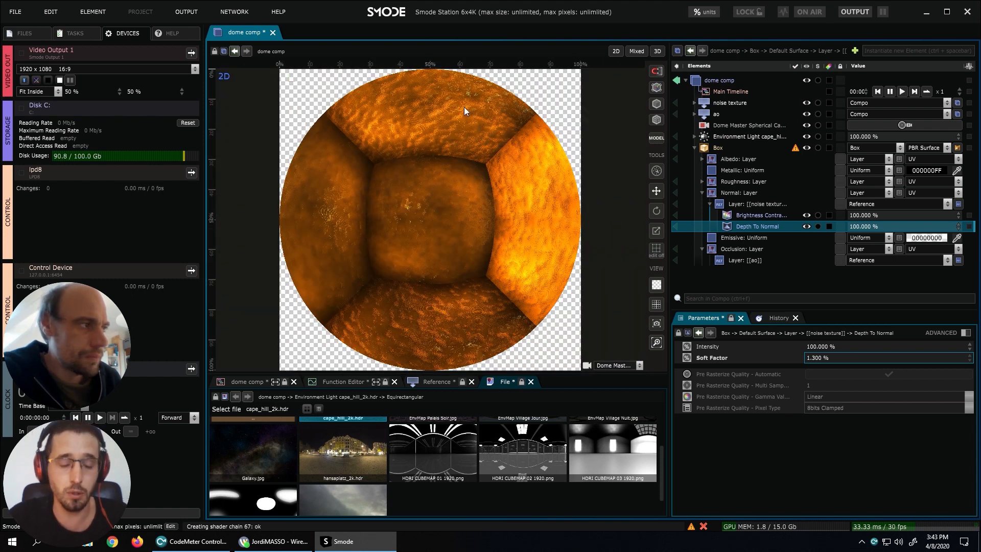
pyautogui.hotkey('ctrl', 's')
pyautogui.scroll(1, 462, 166)
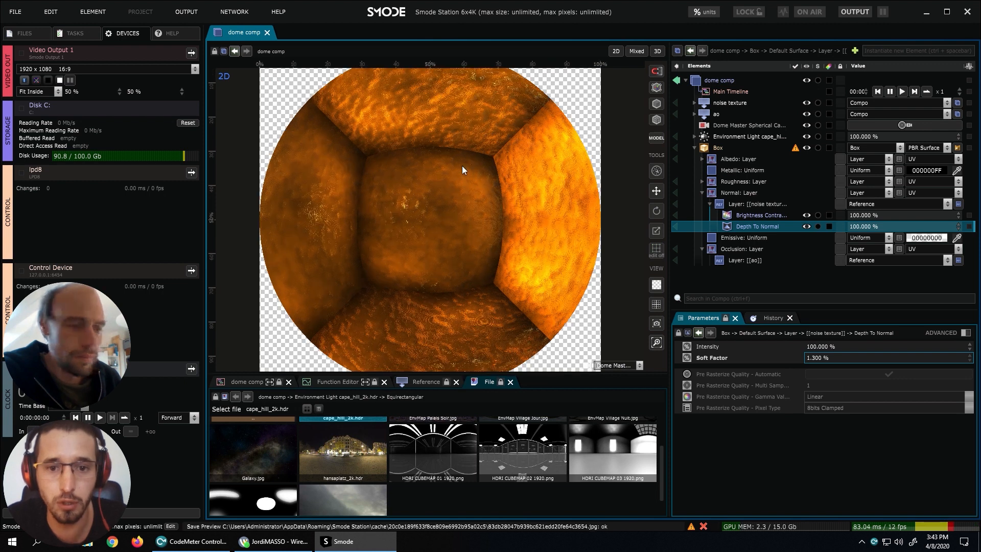
# Collapse the Box, expand the noise texture compo and show the Fractured Cell Noise's seed and scale parameters.
pyautogui.click(694, 147)
pyautogui.click(694, 103)
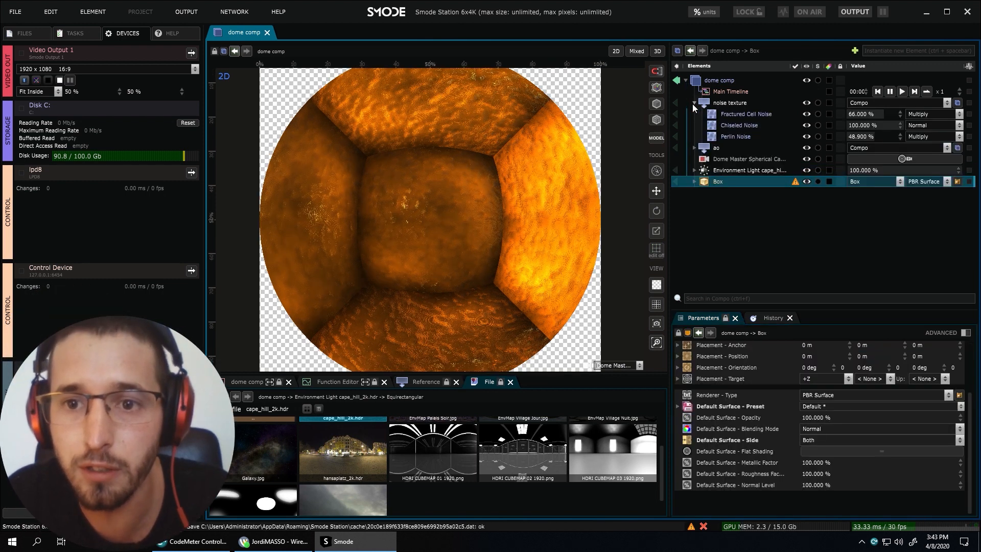
pyautogui.click(731, 113)
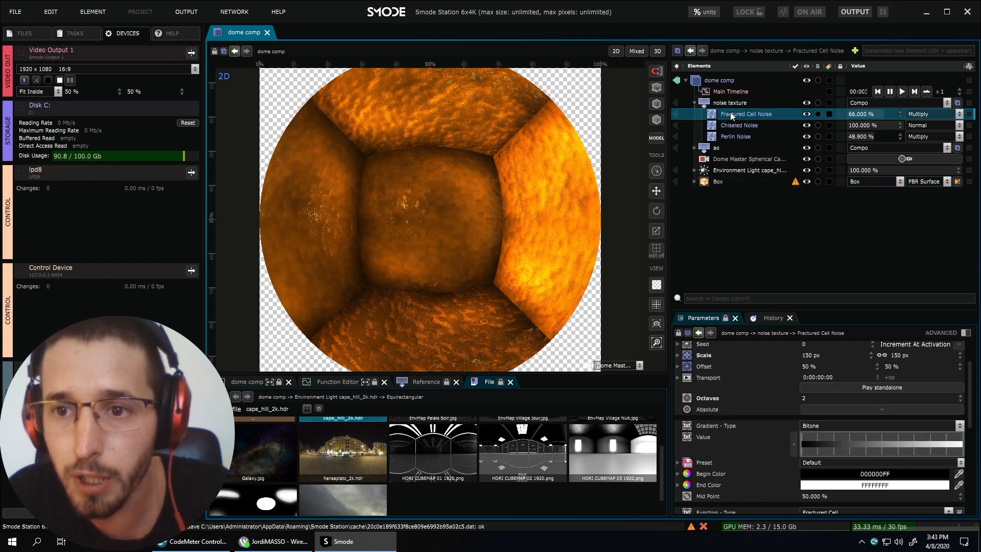
pyautogui.scroll(2, 478, 191)
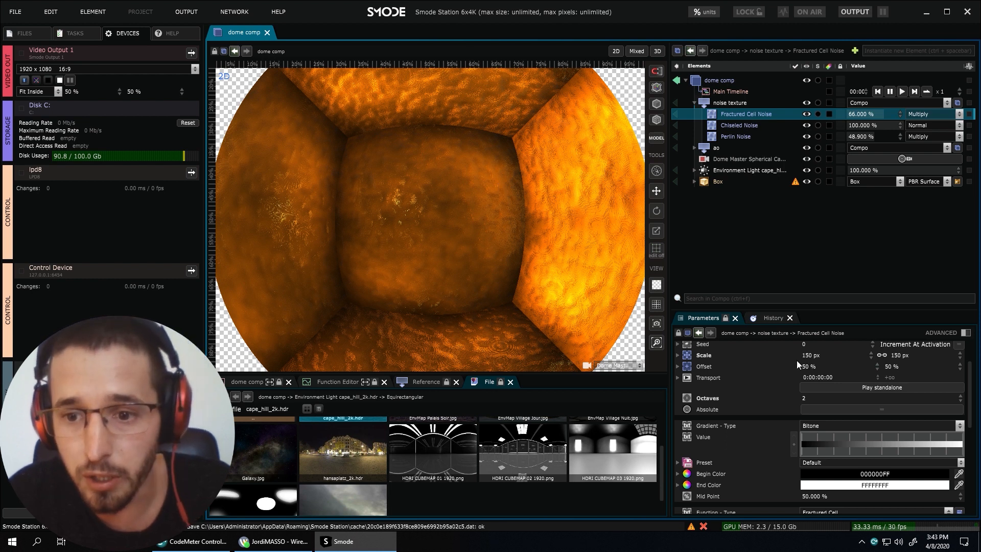
pyautogui.scroll(1, 771, 390)
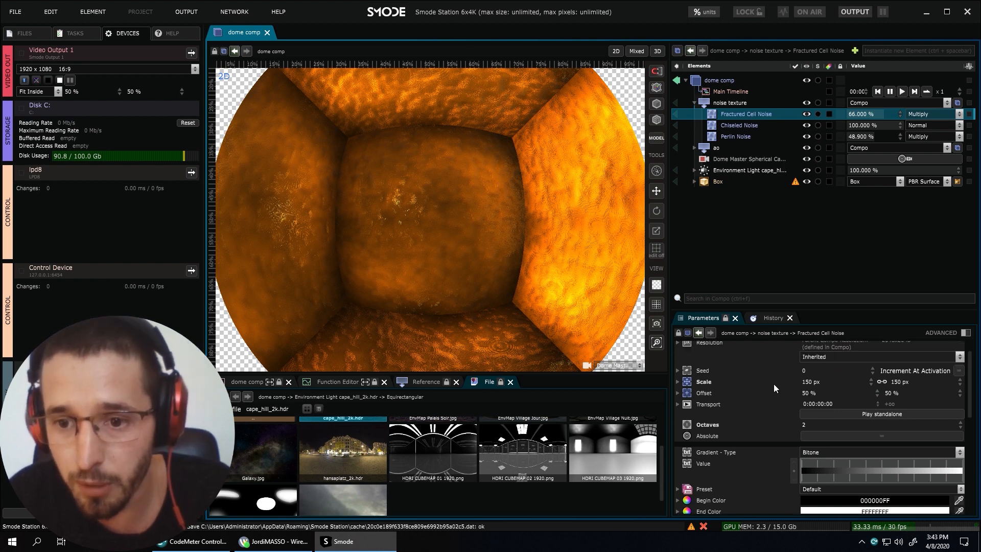
# Try a different seed for the Fractured Cell Noise and undo the change.
pyautogui.click(813, 370)
pyautogui.write('4')
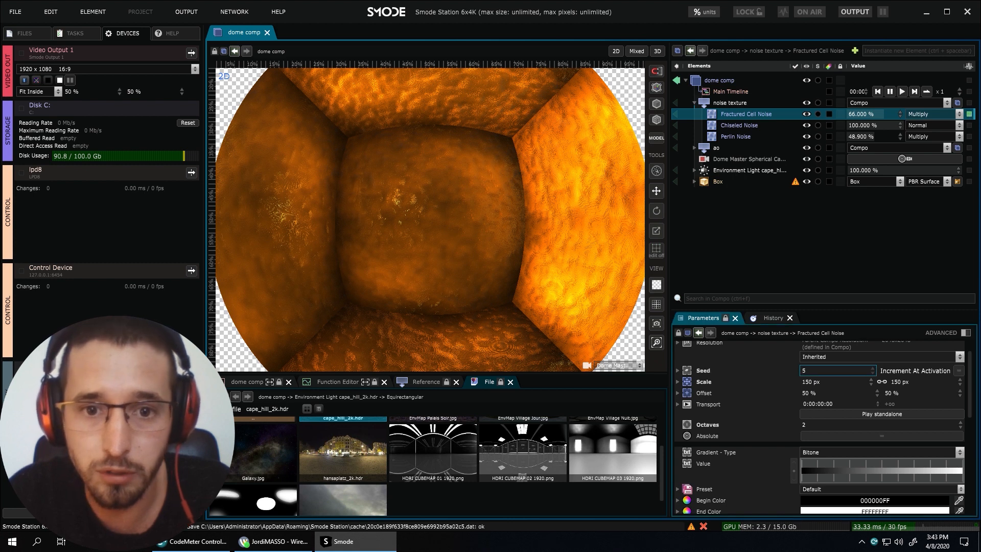
pyautogui.moveTo(812, 371); pyautogui.dragTo(812, 289)
pyautogui.hotkey('ctrl', 'z')
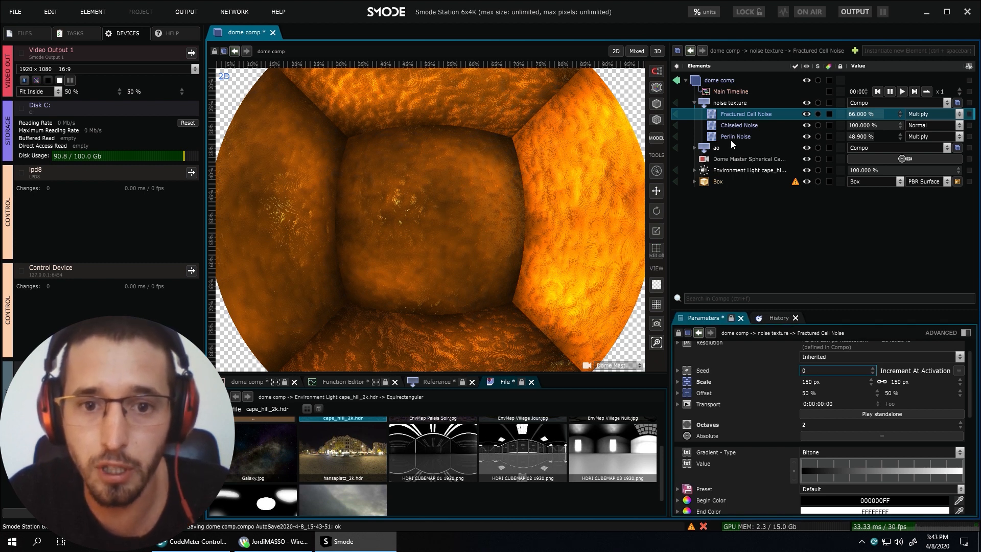
# Set the scale of the Fractured Cell Noise to 300 px.
pyautogui.click(821, 382)
pyautogui.write('300')
pyautogui.press('Return')
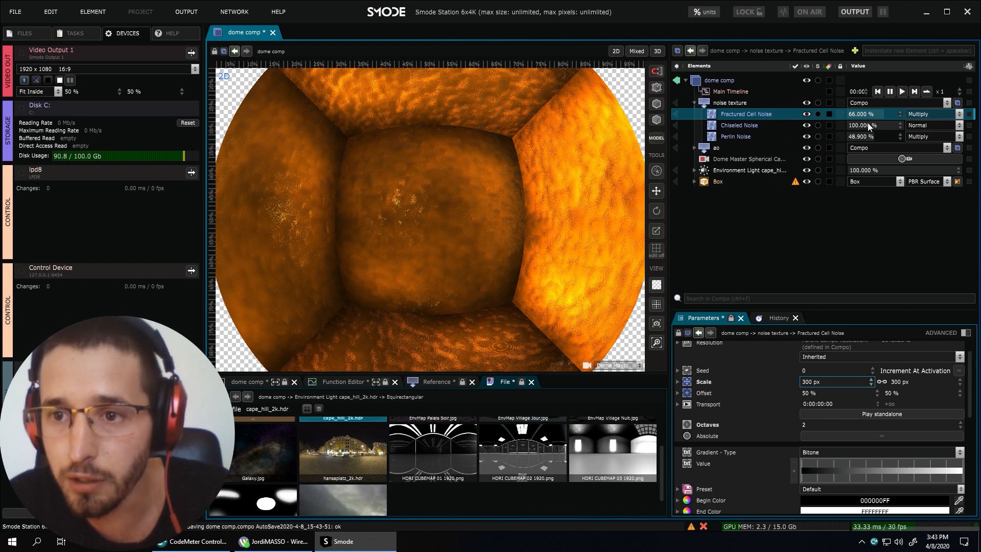
# Try Multiply blending and other opacities on the Chiseled Noise, with the Fractured Cell Noise at 100 %, and undo these changes.
pyautogui.click(921, 126)
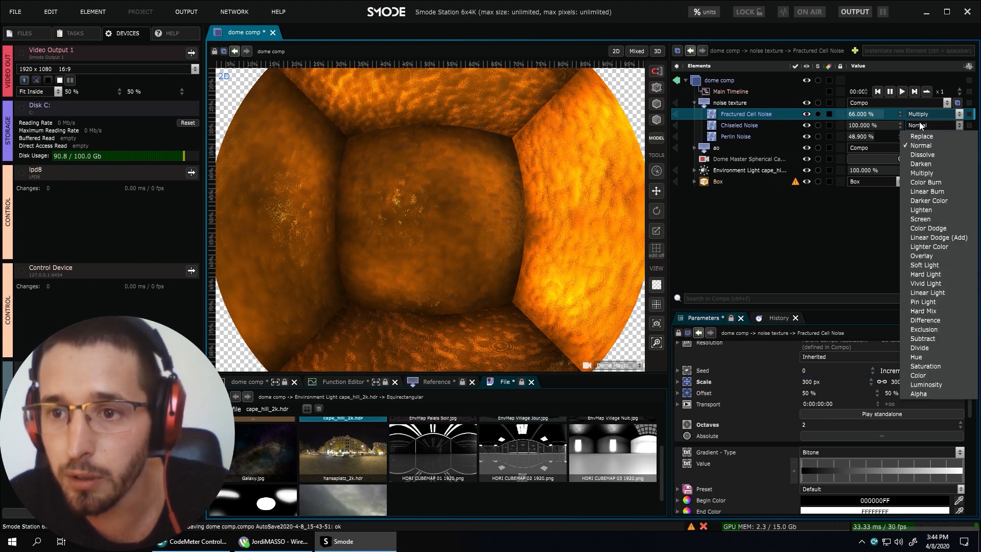
pyautogui.click(927, 173)
pyautogui.moveTo(872, 128); pyautogui.dragTo(815, 129)
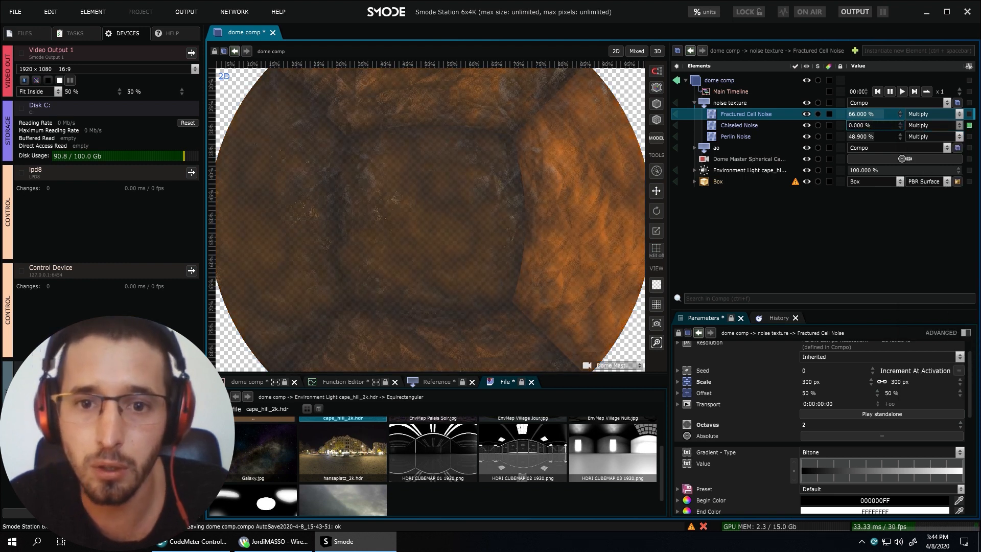
pyautogui.moveTo(885, 119); pyautogui.dragTo(915, 129)
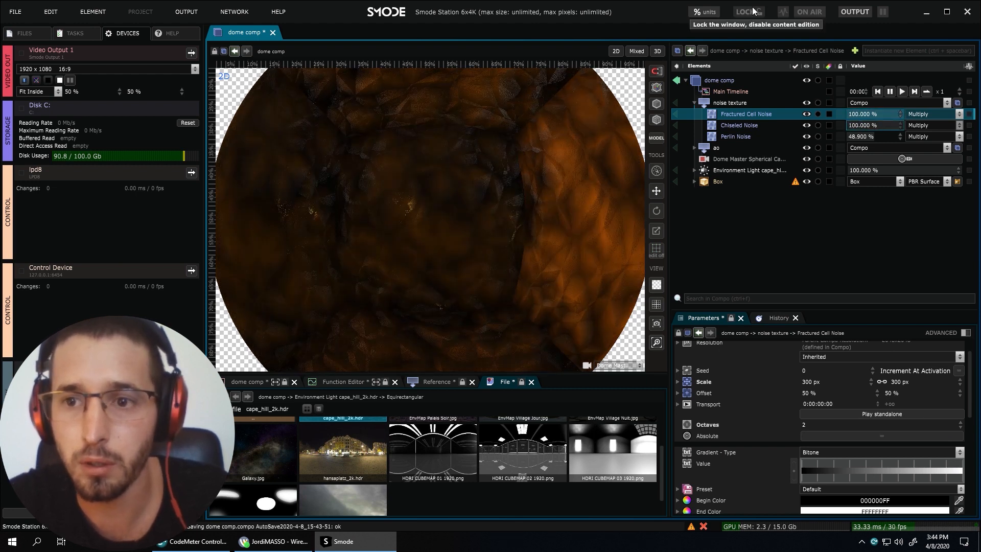
pyautogui.hotkey('ctrl', 'z')
pyautogui.hotkey('ctrl', 'z')
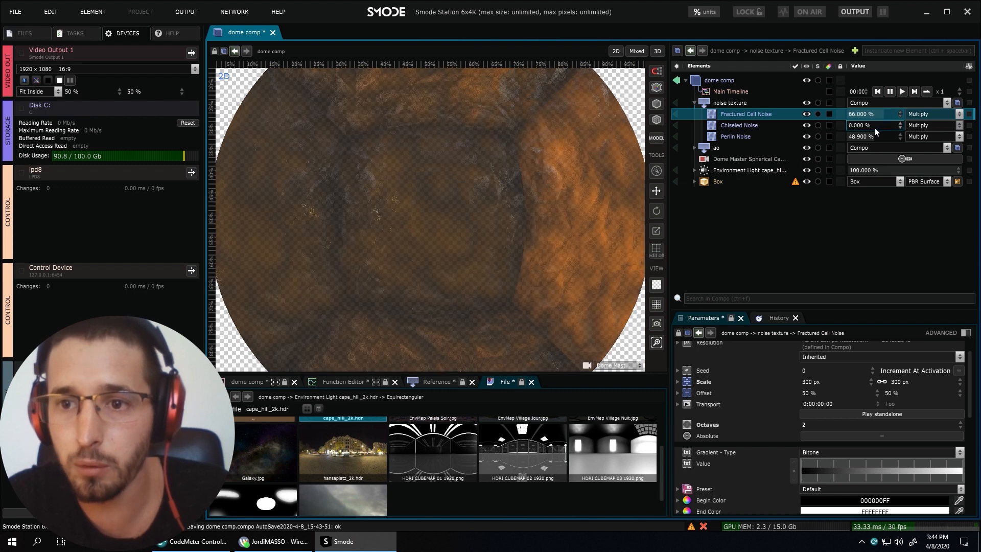
pyautogui.hotkey('ctrl', 'z')
pyautogui.hotkey('ctrl', 'z')
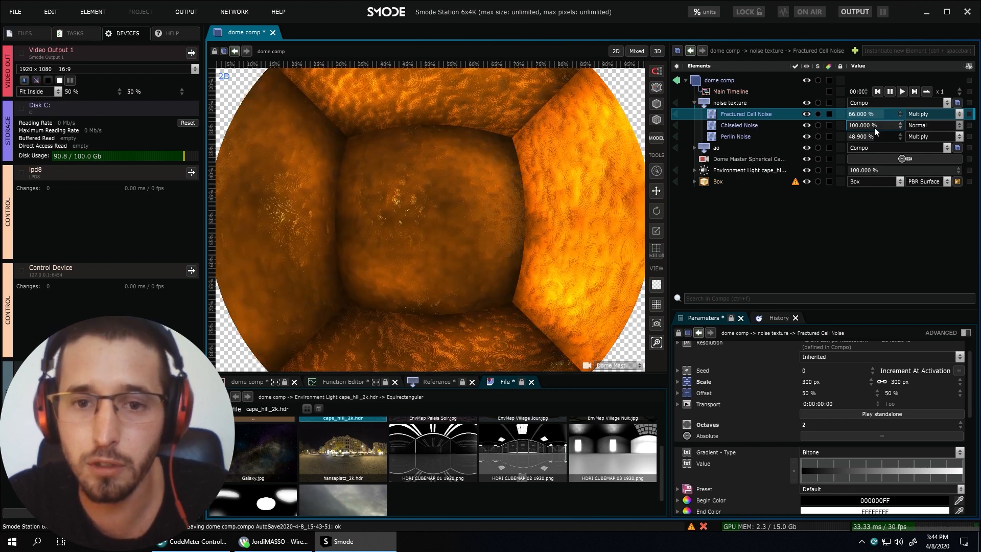
# Change the function type of the Chiseled Noise in the noise texture compo to Cell.
pyautogui.scroll(-1, 473, 192)
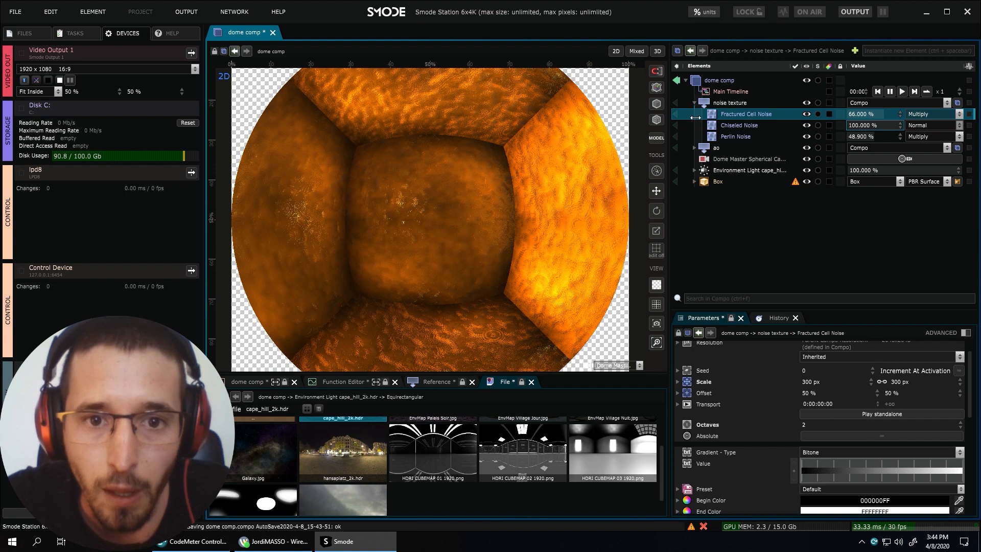
pyautogui.click(735, 126)
pyautogui.scroll(-1, 795, 437)
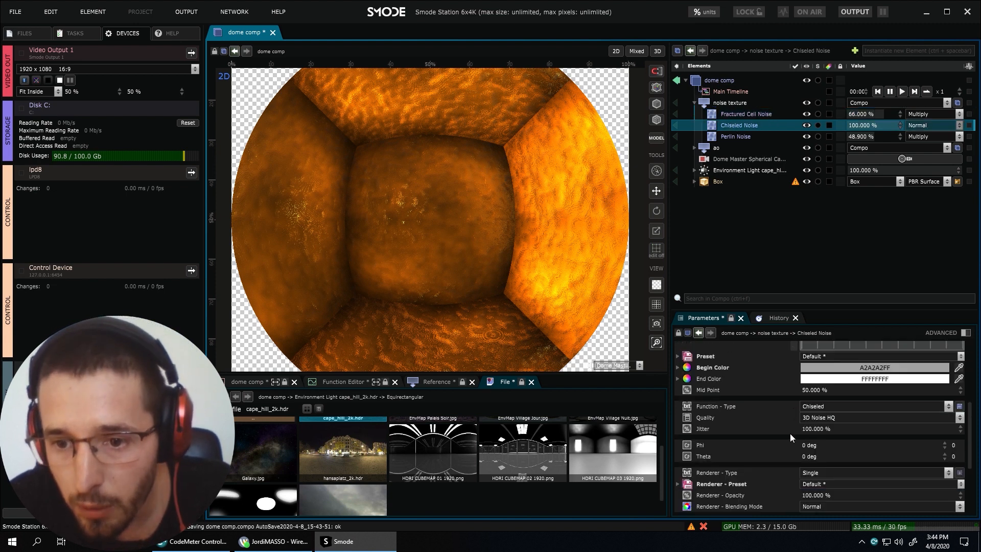
pyautogui.click(815, 404)
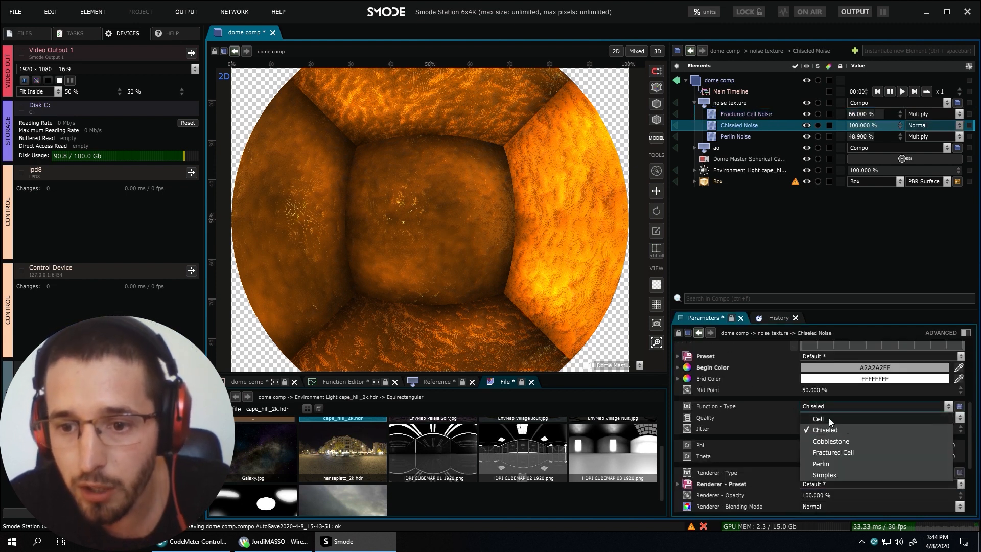
pyautogui.click(829, 419)
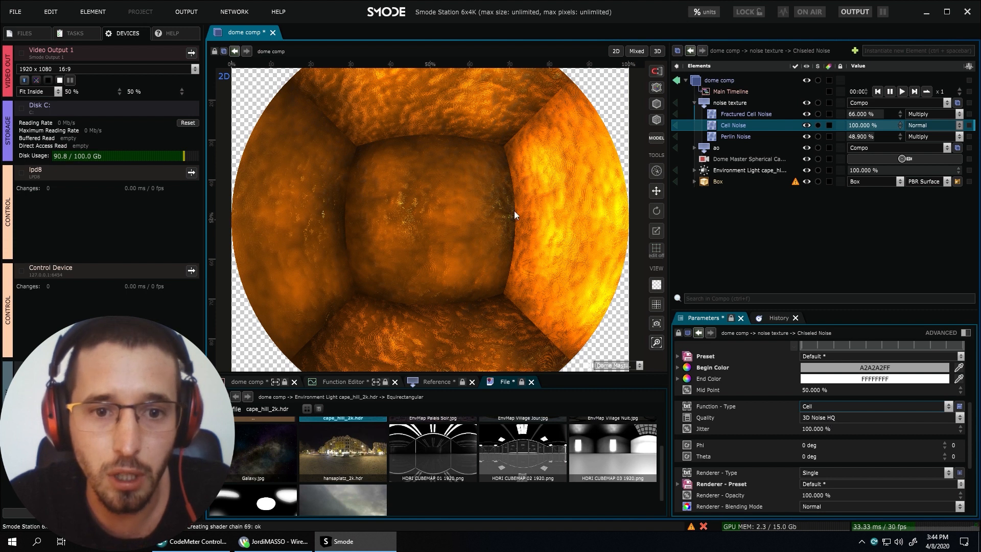
# Collapse the noise texture compo and save the composition.
pyautogui.scroll(-1, 420, 230)
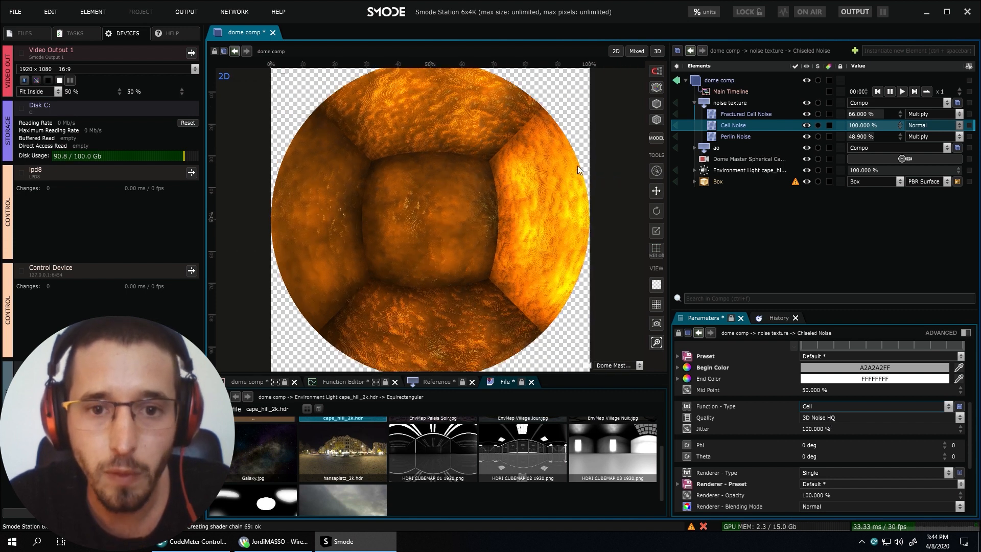
pyautogui.click(694, 101)
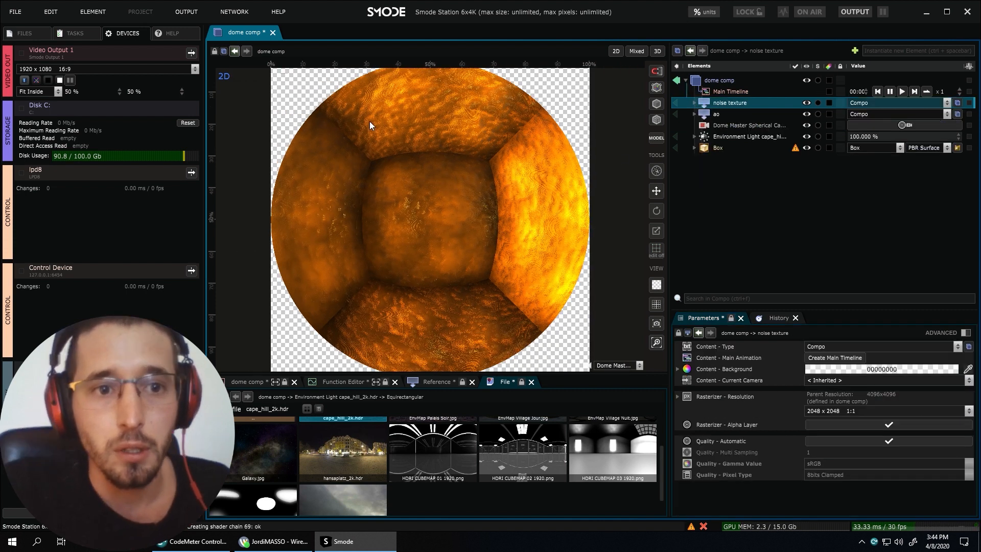
pyautogui.hotkey('ctrl', 's')
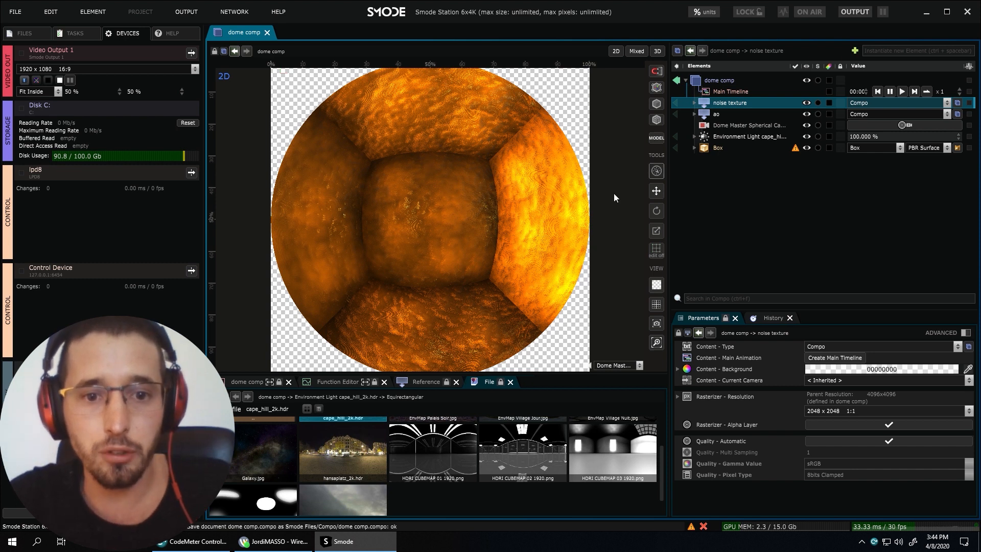
pyautogui.click(713, 149)
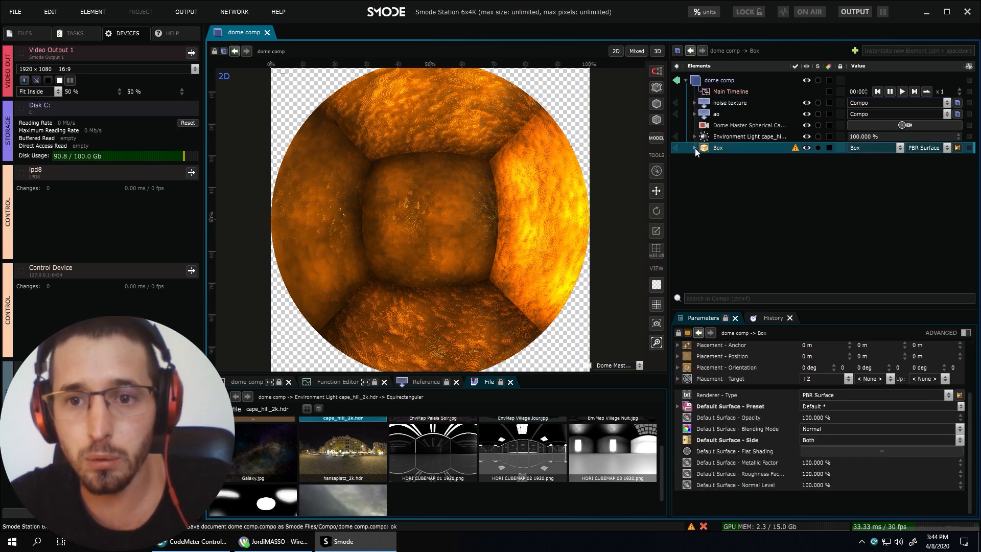
pyautogui.click(694, 148)
pyautogui.click(694, 150)
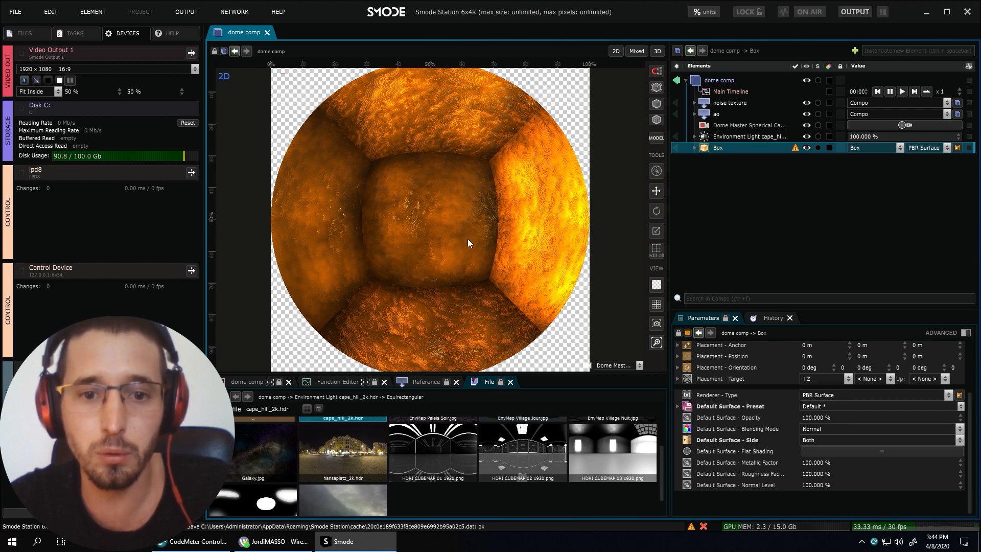
pyautogui.scroll(-3, 469, 242)
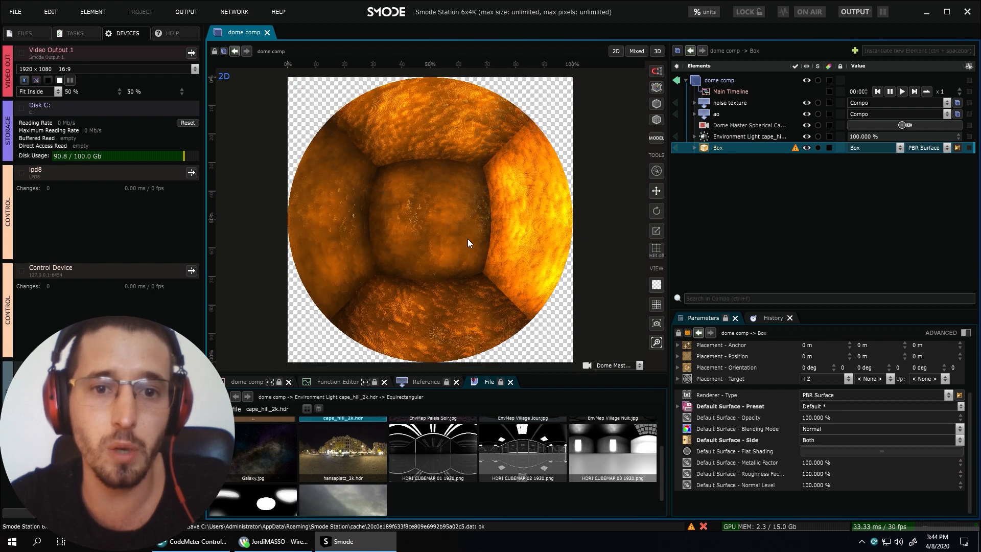
pyautogui.scroll(2, 469, 242)
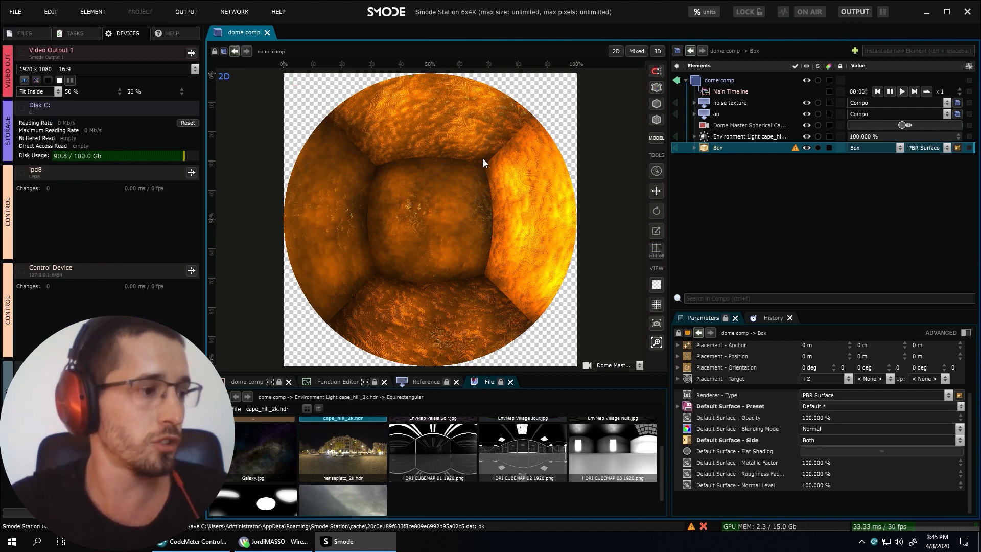
pyautogui.scroll(-2, 434, 162)
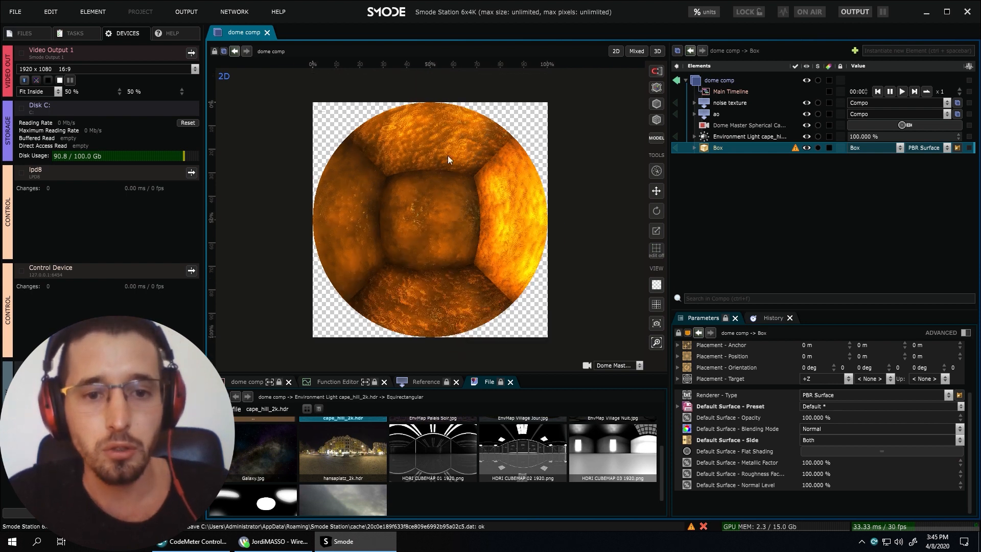
pyautogui.scroll(1, 451, 179)
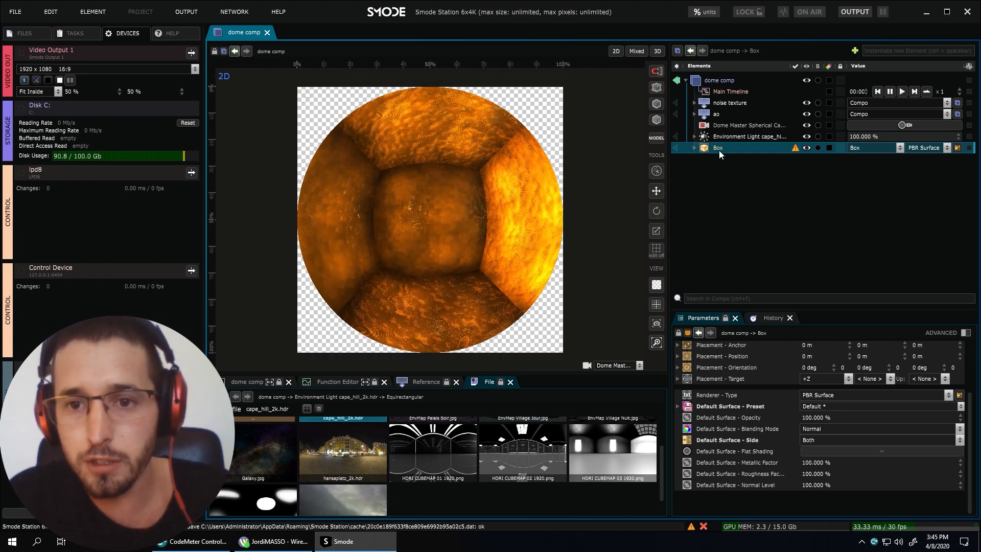
# Add a Transform Triangles distort modifier to the Box.
pyautogui.click(694, 149)
pyautogui.click(694, 149)
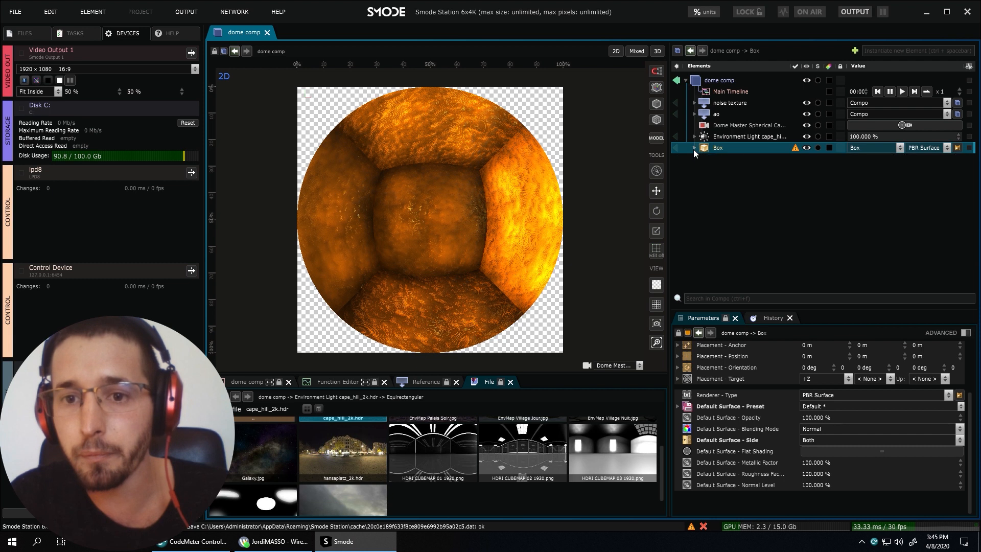
pyautogui.rightClick(713, 149)
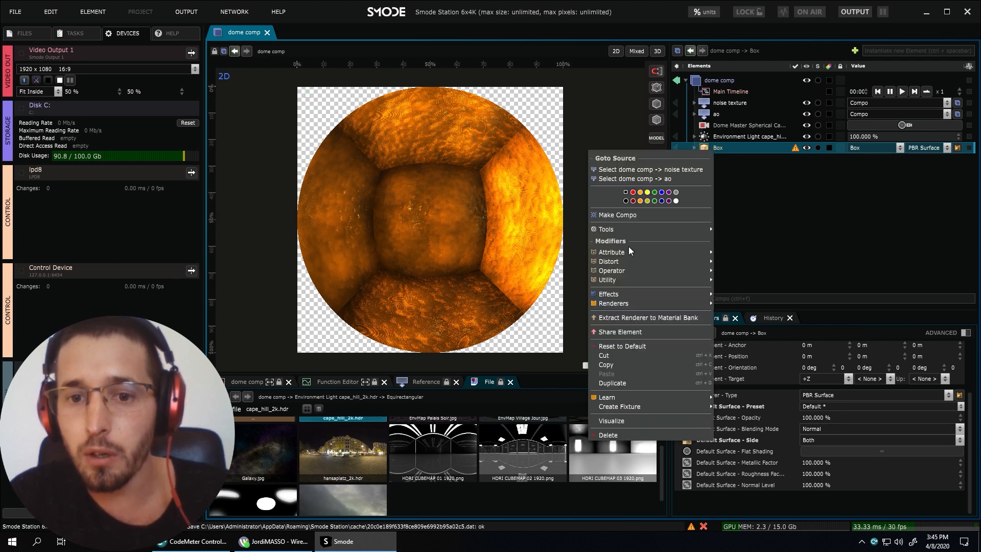
pyautogui.moveTo(629, 250)
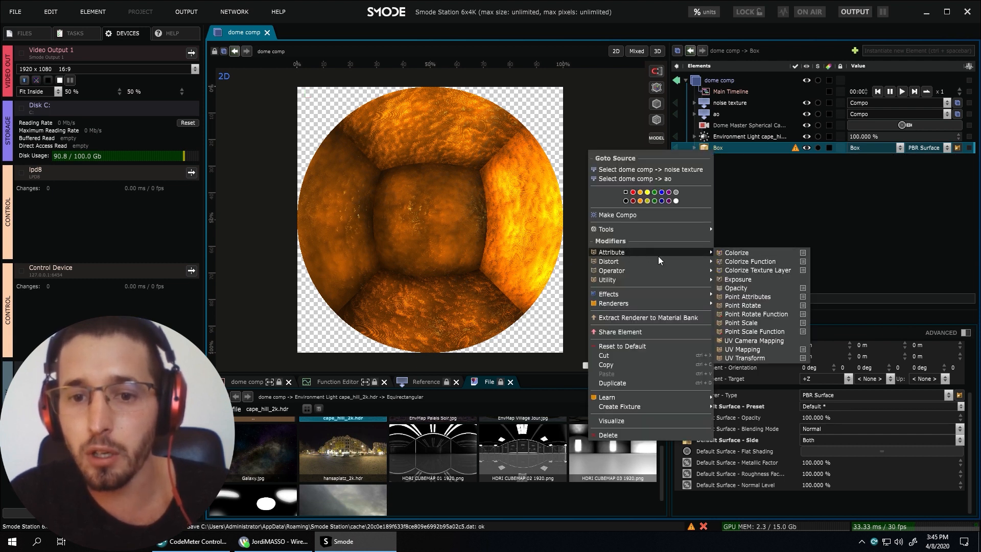
pyautogui.moveTo(642, 269)
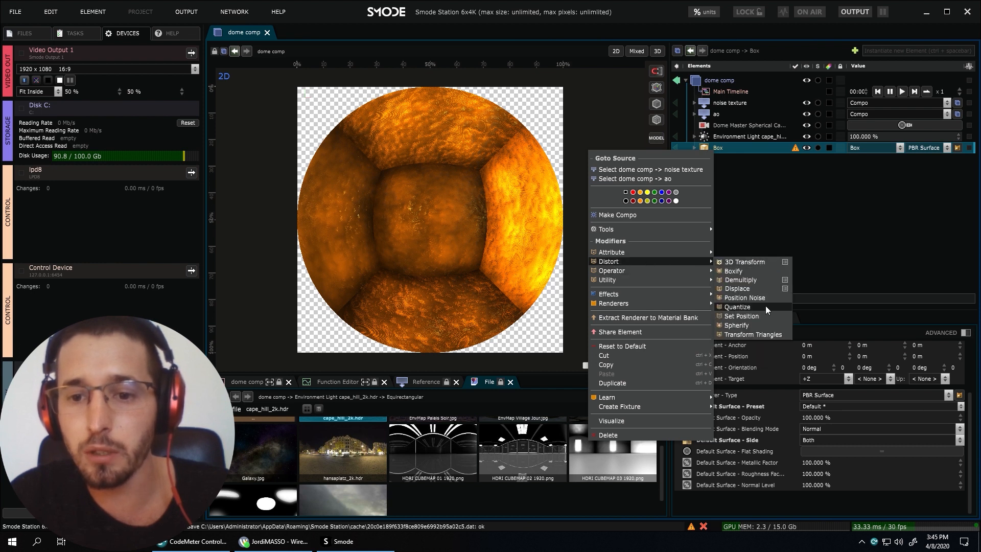
pyautogui.click(763, 333)
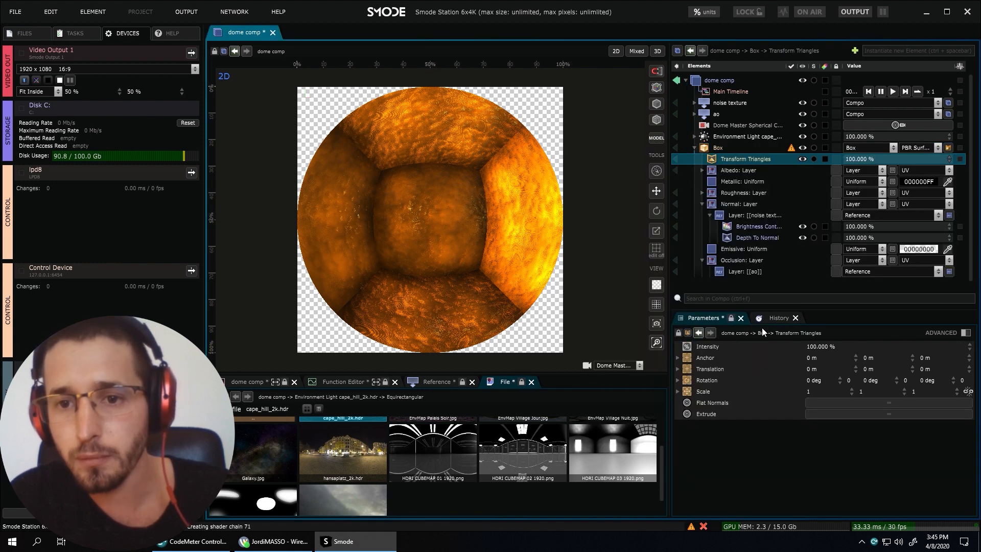
# Collapse the Box's Normal and Occlusion layers and show the Box's size and precision parameters.
pyautogui.click(702, 204)
pyautogui.click(703, 227)
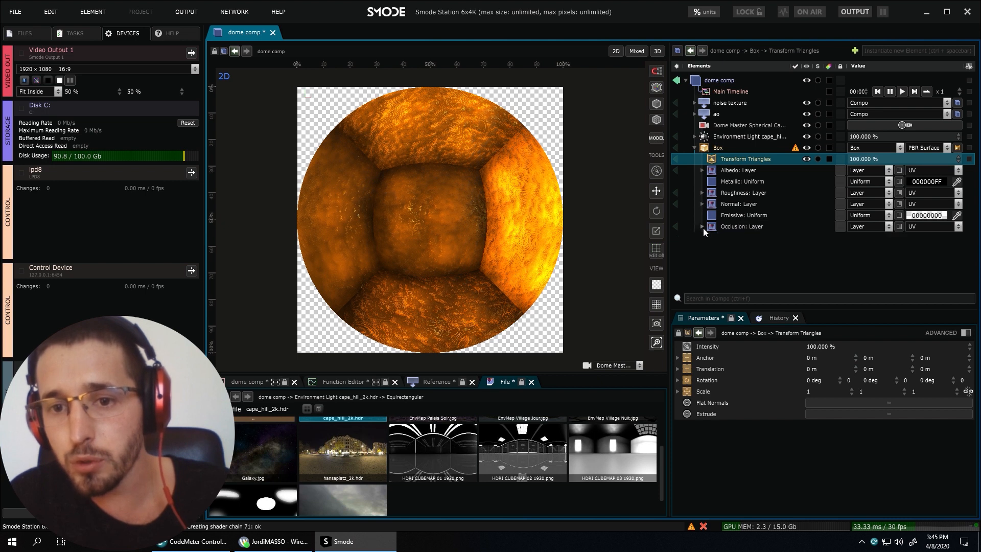
pyautogui.click(718, 151)
pyautogui.click(725, 158)
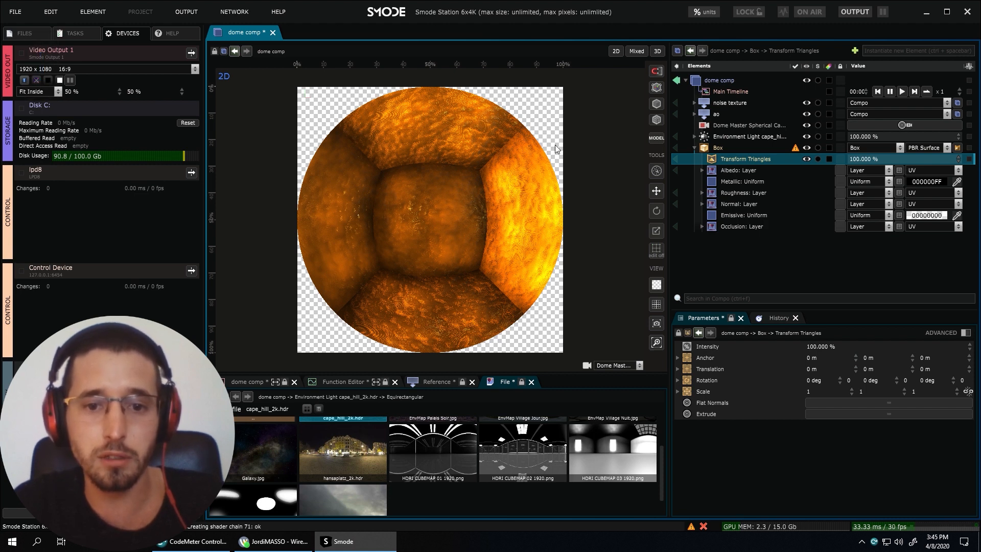
pyautogui.click(725, 148)
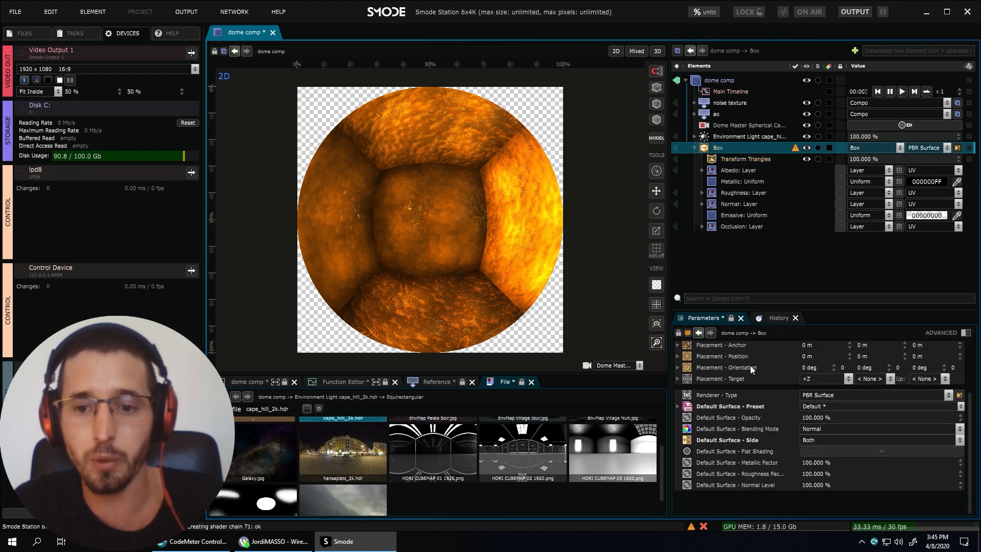
pyautogui.scroll(3, 750, 366)
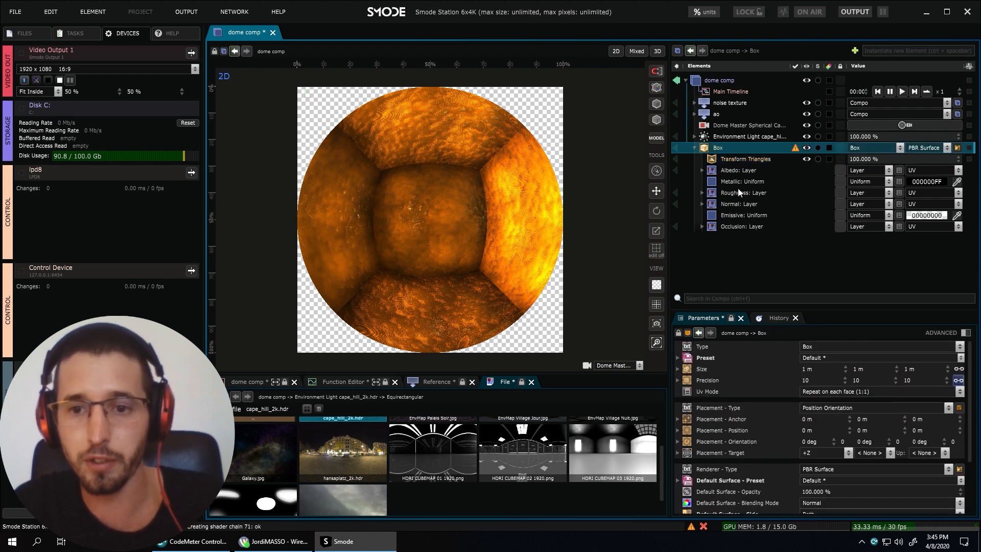
# Try Y scales of 0.12 and -0.27 on the Transform Triangles modifier and undo the change.
pyautogui.click(744, 161)
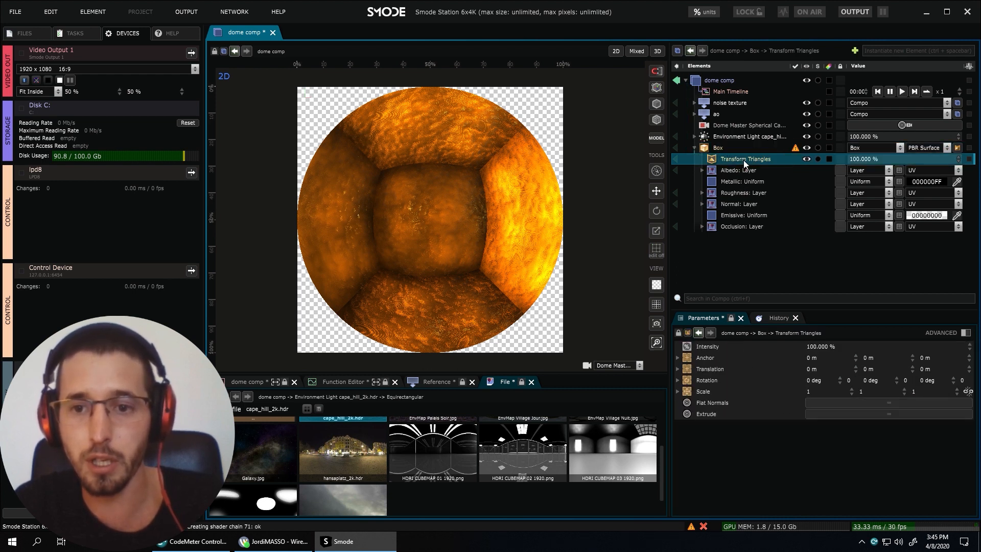
pyautogui.click(882, 391)
pyautogui.write('0.9')
pyautogui.press('BackSpace')
pyautogui.write('46')
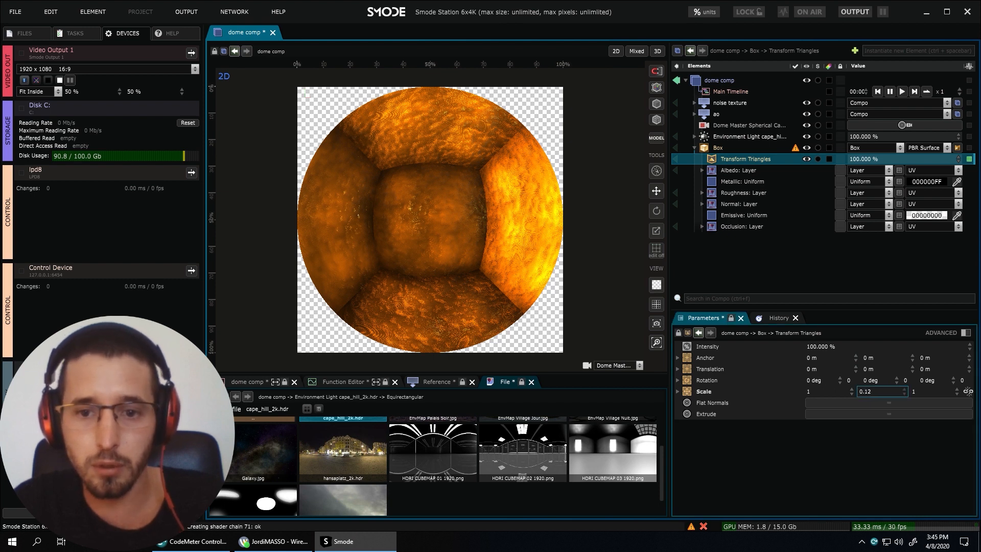
pyautogui.moveTo(881, 391); pyautogui.dragTo(882, 413)
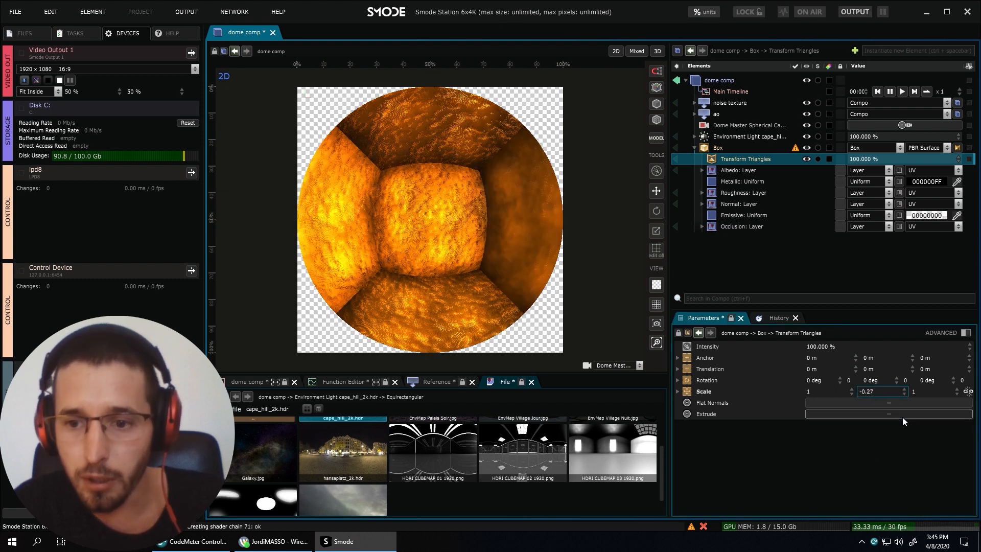
pyautogui.hotkey('ctrl', 'z')
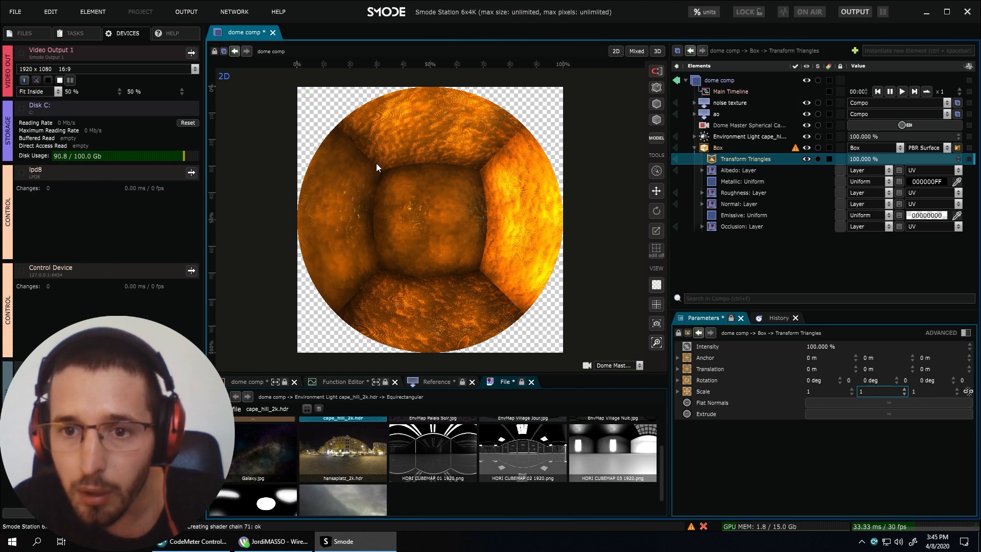
# Set the Z scale of the Box's Transform Triangles modifier to 0.44.
pyautogui.scroll(5, 428, 187)
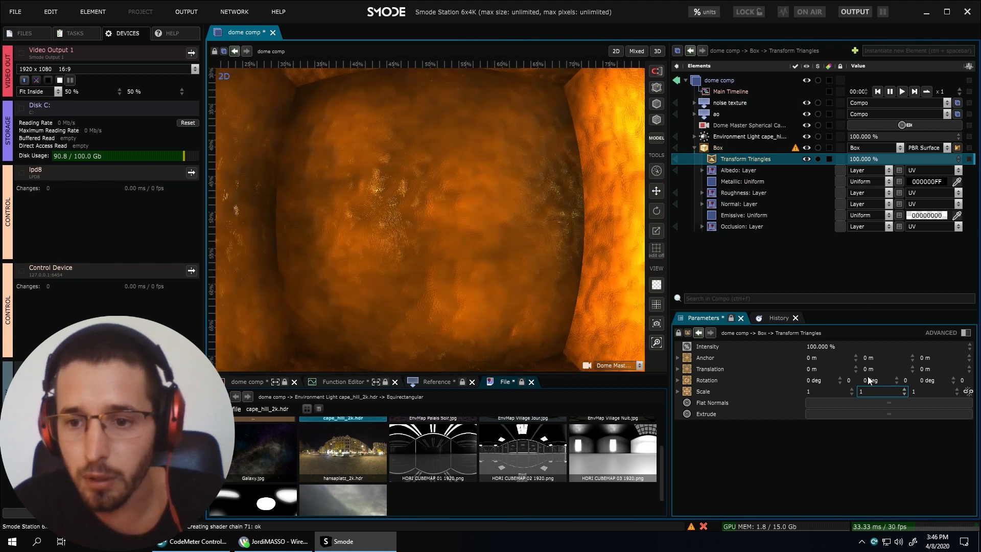
pyautogui.click(870, 391)
pyautogui.moveTo(922, 393); pyautogui.dragTo(922, 414)
pyautogui.scroll(-2, 440, 227)
pyautogui.scroll(-3, 441, 227)
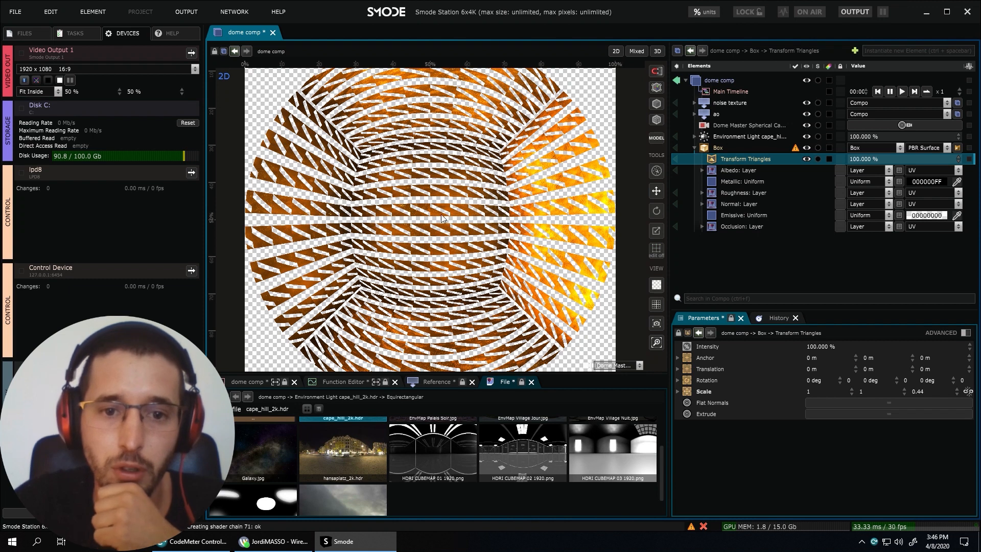
# Try precision values of 20 and 30 on the Box and set the precision back to 10.
pyautogui.click(731, 149)
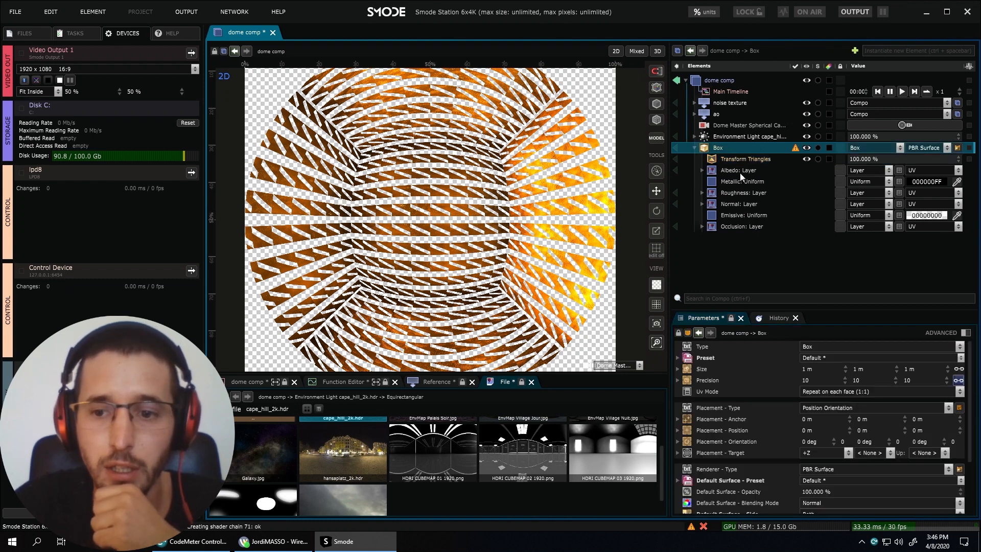
pyautogui.click(818, 380)
pyautogui.write('20')
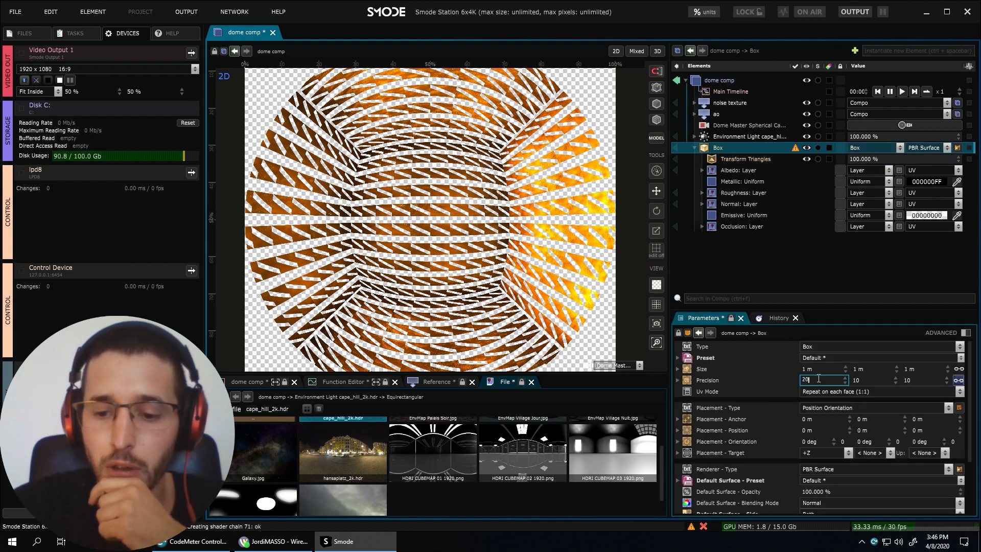
pyautogui.press('Return')
pyautogui.write('30')
pyautogui.press('Return')
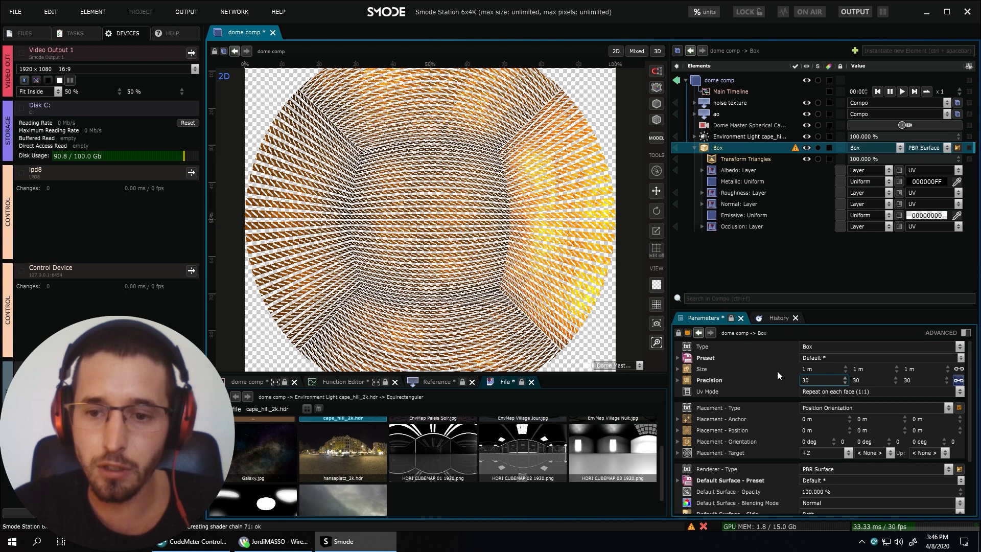
pyautogui.click(802, 378)
pyautogui.write('20')
pyautogui.press('Return')
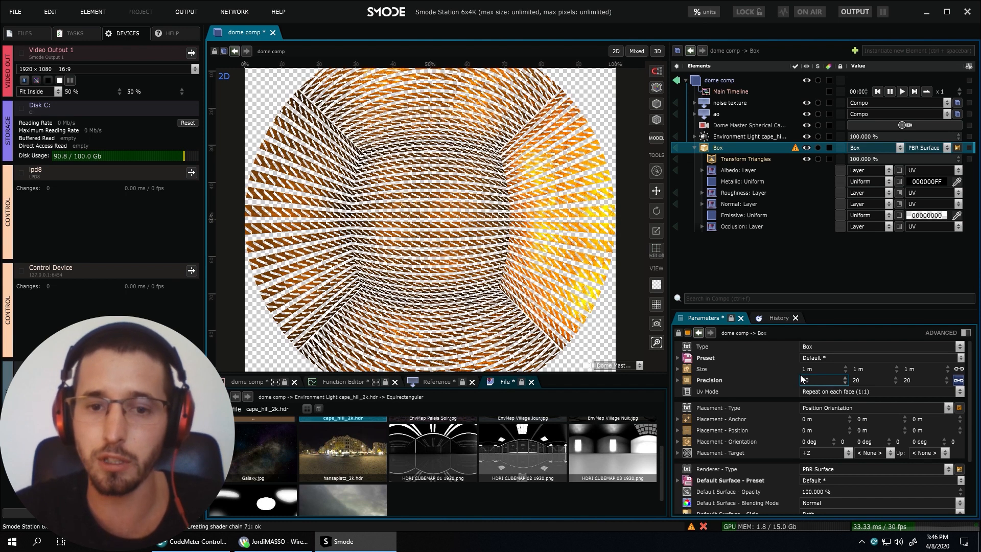
pyautogui.click(820, 379)
pyautogui.write('10')
pyautogui.press('Return')
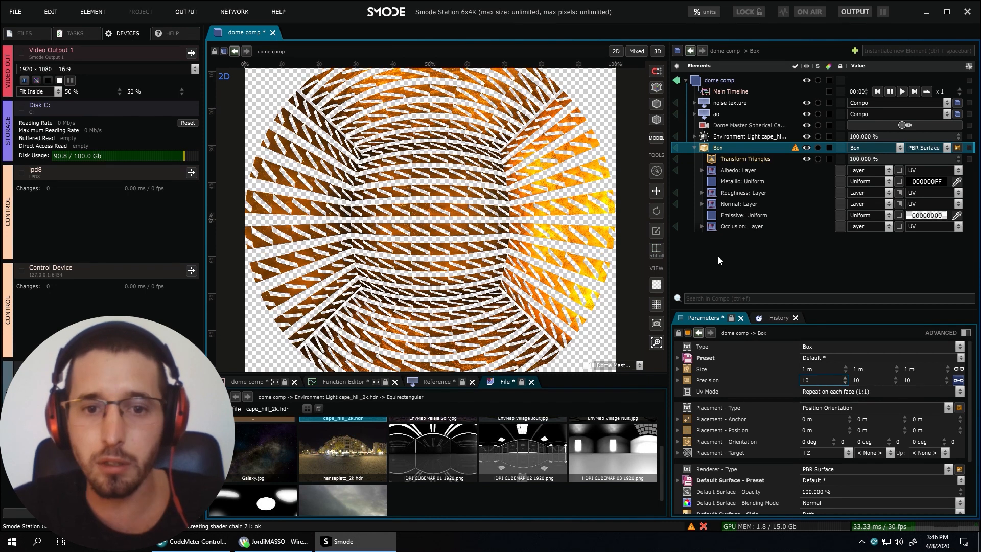
# Hide the Transform Triangles modifier to compare the dome image without it, and show the modifier again.
pyautogui.click(737, 159)
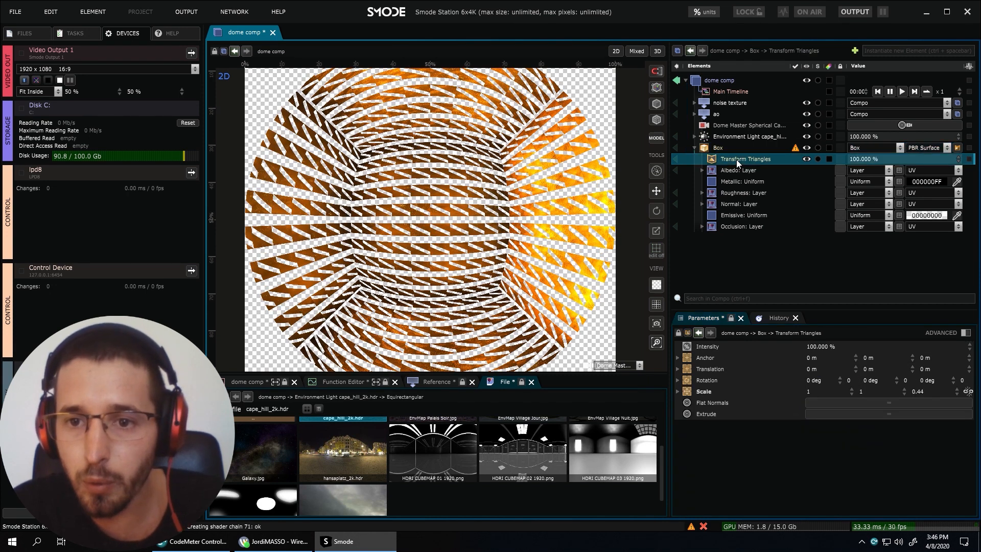
pyautogui.click(920, 392)
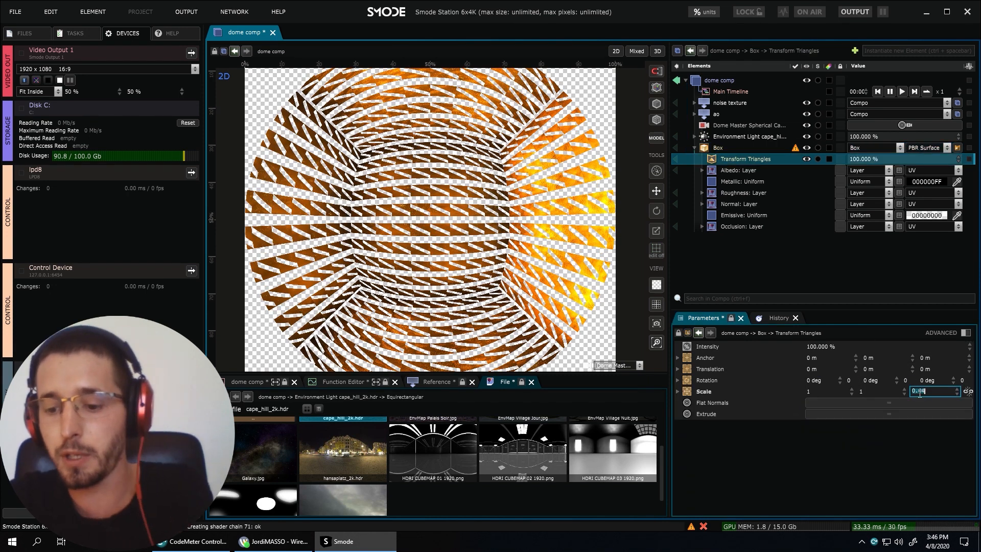
pyautogui.click(807, 159)
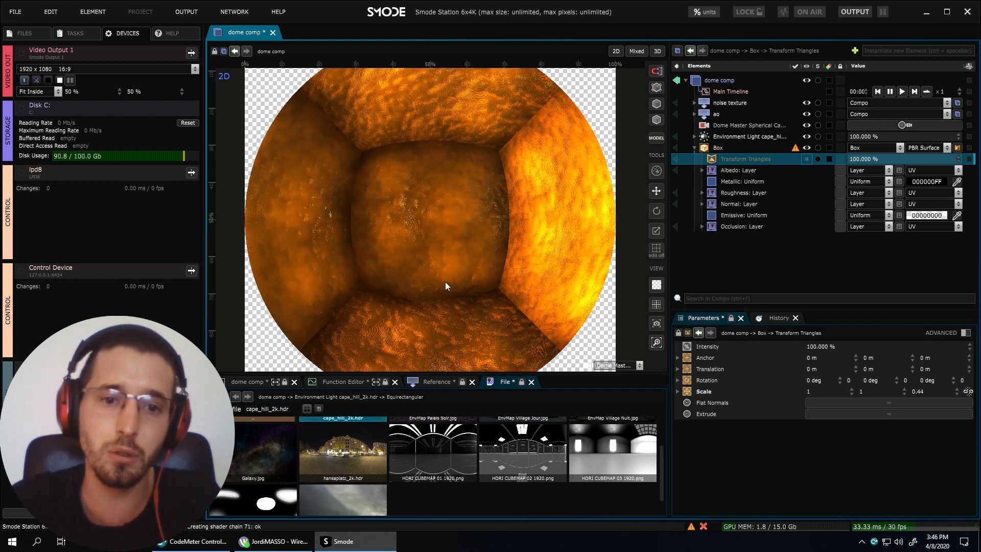
pyautogui.scroll(-1, 373, 173)
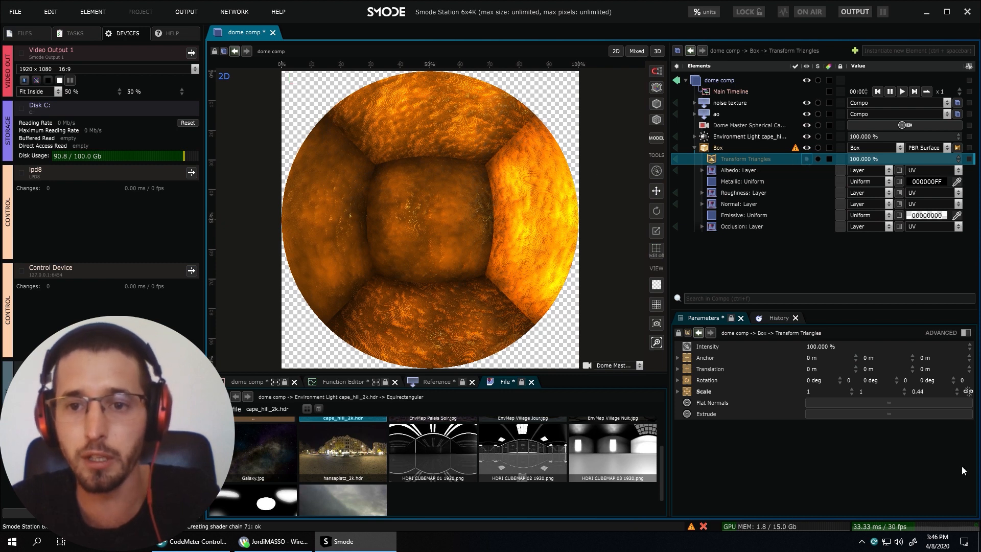
pyautogui.click(807, 159)
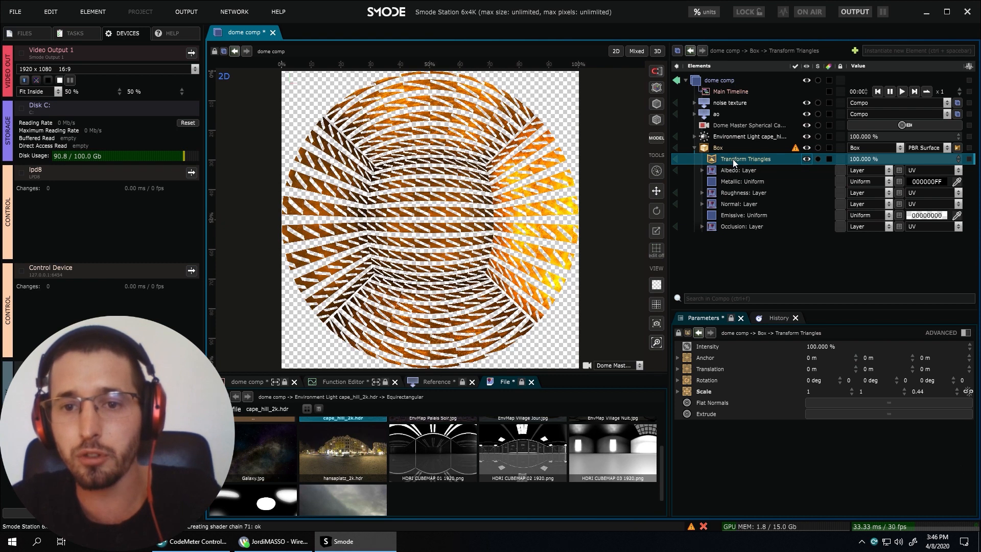
# Set the X and Z scale of the Transform Triangles modifier to 0 and test its intensity at 0 % and 100 %.
pyautogui.doubleClick(822, 392)
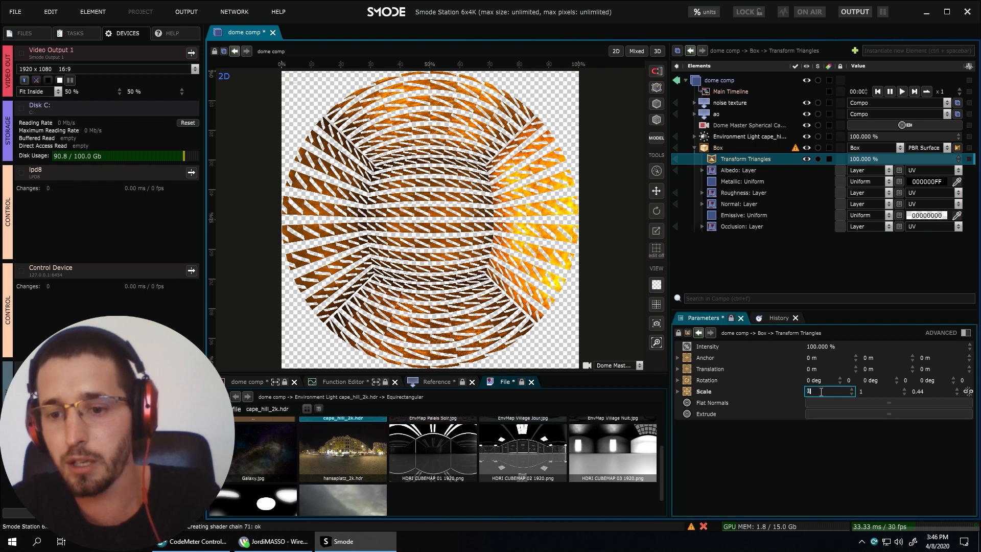
pyautogui.doubleClick(924, 392)
pyautogui.write('0')
pyautogui.press('Return')
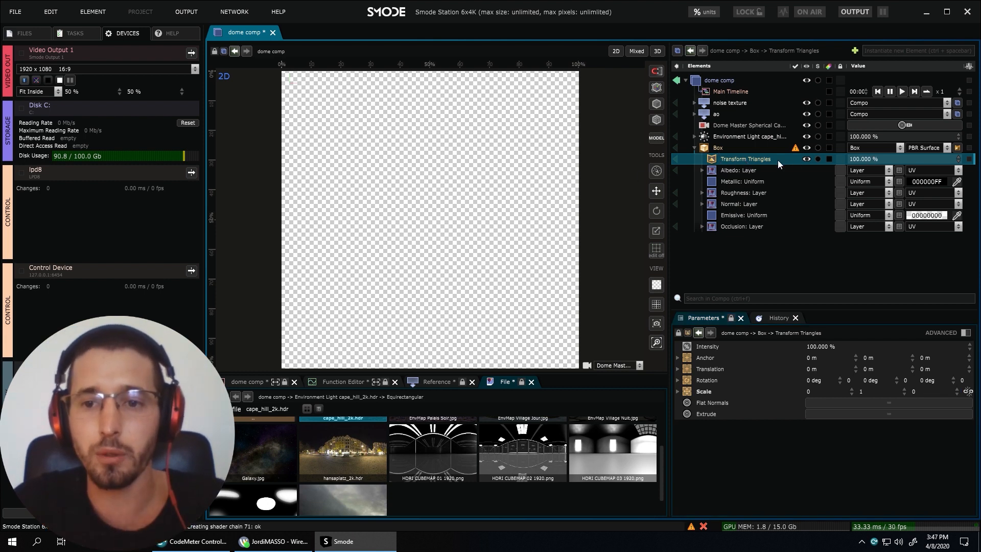
pyautogui.moveTo(868, 159); pyautogui.dragTo(754, 160)
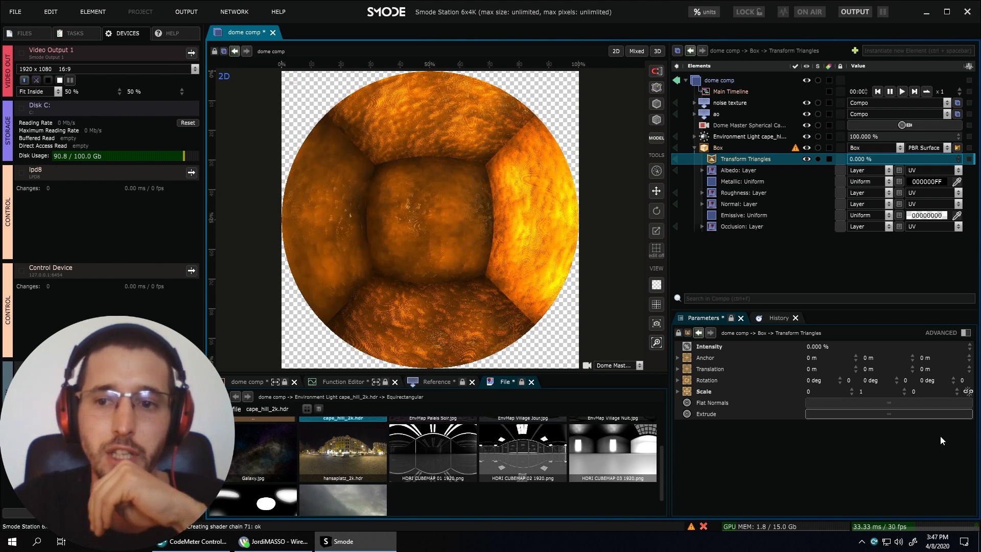
pyautogui.moveTo(866, 160); pyautogui.dragTo(979, 160)
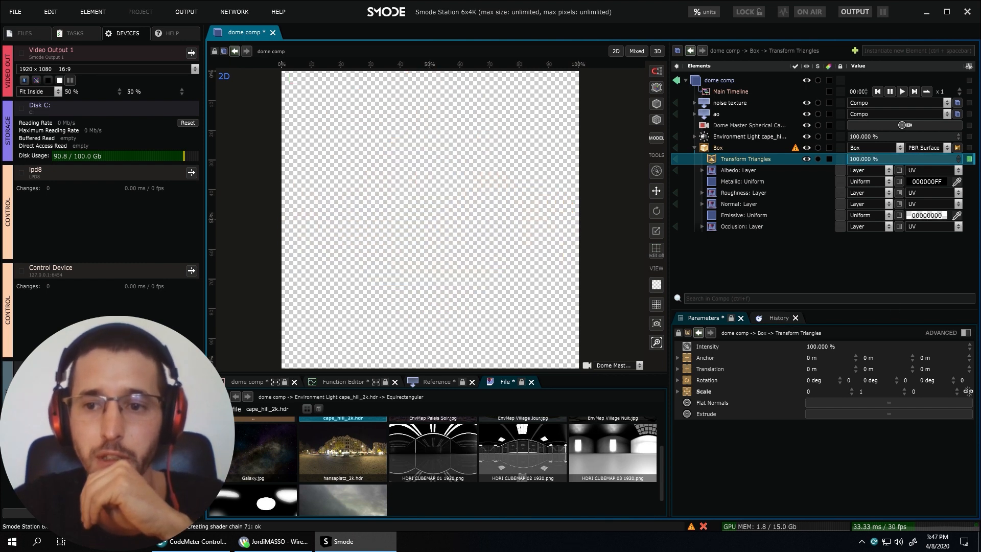
# Add a Noise 3d mask to the Box's Transform Triangles modifier.
pyautogui.rightClick(743, 164)
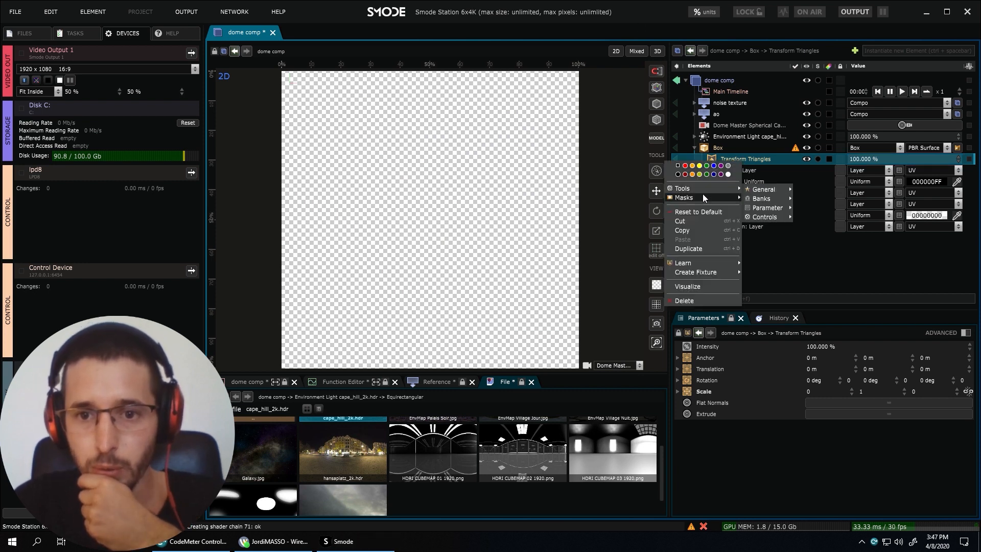
pyautogui.moveTo(702, 198)
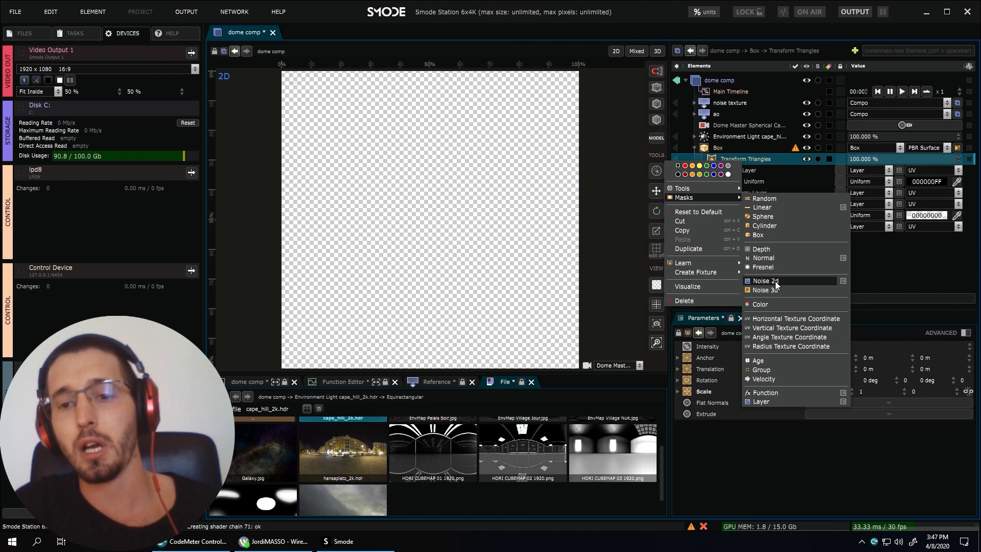
pyautogui.click(703, 106)
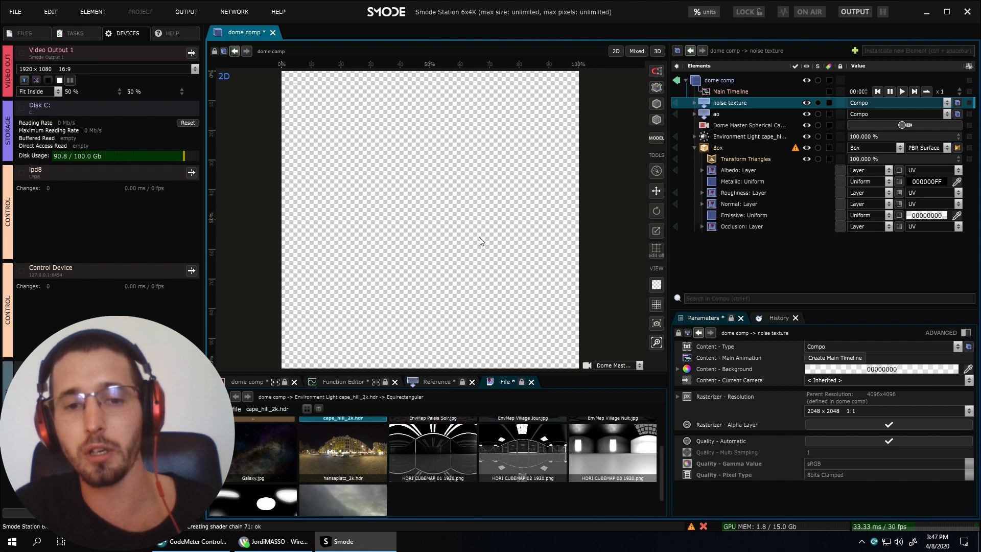
pyautogui.click(739, 156)
pyautogui.rightClick(739, 157)
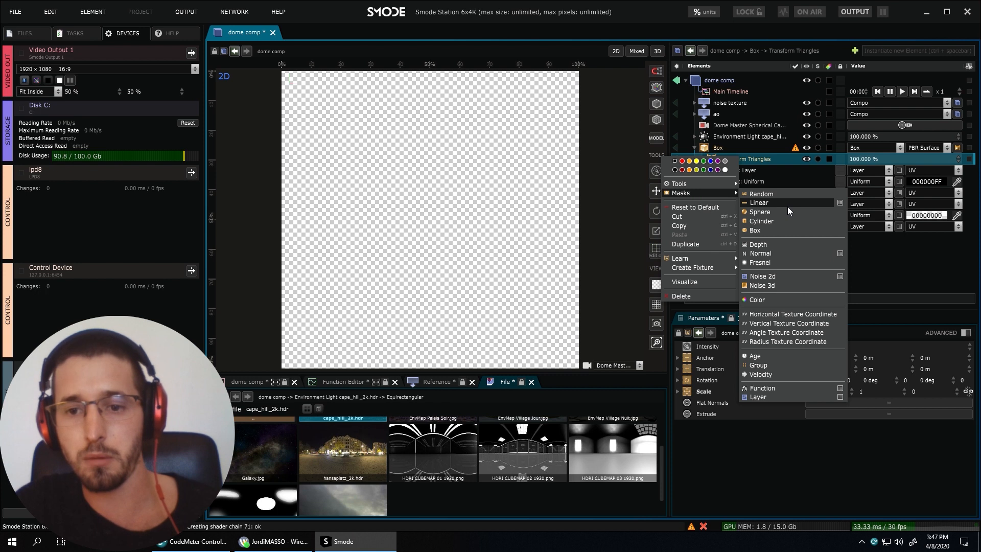
pyautogui.click(769, 286)
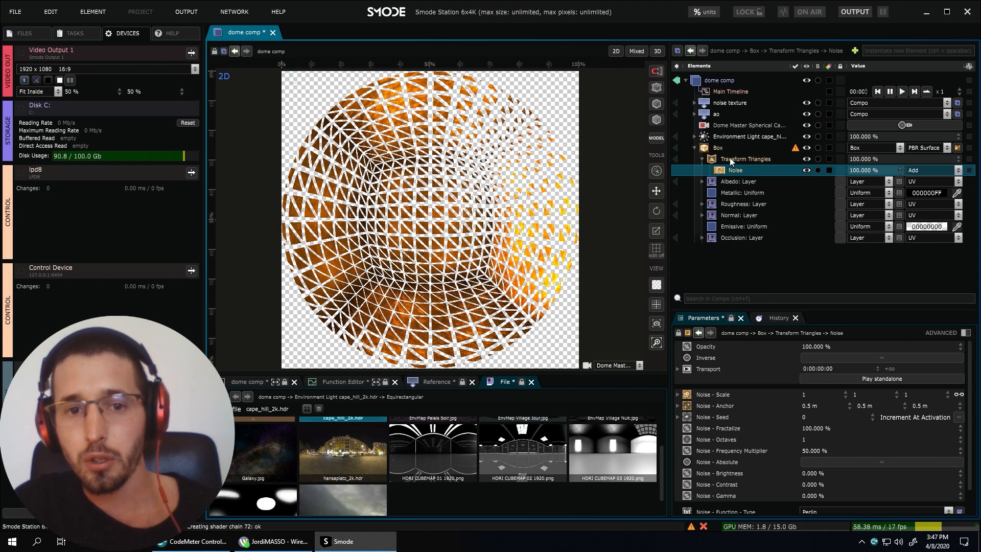
# Show the box in the 3D perspective view with the grid hidden, and save the composition.
pyautogui.click(730, 158)
pyautogui.click(657, 52)
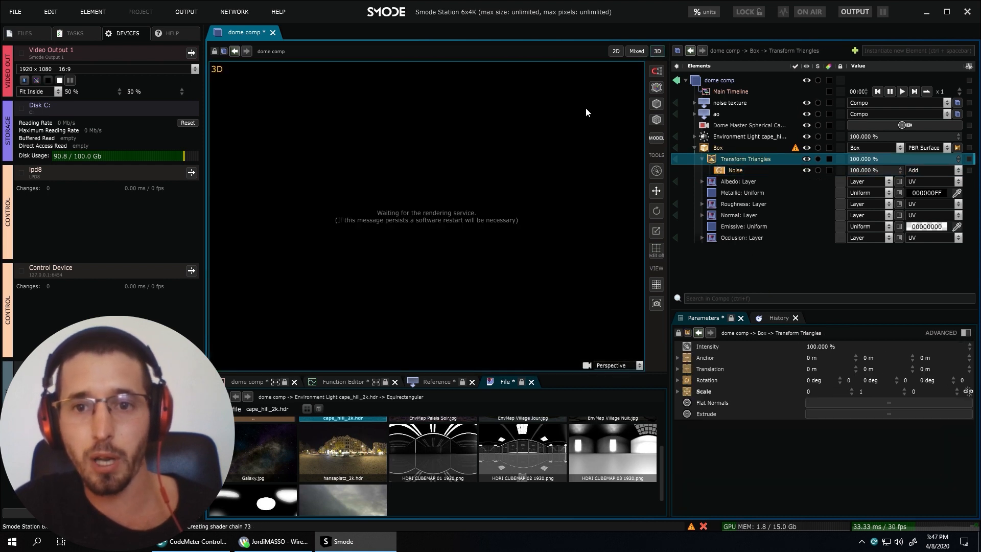
pyautogui.scroll(-10, 455, 219)
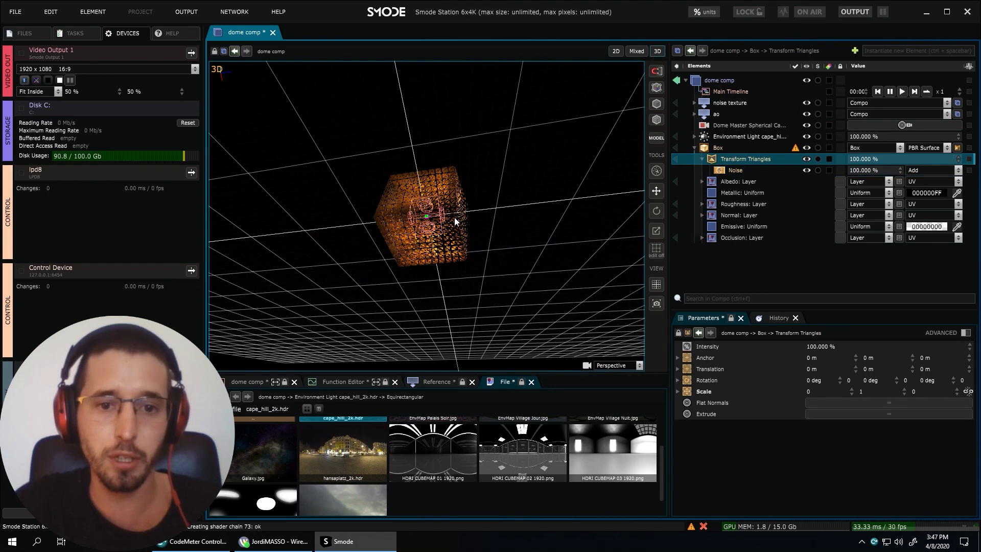
pyautogui.moveTo(452, 183); pyautogui.dragTo(440, 221)
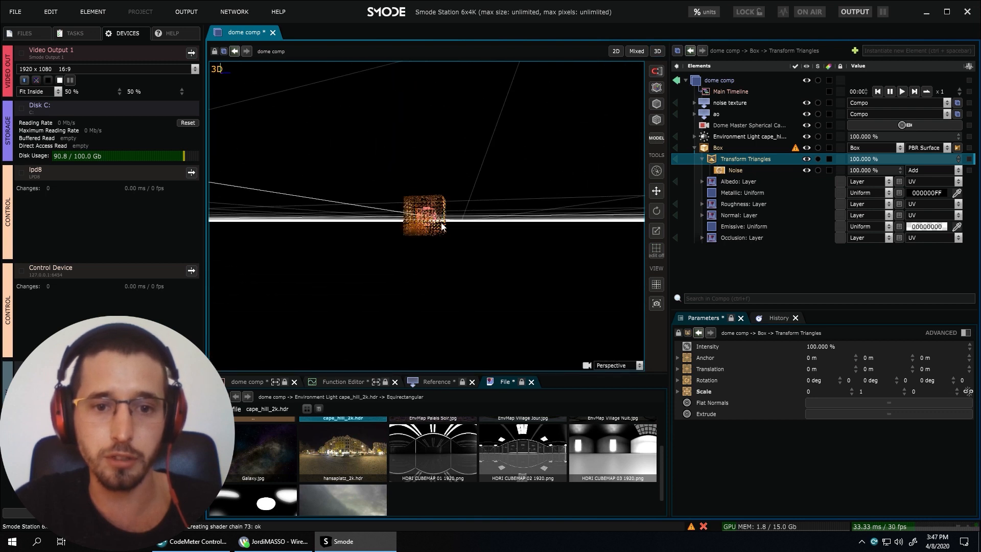
pyautogui.scroll(8, 440, 215)
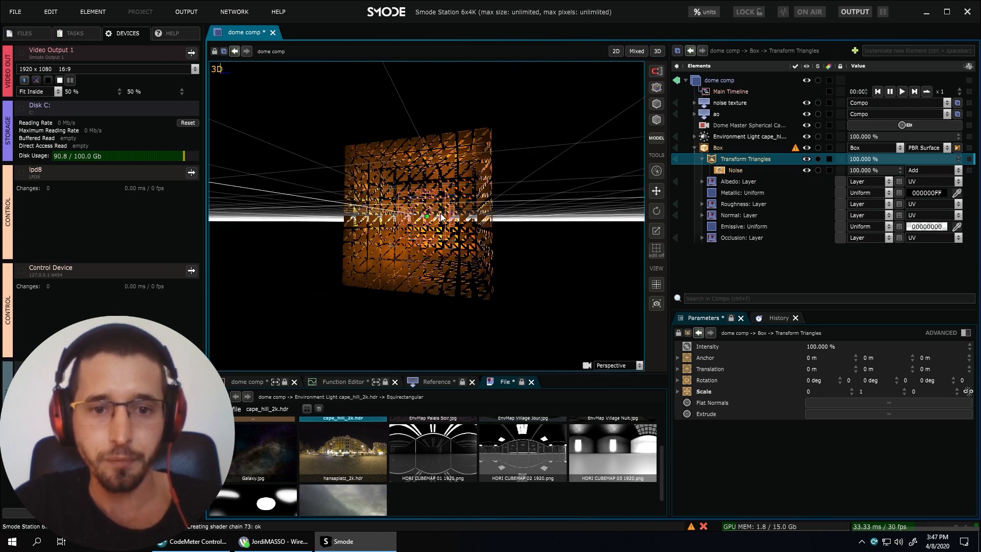
pyautogui.click(657, 284)
pyautogui.scroll(10, 423, 176)
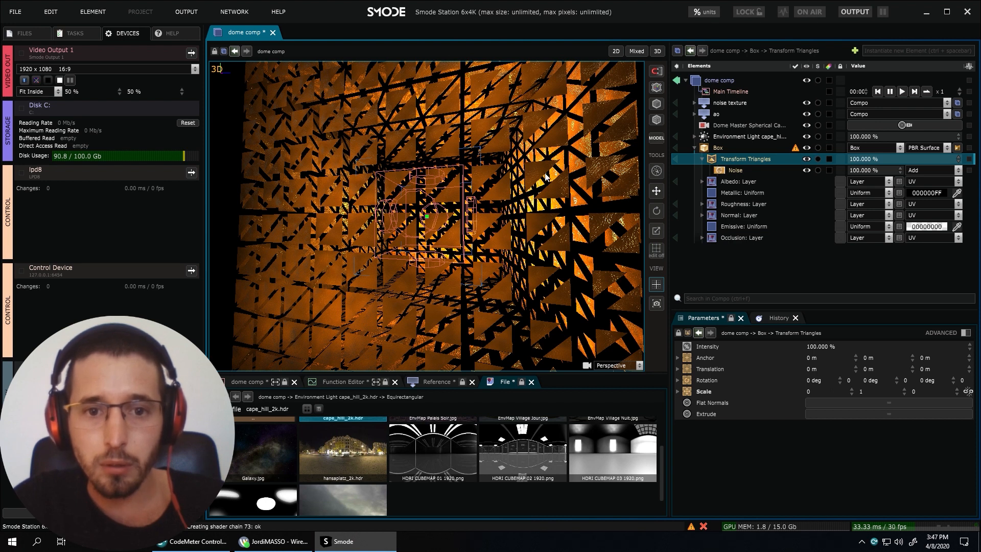
pyautogui.hotkey('ctrl', 's')
# Set the contrast of the Noise mask under Transform Triangles to 22.9 % and inspect the box in 3D.
pyautogui.keyDown('ctrl'); pyautogui.click(725, 149); pyautogui.keyUp('ctrl')
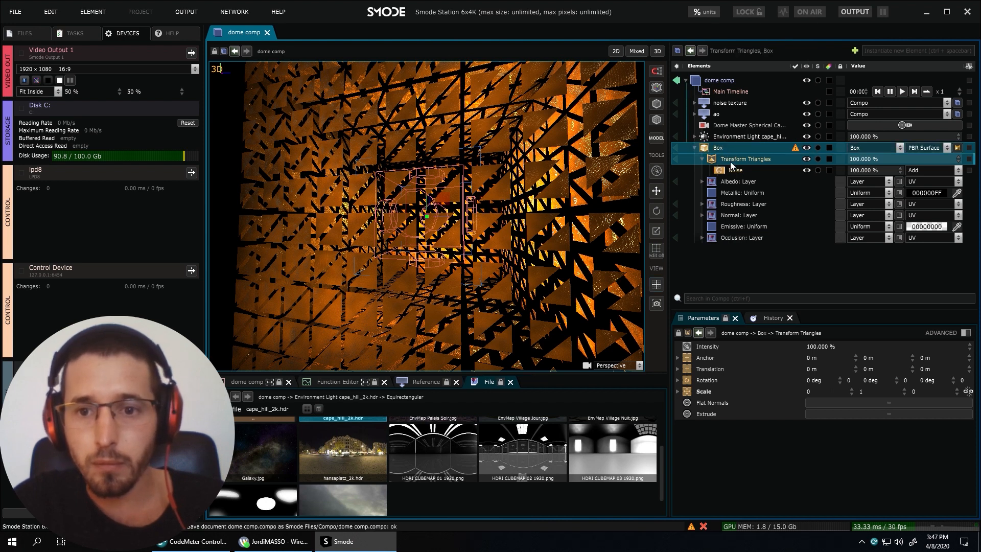
pyautogui.click(734, 170)
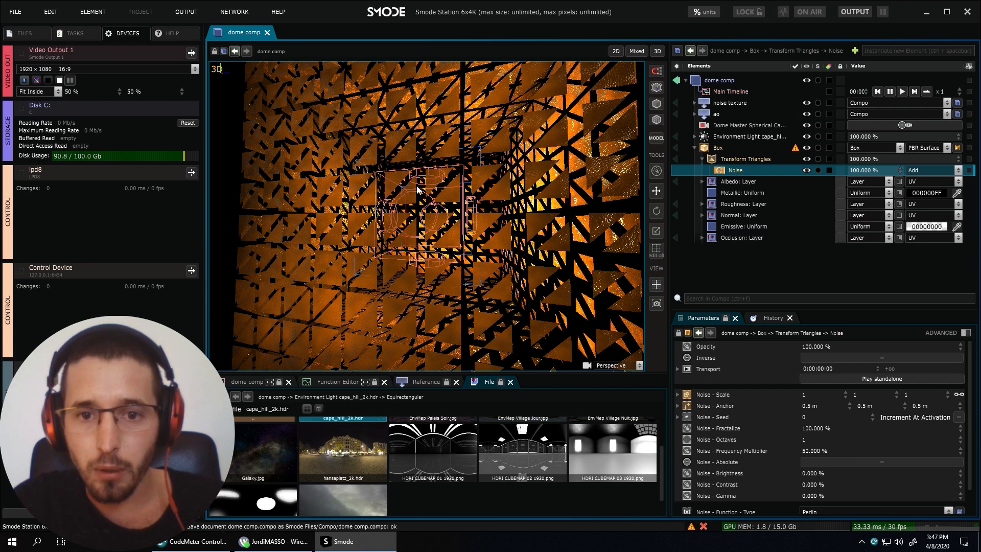
pyautogui.scroll(-5, 419, 185)
pyautogui.scroll(2, 419, 183)
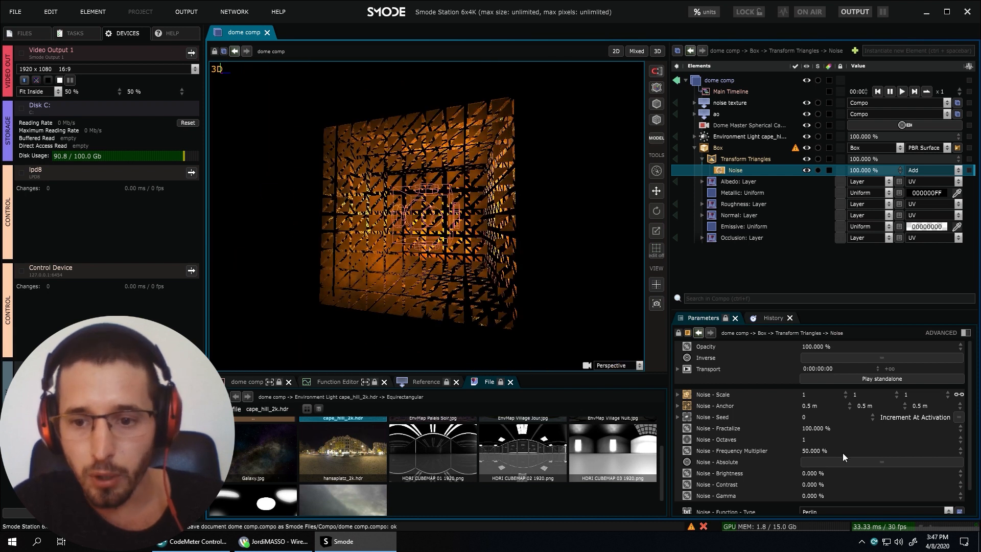
pyautogui.moveTo(814, 483); pyautogui.dragTo(843, 483)
pyautogui.moveTo(503, 181); pyautogui.dragTo(558, 120)
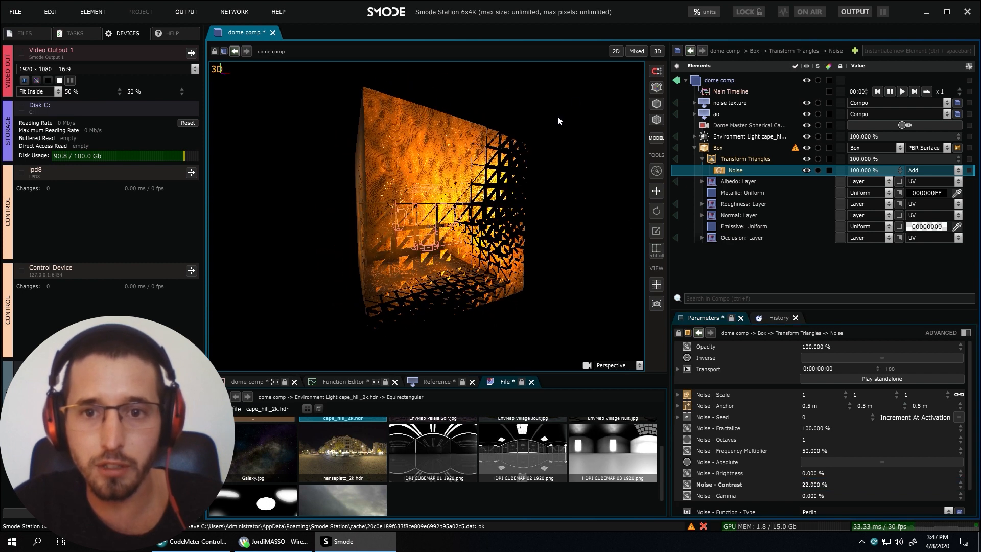
# Return to the 2D dome view and adjust the Noise mask's contrast to 27.6 % and brightness to 15.5 %.
pyautogui.click(615, 51)
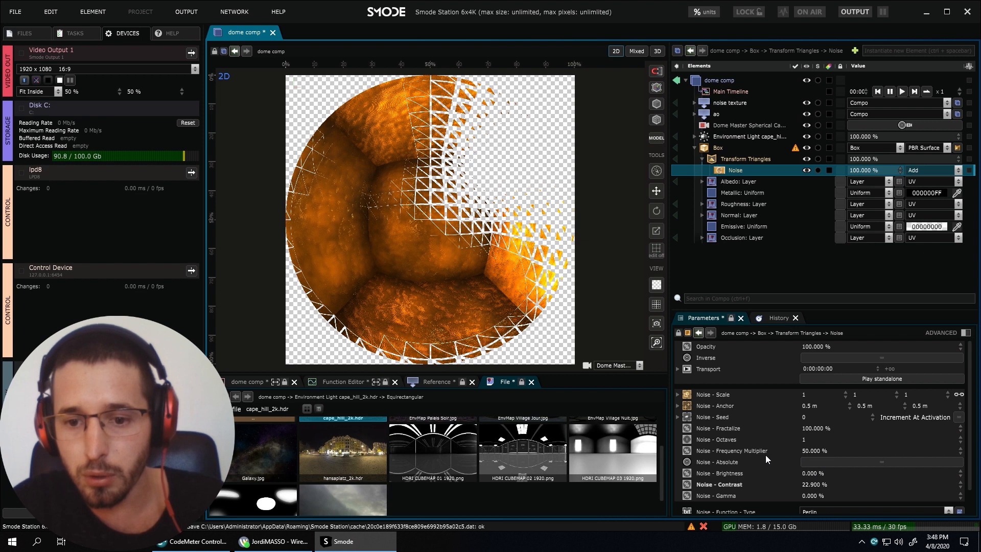
pyautogui.scroll(-1, 787, 457)
pyautogui.moveTo(817, 462); pyautogui.dragTo(710, 447)
pyautogui.moveTo(831, 447); pyautogui.dragTo(833, 447)
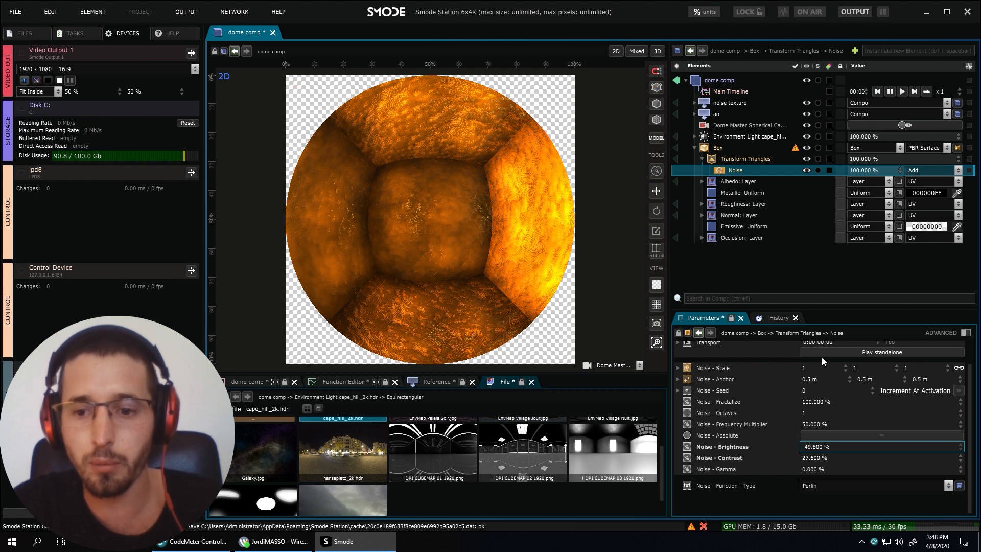
pyautogui.moveTo(830, 447); pyautogui.dragTo(883, 447)
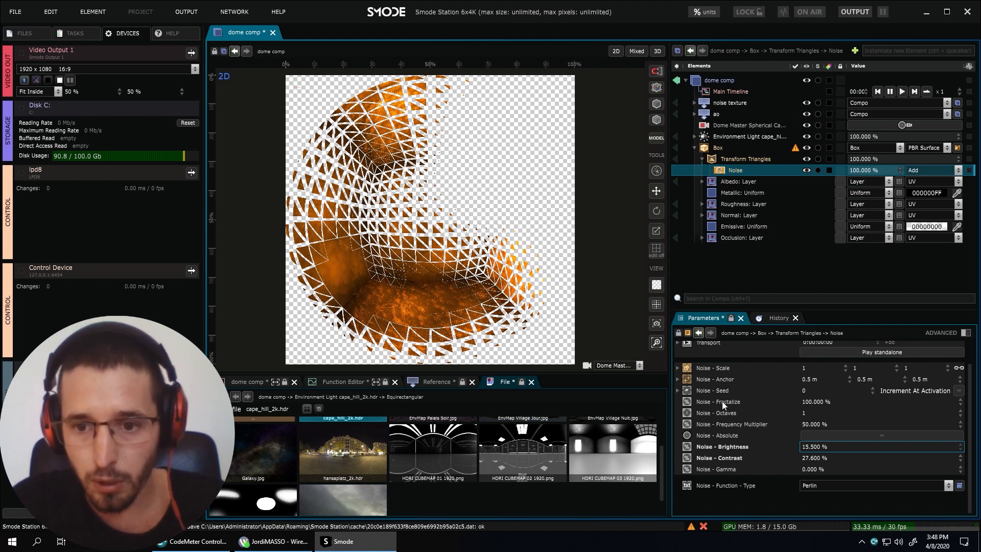
# Set the Noise mask's scale to 0.5 on all three axes.
pyautogui.scroll(2, 722, 401)
pyautogui.doubleClick(815, 395)
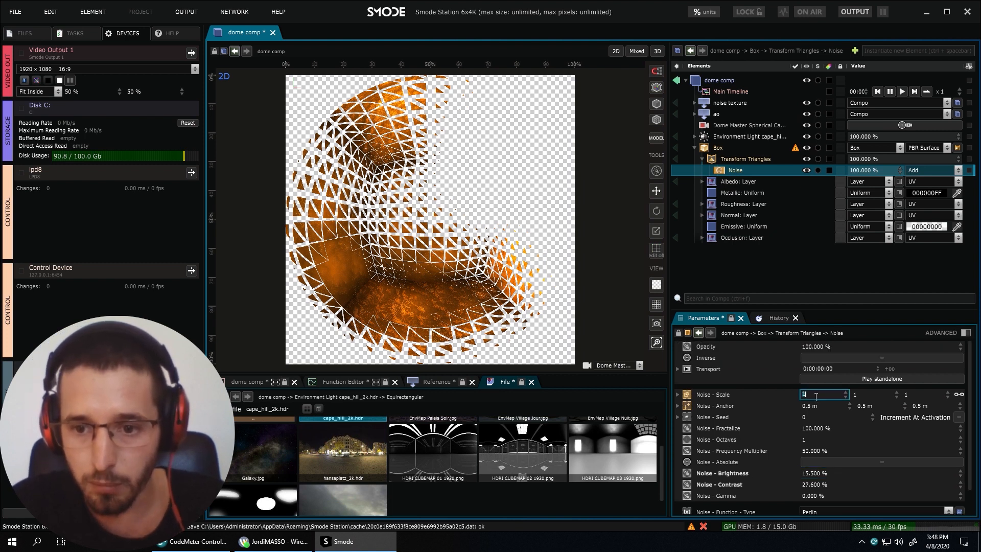
pyautogui.press('Return')
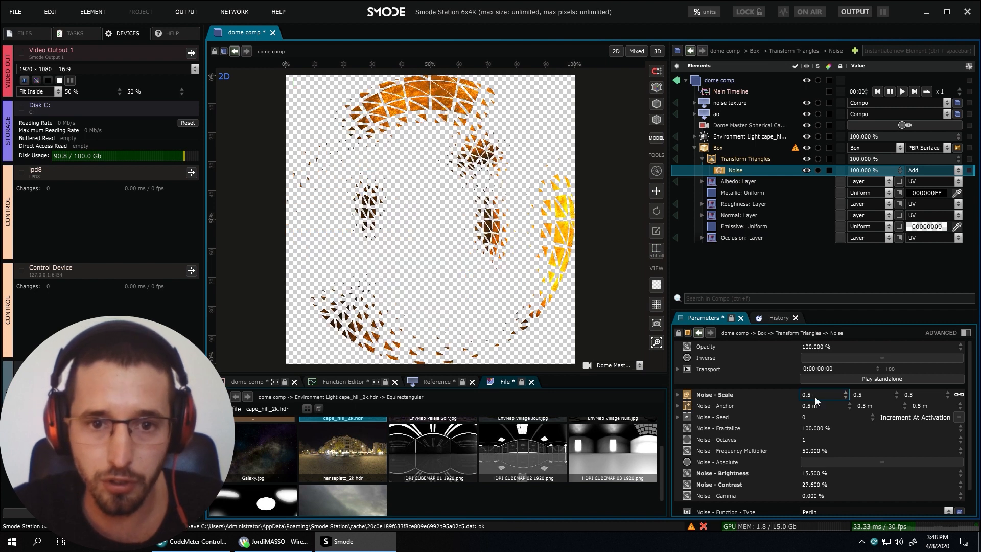
pyautogui.scroll(-1, 772, 414)
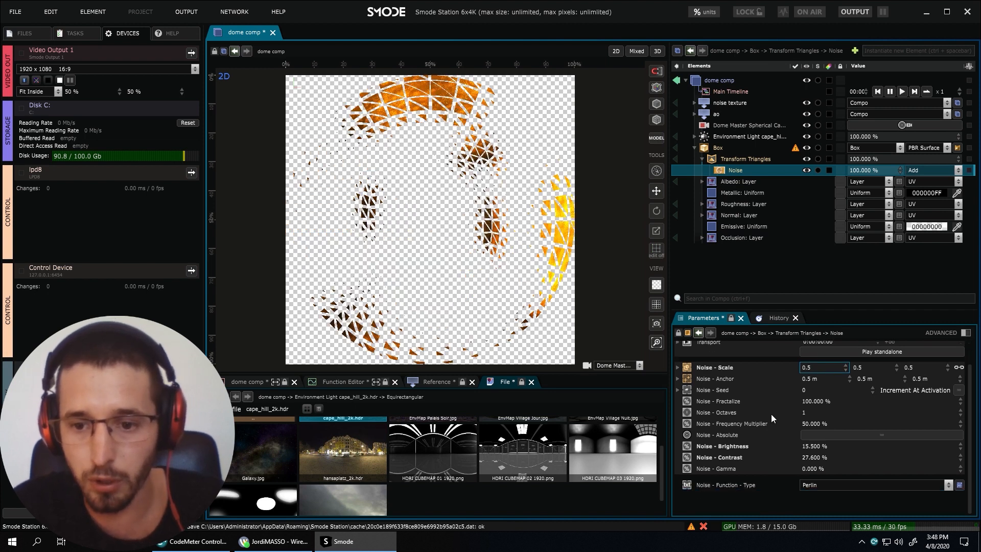
pyautogui.click(826, 485)
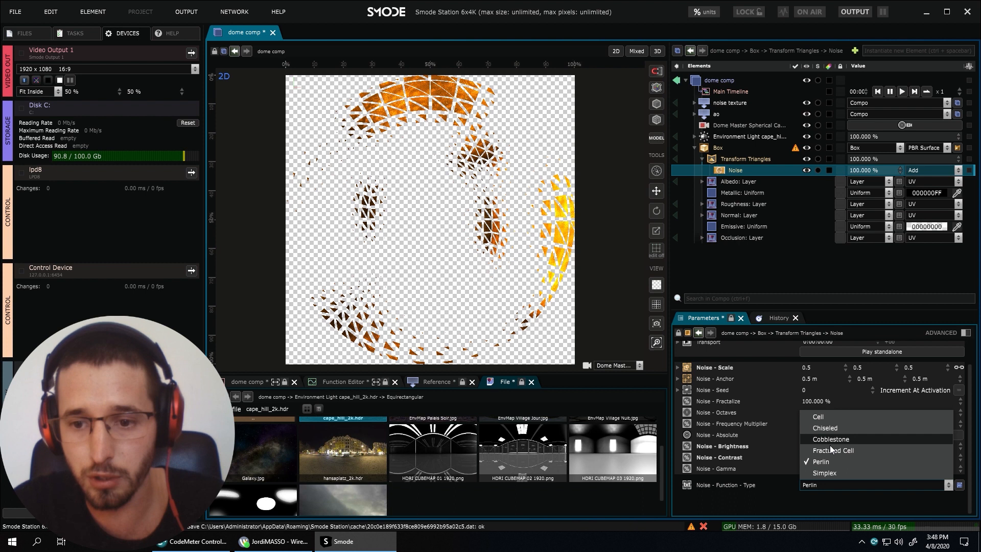
pyautogui.click(739, 447)
pyautogui.scroll(1, 740, 443)
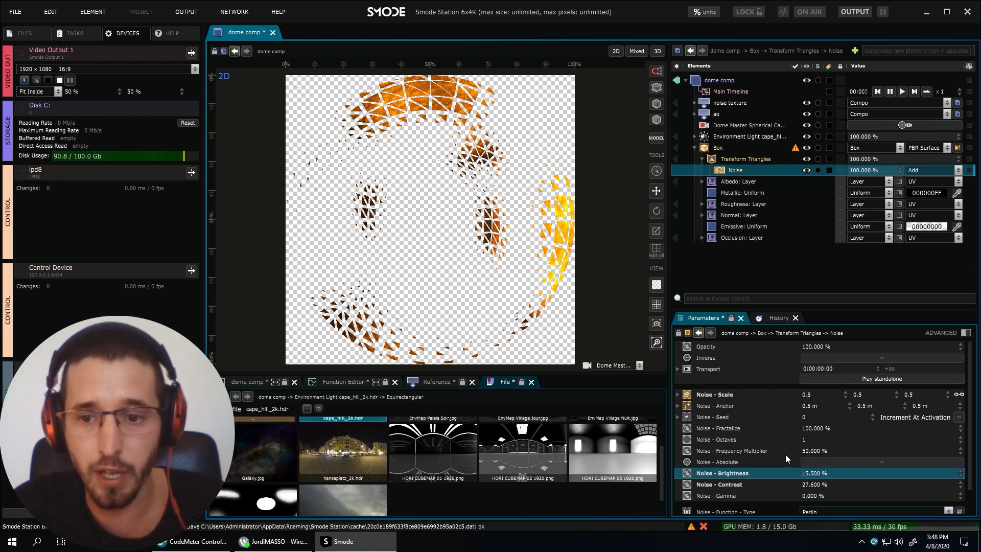
# Animate the Noise mask with a standalone player and show the mask's parameters again.
pyautogui.click(812, 392)
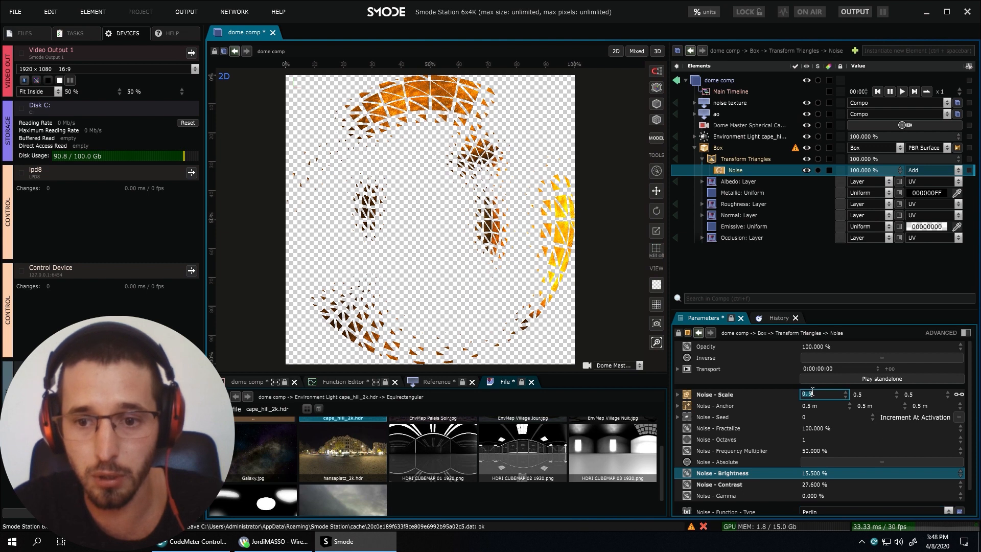
pyautogui.click(707, 420)
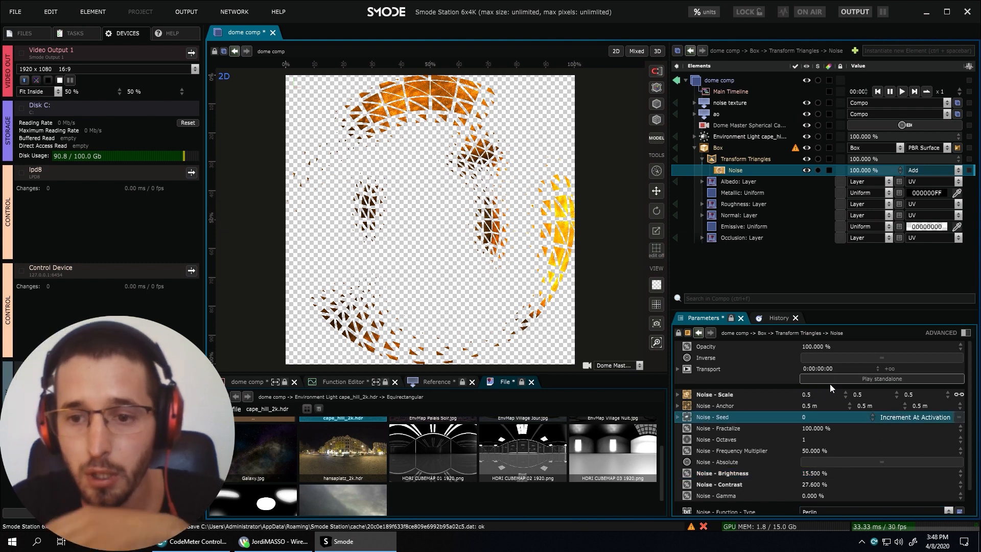
pyautogui.click(836, 382)
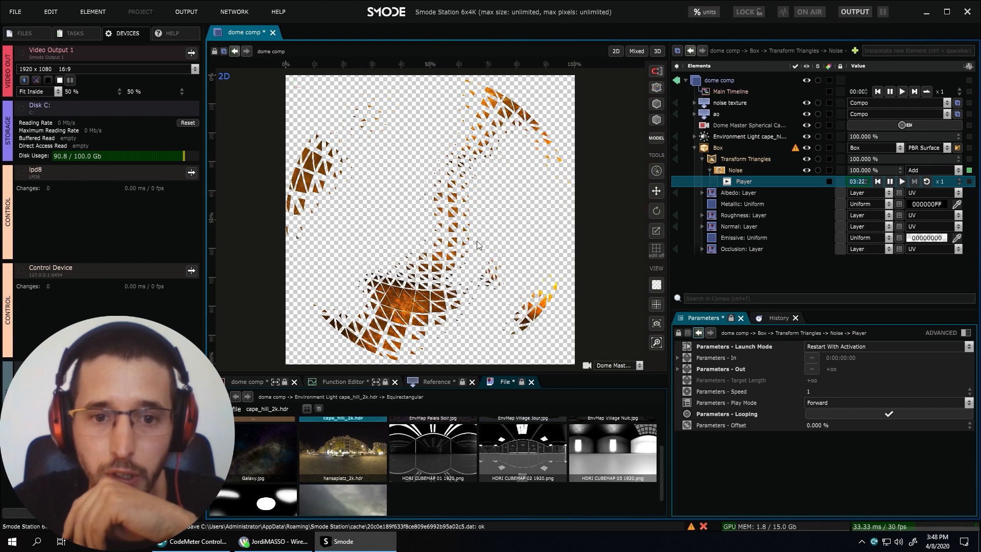
pyautogui.click(736, 170)
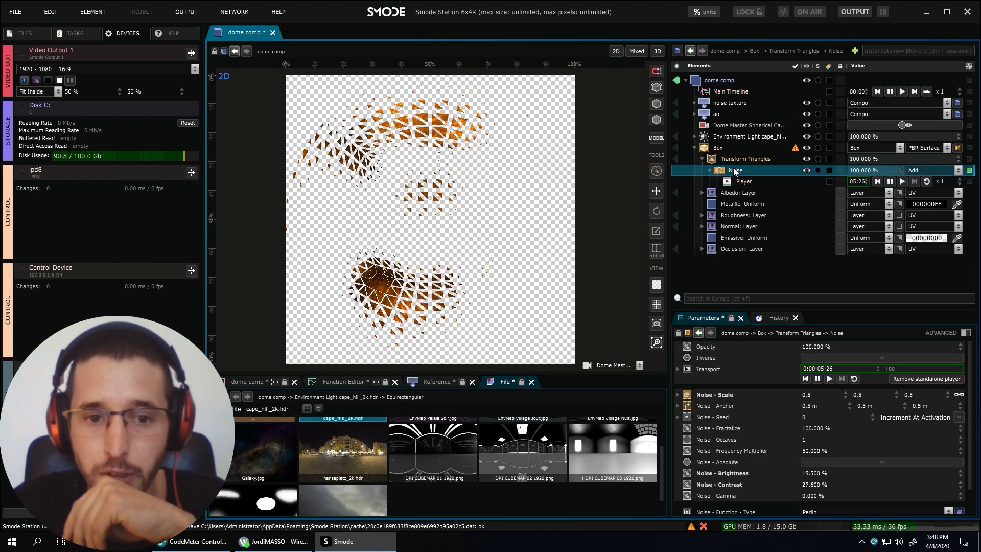
# Set the Noise mask's brightness to -30 %, collapse the mask and save the composition.
pyautogui.scroll(-1, 775, 458)
pyautogui.moveTo(815, 449); pyautogui.dragTo(825, 491)
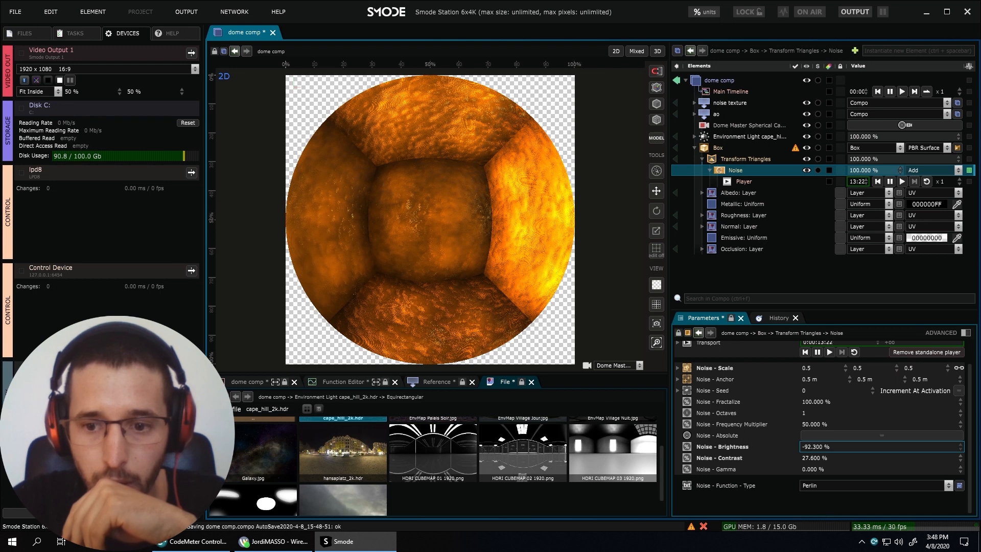
pyautogui.click(816, 448)
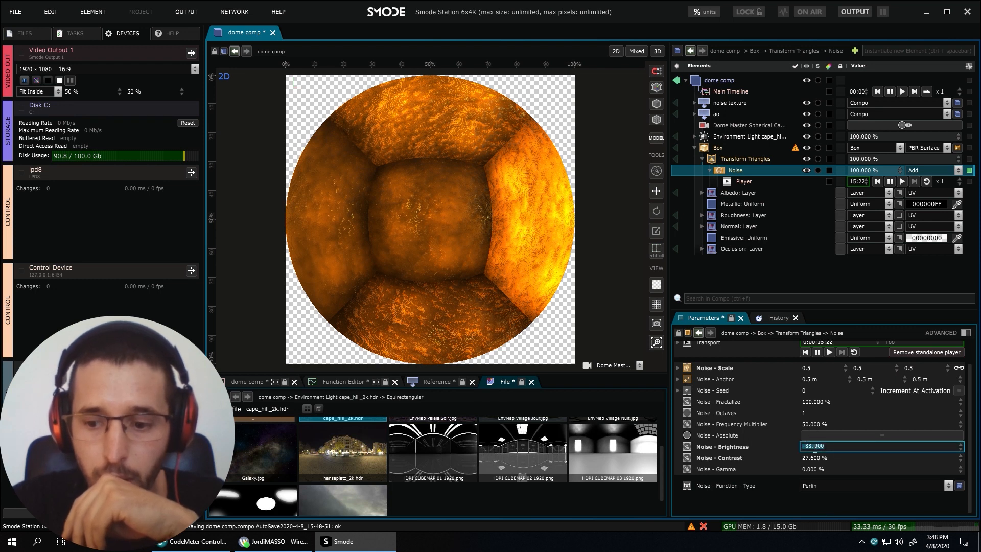
pyautogui.write('-30')
pyautogui.press('Return')
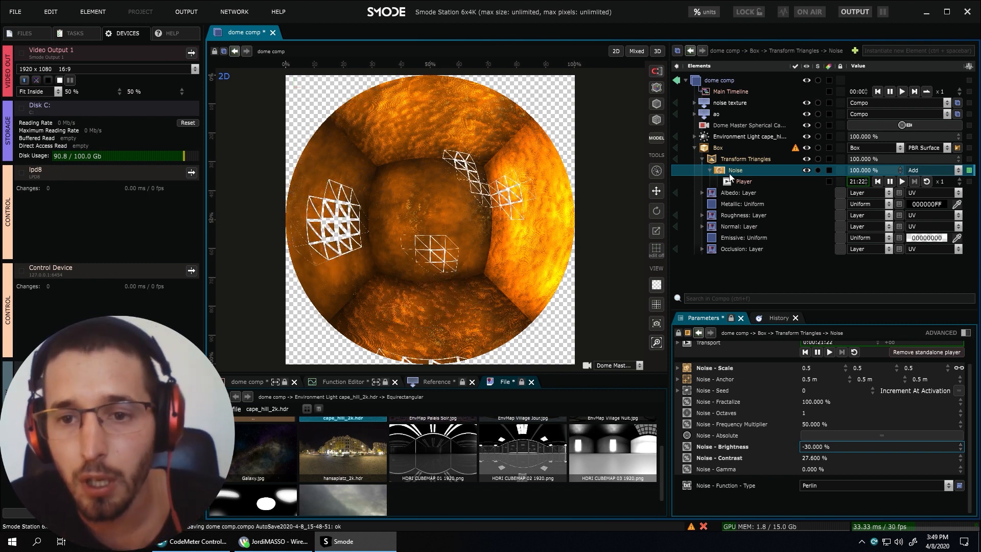
pyautogui.click(710, 171)
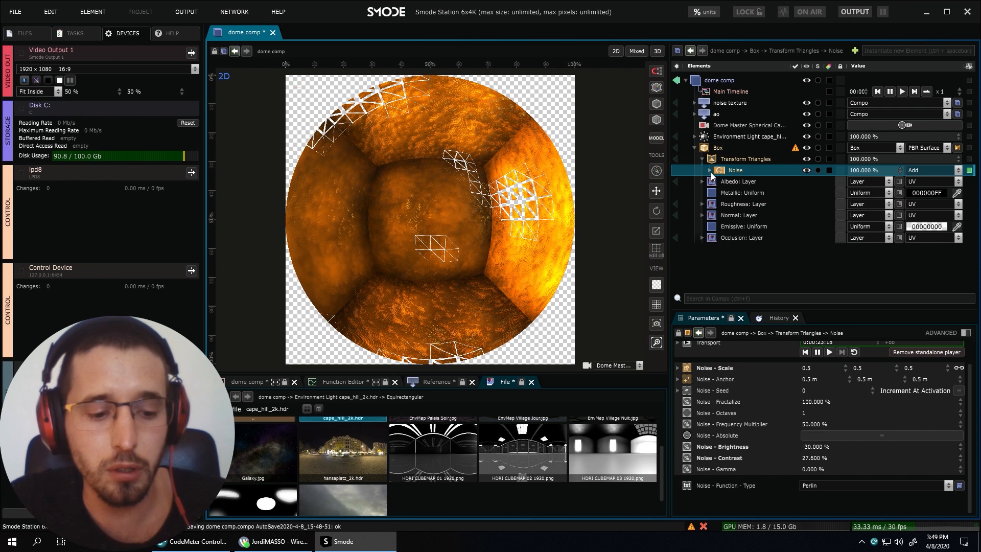
pyautogui.hotkey('ctrl', 's')
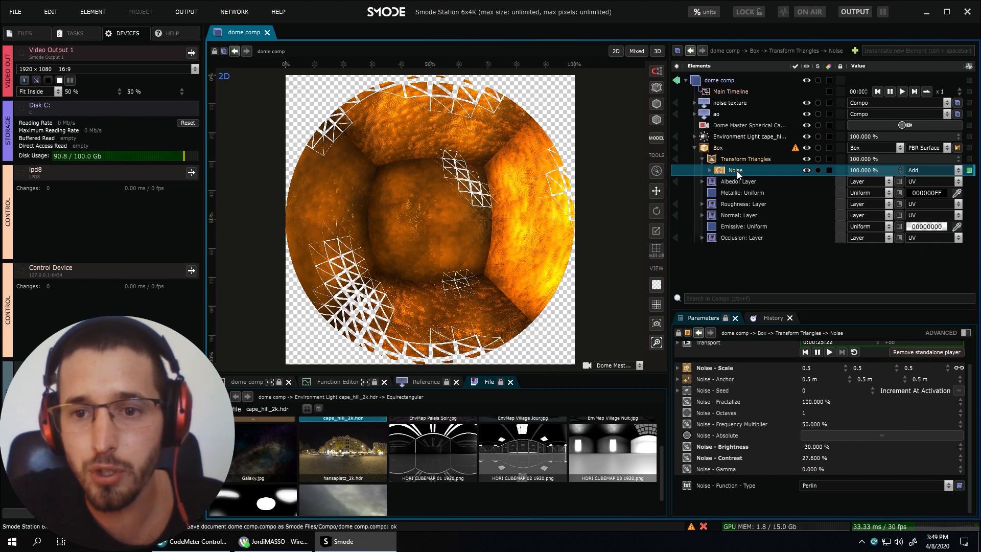
# Share the Transform Triangles Noise mask as an element of the composition and rename it 3d noise.
pyautogui.rightClick(737, 170)
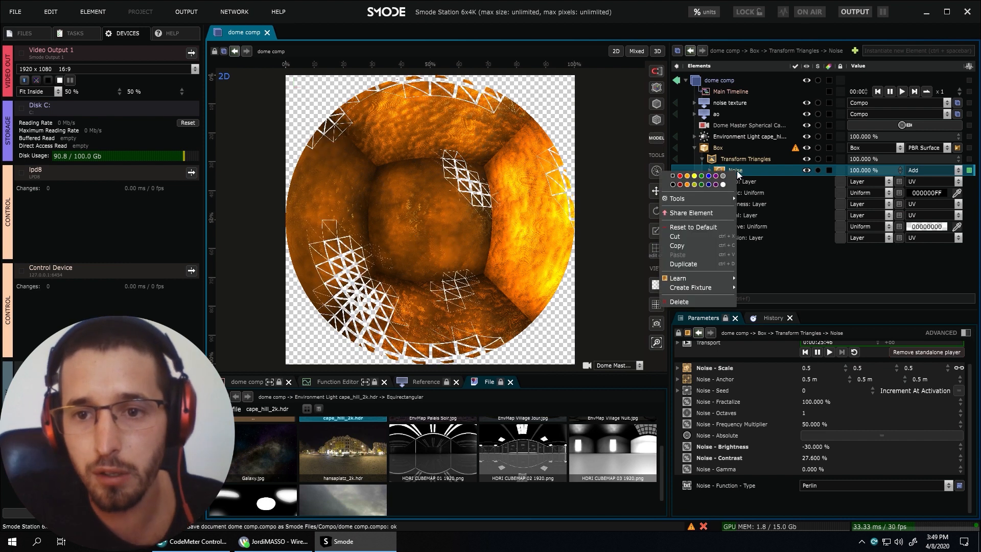
pyautogui.click(704, 213)
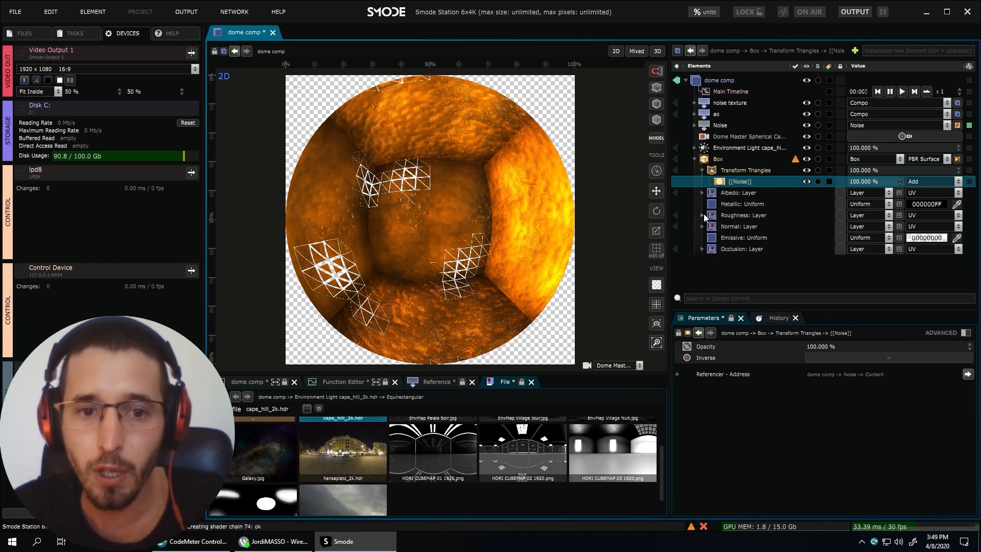
pyautogui.click(718, 126)
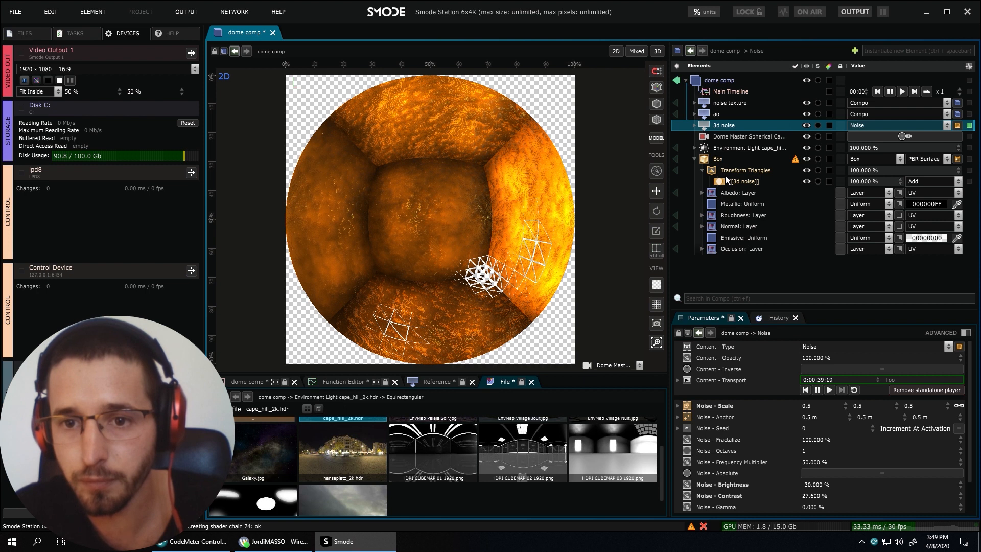
# Add a Demultiply distort modifier to the Box and set its instances to 5.
pyautogui.click(703, 170)
pyautogui.click(719, 162)
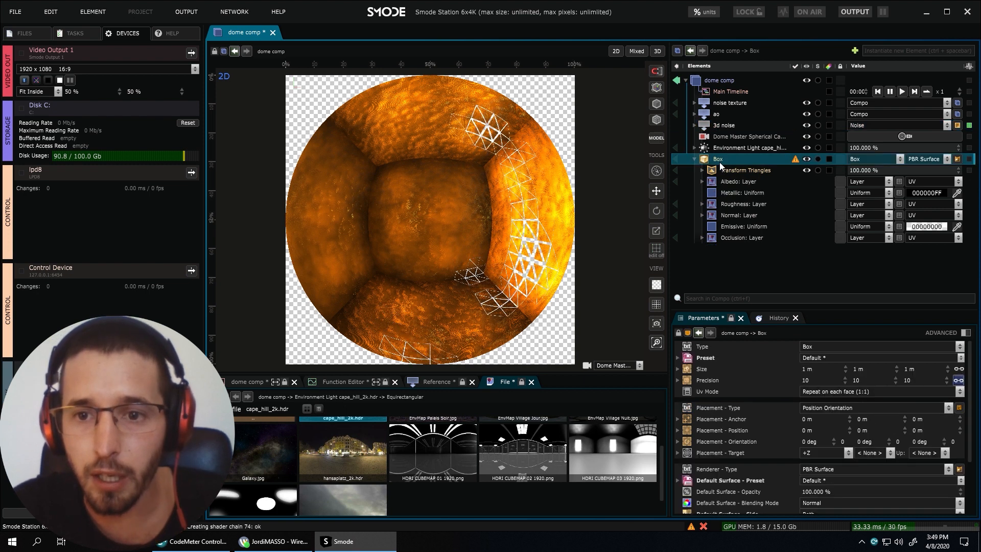
pyautogui.rightClick(719, 162)
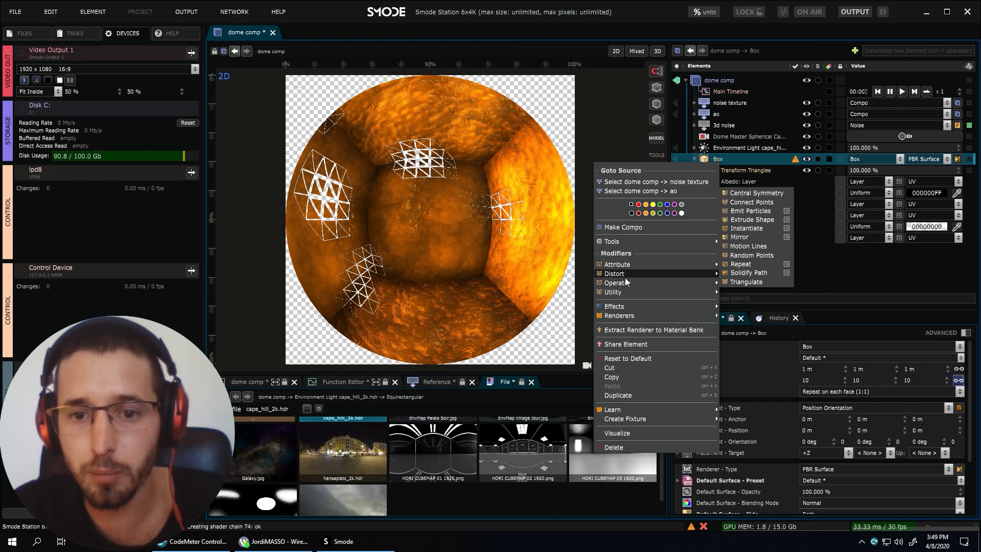
pyautogui.moveTo(624, 274)
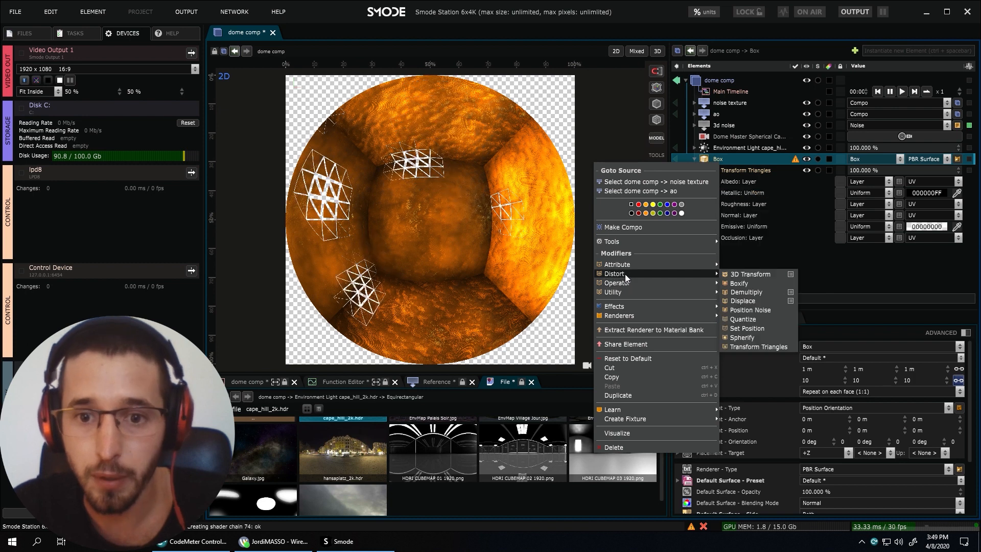
pyautogui.click(737, 292)
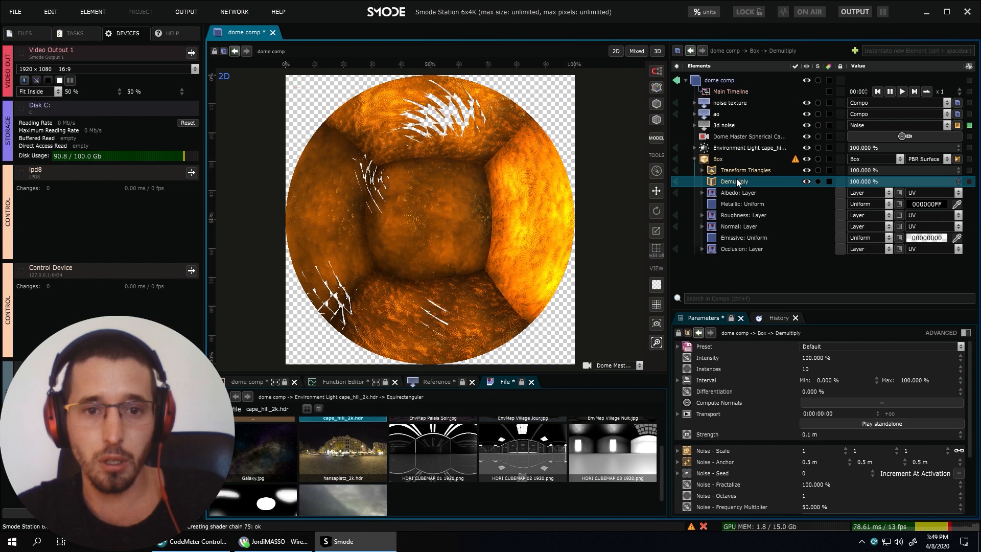
pyautogui.click(815, 372)
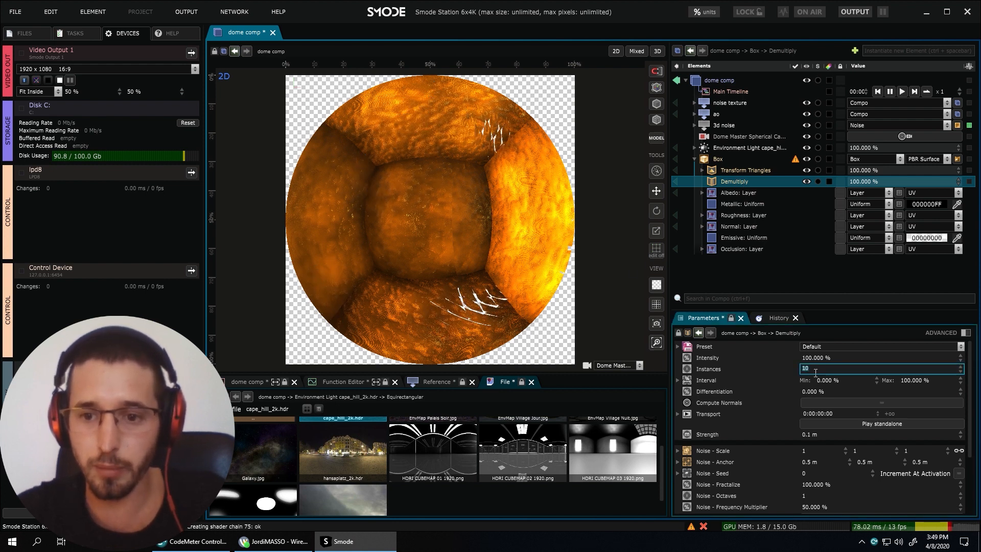
pyautogui.write('5')
pyautogui.press('Return')
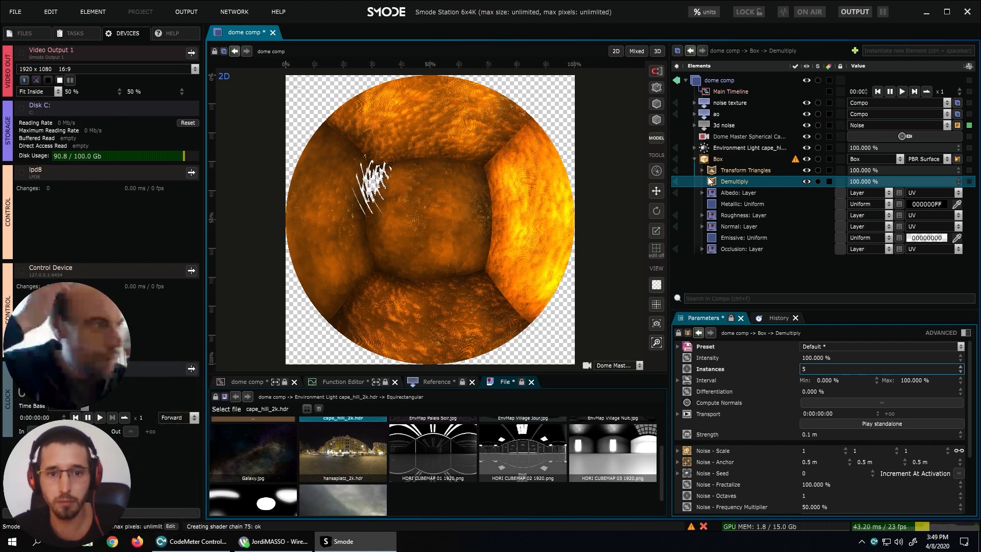
# Raise the Demultiply strength to 0.78 m in the 3D view and inspect the deformed box.
pyautogui.click(657, 51)
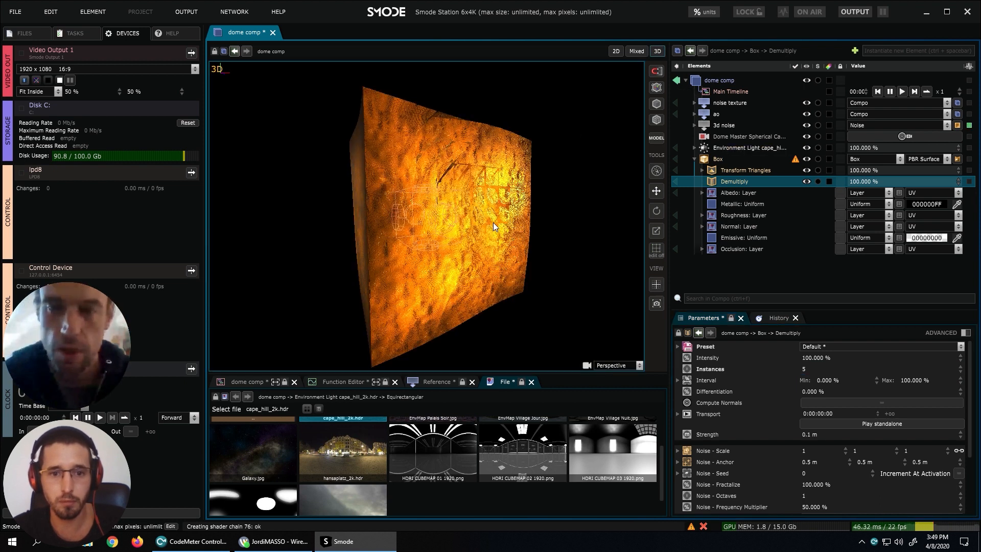
pyautogui.moveTo(819, 437); pyautogui.dragTo(845, 437)
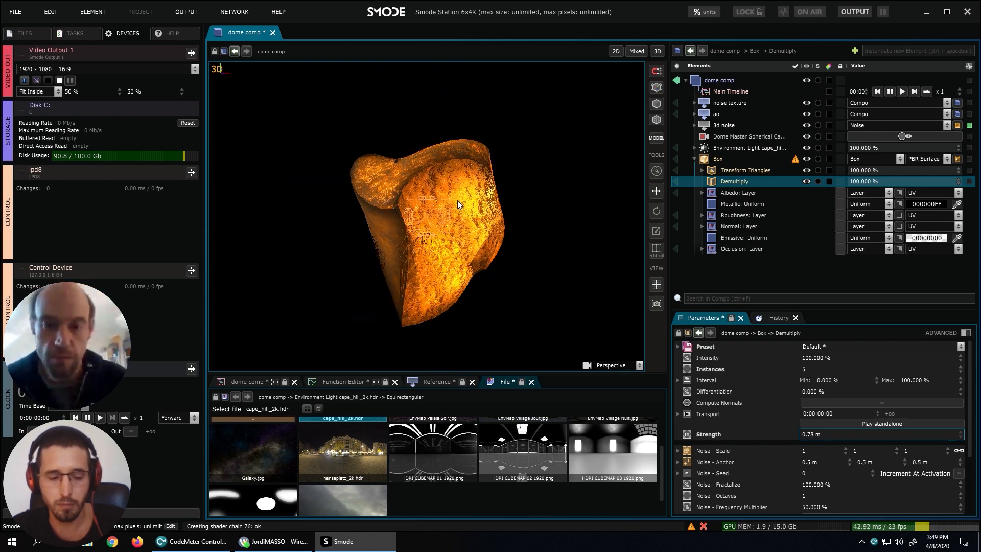
pyautogui.moveTo(458, 201); pyautogui.dragTo(428, 205)
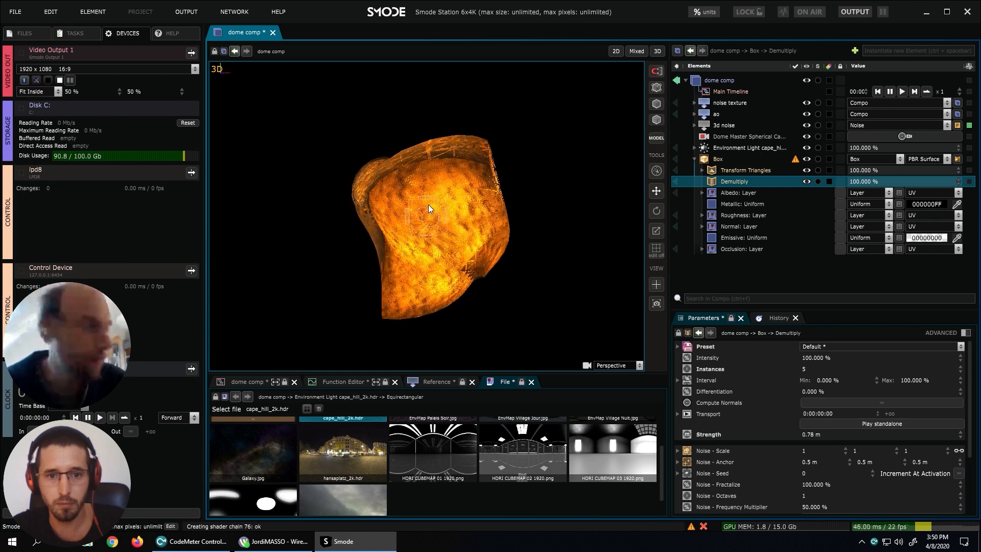
pyautogui.scroll(5, 502, 202)
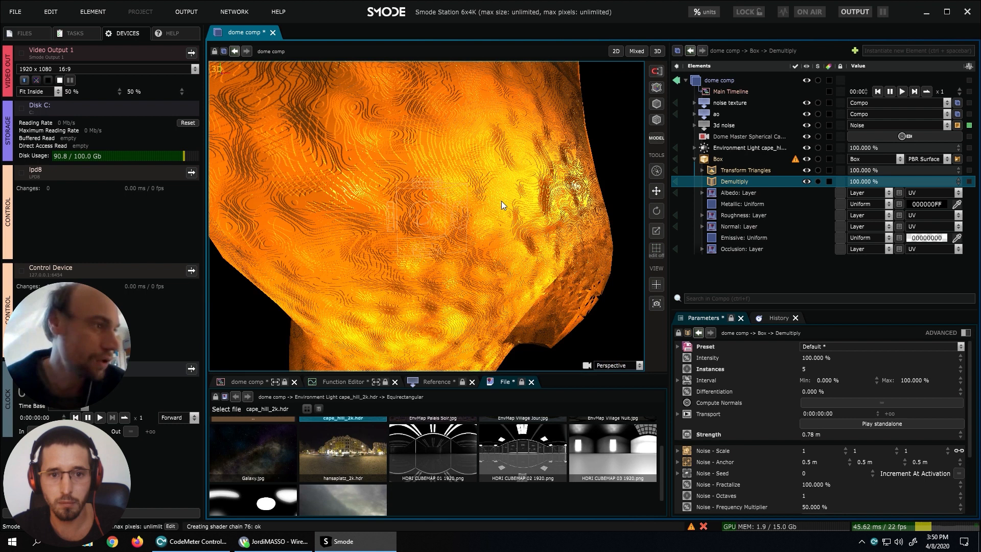
pyautogui.scroll(-3, 501, 205)
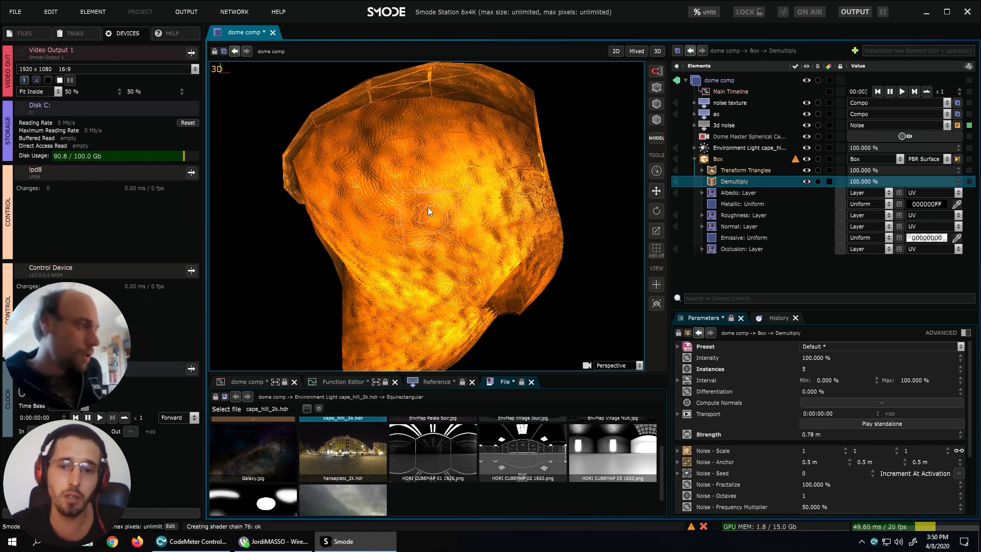
# Mask the Demultiply modifier with the shared 3d noise and inspect the box in 3D from inside and outside.
pyautogui.click(727, 128)
pyautogui.moveTo(725, 127); pyautogui.dragTo(744, 186)
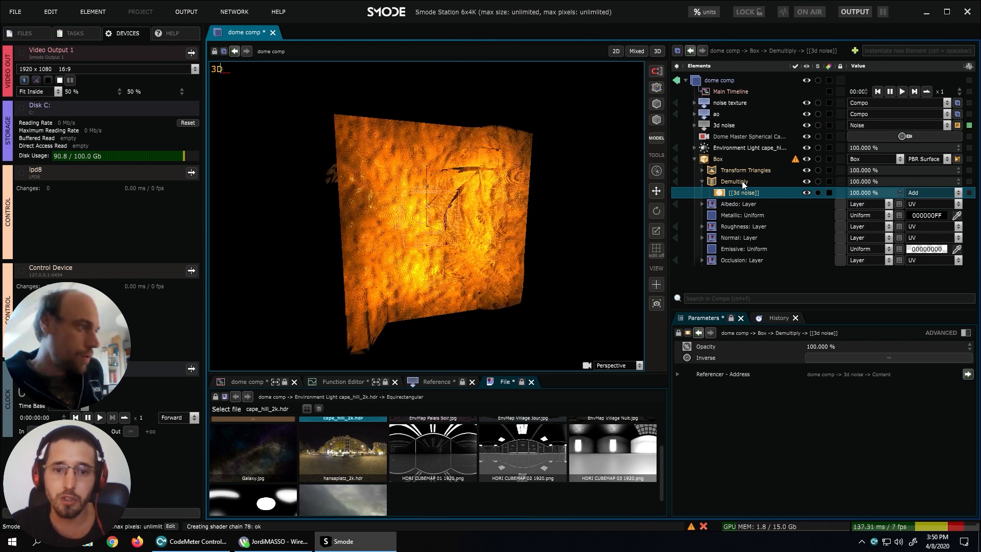
pyautogui.scroll(3, 471, 182)
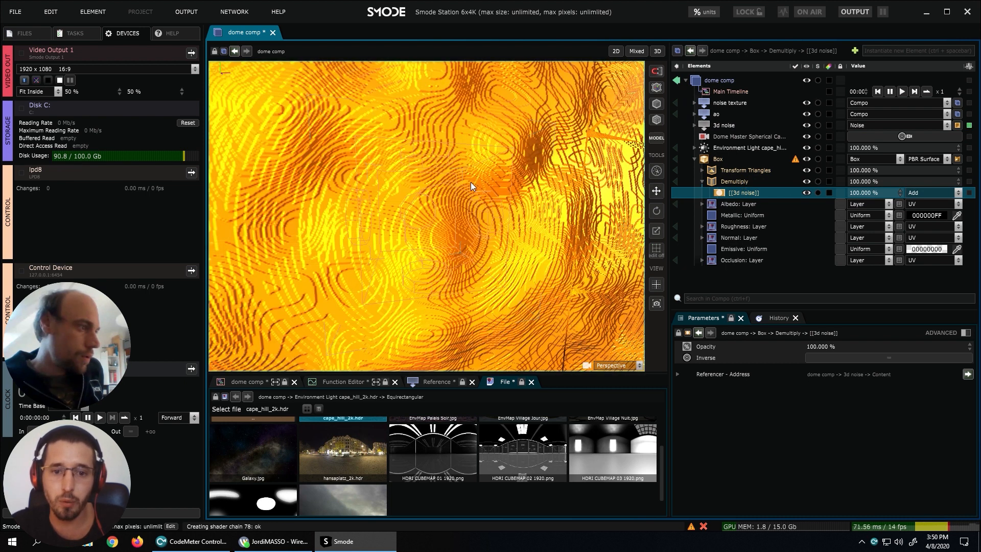
pyautogui.scroll(1, 471, 182)
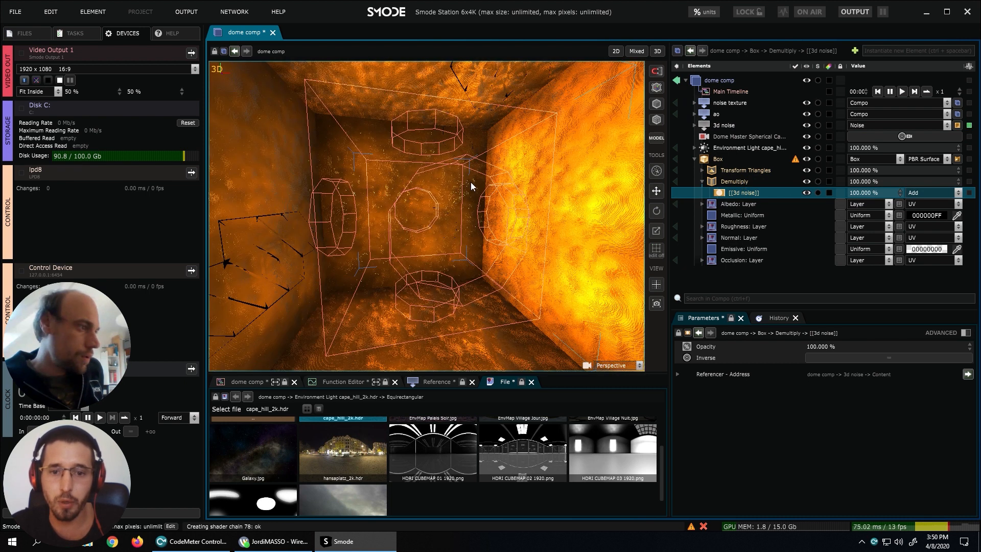
pyautogui.scroll(2, 471, 182)
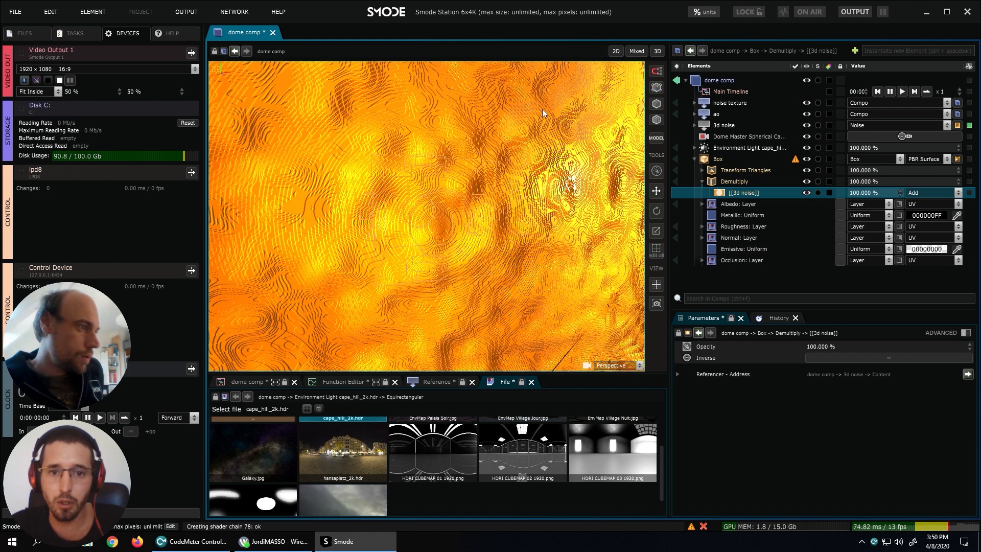
pyautogui.scroll(-3, 495, 134)
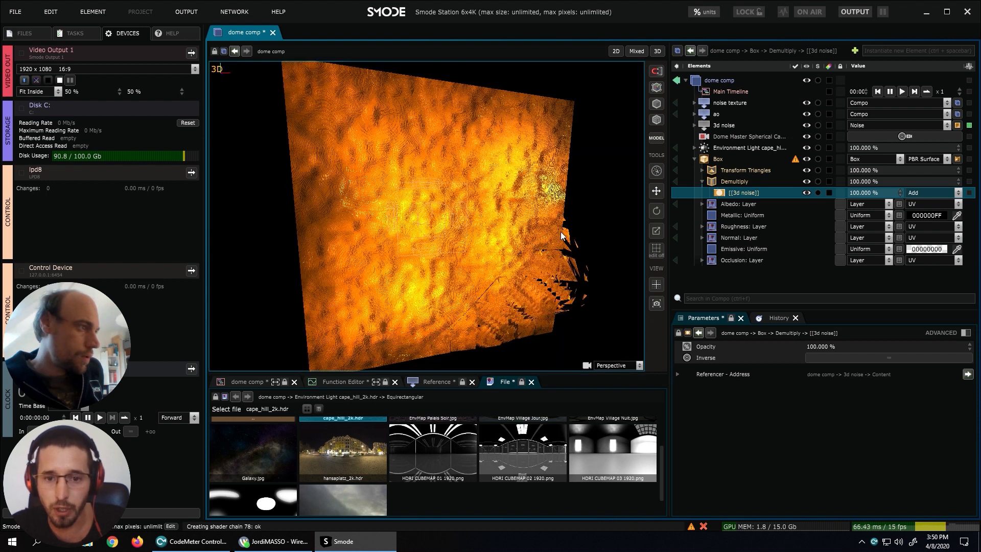
pyautogui.moveTo(561, 256); pyautogui.dragTo(509, 233)
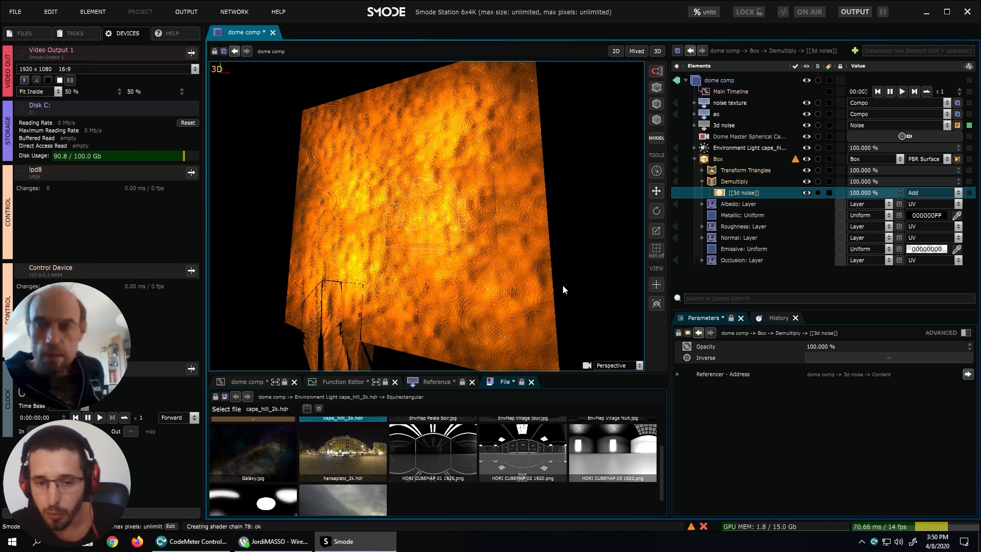
pyautogui.moveTo(434, 238); pyautogui.dragTo(444, 219)
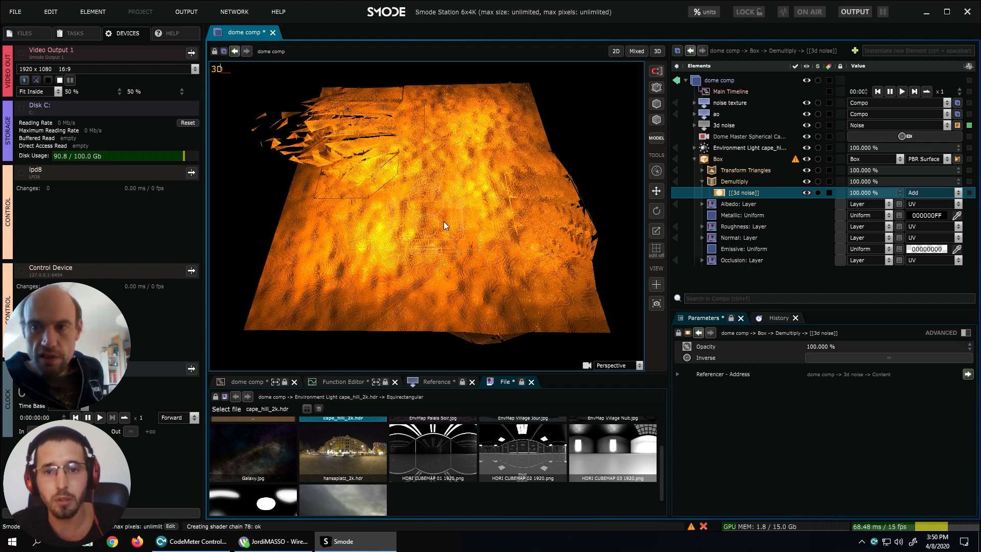
# Review the Demultiply modifier's parameters in the 2D dome view and save the composition.
pyautogui.click(615, 51)
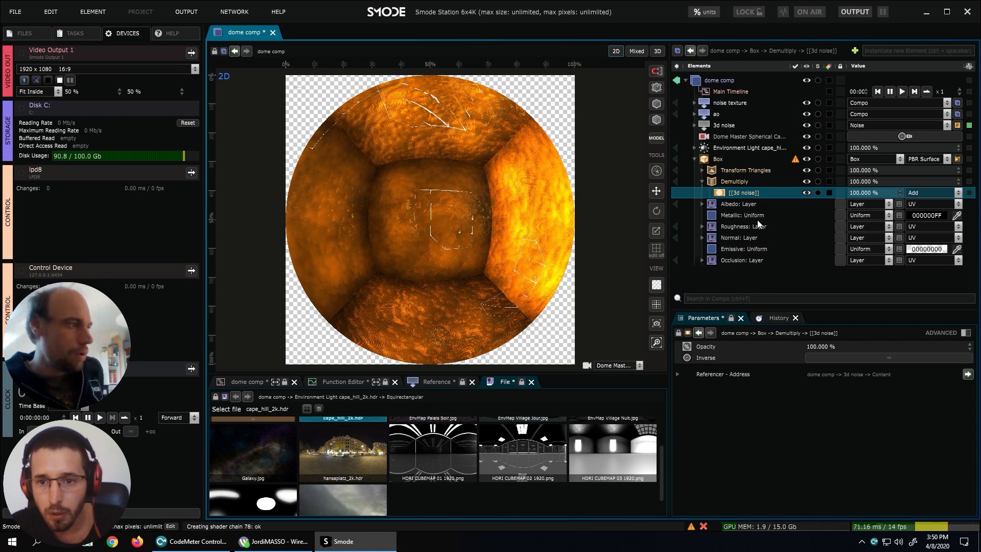
pyautogui.click(746, 185)
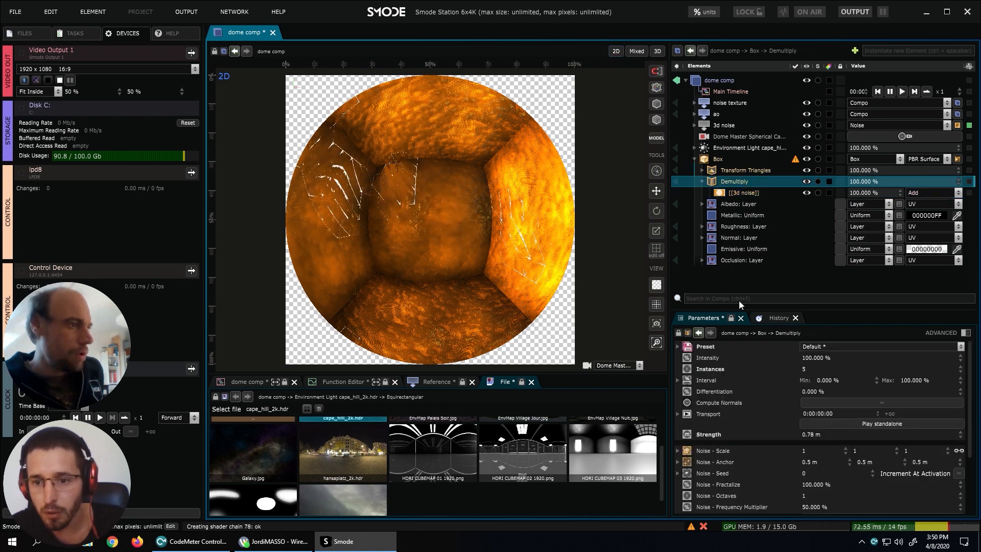
pyautogui.scroll(-3, 739, 398)
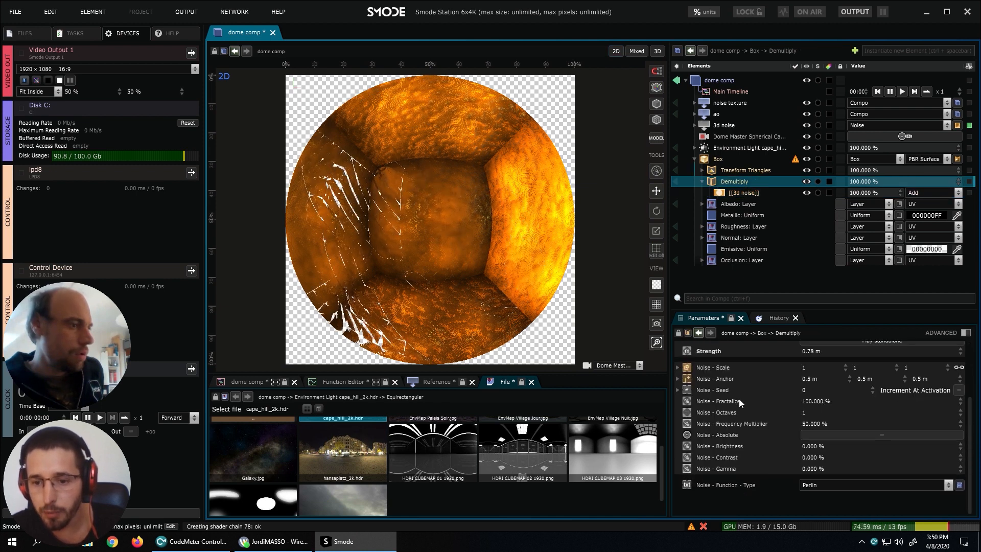
pyautogui.scroll(3, 739, 399)
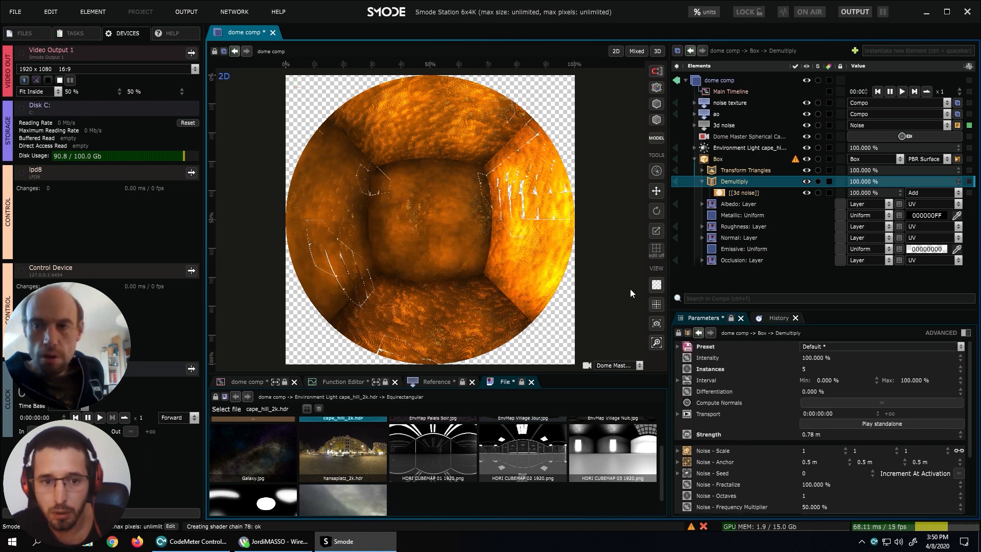
pyautogui.click(702, 181)
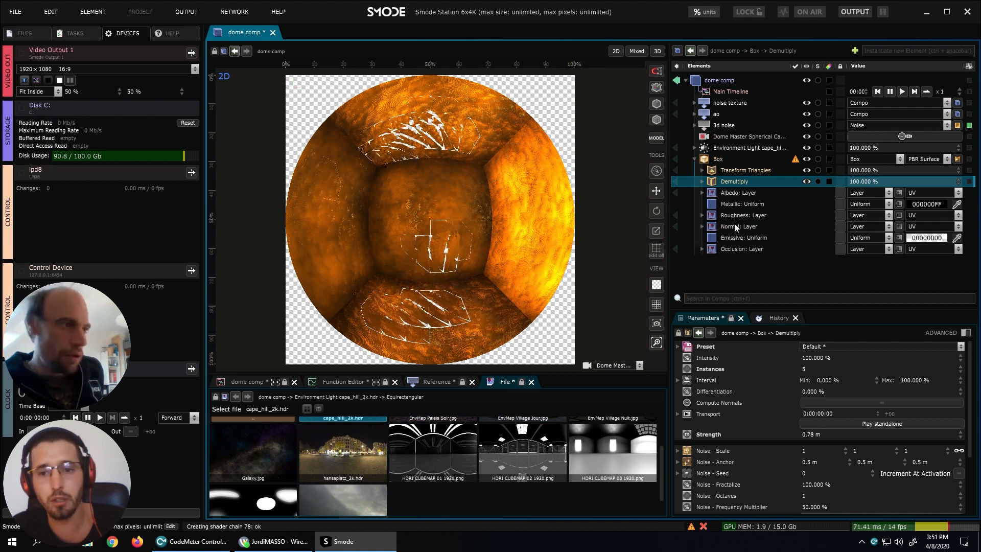
# Set the Box's default surface to Linear Dodge (Add) blending with 20% opacity.
pyautogui.click(703, 159)
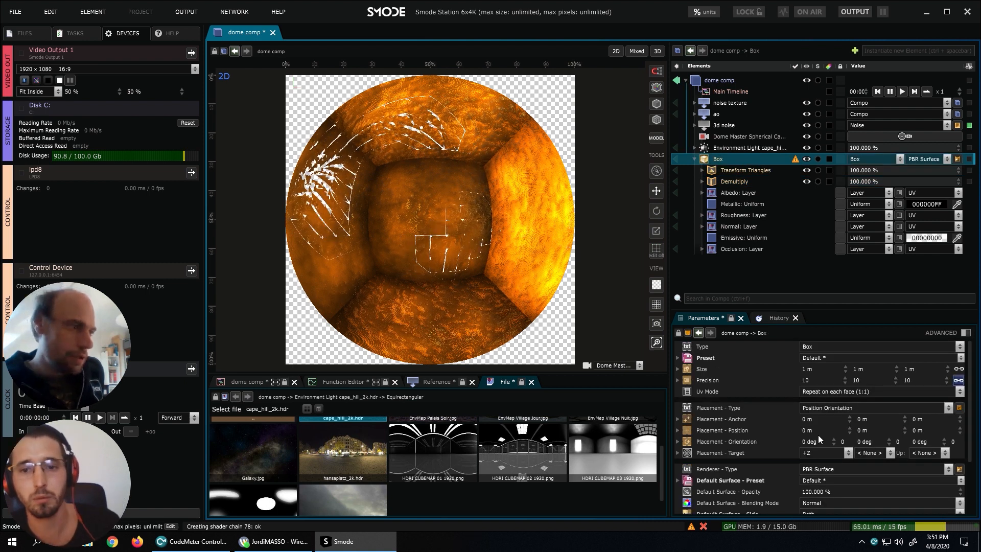
pyautogui.scroll(-3, 823, 460)
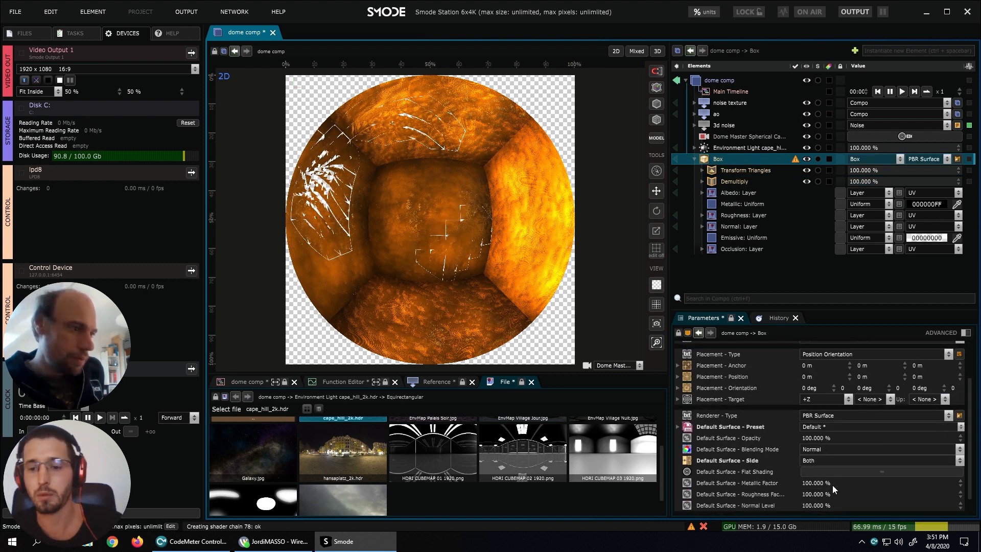
pyautogui.click(822, 449)
pyautogui.click(851, 264)
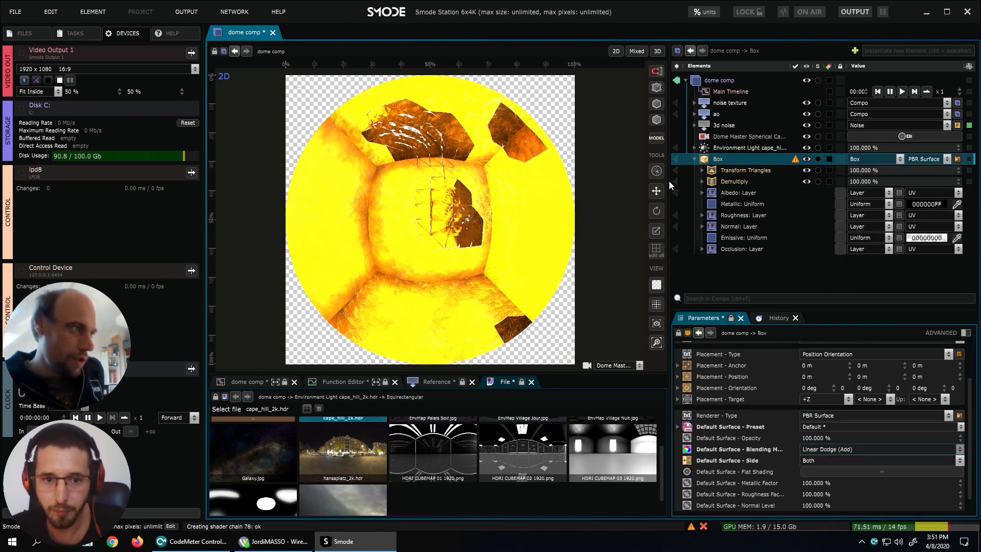
pyautogui.doubleClick(825, 438)
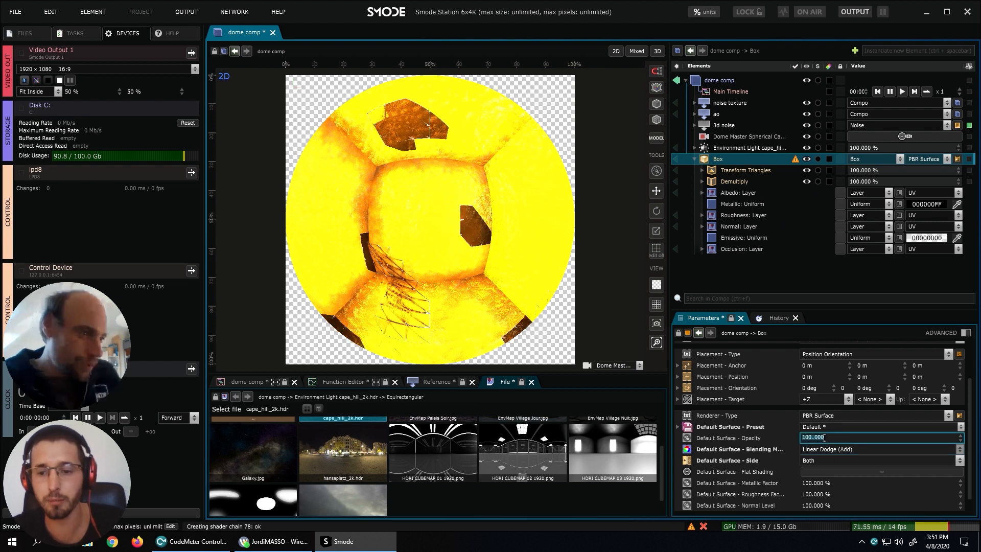
pyautogui.write('20')
pyautogui.press('Return')
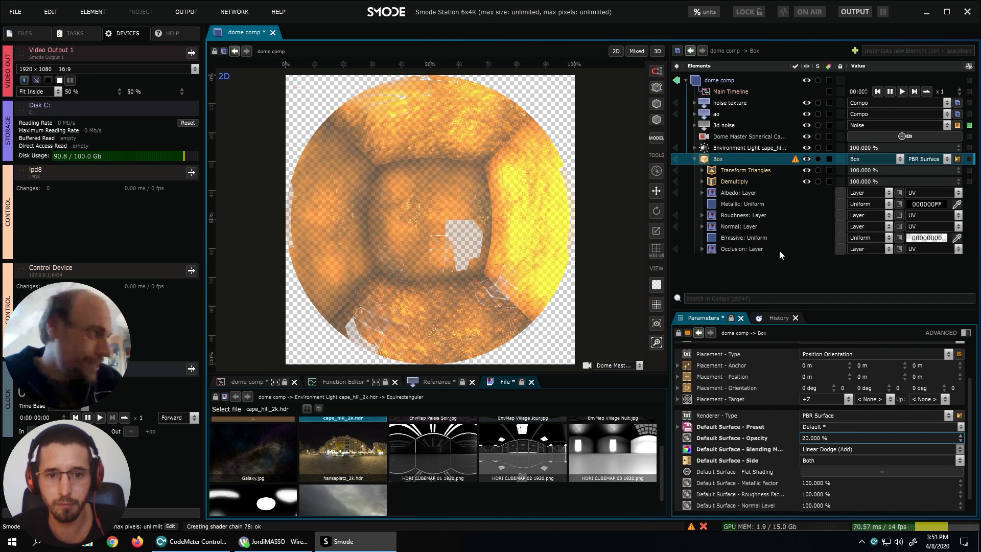
# Disable depth buffer Test and Write in the Box's advanced surface parameters and inspect the box in the 3D view.
pyautogui.click(944, 333)
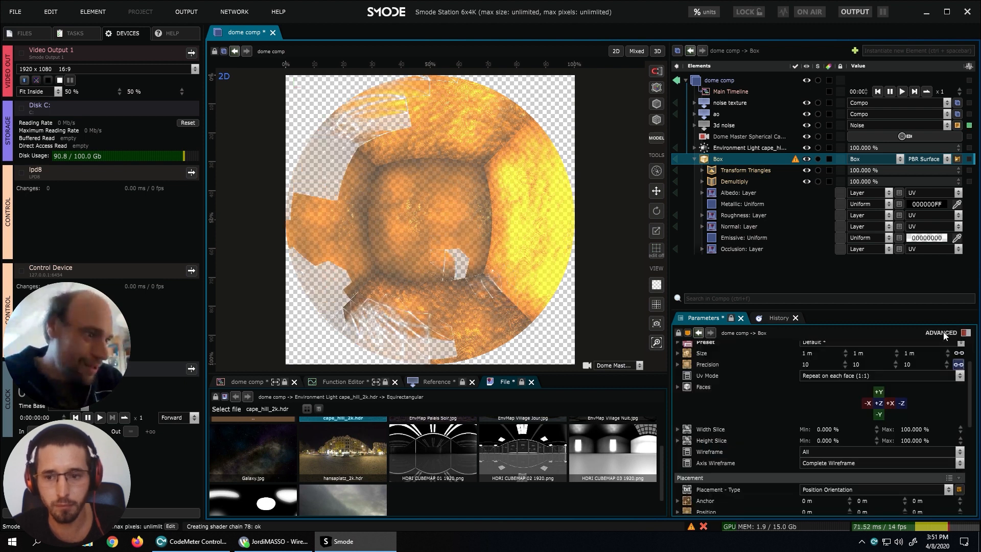
pyautogui.scroll(-5, 890, 409)
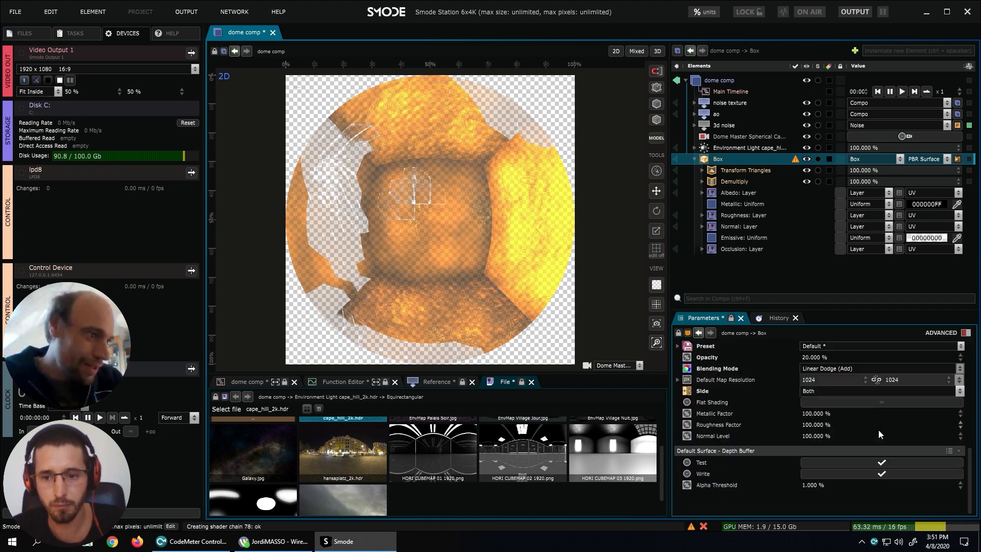
pyautogui.click(853, 464)
pyautogui.click(845, 475)
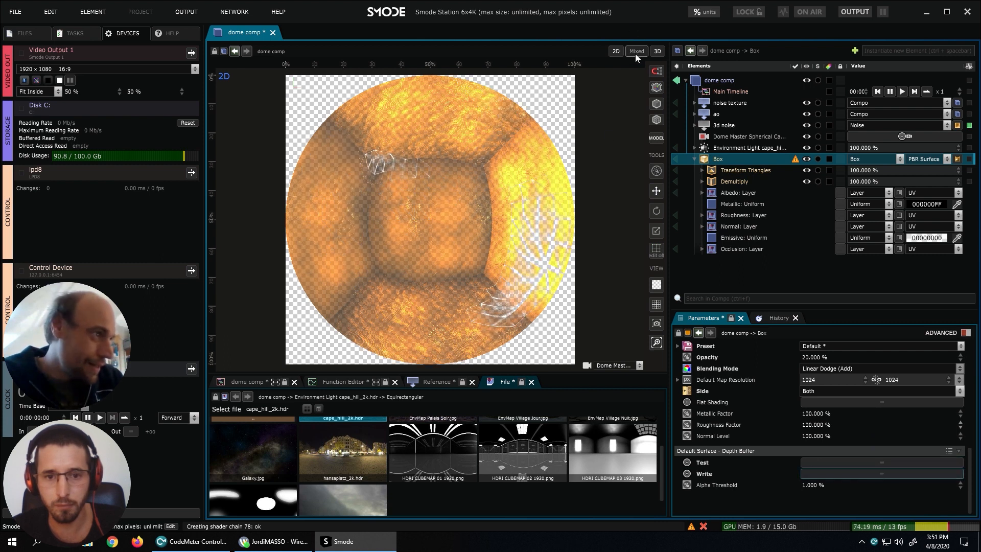
pyautogui.click(658, 51)
pyautogui.moveTo(517, 231); pyautogui.dragTo(455, 241)
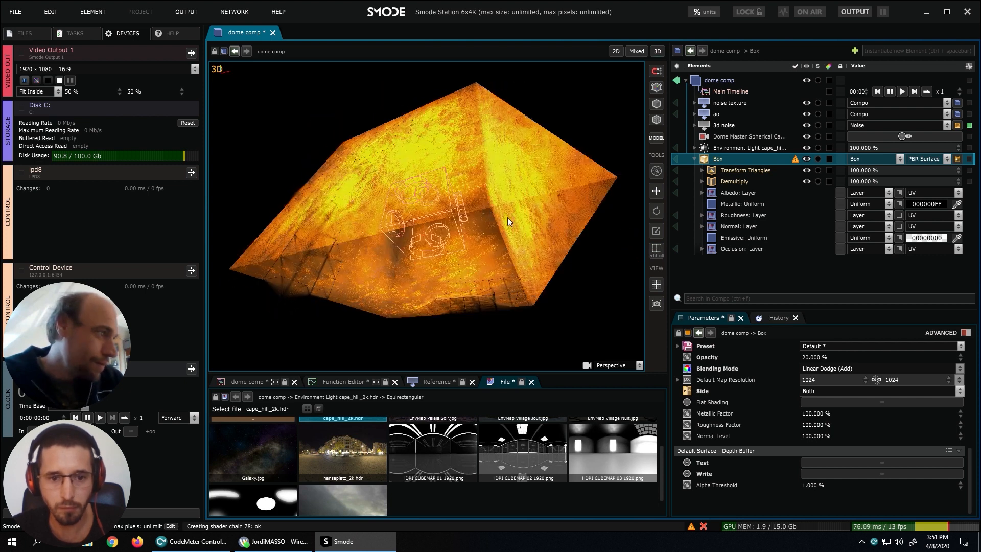
# Disable the 3d noise mask under the Demultiply modifier and inspect the whole box from outside.
pyautogui.click(702, 181)
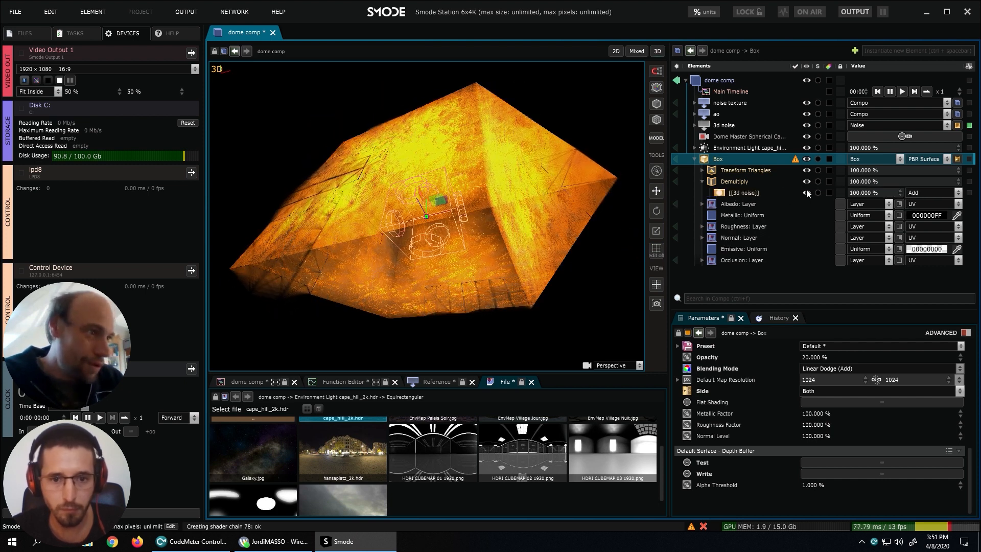
pyautogui.click(806, 193)
pyautogui.moveTo(511, 183); pyautogui.dragTo(603, 285)
pyautogui.scroll(-5, 525, 262)
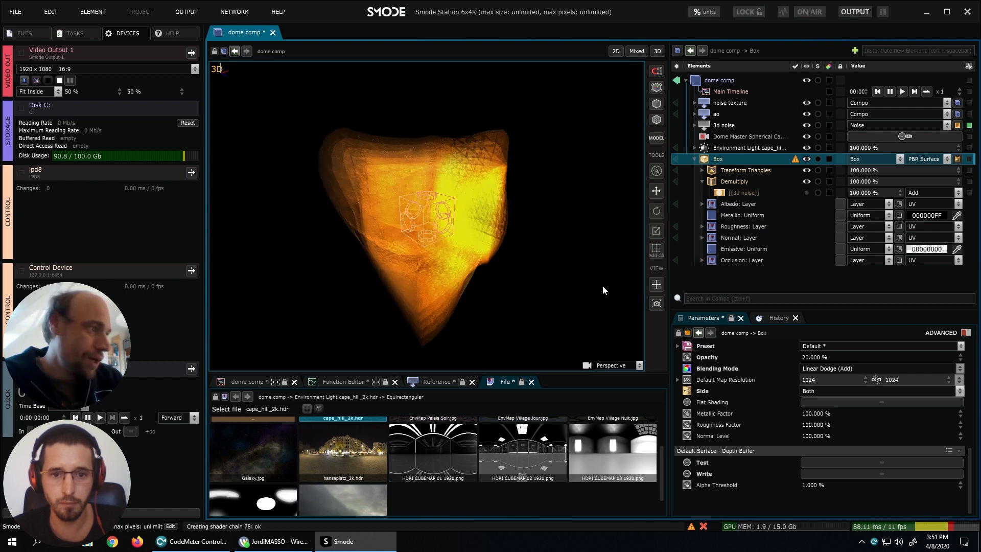
# Set the Demultiply modifier's instances to 10 and view the layered box from another angle.
pyautogui.click(734, 181)
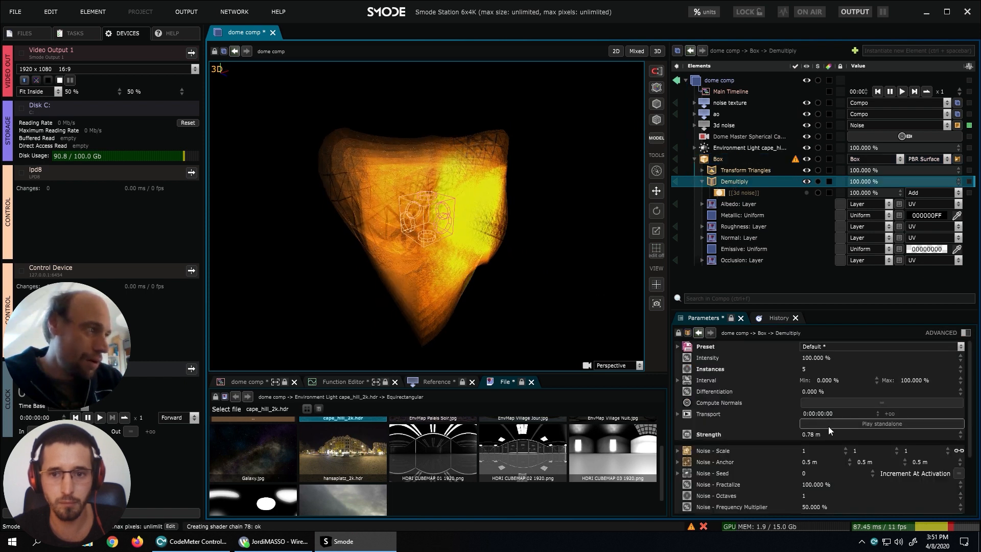
pyautogui.click(816, 368)
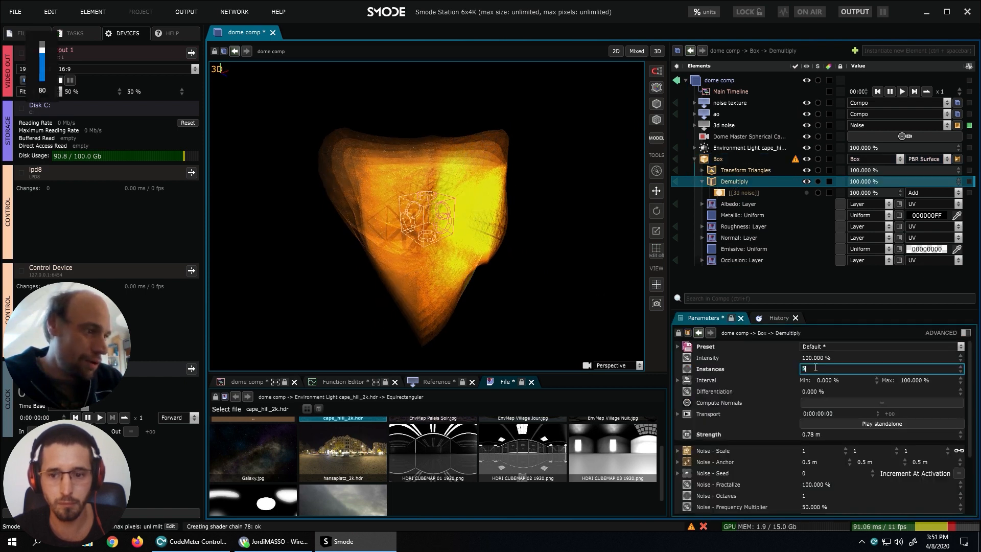
pyautogui.write('10')
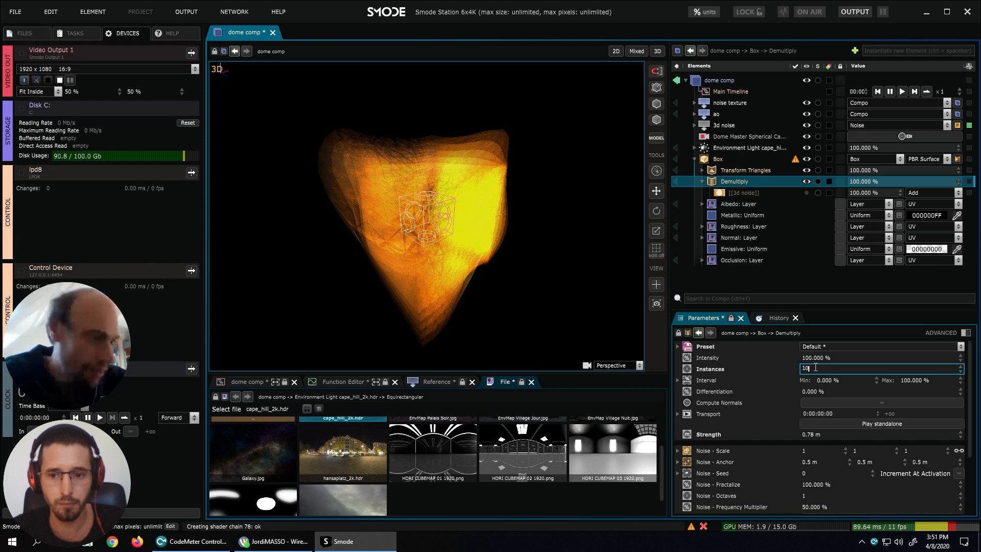
pyautogui.press('Return')
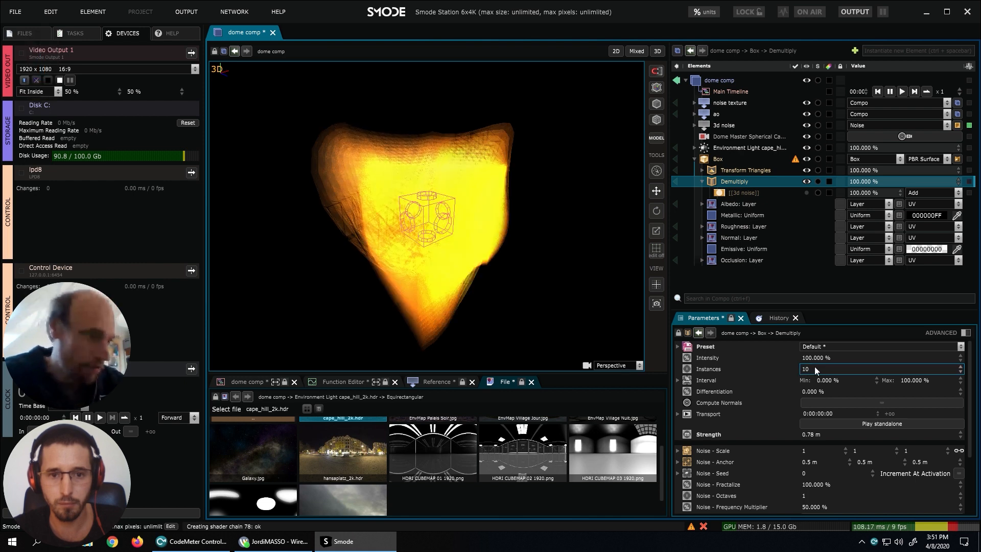
pyautogui.moveTo(560, 254); pyautogui.dragTo(455, 211)
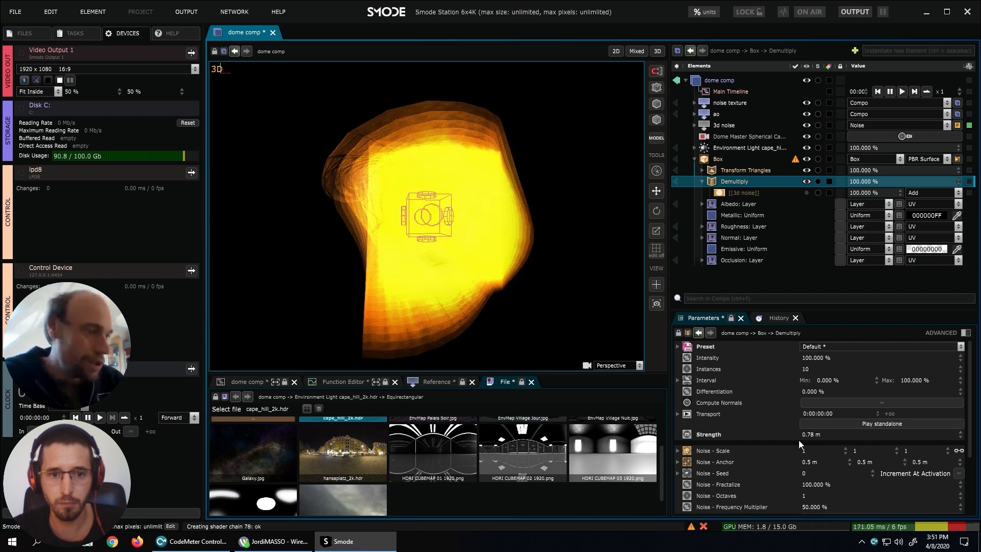
# Try different Differentiation amounts on the Demultiply modifier and settle on 100%.
pyautogui.moveTo(824, 389); pyautogui.dragTo(768, 195)
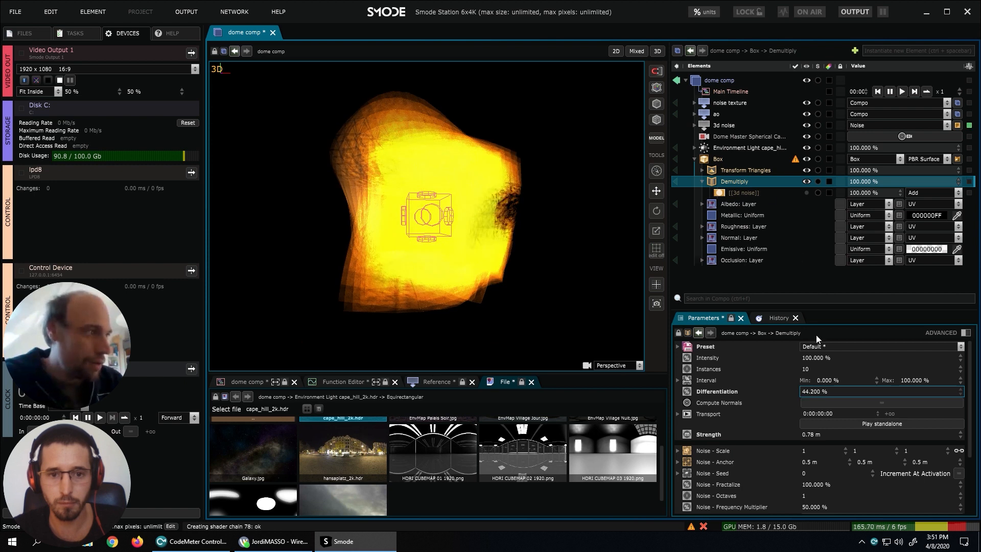
pyautogui.moveTo(823, 394); pyautogui.dragTo(797, 102)
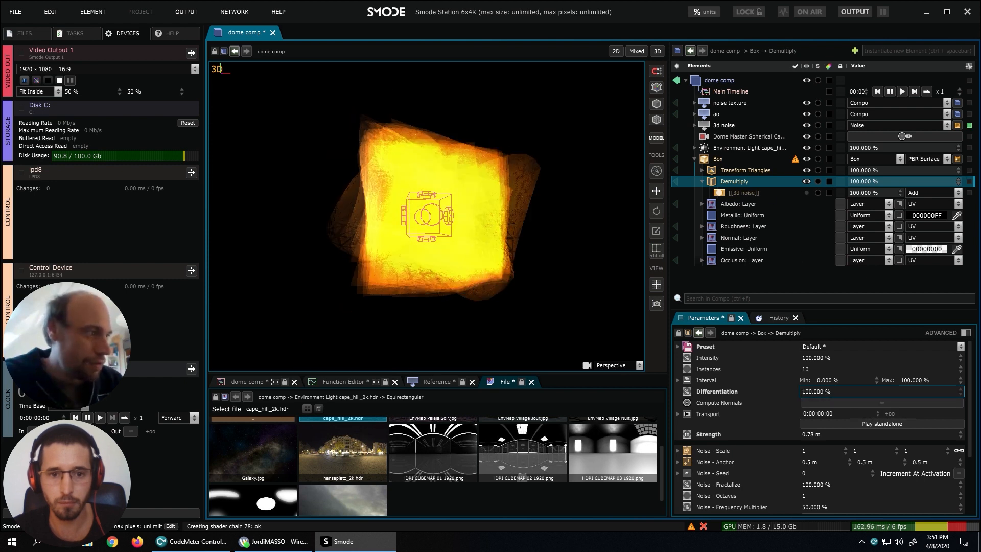
pyautogui.moveTo(814, 391); pyautogui.dragTo(814, 512)
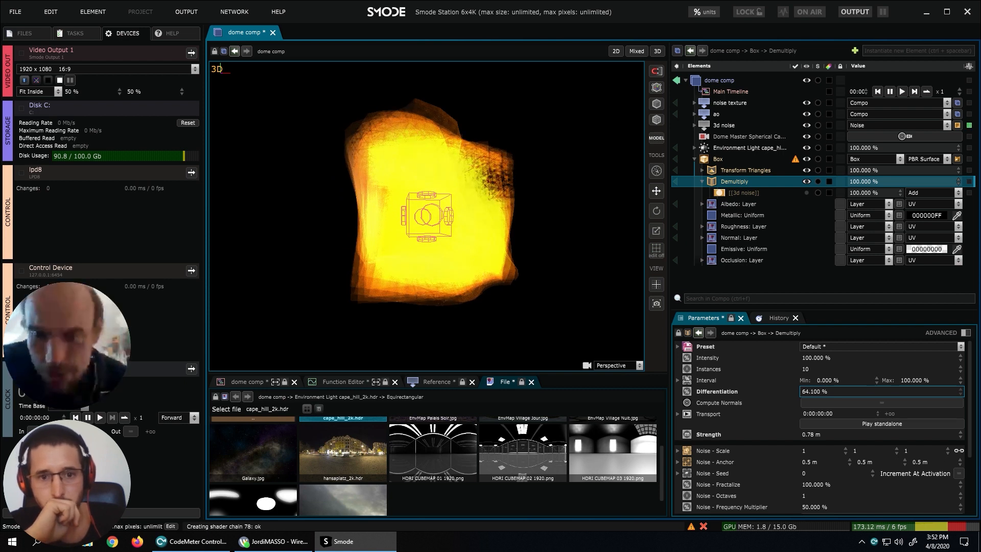
pyautogui.moveTo(814, 511); pyautogui.dragTo(814, 328)
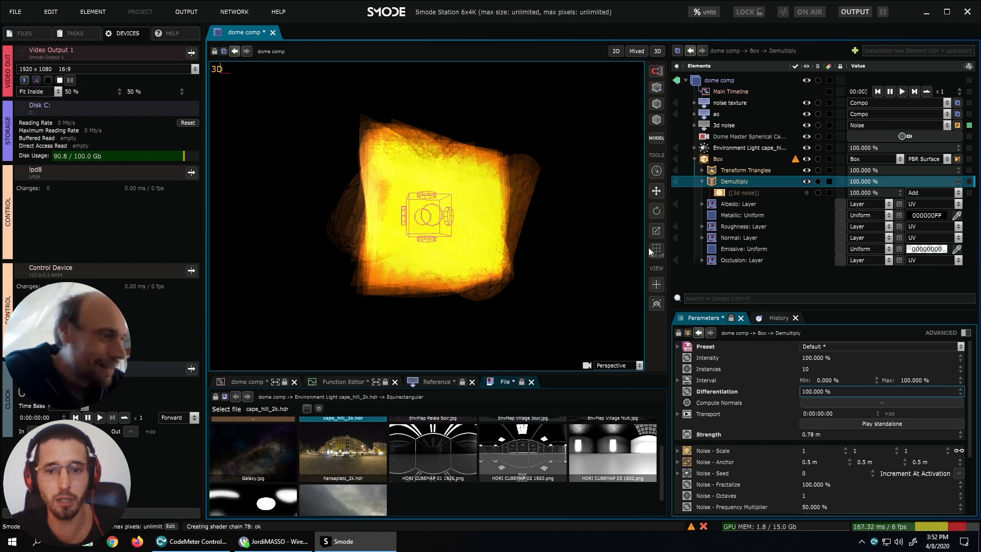
# Re-enable the 3d noise mask under the Demultiply modifier.
pyautogui.press('Down')
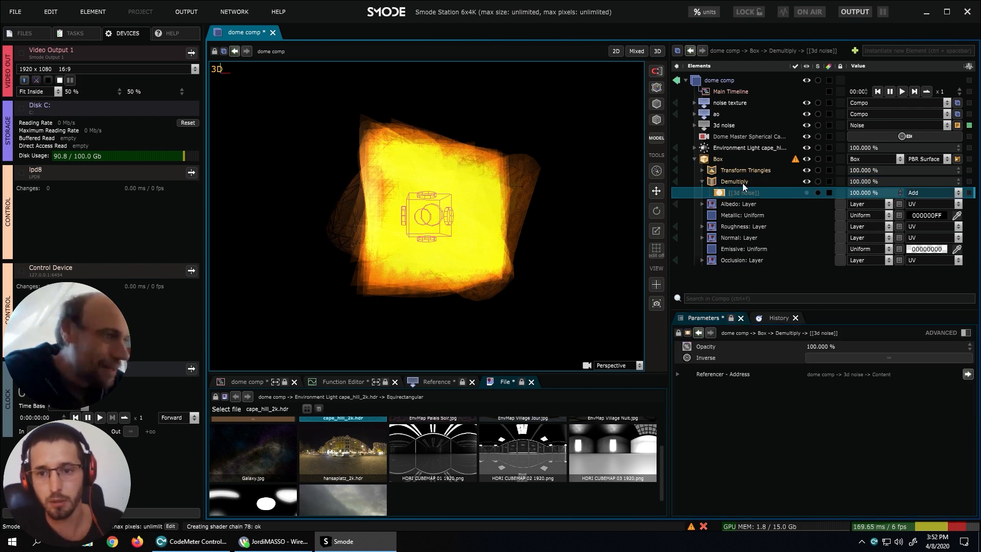
pyautogui.click(803, 193)
pyautogui.click(744, 183)
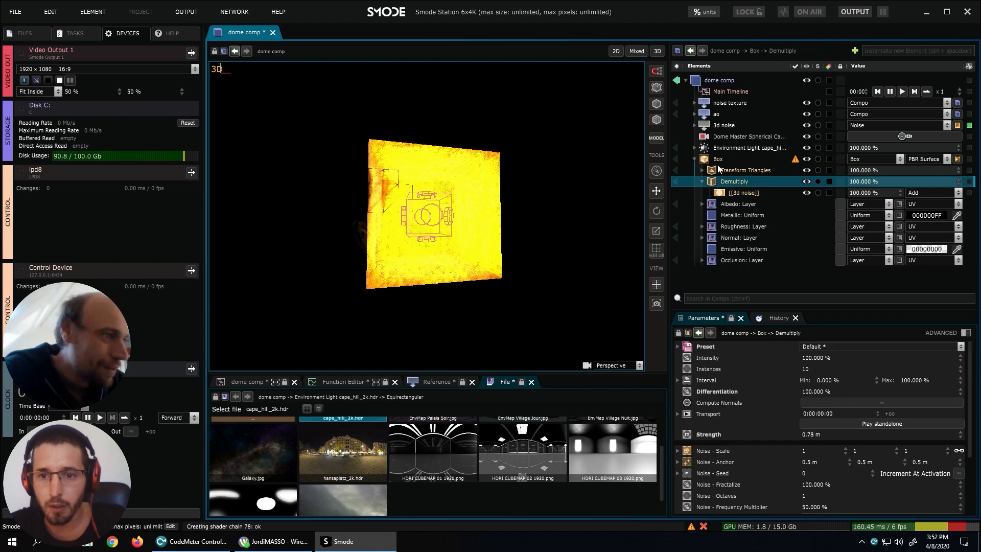
# Restore the Box surface's blending mode to Normal and its opacity to 100%.
pyautogui.click(718, 159)
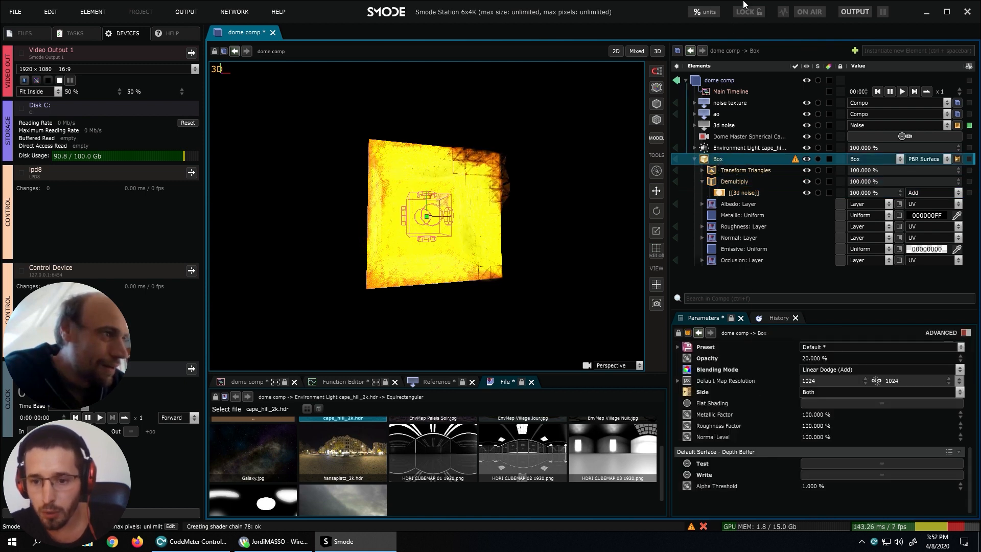
pyautogui.click(841, 369)
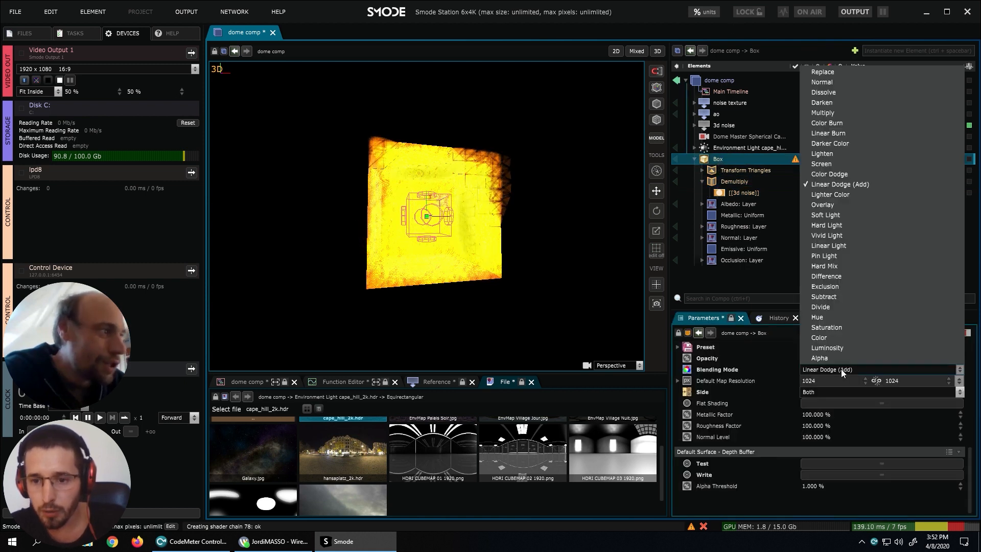
pyautogui.click(834, 83)
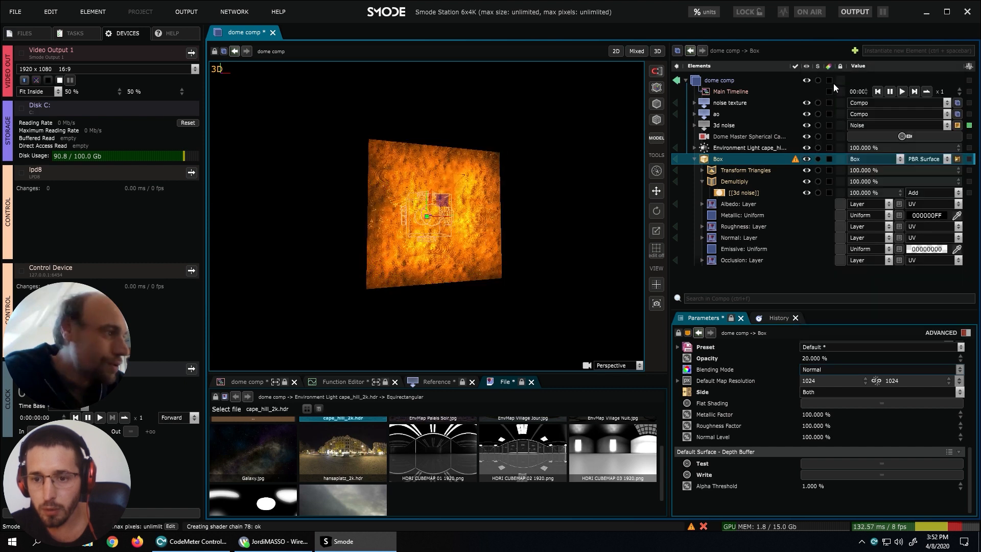
pyautogui.click(807, 359)
pyautogui.write('100')
pyautogui.press('Return')
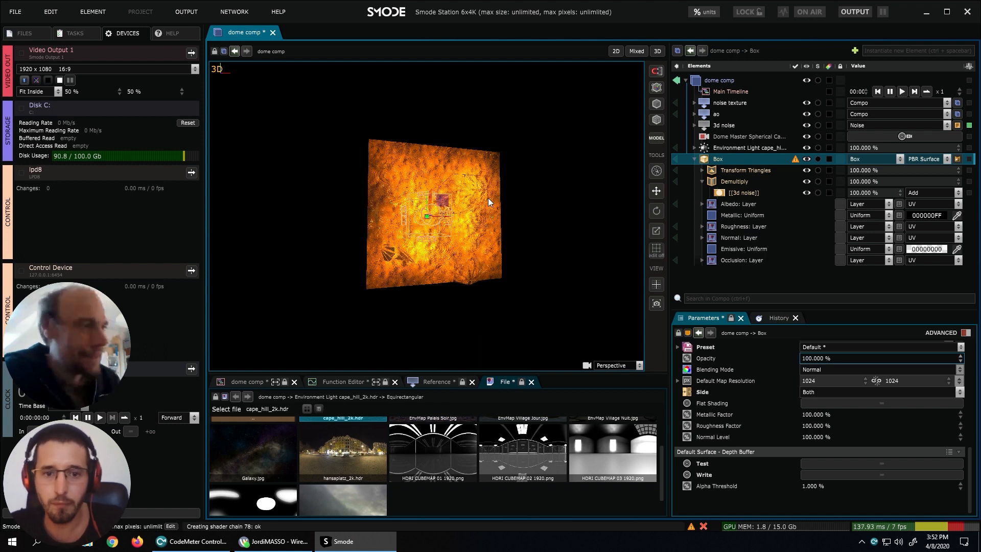
# Raise the Demultiply strength to 1.91 m and check the result in the 2D dome view.
pyautogui.scroll(5, 488, 198)
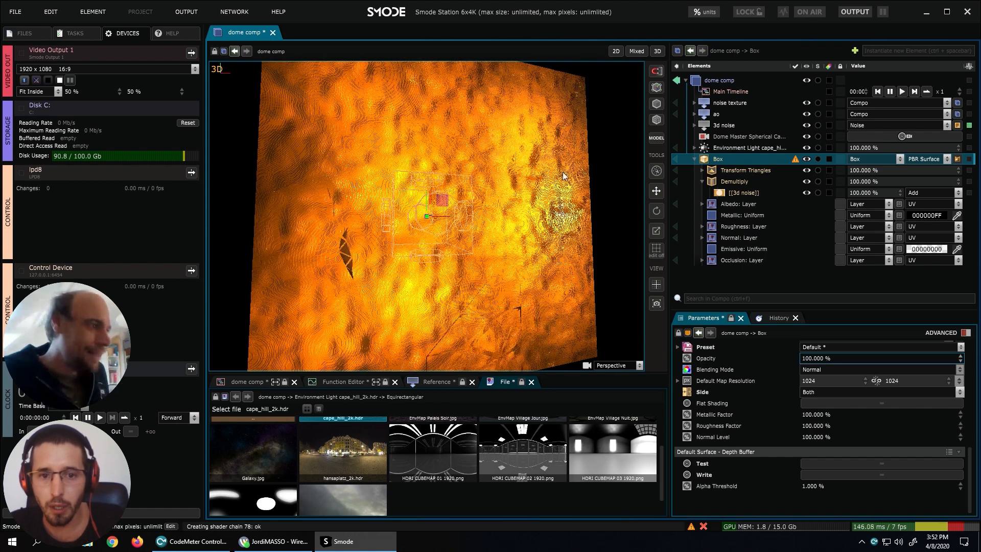
pyautogui.click(736, 181)
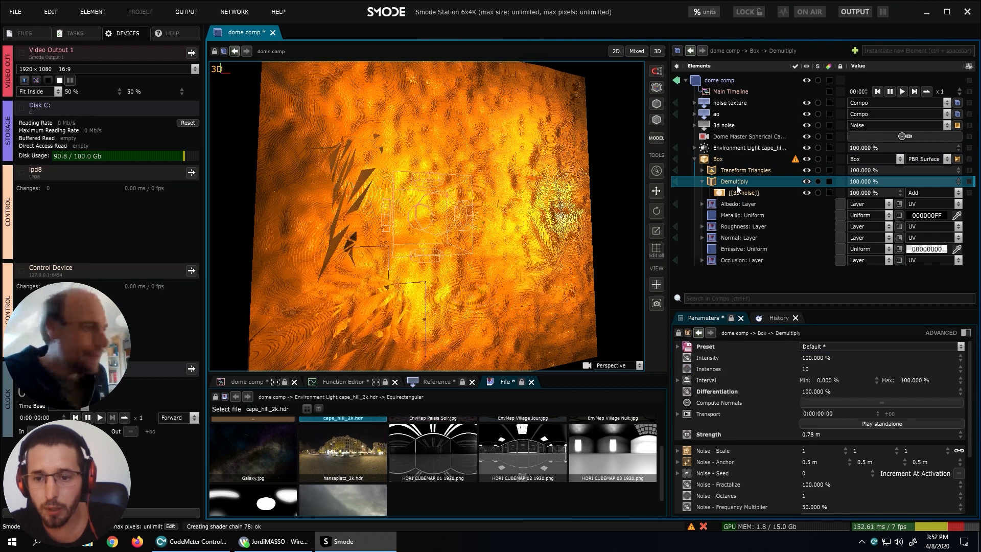
pyautogui.moveTo(806, 435); pyautogui.dragTo(806, 376)
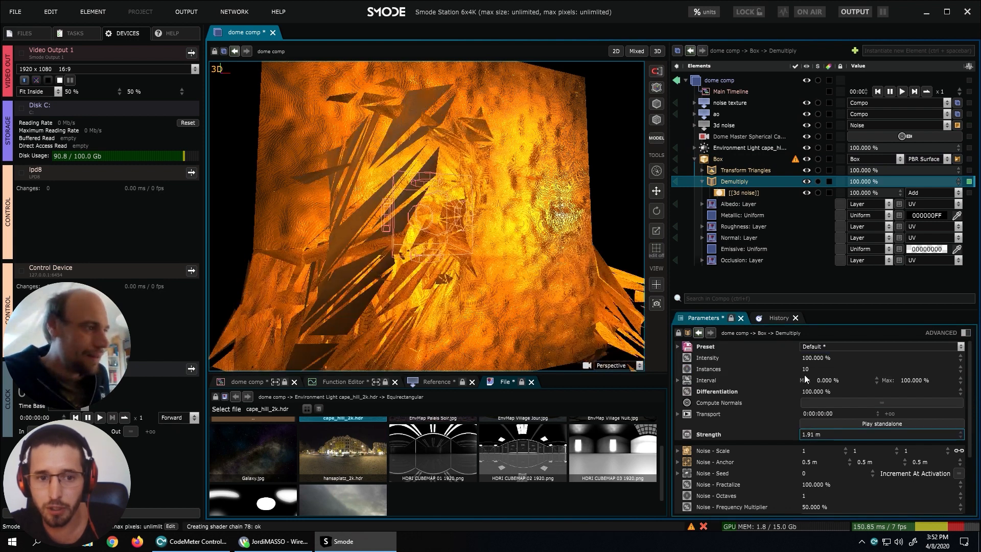
pyautogui.click(616, 51)
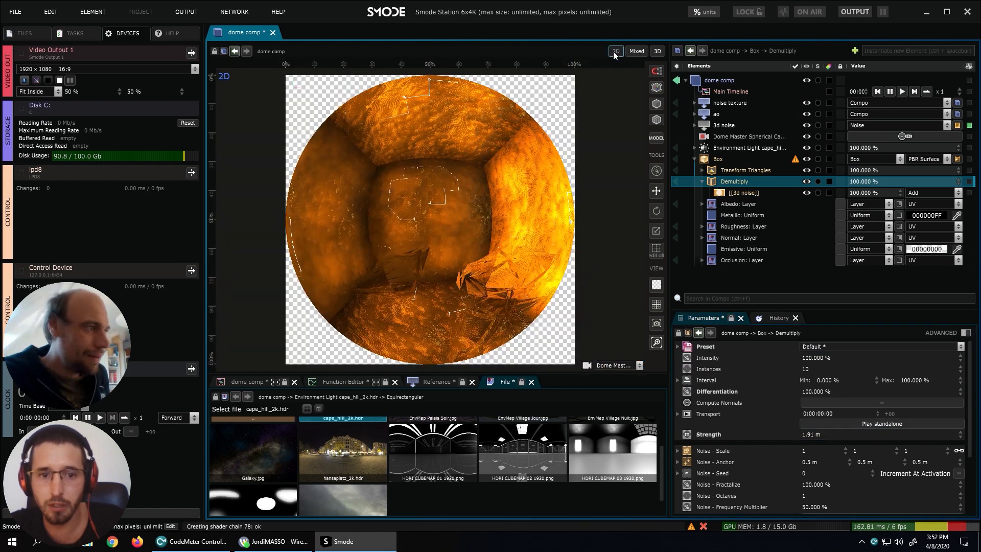
pyautogui.scroll(1, 488, 252)
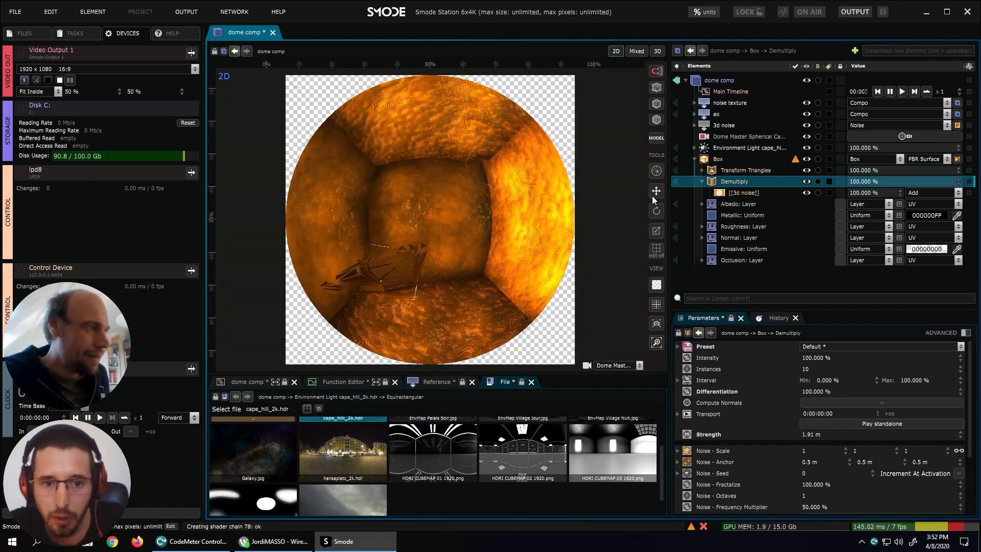
# Raise the brightness of the shared 3d noise so the triangles break apart across more of the dome.
pyautogui.click(723, 130)
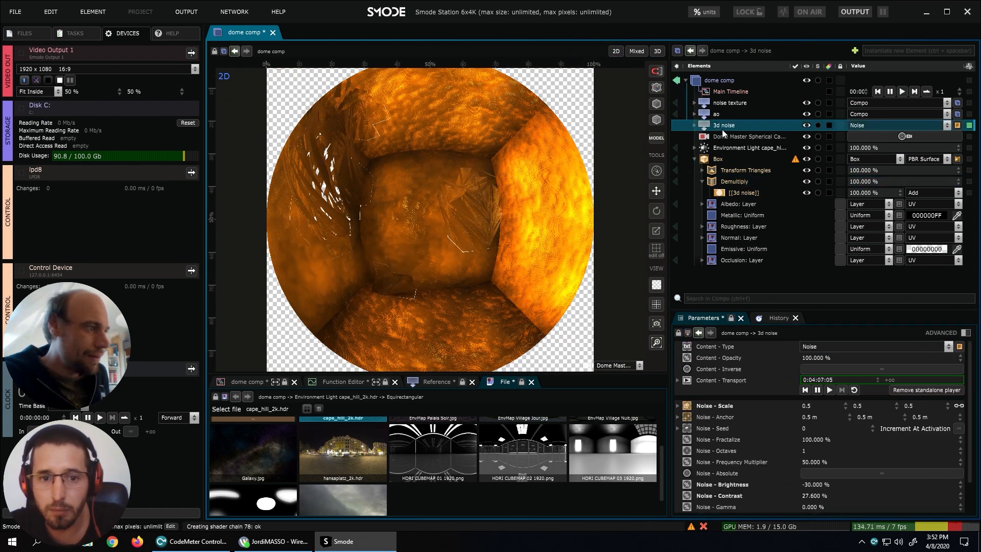
pyautogui.scroll(-1, 812, 455)
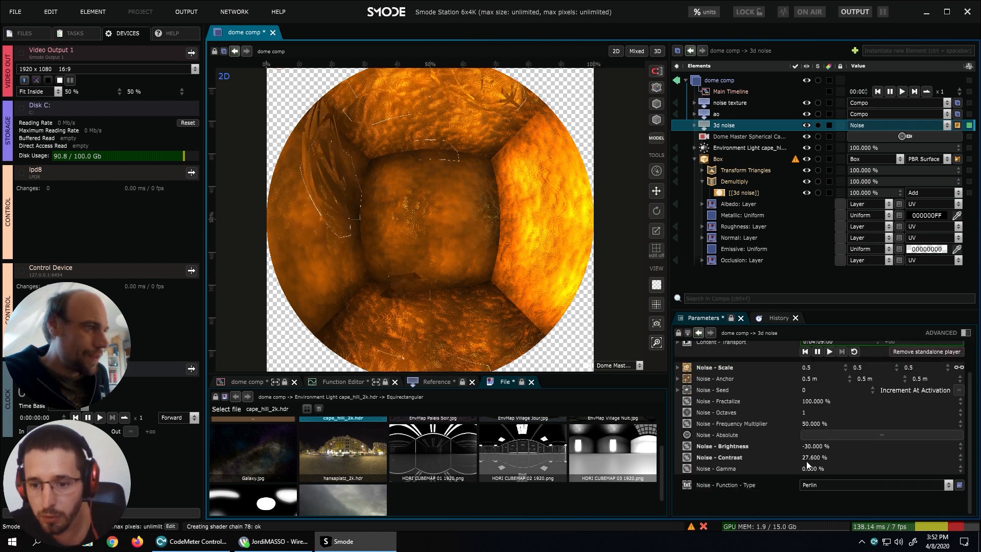
pyautogui.moveTo(812, 446); pyautogui.dragTo(813, 384)
# Set the Demultiply modifier's strength to 0.2 m and give the modifier a standalone player.
pyautogui.click(736, 182)
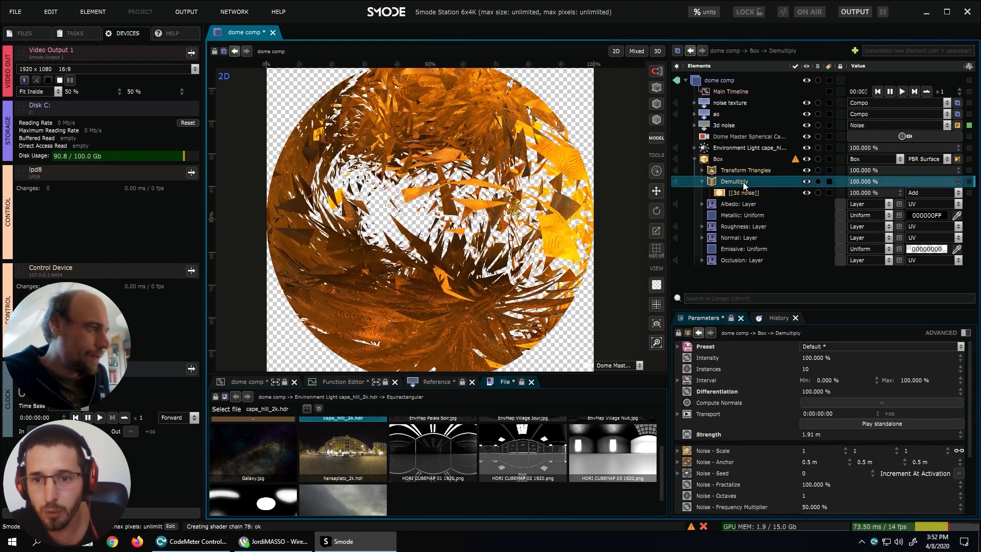
pyautogui.click(818, 434)
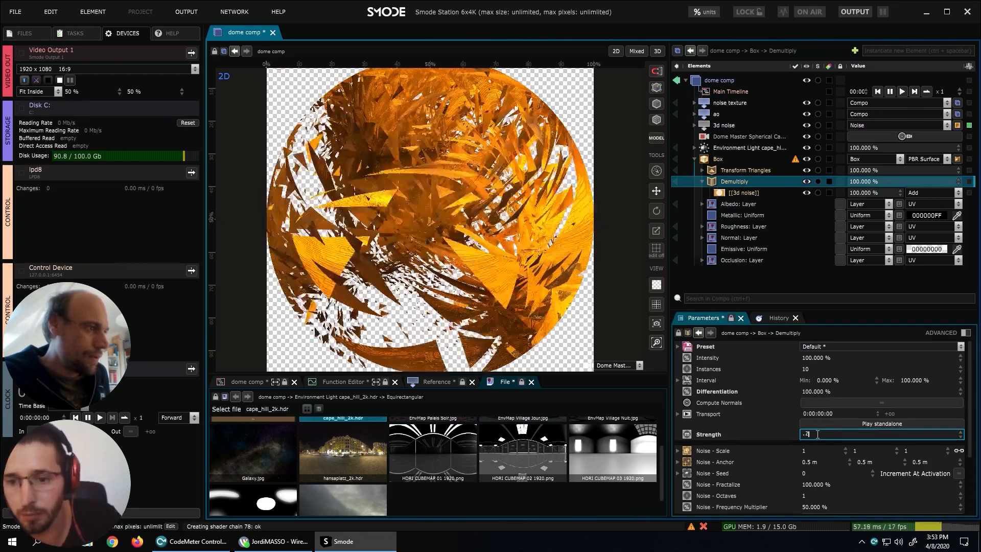
pyautogui.write('.2')
pyautogui.press('Return')
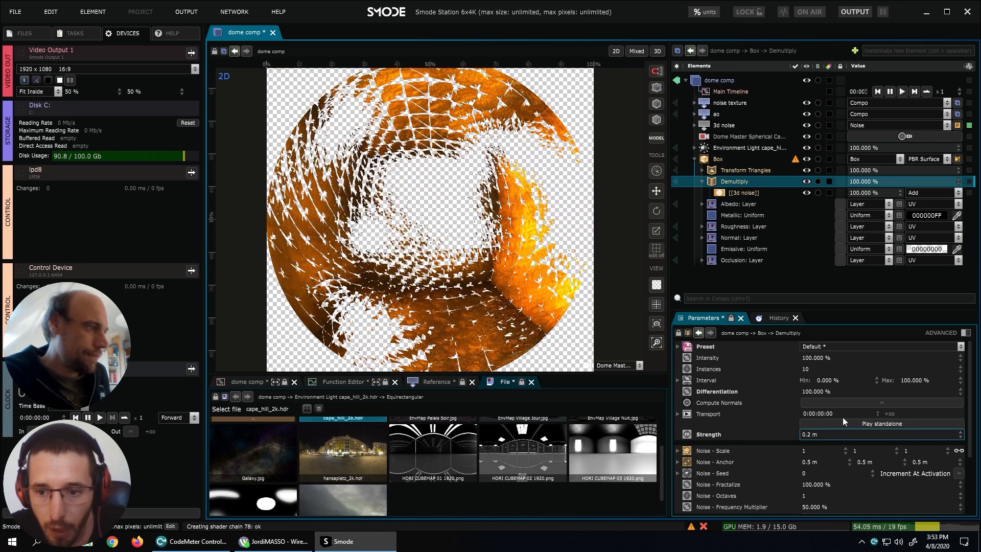
pyautogui.click(856, 425)
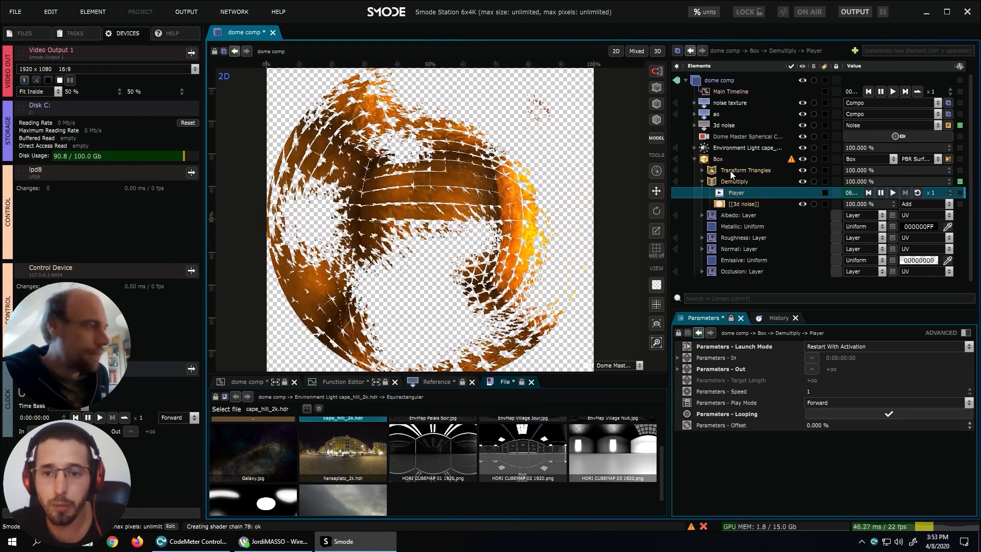
# Lower the 3d noise brightness to -5 % and set the Transform Triangles modifier's X rotation to 90 degrees.
pyautogui.click(722, 128)
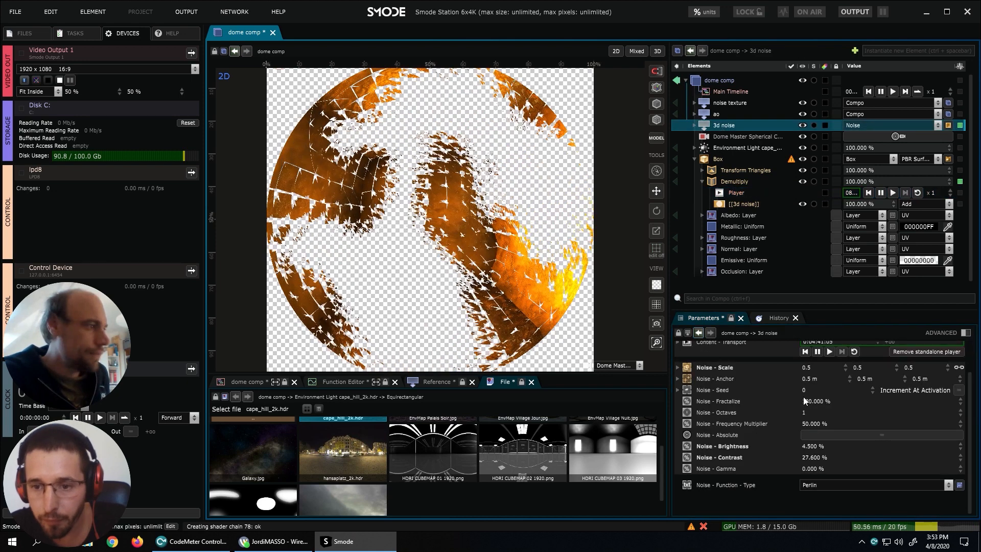
pyautogui.moveTo(813, 447); pyautogui.dragTo(813, 484)
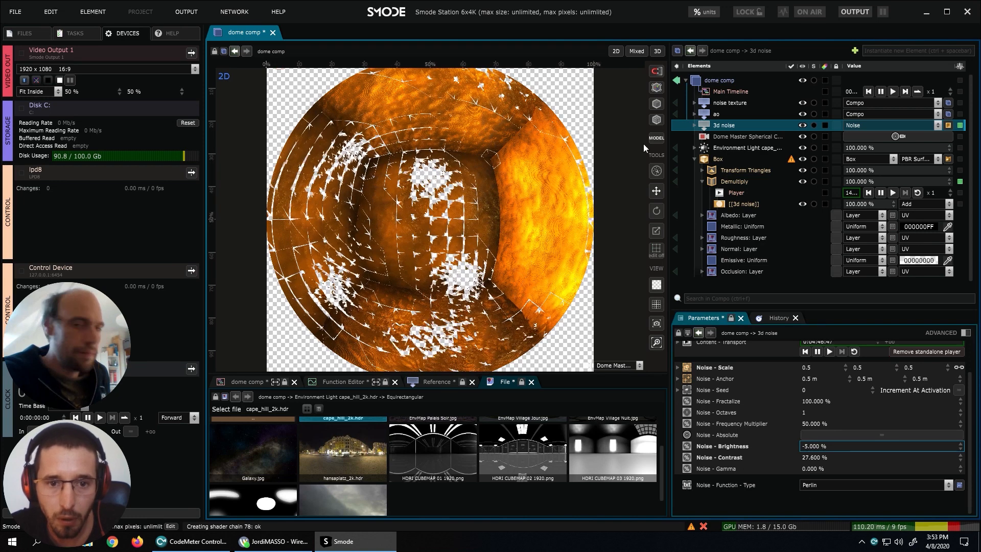
pyautogui.click(737, 172)
pyautogui.click(810, 380)
pyautogui.write('90')
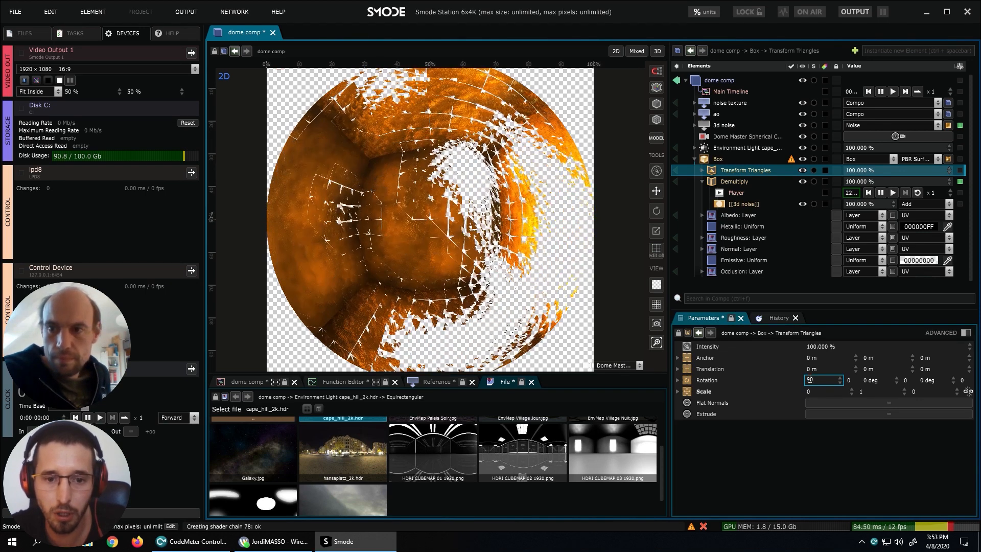
pyautogui.press('Return')
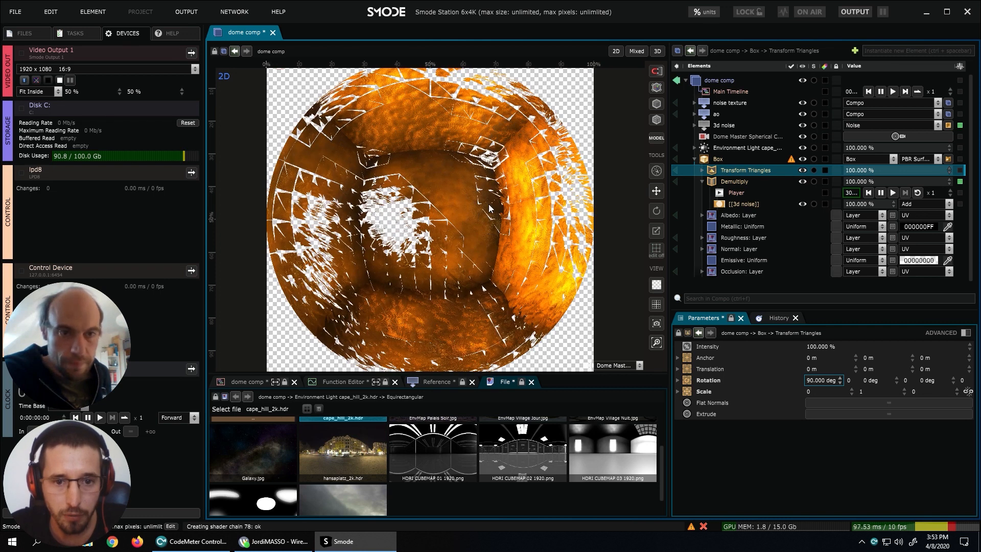
# Reduce the Demultiply modifier's differentiation to 15.7 % and set its instances to 5.
pyautogui.click(703, 181)
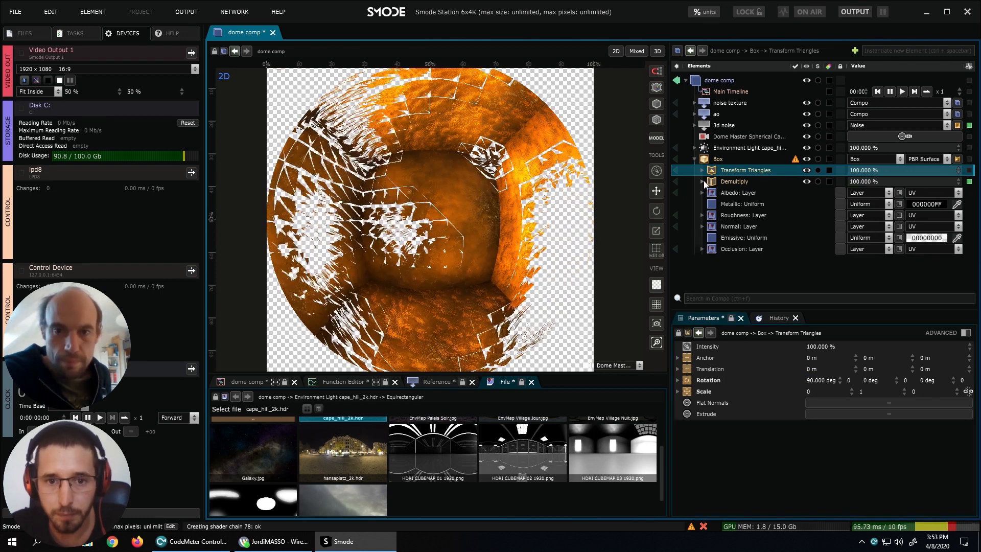
pyautogui.click(732, 184)
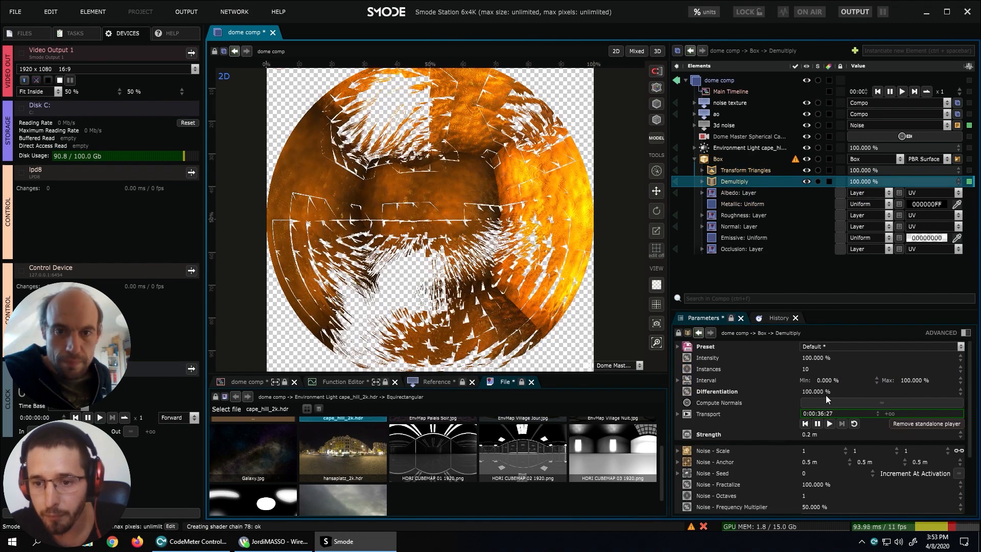
pyautogui.moveTo(820, 391); pyautogui.dragTo(821, 541)
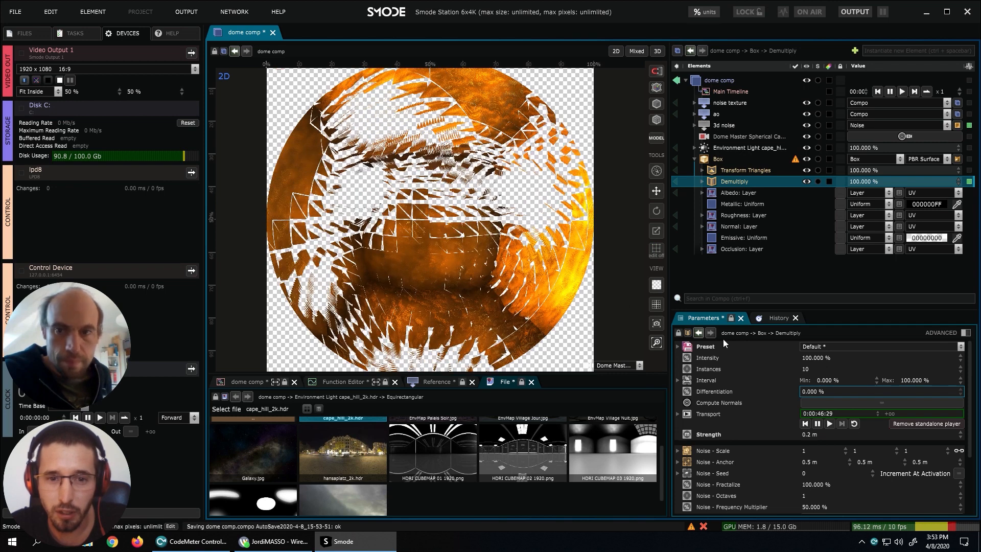
pyautogui.moveTo(815, 393); pyautogui.dragTo(815, 312)
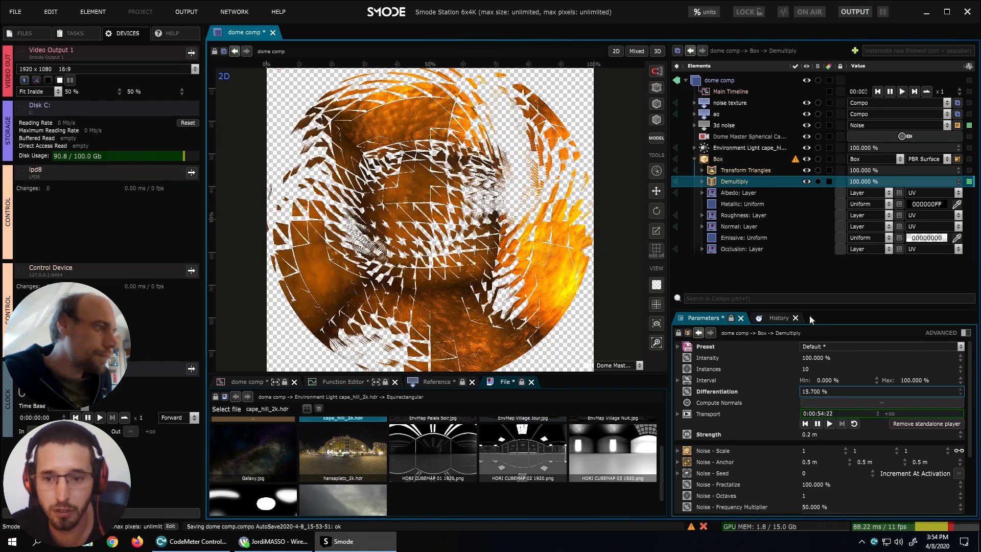
pyautogui.doubleClick(807, 366)
pyautogui.write('5')
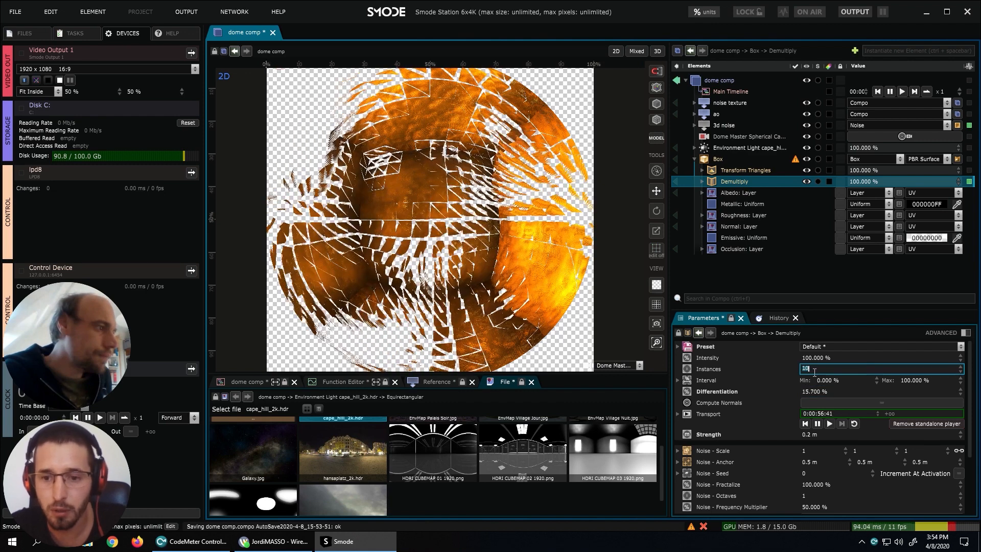
pyautogui.press('Return')
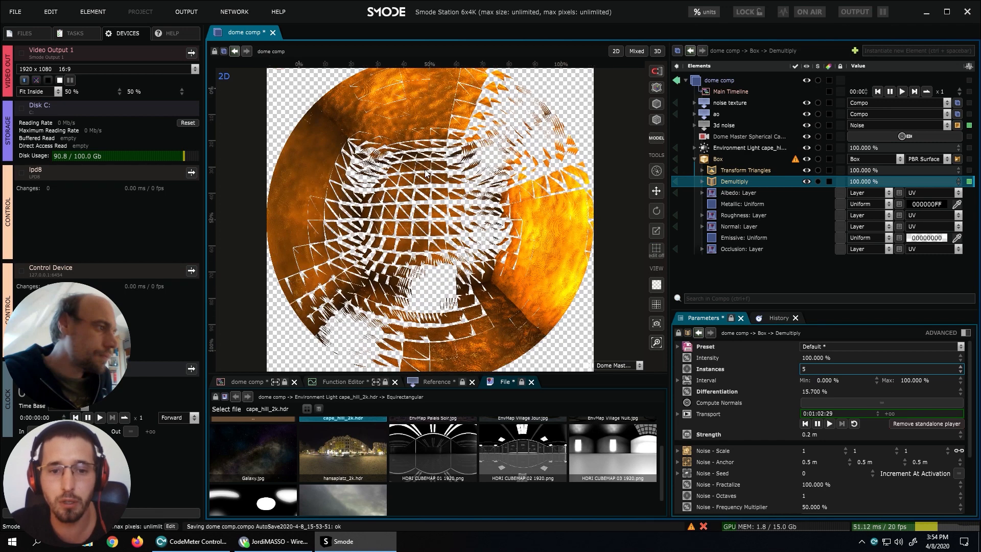
# Set the 3d noise scale to 1 on all three axes.
pyautogui.scroll(-1, 427, 174)
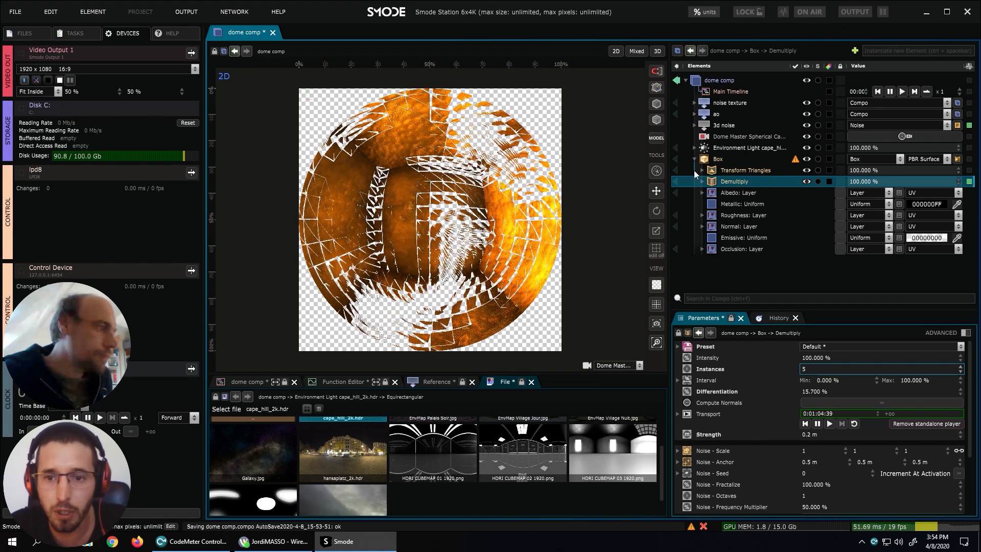
pyautogui.click(723, 127)
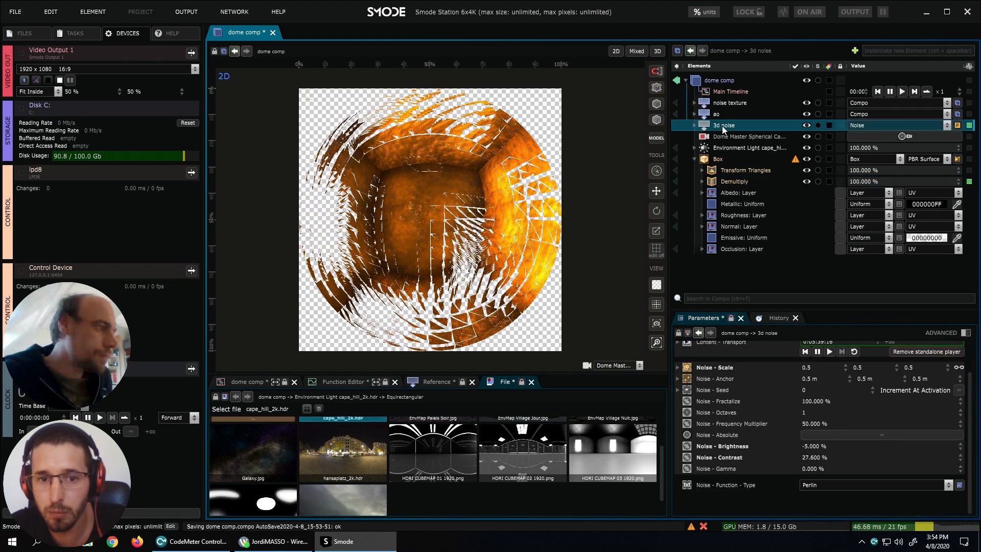
pyautogui.scroll(2, 778, 388)
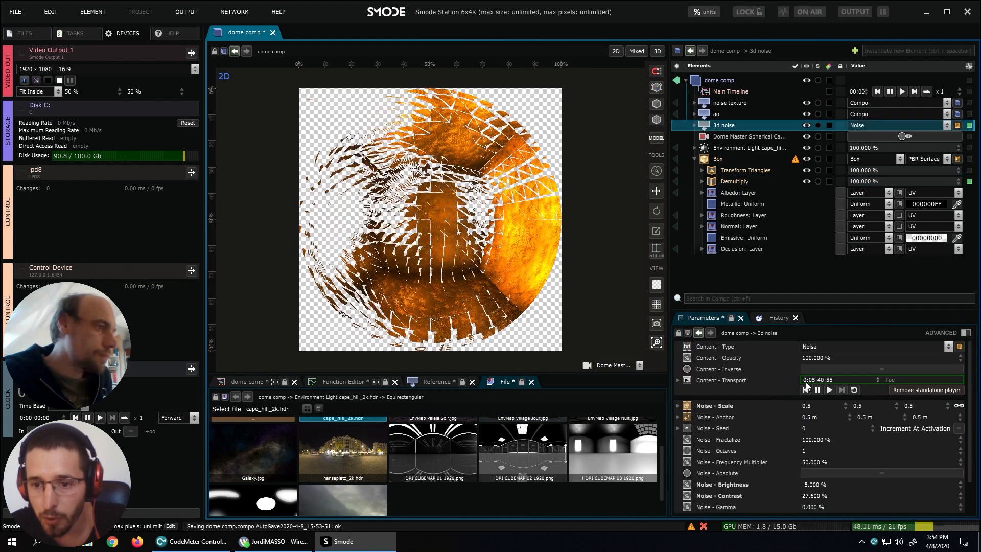
pyautogui.doubleClick(818, 406)
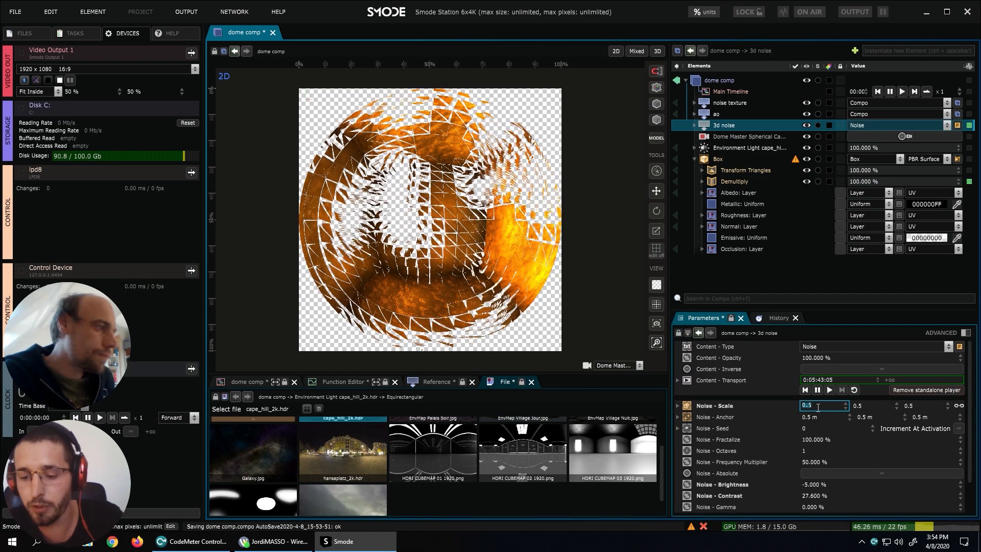
pyautogui.write('1')
pyautogui.press('Return')
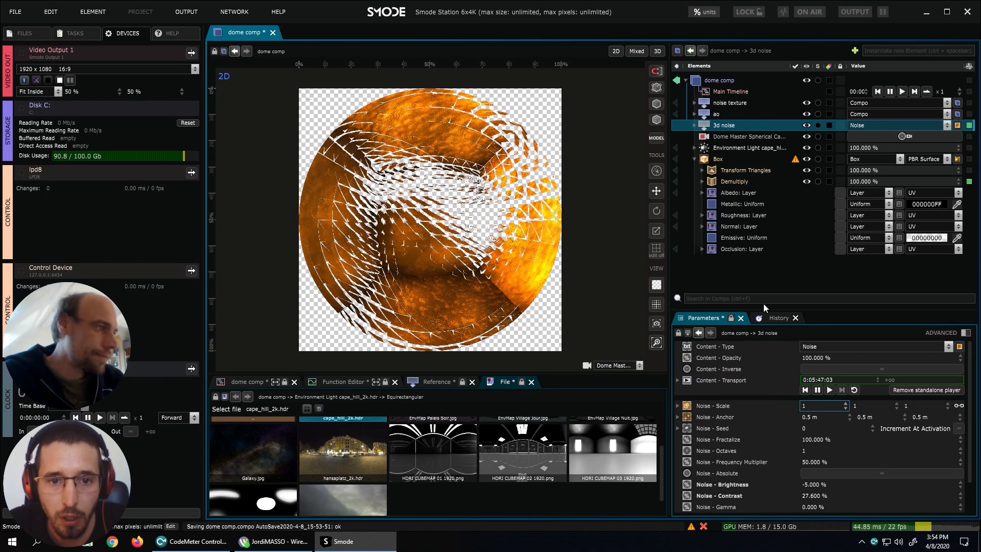
# Slow the Demultiply modifier's player to a speed of 0.2 and collapse the Box element.
pyautogui.click(702, 181)
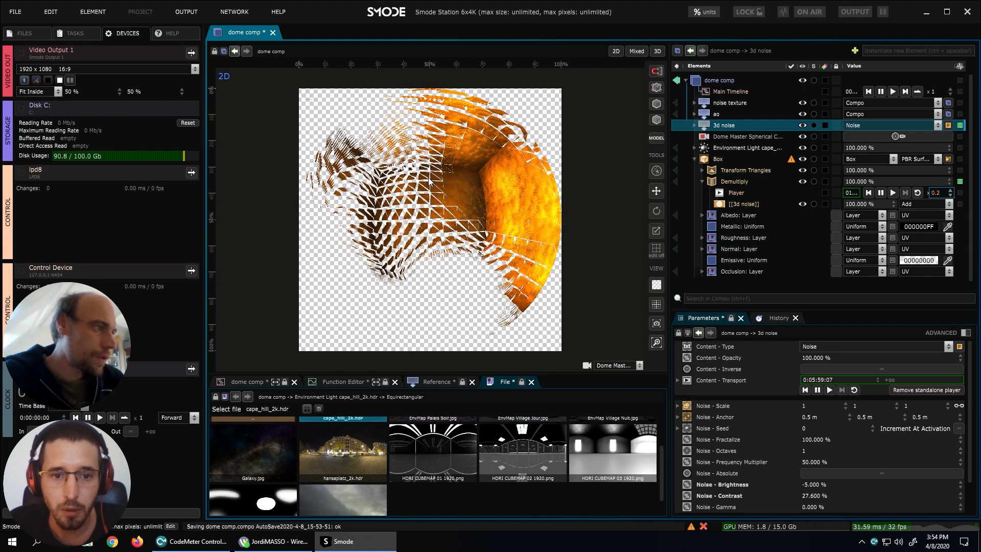
pyautogui.scroll(1, 429, 180)
pyautogui.scroll(-1, 430, 181)
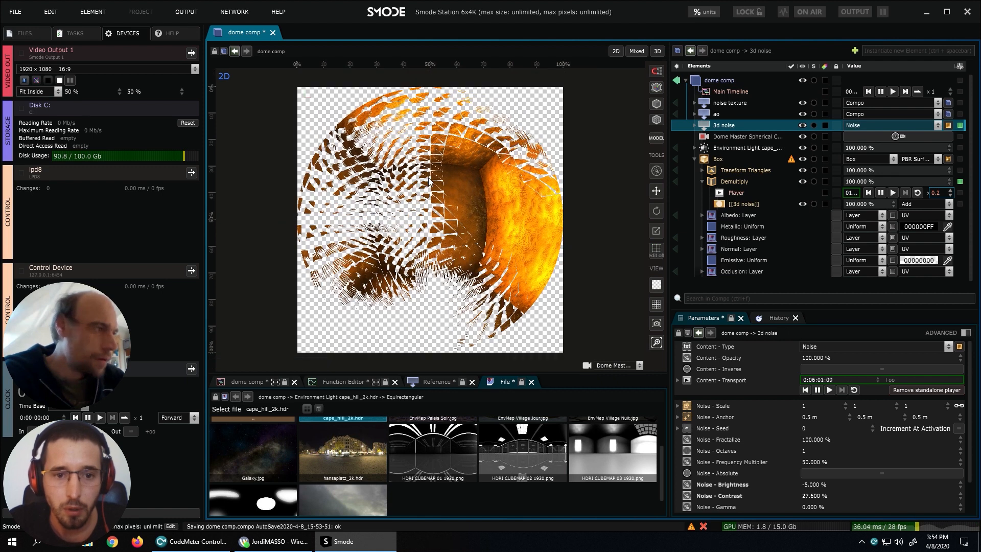
pyautogui.click(694, 159)
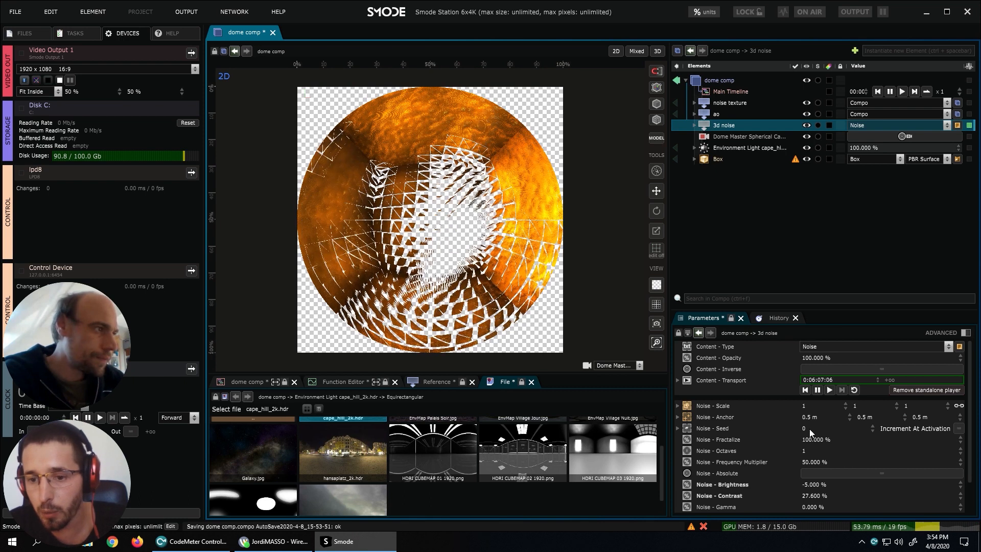
# Lower the 3d noise brightness to -16.8 % so that only small areas of the dome break apart.
pyautogui.scroll(-1, 763, 393)
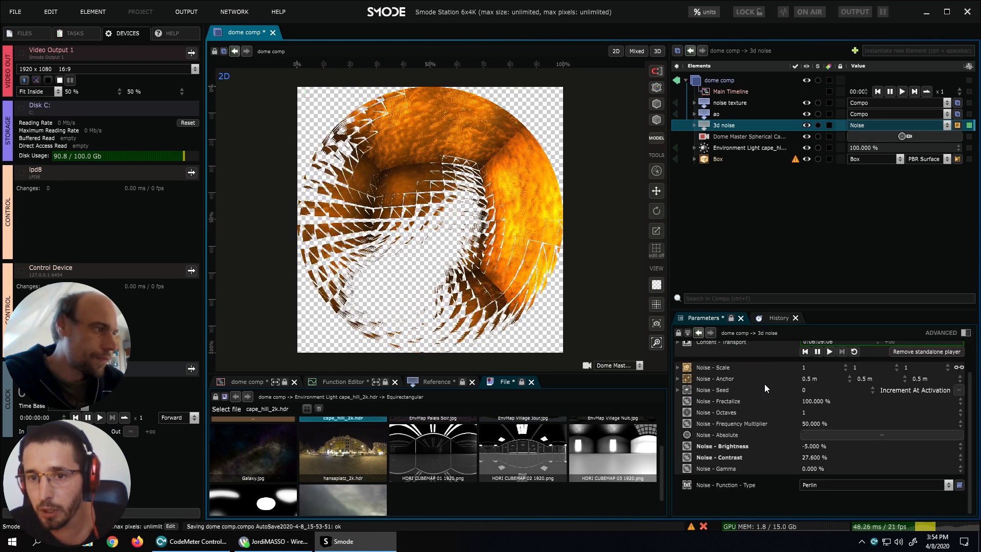
pyautogui.click(719, 114)
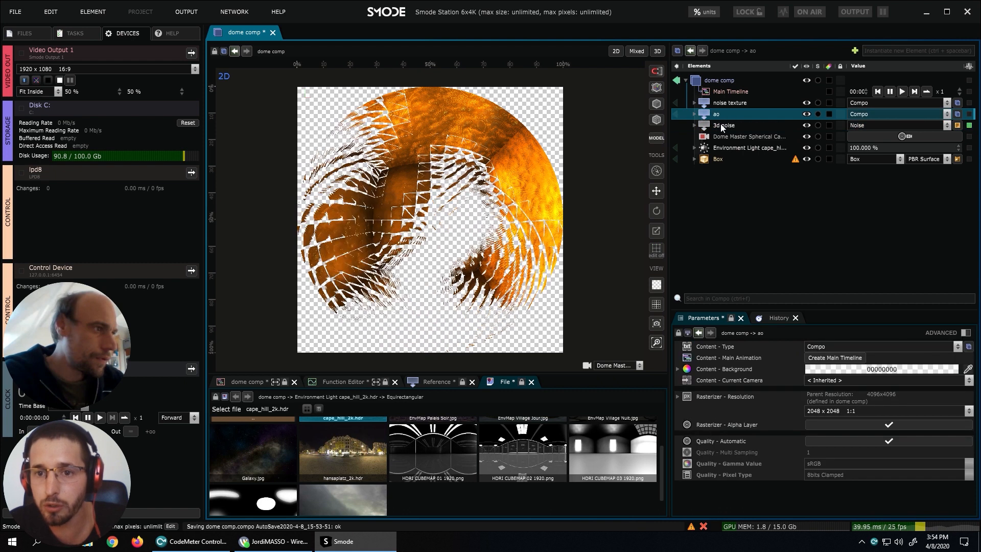
pyautogui.click(720, 124)
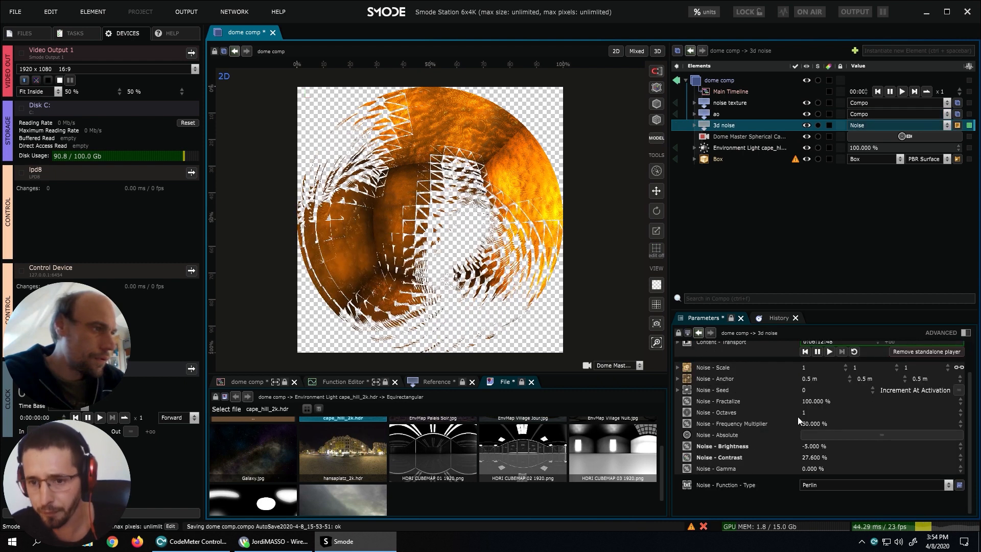
pyautogui.scroll(1, 798, 424)
pyautogui.scroll(1, 798, 427)
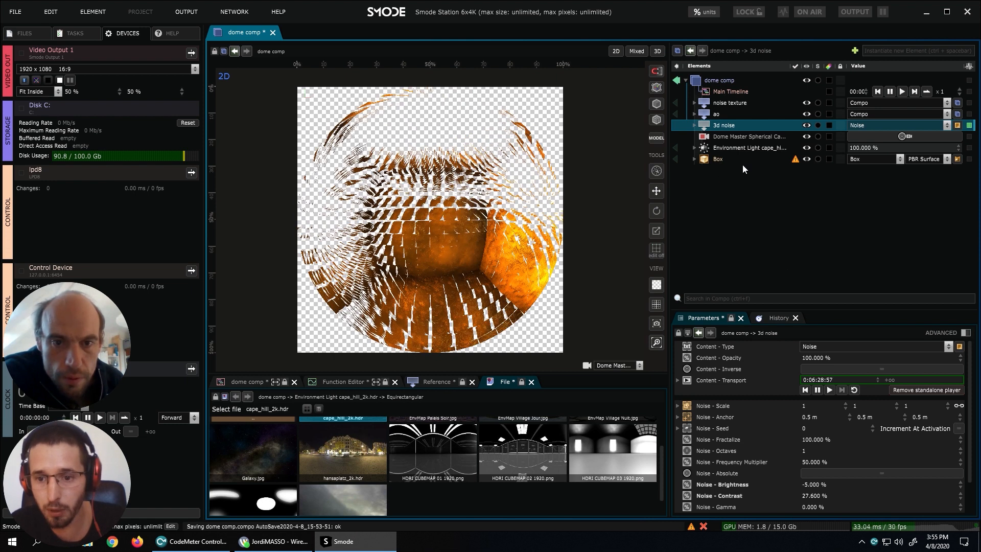
pyautogui.scroll(-2, 795, 409)
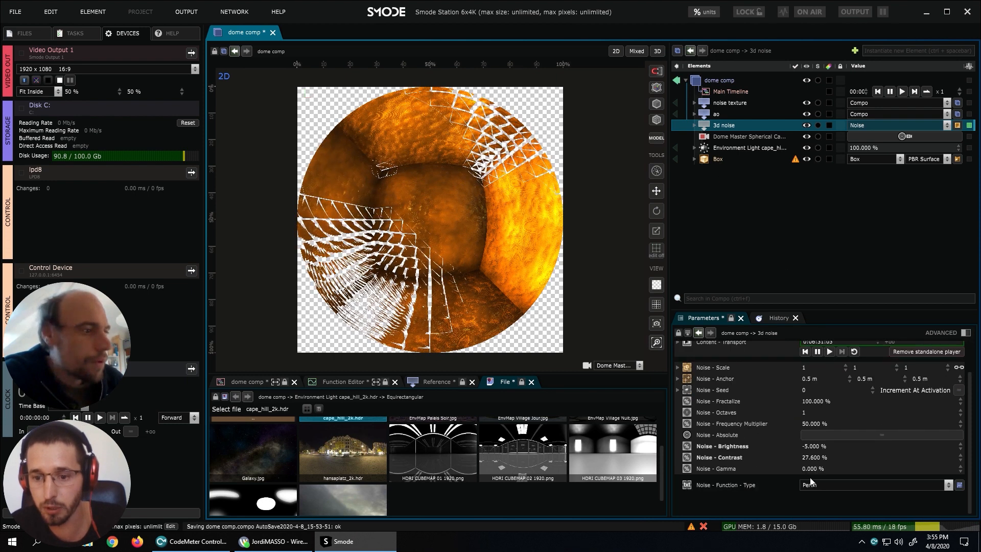
pyautogui.click(815, 449)
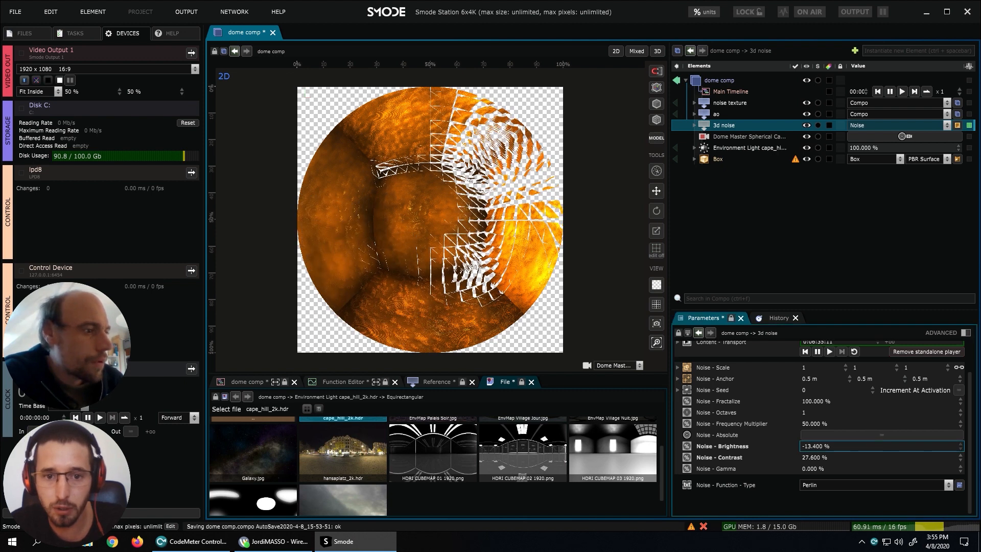
pyautogui.moveTo(814, 446); pyautogui.dragTo(803, 446)
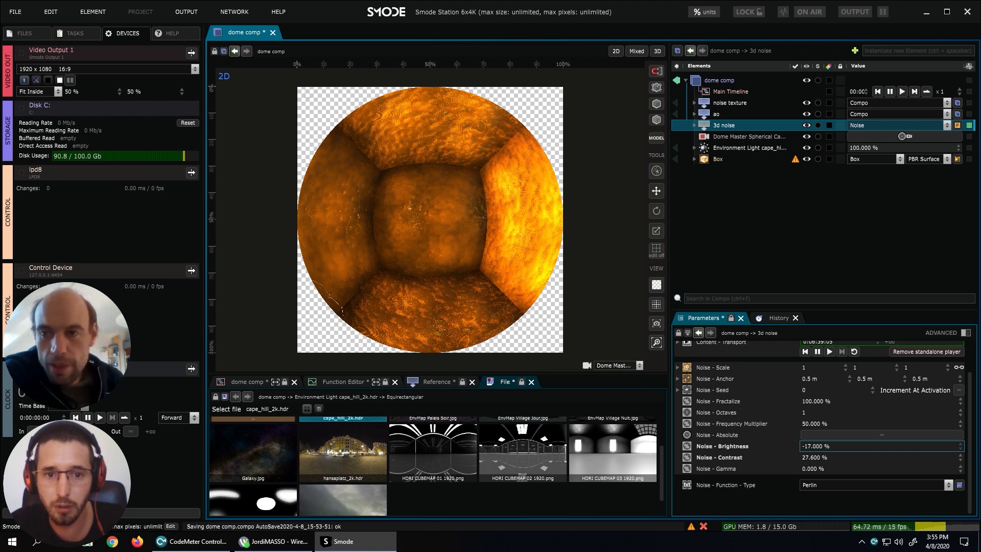
pyautogui.moveTo(808, 446); pyautogui.dragTo(811, 446)
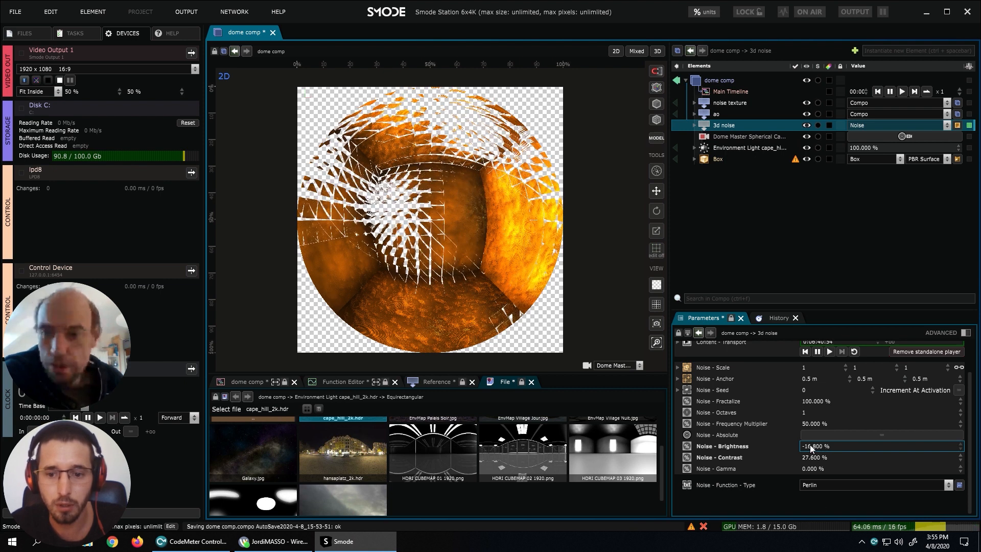
# Expose the 3d noise brightness as a percentage (-100 % to 100 %) parameter of the composition and open its parameter bank.
pyautogui.rightClick(731, 445)
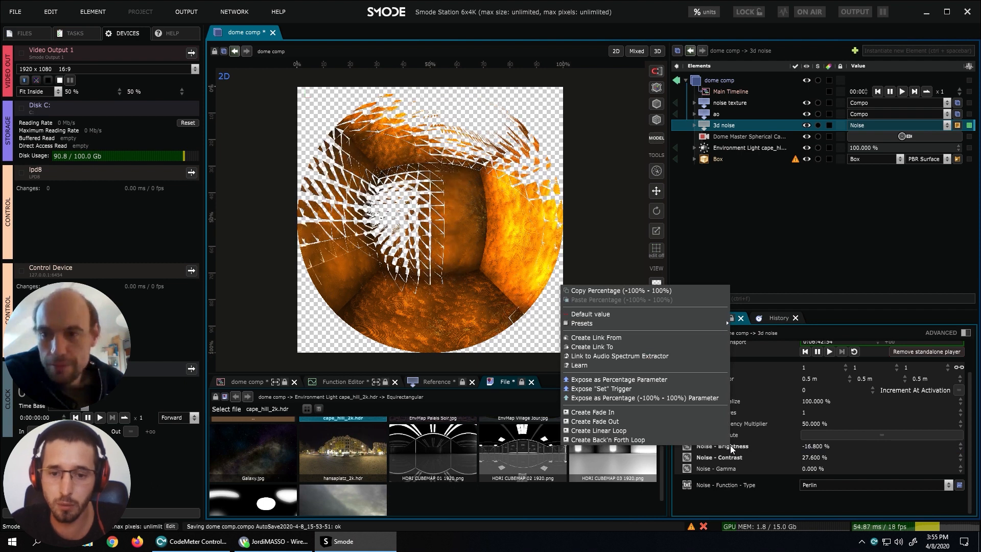
pyautogui.click(652, 398)
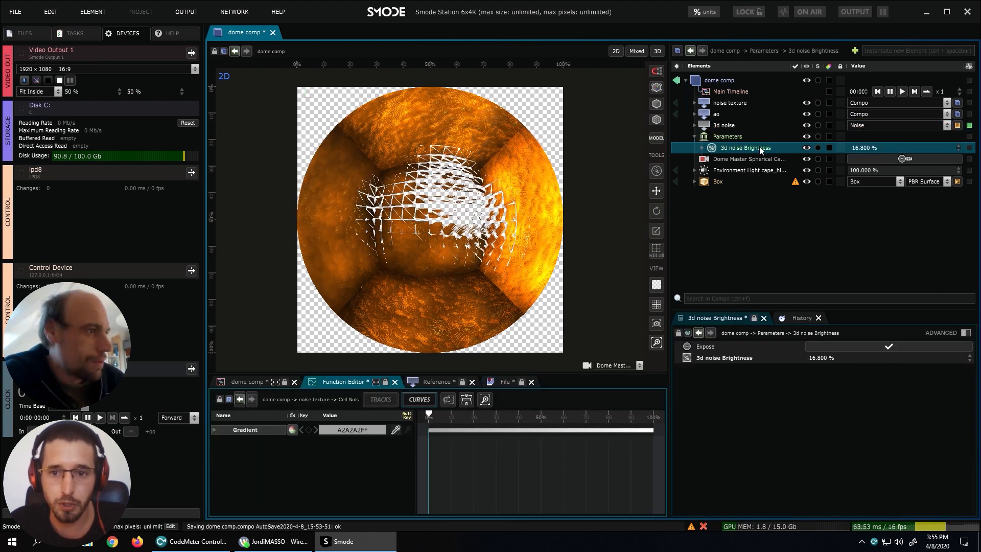
pyautogui.click(716, 126)
pyautogui.doubleClick(729, 137)
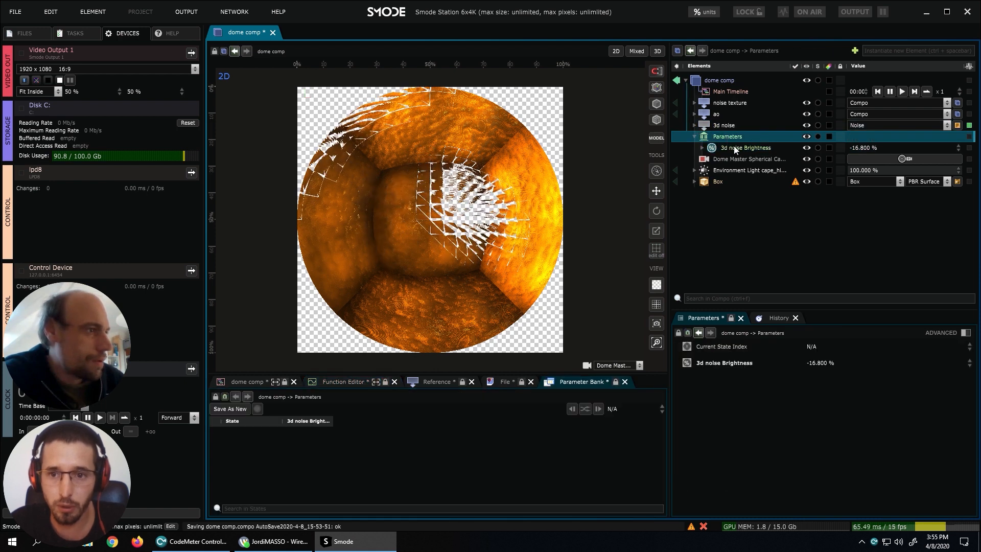
# Try different values on the exposed 3d noise brightness parameter and leave it at -18.2 %.
pyautogui.doubleClick(734, 147)
pyautogui.moveTo(879, 146); pyautogui.dragTo(816, 147)
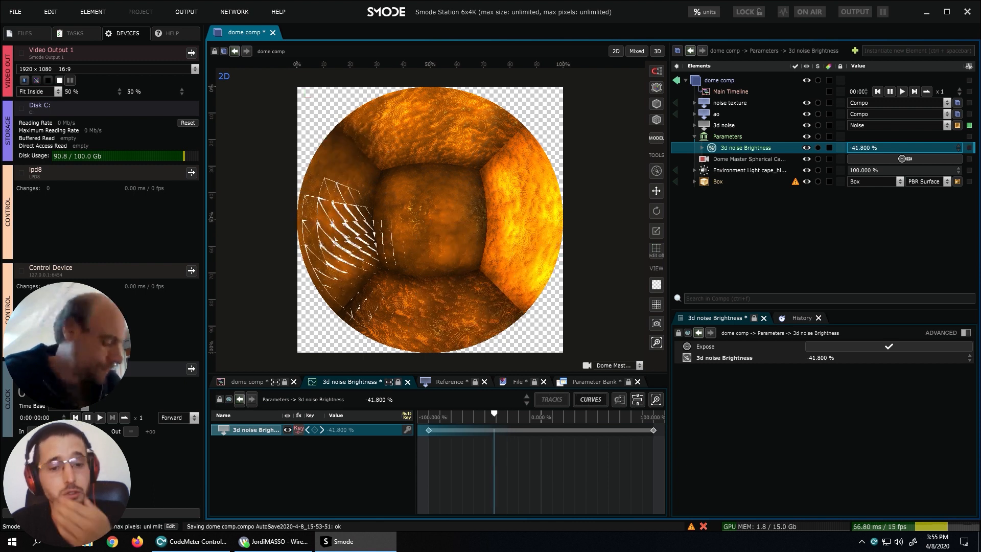
pyautogui.moveTo(805, 146); pyautogui.dragTo(805, 147)
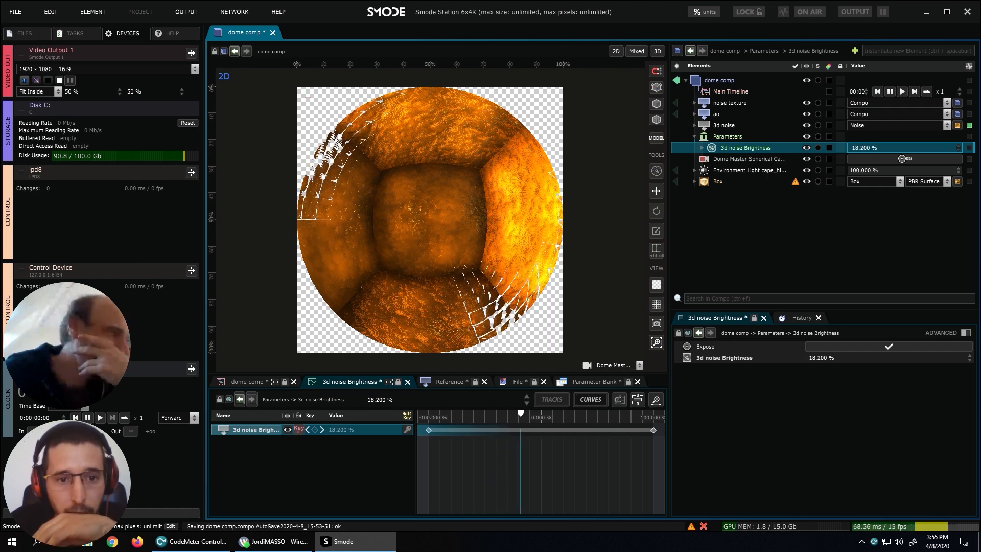
# Raise the exposed 3d noise brightness to 3.2 %, add a Knot element to the dome comp and show it in 3D.
pyautogui.moveTo(863, 148); pyautogui.dragTo(902, 148)
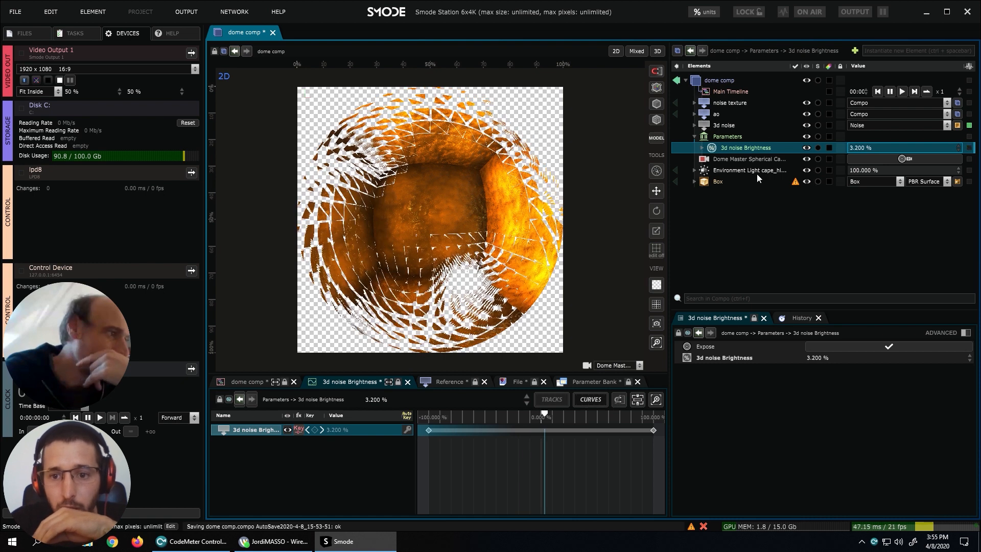
pyautogui.rightClick(736, 219)
pyautogui.moveTo(703, 272)
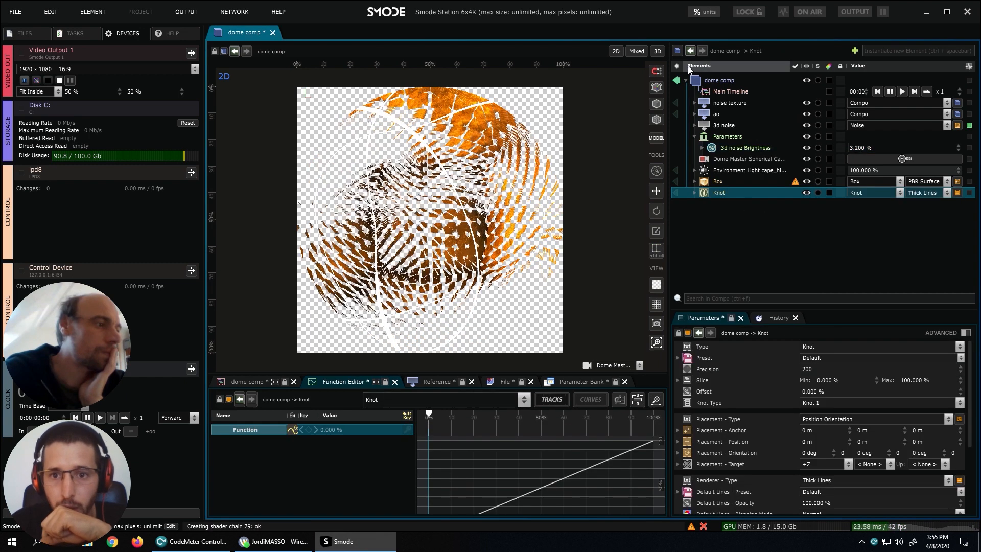
pyautogui.click(658, 51)
pyautogui.scroll(-5, 503, 221)
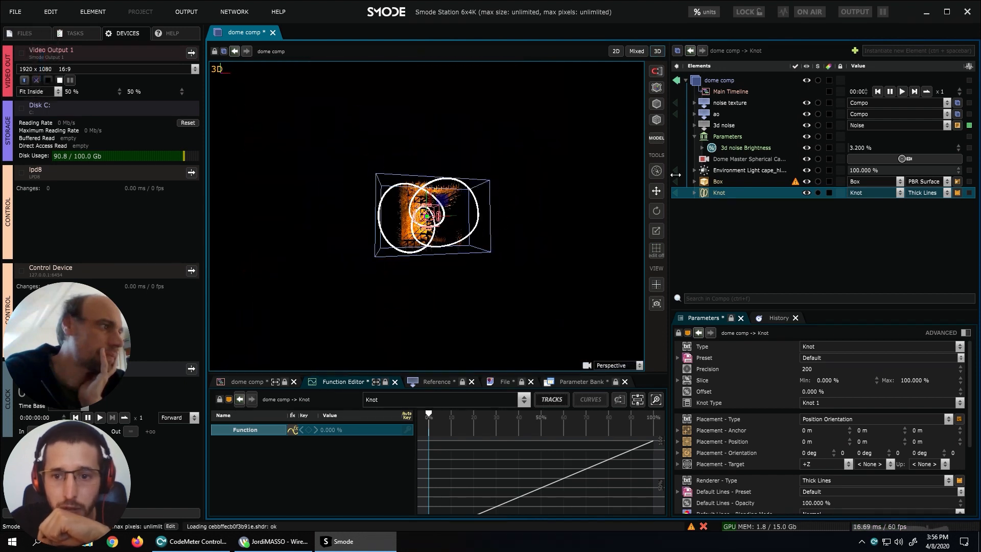
# Set the Box's size to 10 m on all three axes.
pyautogui.click(719, 181)
pyautogui.scroll(5, 810, 422)
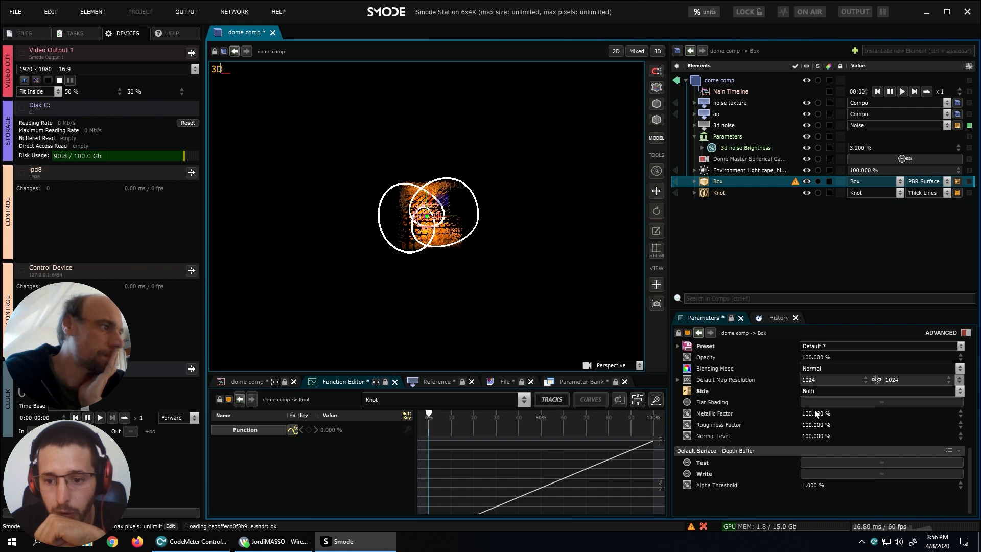
pyautogui.scroll(5, 811, 384)
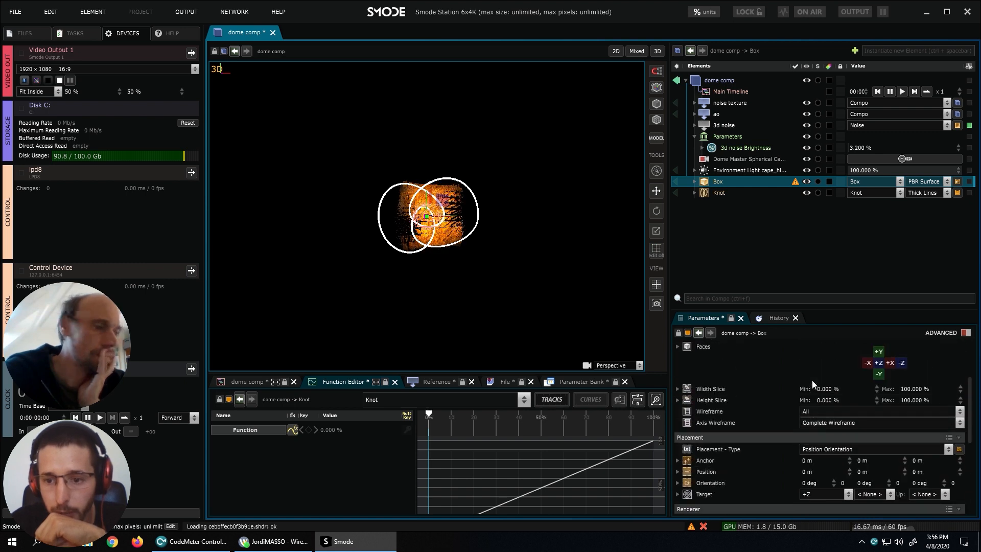
pyautogui.click(818, 394)
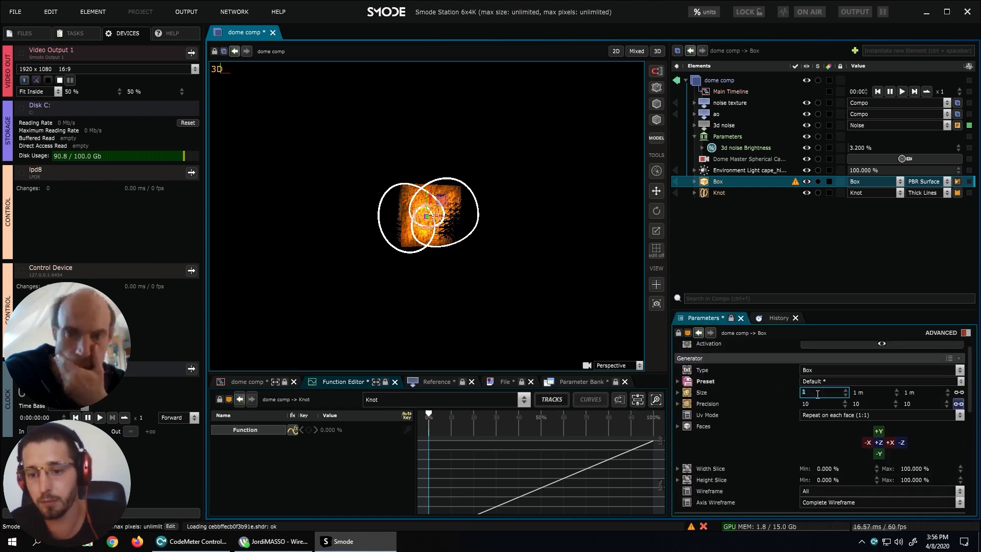
pyautogui.write('10')
pyautogui.press('Return')
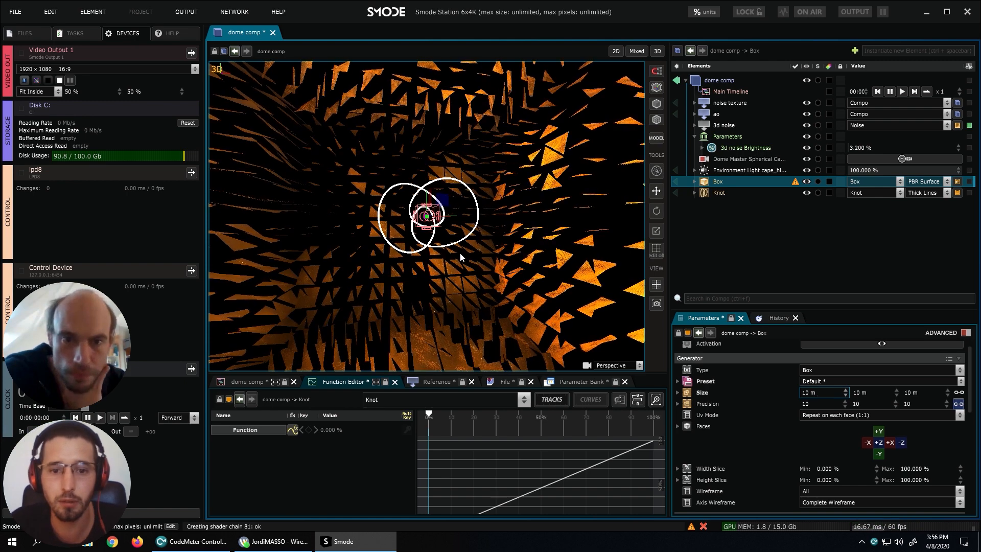
# Add a Path Animation renderer to the Knot and hide its Default Lines renderer.
pyautogui.click(713, 194)
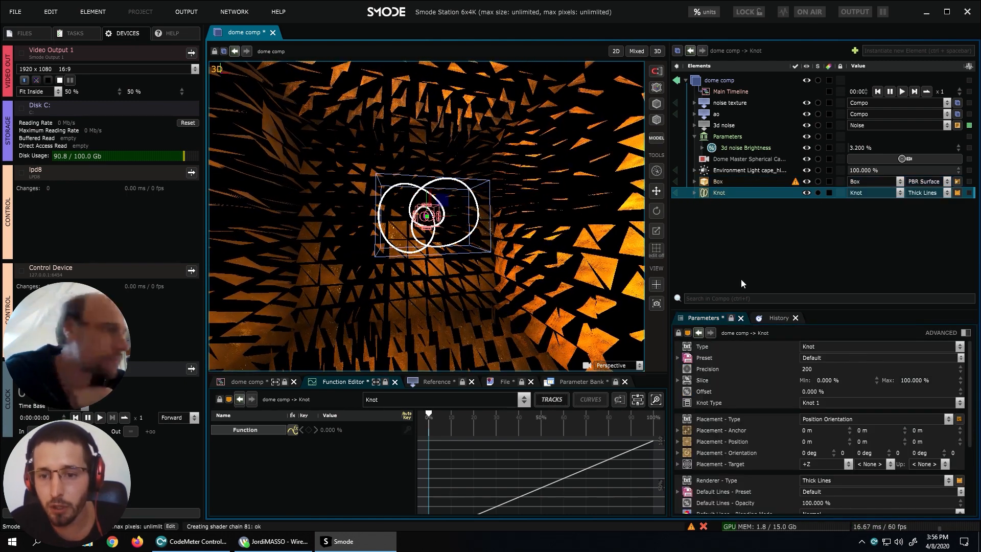
pyautogui.rightClick(713, 191)
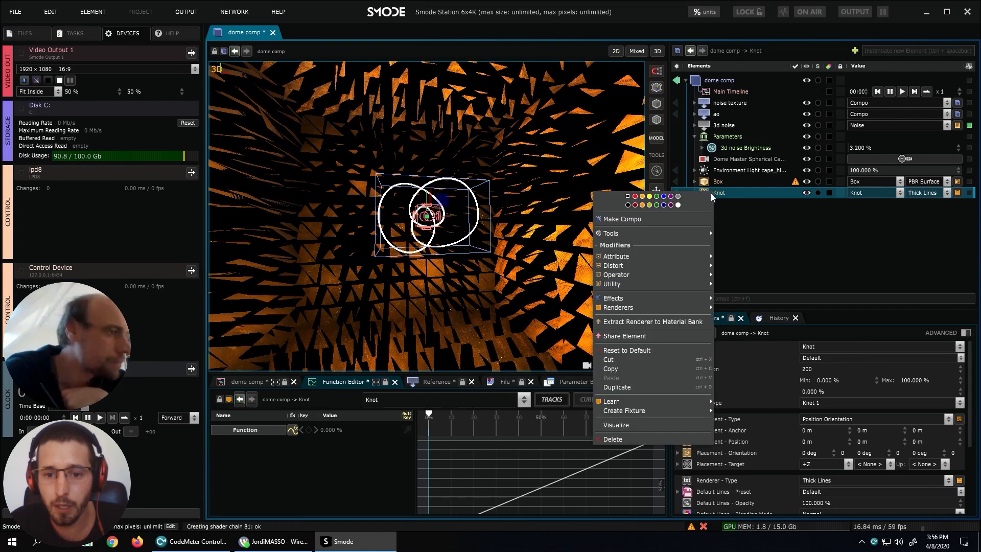
pyautogui.moveTo(639, 307)
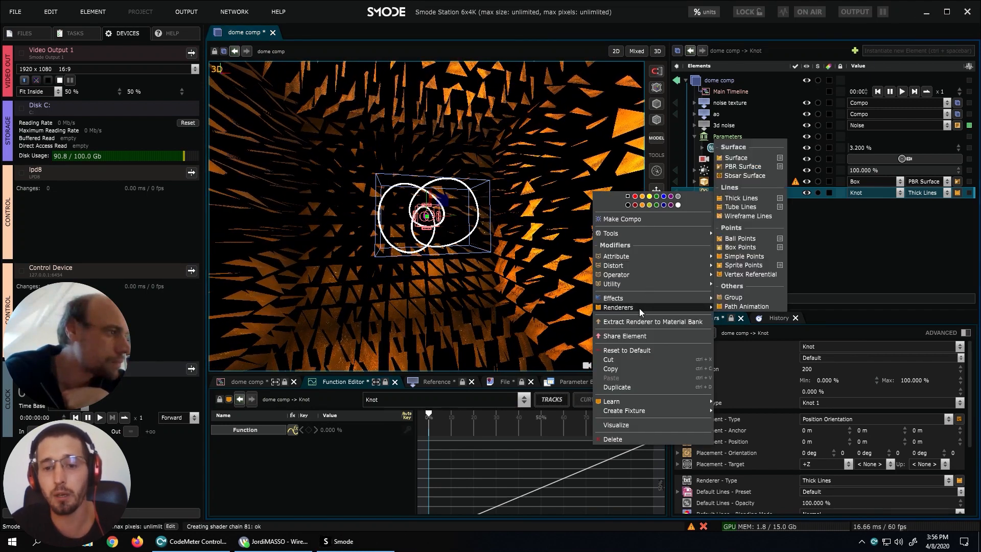
pyautogui.click(746, 307)
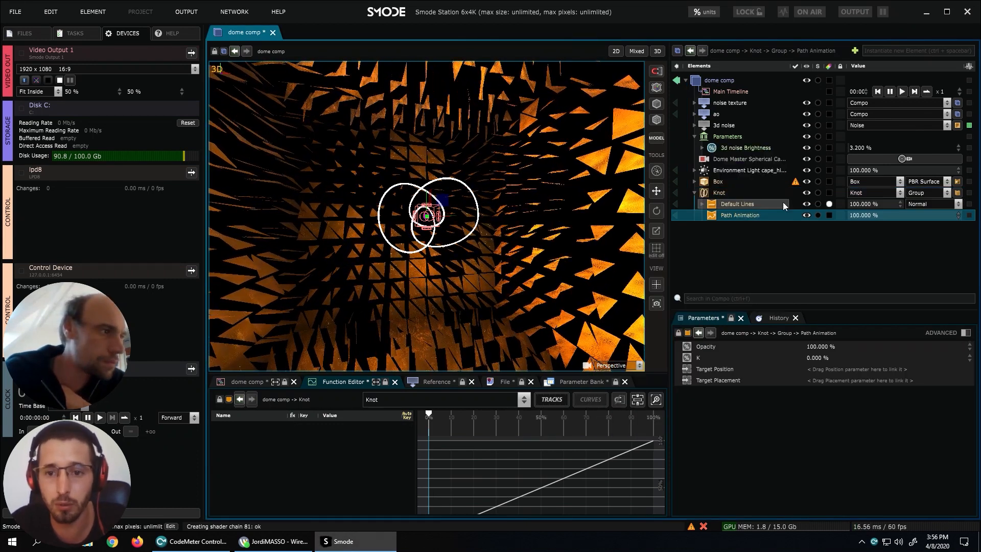
pyautogui.click(807, 204)
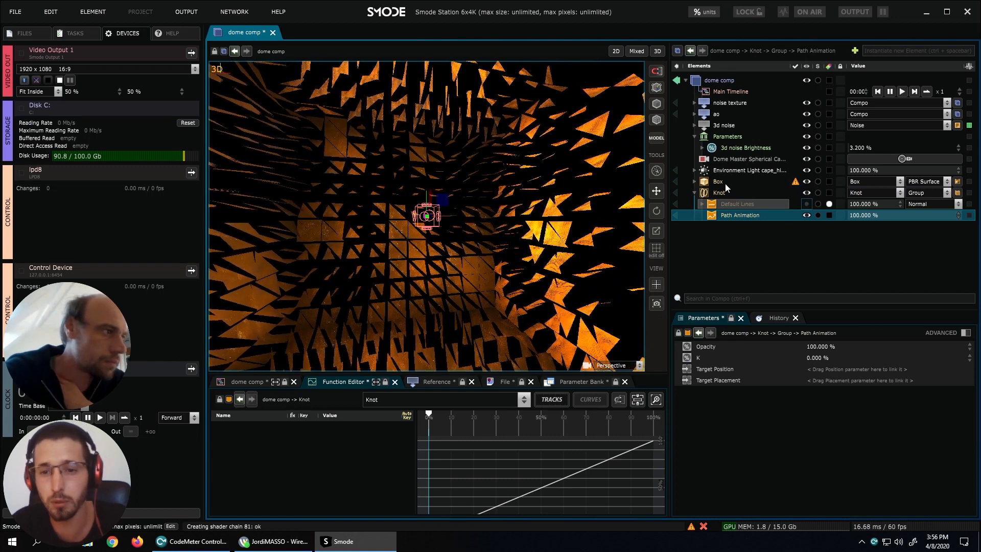
# Link the Path Animation's Target Position to the Dome Master Spherical Camera's Position and show the 2D dome view.
pyautogui.moveTo(730, 157); pyautogui.dragTo(839, 371)
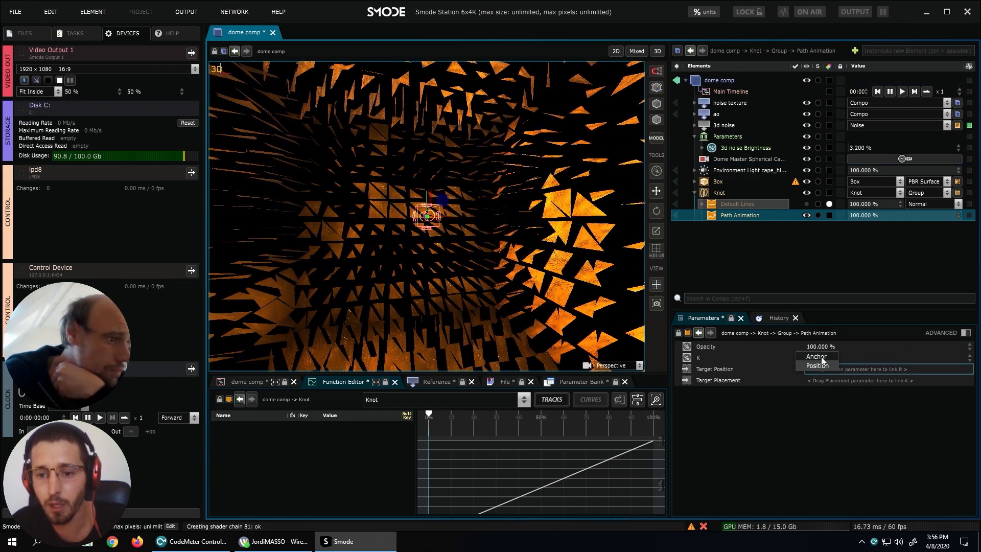
pyautogui.click(818, 366)
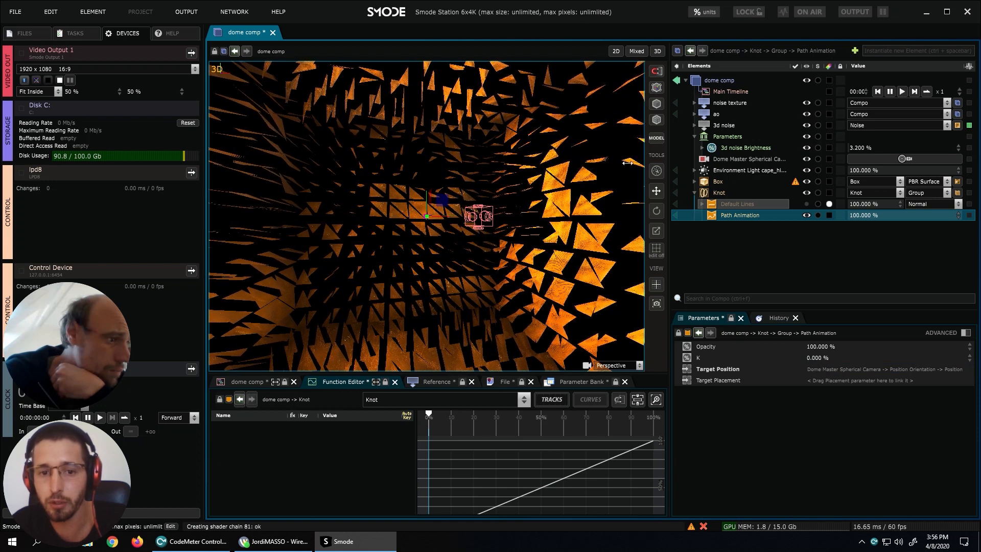
pyautogui.click(617, 52)
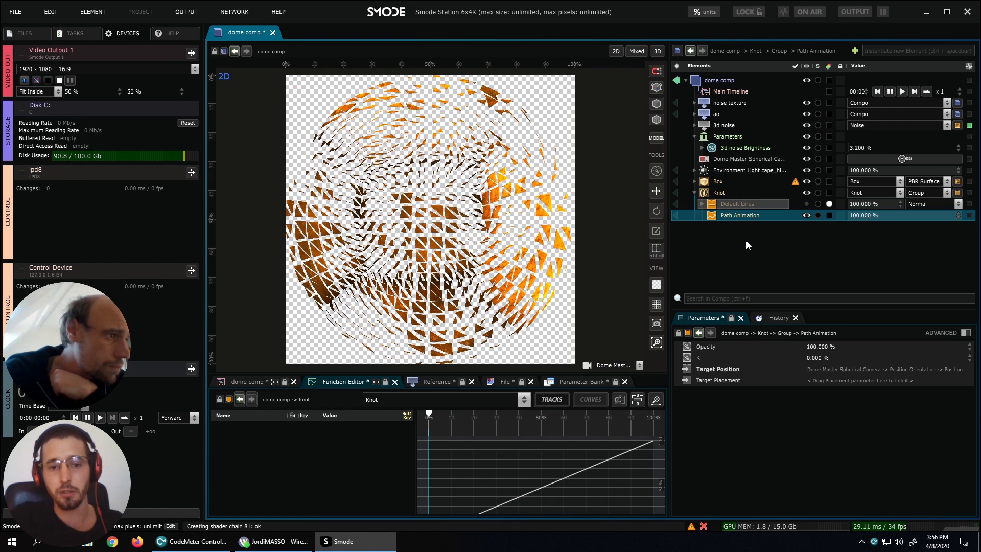
# Try different K values on the Path Animation in 2D and in 3D with the Knot's Default Lines shown, leaving K at 39.2 %.
pyautogui.moveTo(817, 358); pyautogui.dragTo(816, 339)
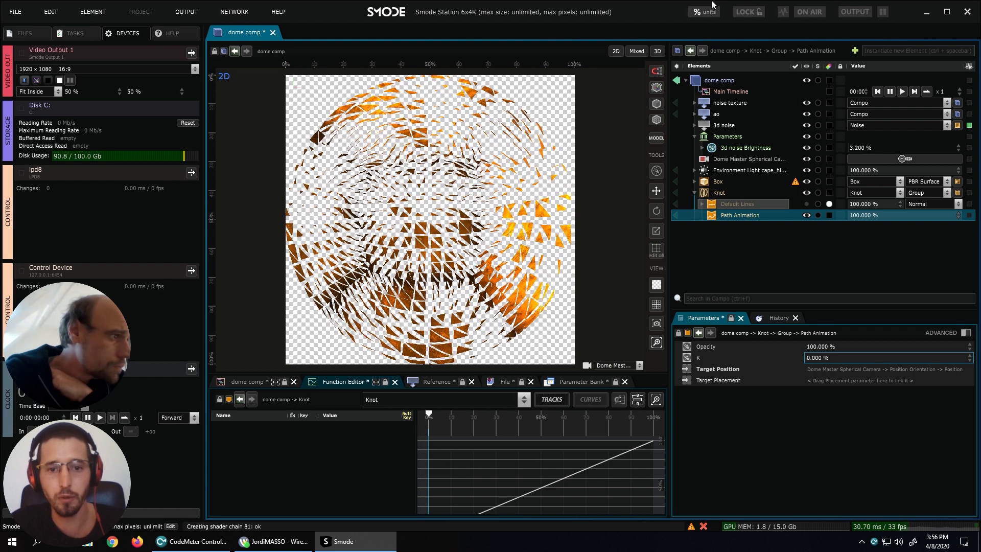
pyautogui.click(657, 52)
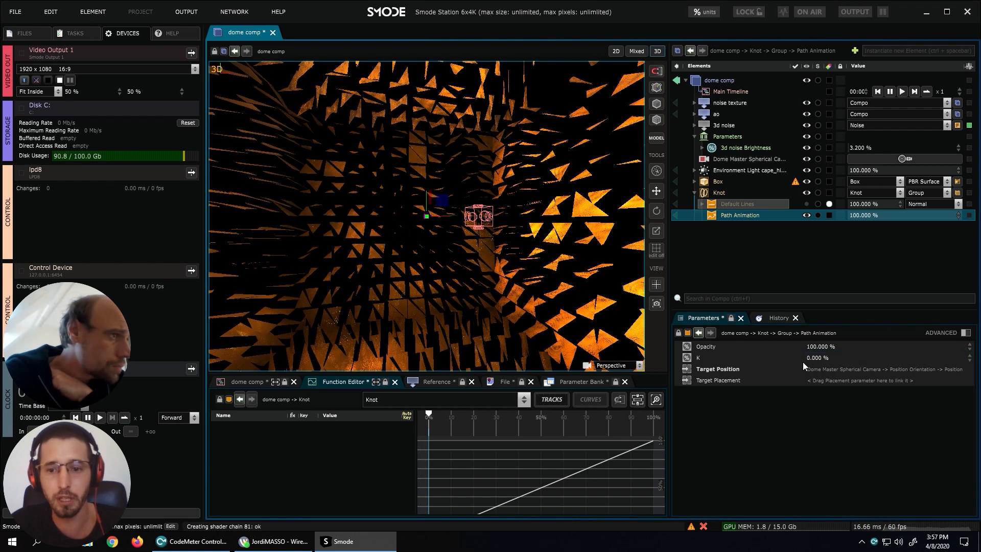
pyautogui.click(807, 204)
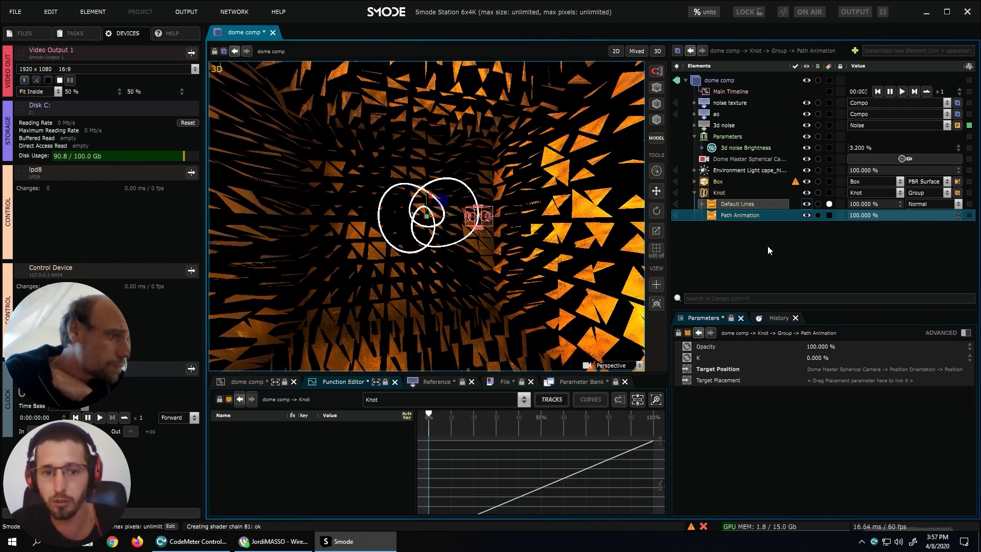
pyautogui.moveTo(889, 358); pyautogui.dragTo(888, 244)
pyautogui.moveTo(817, 133); pyautogui.dragTo(817, 161)
# Create a linear loop on the Path Animation's K parameter and set the loop's length to 30 seconds.
pyautogui.rightClick(821, 357)
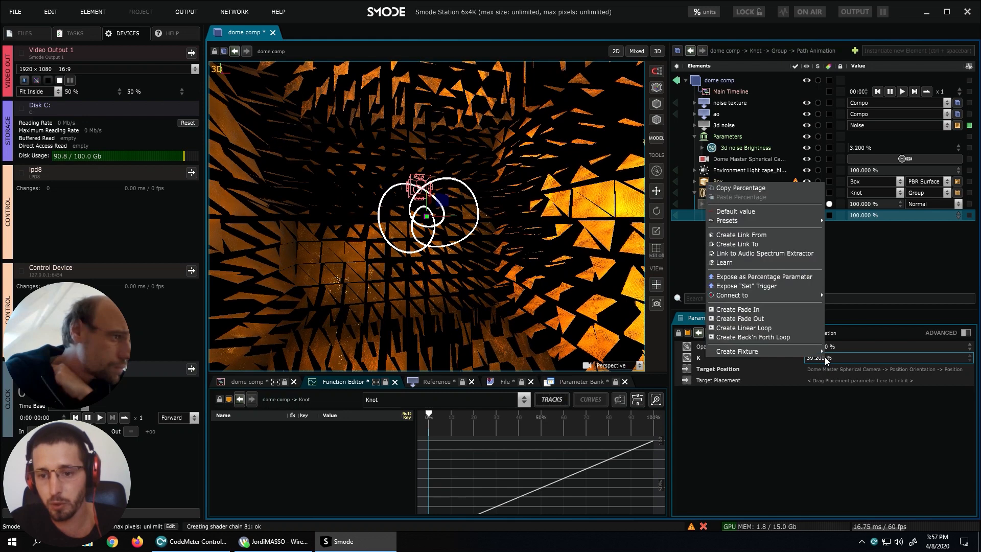
pyautogui.click(777, 328)
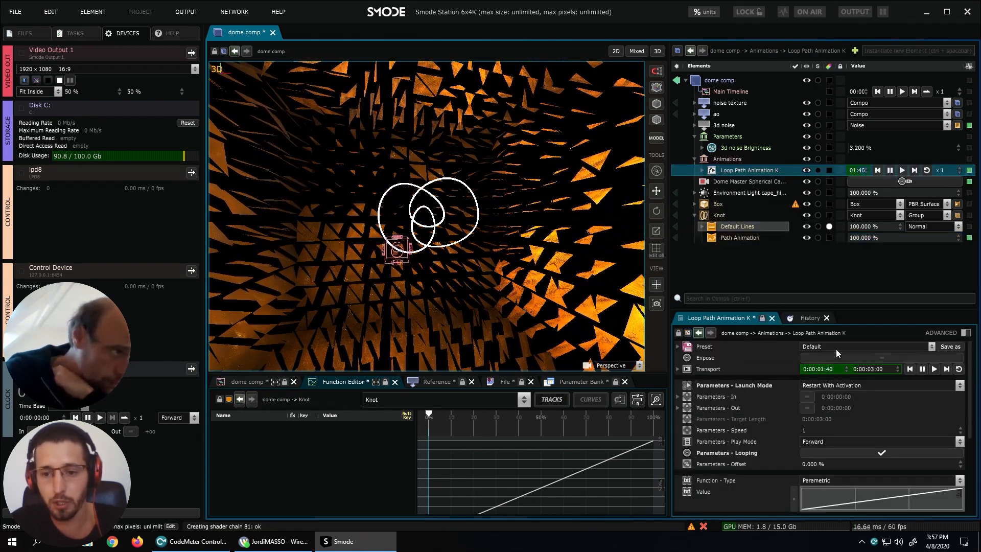
pyautogui.click(868, 369)
pyautogui.write('30')
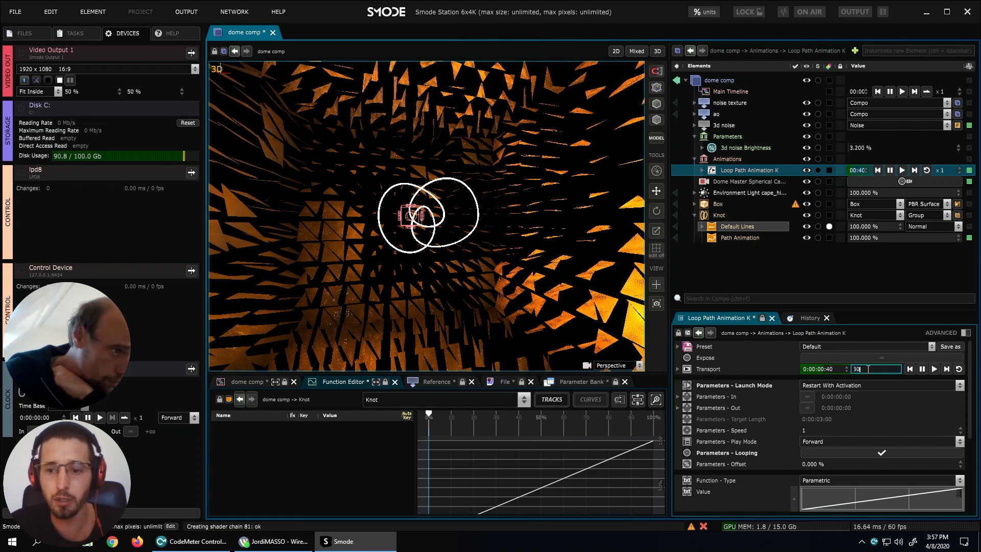
pyautogui.press('Return')
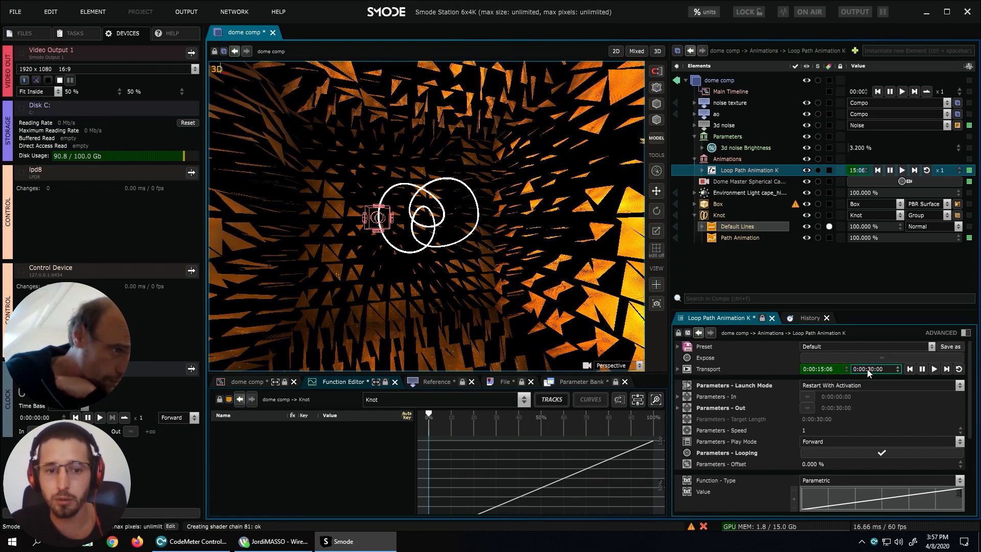
# Show the 2D dome view with the Knot's Default Lines hidden and set the exposed 3d noise brightness to -25 %.
pyautogui.click(616, 52)
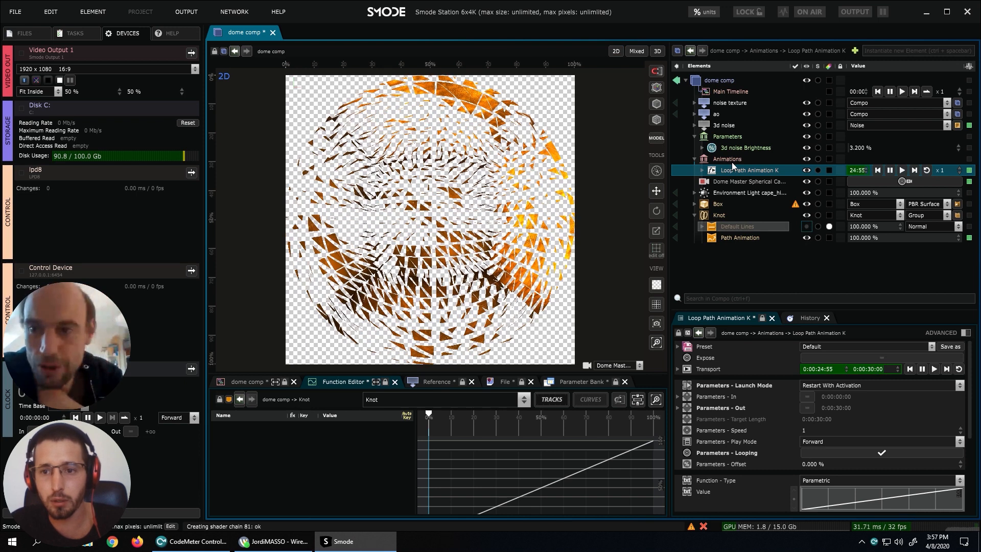
pyautogui.doubleClick(853, 147)
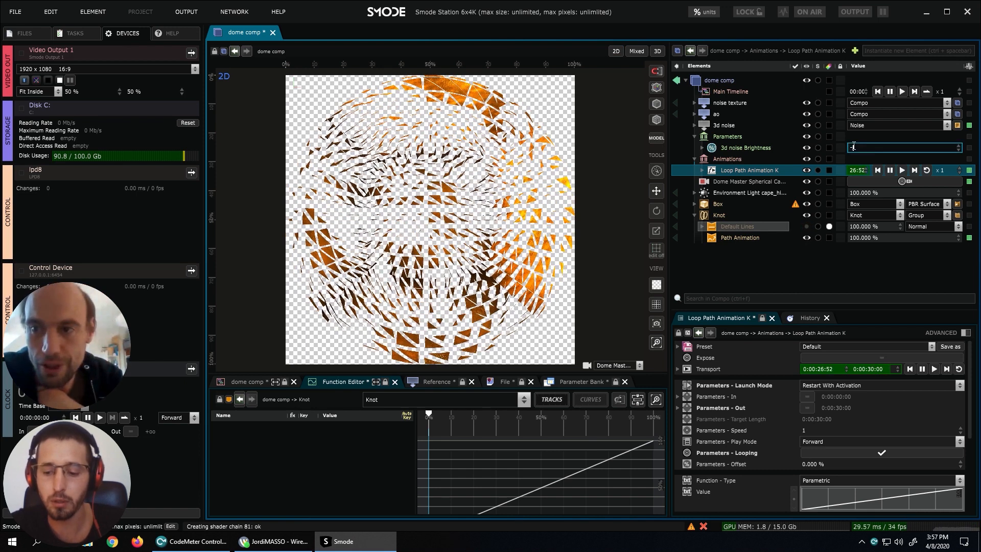
pyautogui.write('-15')
pyautogui.press('Return')
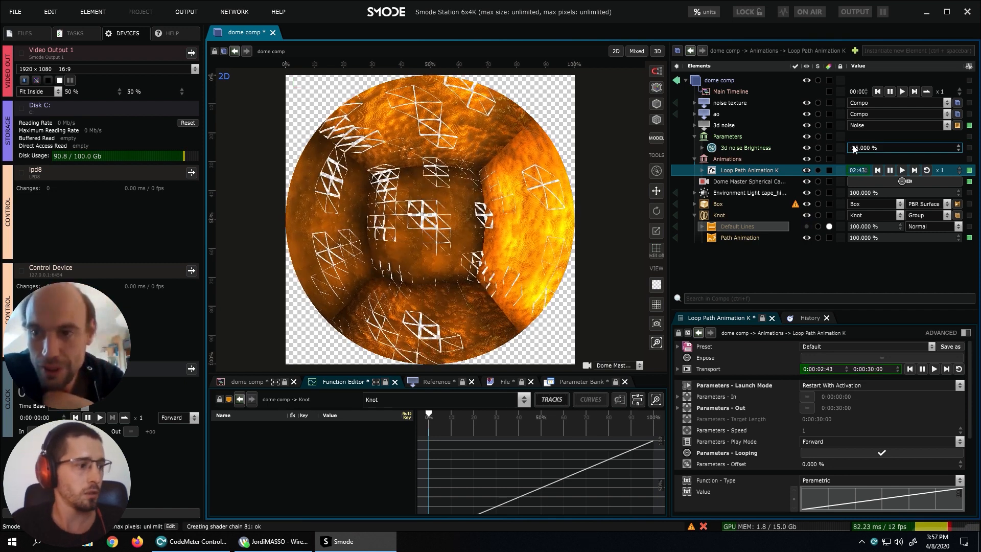
pyautogui.moveTo(662, 288)
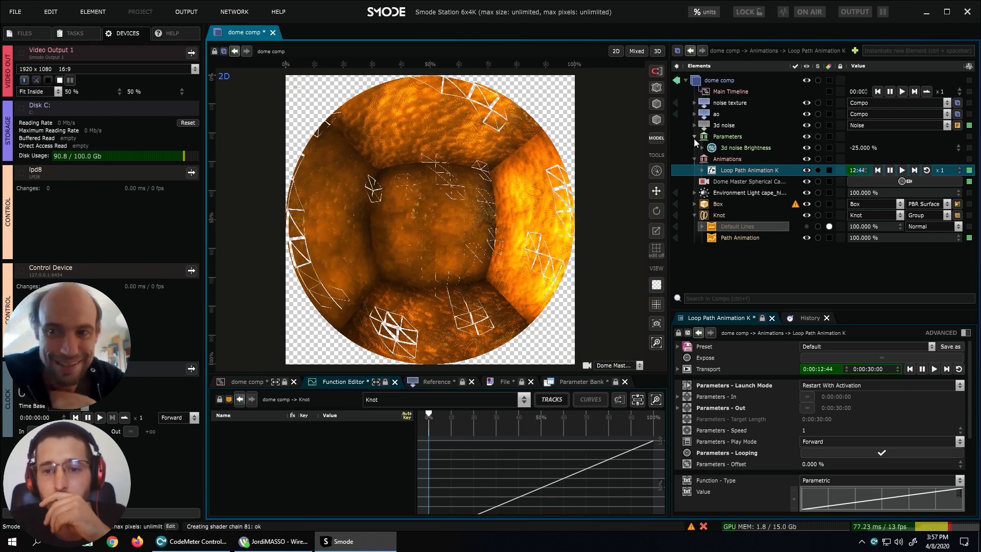
pyautogui.click(616, 284)
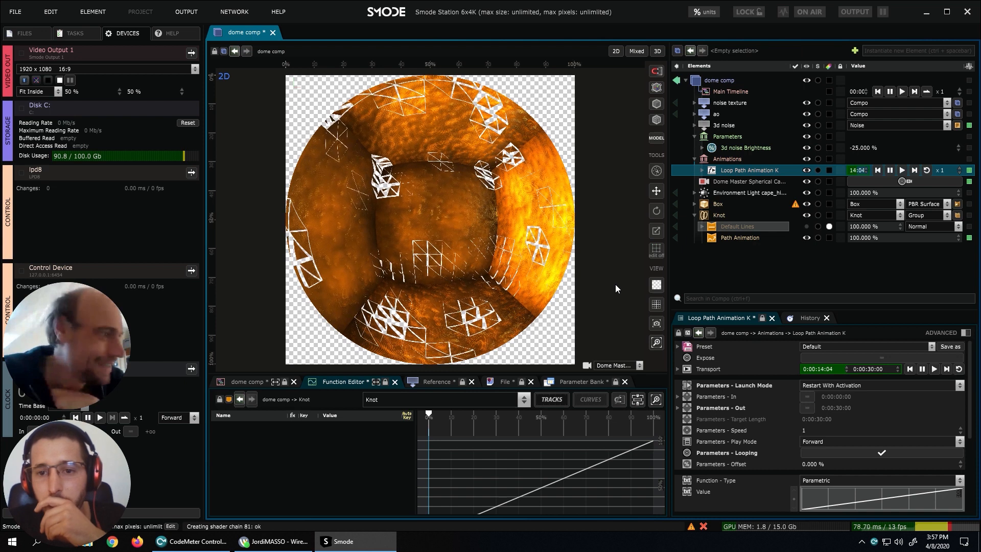
# Turn off the Box's Transform Triangles and Demultiply modifiers and the Knot's Path Animation, leaving Parameters, Box and Knot collapsed.
pyautogui.click(693, 137)
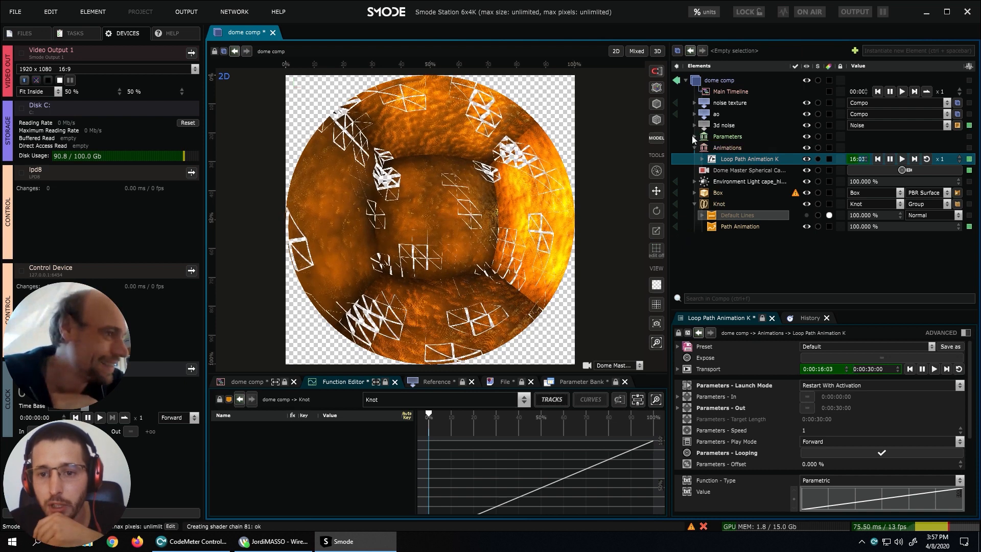
pyautogui.click(695, 205)
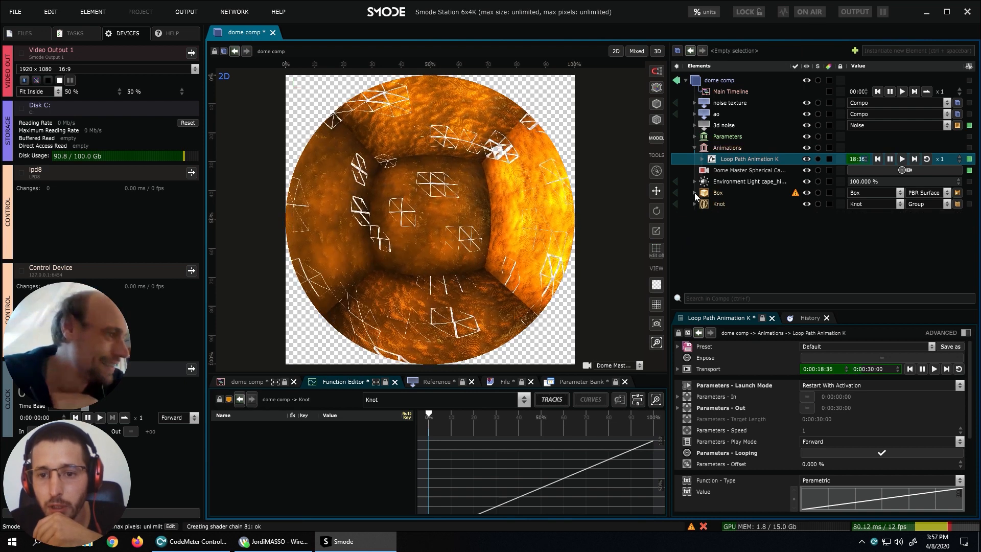
pyautogui.click(695, 193)
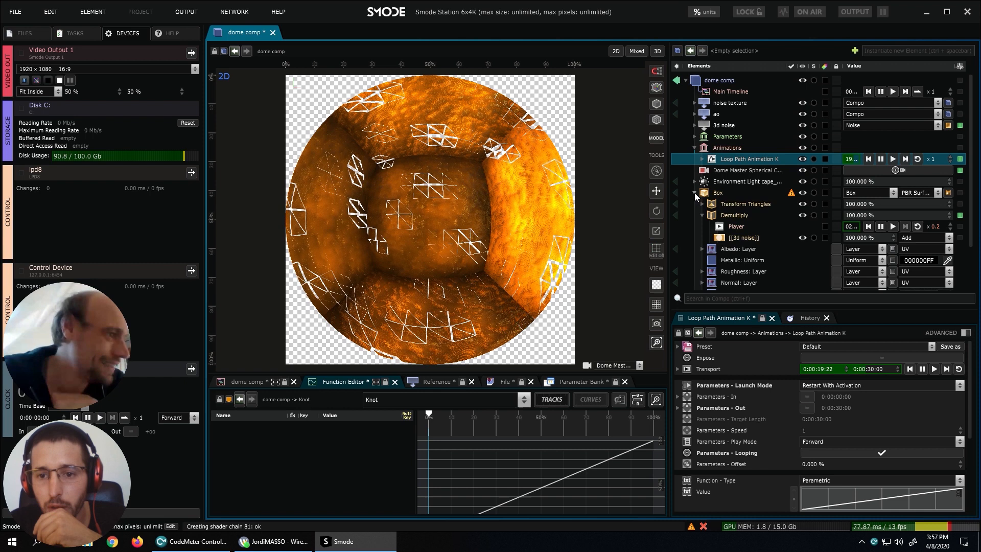
pyautogui.click(804, 215)
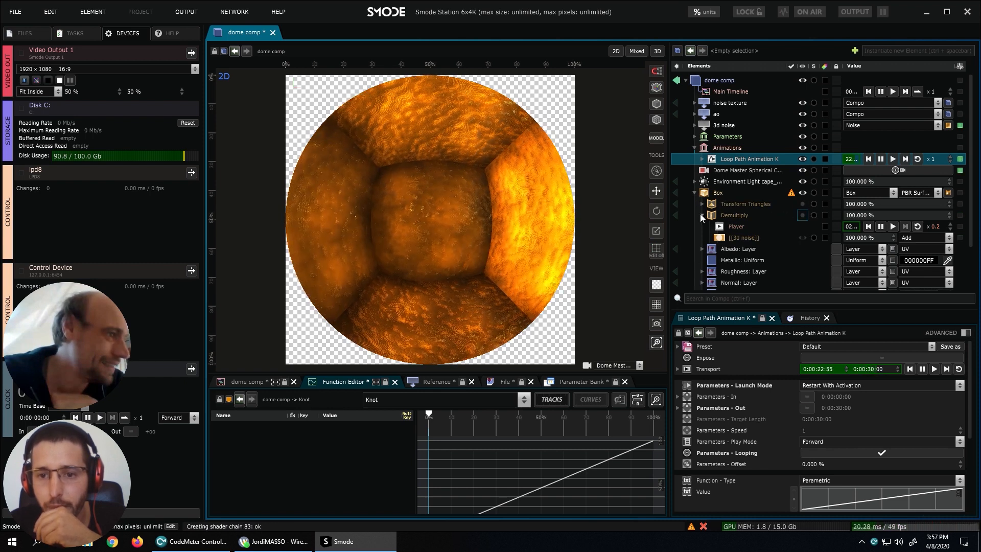
pyautogui.click(702, 214)
pyautogui.click(693, 193)
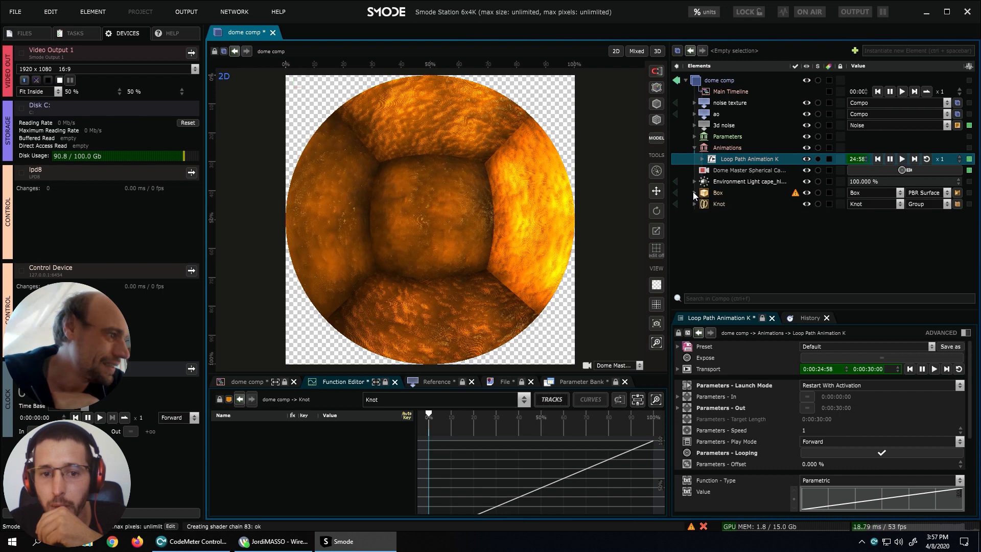
pyautogui.click(695, 205)
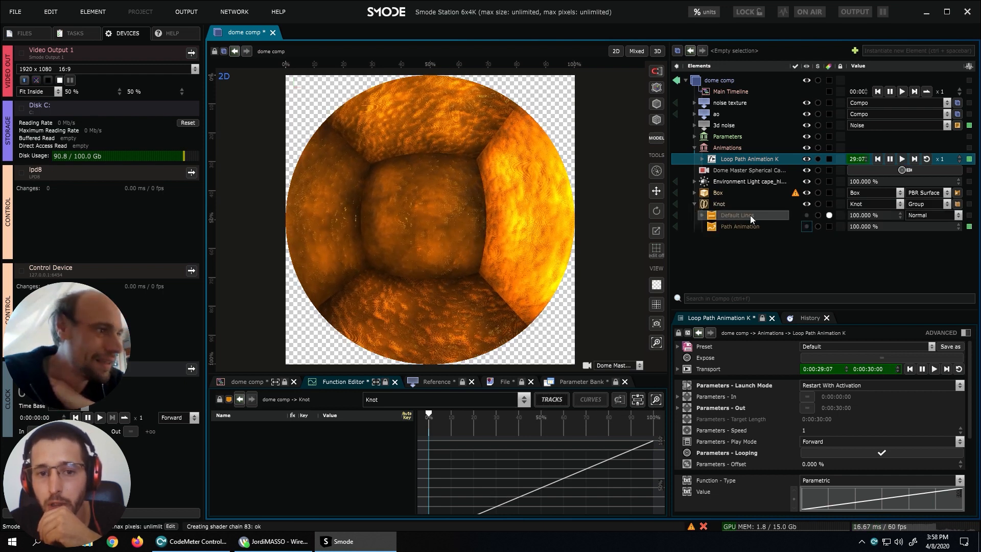
pyautogui.click(694, 204)
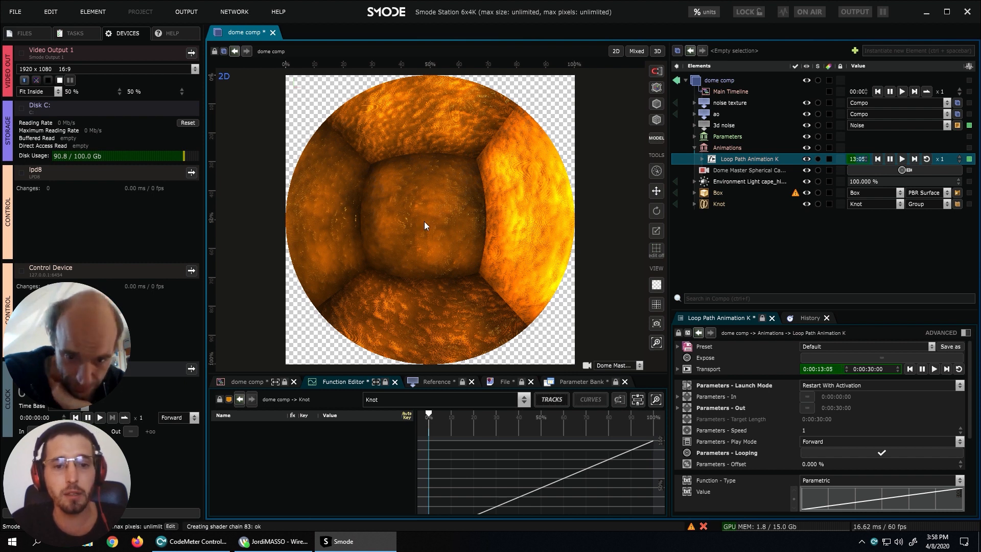
# Try raising the Box's Y position, including a value of 10 m, and set it back to 0 m.
pyautogui.click(717, 171)
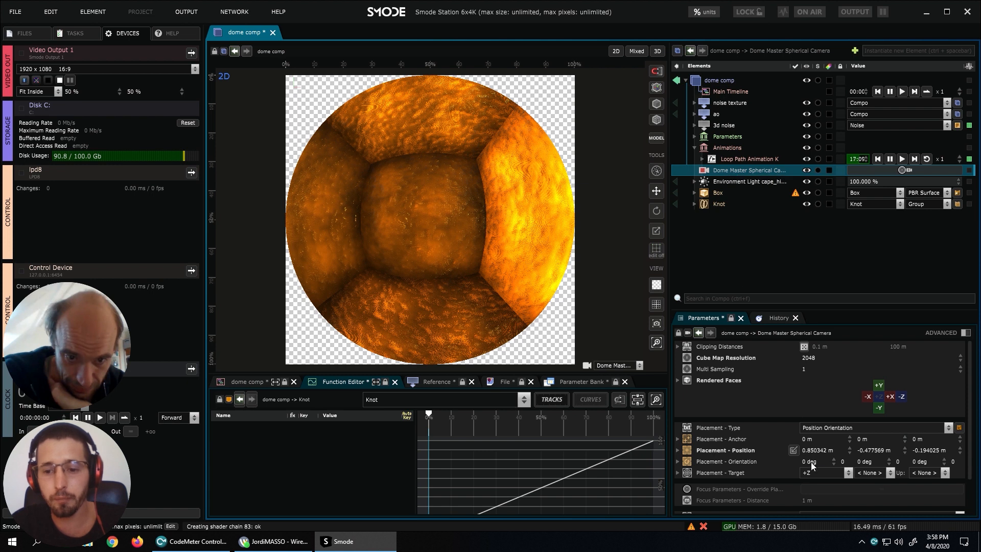
pyautogui.click(717, 196)
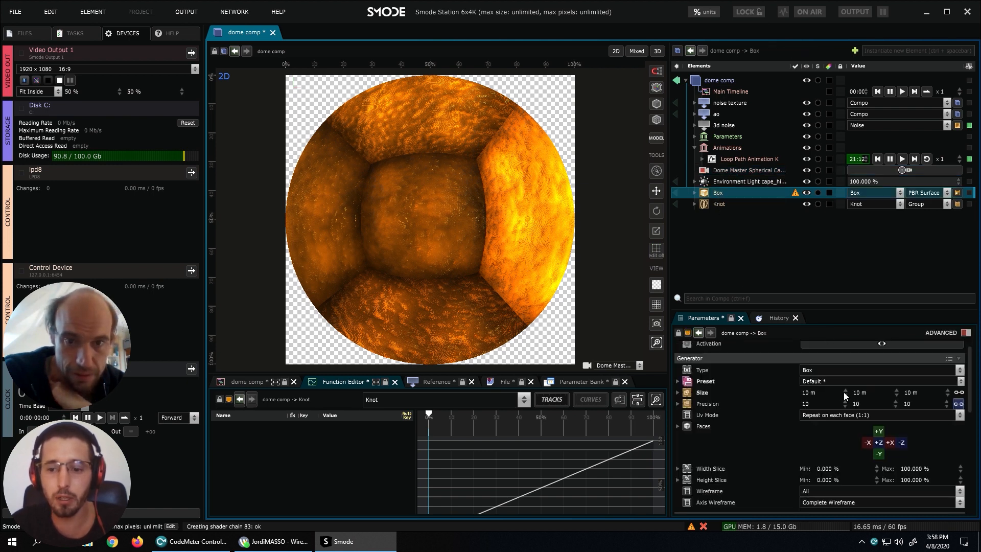
pyautogui.scroll(-1, 777, 440)
pyautogui.scroll(2, 778, 438)
pyautogui.scroll(-3, 778, 439)
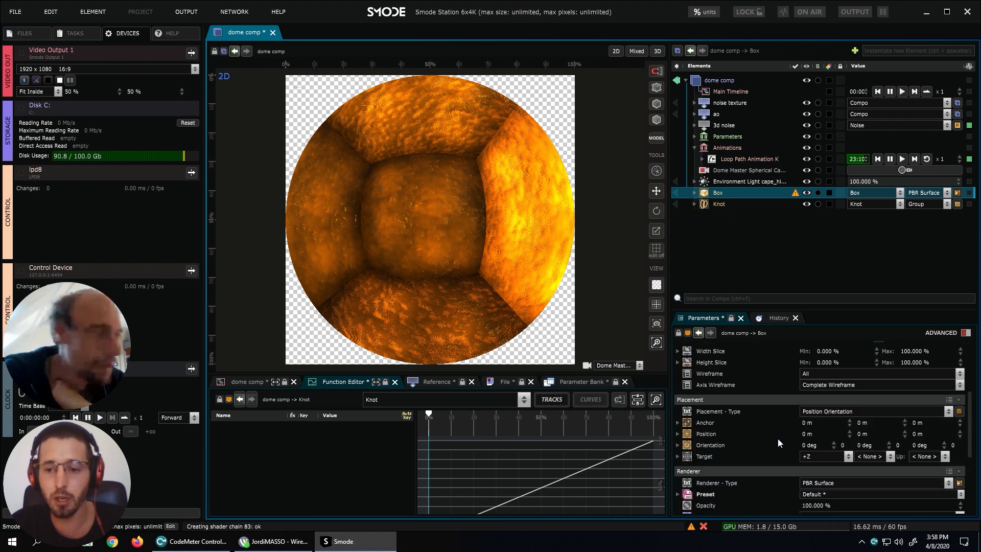
pyautogui.moveTo(865, 436); pyautogui.dragTo(865, 352)
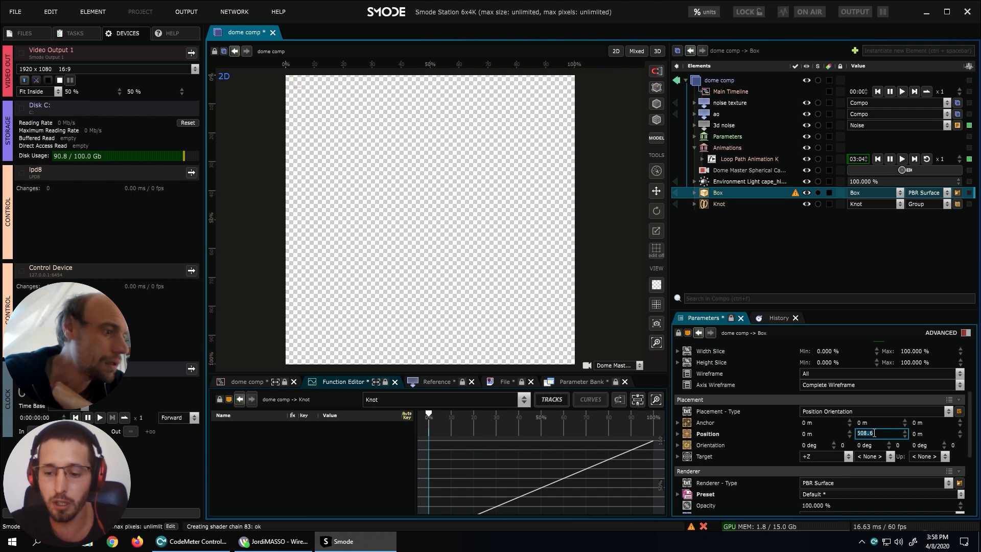
pyautogui.write('10')
pyautogui.press('Return')
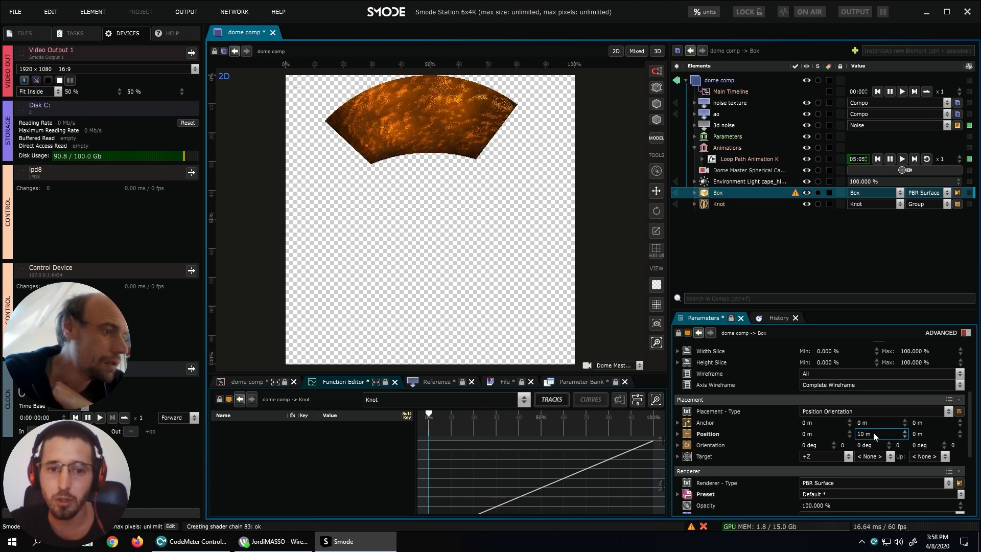
pyautogui.click(873, 433)
pyautogui.write('0')
pyautogui.press('Return')
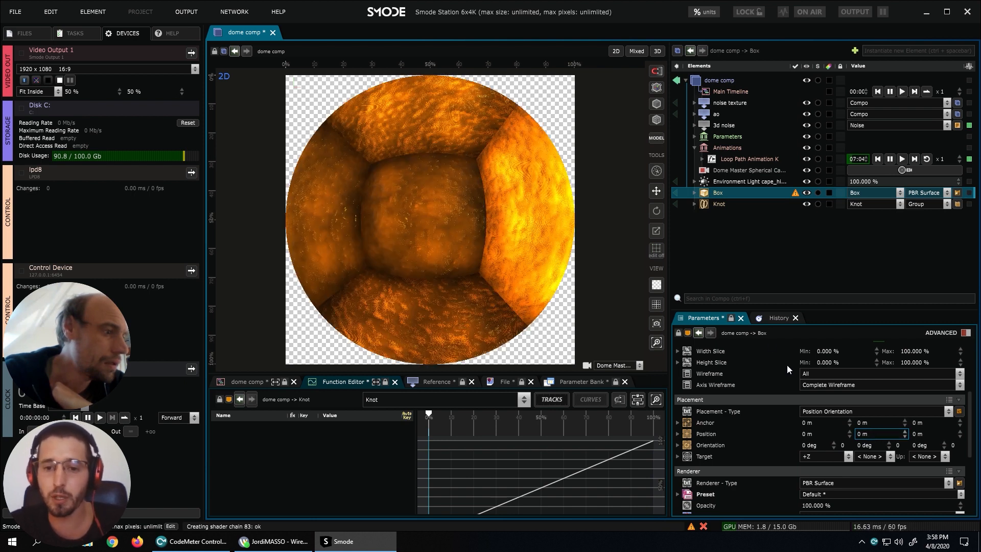
# Set the Dome Master Spherical Camera's X orientation to 90 degrees.
pyautogui.click(733, 171)
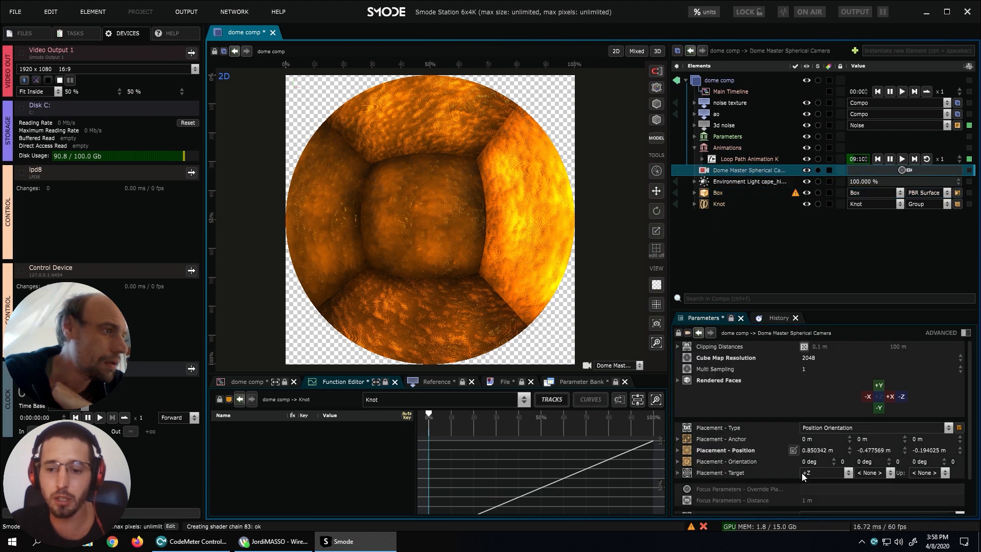
pyautogui.click(815, 462)
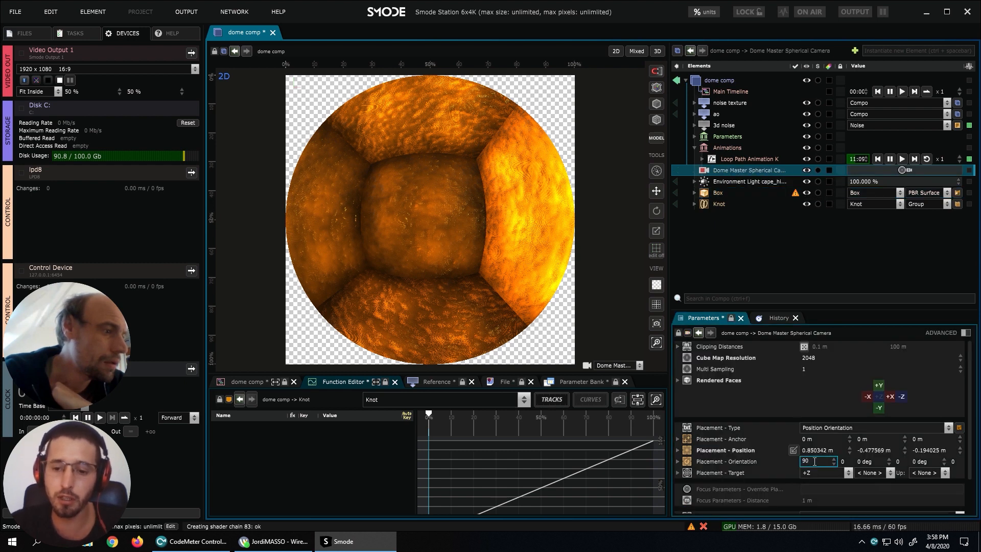
pyautogui.press('Return')
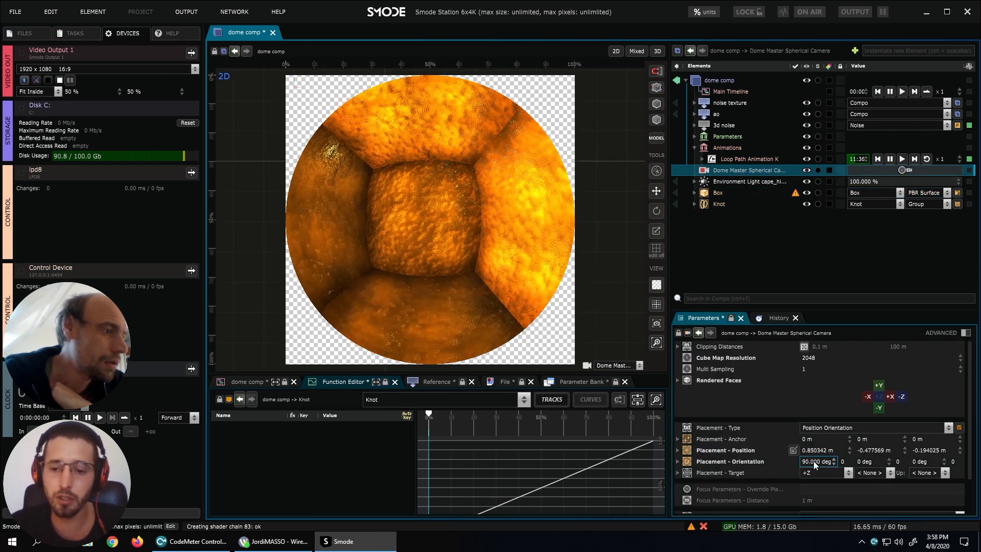
# Try large Y position values on the Box, including 30 m, and settle on 1 m.
pyautogui.click(718, 192)
pyautogui.moveTo(859, 432); pyautogui.dragTo(859, 343)
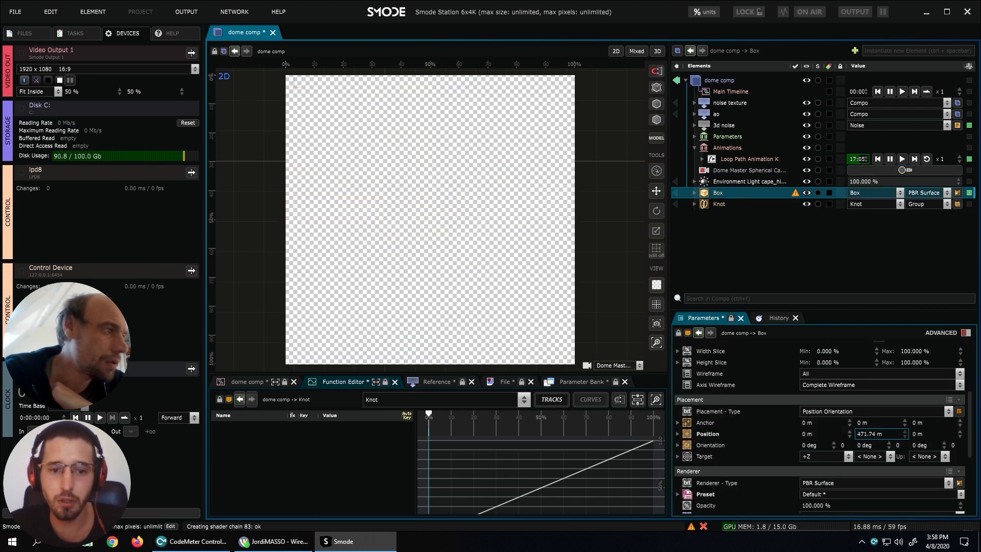
pyautogui.moveTo(868, 433); pyautogui.dragTo(869, 436)
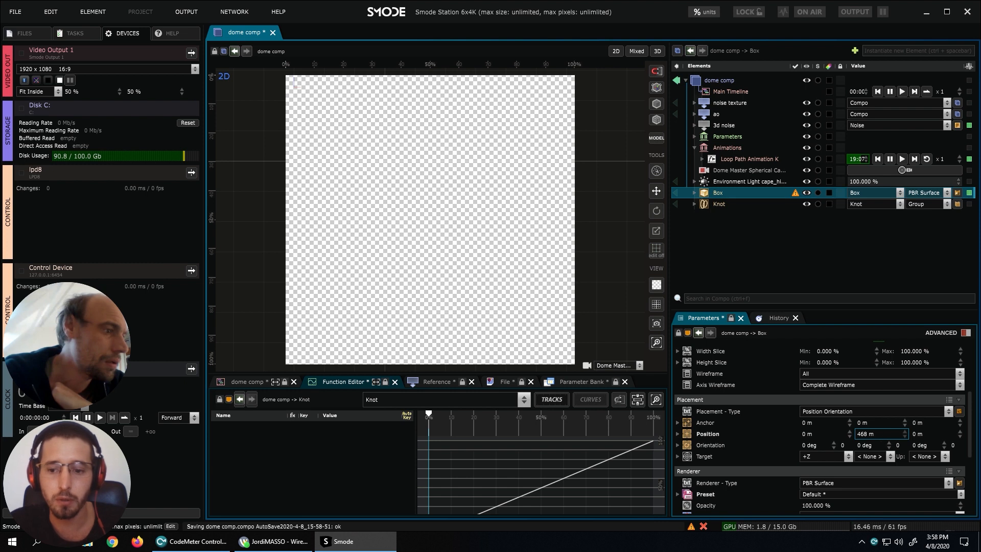
pyautogui.doubleClick(872, 431)
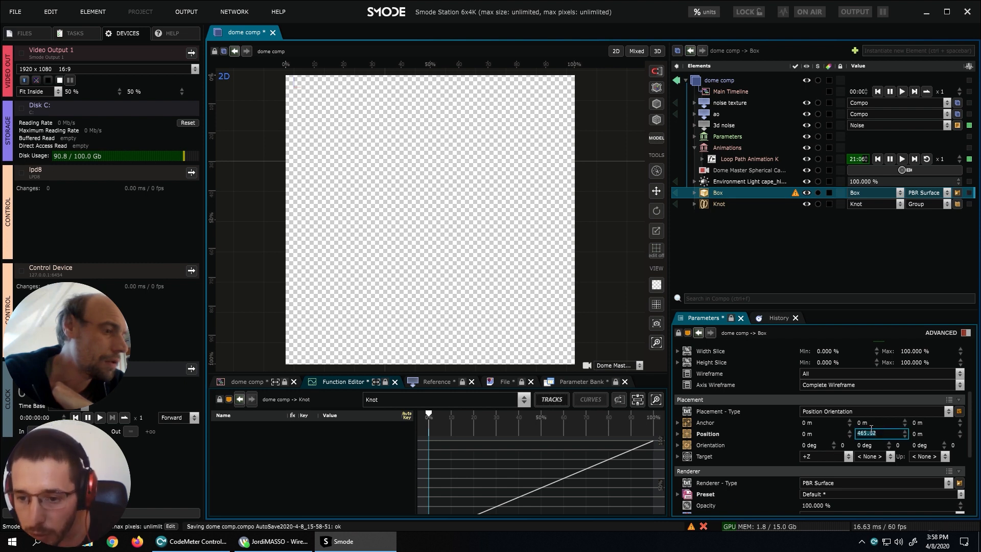
pyautogui.write('30')
pyautogui.press('Return')
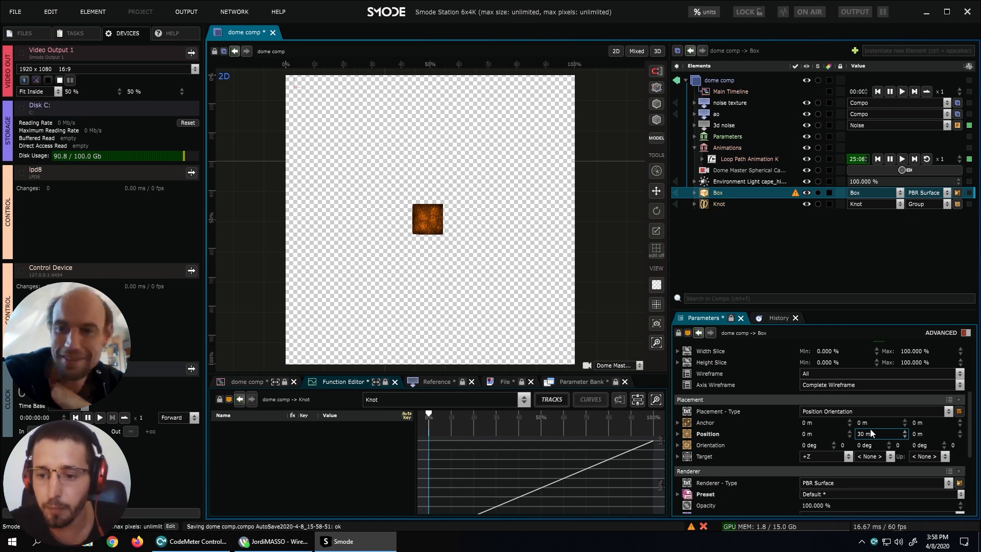
pyautogui.doubleClick(885, 437)
pyautogui.write('1')
pyautogui.press('Return')
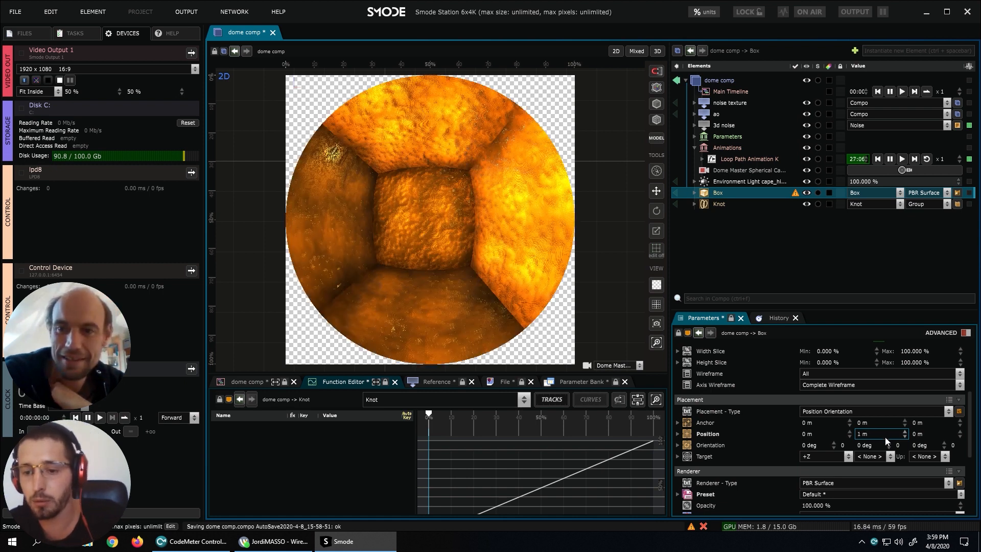
# Try shifting the Box along Z to about -10 m, return its Z position to 0 m and deselect it.
pyautogui.moveTo(918, 435); pyautogui.dragTo(915, 520)
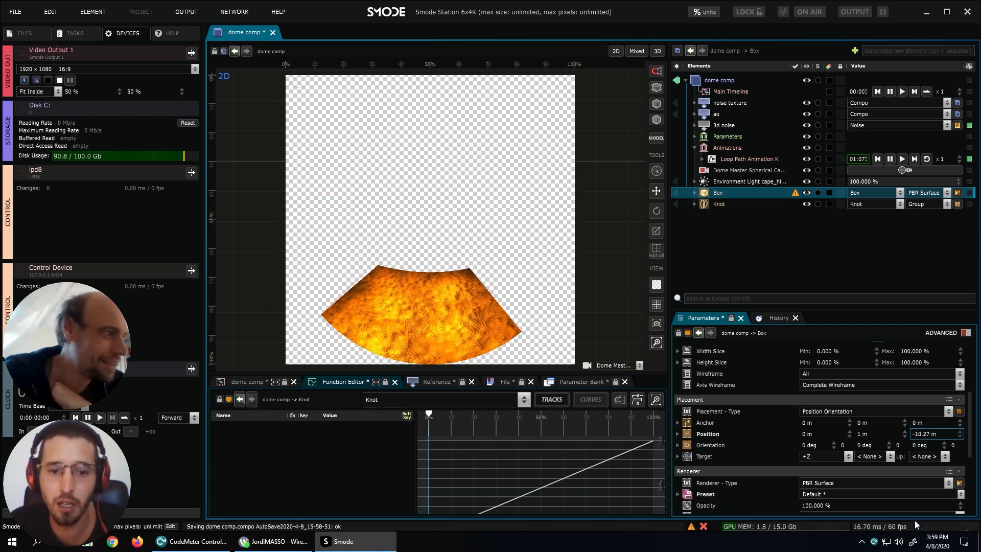
pyautogui.moveTo(918, 438); pyautogui.dragTo(918, 355)
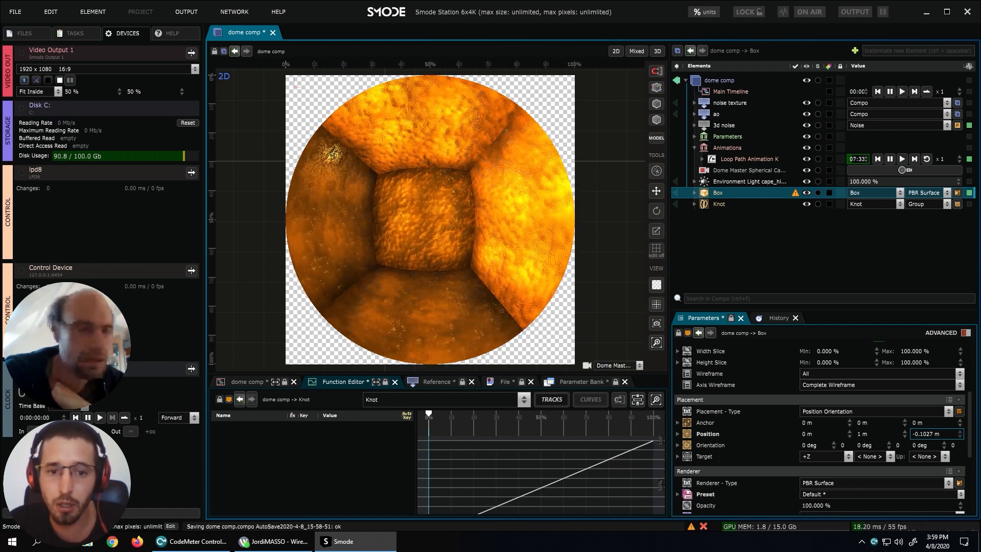
pyautogui.doubleClick(929, 436)
pyautogui.write('0')
pyautogui.press('Return')
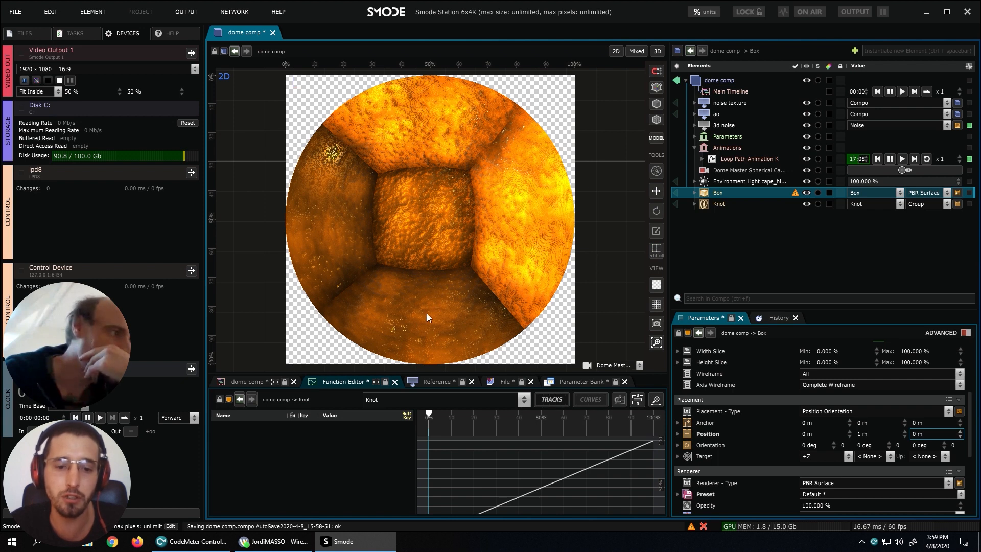
pyautogui.click(440, 336)
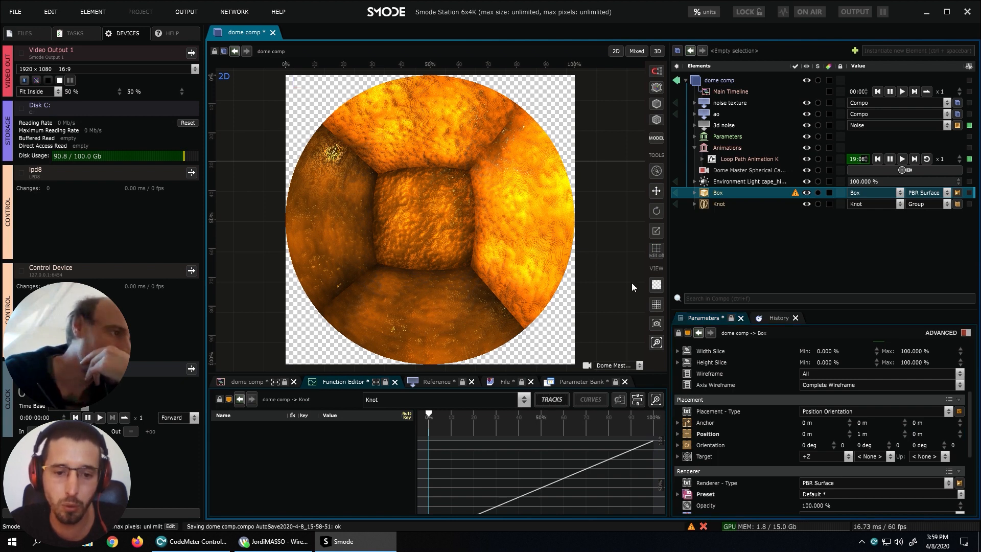
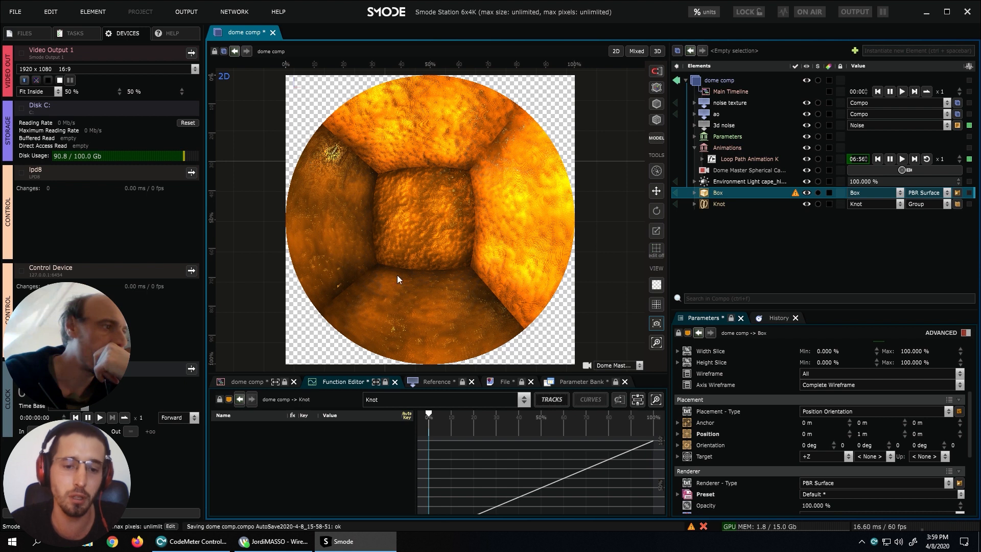
# Expand the Box and turn its Transform Triangles and Demultiply modifiers back on.
pyautogui.scroll(-1, 460, 300)
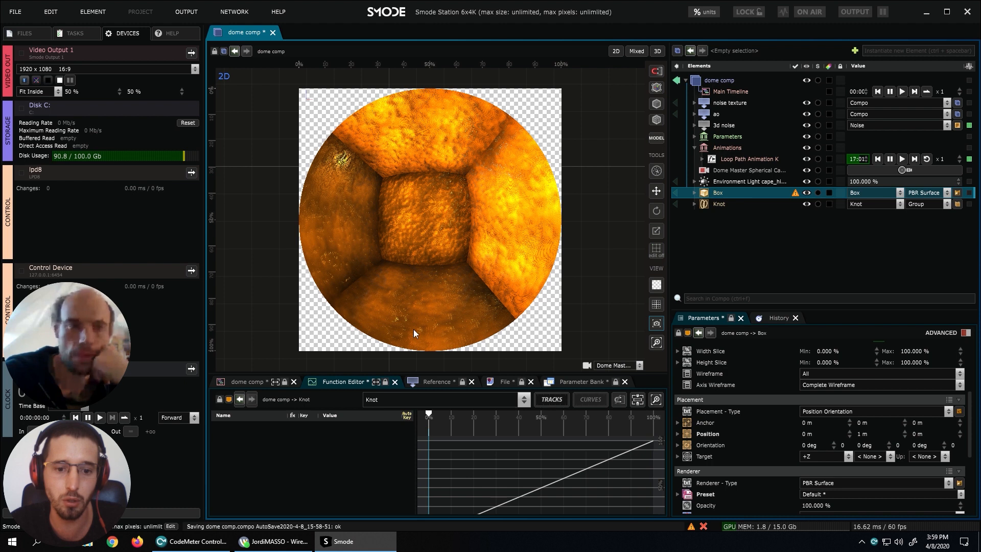
pyautogui.click(737, 191)
pyautogui.moveTo(657, 284)
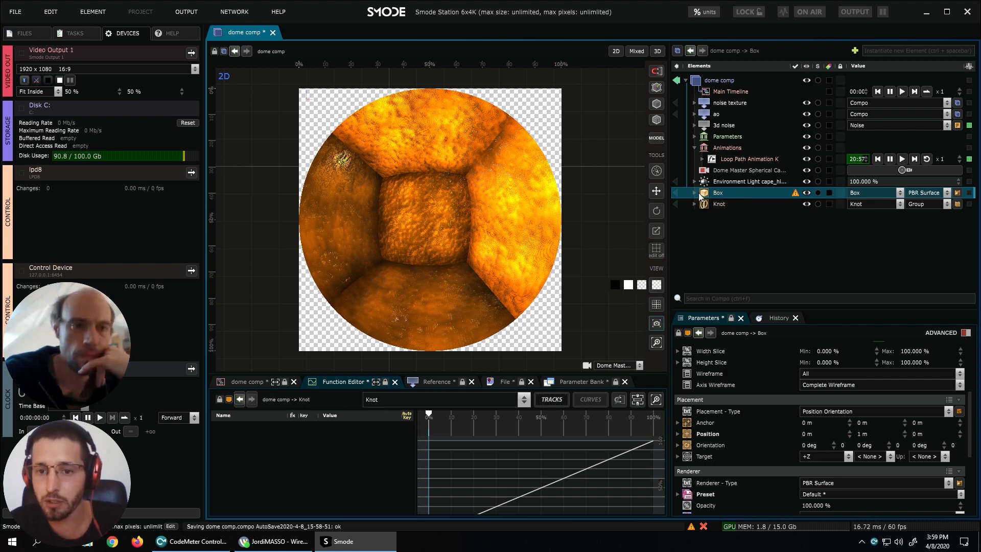
pyautogui.click(695, 193)
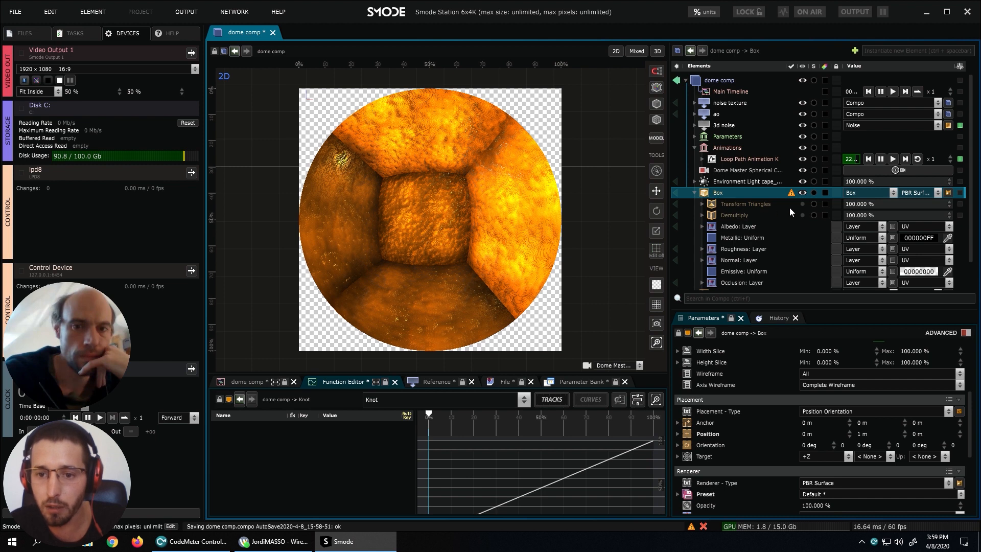
pyautogui.scroll(-2, 790, 208)
pyautogui.scroll(2, 782, 207)
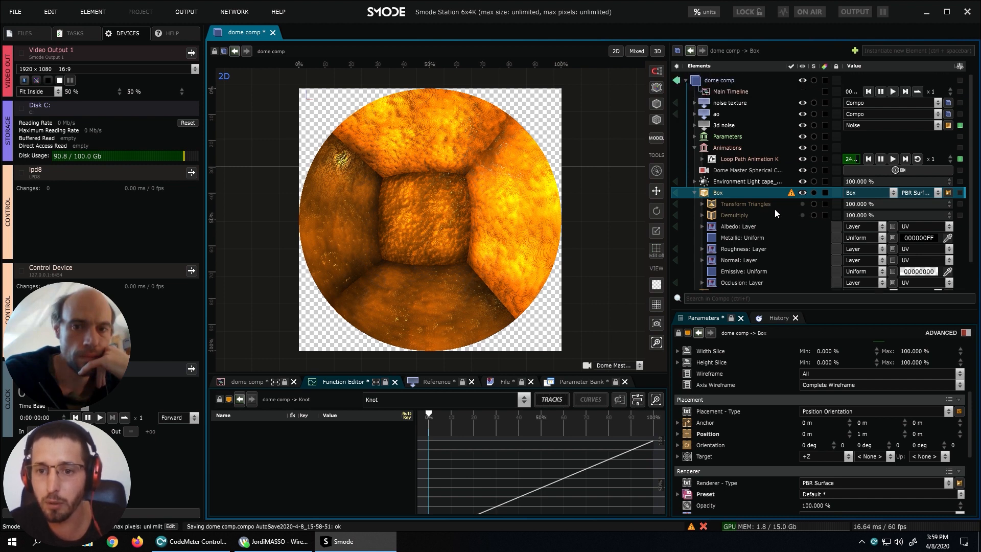
pyautogui.click(802, 204)
pyautogui.click(802, 214)
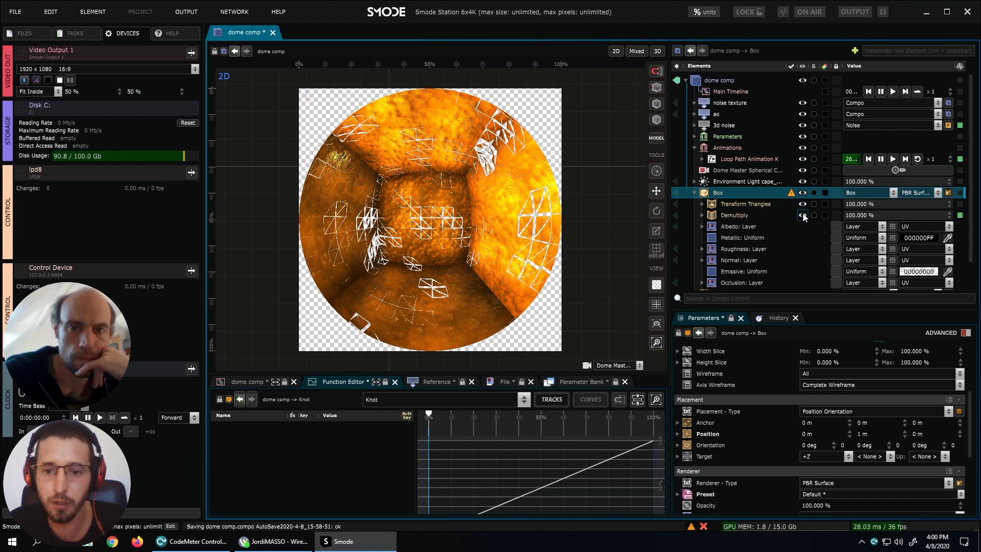
# Expand the Knot and turn its Path Animation back on.
pyautogui.scroll(-2, 803, 213)
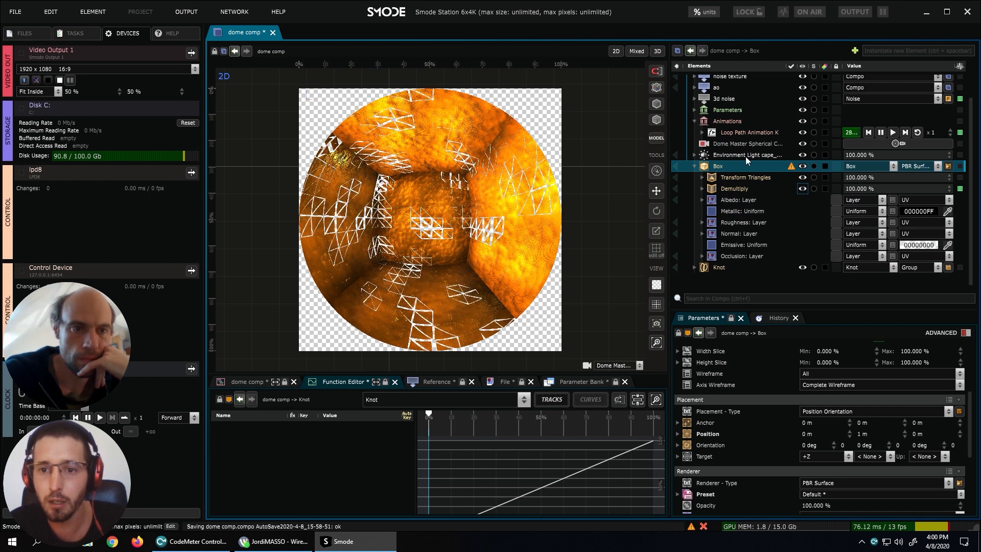
pyautogui.click(695, 268)
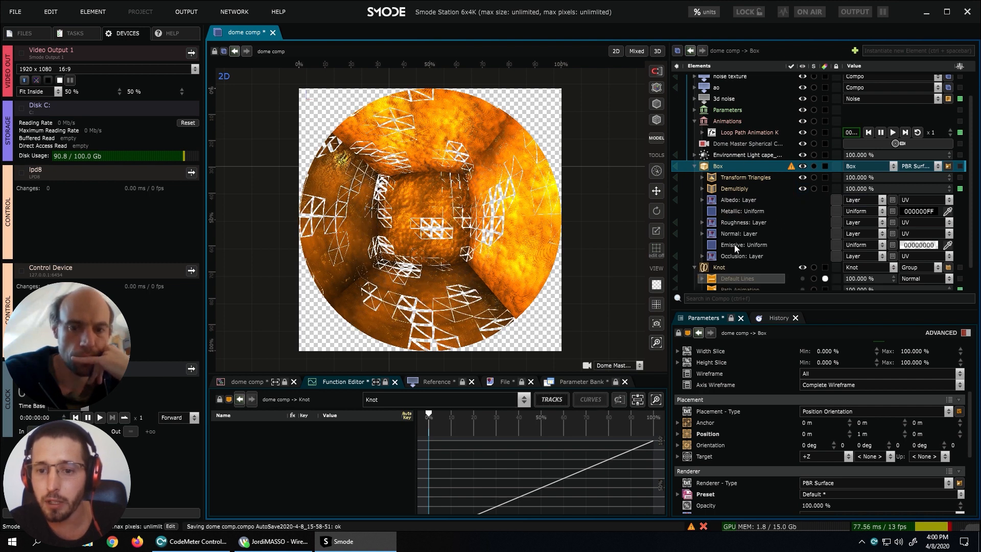
pyautogui.scroll(-2, 736, 248)
pyautogui.click(802, 264)
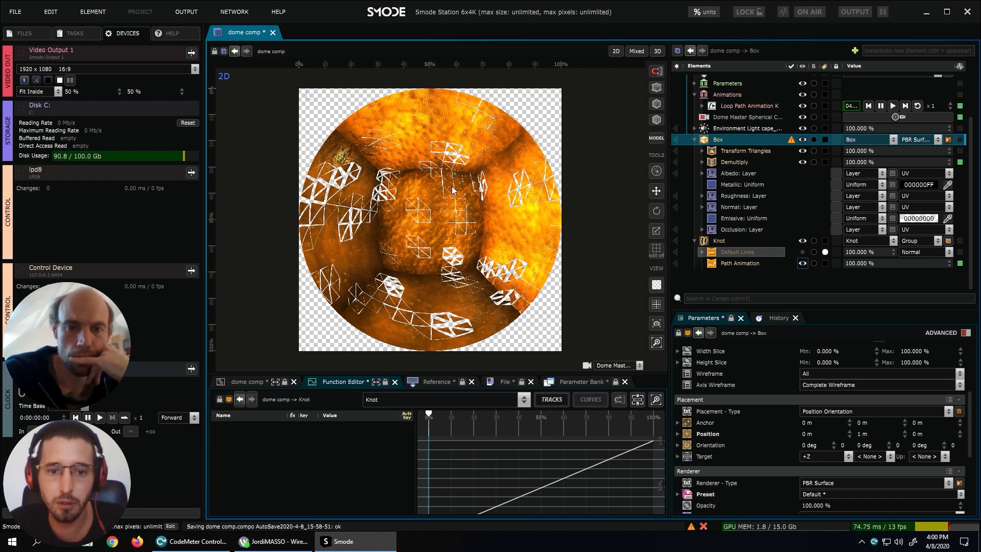
# Set the Box's Demultiply Differentiation to 35.9 % and switch the viewport background to Black.
pyautogui.scroll(1, 453, 190)
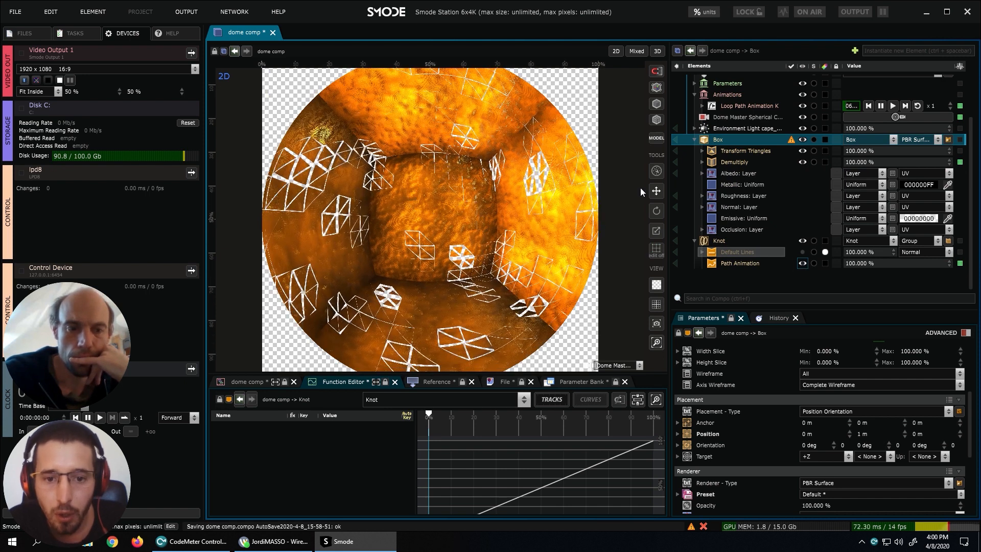
pyautogui.click(734, 162)
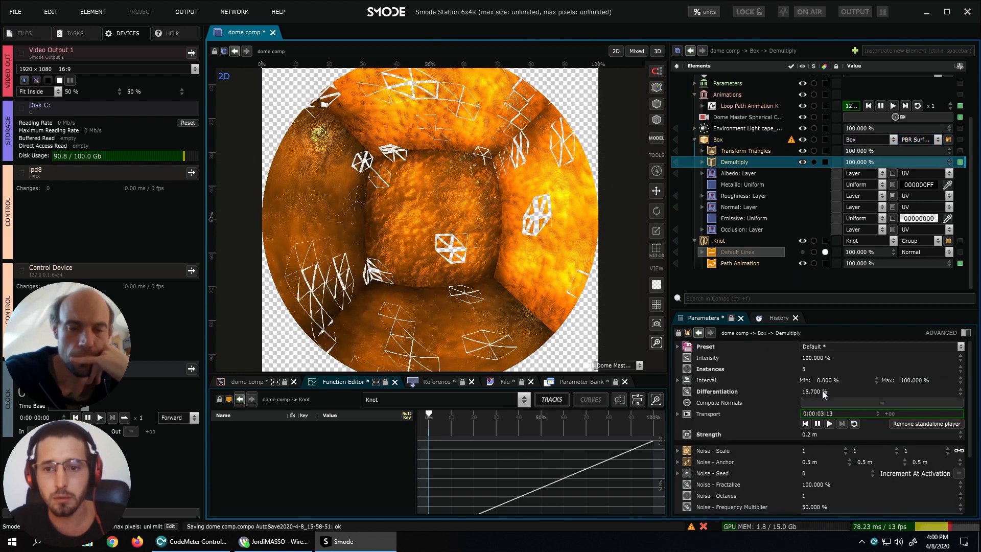
pyautogui.moveTo(822, 392); pyautogui.dragTo(655, 285)
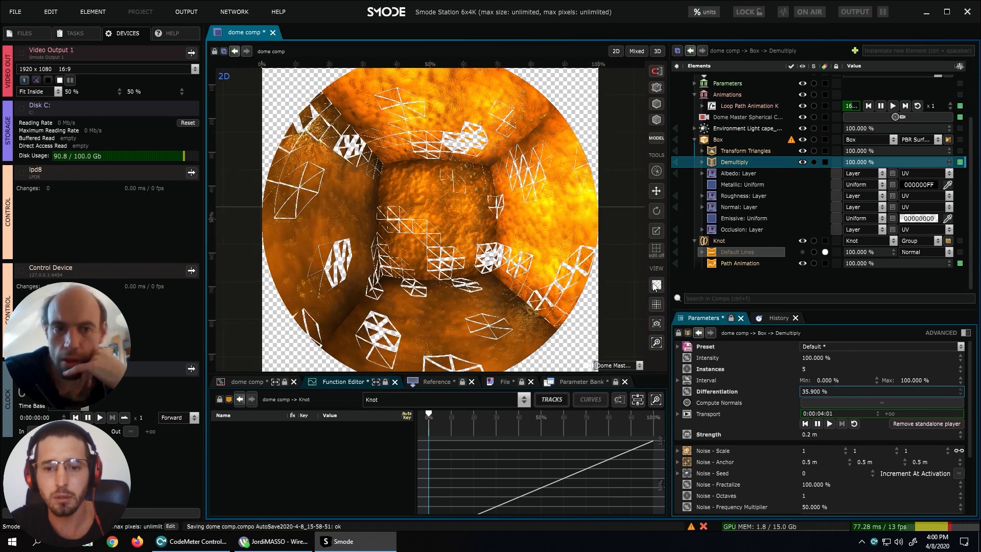
pyautogui.click(655, 285)
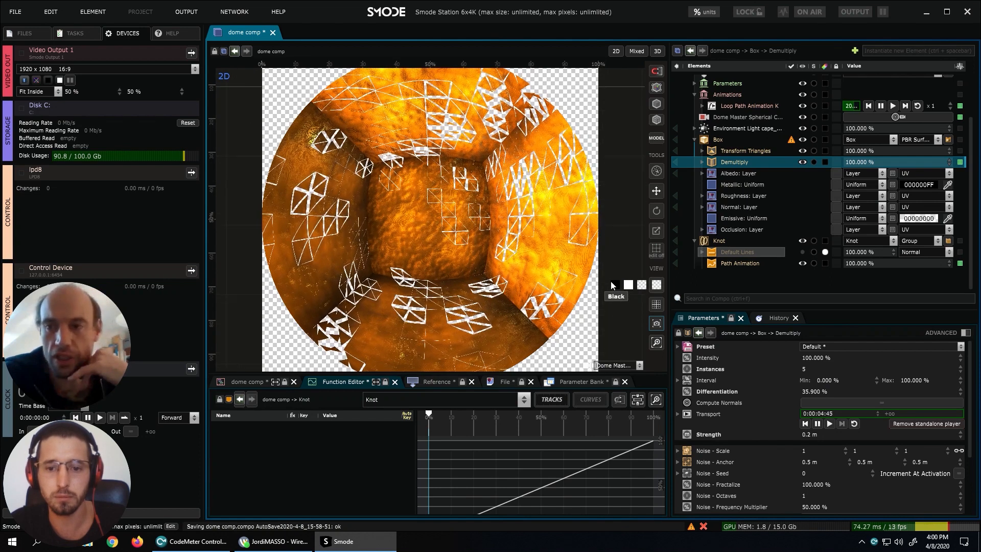
pyautogui.click(614, 285)
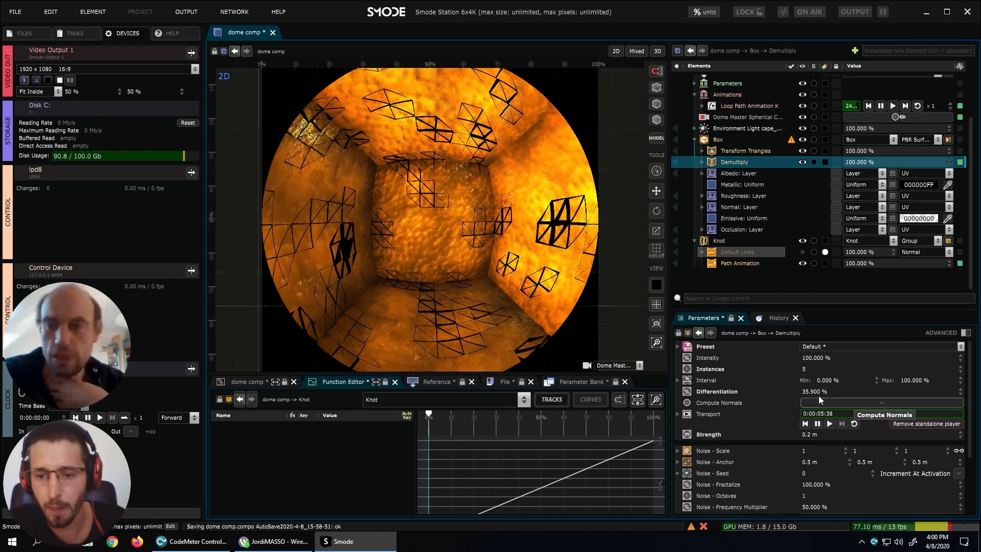
# Set the Demultiply modifier's Strength to 0.6 m.
pyautogui.doubleClick(814, 434)
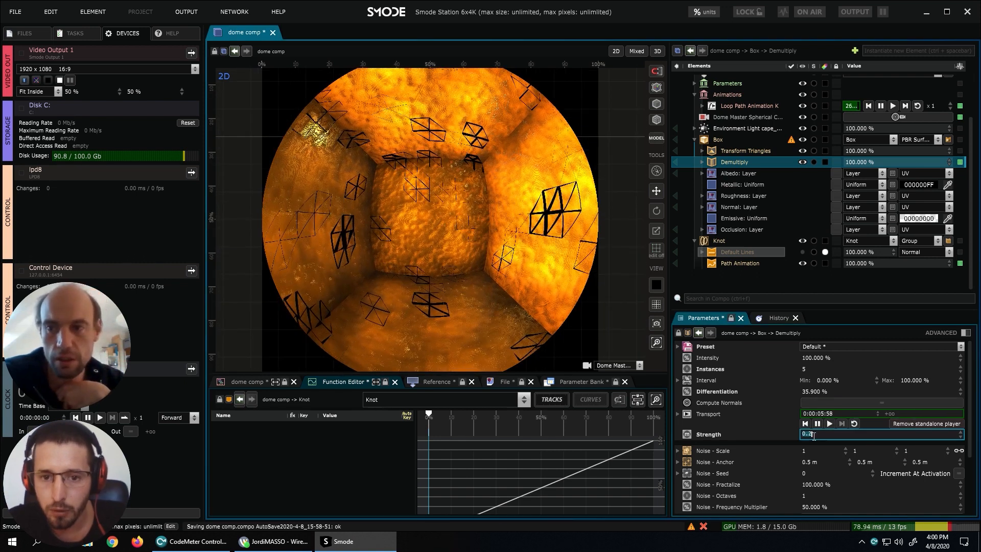
pyautogui.write('0.6')
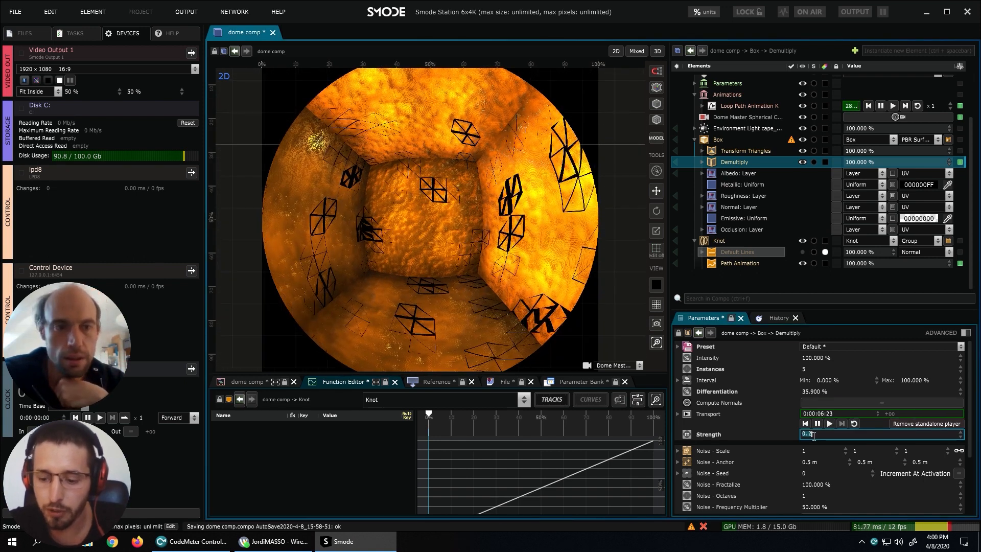
pyautogui.press('Return')
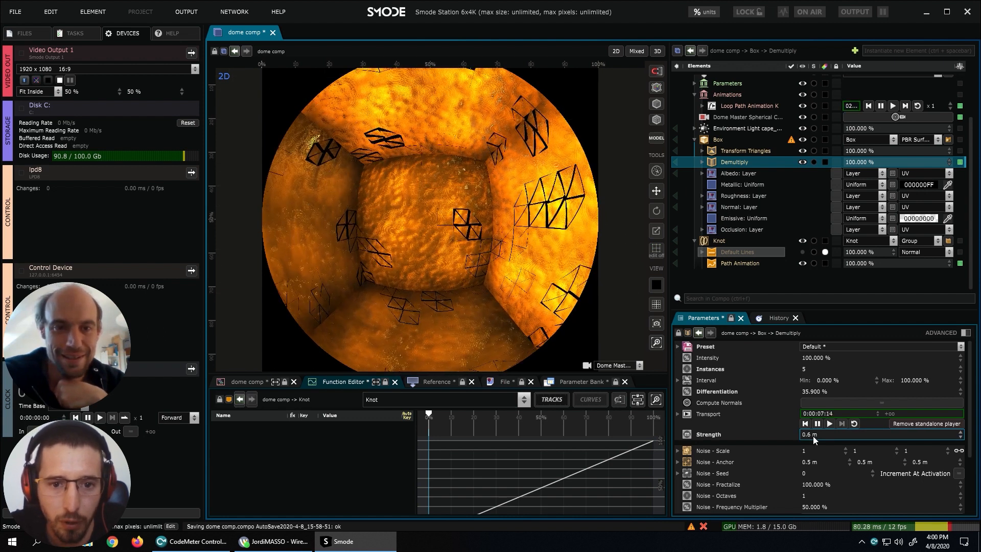
# Set the Demultiply modifier's Differentiation to 100 %.
pyautogui.click(824, 395)
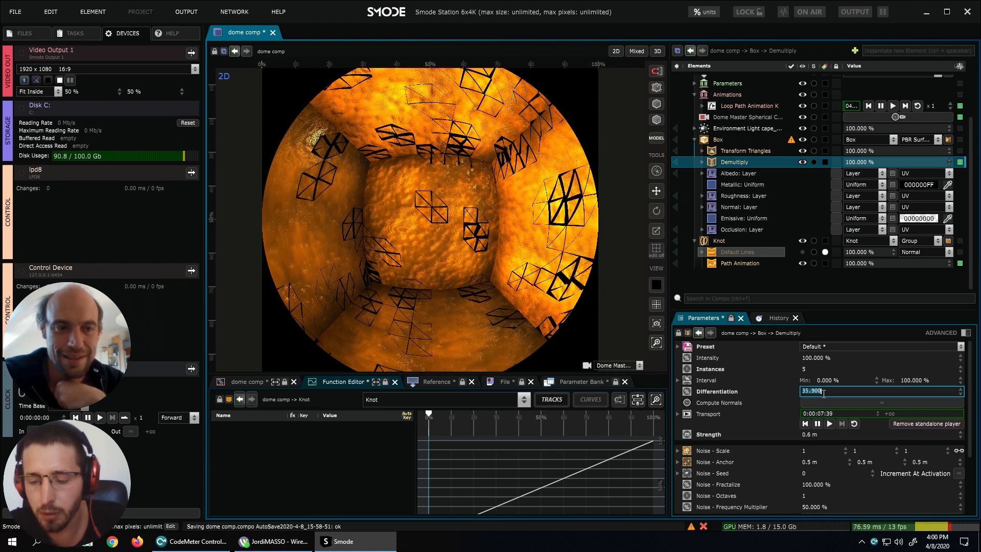
pyautogui.write('100')
pyautogui.press('Return')
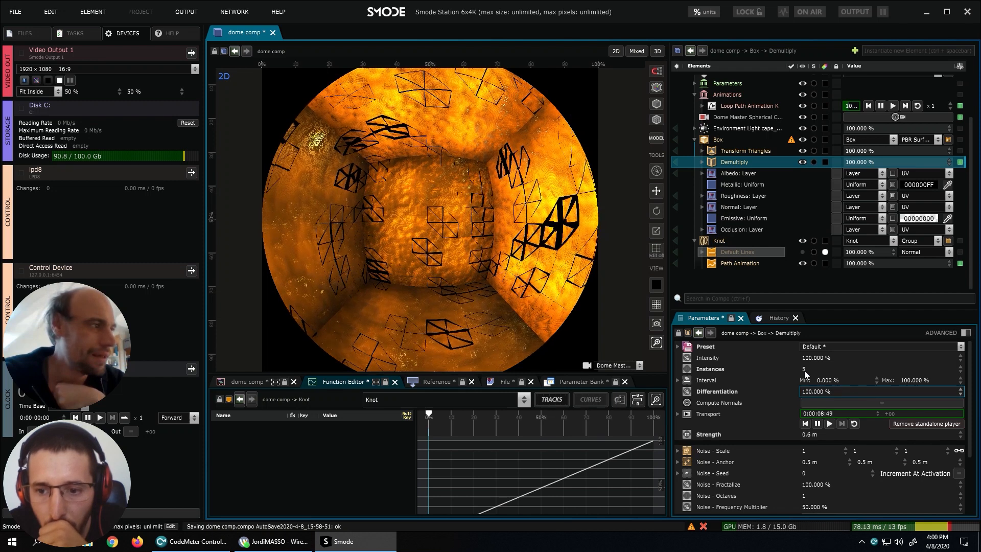
# Try a Strength of 0.61 m on the Demultiply modifier, then raise it to 5 m.
pyautogui.click(809, 435)
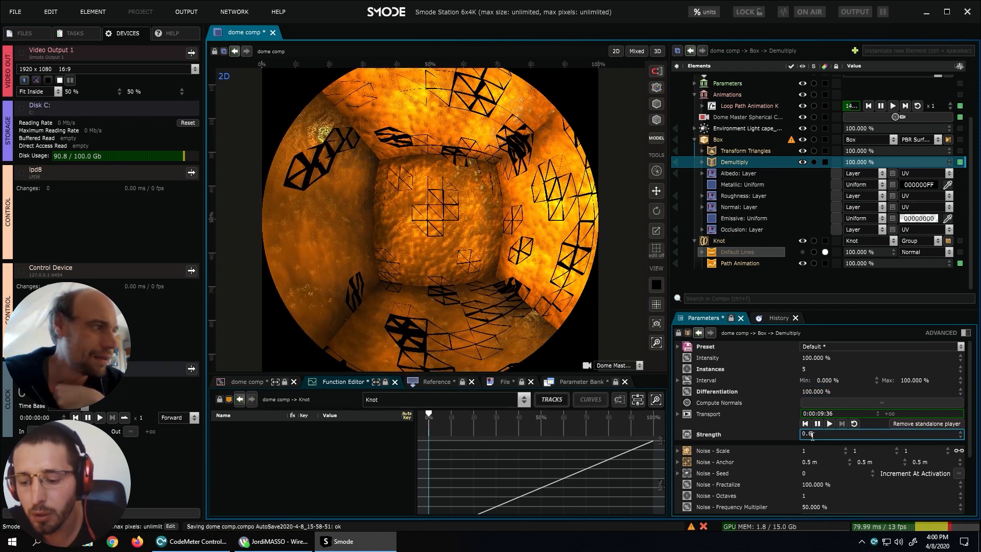
pyautogui.press('Return')
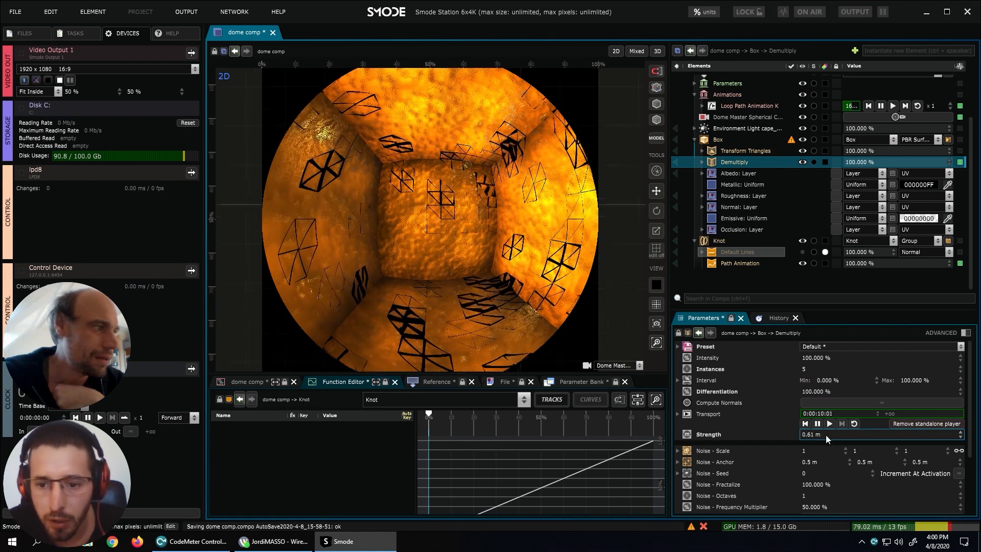
pyautogui.doubleClick(822, 434)
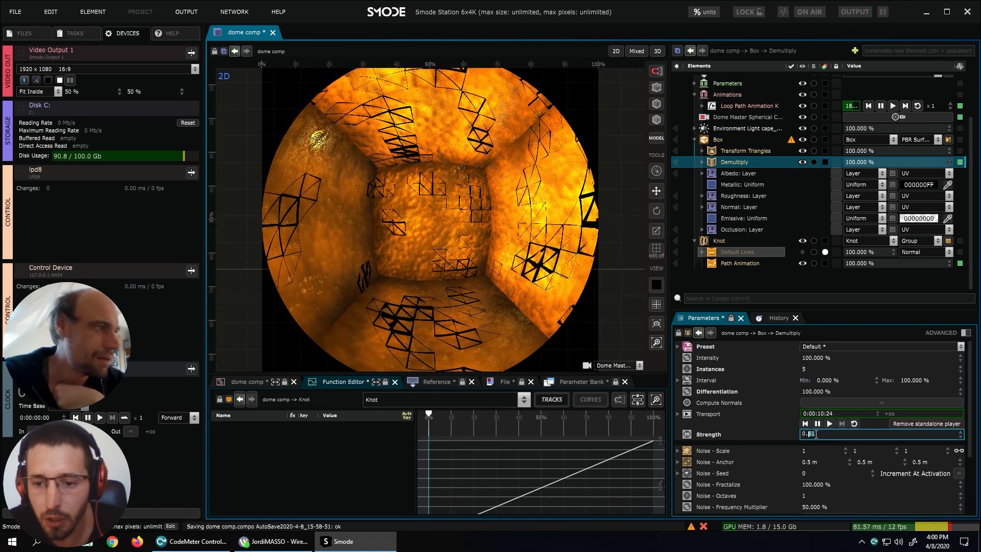
pyautogui.press('BackSpace')
pyautogui.press('BackSpace')
pyautogui.press('BackSpace')
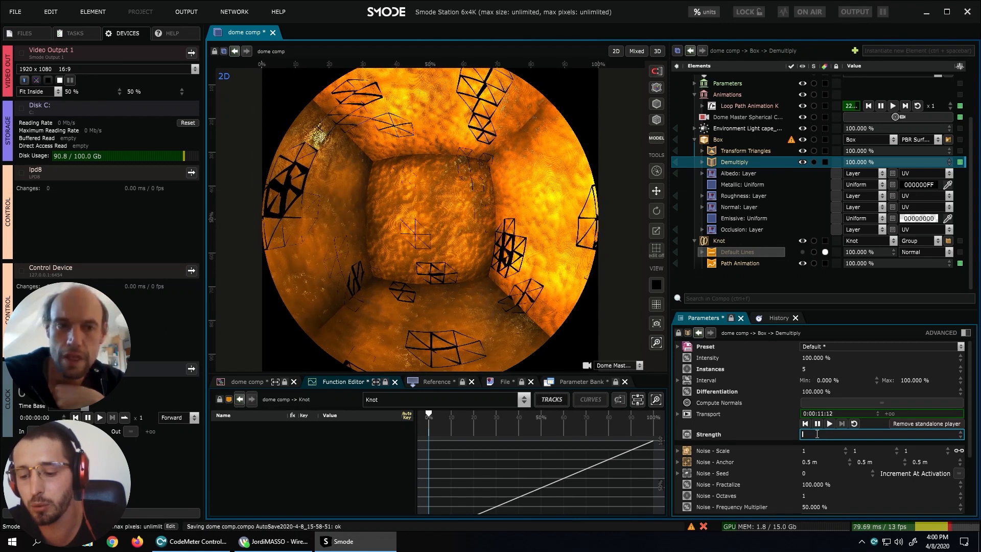
pyautogui.press('Return')
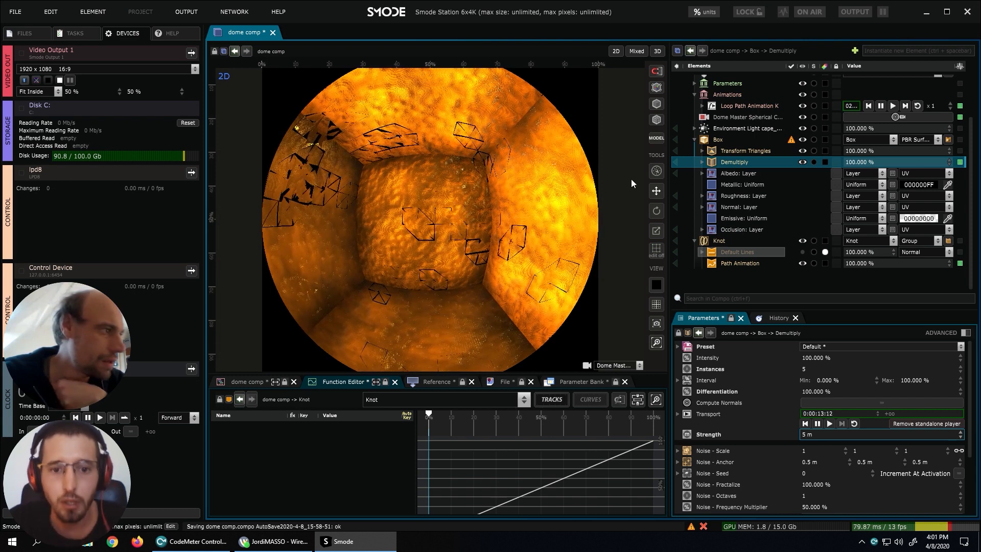
# Collapse the Box, Knot and Animations entries in the element tree.
pyautogui.scroll(2, 743, 178)
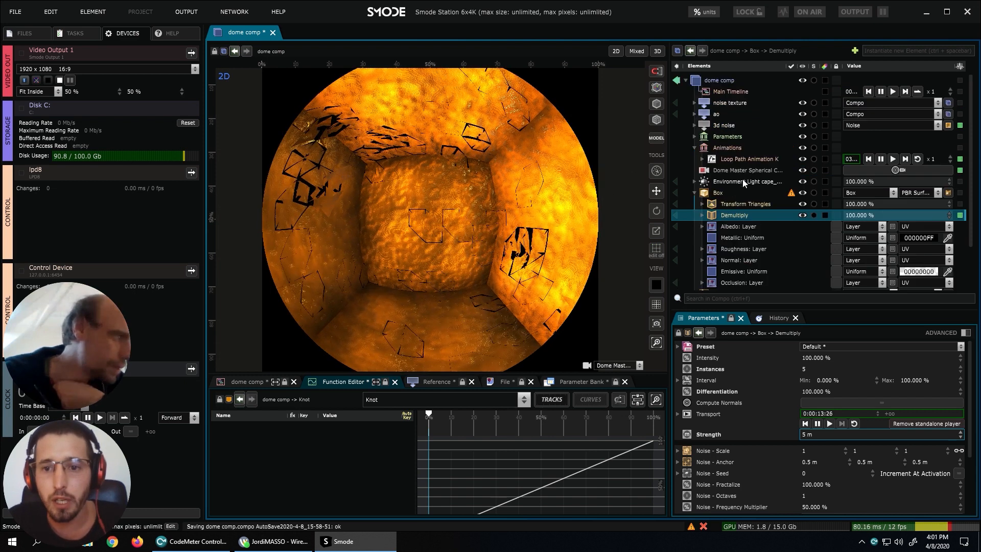
pyautogui.click(695, 193)
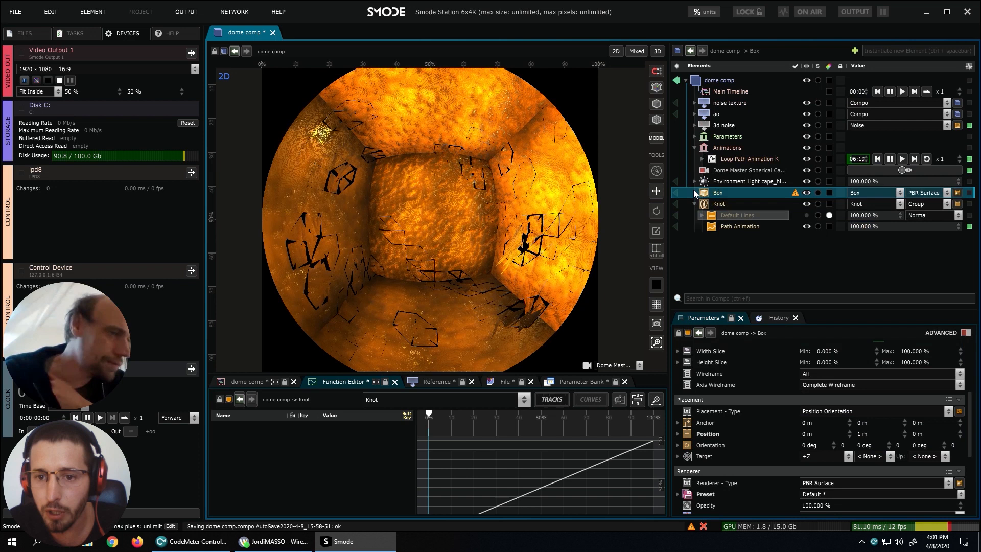
pyautogui.click(694, 203)
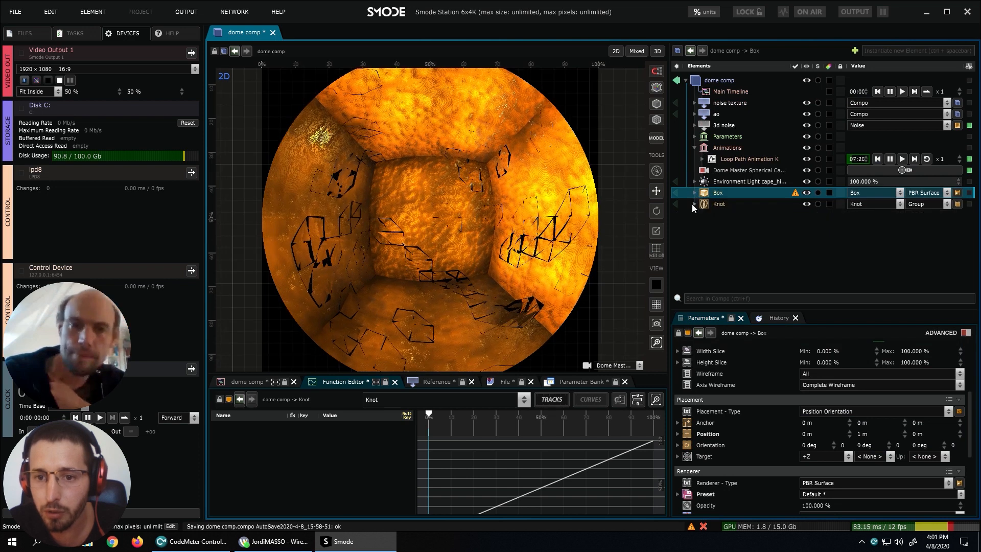
pyautogui.click(694, 147)
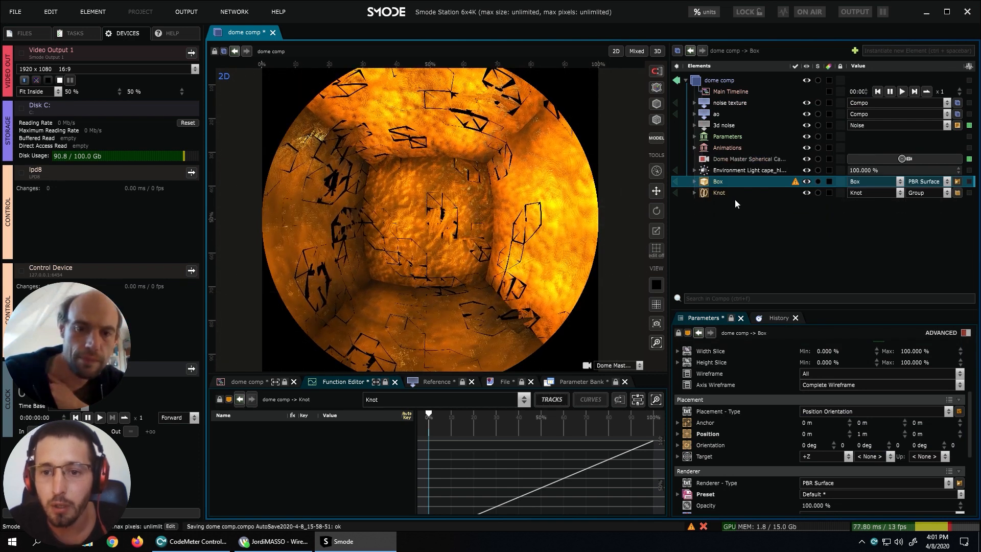
# Add the 3d noise Brightness parameter as an animation track in the Main Timeline.
pyautogui.click(723, 90)
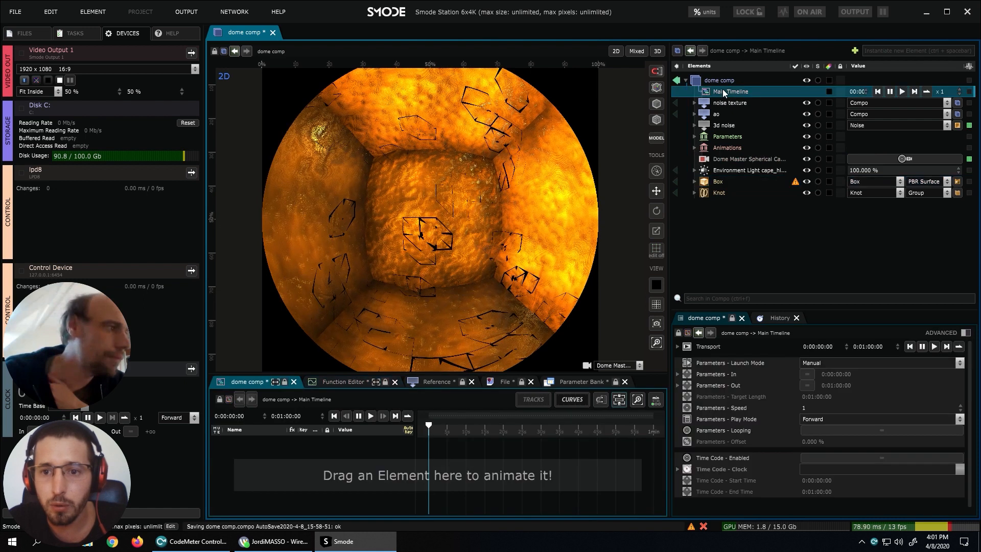
pyautogui.click(694, 136)
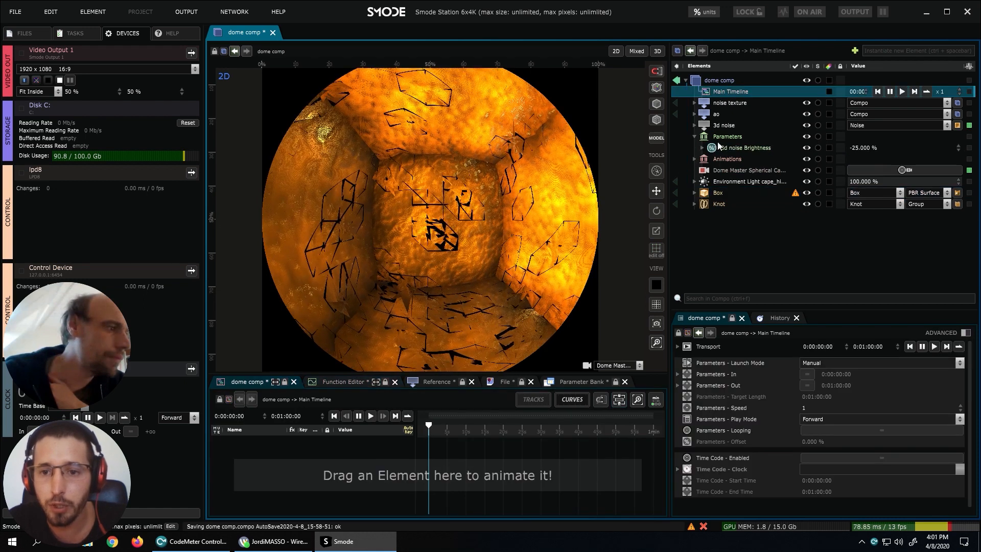
pyautogui.click(732, 147)
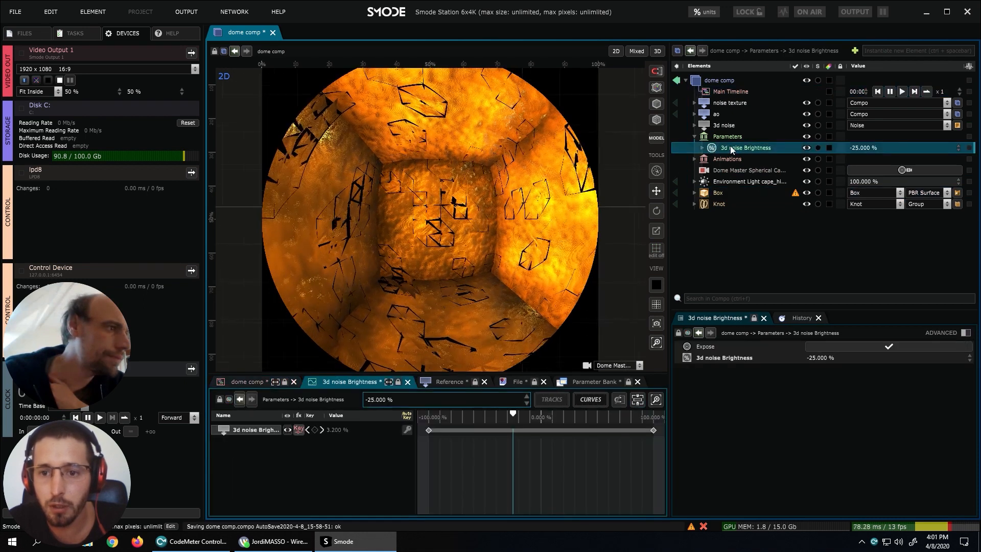
pyautogui.click(724, 92)
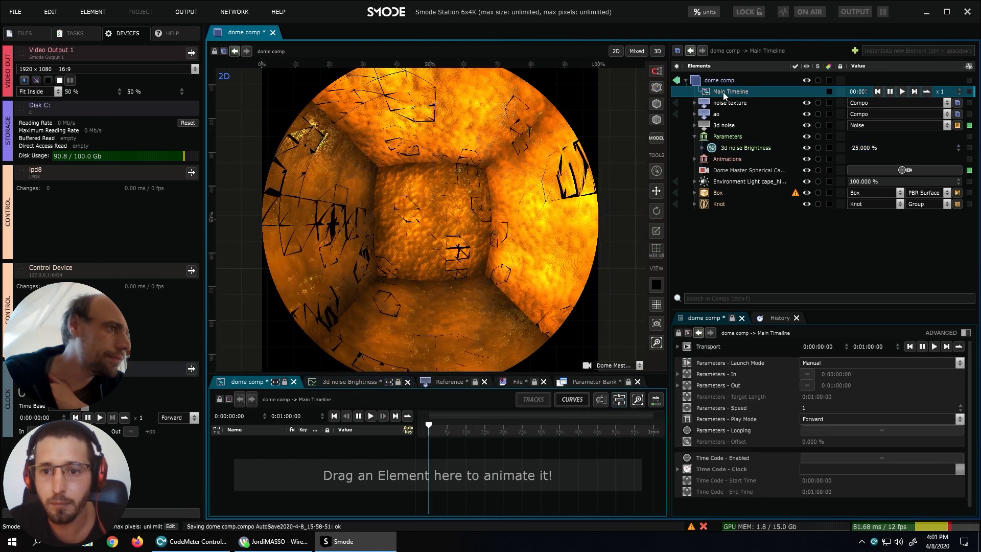
pyautogui.moveTo(736, 148); pyautogui.dragTo(434, 462)
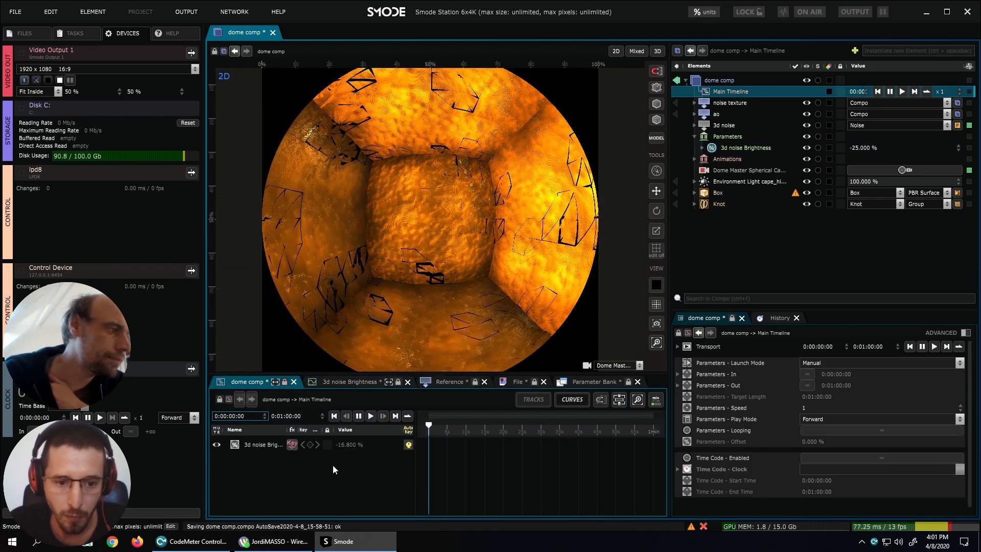
# Create a keyframe at 0:00:00:00 on the 3d noise Brightness track and set its value to -60 %.
pyautogui.click(311, 445)
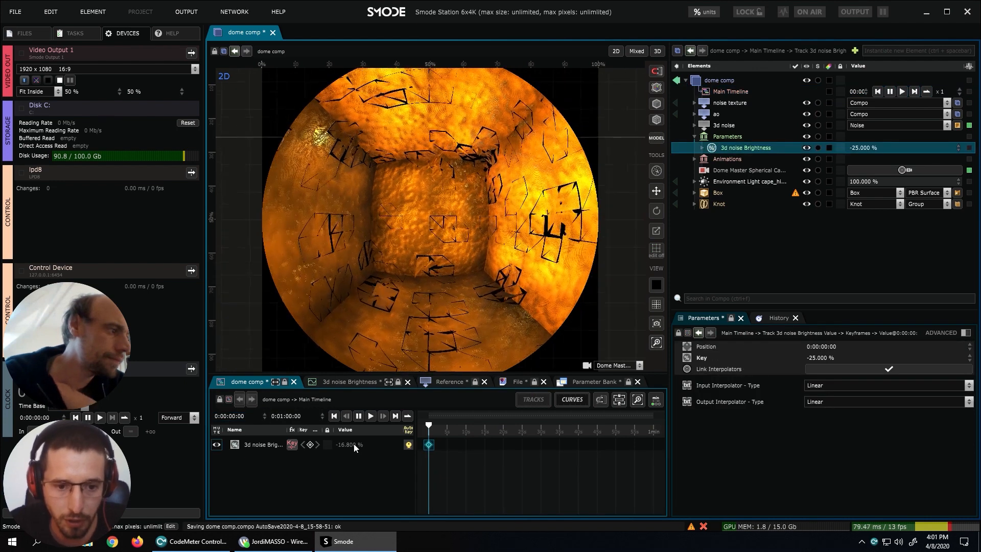
pyautogui.moveTo(440, 451); pyautogui.dragTo(425, 445)
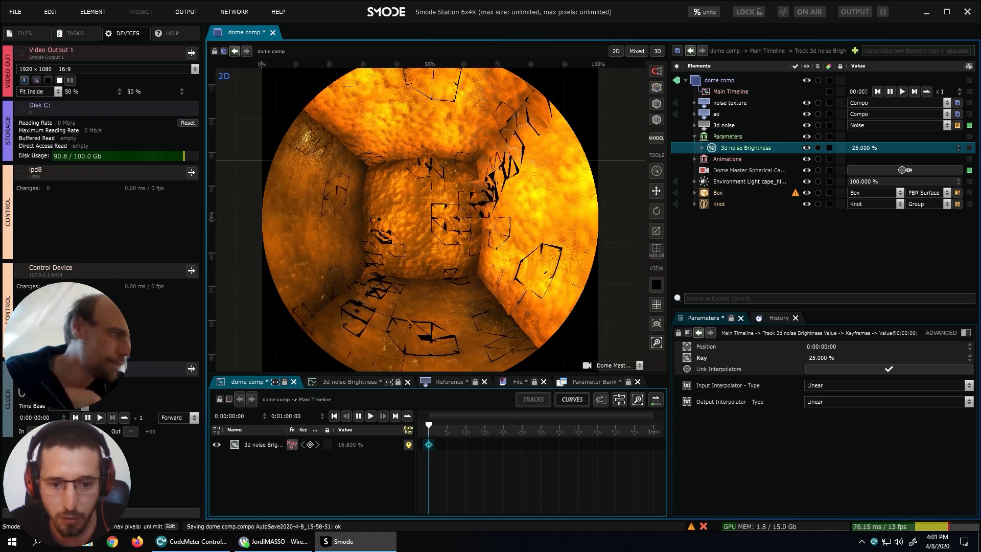
pyautogui.moveTo(828, 358); pyautogui.dragTo(829, 363)
pyautogui.doubleClick(827, 358)
pyautogui.write('-60')
pyautogui.press('Return')
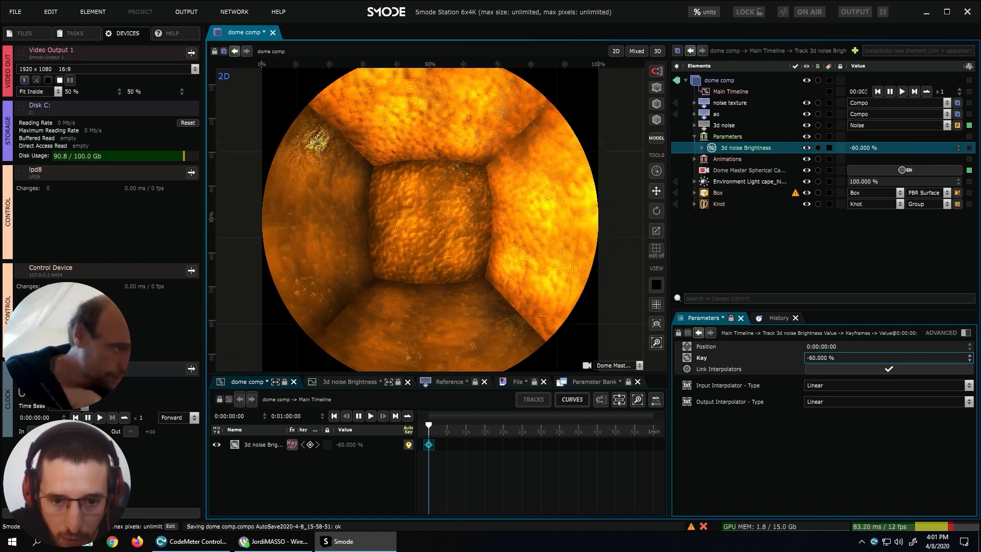
# Add a second 3d noise Brightness keyframe at 0:00:14:51 with a value of 100 %.
pyautogui.click(484, 428)
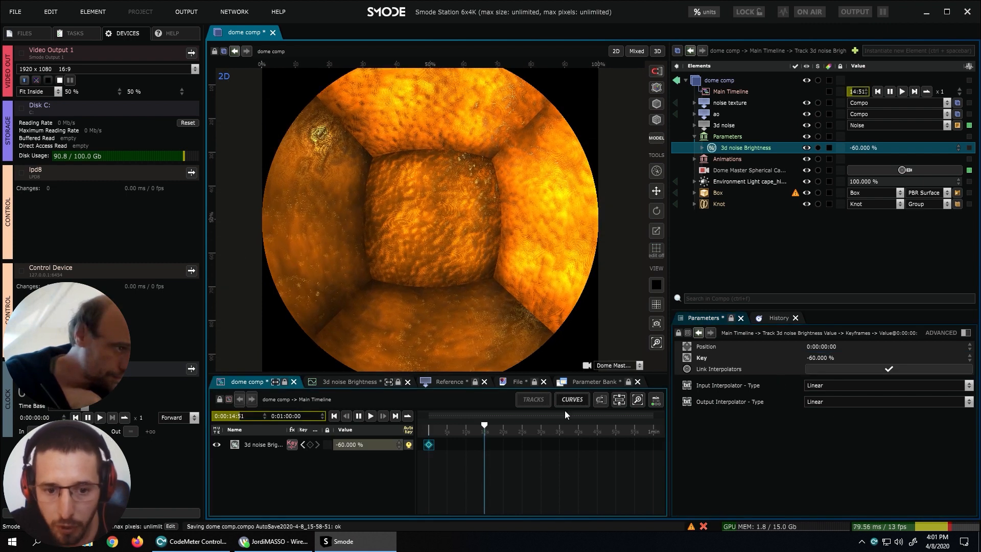
pyautogui.doubleClick(349, 445)
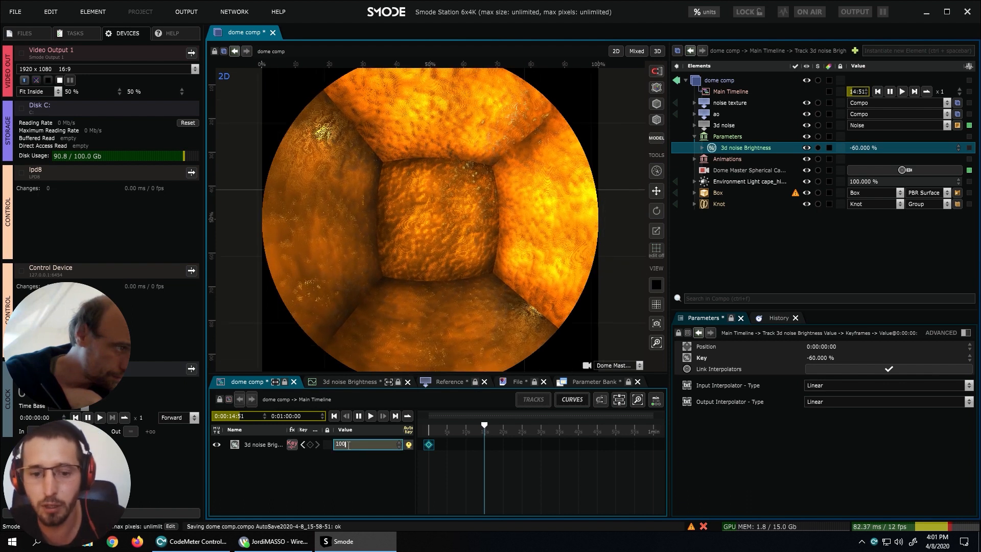
pyautogui.press('Return')
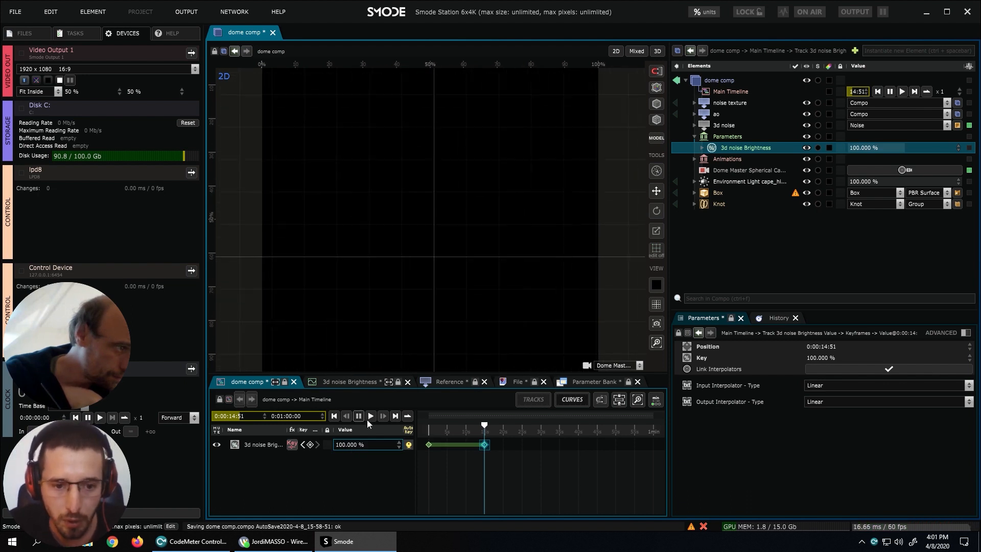
# Preview the brightness animation from the start, expand the Box and park the playhead at 0:00:06:16.
pyautogui.click(335, 416)
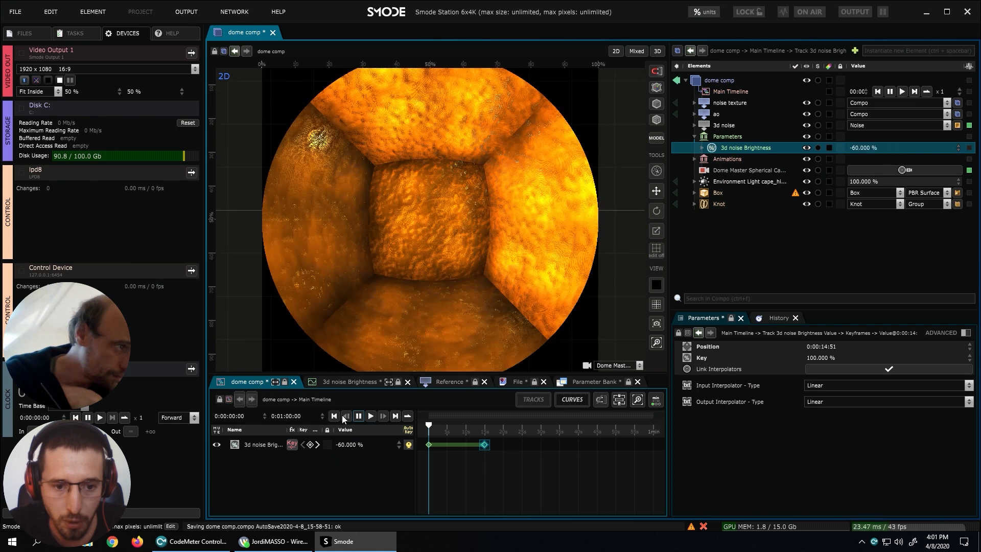
pyautogui.click(369, 415)
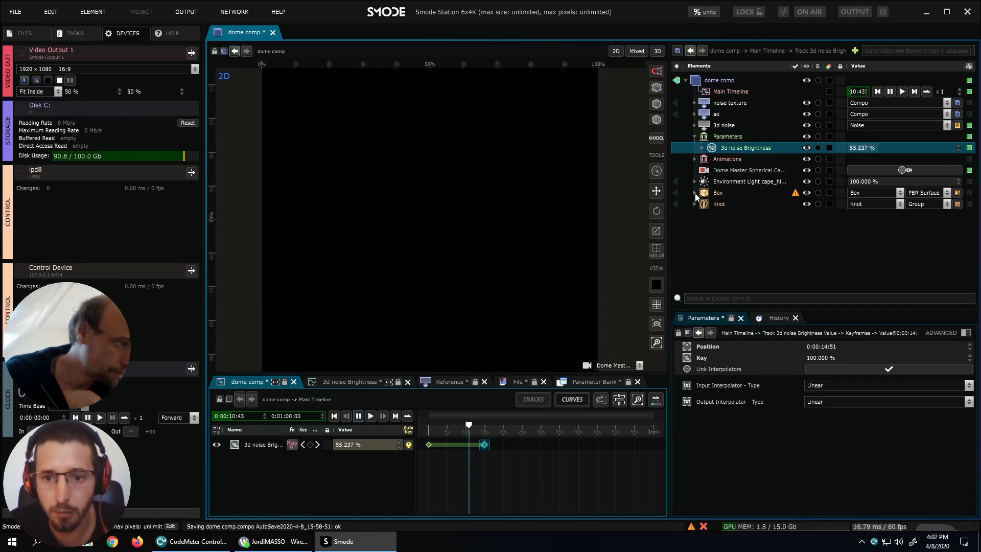
pyautogui.click(695, 194)
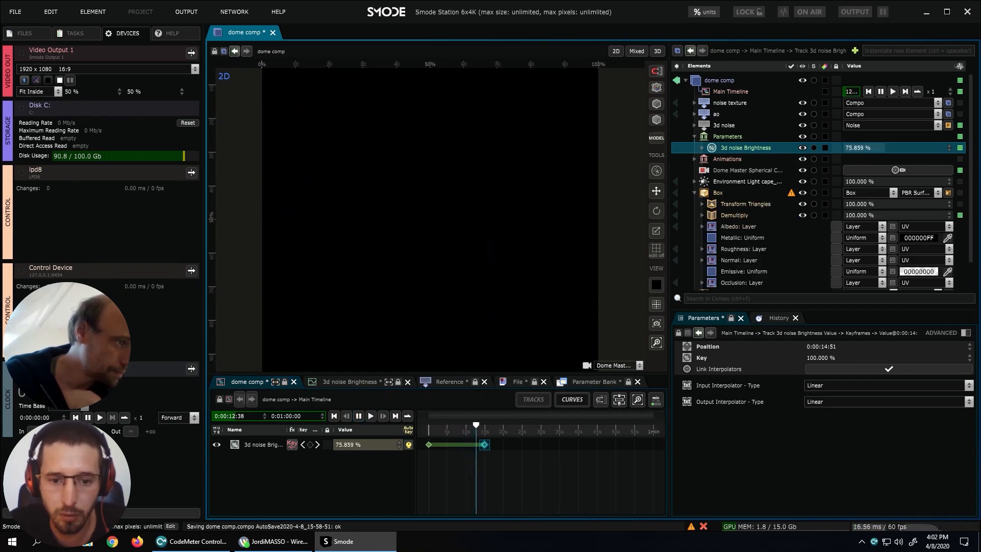
pyautogui.click(370, 416)
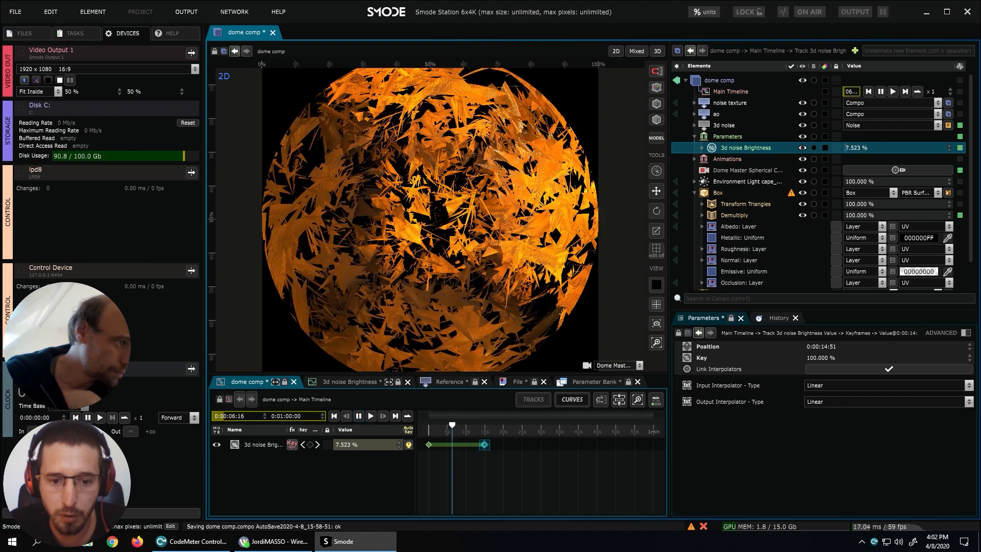
# Set the Box's Demultiply Strength to 1 m and turn on Compute Normals.
pyautogui.click(735, 215)
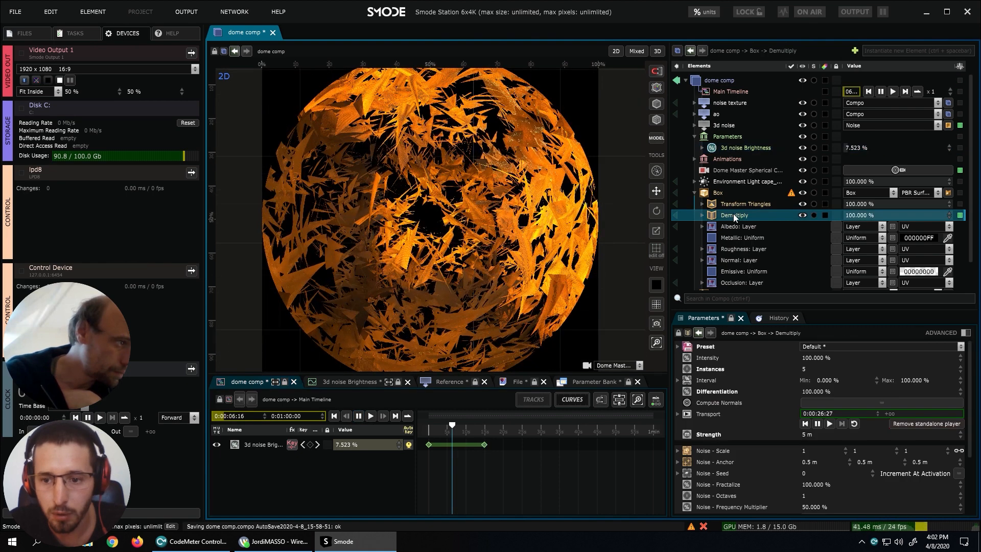
pyautogui.doubleClick(809, 434)
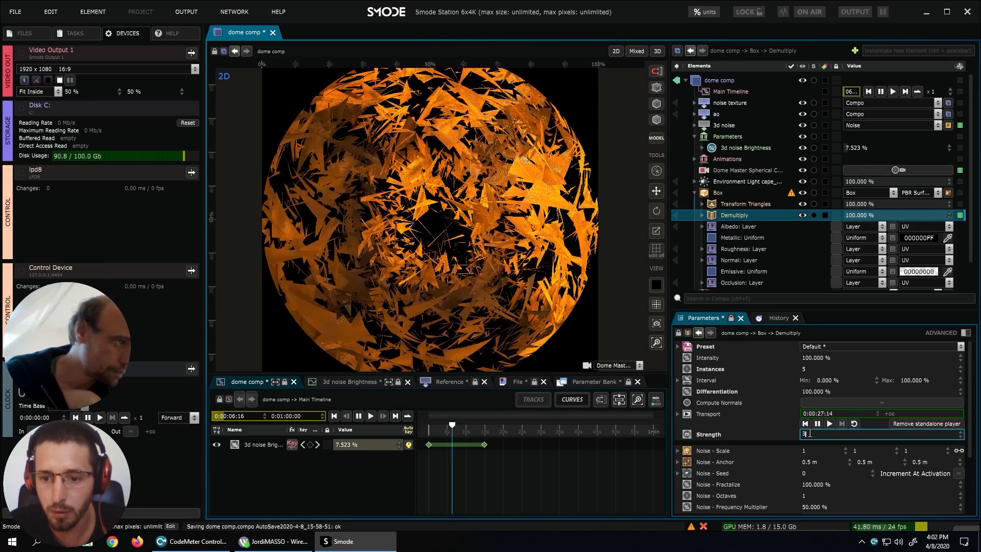
pyautogui.write('3')
pyautogui.doubleClick(810, 434)
pyautogui.write('1')
pyautogui.press('Return')
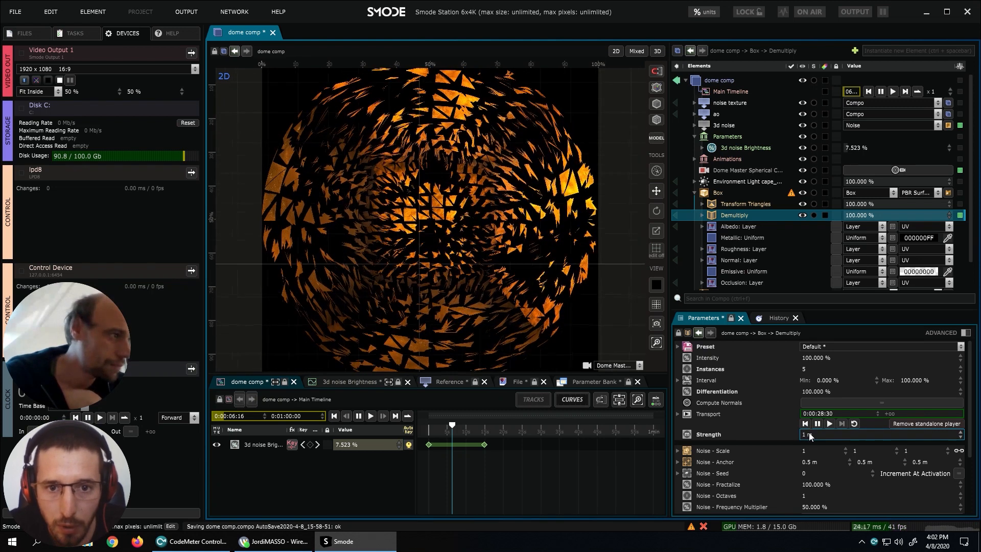
pyautogui.click(828, 403)
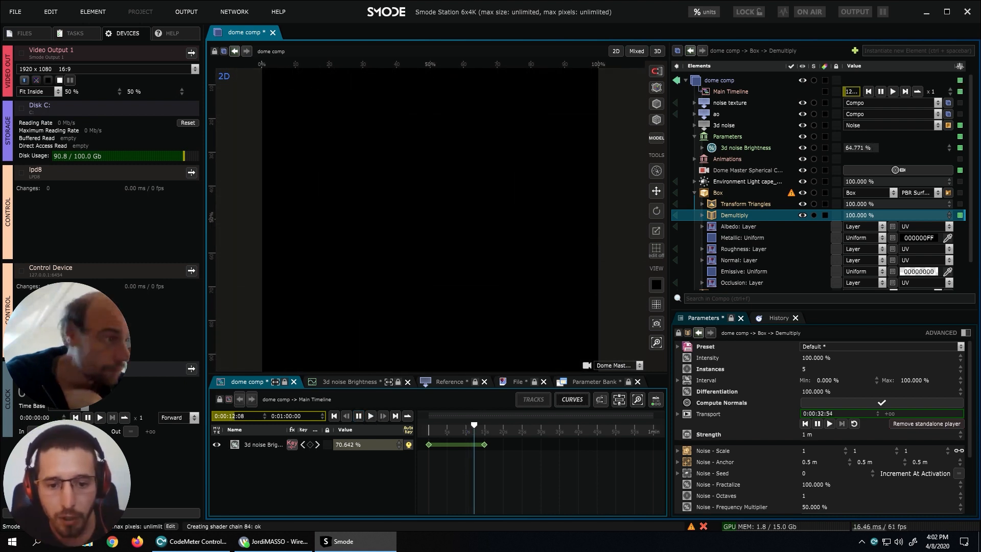
# Change the 3d noise Brightness keyframe at 0:00:14:51 to 55 %.
pyautogui.doubleClick(346, 448)
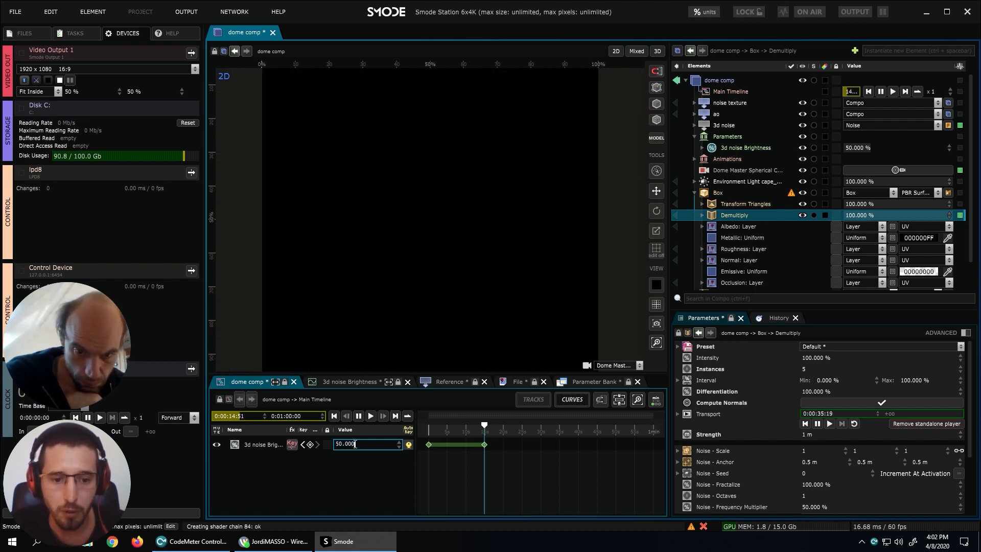
pyautogui.moveTo(355, 444); pyautogui.dragTo(330, 448)
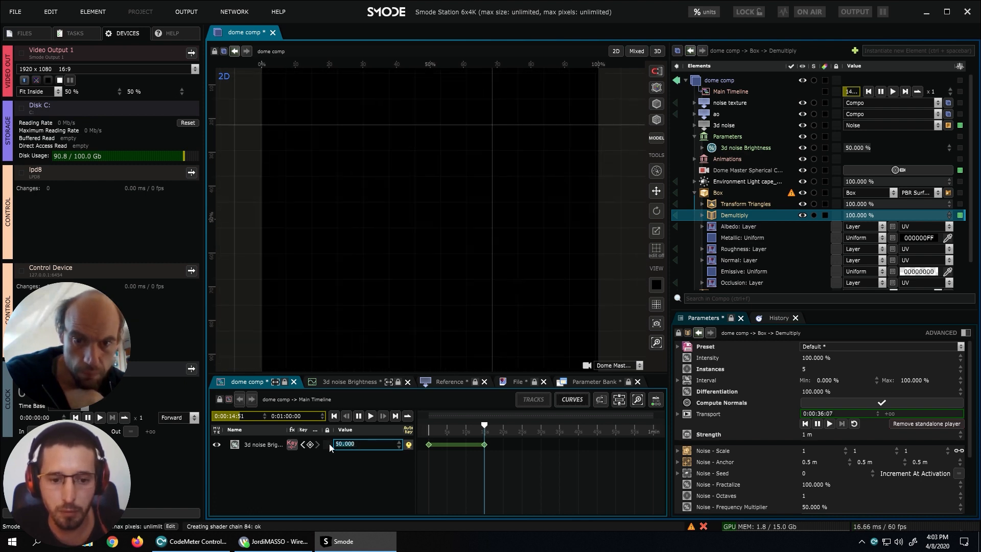
pyautogui.write('55')
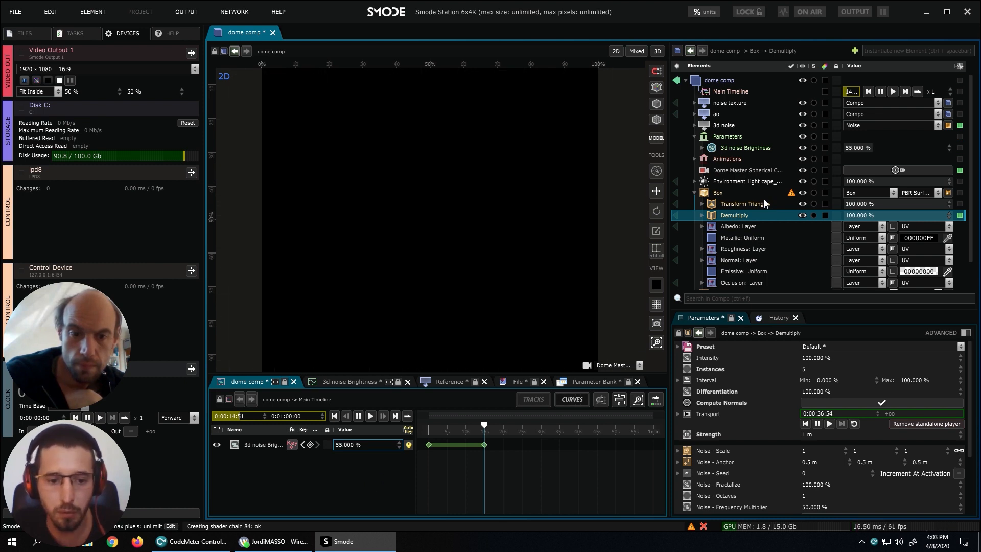
# Collapse the Box and Parameters branches, and park the playhead at 0:00:06:16 after playing the Main Timeline from the start.
pyautogui.click(696, 194)
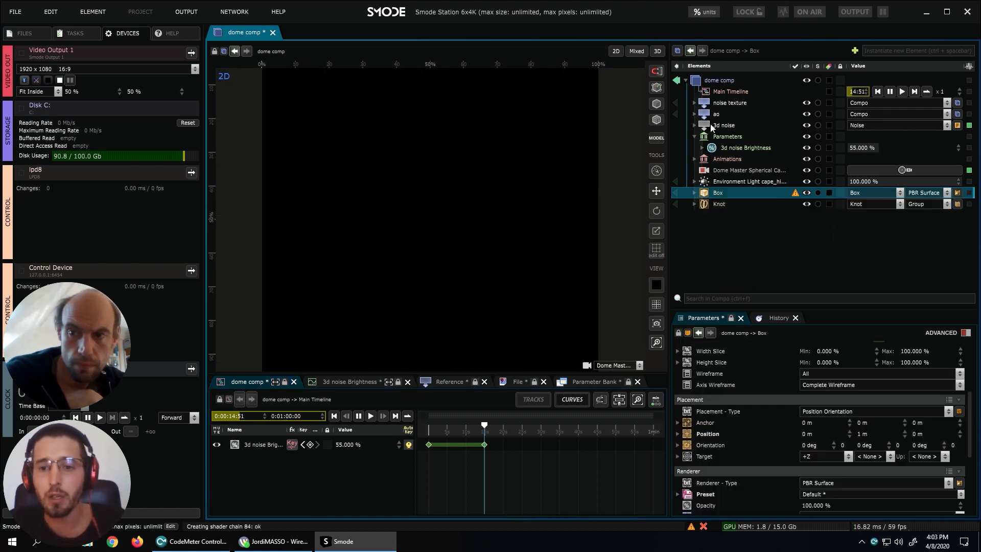
pyautogui.click(334, 416)
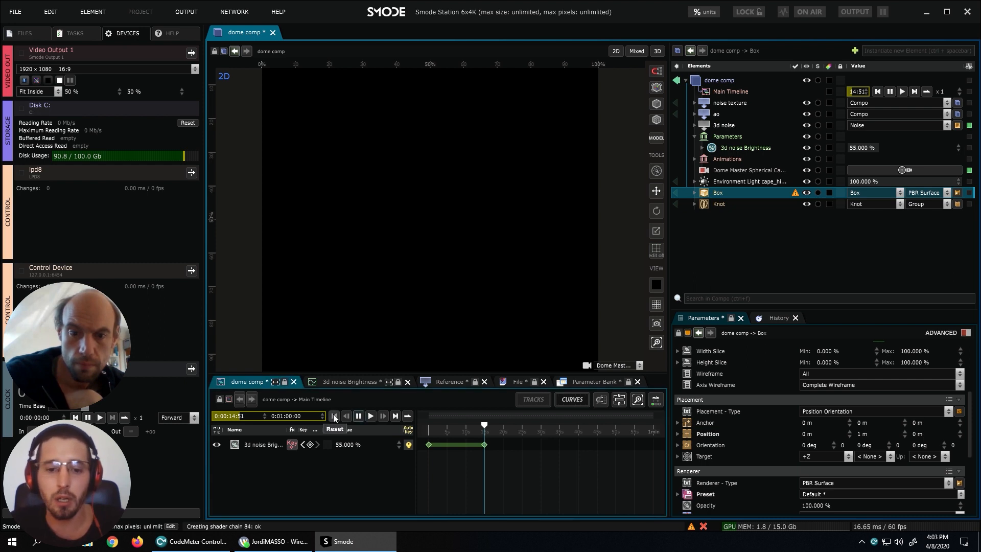
pyautogui.click(369, 416)
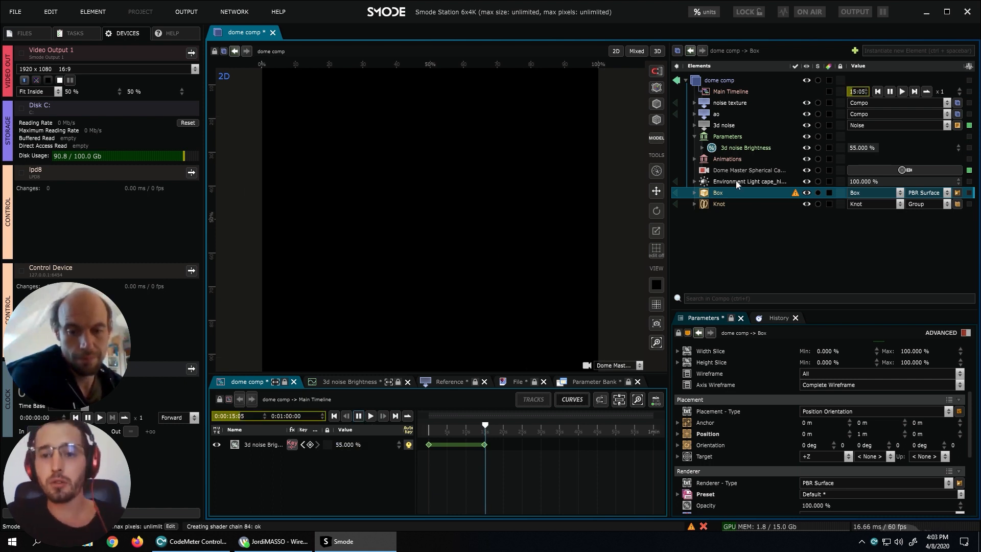
pyautogui.click(694, 136)
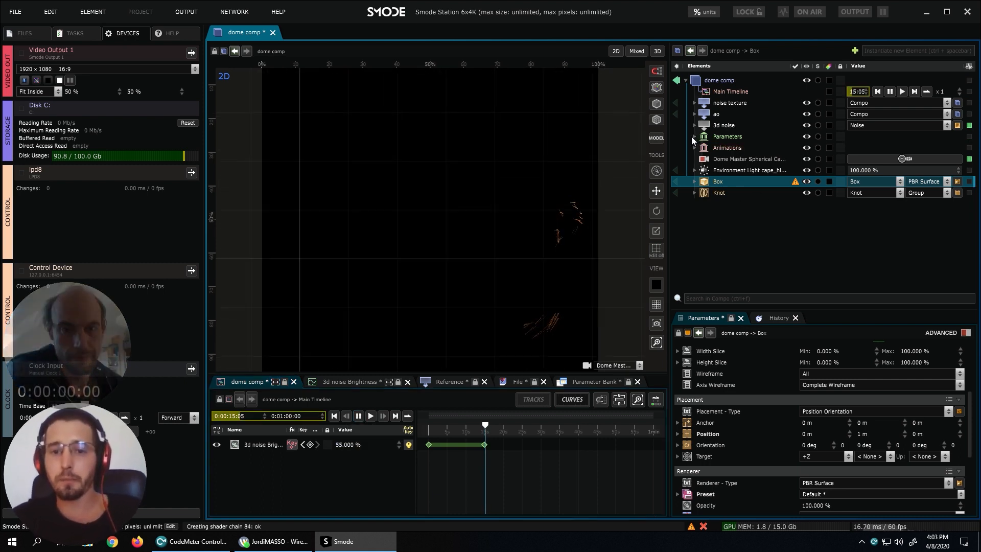
pyautogui.click(453, 428)
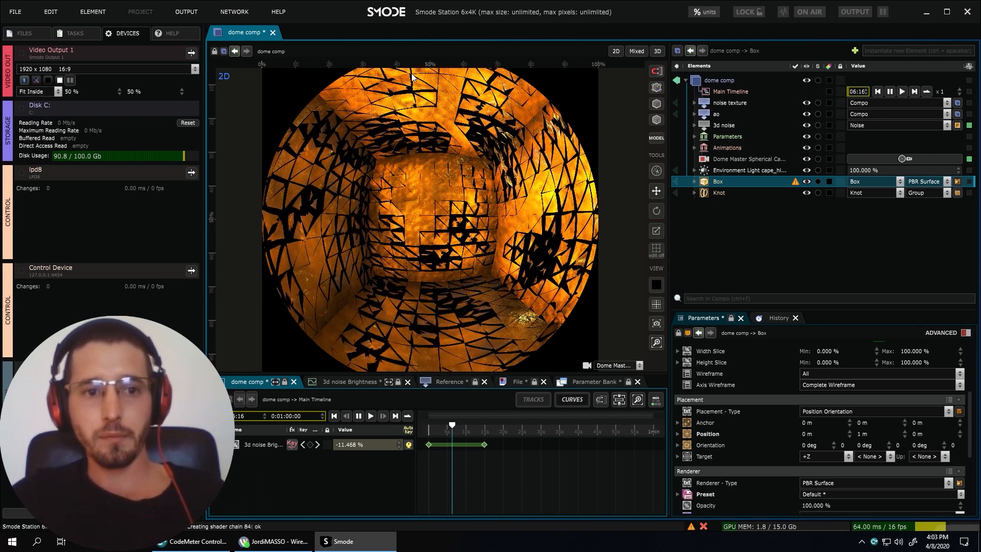
# Add a Brightness Contrast Gamma modifier to the dome comp and set its Brightness to 15.8 %.
pyautogui.click(722, 84)
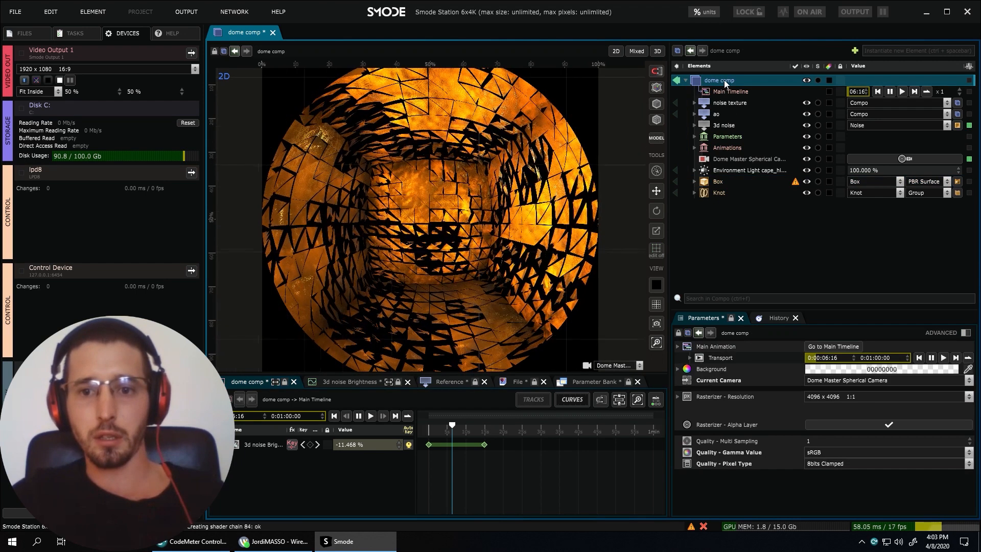
pyautogui.rightClick(725, 80)
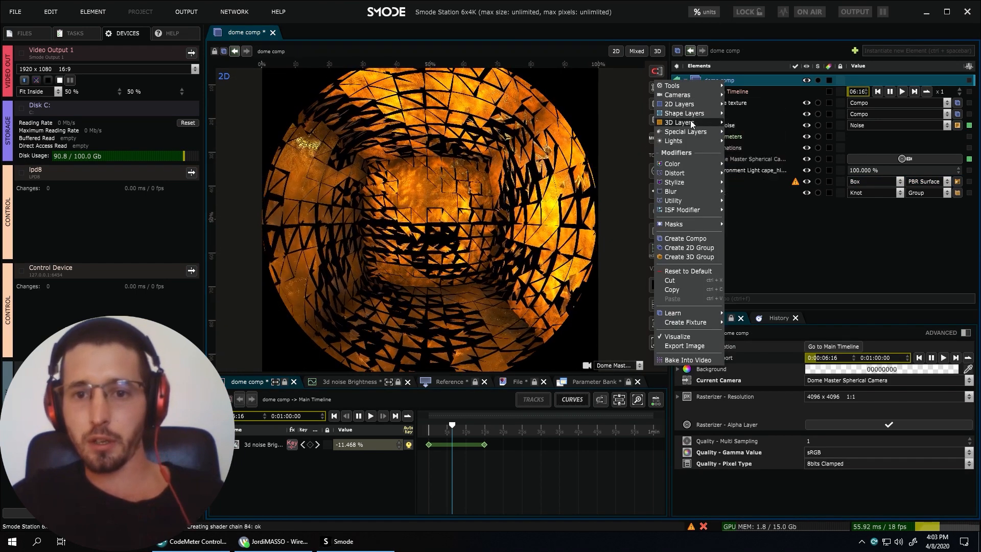
pyautogui.moveTo(676, 162)
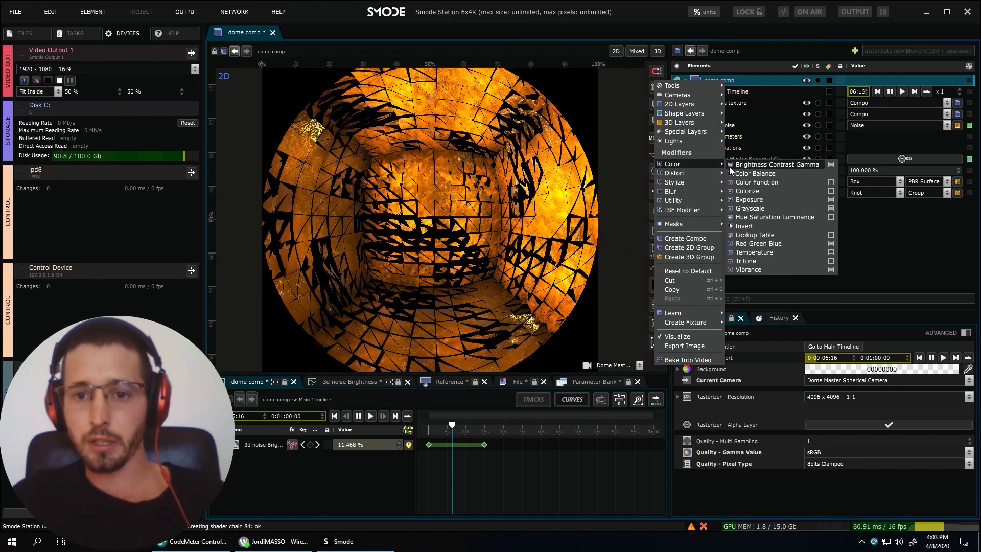
pyautogui.click(747, 164)
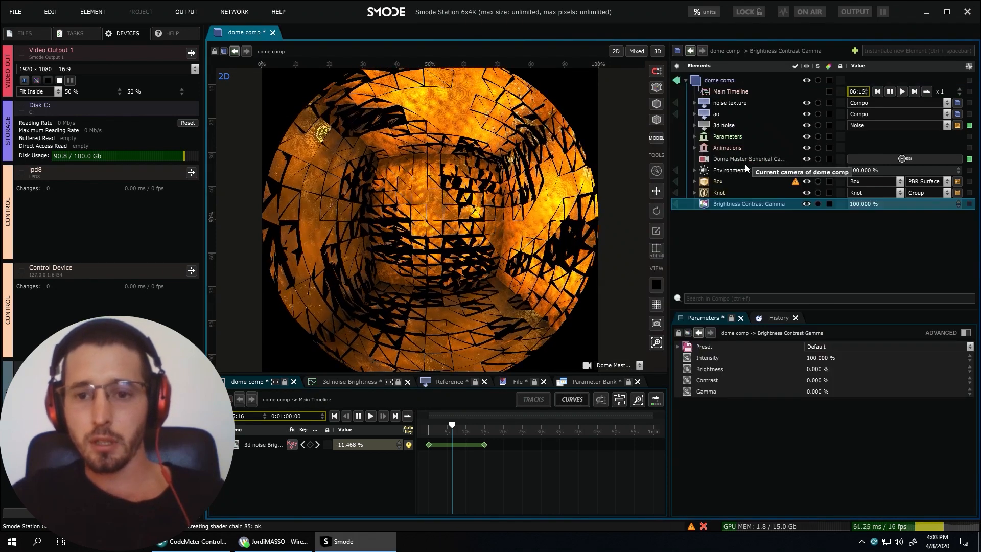
pyautogui.moveTo(888, 369); pyautogui.dragTo(888, 291)
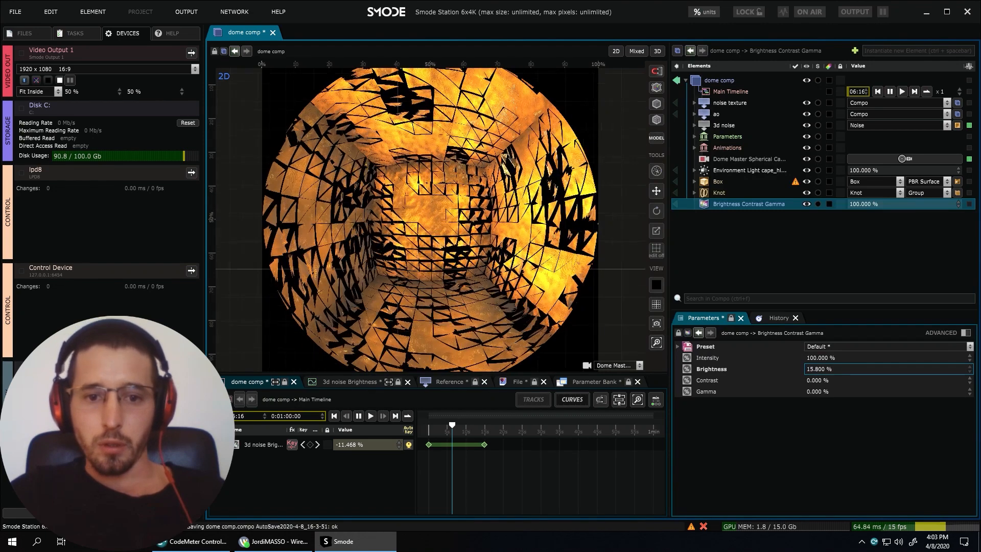
# Select the Box and Knot layers together in the dome comp.
pyautogui.click(719, 183)
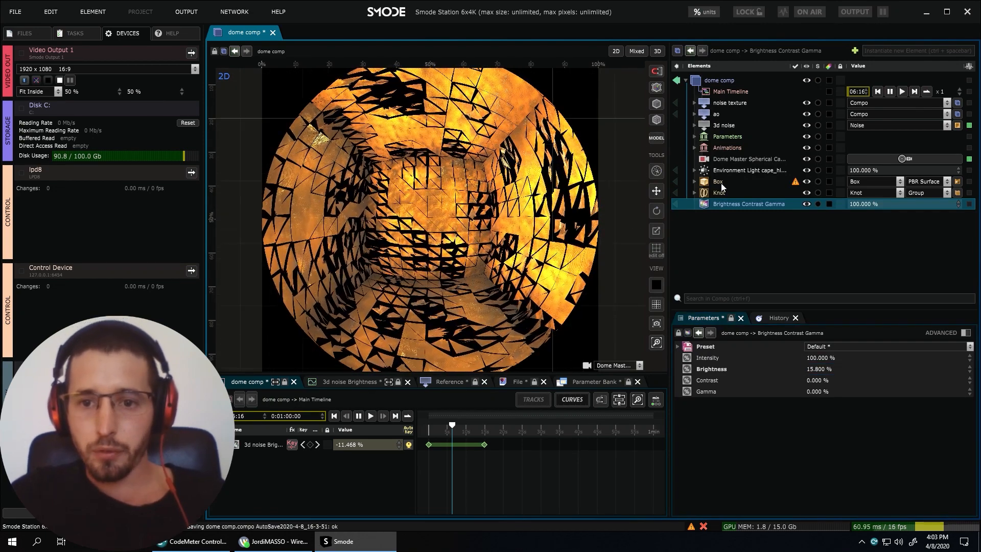
pyautogui.keyDown('ctrl'); pyautogui.click(721, 193); pyautogui.keyUp('ctrl')
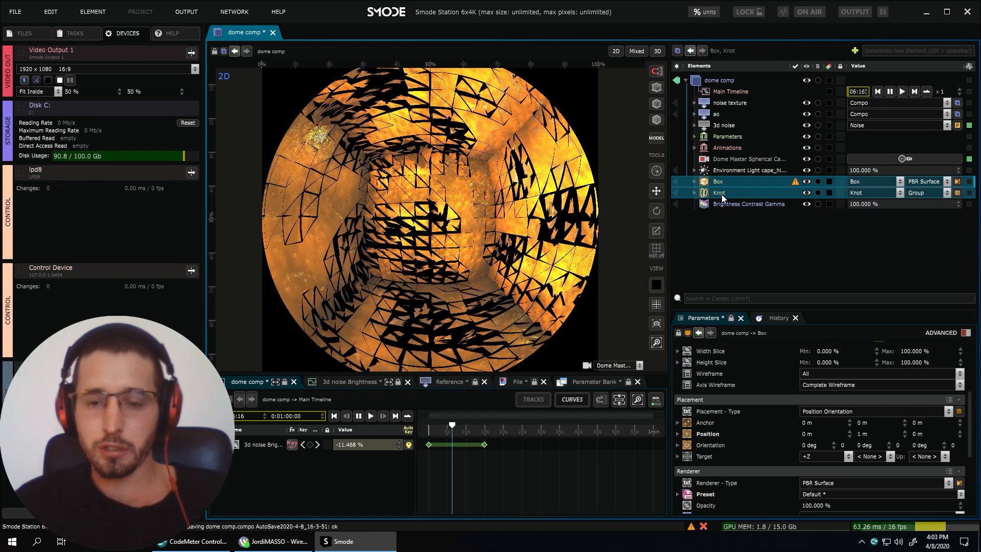
# Make a new compo from the selected Box and Knot, and move the Brightness Contrast Gamma modifier into it, keeping it active.
pyautogui.rightClick(722, 194)
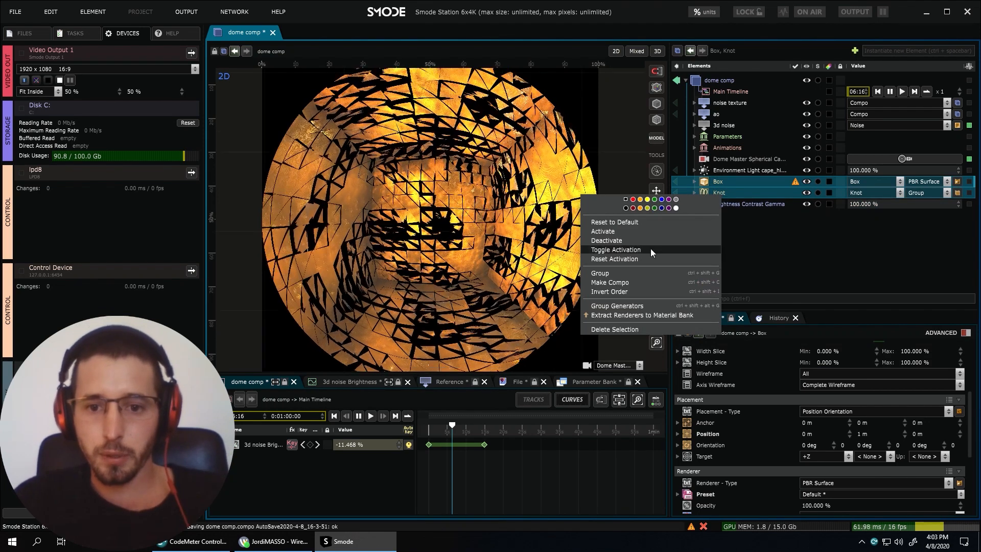
pyautogui.click(626, 283)
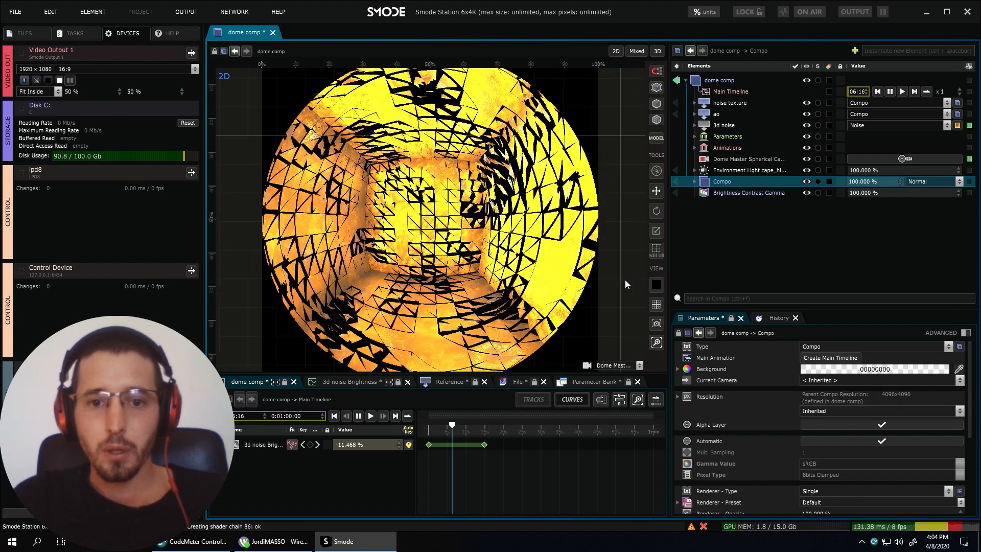
pyautogui.click(807, 193)
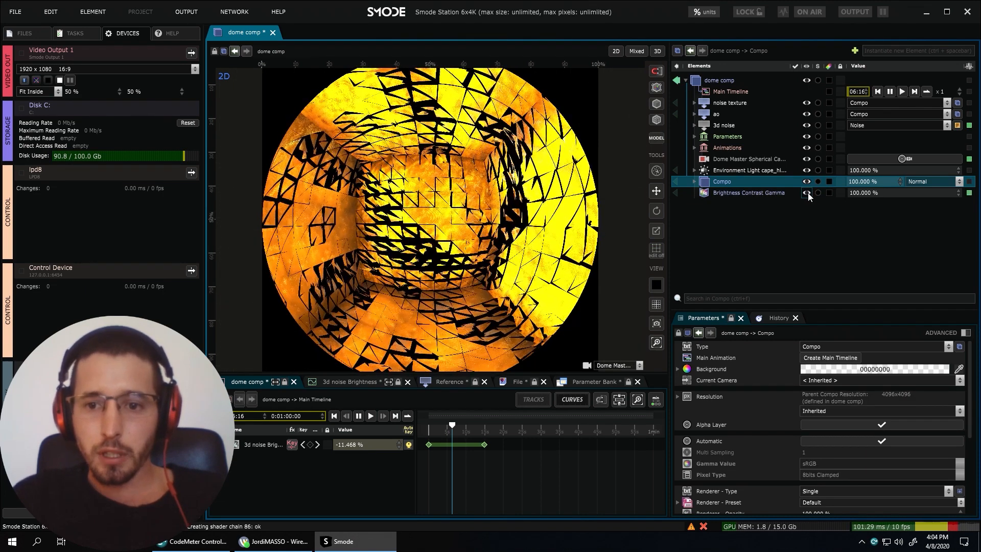
pyautogui.click(807, 192)
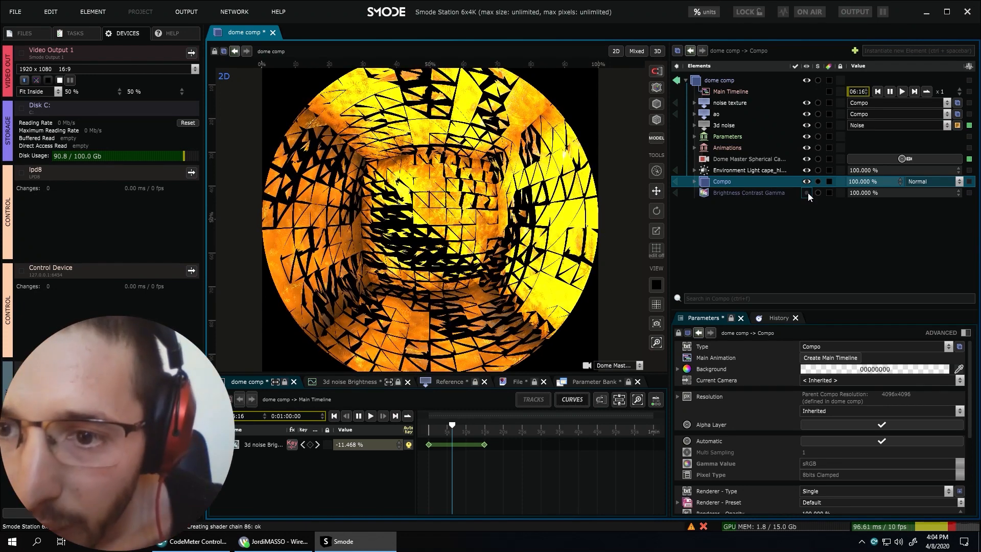
pyautogui.moveTo(720, 191); pyautogui.dragTo(722, 180)
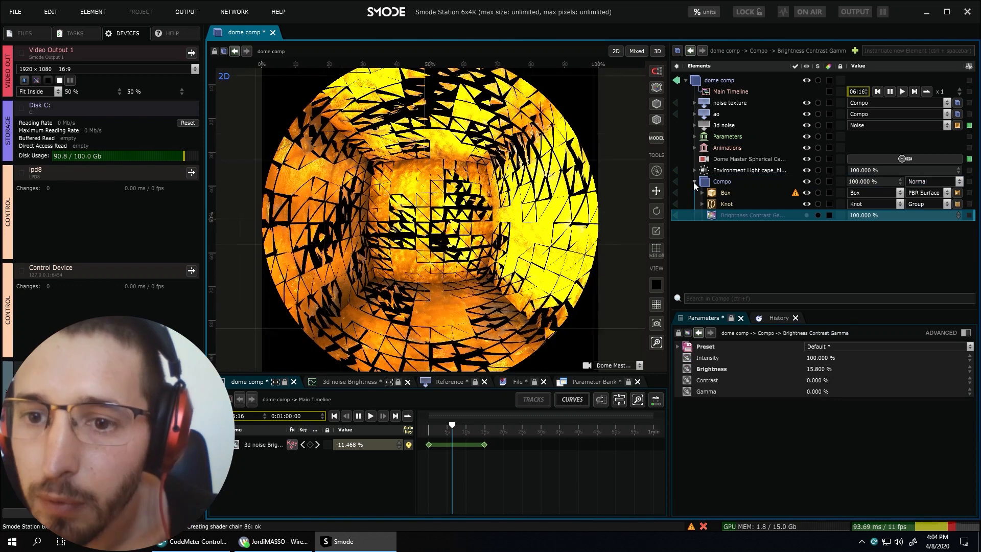
pyautogui.click(807, 216)
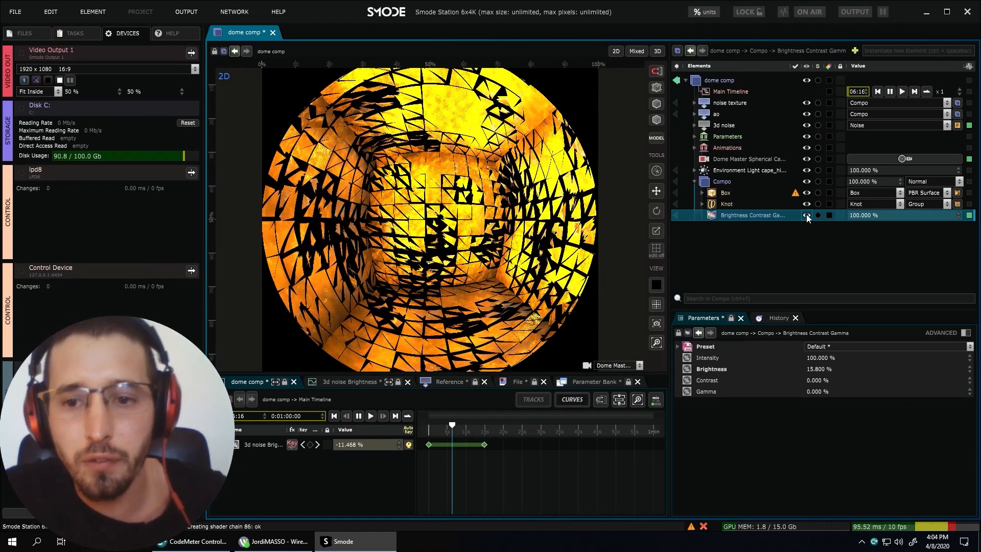
# Move the Dome Master Spherical Camera into the new Compo and set it as that compo's current camera.
pyautogui.click(722, 182)
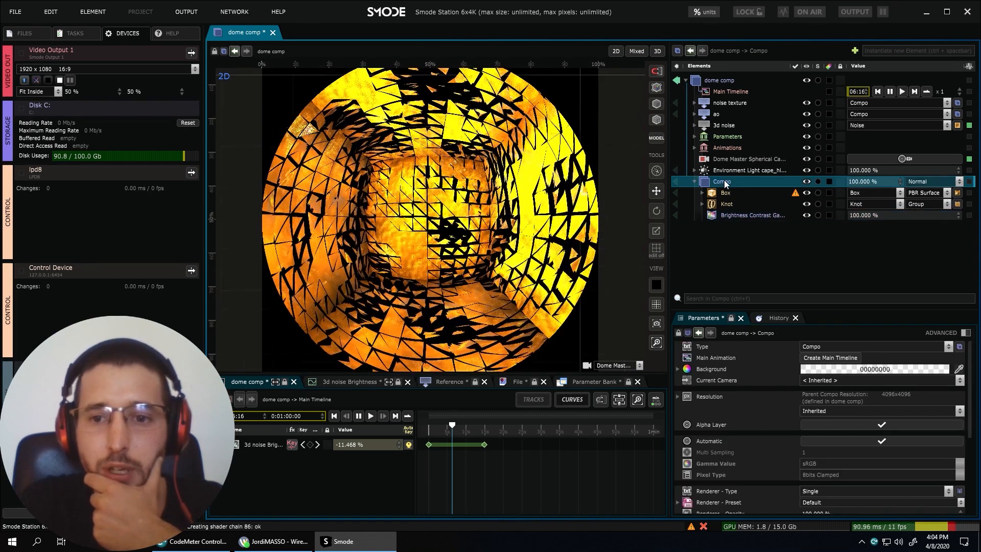
pyautogui.click(729, 158)
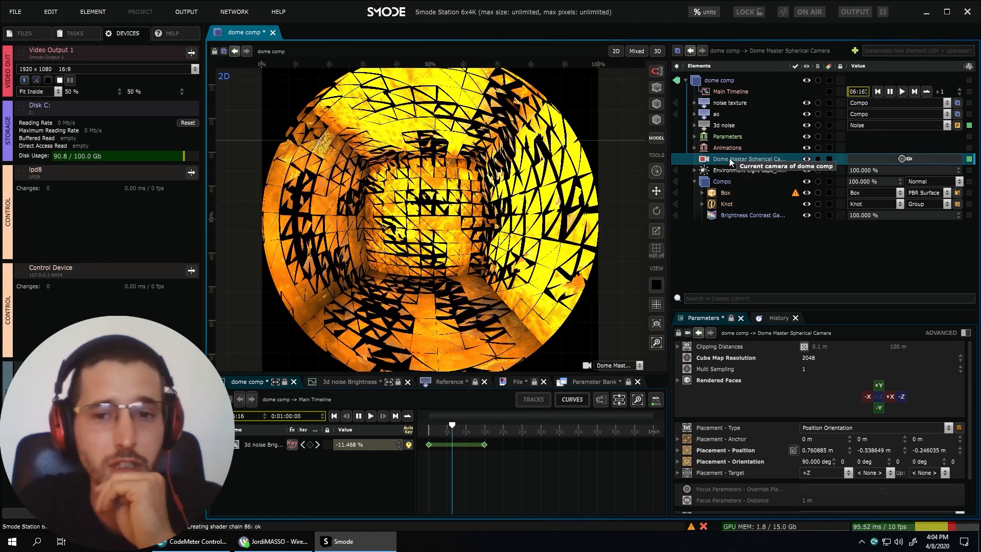
pyautogui.moveTo(728, 158); pyautogui.dragTo(736, 180)
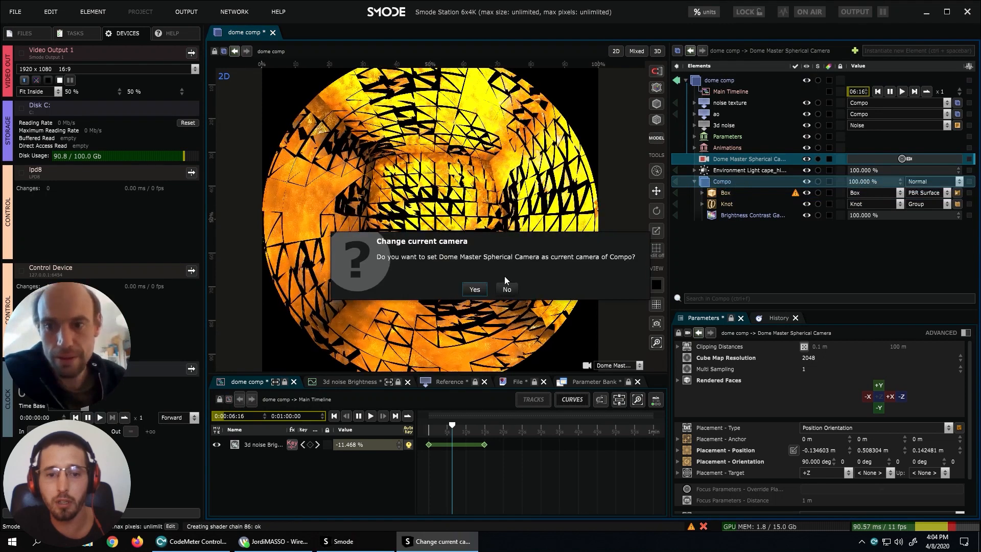
pyautogui.click(473, 290)
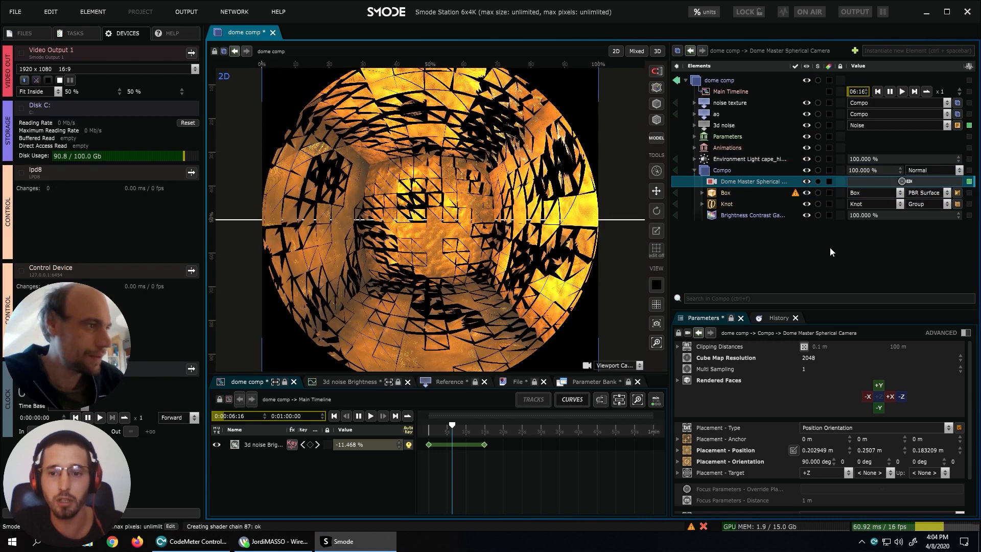
# Deactivate the Brightness Contrast Gamma modifier inside the Compo and save the dome comp document.
pyautogui.click(806, 216)
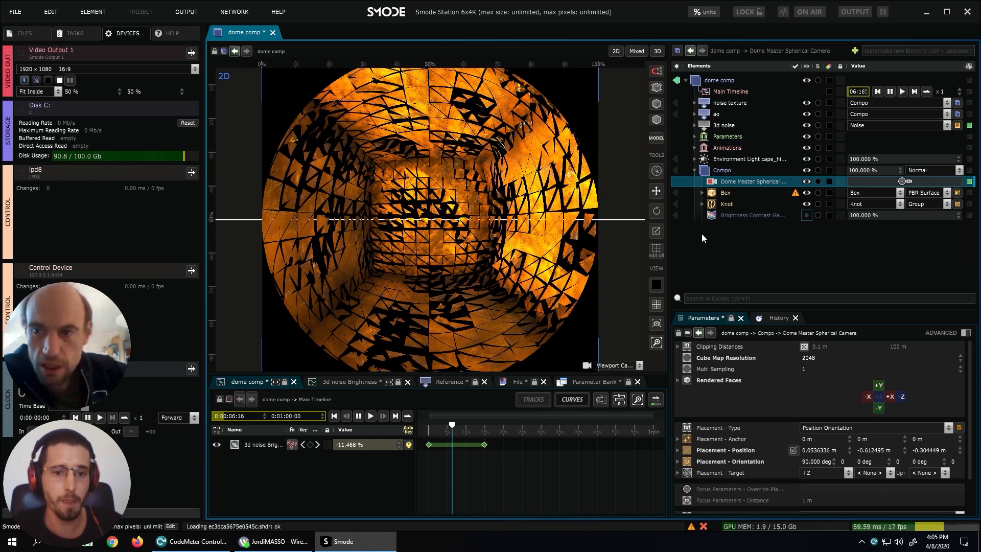
pyautogui.click(611, 281)
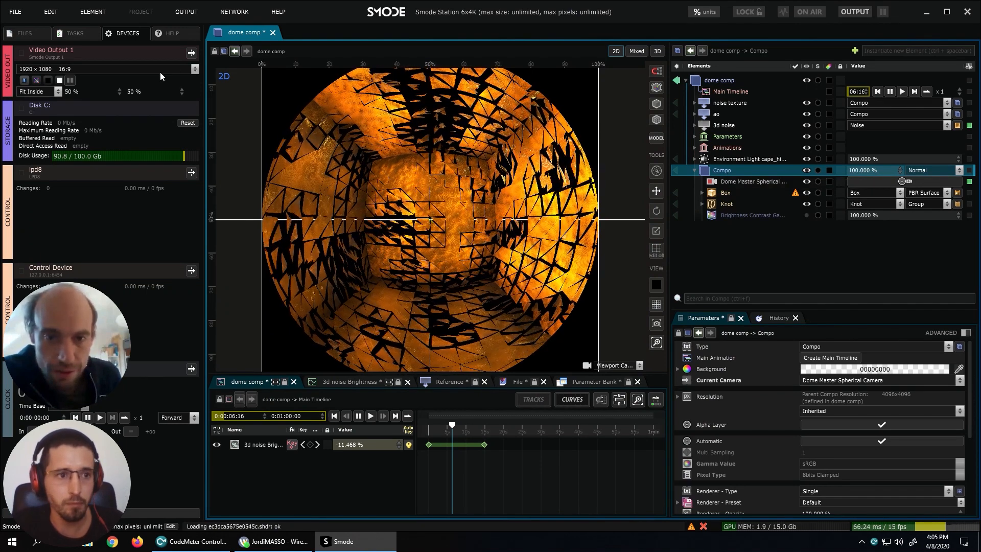
pyautogui.click(16, 12)
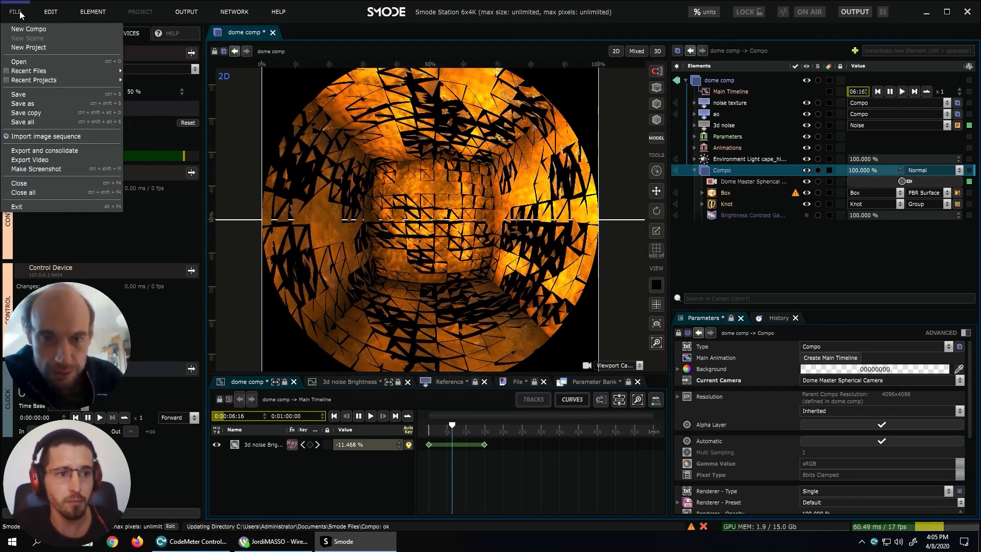
pyautogui.click(21, 96)
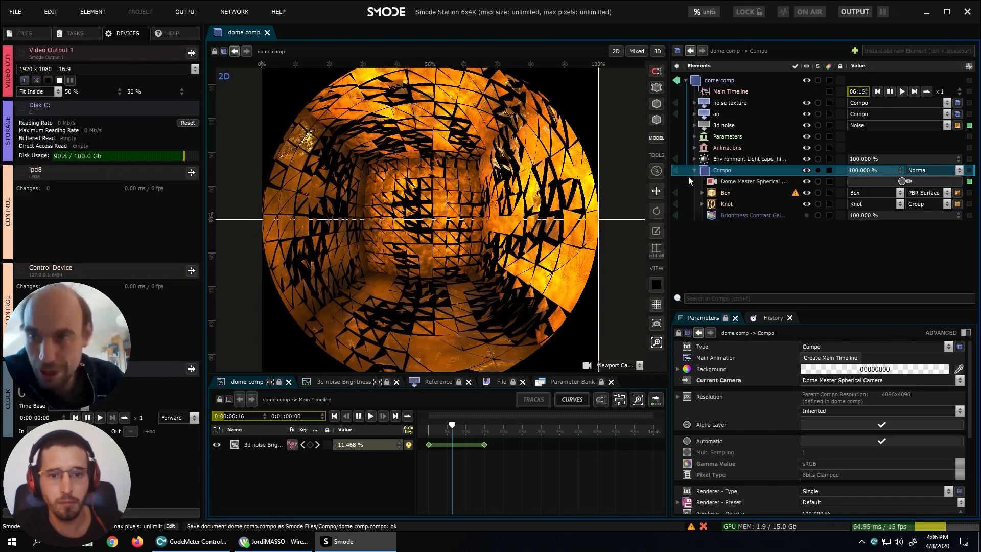
# Set the Box's precision to 5 on all axes and scrub the main timeline to preview the shattered triangles.
pyautogui.click(731, 192)
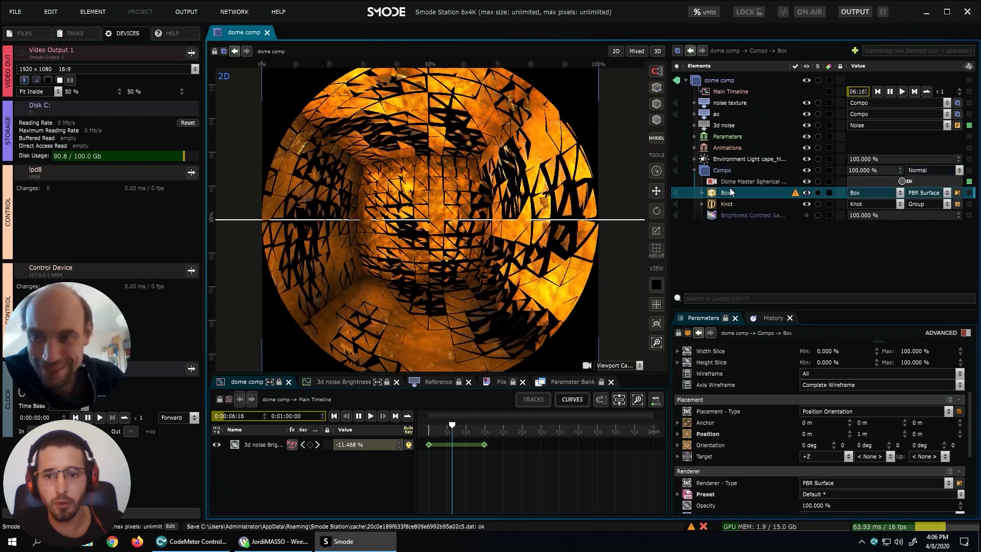
pyautogui.scroll(3, 784, 389)
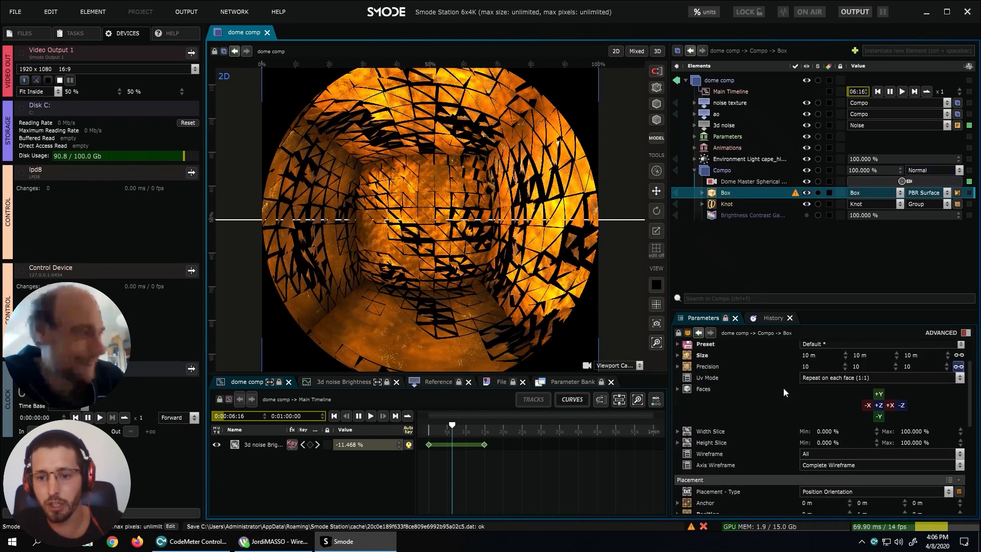
pyautogui.scroll(2, 785, 389)
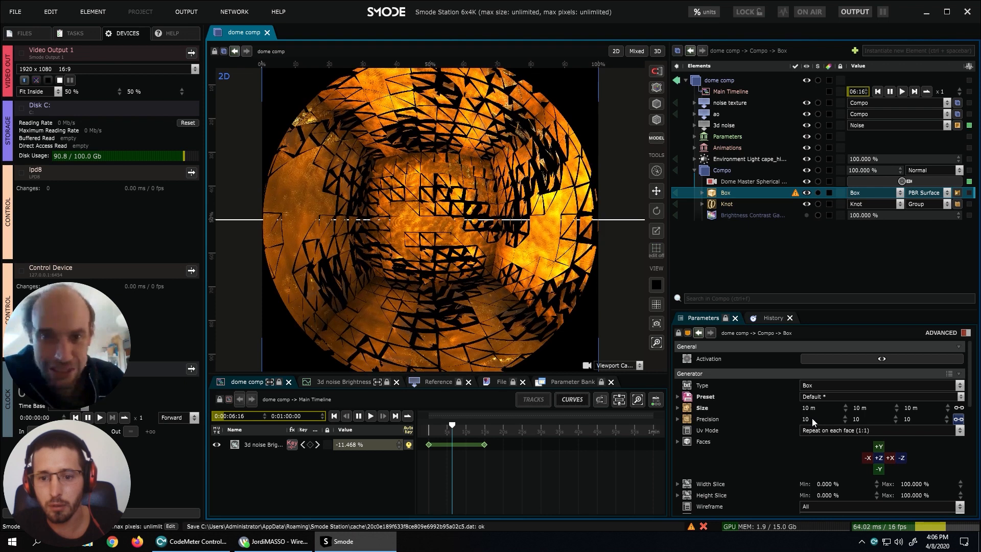
pyautogui.click(812, 418)
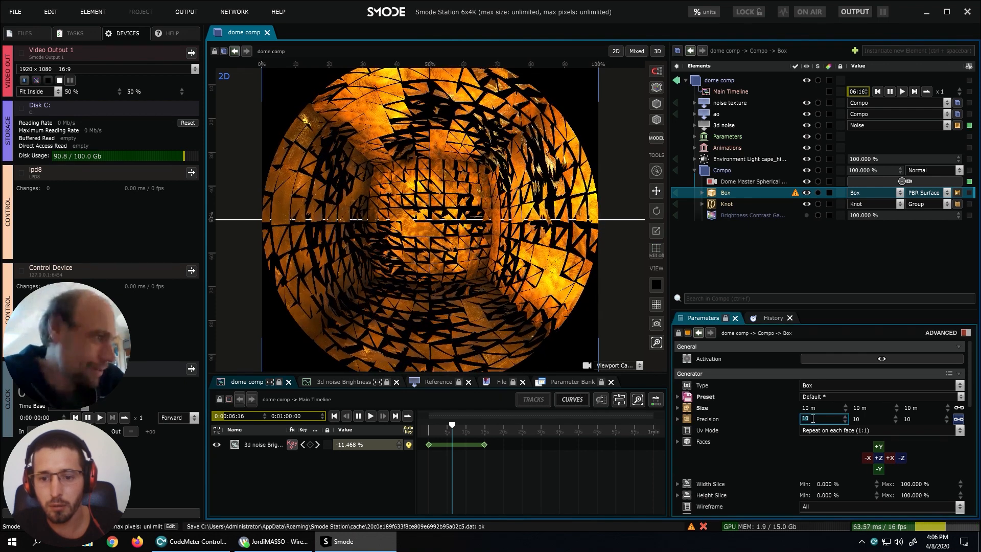
pyautogui.write('5')
pyautogui.press('Return')
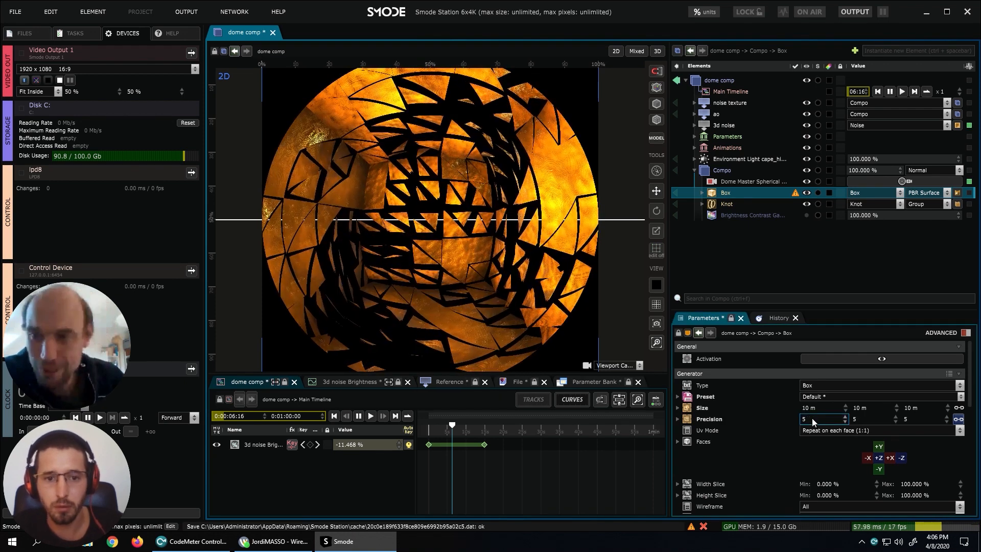
pyautogui.moveTo(452, 426); pyautogui.dragTo(434, 427)
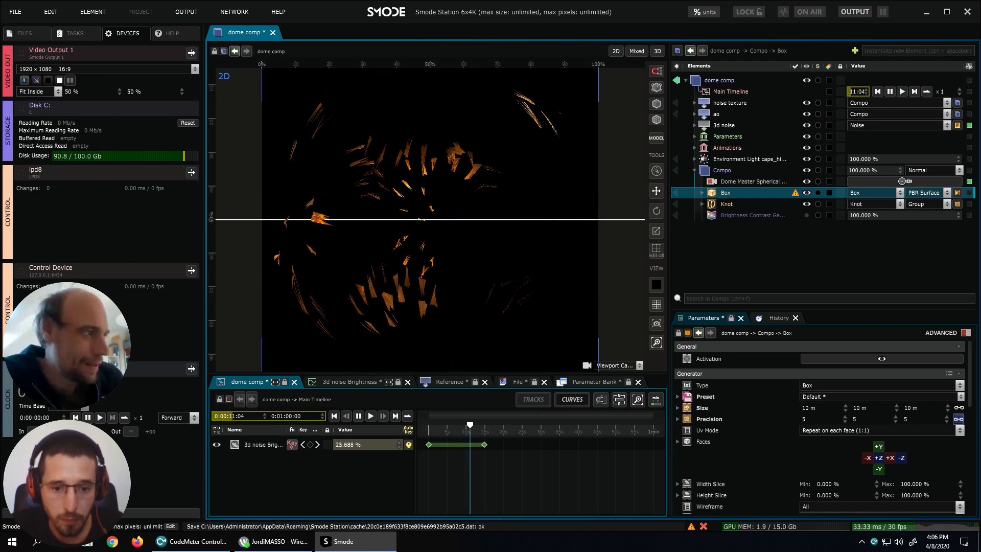
pyautogui.moveTo(470, 425); pyautogui.dragTo(452, 425)
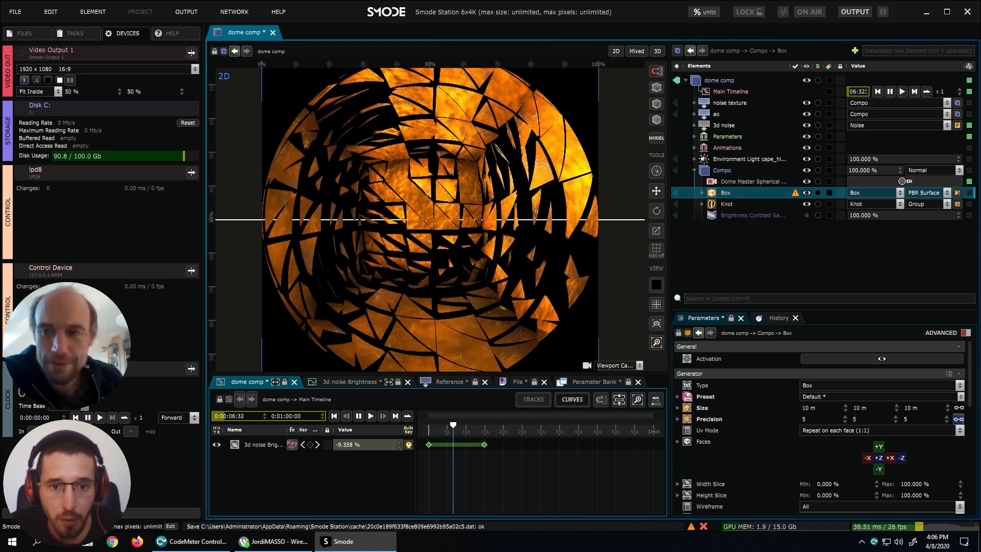
# Set the Box's Demultiply modifier to 10 instances with a strength of 2 m.
pyautogui.click(703, 193)
pyautogui.click(739, 215)
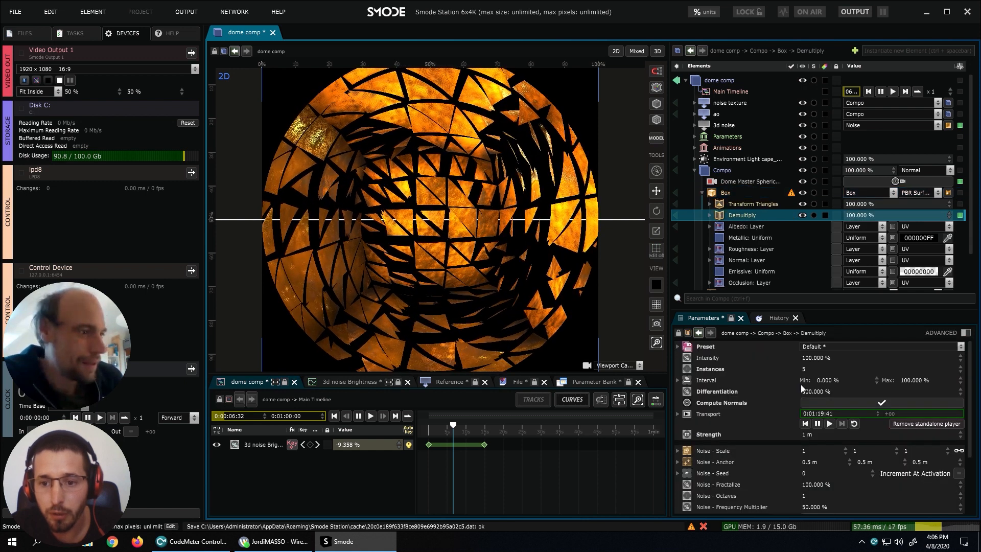
pyautogui.doubleClick(814, 369)
pyautogui.write('10')
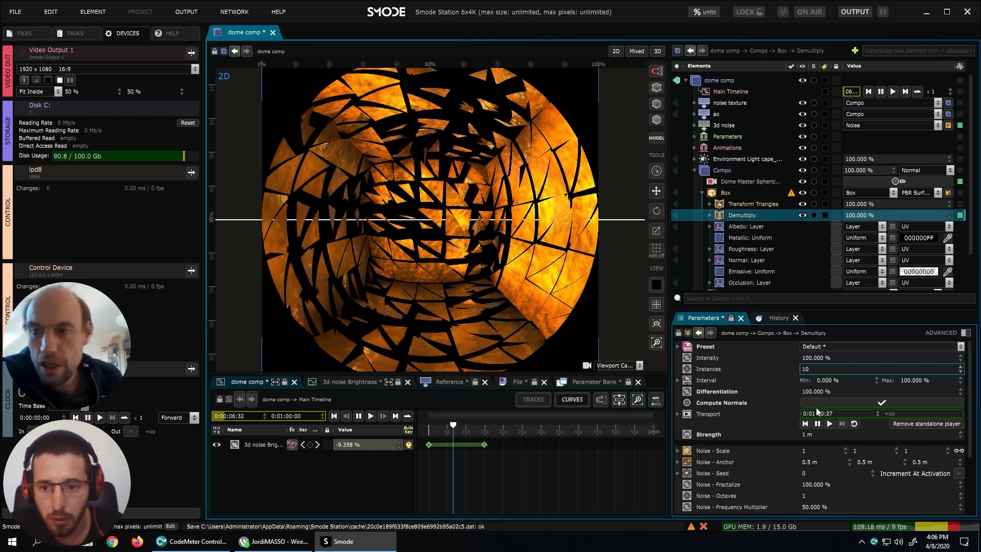
pyautogui.doubleClick(810, 435)
pyautogui.write('2')
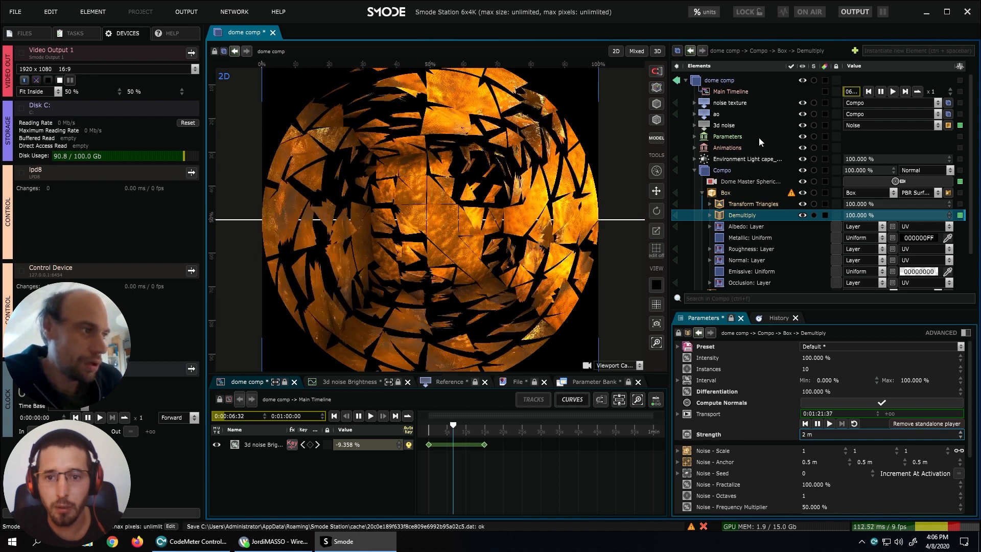
# Set the Dome Master Spherical Camera's cube map resolution to 1024 and check the dome image quality.
pyautogui.click(725, 181)
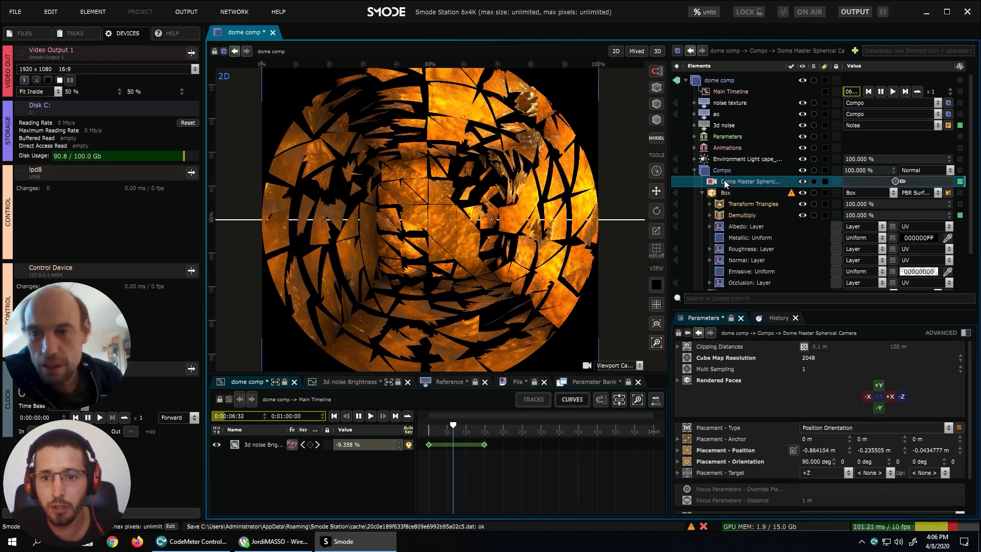
pyautogui.doubleClick(819, 358)
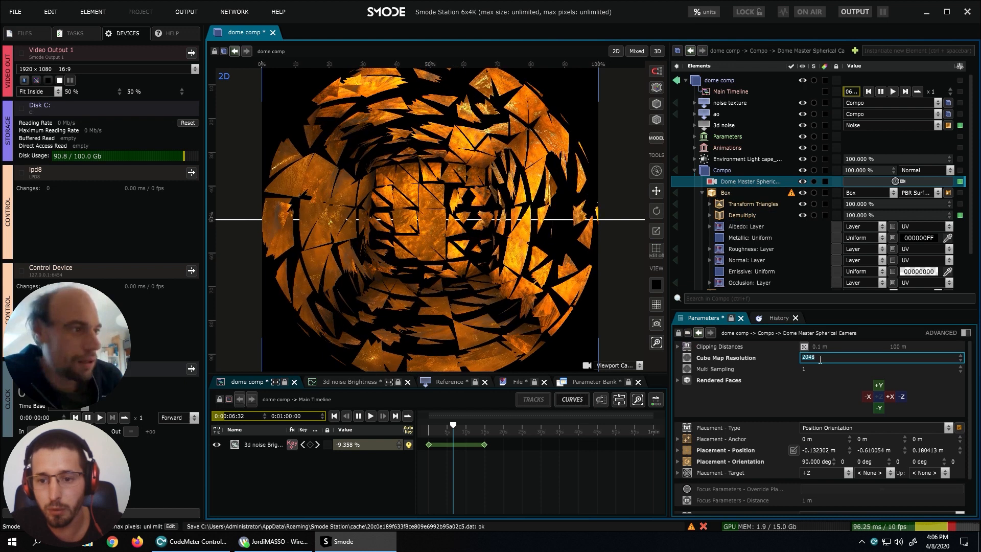
pyautogui.press('Return')
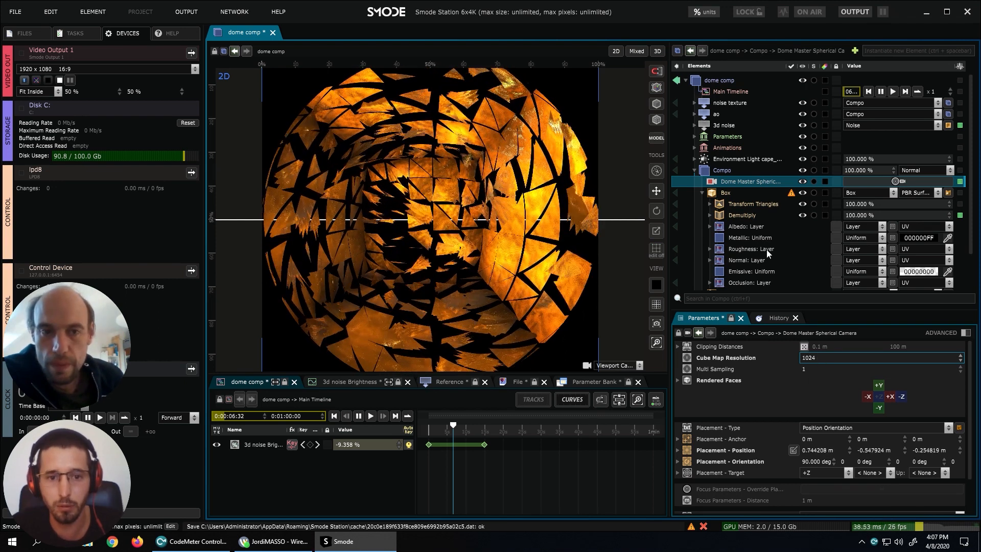
pyautogui.scroll(-3, 460, 179)
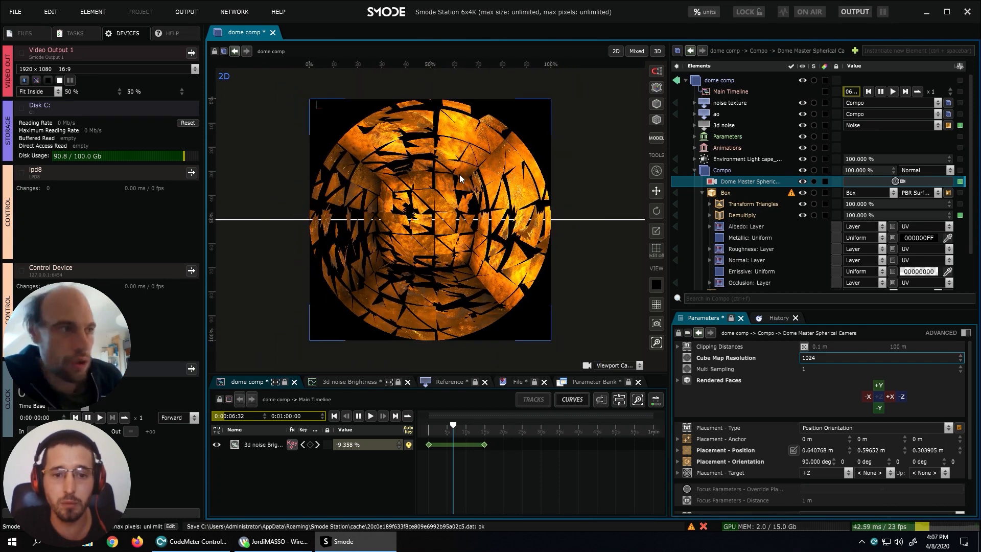
pyautogui.scroll(3, 459, 179)
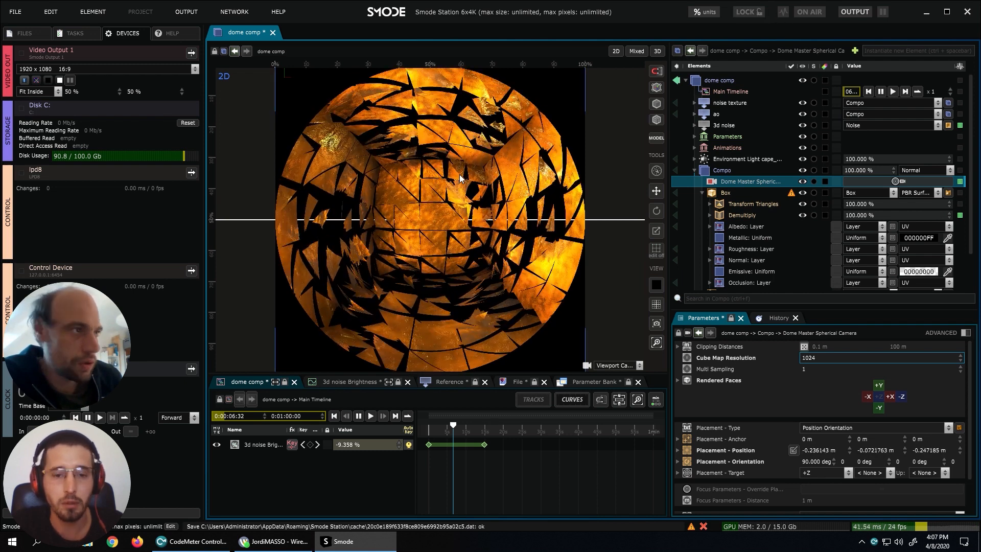
# Turn on element profiling and compare the Box's render cost with its Demultiply modifier deactivated and reactivated.
pyautogui.click(779, 13)
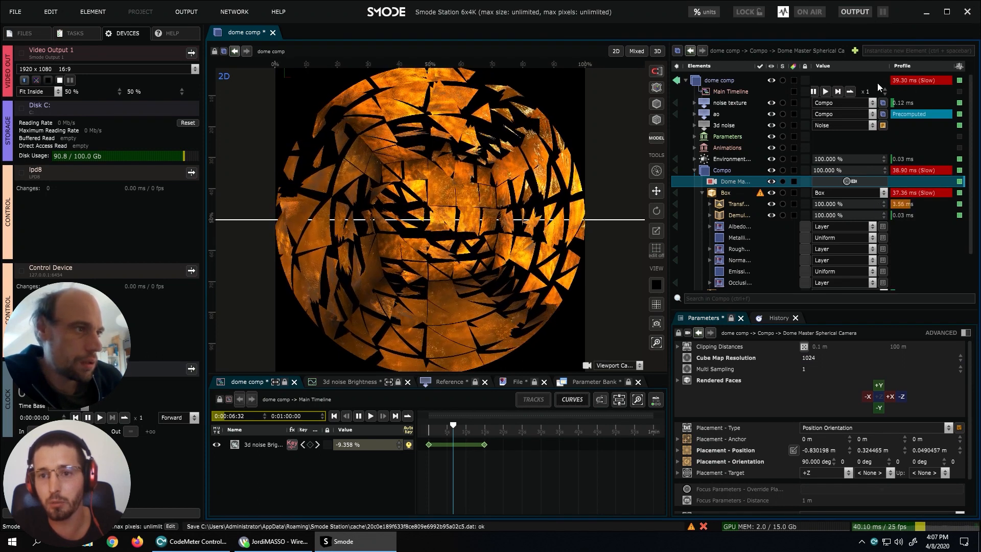
pyautogui.click(726, 192)
pyautogui.scroll(-1, 725, 194)
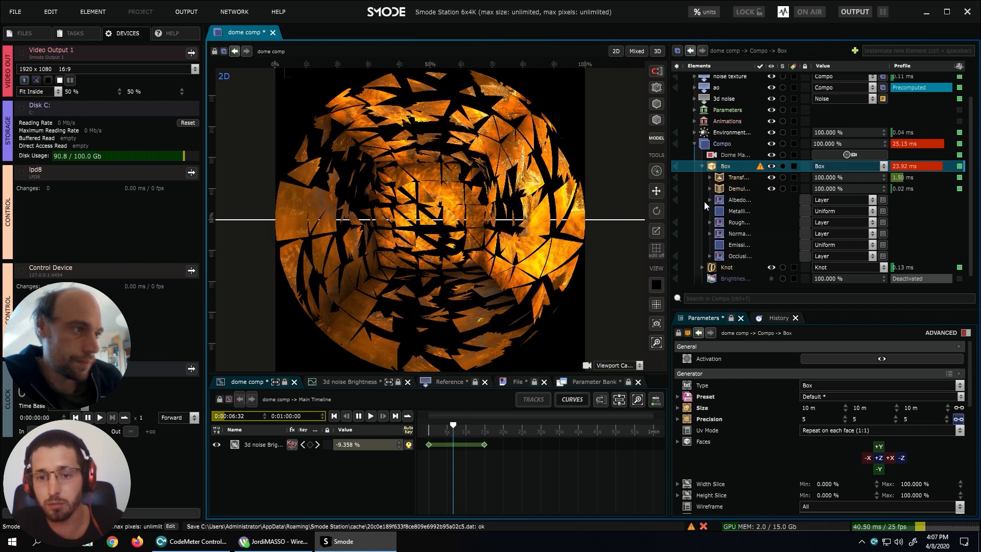
pyautogui.click(735, 176)
pyautogui.click(734, 188)
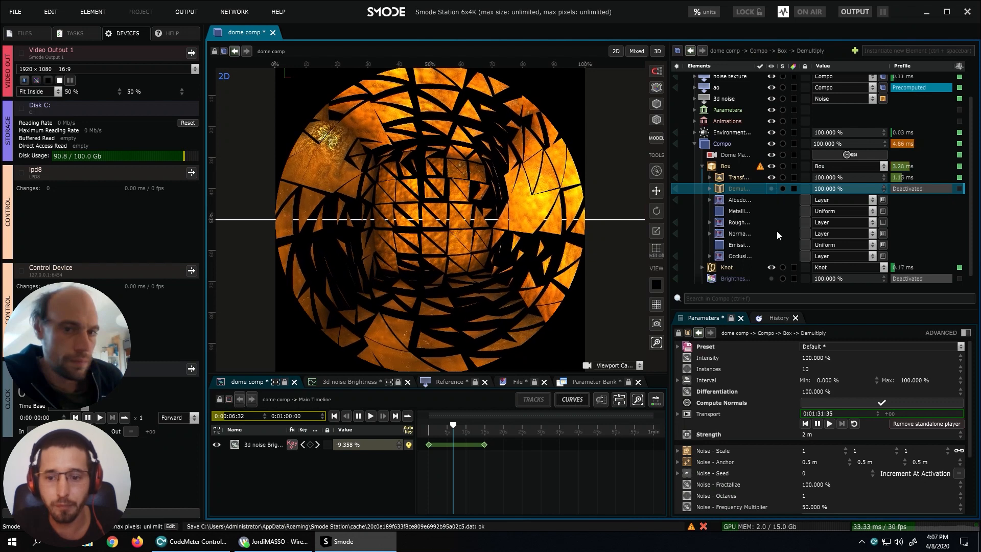
pyautogui.click(902, 527)
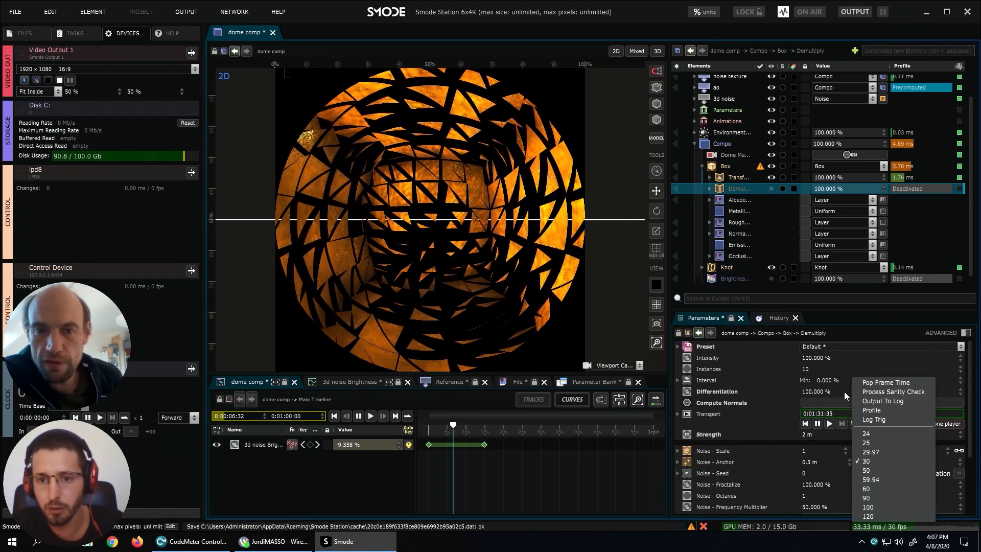
pyautogui.click(737, 177)
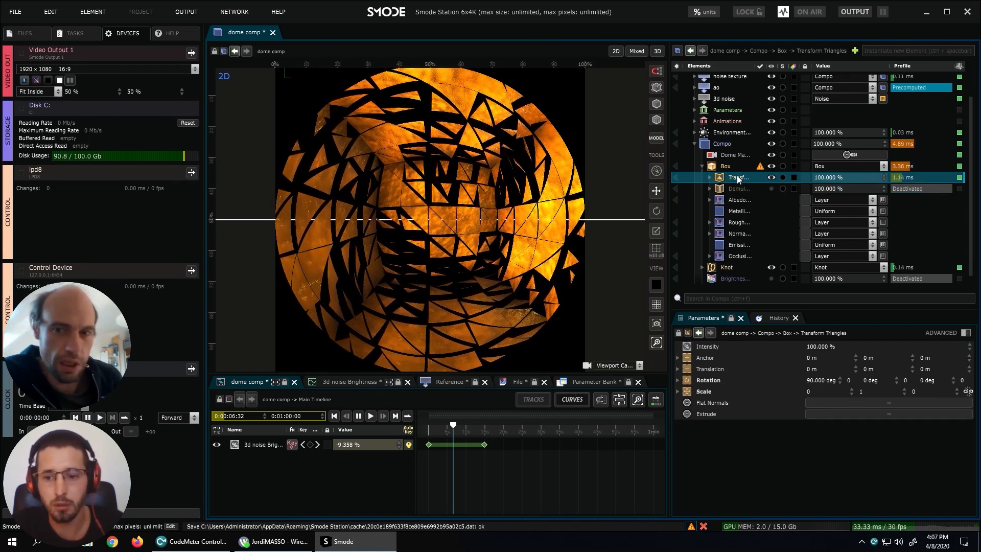
pyautogui.click(771, 188)
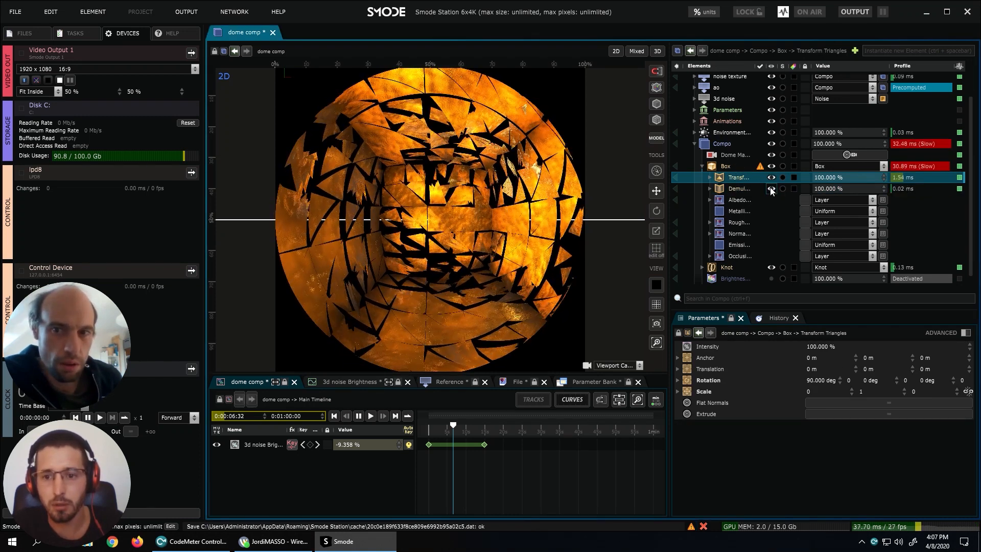
# Deactivate the existing Compo and create a new empty compo below it in dome comp.
pyautogui.click(809, 14)
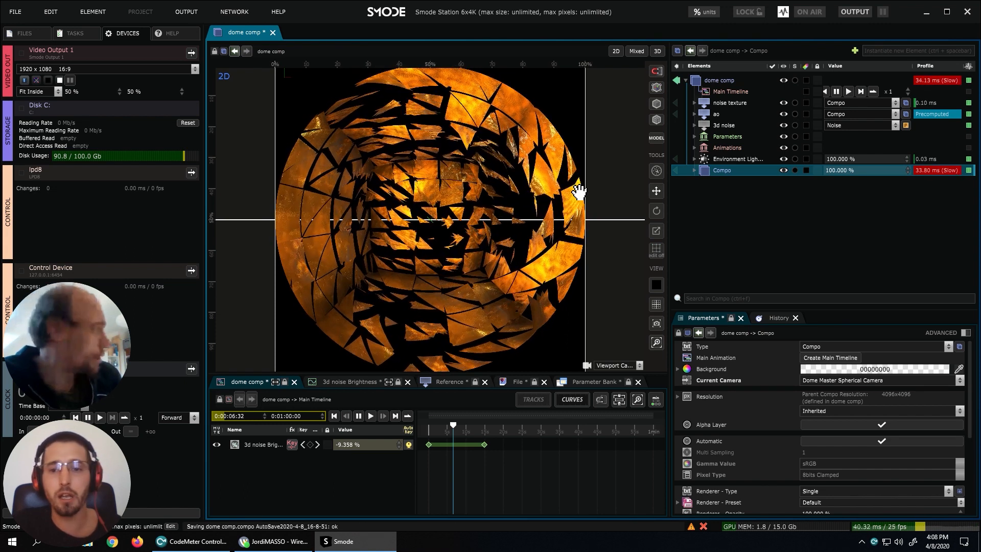
pyautogui.click(786, 171)
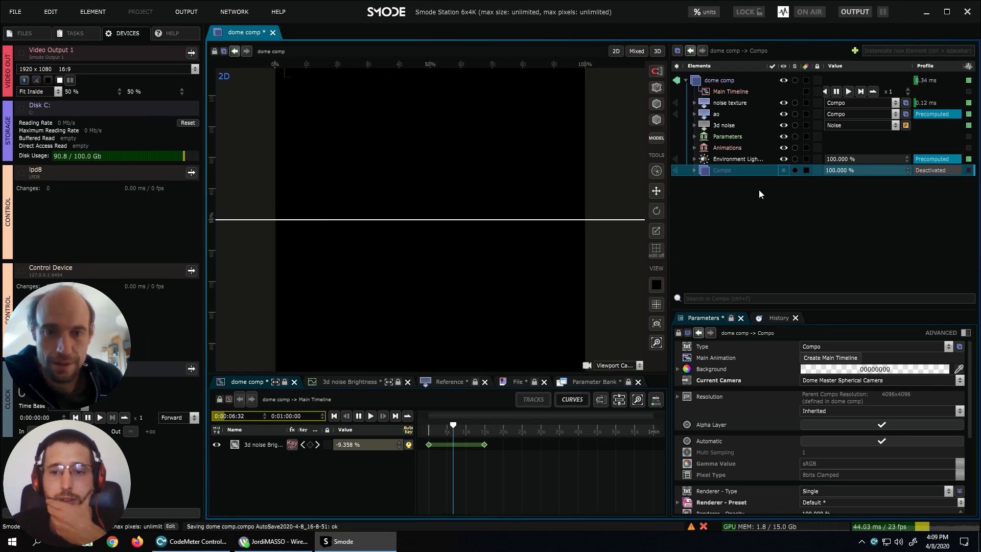
pyautogui.rightClick(714, 218)
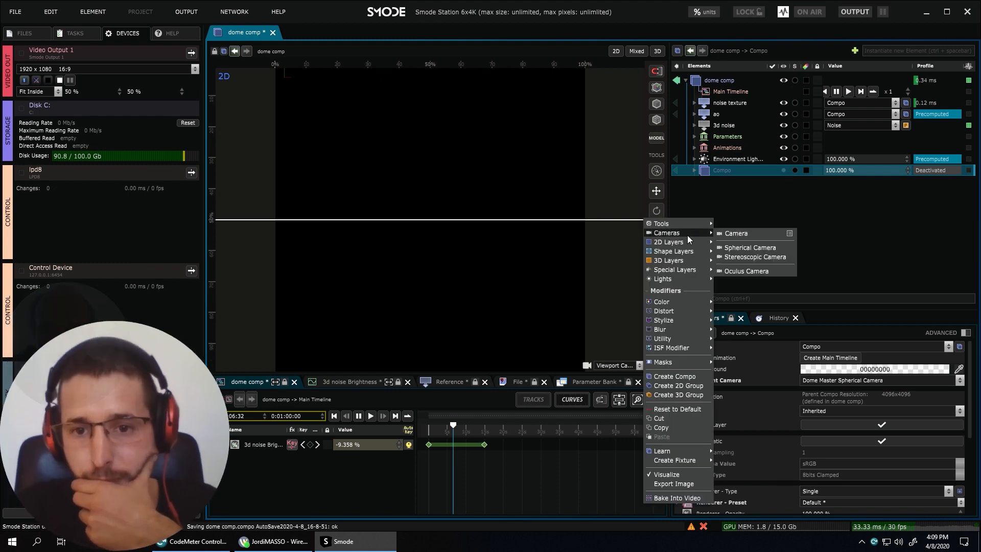
pyautogui.moveTo(682, 242)
pyautogui.click(738, 243)
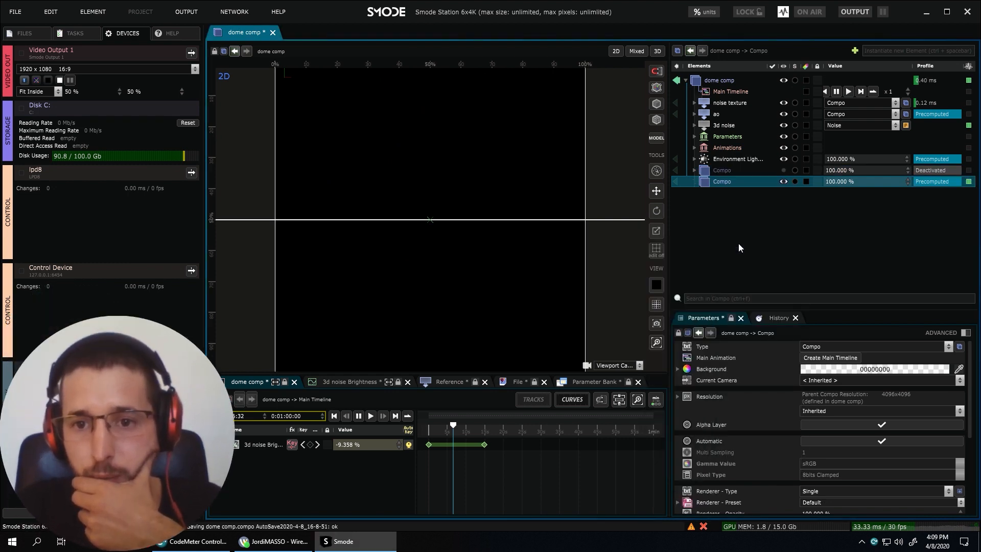
# Rename the deactivated Compo as "01 inside cube".
pyautogui.click(730, 173)
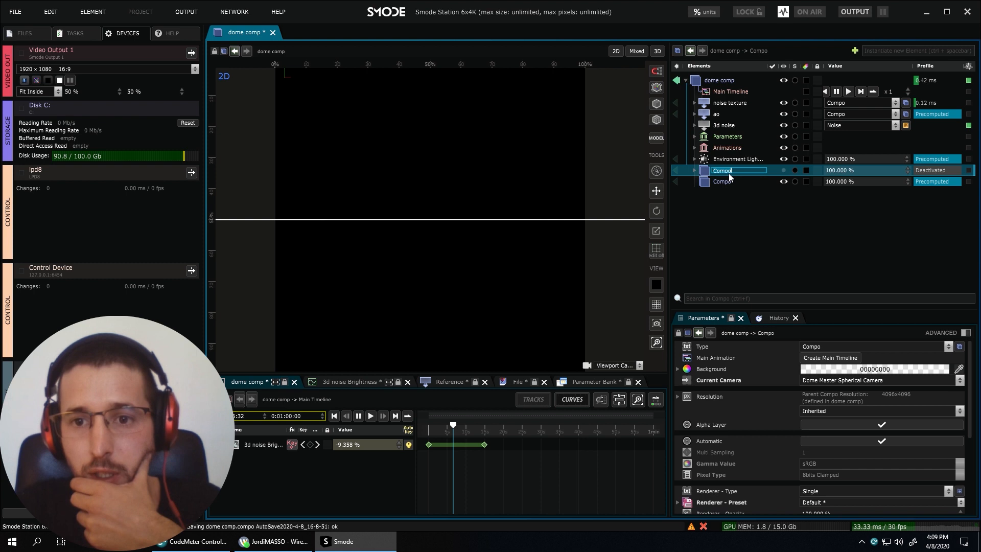
pyautogui.write('inso')
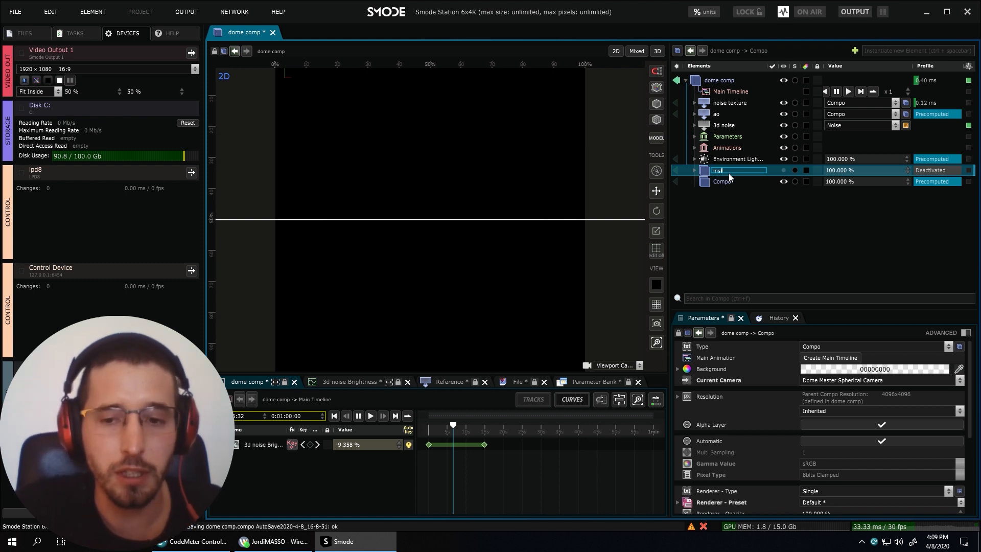
pyautogui.write('de cube')
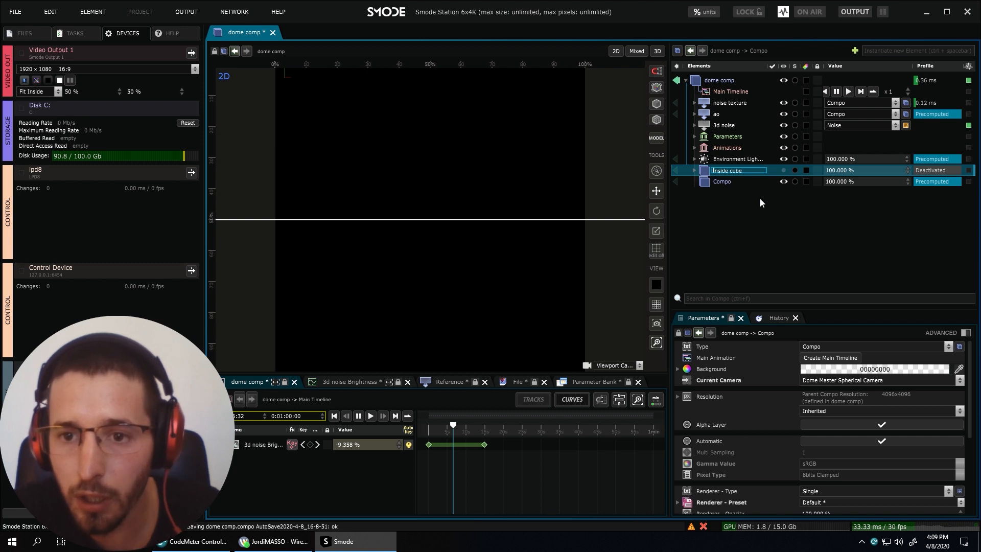
pyautogui.write('01')
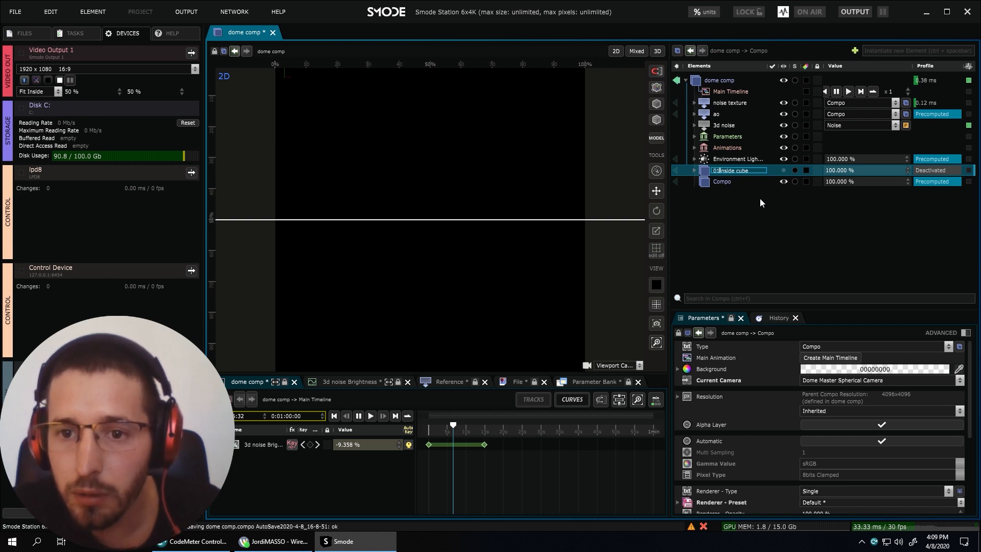
pyautogui.press('Return')
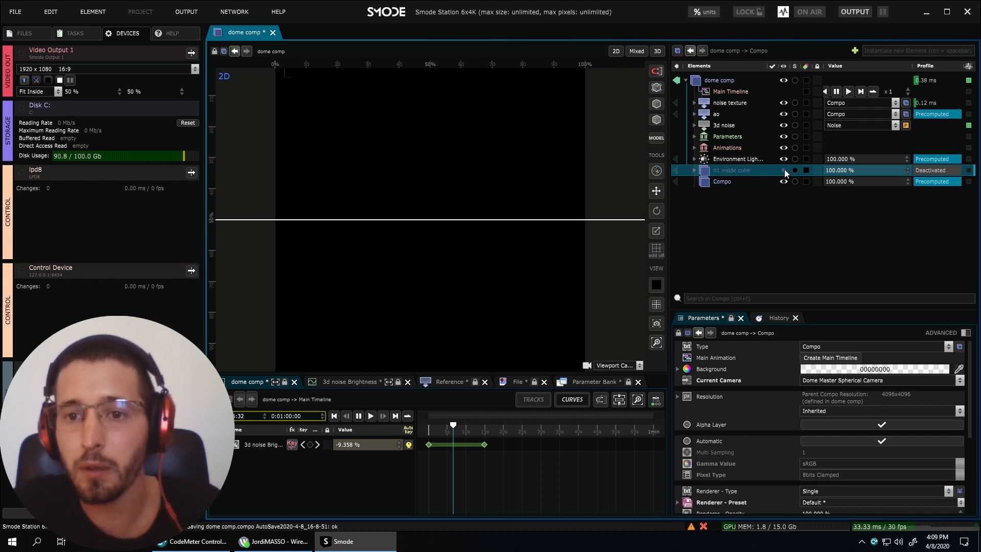
# Add a Spherical Camera to the new Compo.
pyautogui.click(713, 183)
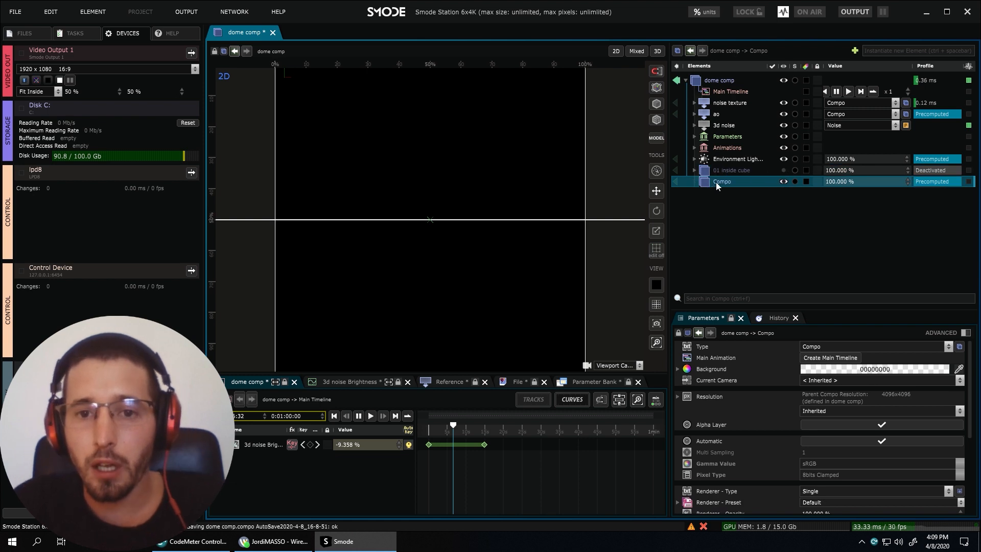
pyautogui.rightClick(716, 182)
pyautogui.moveTo(617, 175)
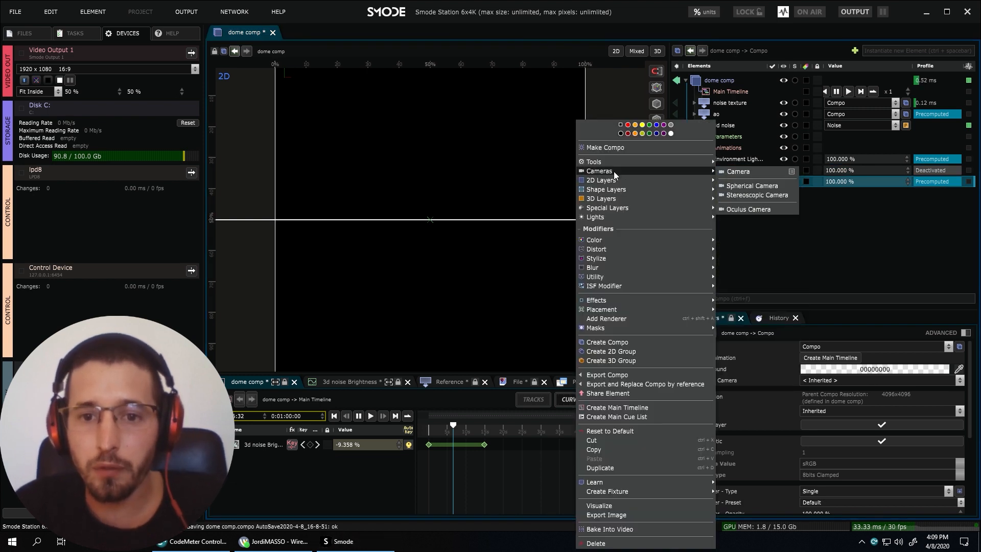
pyautogui.click(757, 188)
# Set the new spherical camera's unwrap mode to Dome Master with 210 dome degrees.
pyautogui.scroll(-5, 802, 403)
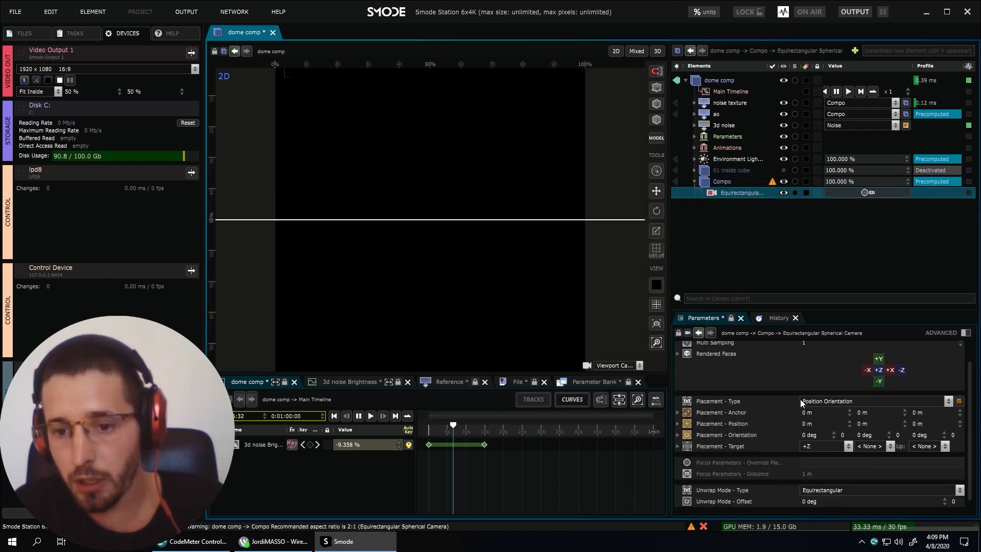
pyautogui.click(960, 474)
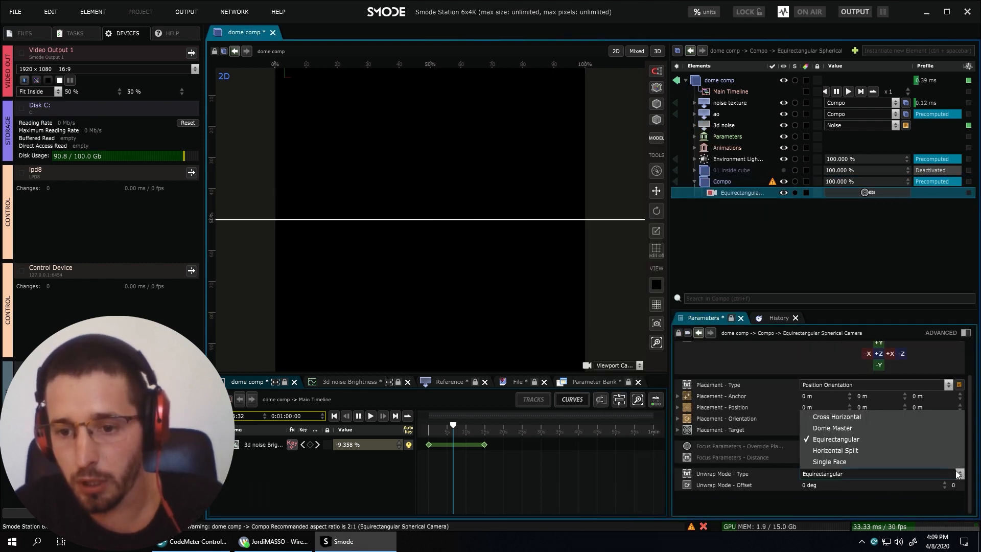
pyautogui.click(845, 429)
pyautogui.click(819, 484)
pyautogui.write('210')
pyautogui.press('Return')
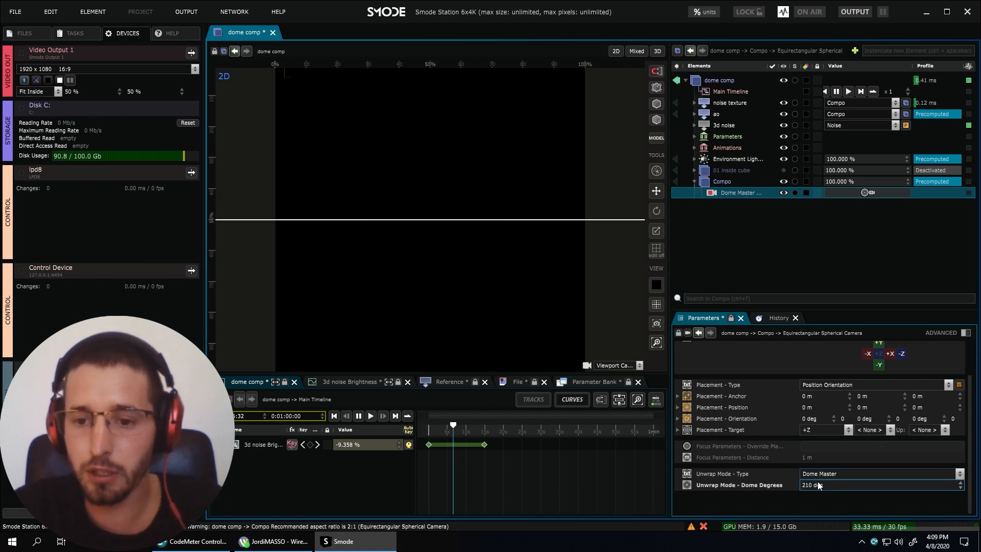
# Set the new dome camera's cube map resolution to 1024.
pyautogui.scroll(2, 773, 380)
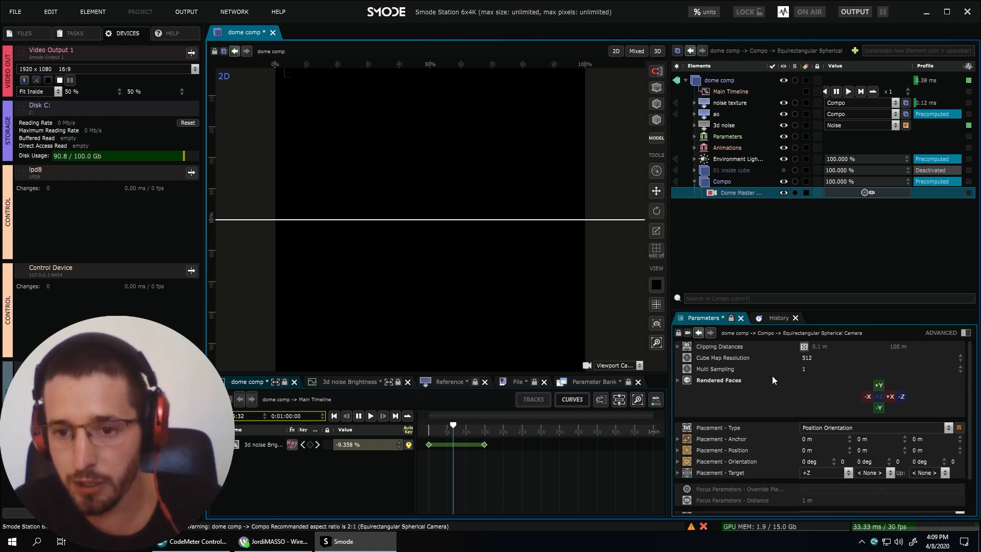
pyautogui.doubleClick(811, 360)
pyautogui.write('1024')
pyautogui.press('Return')
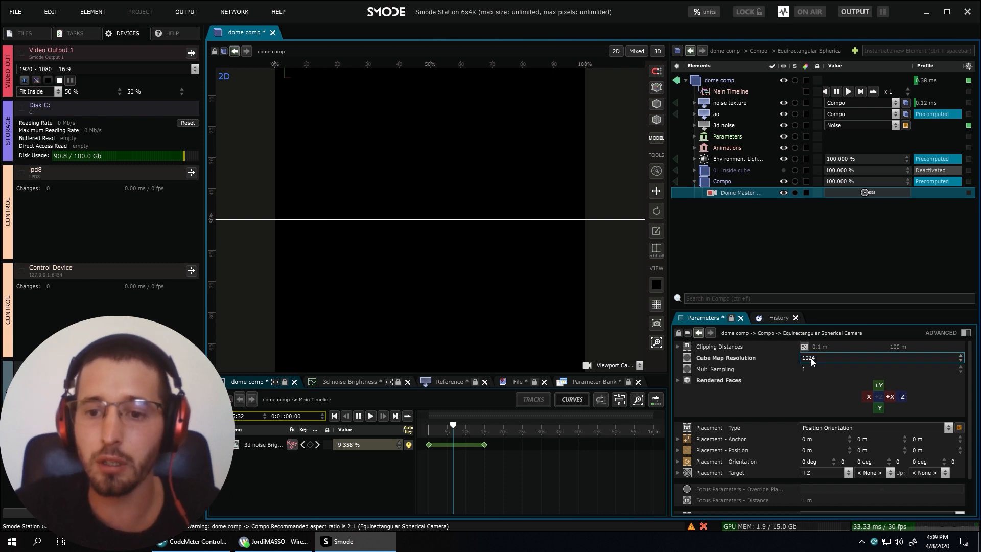
# Bring Bonfire - 12205.hap.mov from the jordi dome files folder into the new Compo.
pyautogui.click(33, 35)
pyautogui.click(53, 76)
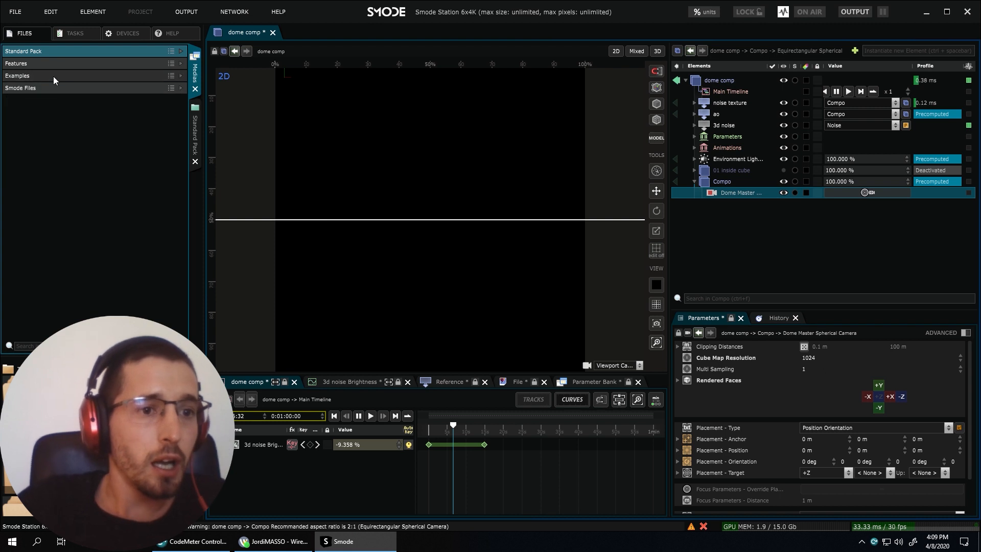
pyautogui.click(48, 88)
pyautogui.click(17, 111)
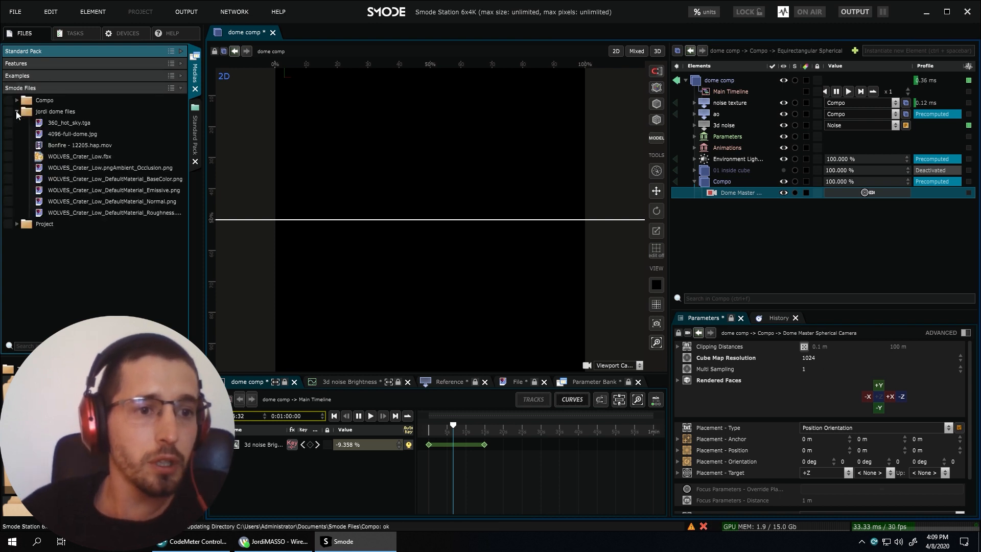
pyautogui.click(57, 146)
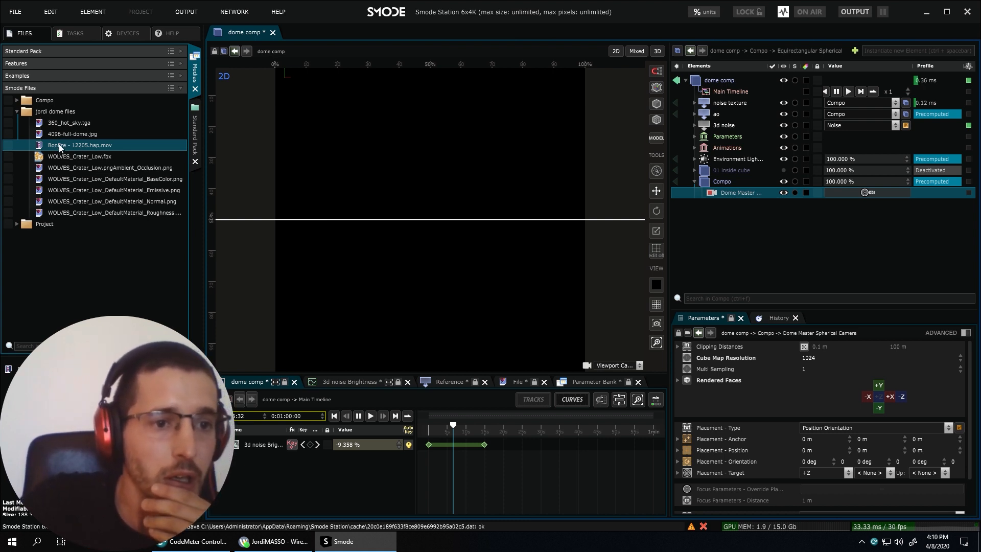
pyautogui.moveTo(59, 144); pyautogui.dragTo(756, 185)
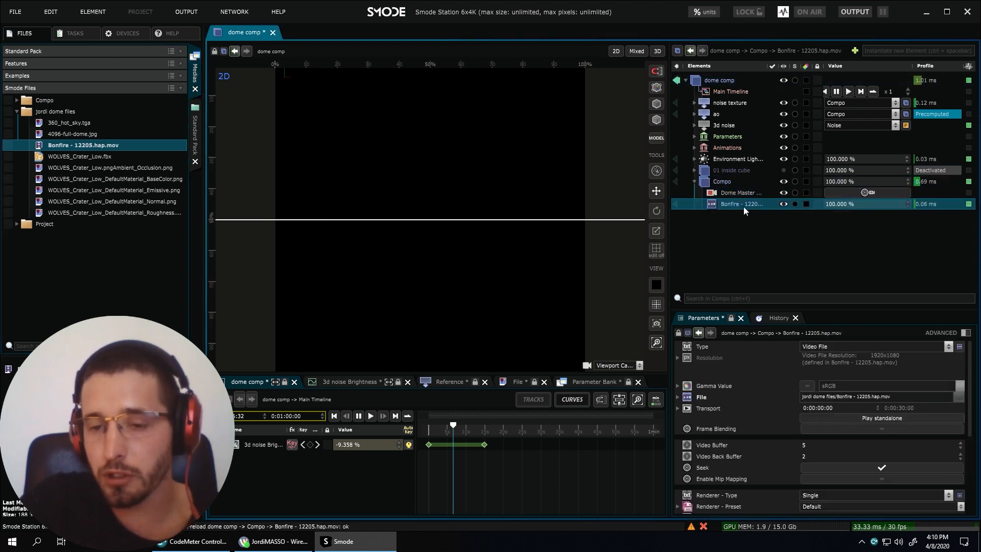
# Isolate the Bonfire video in the viewport, give it standalone playback, and return the view to dome comp.
pyautogui.click(677, 204)
pyautogui.click(828, 419)
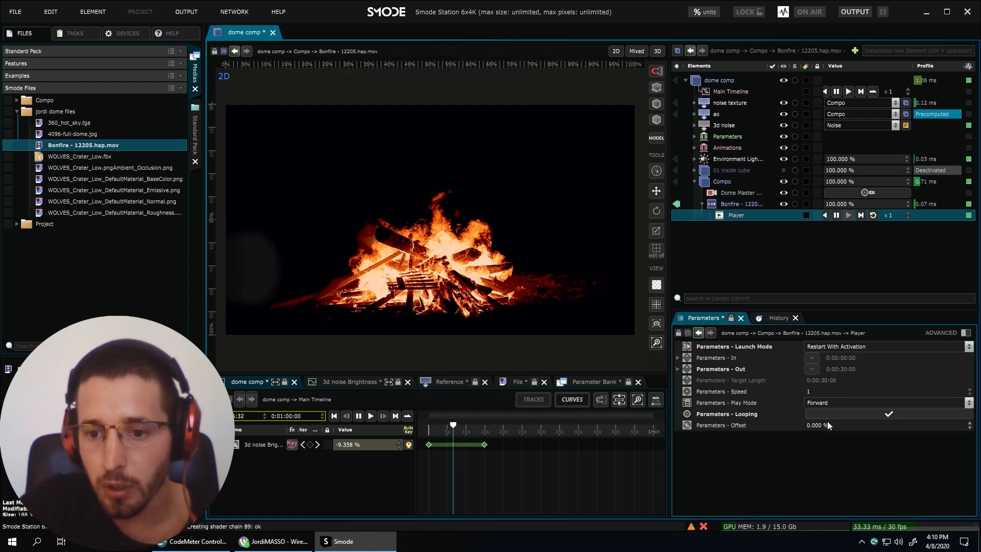
pyautogui.click(676, 204)
pyautogui.click(736, 203)
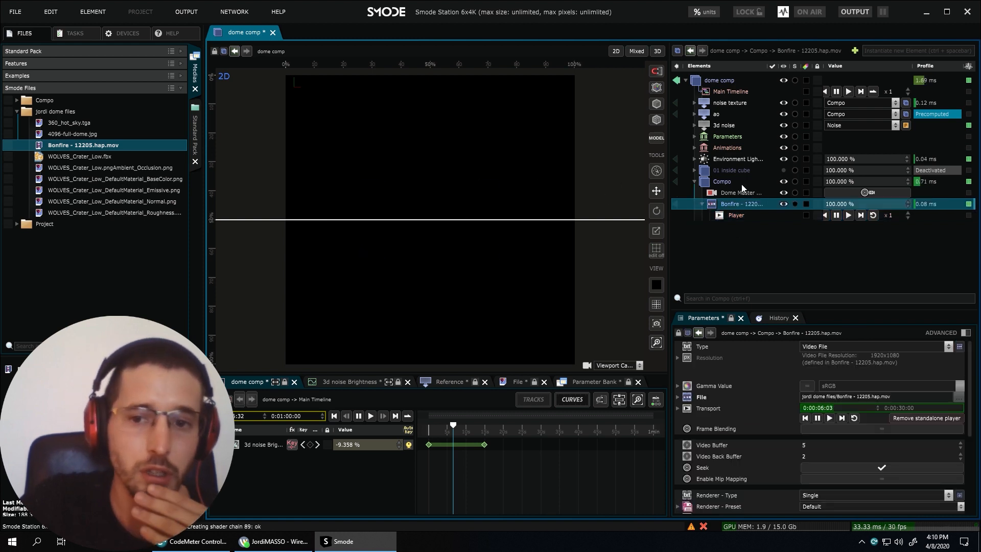
# Collapse the Bonfire video layer in the new Compo and deactivate it.
pyautogui.click(736, 197)
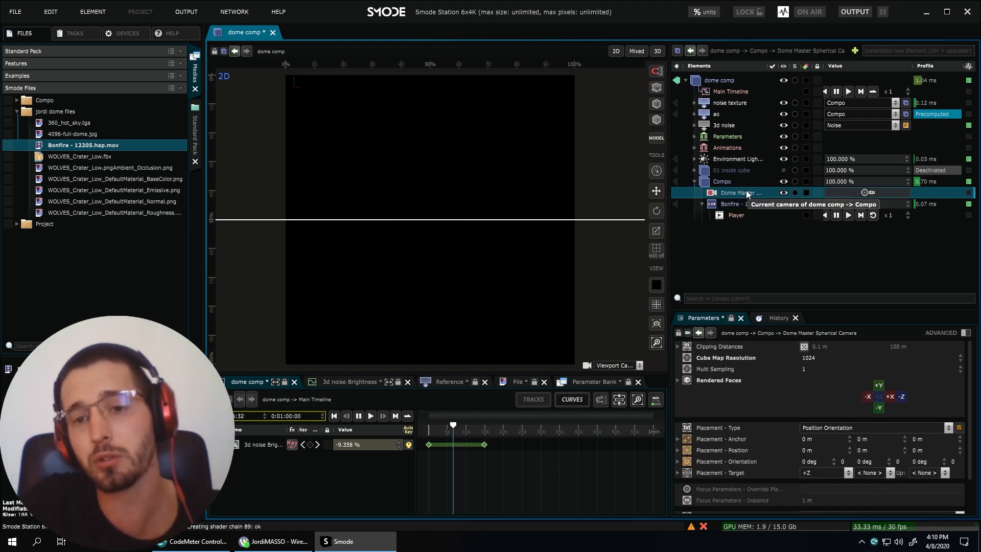
pyautogui.click(707, 204)
pyautogui.click(702, 204)
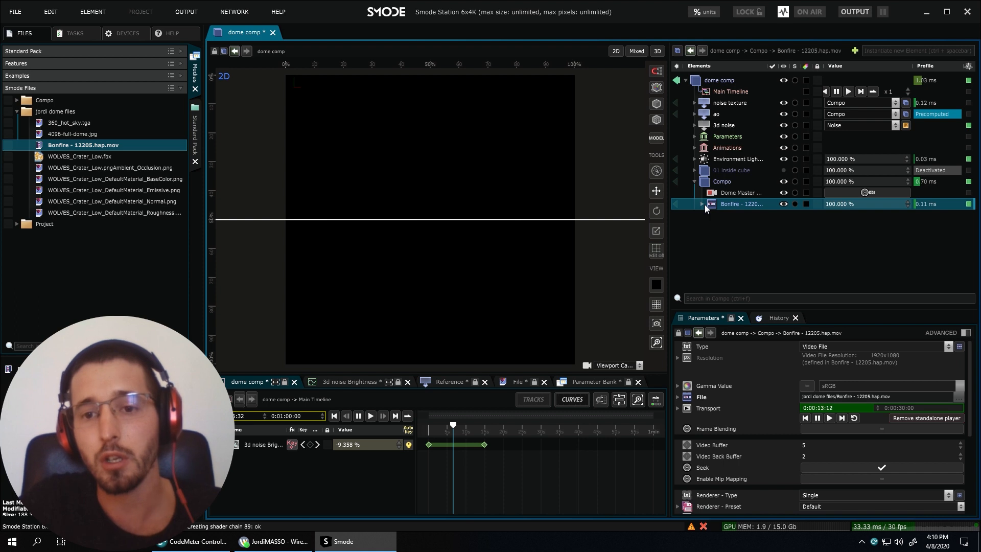
pyautogui.click(785, 205)
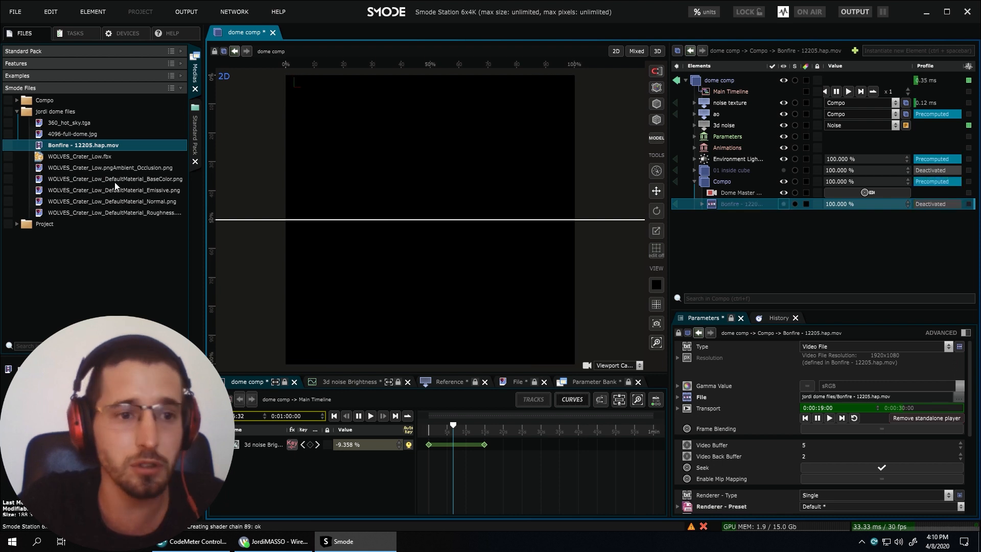
# Add a 3D Plane layer to the new Compo.
pyautogui.click(74, 136)
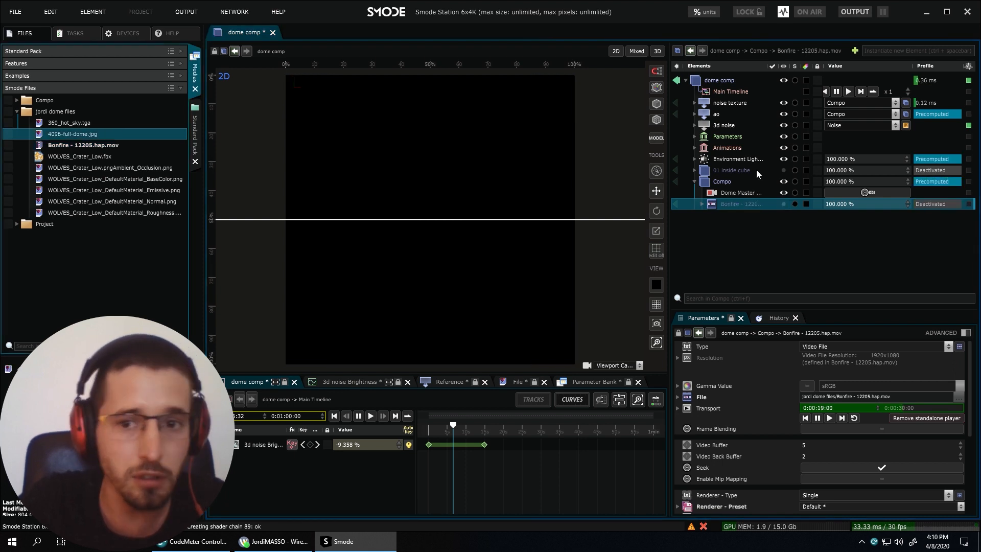
pyautogui.click(728, 180)
pyautogui.rightClick(727, 181)
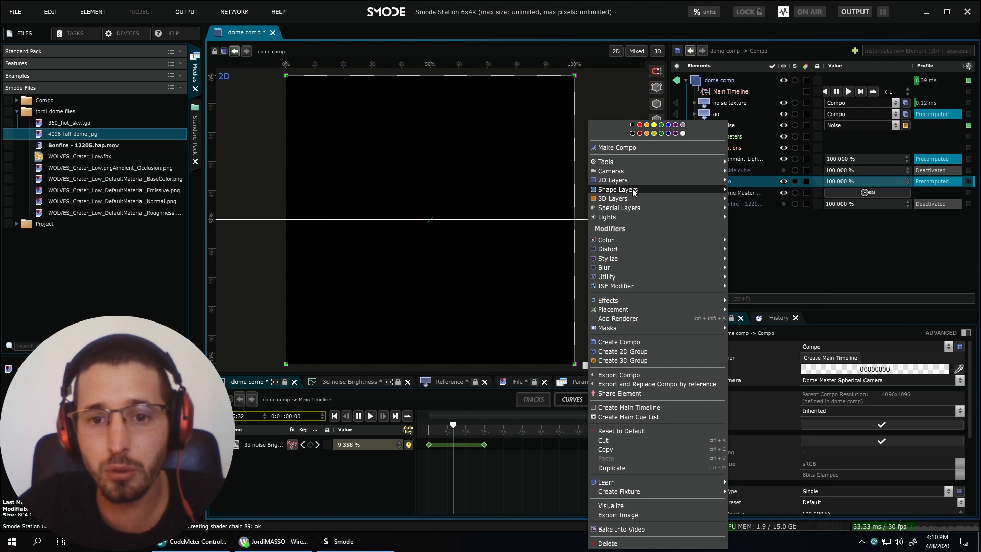
pyautogui.moveTo(703, 199)
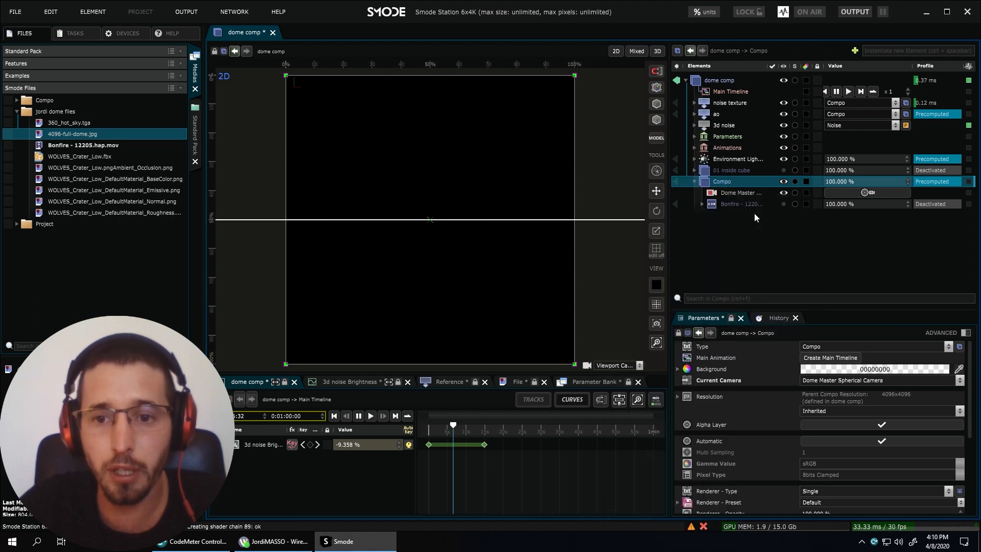
pyautogui.click(754, 213)
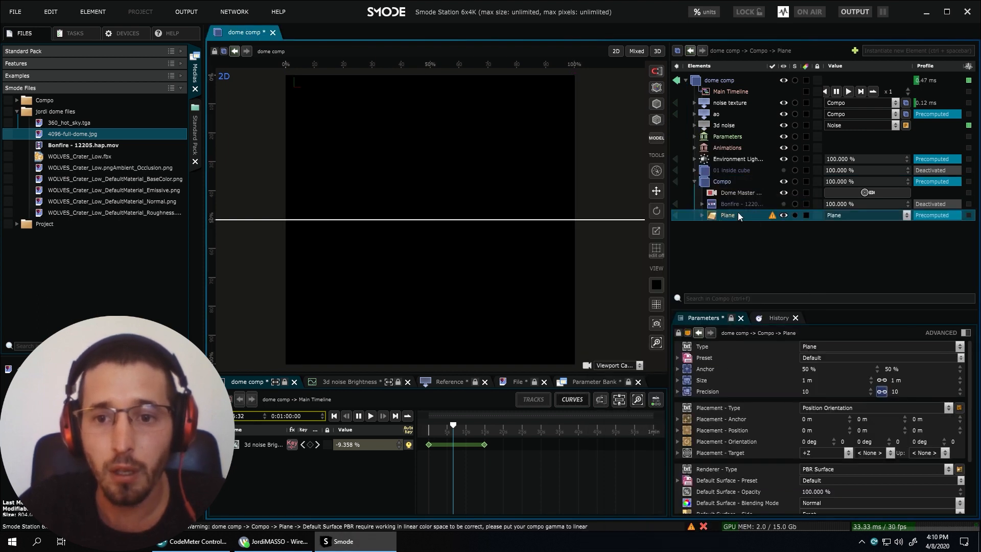
# Set the new Compo's Dome Master camera orientation to 90 degrees on the X axis.
pyautogui.click(731, 192)
pyautogui.click(805, 462)
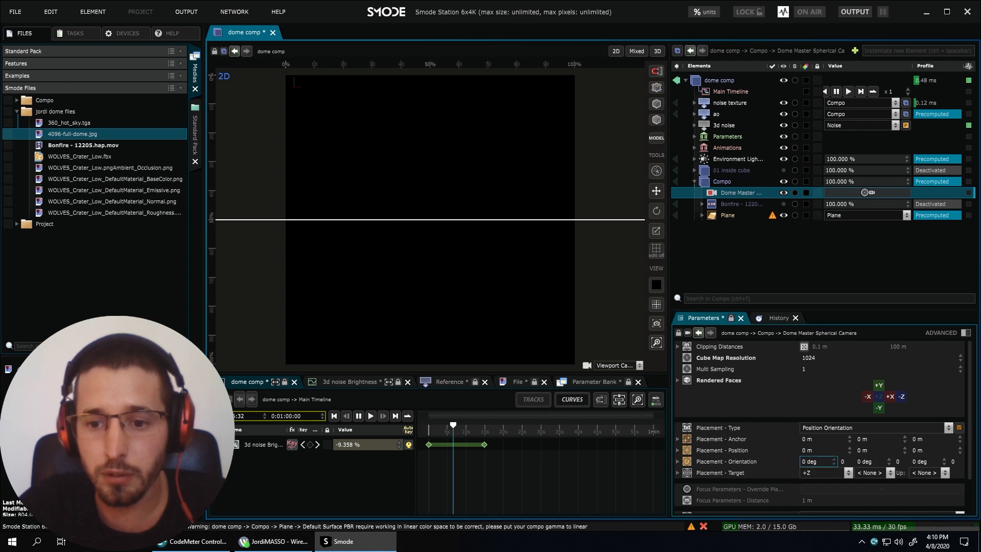
pyautogui.press('Return')
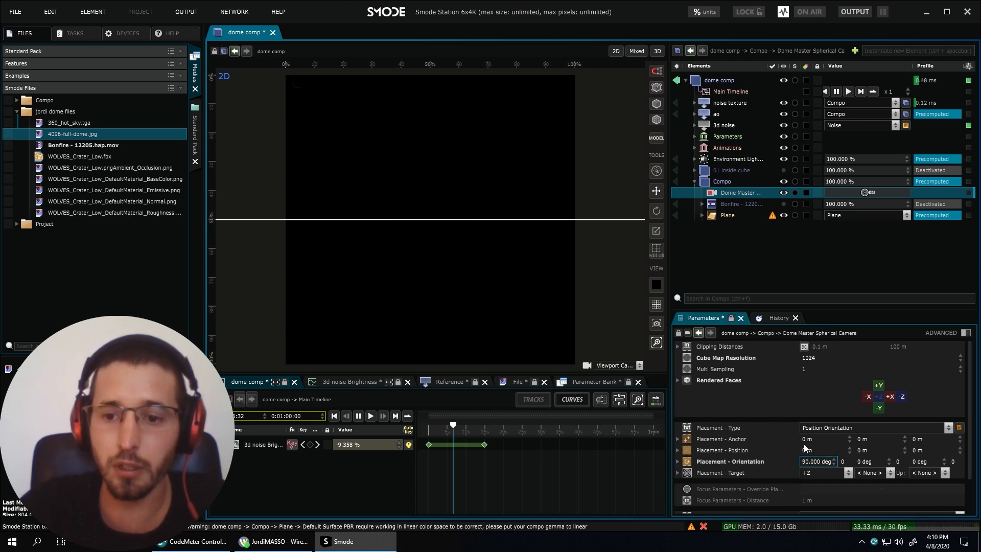
# Offset the Plane's placement position along the Y axis to about 1.11 m.
pyautogui.click(728, 216)
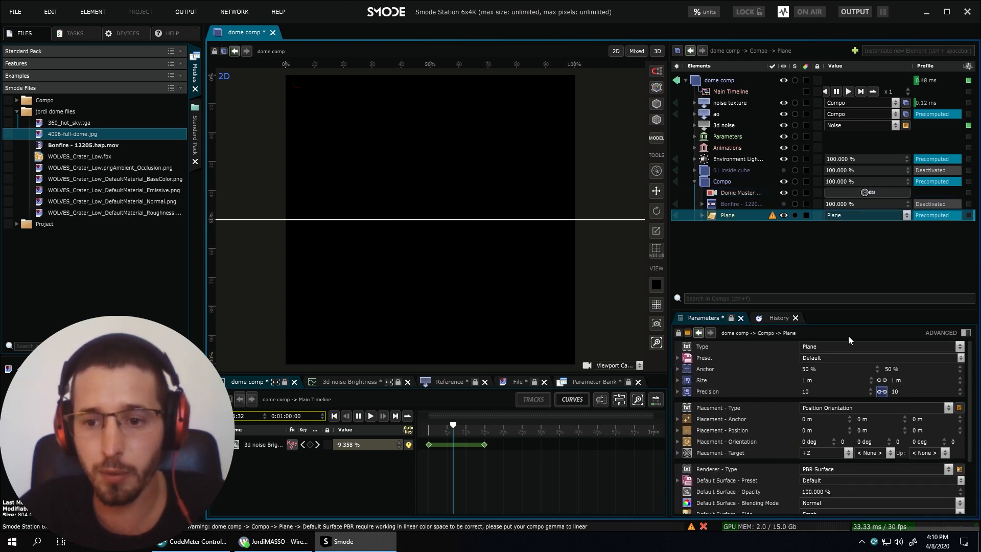
pyautogui.moveTo(863, 430); pyautogui.dragTo(857, 429)
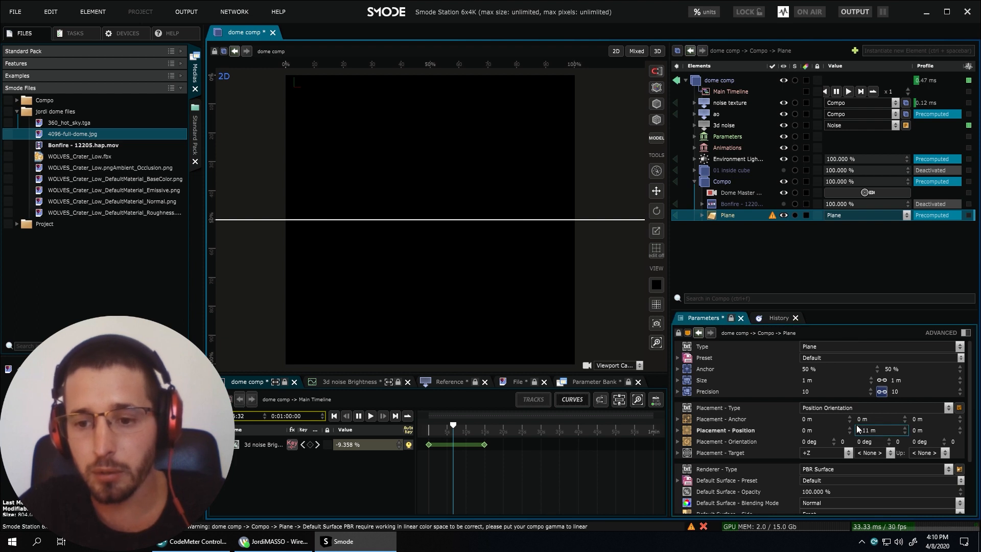
pyautogui.doubleClick(865, 430)
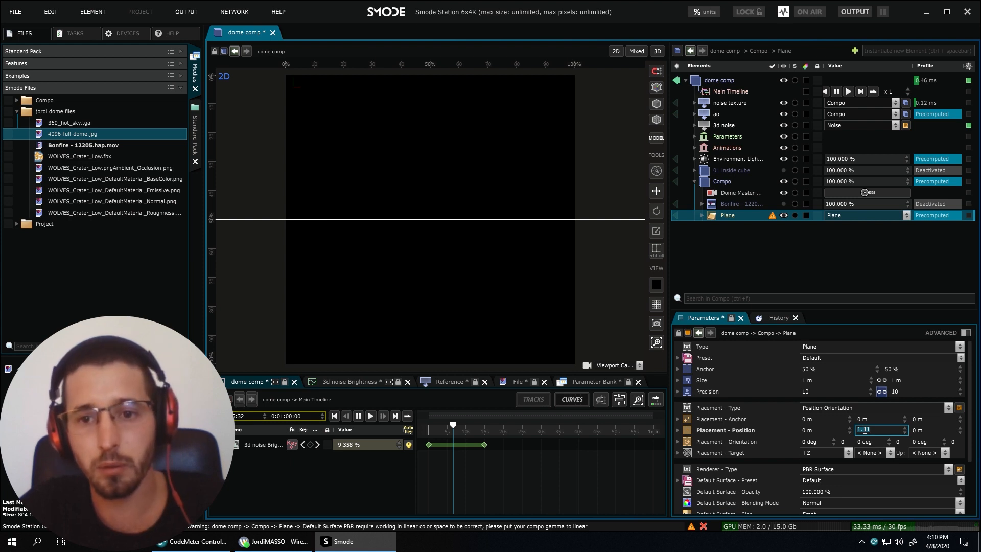
pyautogui.click(768, 255)
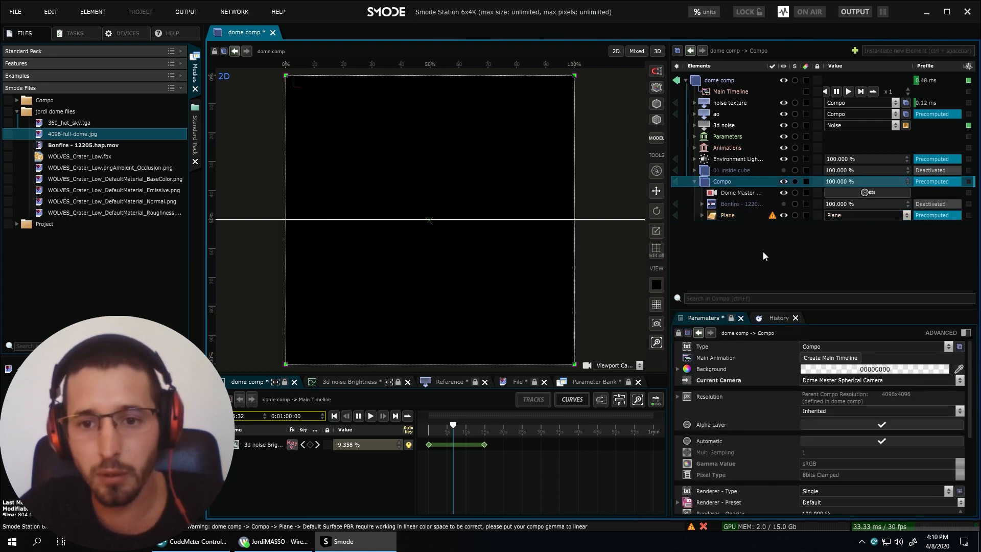
# Set the Plane's placement position along the Y axis to 10 m.
pyautogui.click(728, 216)
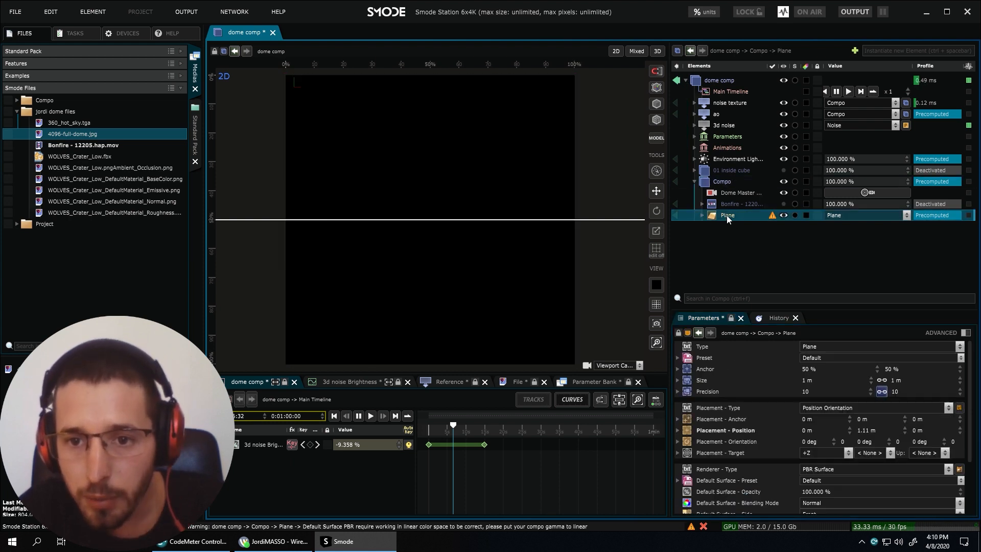
pyautogui.doubleClick(871, 436)
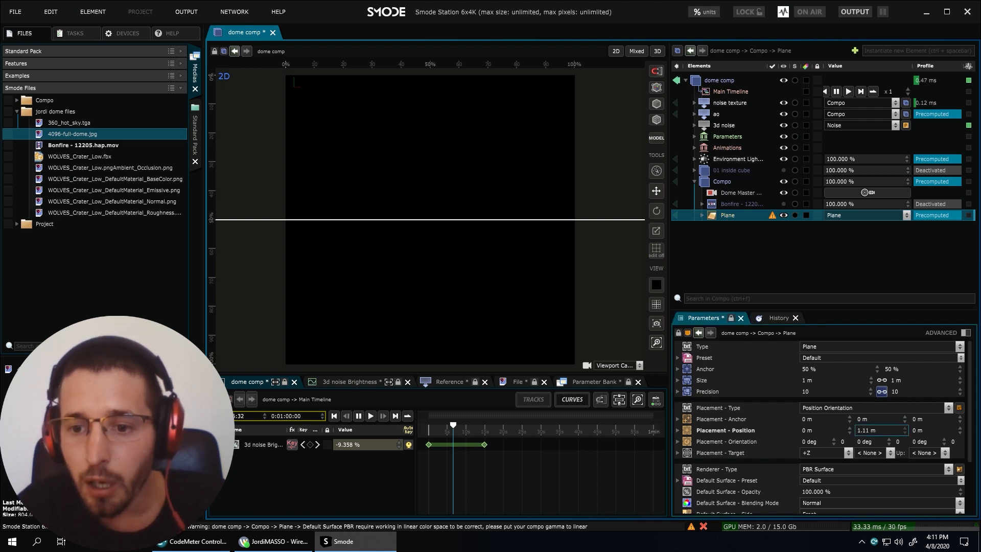
pyautogui.write('10')
pyautogui.press('Return')
# Set the rendered side of the Plane's default PBR surface to Back.
pyautogui.click(701, 215)
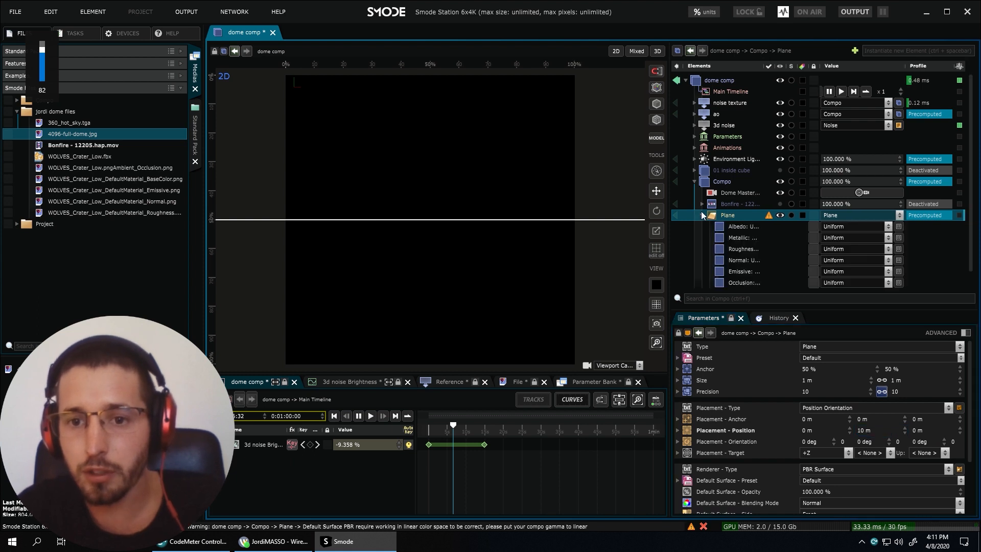
pyautogui.scroll(-2, 820, 463)
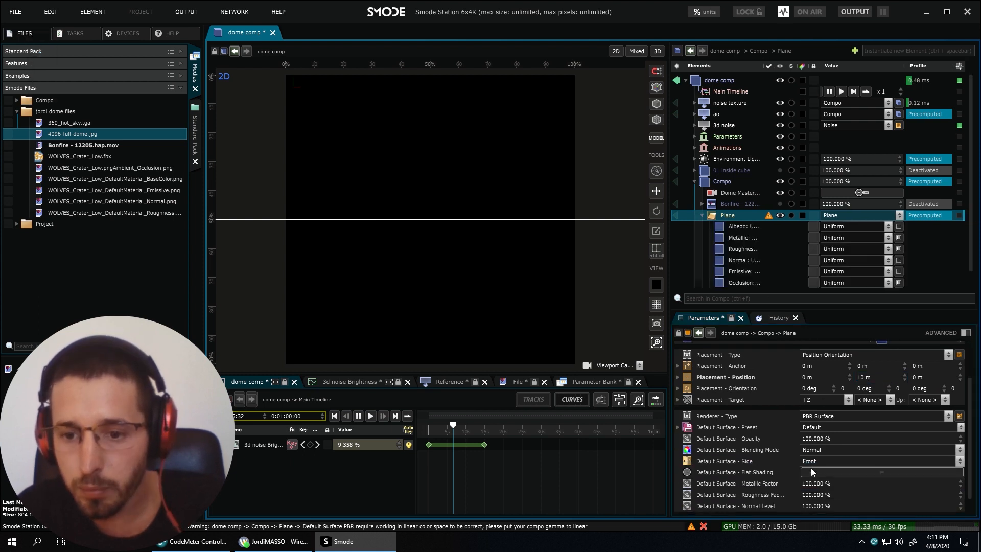
pyautogui.click(811, 461)
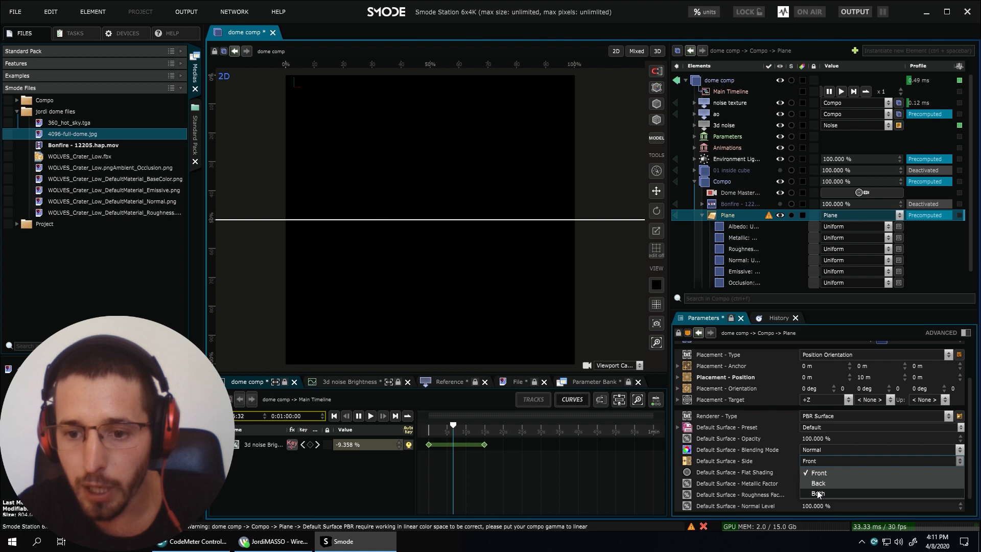
pyautogui.click(820, 485)
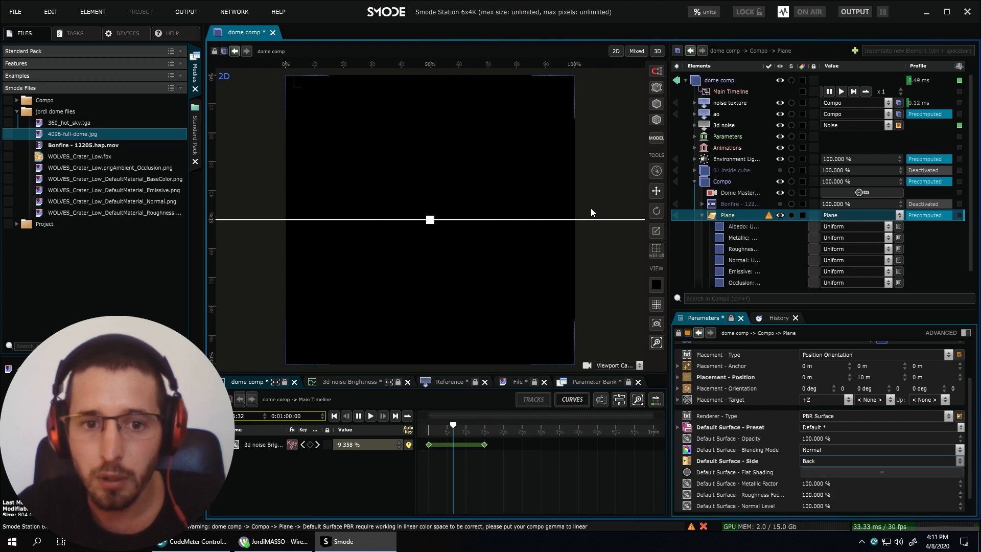
# Set the Plane's placement position along the Y axis to 1 m.
pyautogui.scroll(1, 866, 397)
pyautogui.doubleClick(868, 404)
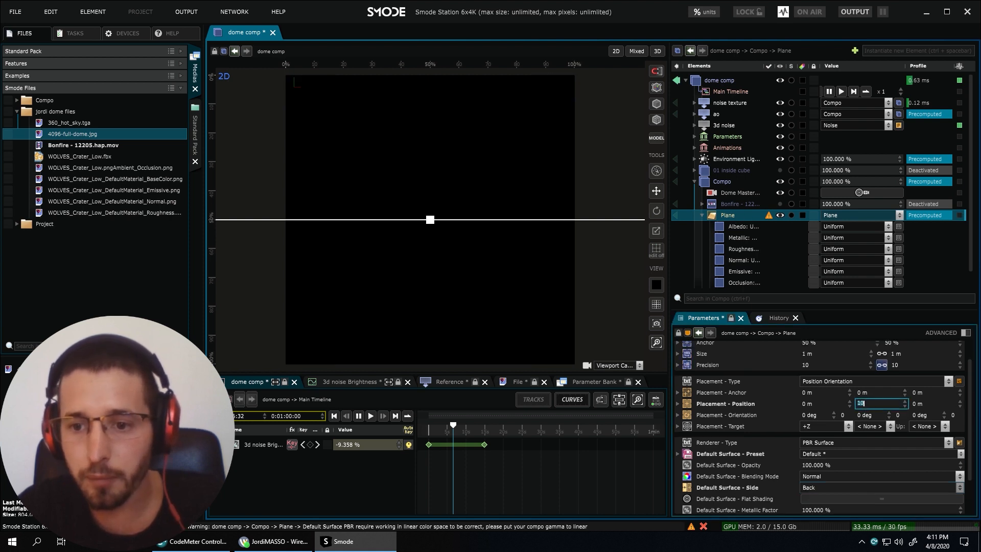
pyautogui.press('BackSpace')
pyautogui.press('Return')
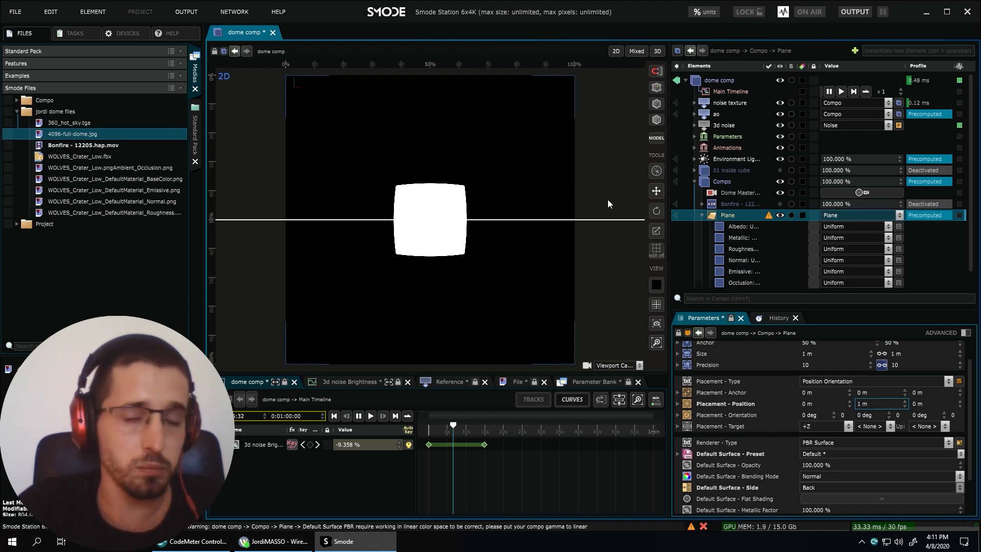
# Add a Surface renderer to the Plane and deactivate its default PBR surface.
pyautogui.rightClick(740, 214)
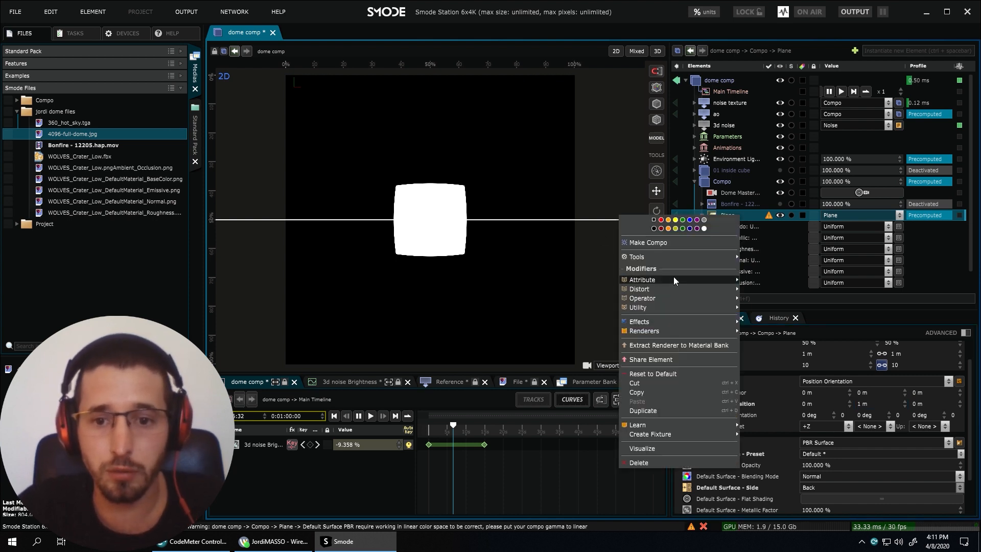
pyautogui.moveTo(659, 332)
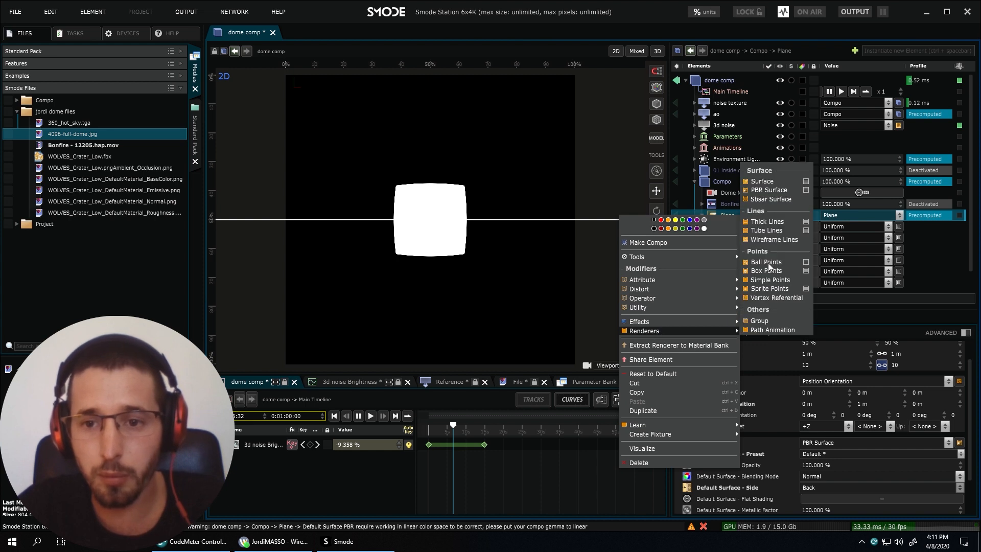
pyautogui.click(769, 181)
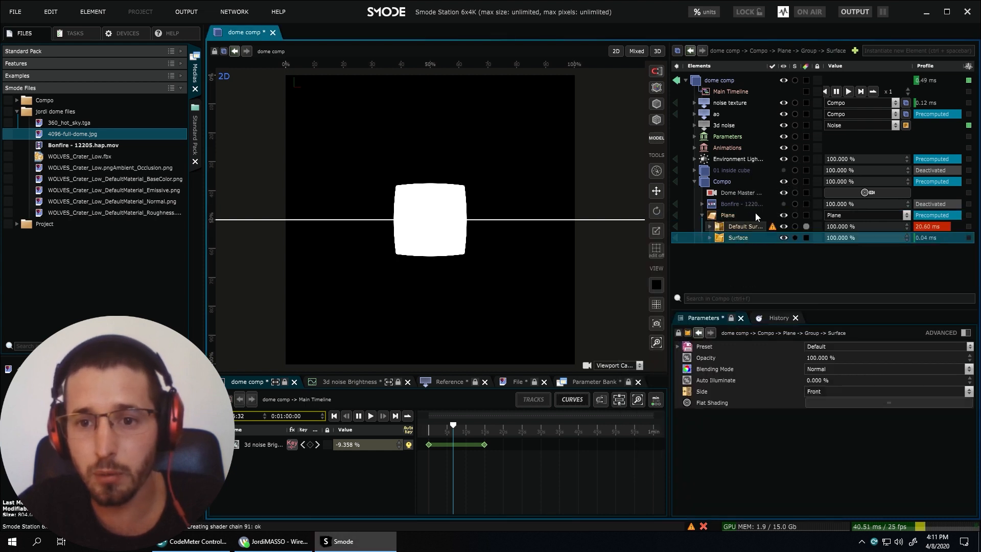
pyautogui.click(785, 226)
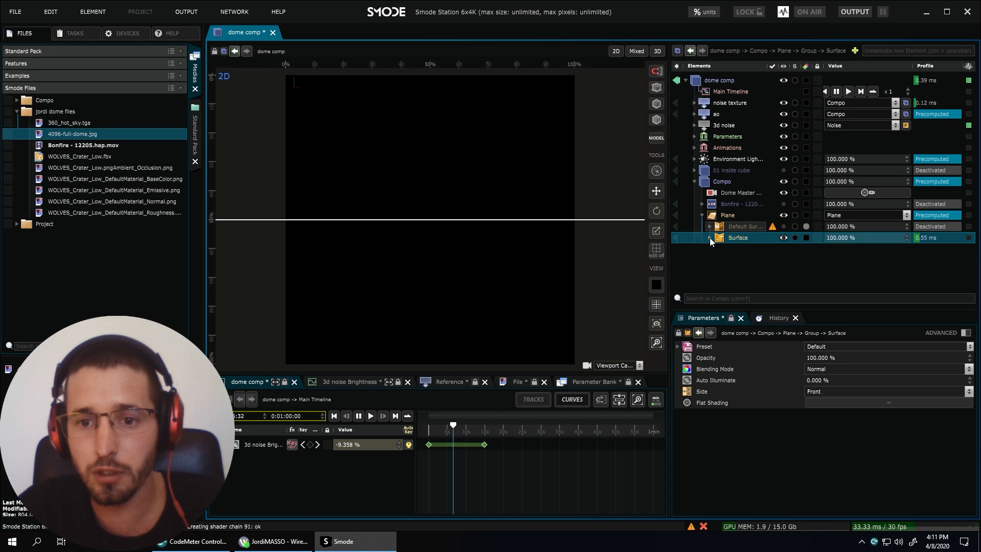
# Assign the Bonfire - 12205.hap.mov file as the Diffuse map of the Plane's new Surface renderer.
pyautogui.click(710, 238)
pyautogui.click(717, 249)
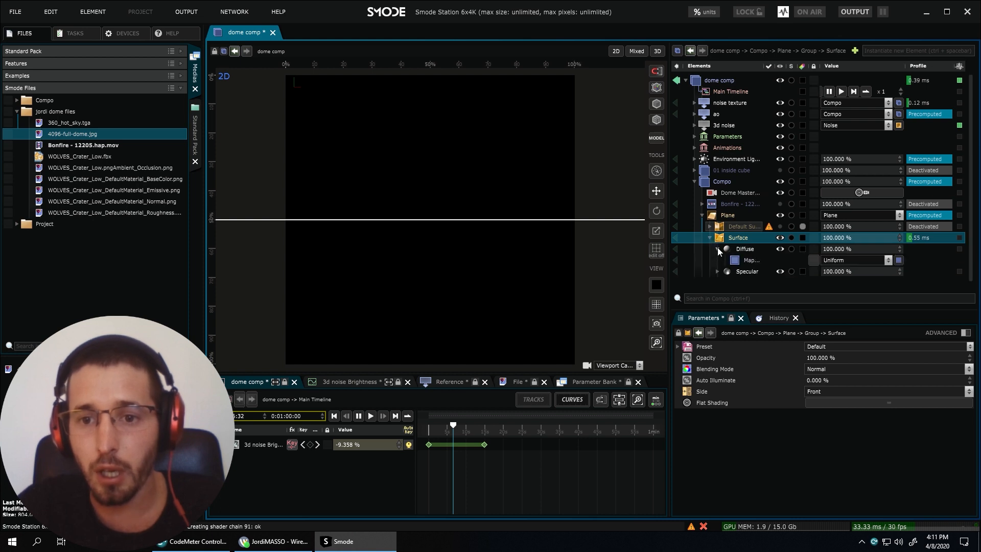
pyautogui.moveTo(77, 145); pyautogui.dragTo(753, 269)
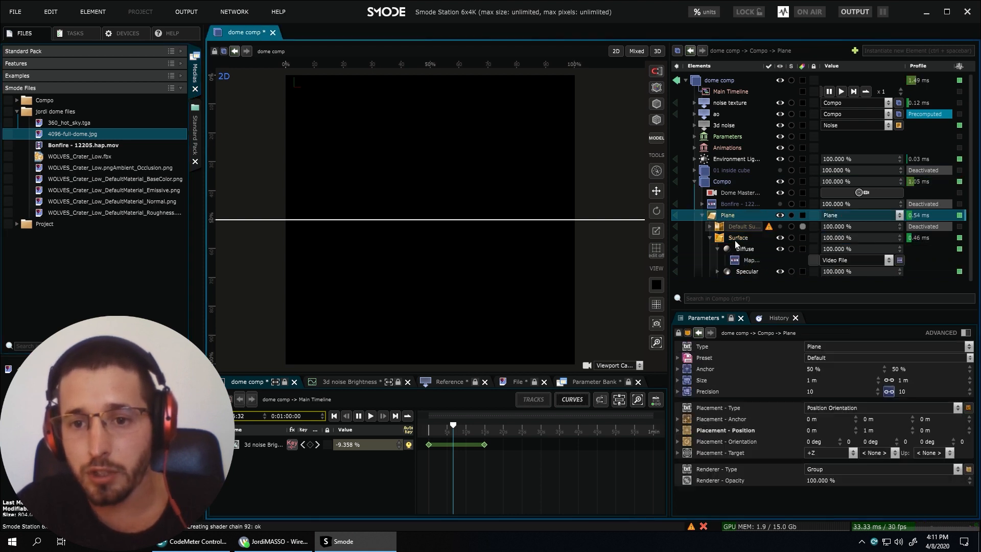
# Set the Surface renderer's Auto Illuminate to 100 % and its side to Back.
pyautogui.doubleClick(824, 379)
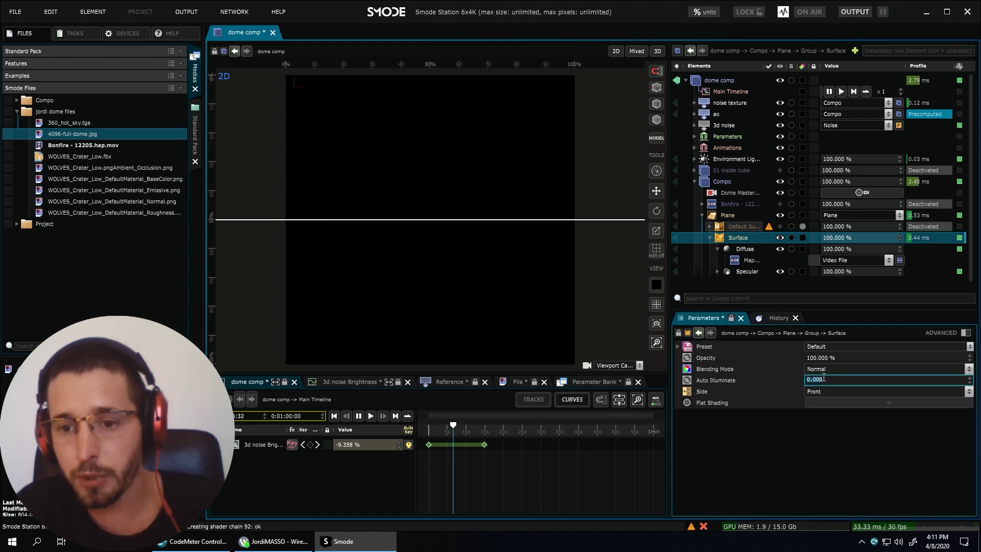
pyautogui.write('10')
pyautogui.press('Return')
pyautogui.doubleClick(824, 380)
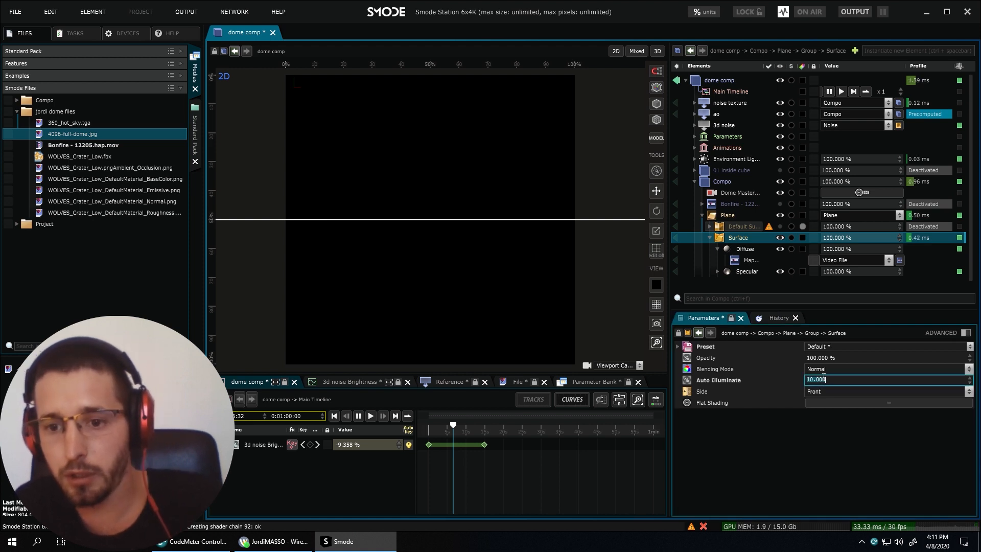
pyautogui.write('100')
pyautogui.press('Return')
pyautogui.click(832, 393)
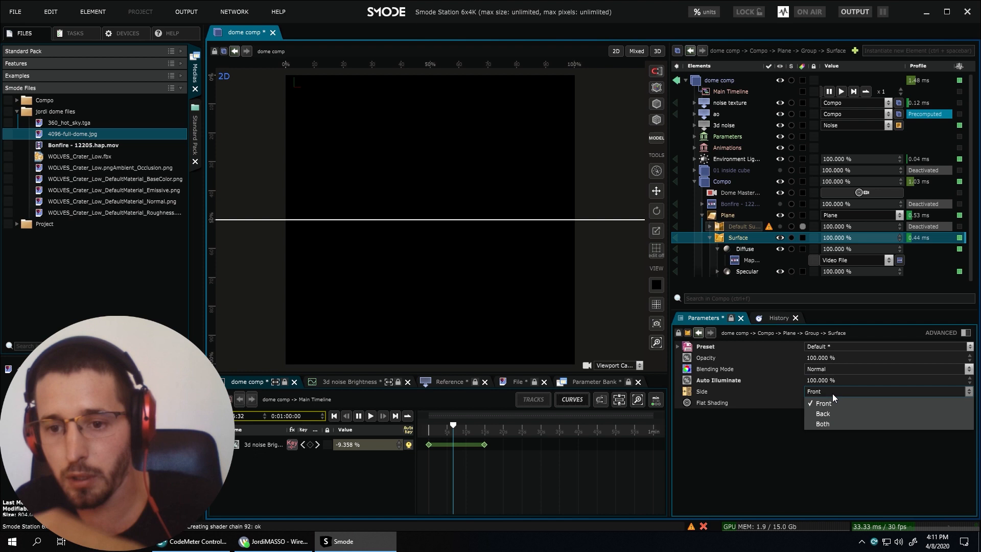
pyautogui.click(831, 413)
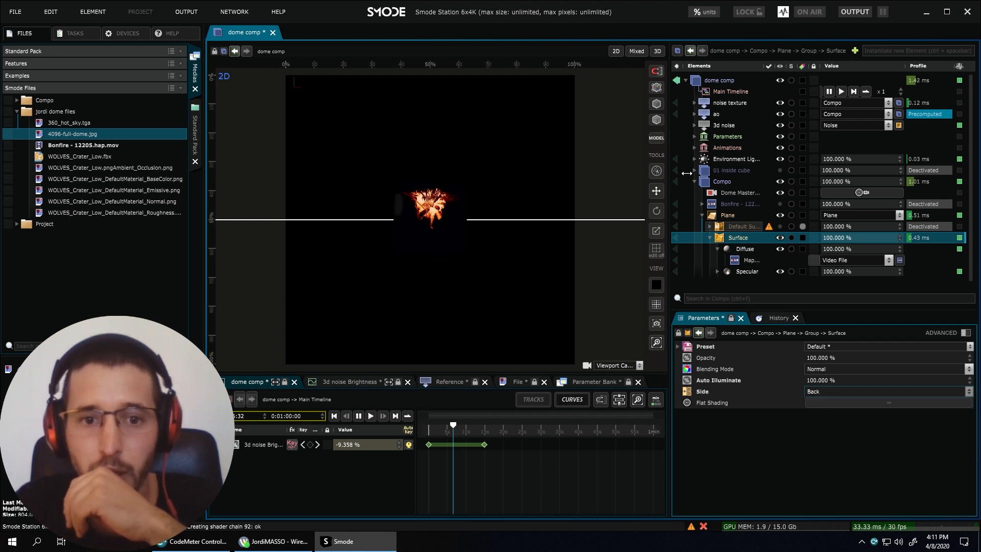
# Make the Bonfire video in the Surface's Diffuse map play standalone.
pyautogui.click(751, 260)
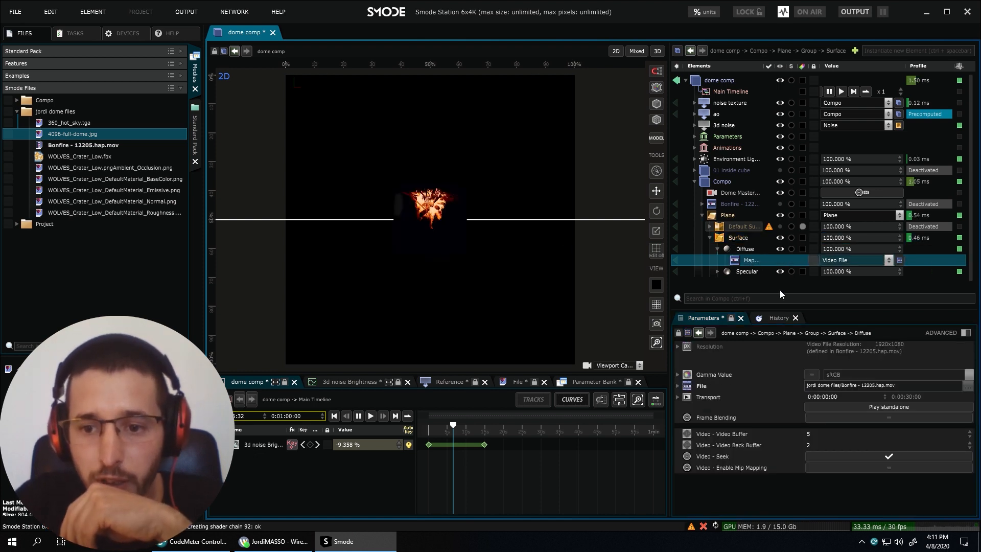
pyautogui.click(838, 406)
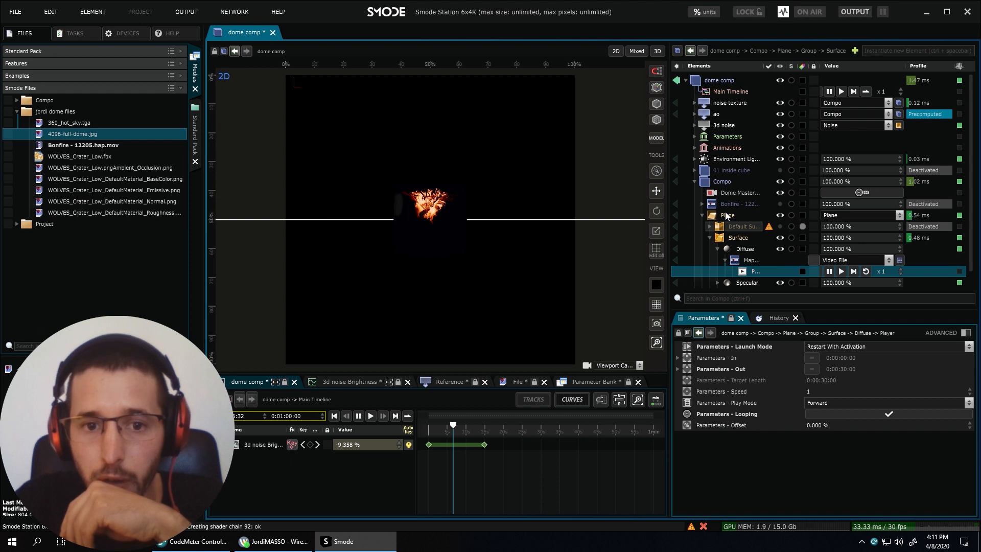
# Set the Plane's placement position along the Y axis to about 0.67 m and collapse the Plane layer.
pyautogui.click(728, 216)
pyautogui.click(874, 430)
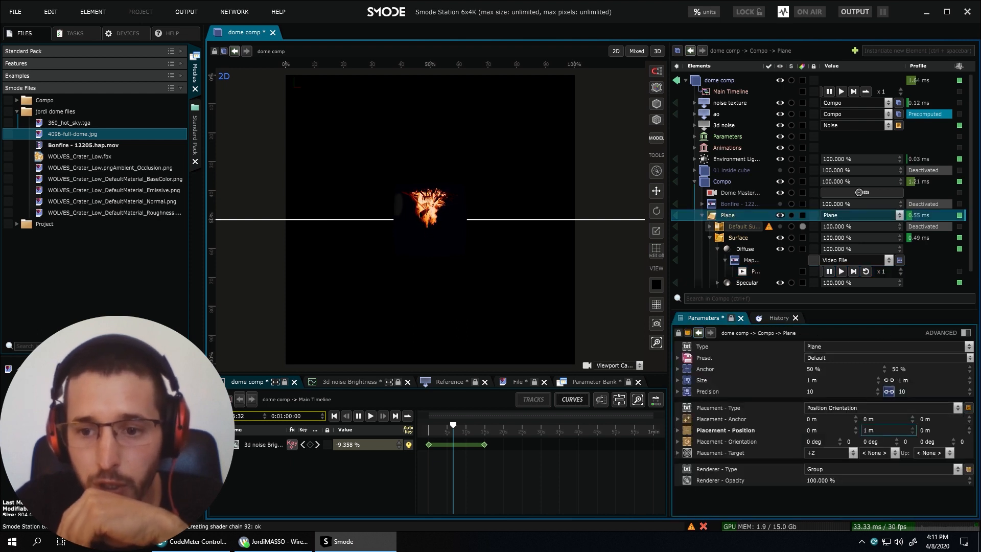
pyautogui.moveTo(874, 430)
pyautogui.mouseDown()
pyautogui.moveTo(874, 447)
pyautogui.moveTo(874, 412)
pyautogui.moveTo(876, 435)
pyautogui.mouseUp()
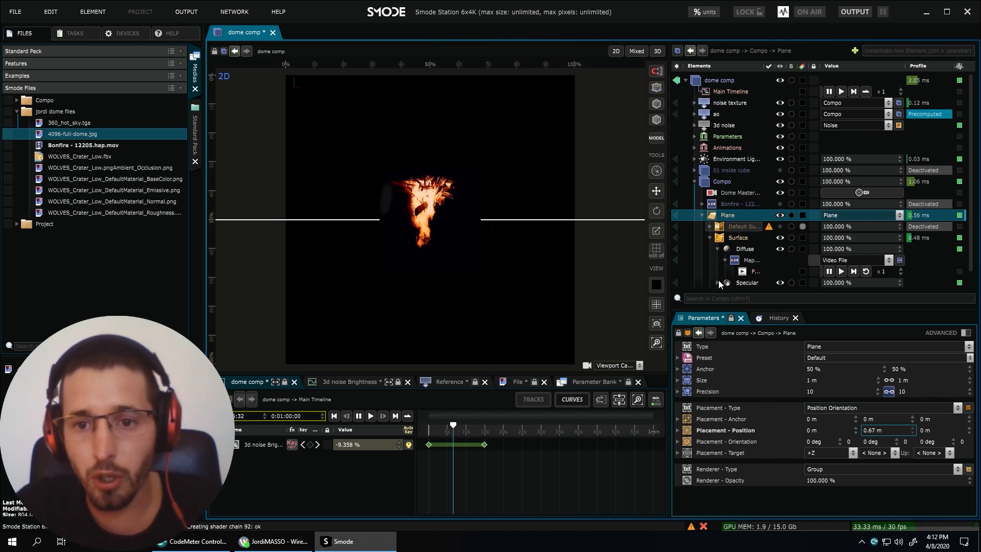
pyautogui.click(727, 238)
pyautogui.click(709, 238)
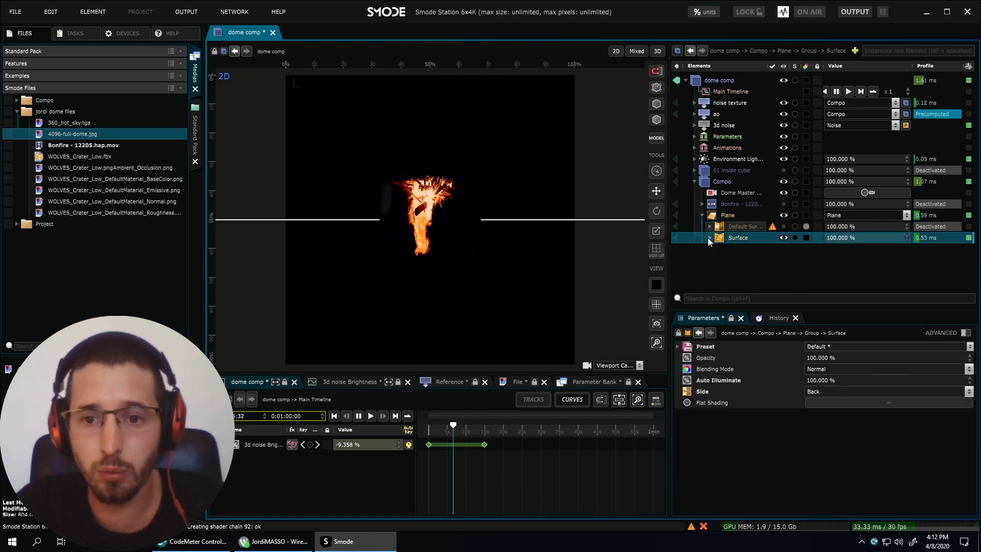
pyautogui.click(702, 214)
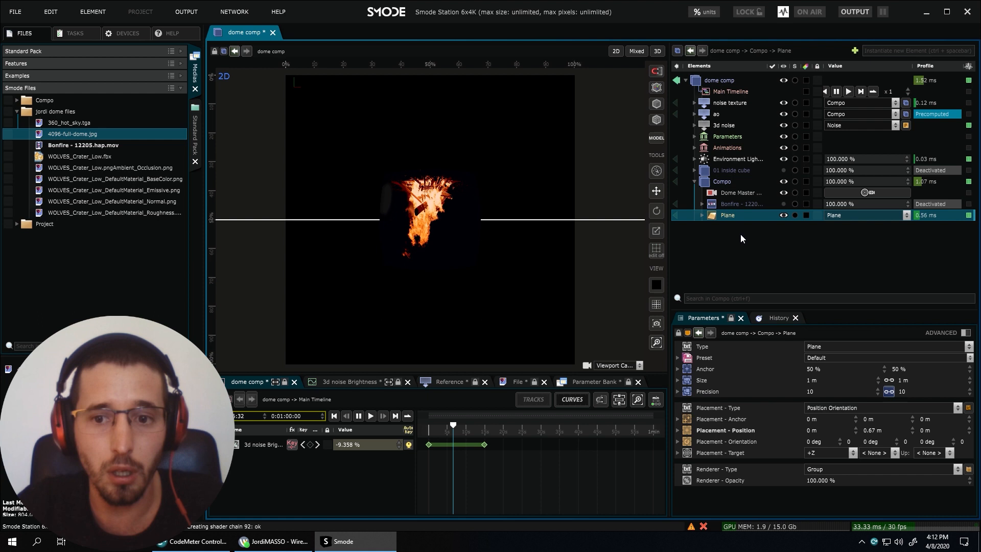
# Add a 3D Random Points layer to the new Compo.
pyautogui.click(717, 180)
pyautogui.rightClick(717, 179)
pyautogui.moveTo(711, 183)
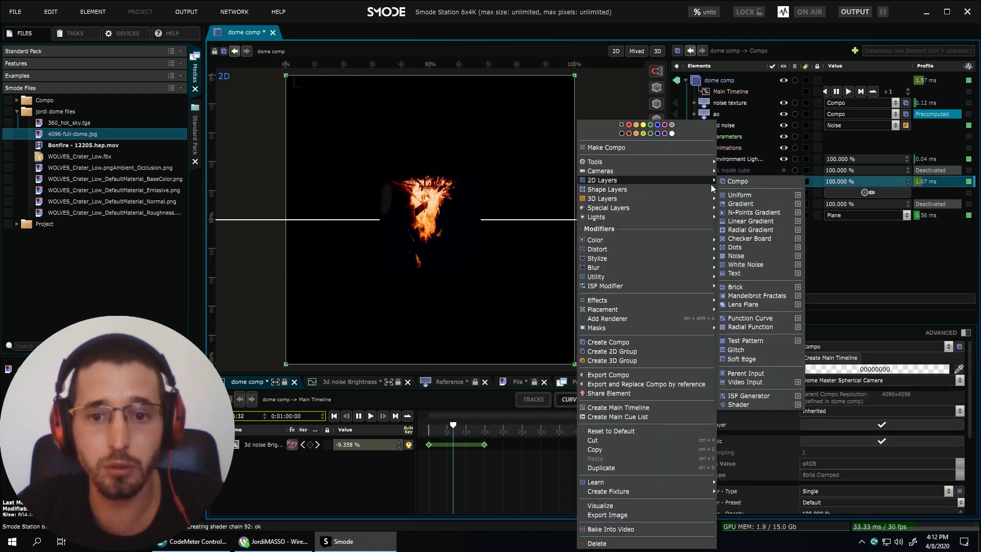
pyautogui.moveTo(614, 201)
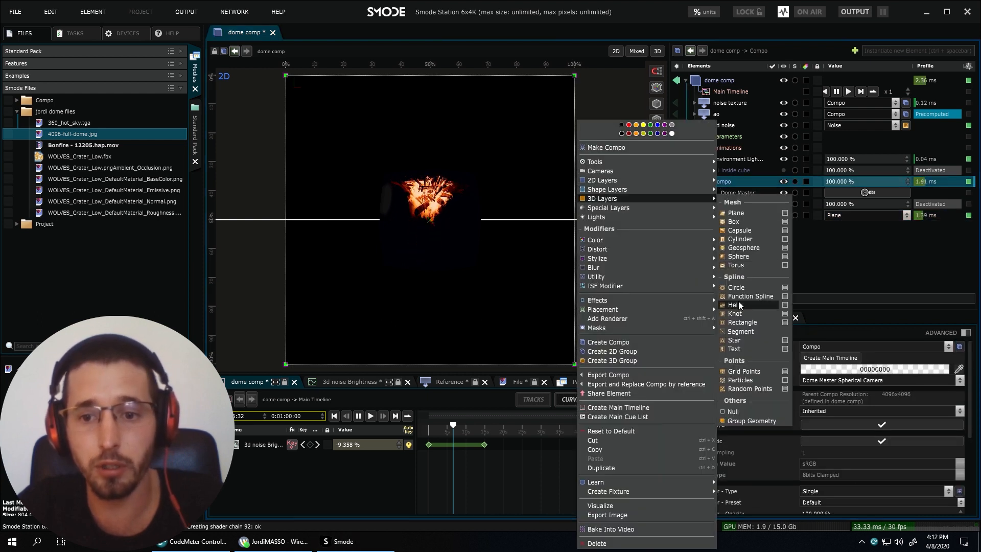
pyautogui.click(743, 392)
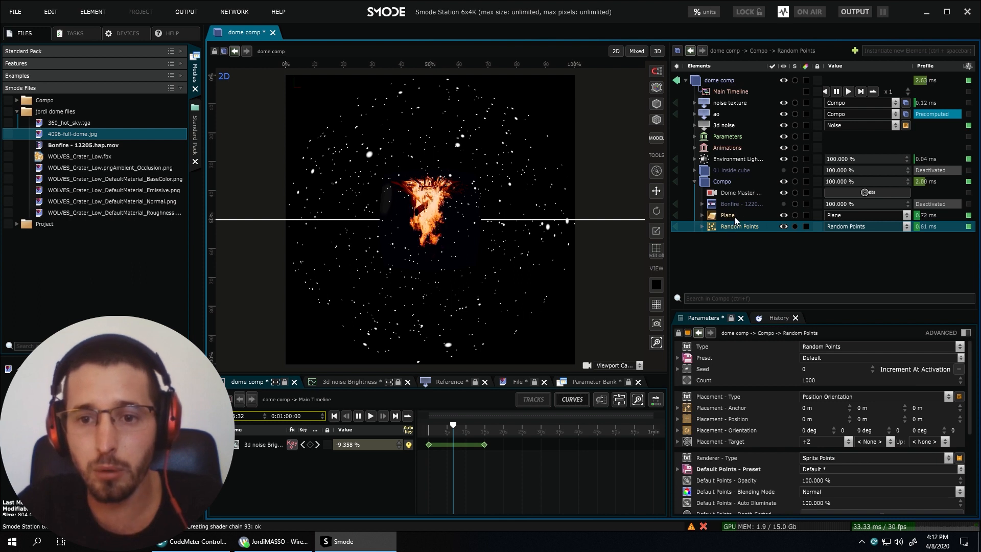
# Move the Compo's Bonfire video layer into Random Points as a sprite texture and deactivate the Dot White texture.
pyautogui.click(703, 227)
pyautogui.rightClick(739, 230)
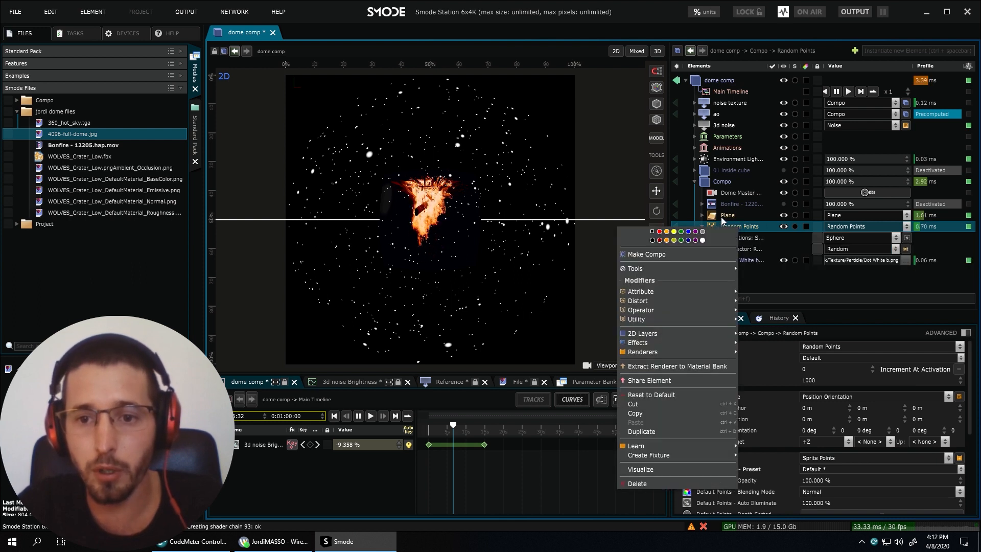
pyautogui.click(728, 204)
pyautogui.moveTo(728, 203); pyautogui.dragTo(739, 230)
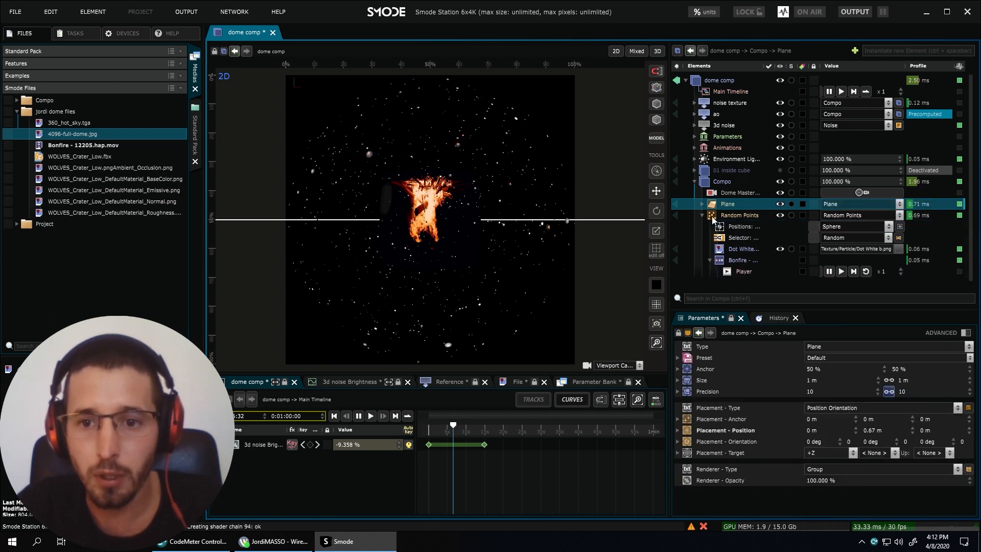
pyautogui.click(780, 249)
pyautogui.click(742, 261)
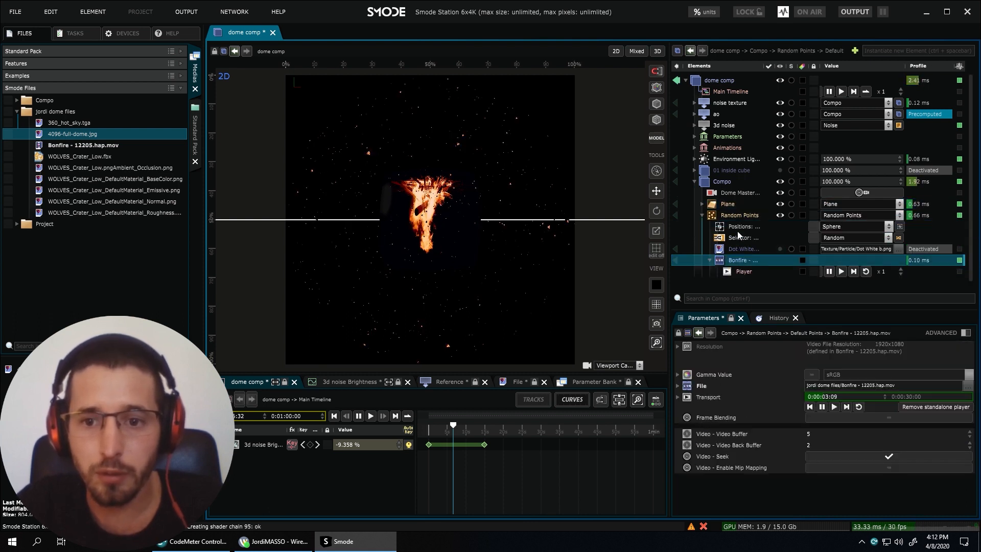
# Increase the Random Points sprites' object space size to about 1.38 m.
pyautogui.click(741, 216)
pyautogui.scroll(-3, 793, 460)
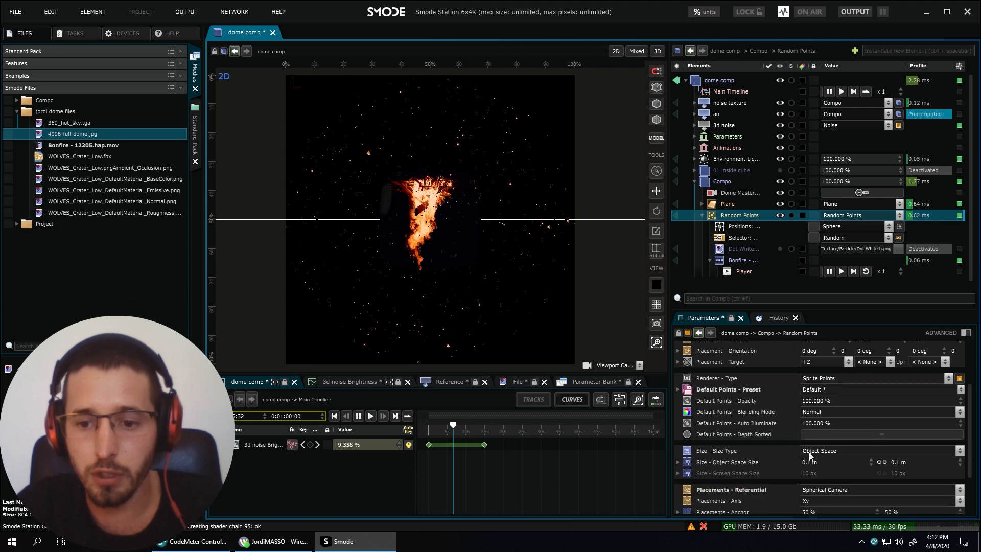
pyautogui.moveTo(835, 461); pyautogui.dragTo(835, 415)
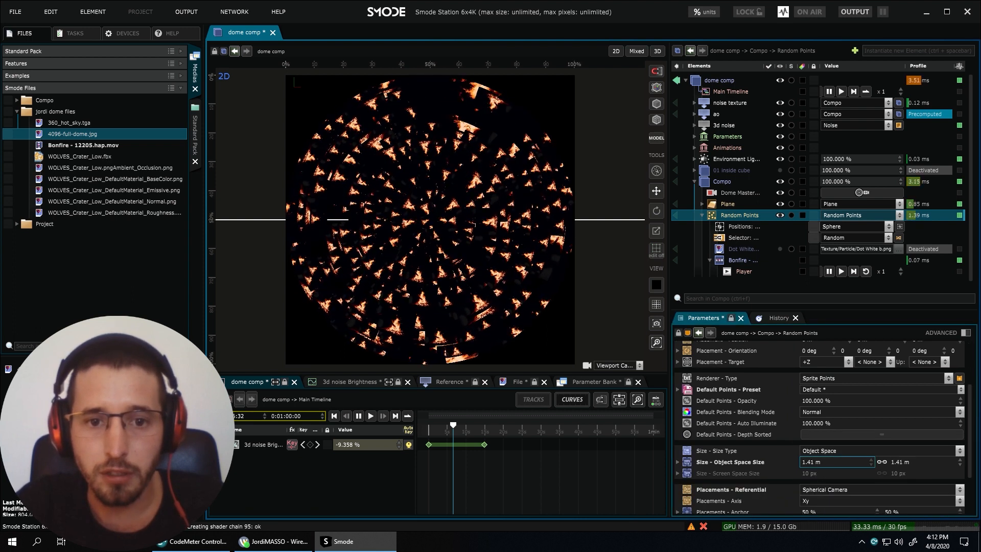
pyautogui.scroll(2, 387, 236)
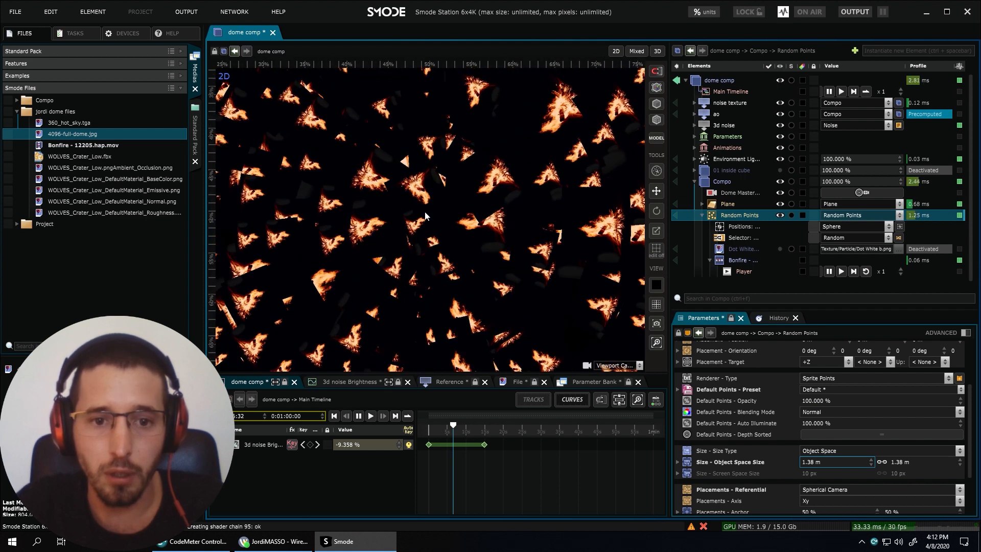
pyautogui.scroll(-1, 427, 210)
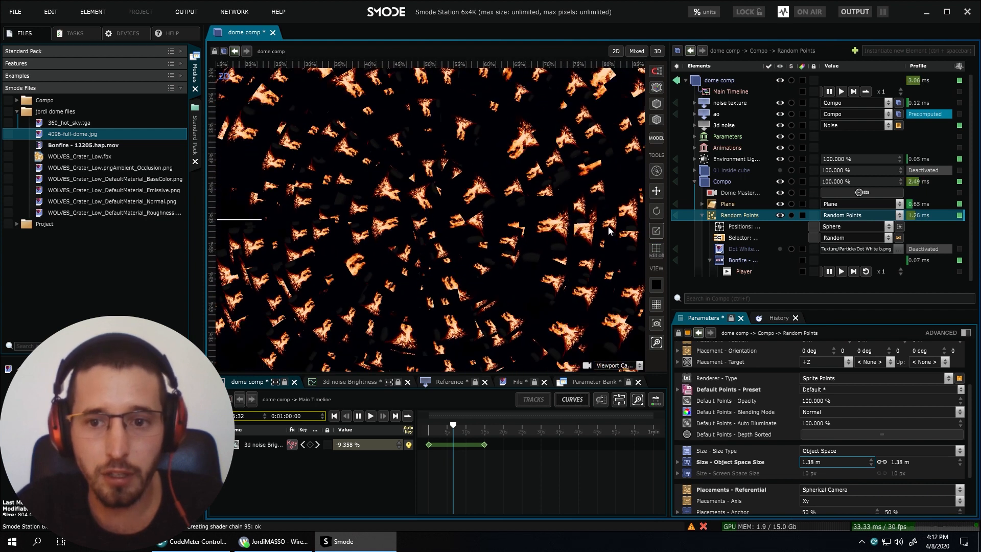
pyautogui.click(740, 216)
pyautogui.scroll(-1, 808, 429)
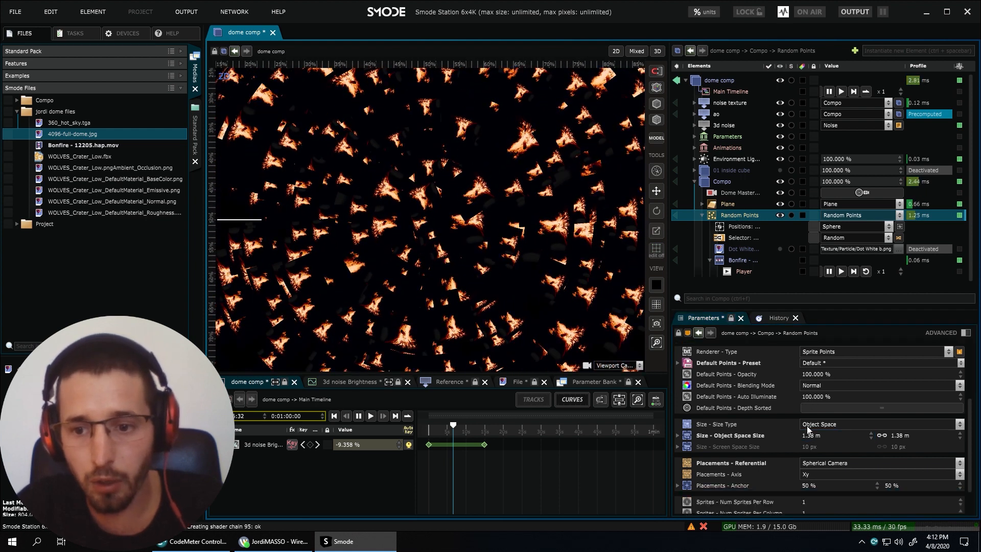
# Set the sphere radius of the Random Points' positions to 4 m.
pyautogui.scroll(2, 782, 398)
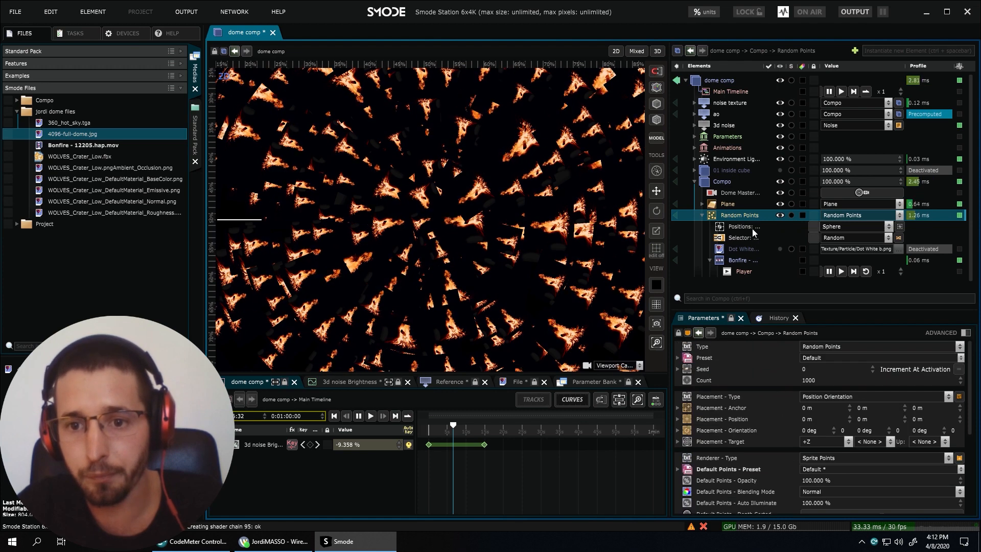
pyautogui.click(752, 228)
pyautogui.moveTo(817, 377)
pyautogui.mouseDown()
pyautogui.moveTo(765, 377)
pyautogui.moveTo(781, 377)
pyautogui.mouseUp()
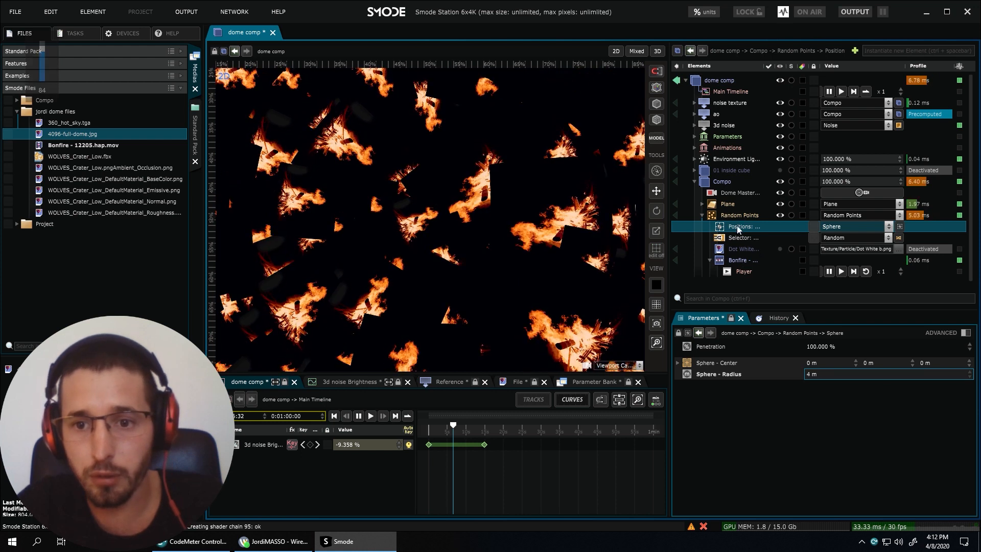
# Try Linear Dodge (Add) blending on the Random Points sprites, and set their blending mode to Screen.
pyautogui.click(741, 217)
pyautogui.scroll(-3, 819, 415)
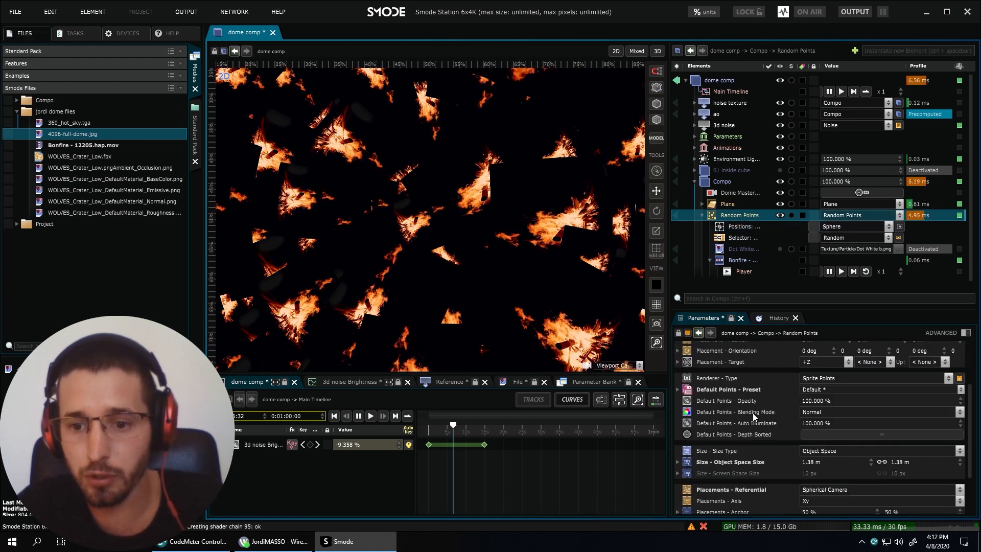
pyautogui.click(818, 413)
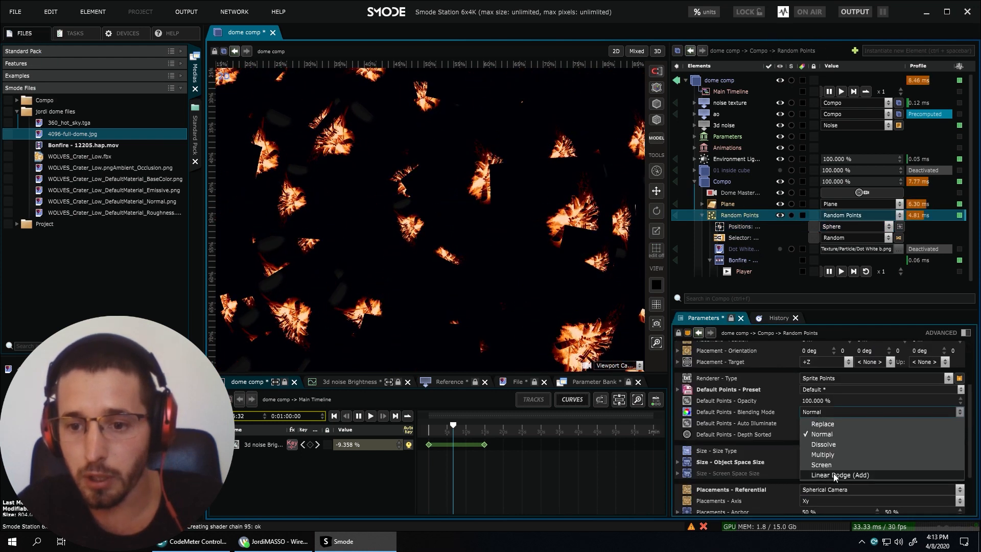
pyautogui.click(833, 474)
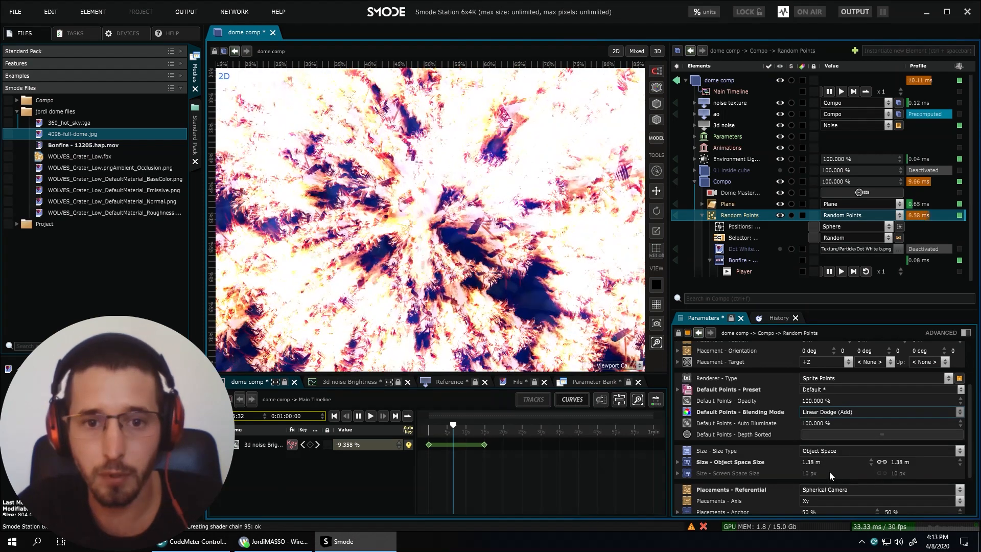
pyautogui.scroll(-2, 504, 275)
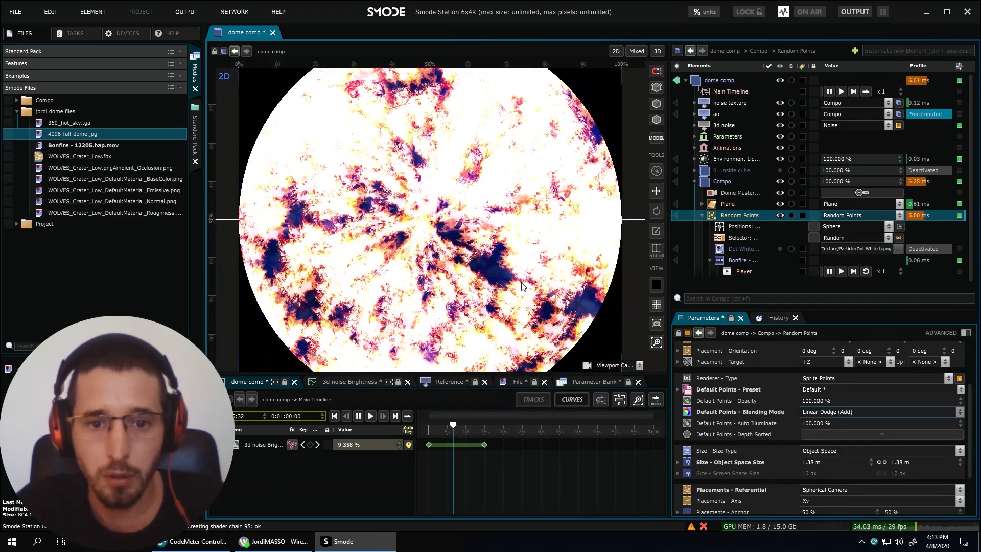
pyautogui.click(830, 412)
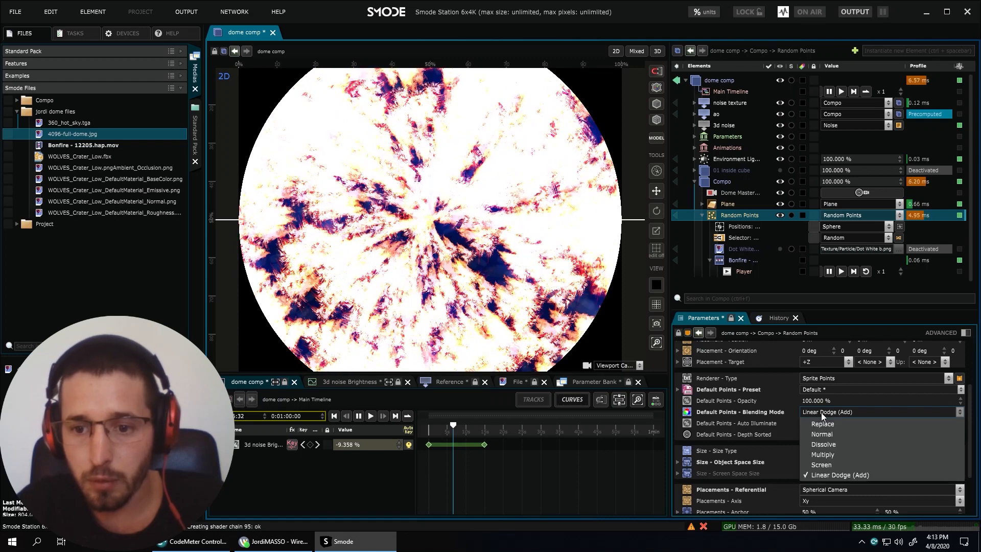
pyautogui.click(822, 464)
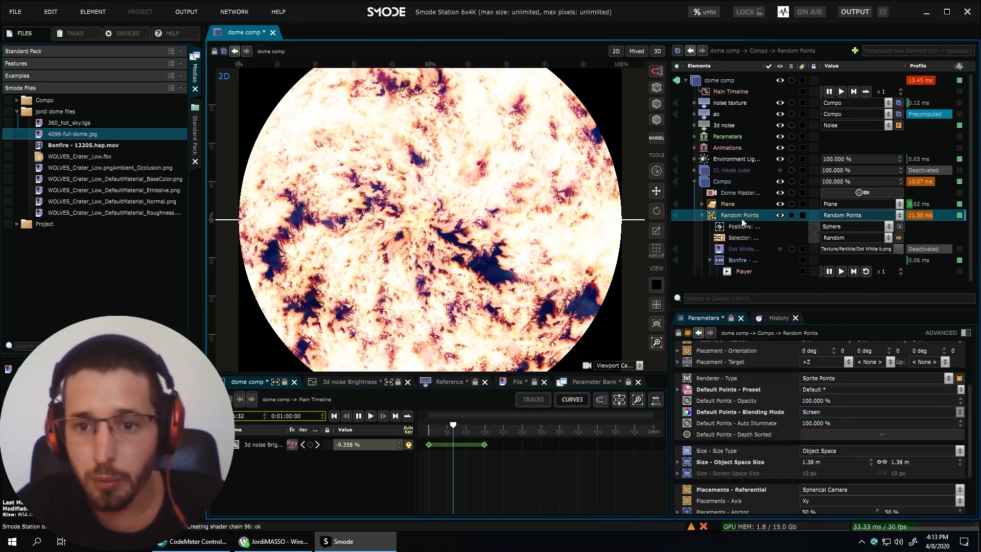
# Set the Random Points count to 150.
pyautogui.scroll(3, 781, 408)
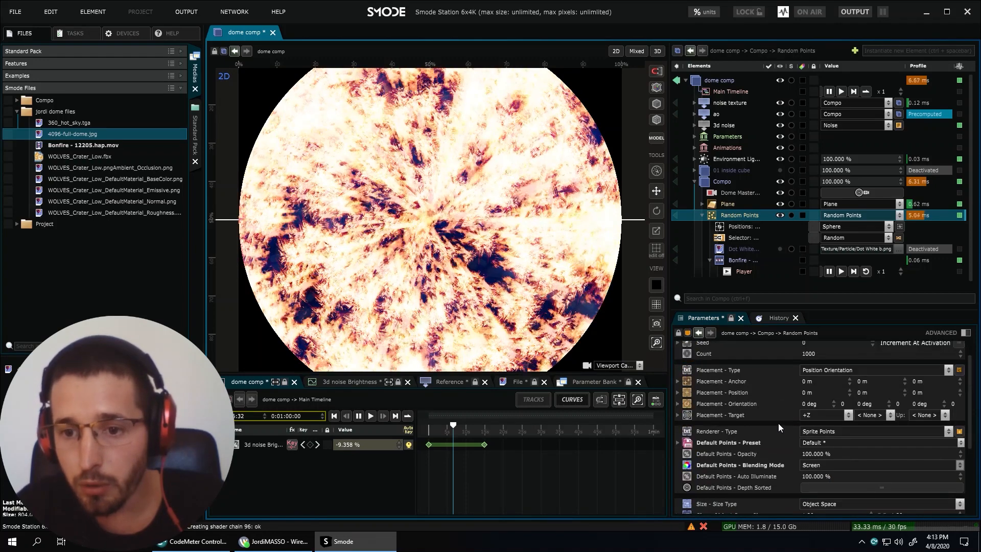
pyautogui.click(822, 380)
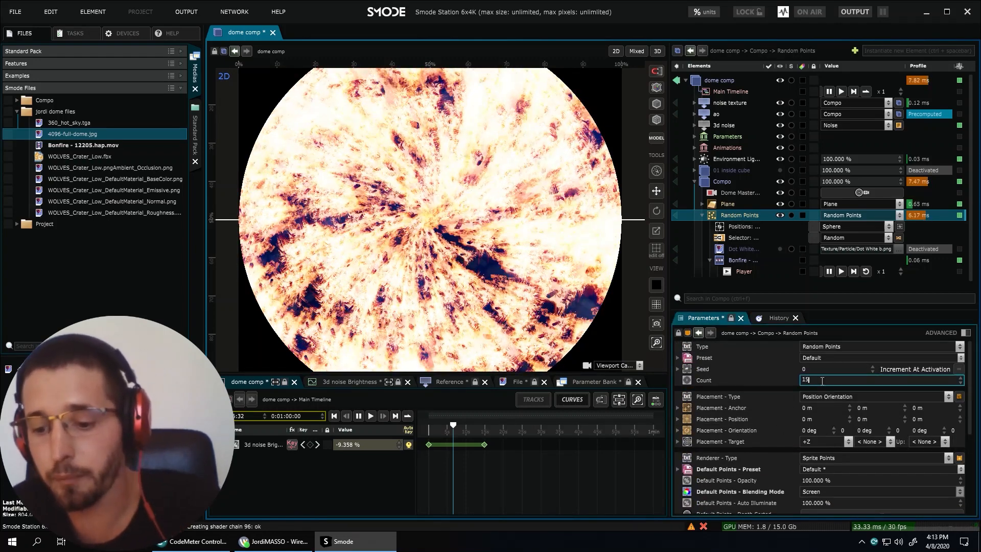
pyautogui.write('150')
pyautogui.press('Return')
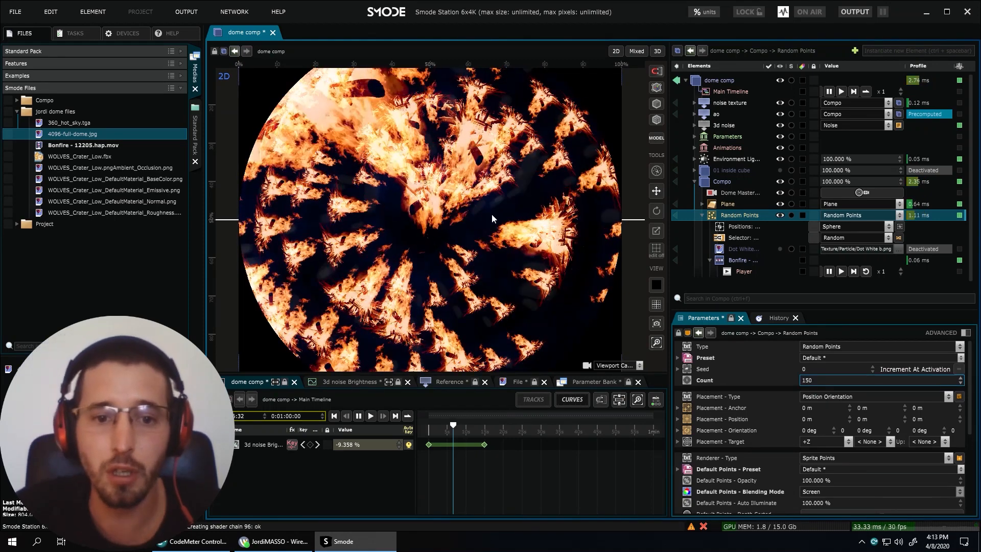
# Compare the Vertex and World placement referentials on the Random Points sprites, and restore Spherical Camera.
pyautogui.click(741, 217)
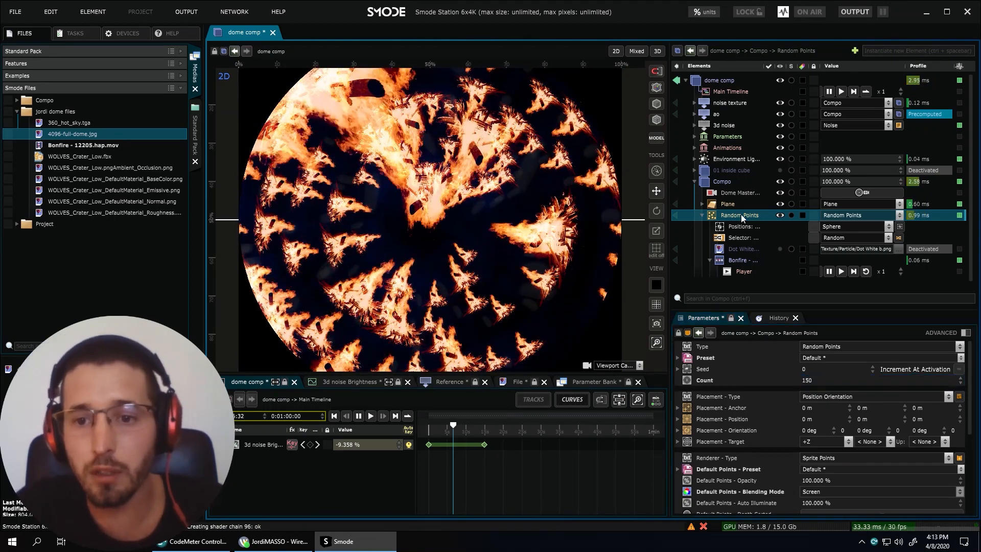
pyautogui.scroll(-5, 766, 403)
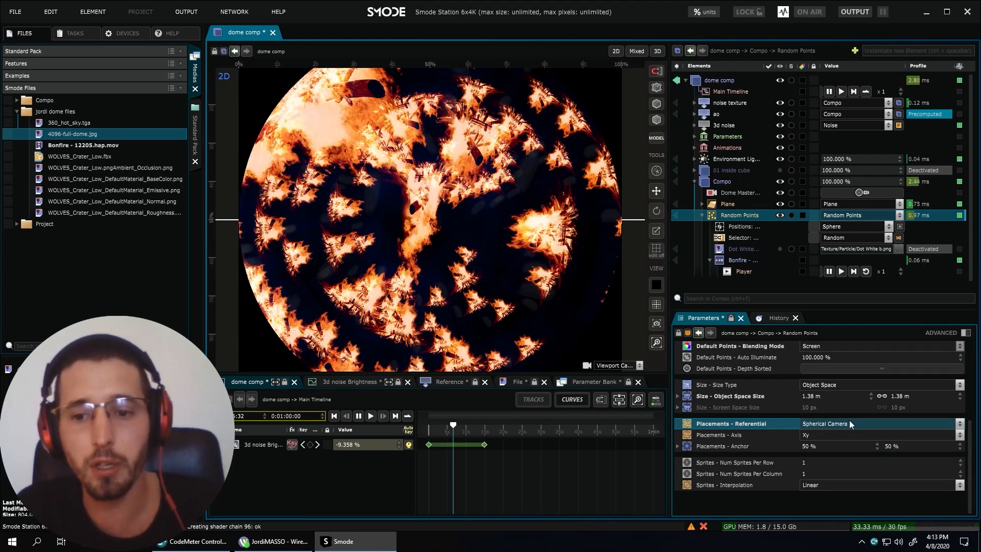
pyautogui.click(826, 423)
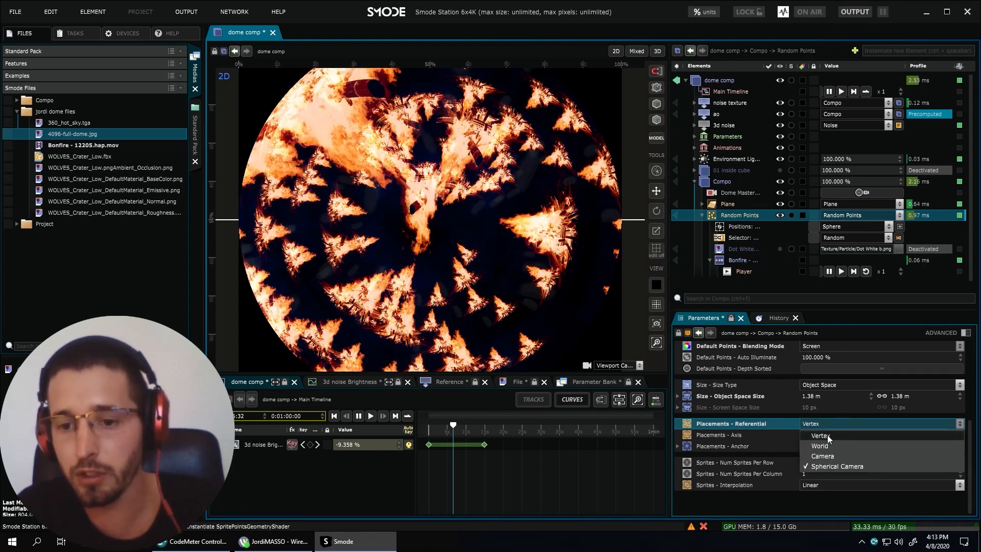
pyautogui.click(827, 434)
pyautogui.click(825, 425)
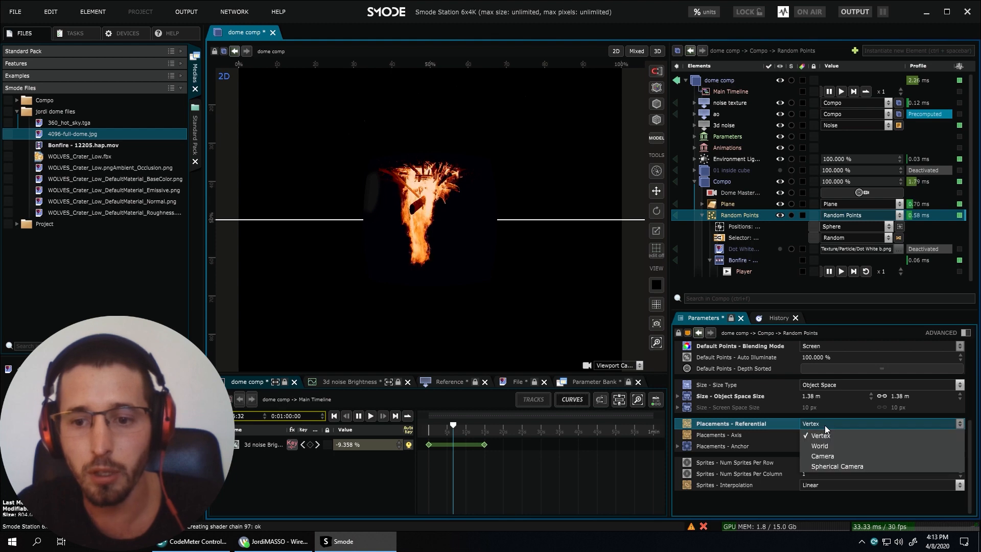
pyautogui.click(826, 450)
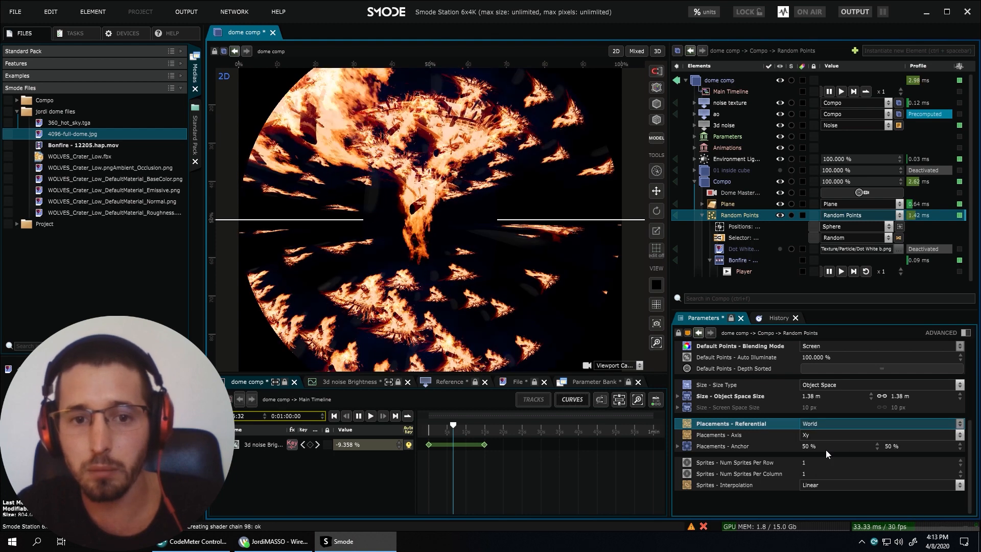
pyautogui.click(829, 425)
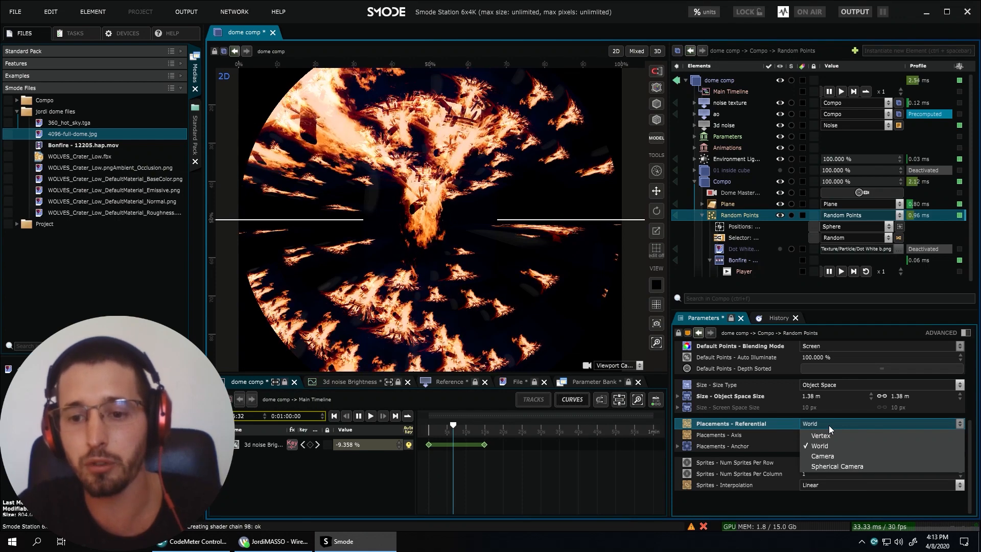
pyautogui.click(830, 466)
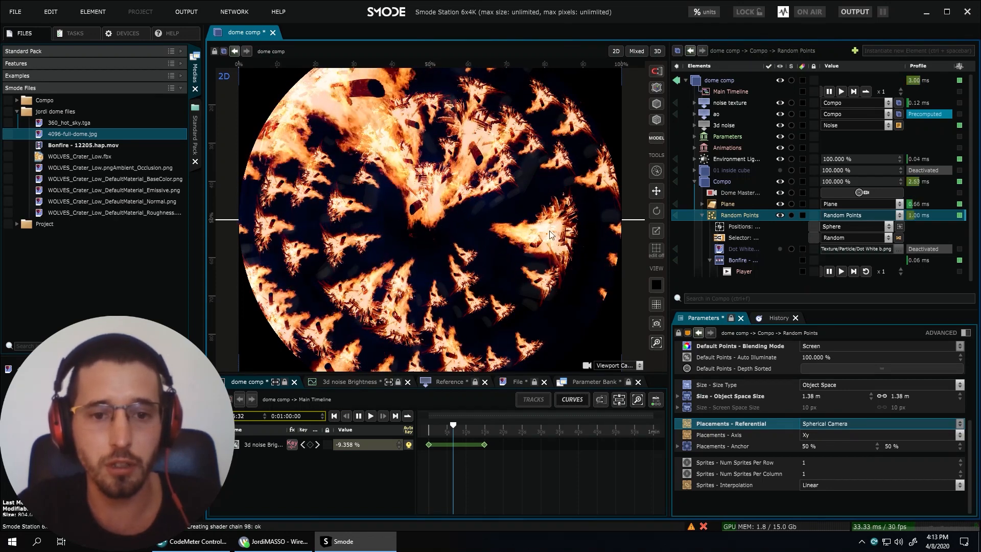
# Collapse the Random Points layer and set the Dome Master camera's placement position along the Y axis to about -0.31 m.
pyautogui.click(703, 215)
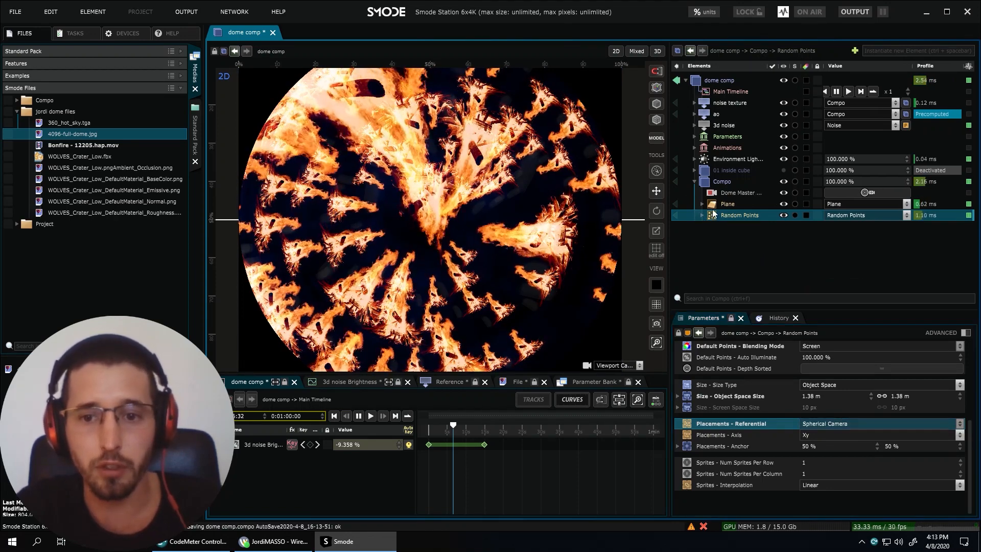
pyautogui.click(728, 194)
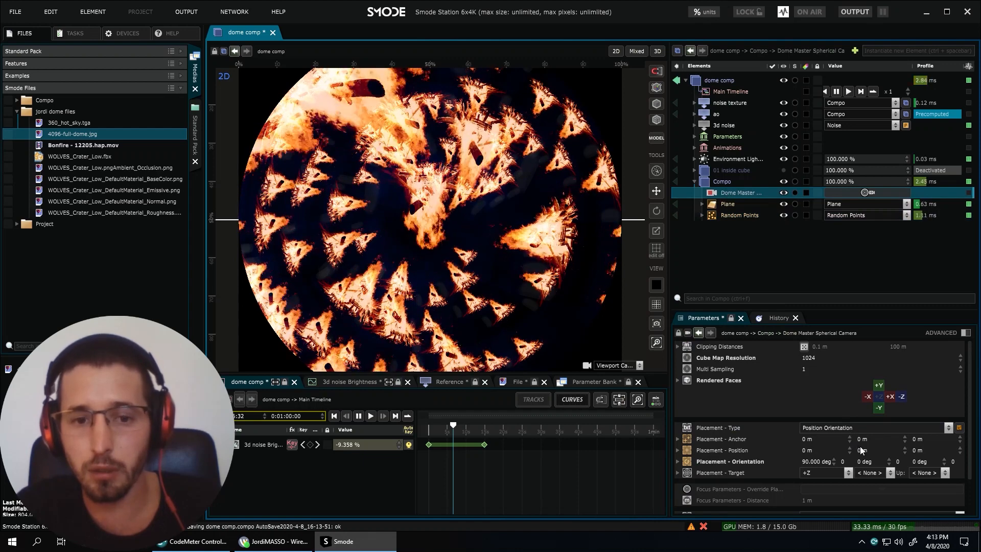
pyautogui.moveTo(862, 449); pyautogui.dragTo(862, 445)
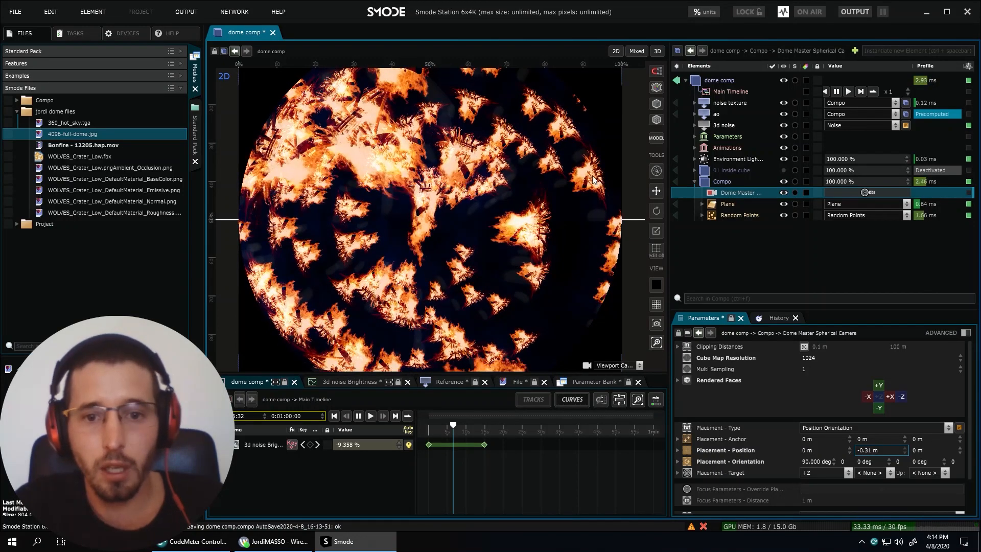
# Import WOLVES_Crater_Low.fbx into the Compo as a 3D group.
pyautogui.click(61, 156)
pyautogui.moveTo(56, 158); pyautogui.dragTo(746, 183)
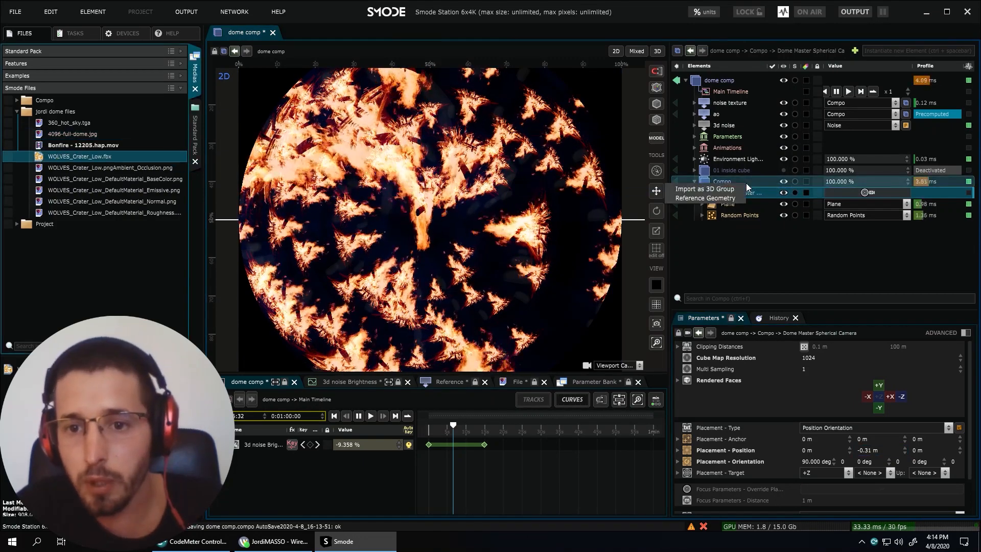
pyautogui.click(728, 189)
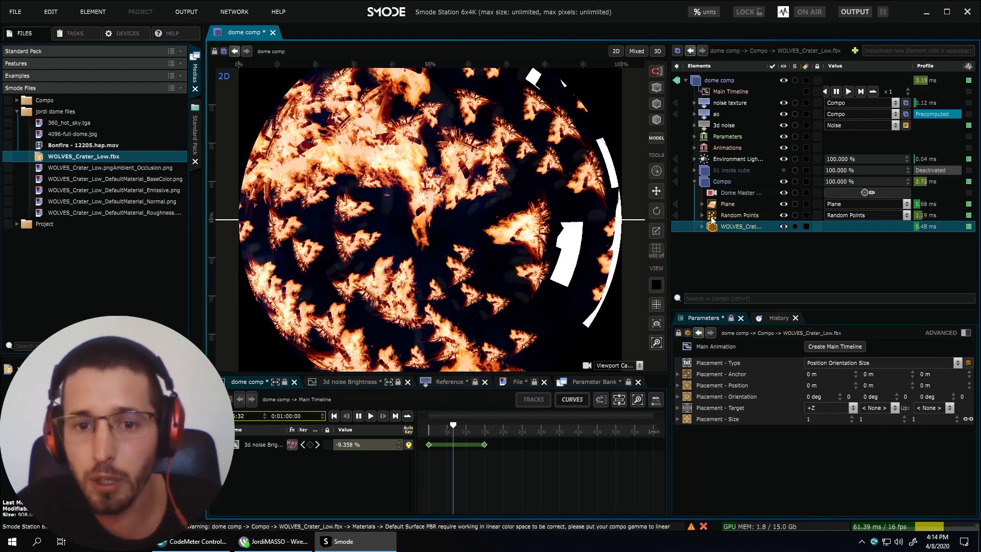
# Apply the crater's BaseColor texture to its default material's albedo channel and the Emissive texture to the emissive channel.
pyautogui.click(702, 227)
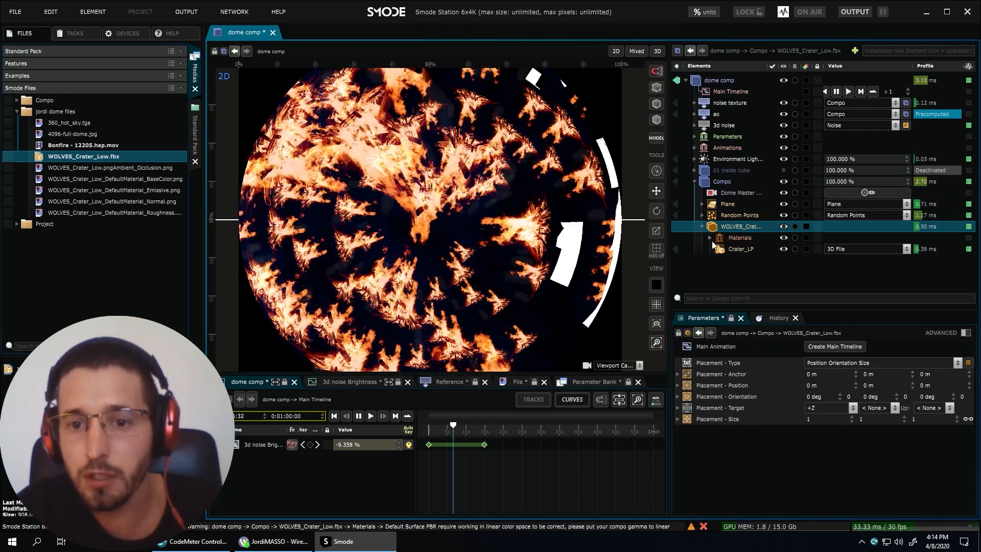
pyautogui.click(710, 239)
pyautogui.moveTo(143, 180)
pyautogui.mouseDown()
pyautogui.moveTo(567, 193)
pyautogui.moveTo(613, 240)
pyautogui.moveTo(153, 185)
pyautogui.mouseUp()
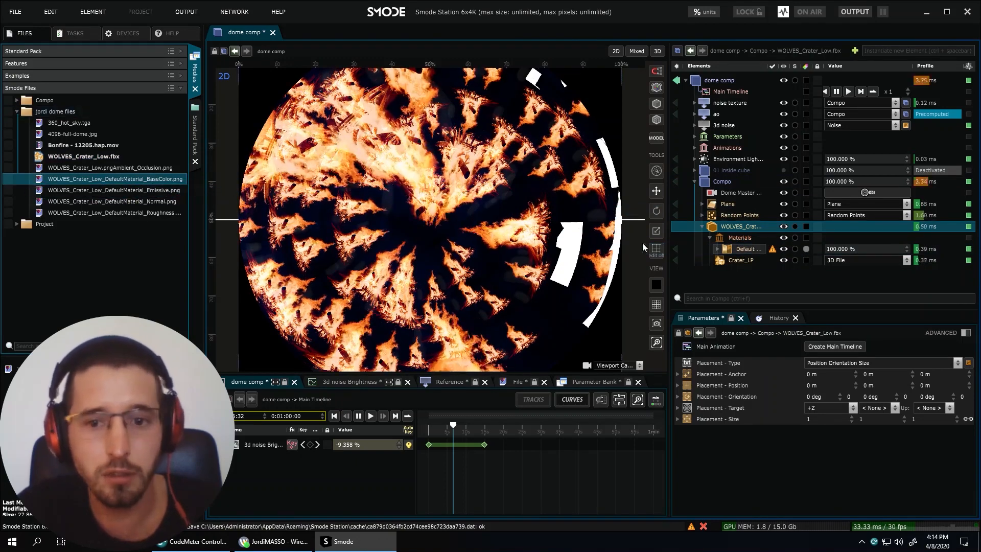
pyautogui.click(717, 249)
pyautogui.moveTo(143, 182); pyautogui.dragTo(754, 238)
pyautogui.scroll(-2, 774, 208)
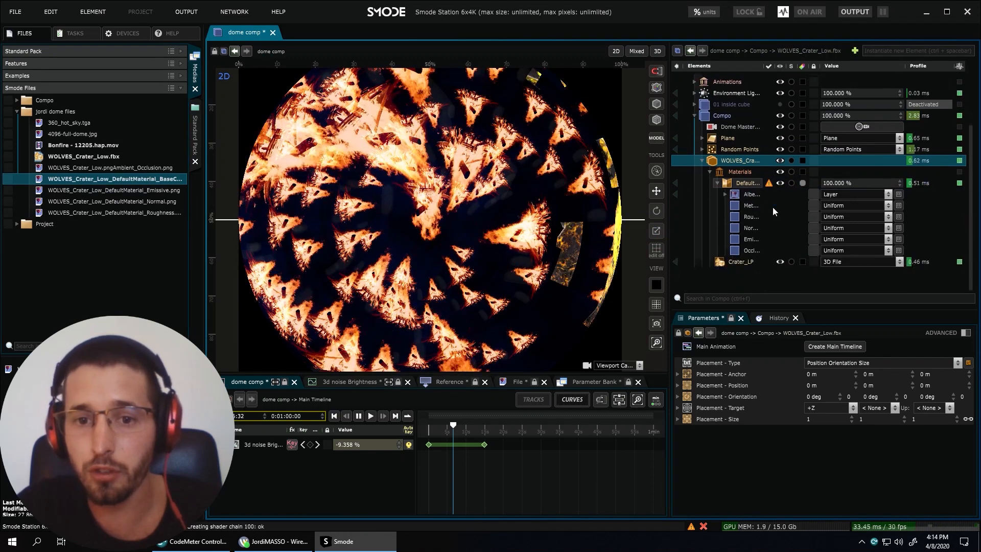
pyautogui.click(150, 191)
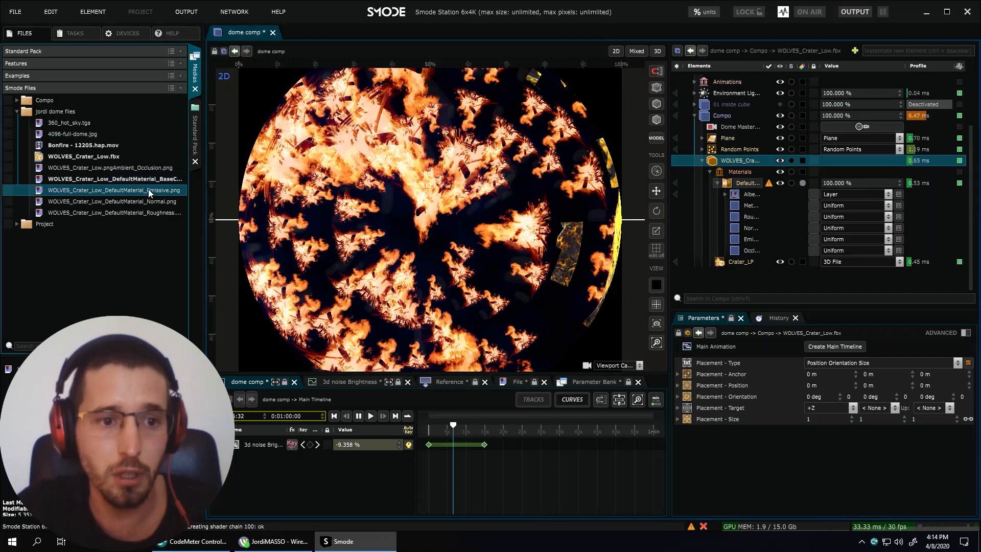
pyautogui.moveTo(149, 191); pyautogui.dragTo(759, 239)
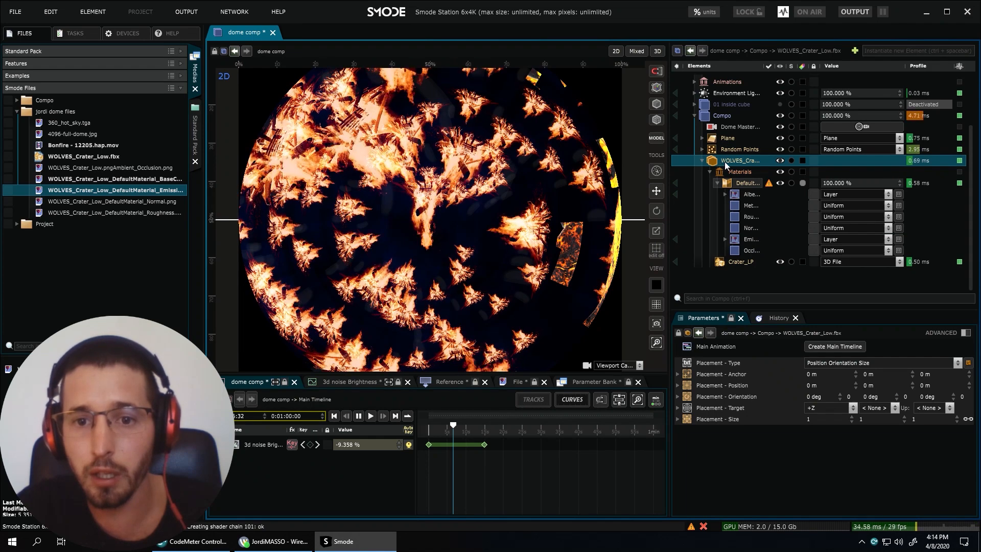
# Try raising the crater group to about 1.15 m along the Y axis, and reset that position to 0.
pyautogui.moveTo(868, 386); pyautogui.dragTo(869, 347)
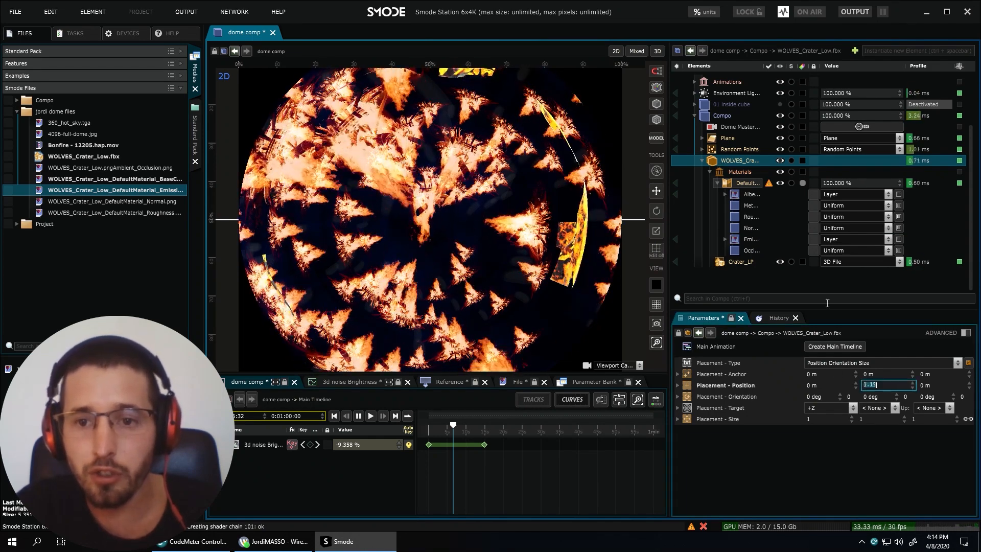
pyautogui.write('0')
pyautogui.press('Return')
# Move the crater group ahead of the Plane in the Compo, and deactivate the Plane and Random Points layers.
pyautogui.moveTo(736, 164); pyautogui.dragTo(737, 133)
pyautogui.click(701, 138)
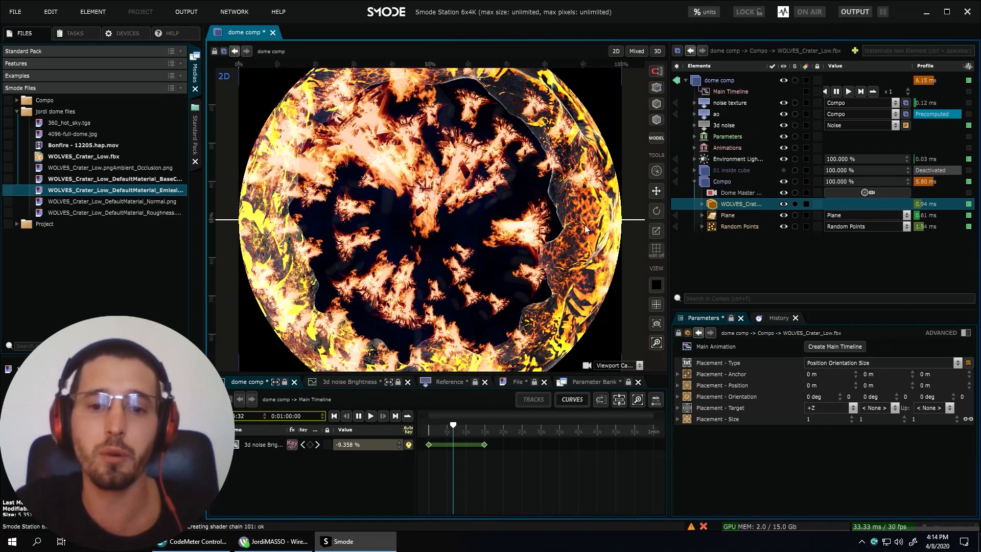
pyautogui.click(783, 215)
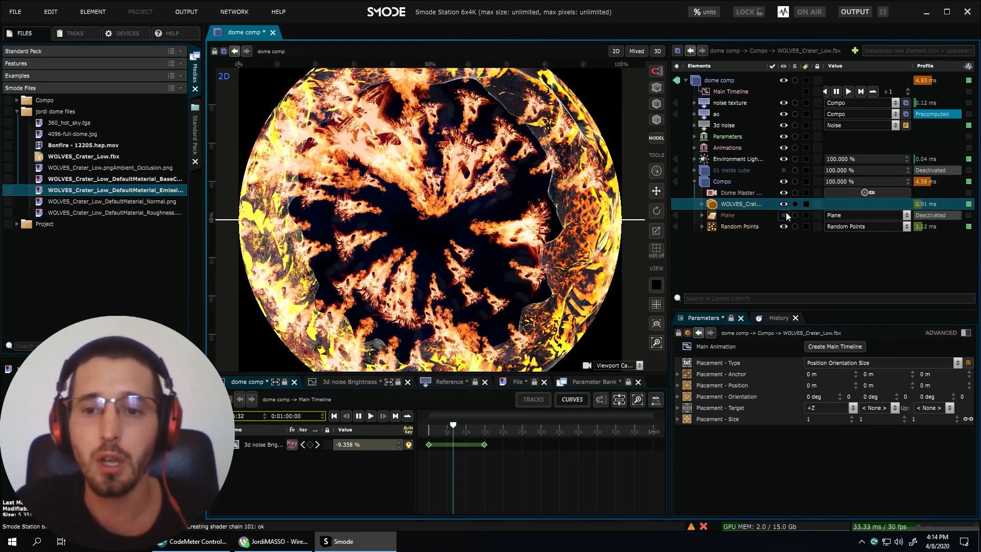
pyautogui.click(783, 226)
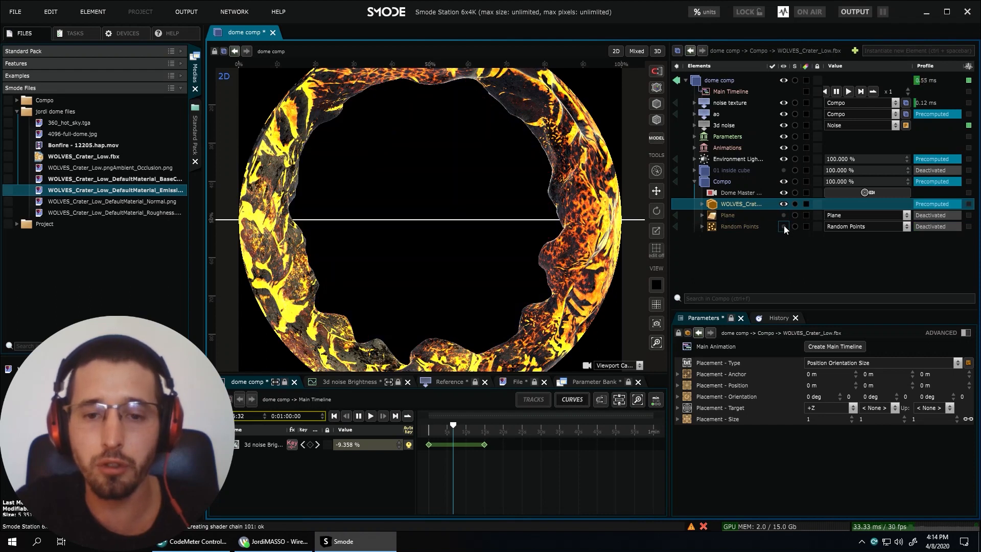
# Switch the viewport to 3D and examine the textured crater from inside and above.
pyautogui.click(657, 52)
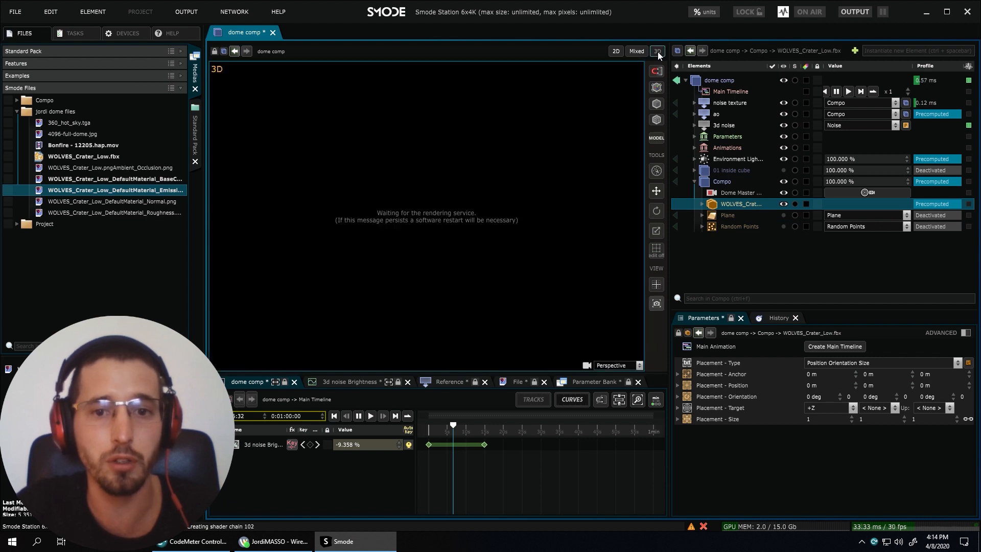
pyautogui.scroll(-3, 496, 243)
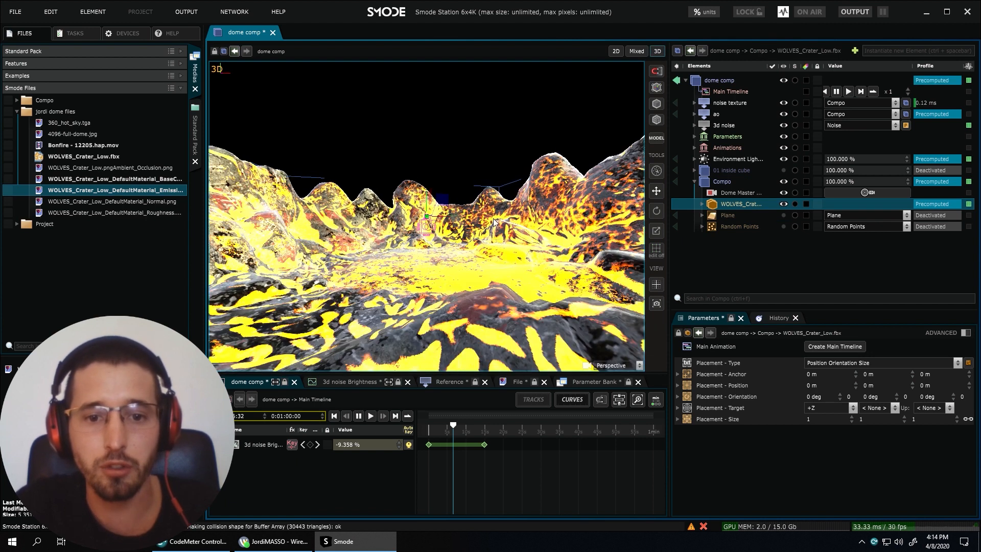
pyautogui.moveTo(480, 268); pyautogui.dragTo(526, 215)
pyautogui.scroll(3, 493, 182)
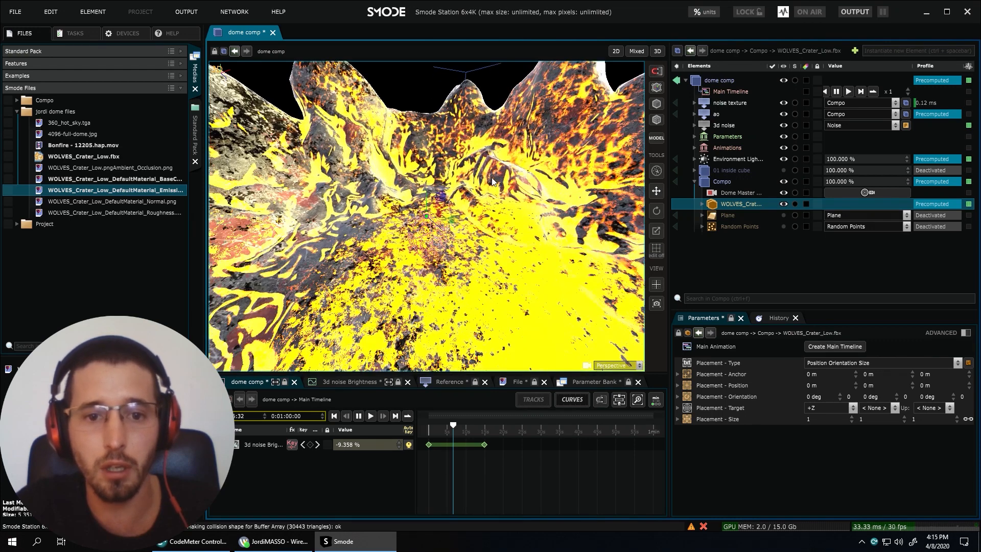
# Examine the crater's central peak and its lava slopes, first up close and then from further back.
pyautogui.scroll(2, 493, 181)
pyautogui.moveTo(458, 156); pyautogui.dragTo(481, 184)
pyautogui.moveTo(507, 133); pyautogui.dragTo(438, 163)
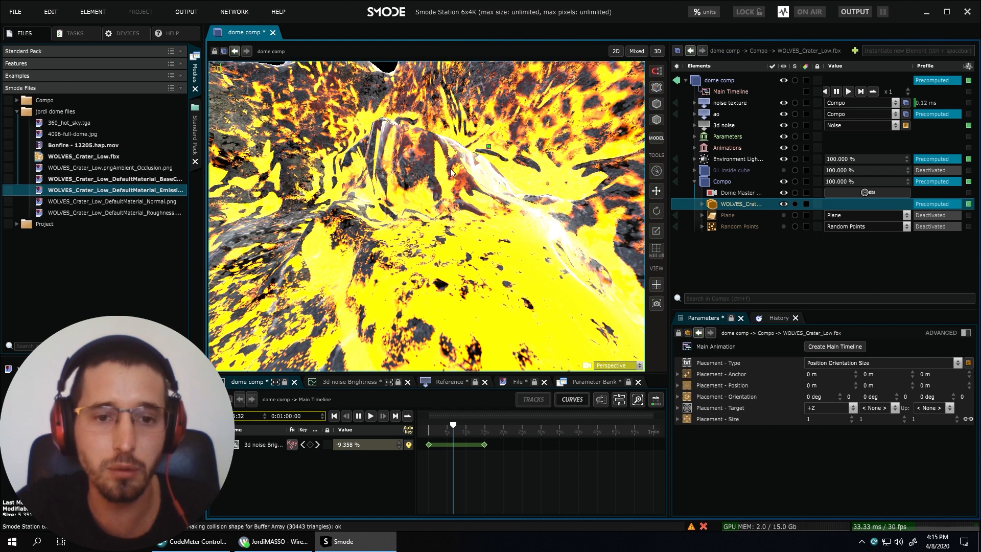
pyautogui.scroll(-2, 476, 224)
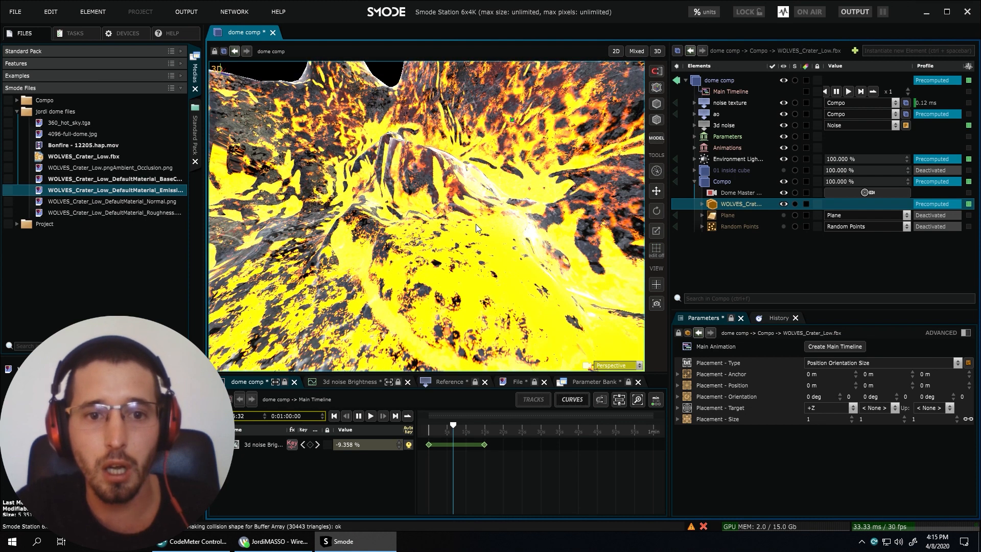
pyautogui.scroll(-1, 476, 228)
pyautogui.scroll(-1, 477, 224)
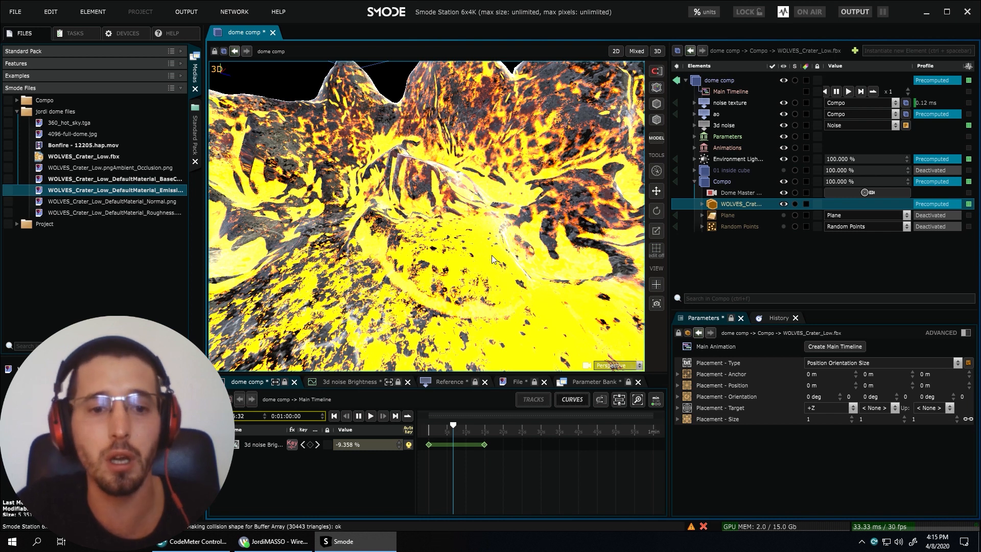
pyautogui.scroll(-1, 495, 250)
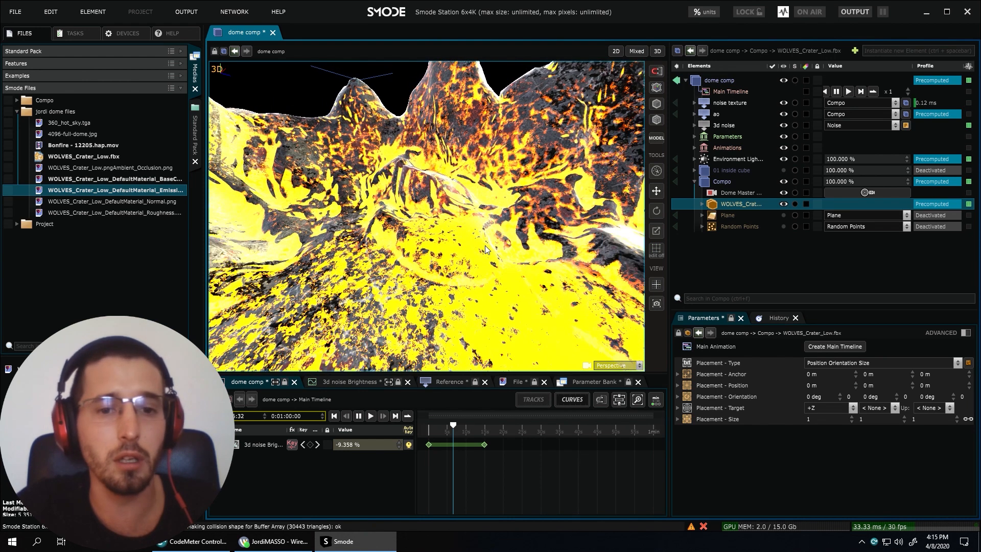
pyautogui.scroll(-1, 486, 246)
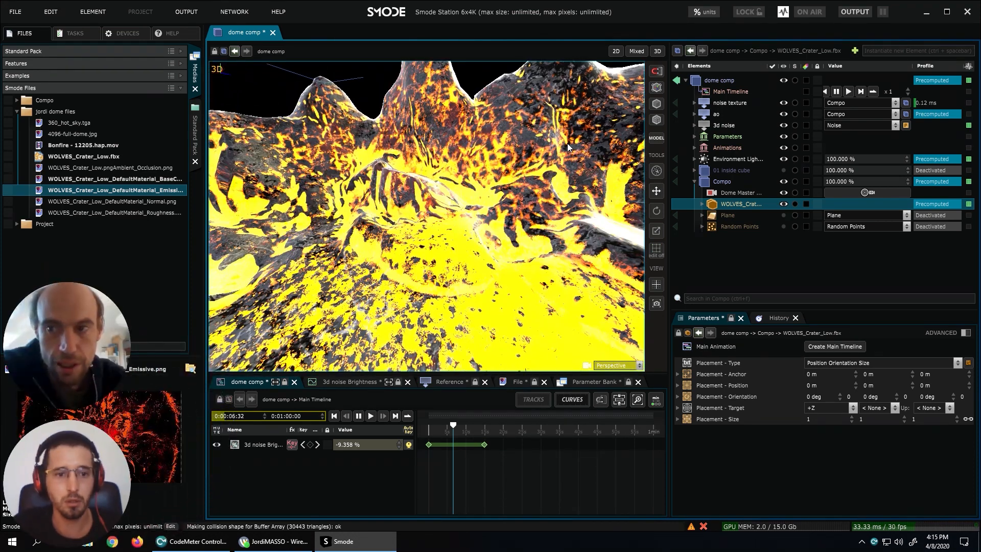
pyautogui.moveTo(520, 142); pyautogui.dragTo(387, 251)
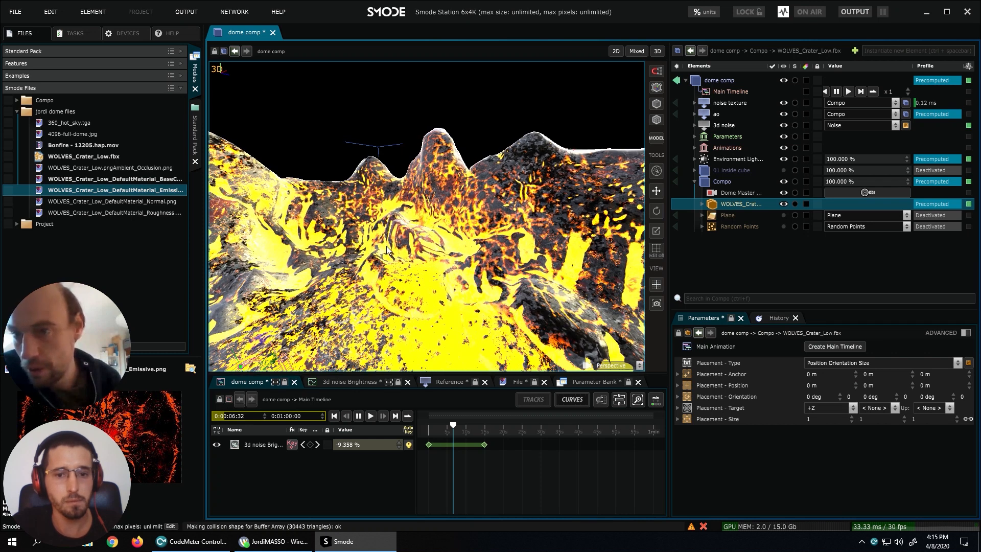
pyautogui.moveTo(394, 252); pyautogui.dragTo(454, 232)
pyautogui.moveTo(454, 232); pyautogui.dragTo(477, 235)
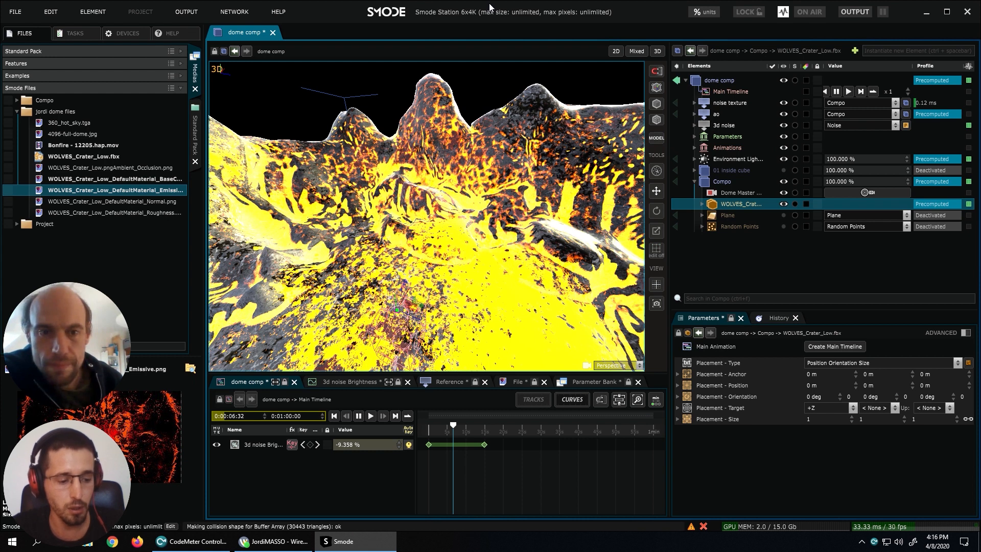
# Deactivate the crater layer and return the viewport to 2D.
pyautogui.click(785, 203)
pyautogui.click(616, 51)
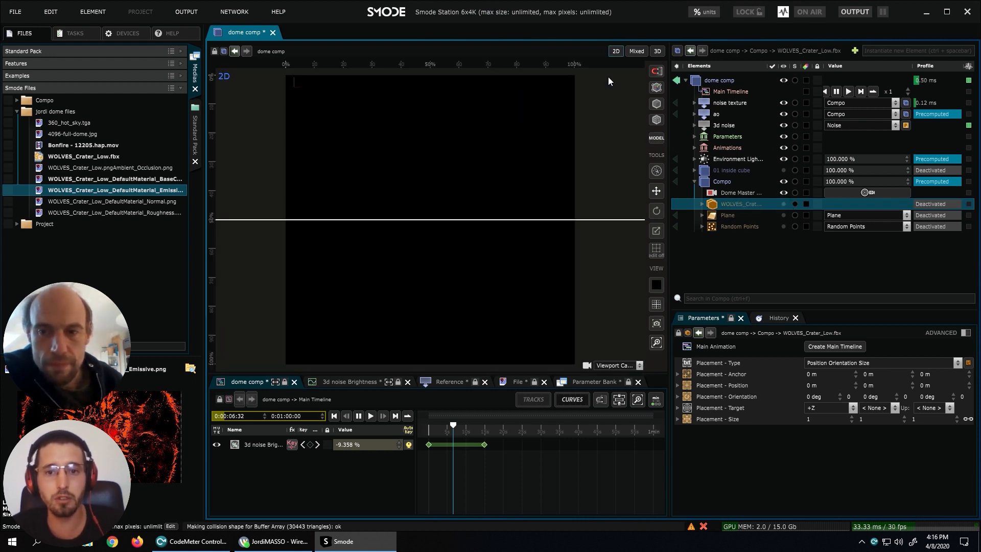
pyautogui.scroll(-1, 483, 169)
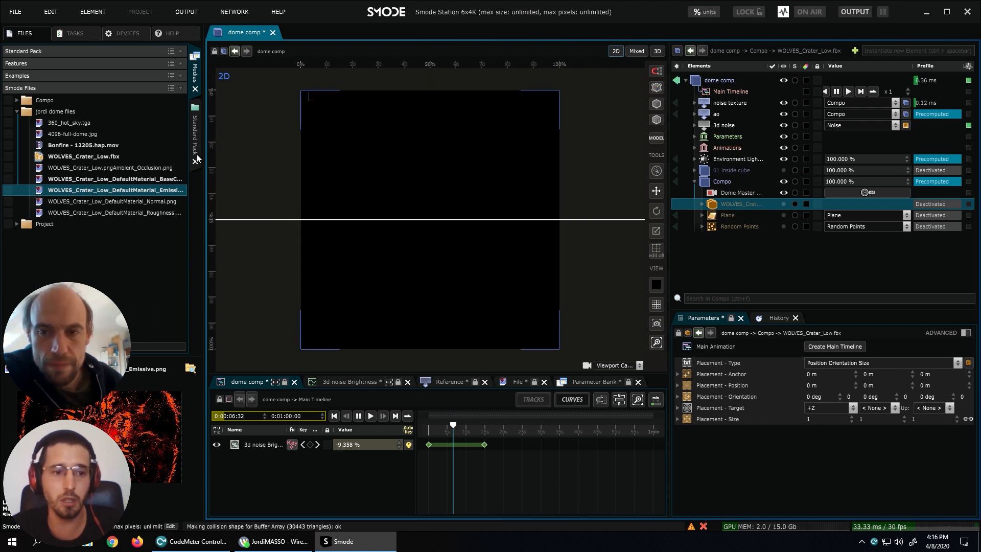
# Preview 4096-full-dome.jpg and 360_hot_sky.tga, viewing the sky image full size before returning to the dome comp.
pyautogui.click(58, 136)
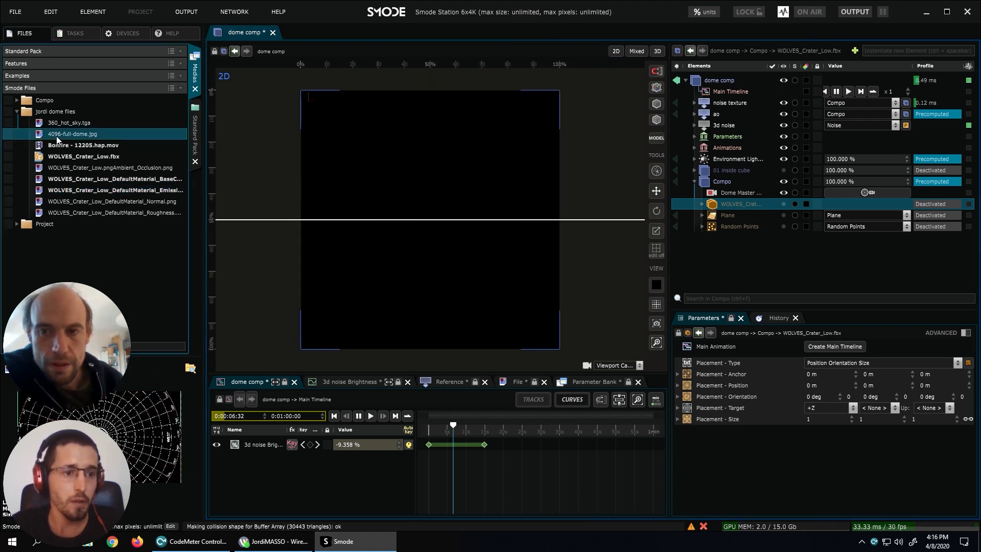
pyautogui.click(62, 125)
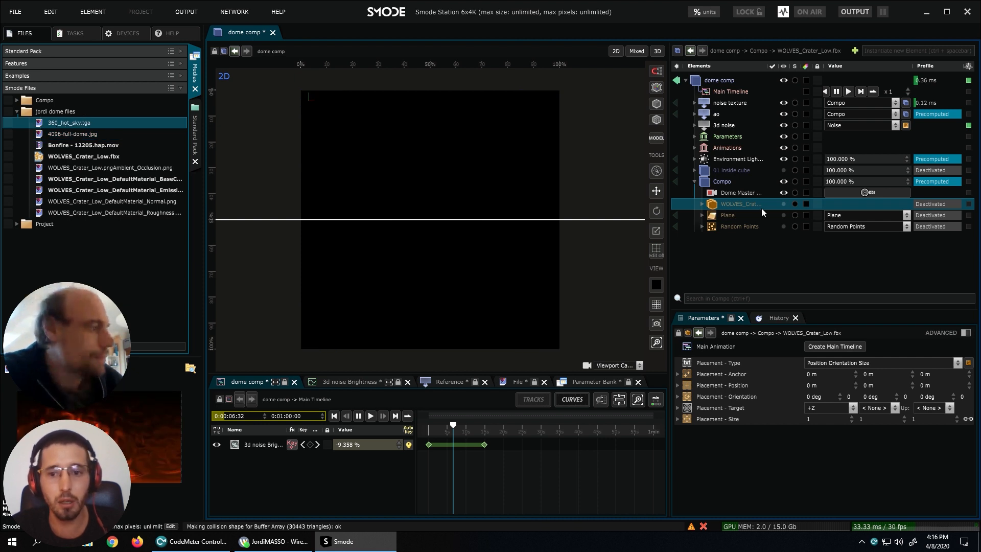
pyautogui.click(741, 184)
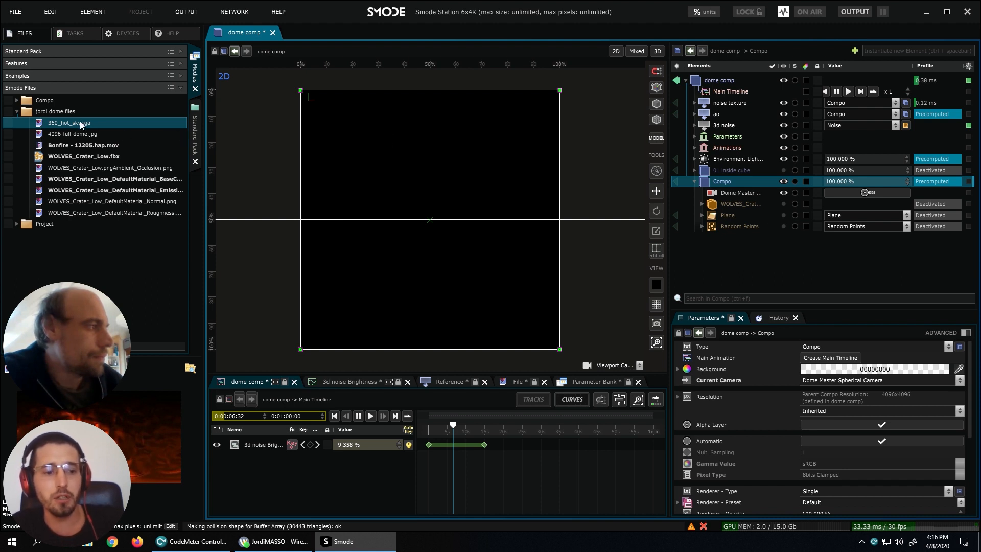
pyautogui.doubleClick(40, 126)
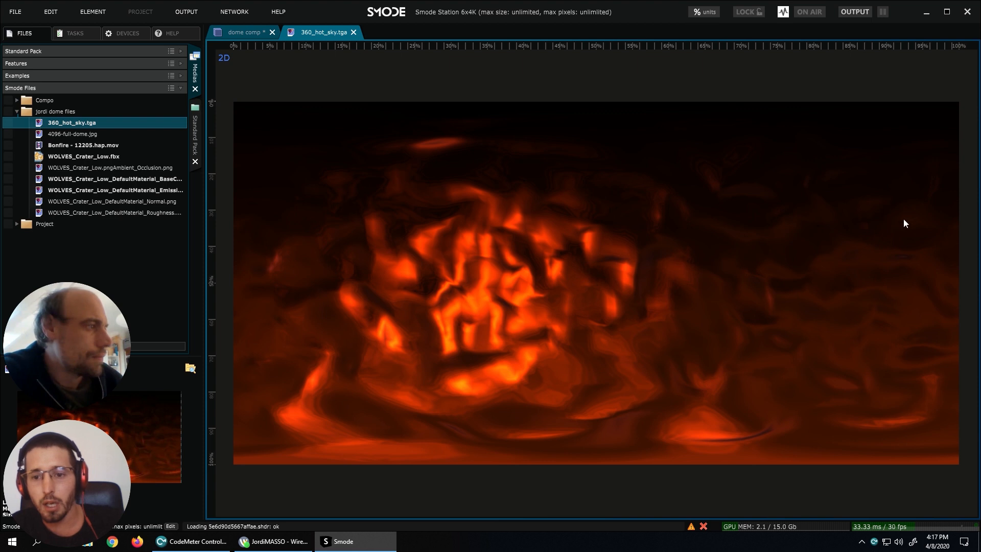
pyautogui.click(353, 32)
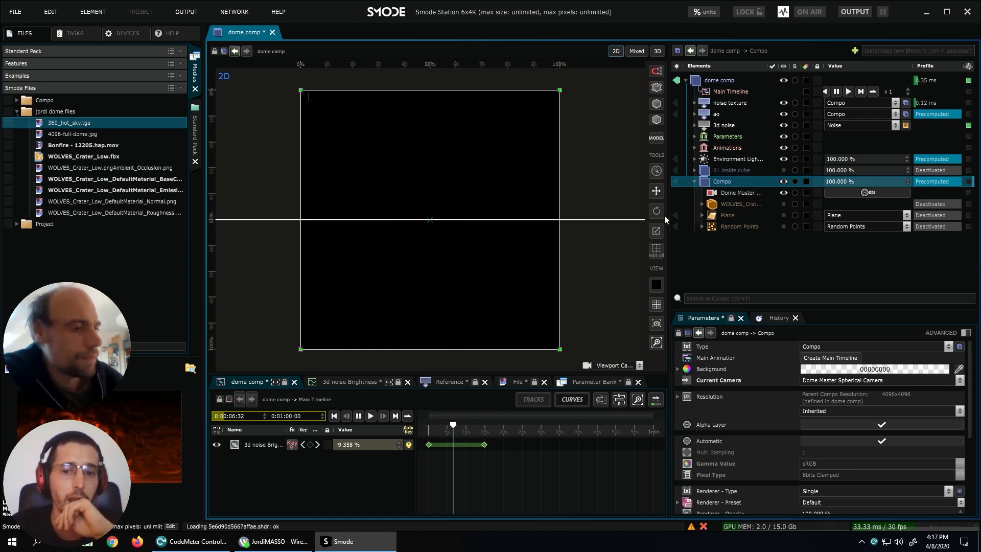
# Add 360_hot_sky.tga to the Compo as an image layer, and deactivate that layer.
pyautogui.moveTo(81, 124); pyautogui.dragTo(764, 201)
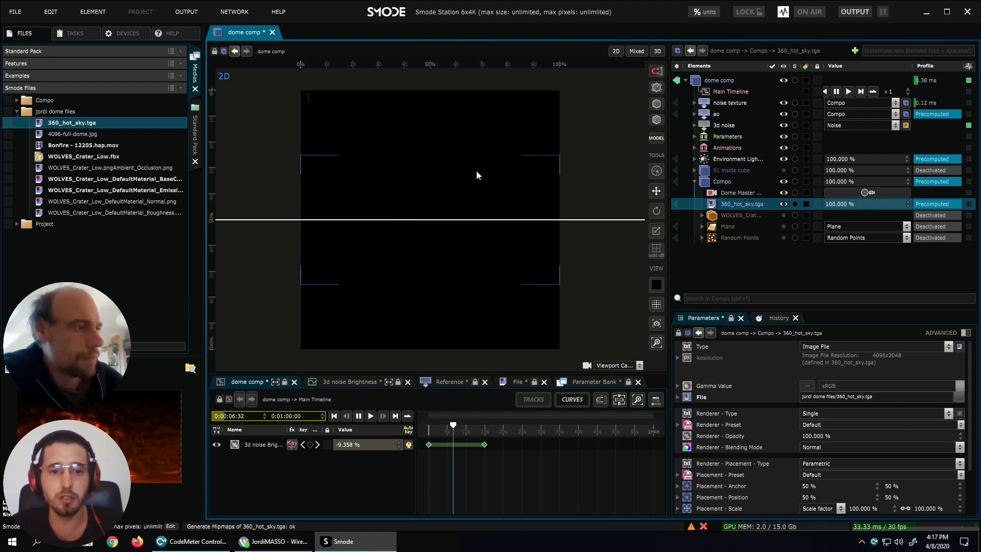
pyautogui.scroll(-1, 477, 170)
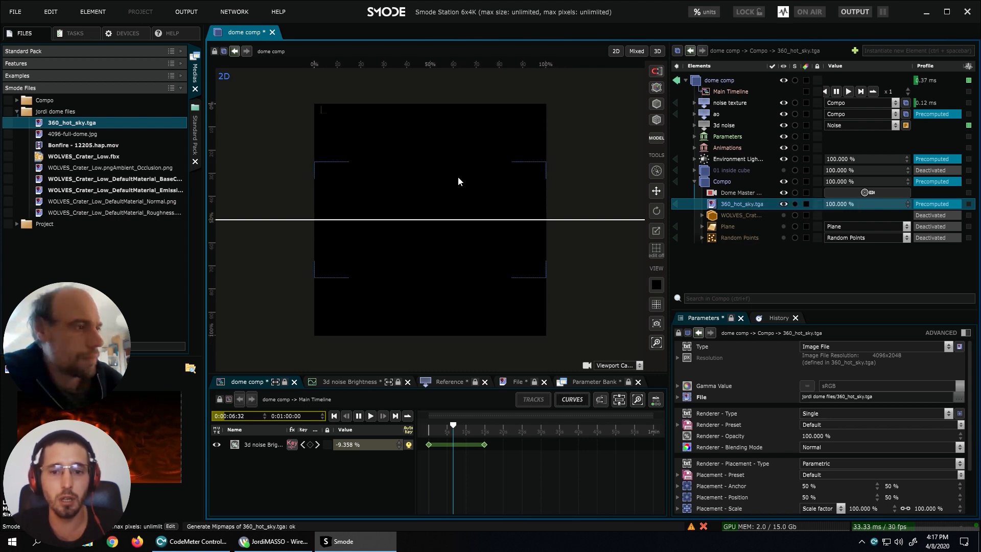
pyautogui.click(784, 204)
# Create a 3D Sphere mesh layer inside the Compo.
pyautogui.click(731, 181)
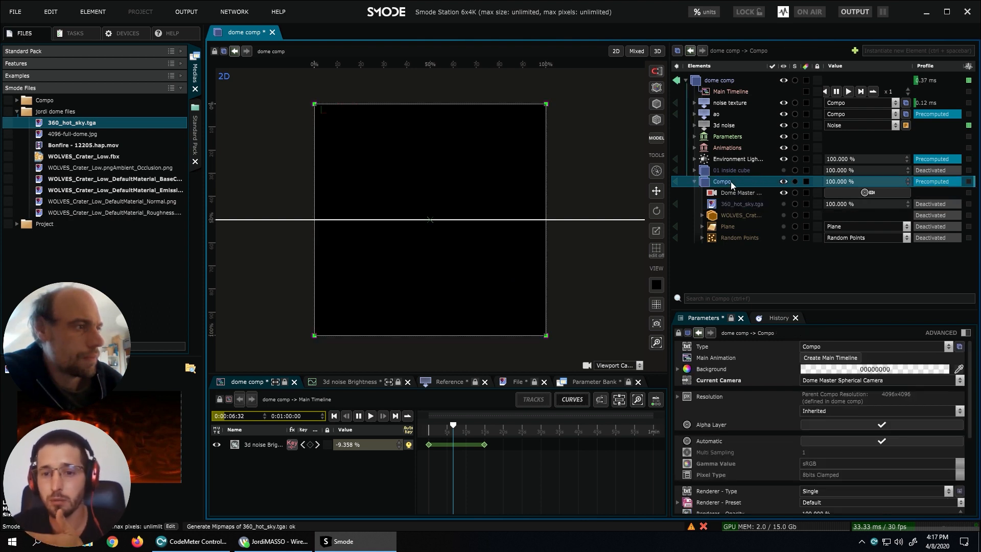
pyautogui.rightClick(731, 182)
pyautogui.moveTo(688, 183)
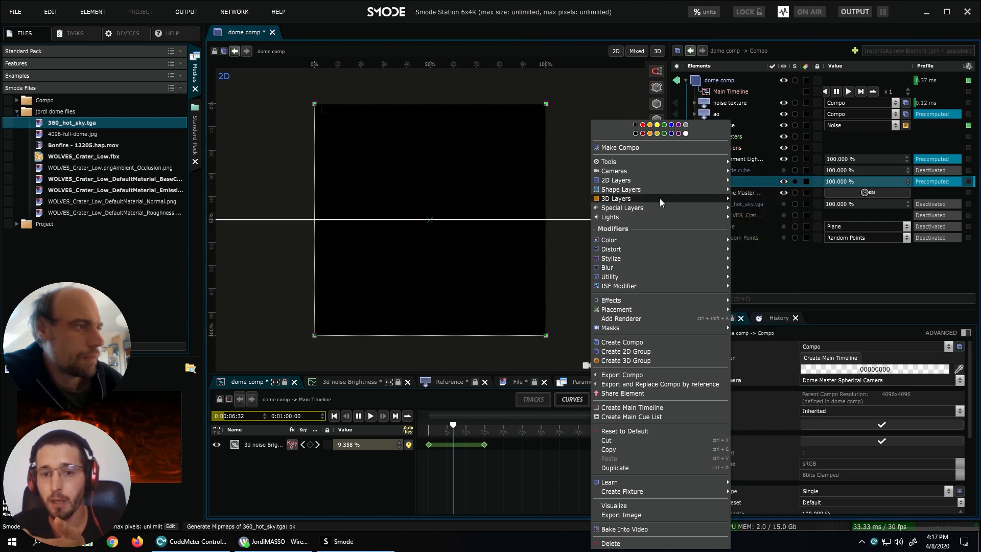
pyautogui.moveTo(720, 199)
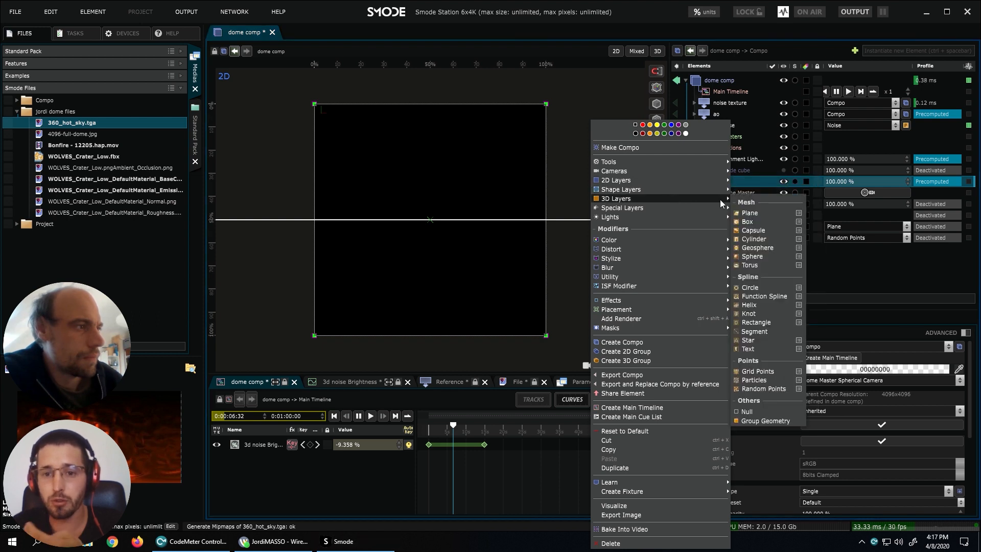
pyautogui.click(752, 256)
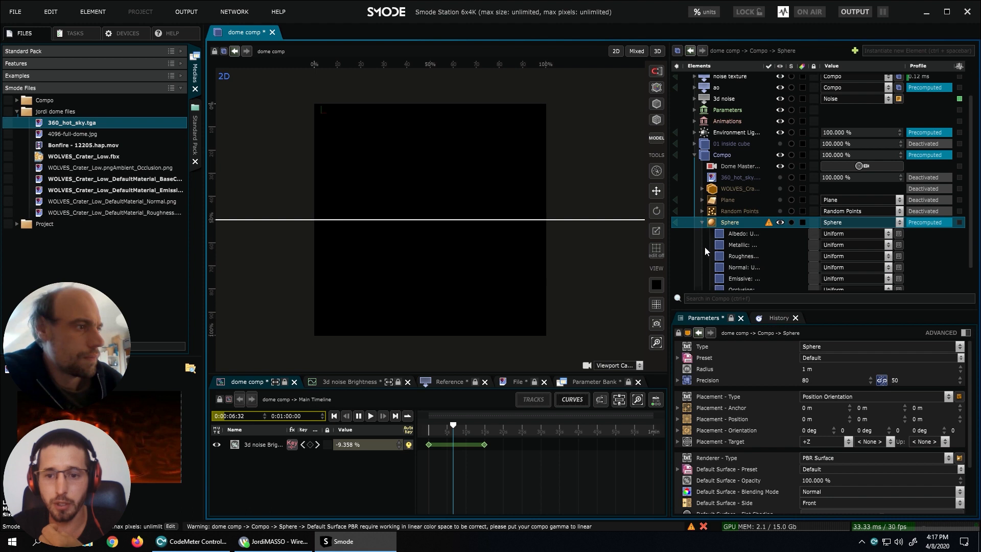
# Add a plain Surface renderer to the Sphere and deactivate its Default Surface.
pyautogui.rightClick(726, 224)
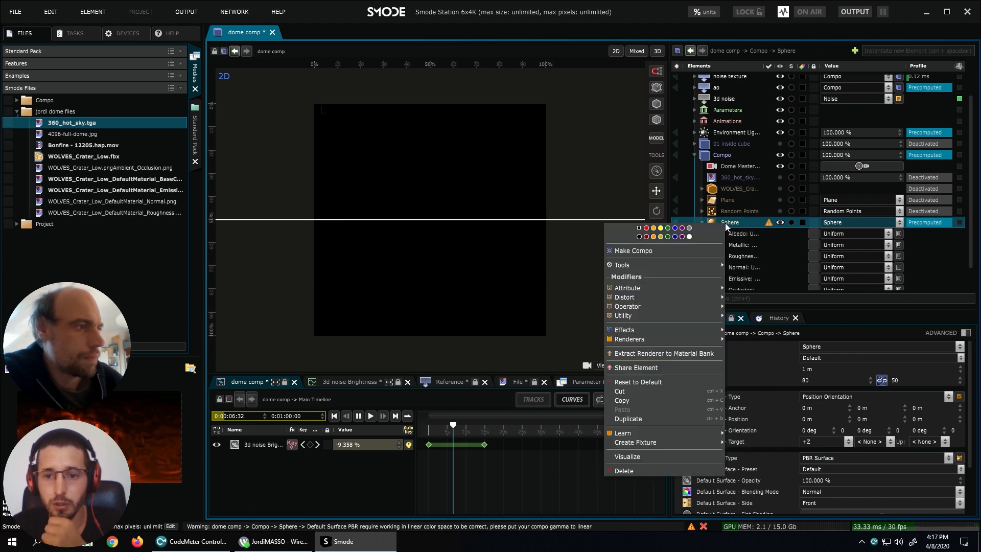
pyautogui.moveTo(660, 339)
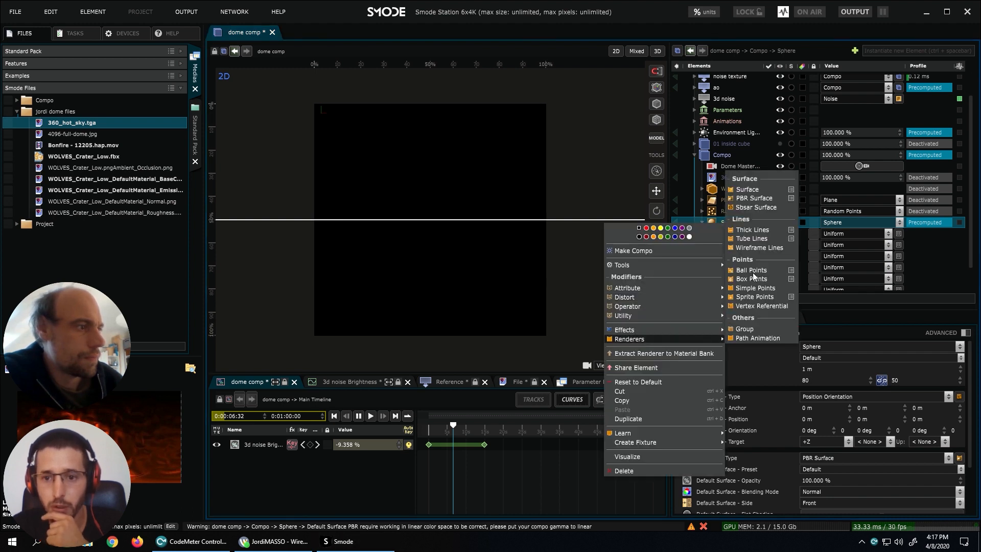
pyautogui.click(751, 190)
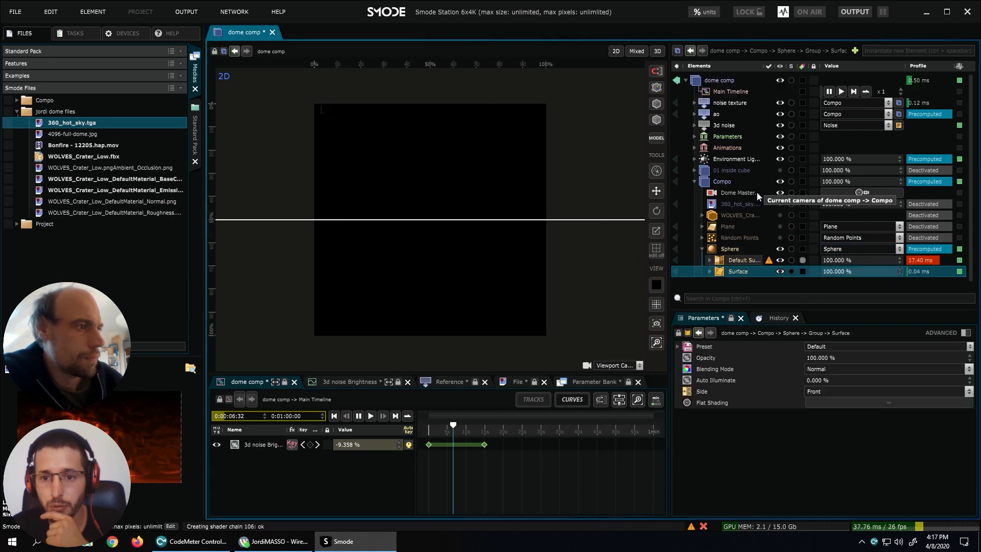
pyautogui.click(780, 260)
# Set the sphere surface's Auto Illuminate to 100 % and its Side to Back.
pyautogui.scroll(-1, 764, 270)
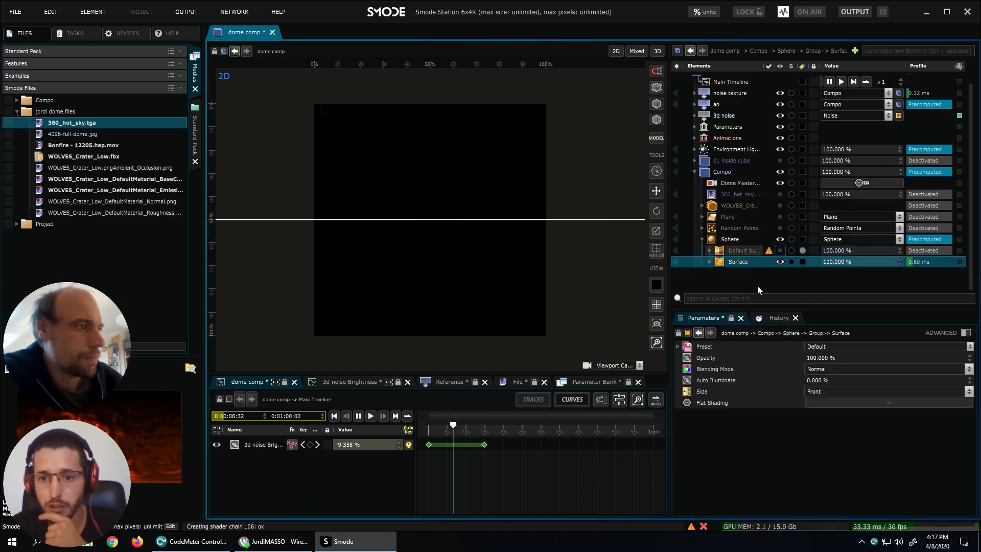
pyautogui.doubleClick(828, 379)
pyautogui.write('100')
pyautogui.press('Return')
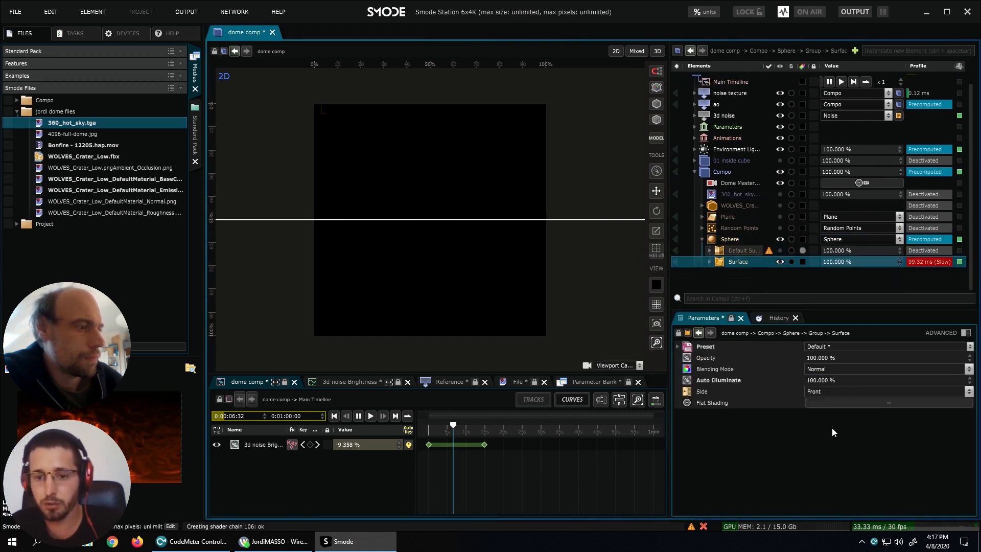
pyautogui.click(820, 392)
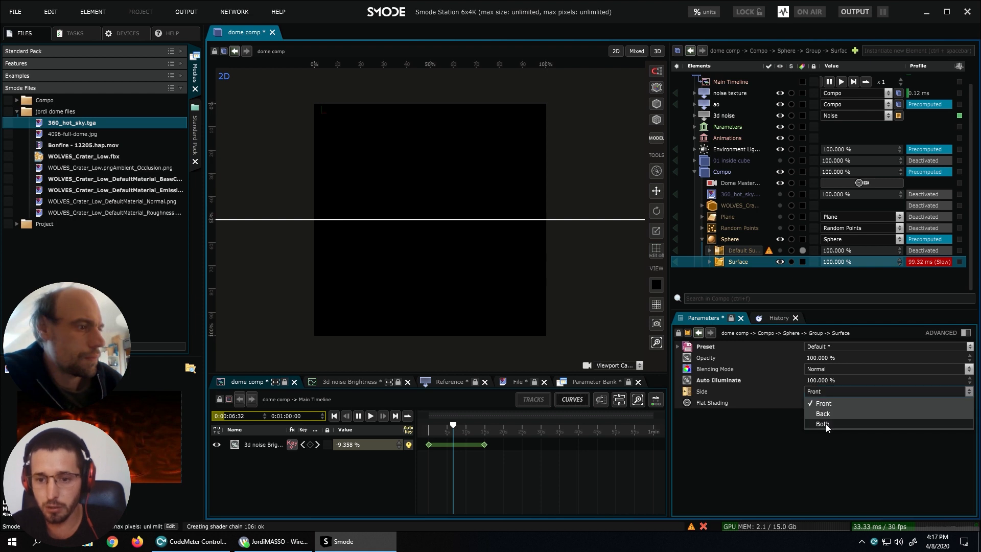
pyautogui.click(822, 414)
# Apply 360_hot_sky.tga as the diffuse map of the sphere's Surface renderer.
pyautogui.click(710, 261)
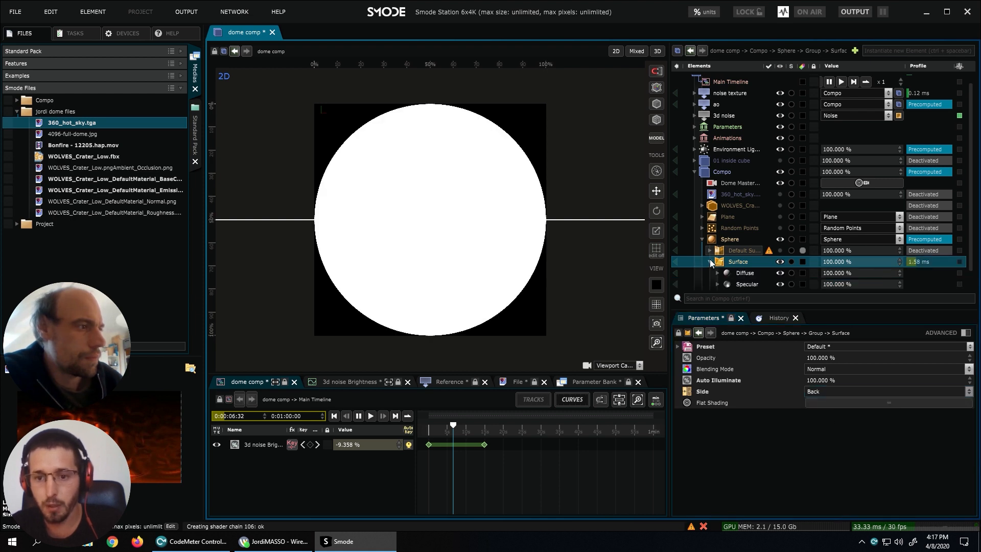
pyautogui.scroll(-1, 711, 258)
pyautogui.click(717, 250)
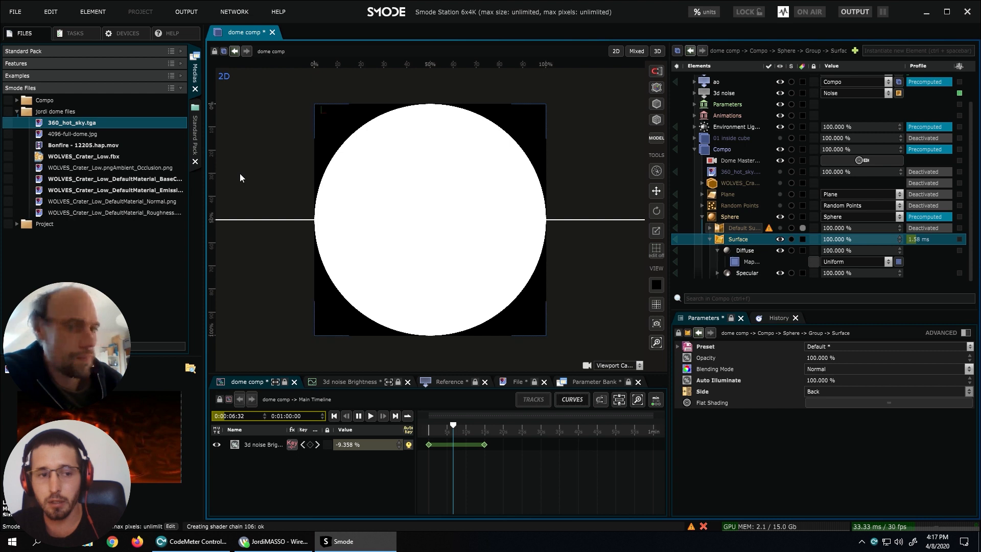
pyautogui.moveTo(76, 123); pyautogui.dragTo(755, 266)
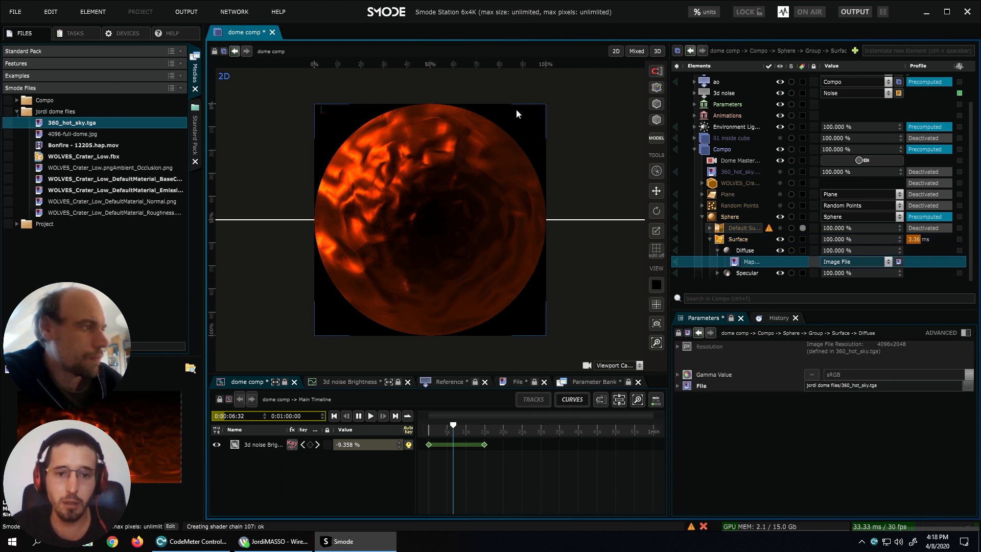
# Fit the Elements column to the full layer names and collapse the Sphere layer's contents.
pyautogui.click(703, 216)
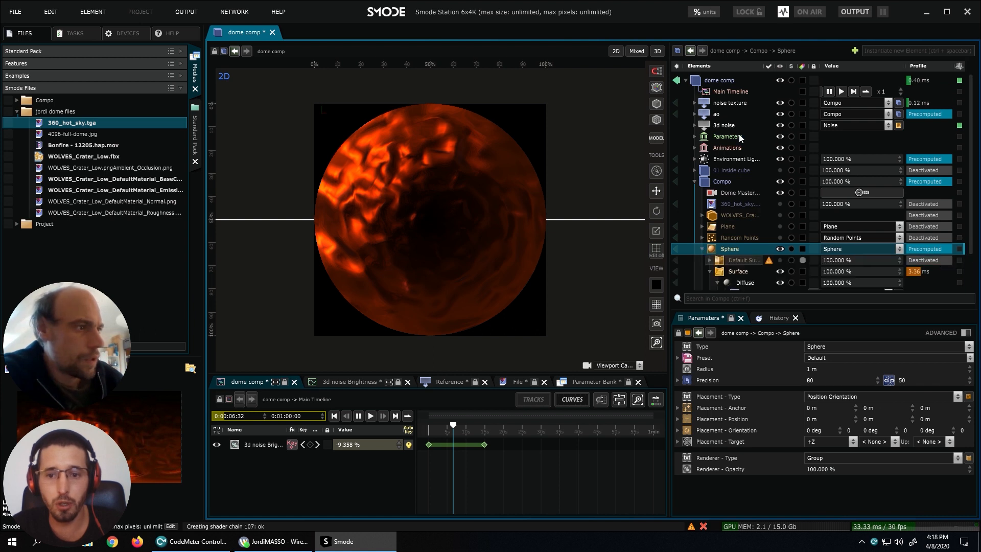
pyautogui.doubleClick(765, 66)
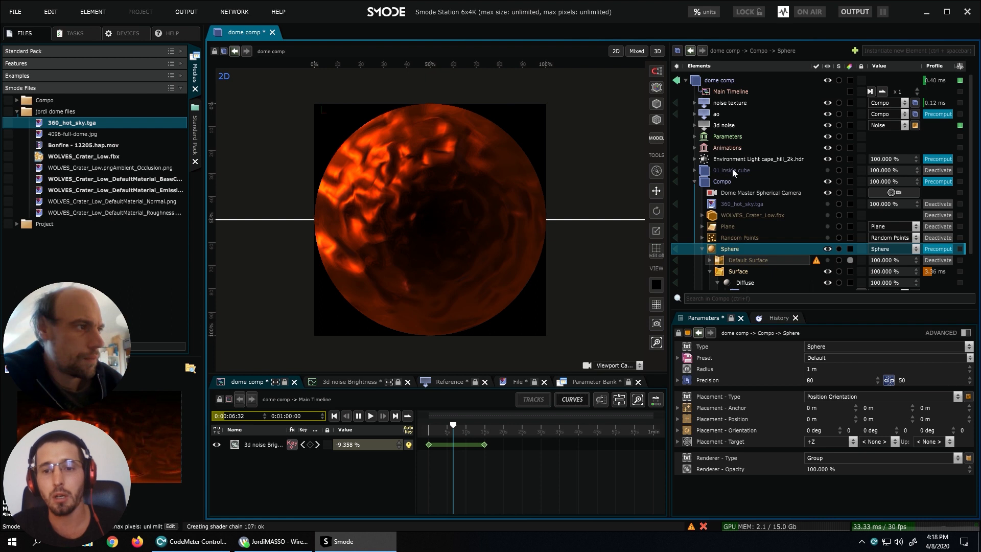
pyautogui.click(702, 250)
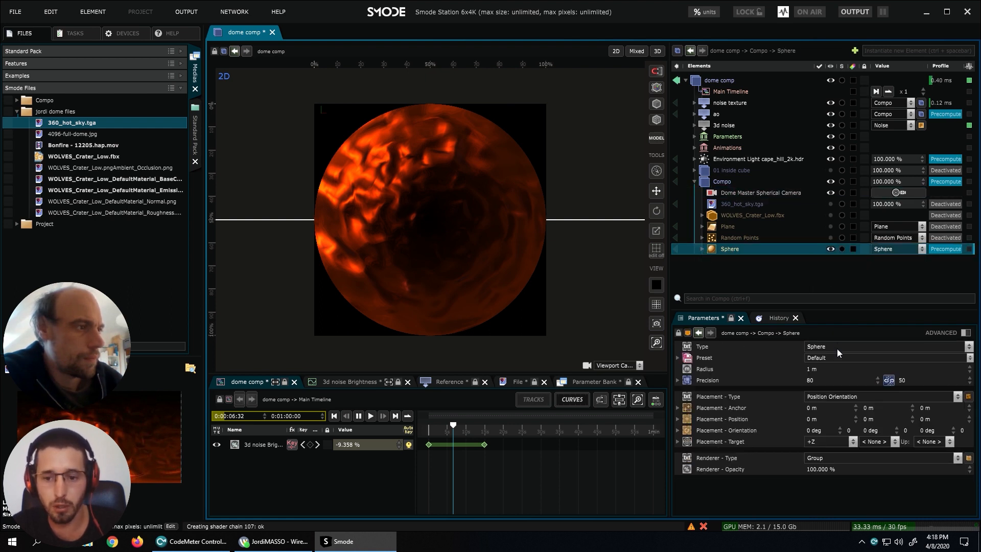
# Try rotating the sphere to 27.5 degrees on its first orientation axis, and undo the rotation.
pyautogui.moveTo(822, 431)
pyautogui.mouseDown()
pyautogui.moveTo(823, 381)
pyautogui.moveTo(823, 442)
pyautogui.moveTo(822, 411)
pyautogui.moveTo(804, 424)
pyautogui.mouseUp()
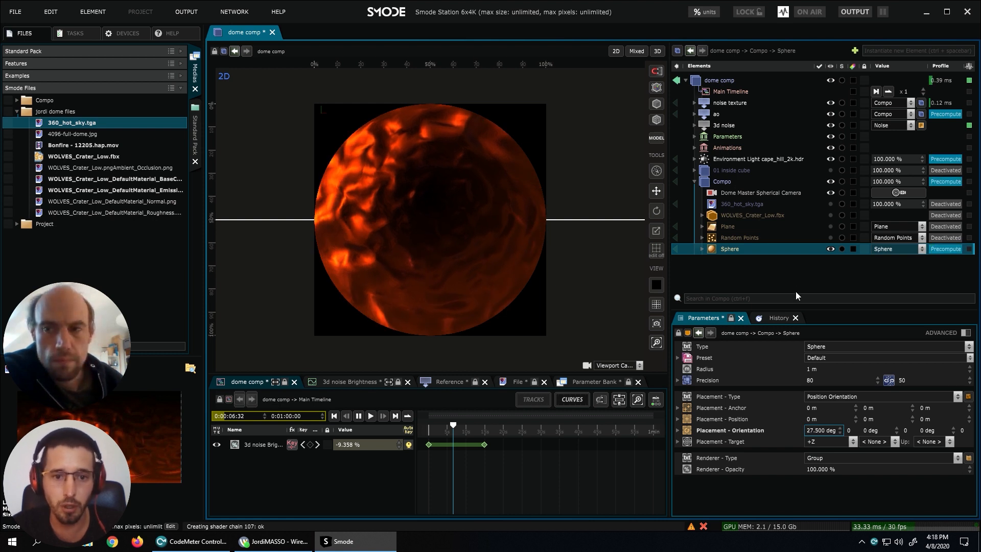
pyautogui.hotkey('ctrl', 'z')
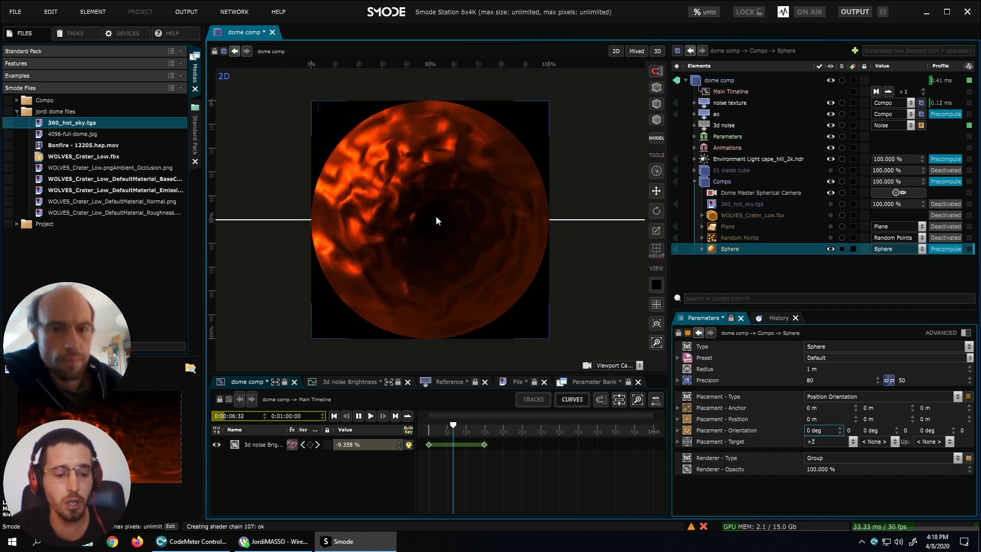
pyautogui.scroll(1, 455, 202)
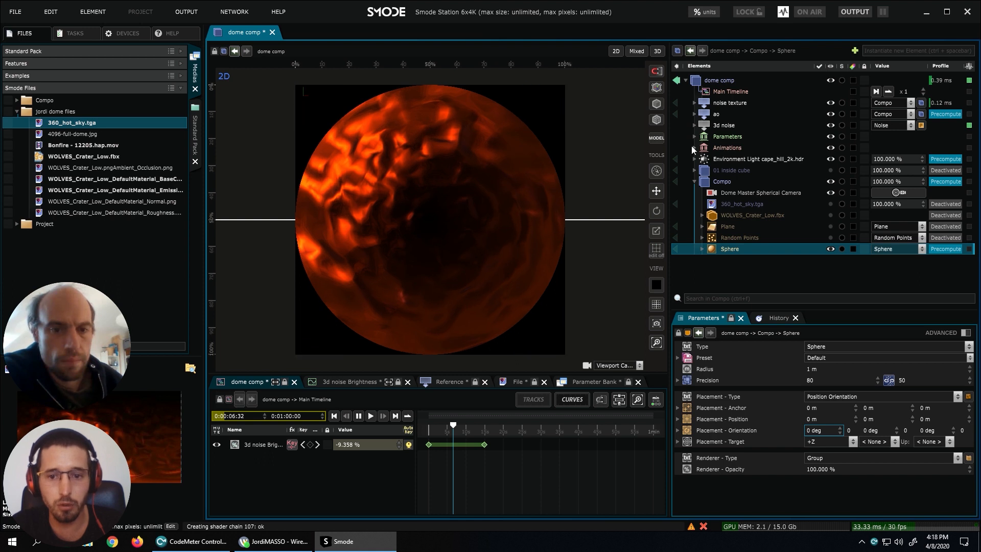
# Inspect the sphere in the 3D view, try rotating it on its first two orientation axes, undo both rotations, and return to the 2D view.
pyautogui.click(658, 51)
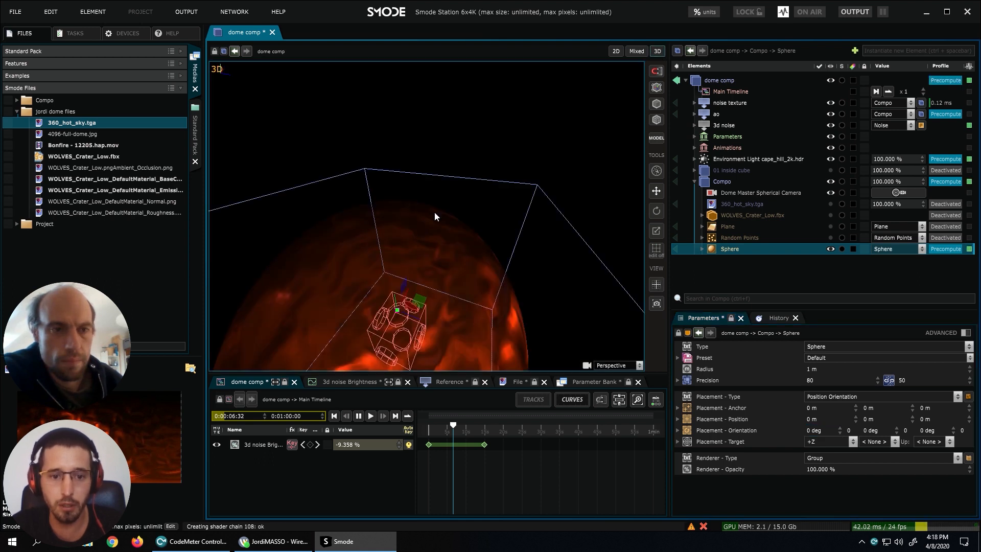
pyautogui.scroll(-3, 436, 212)
pyautogui.moveTo(425, 268); pyautogui.dragTo(436, 175)
pyautogui.moveTo(821, 433)
pyautogui.mouseDown()
pyautogui.moveTo(821, 424)
pyautogui.moveTo(820, 441)
pyautogui.mouseUp()
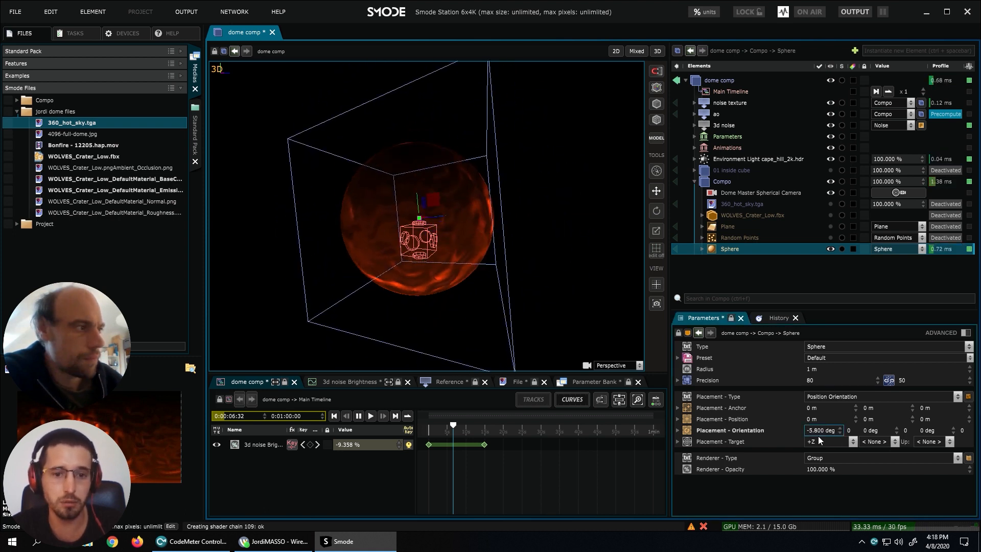
pyautogui.hotkey('ctrl', 'z')
pyautogui.moveTo(877, 431); pyautogui.dragTo(858, 335)
pyautogui.hotkey('ctrl', 'z')
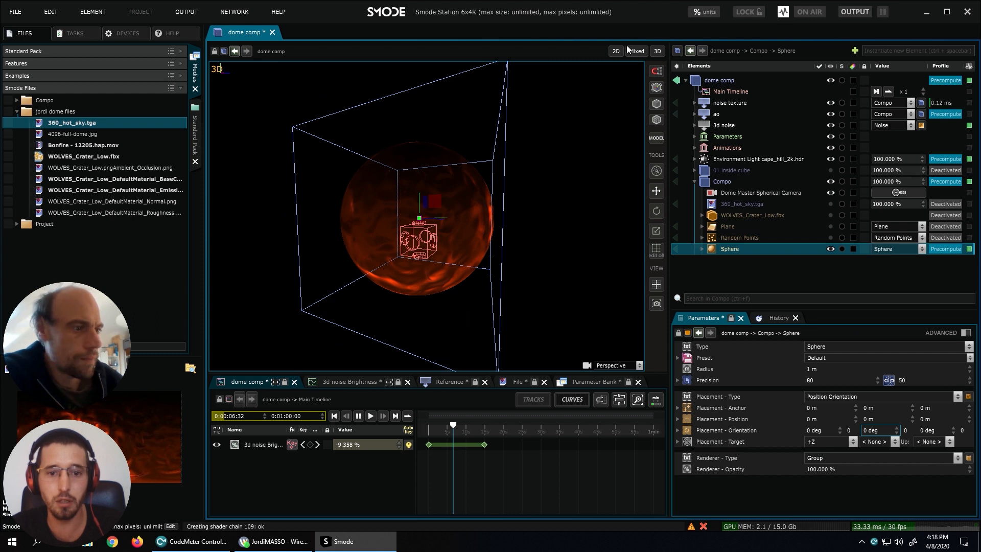
pyautogui.click(616, 51)
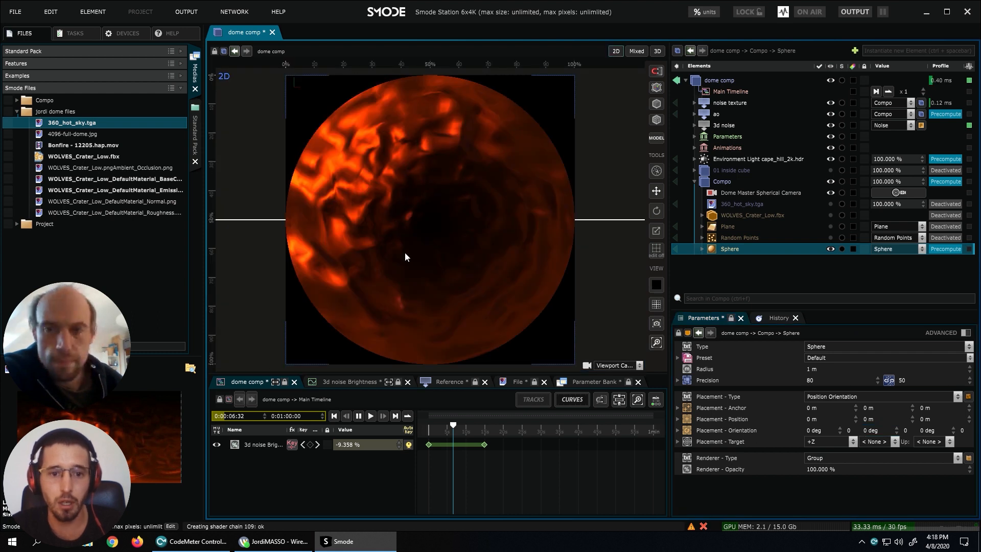
# Add a Position Noise distort modifier to the Sphere layer.
pyautogui.click(734, 237)
pyautogui.click(705, 249)
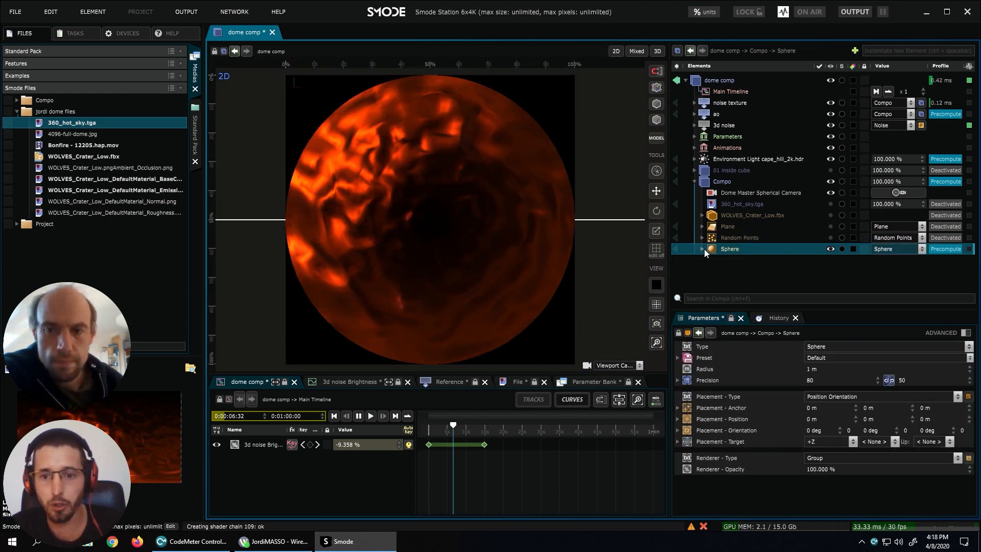
pyautogui.rightClick(737, 252)
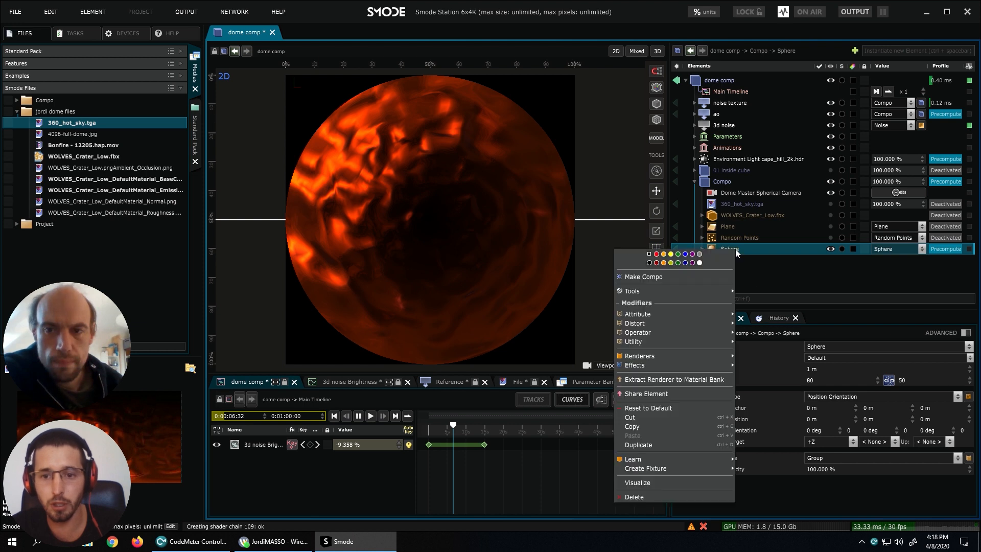
pyautogui.moveTo(651, 332)
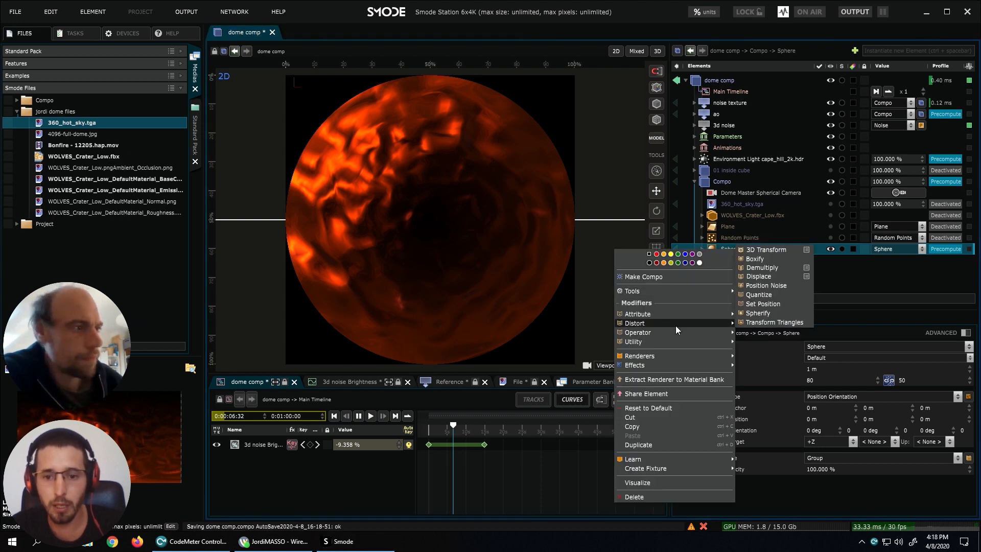
pyautogui.click(764, 285)
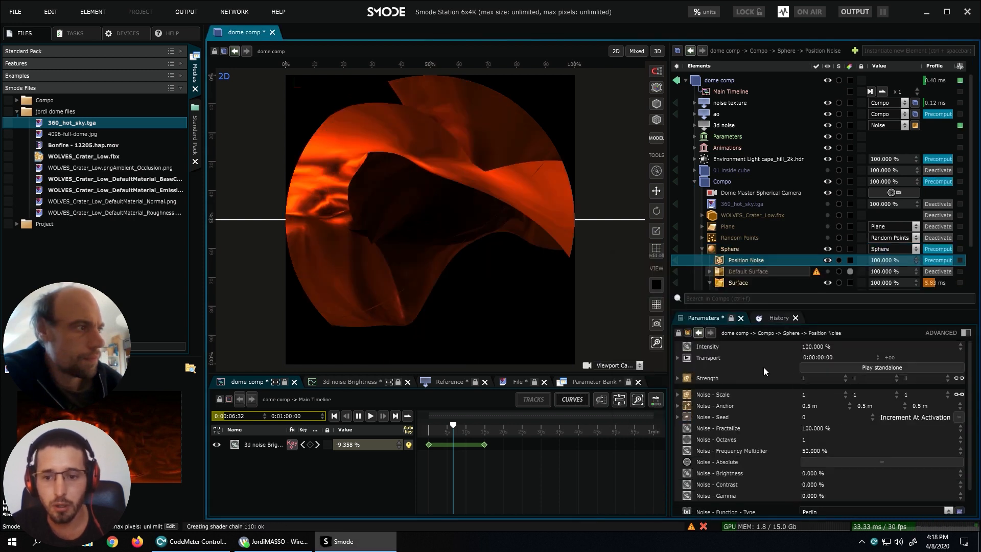
# Reduce the Position Noise Strength to 0.1 and make the noise play standalone.
pyautogui.click(817, 379)
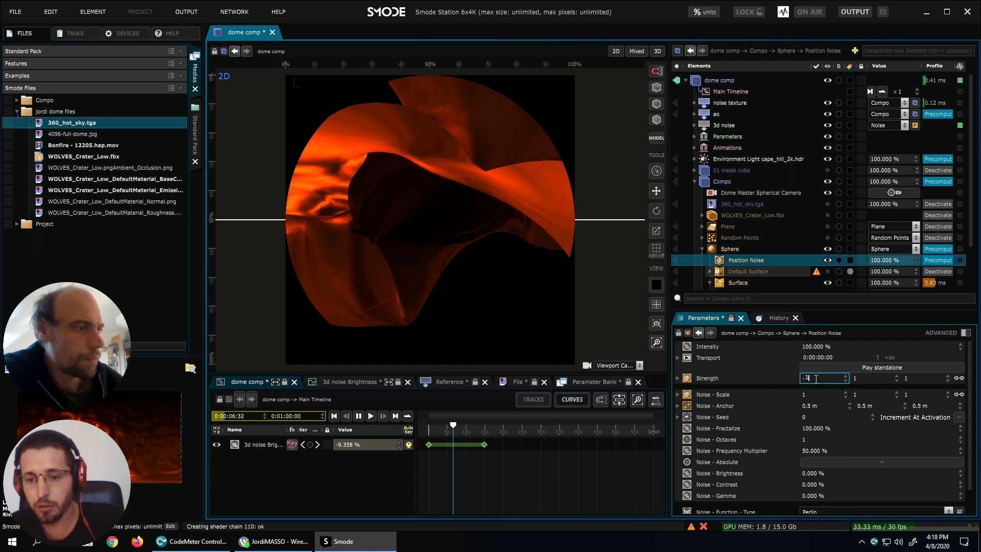
pyautogui.press('Return')
pyautogui.click(827, 368)
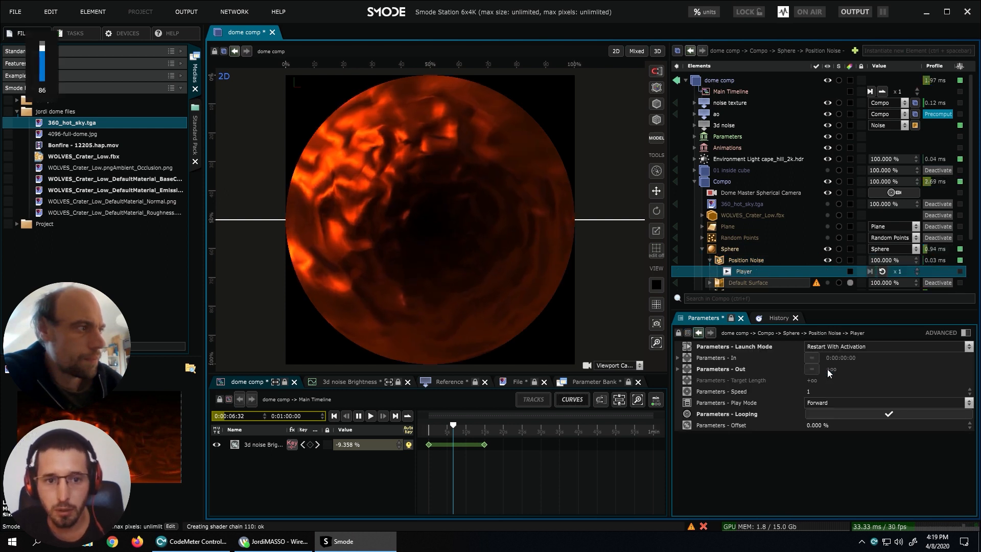
# Try a slower playback speed on the Position Noise player, set it back to 1, and collapse the Sphere's contents.
pyautogui.click(902, 271)
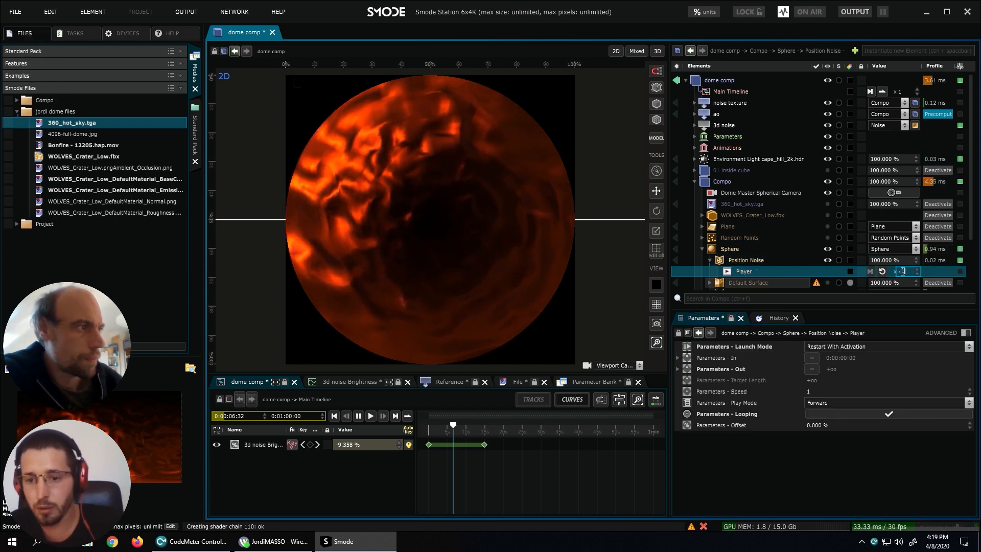
pyautogui.click(702, 249)
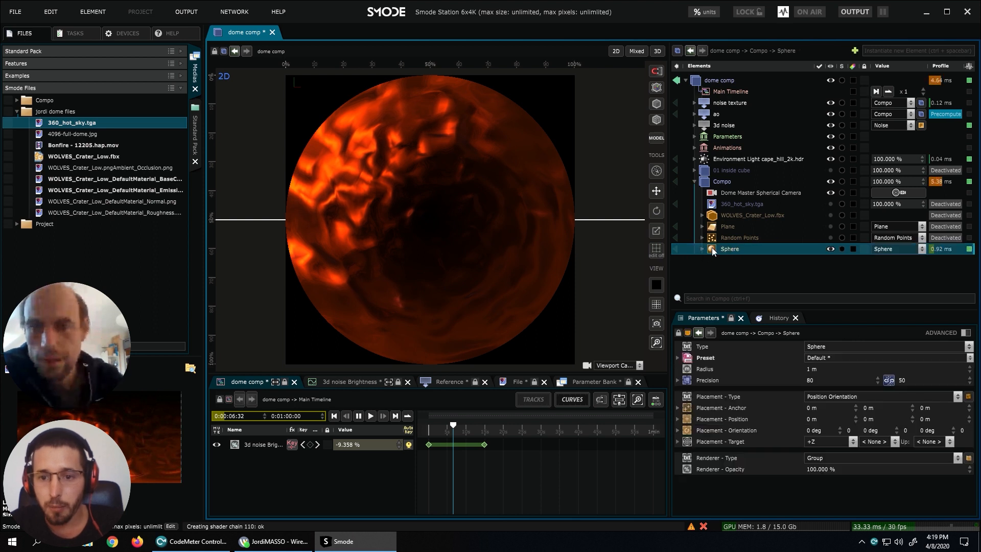
pyautogui.click(740, 239)
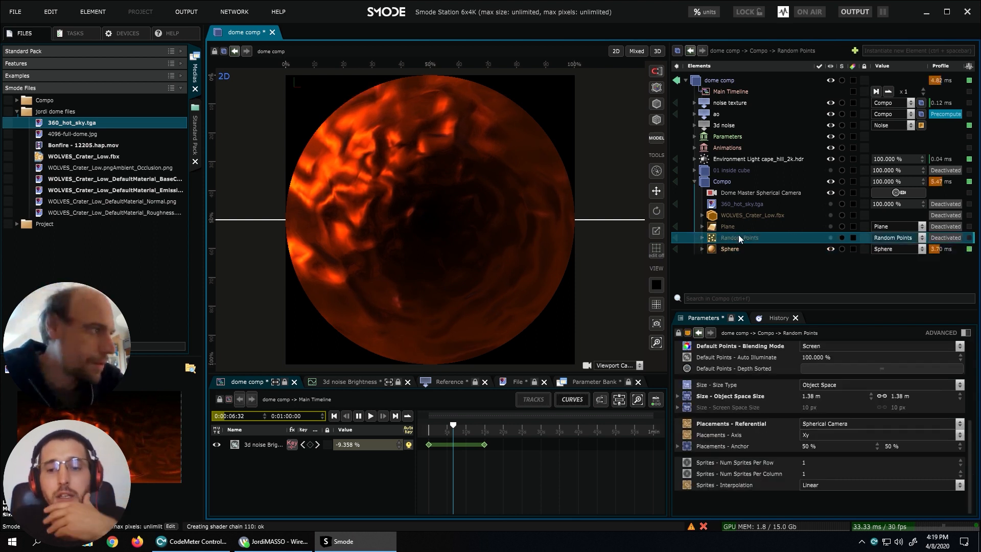
pyautogui.click(702, 248)
pyautogui.click(908, 272)
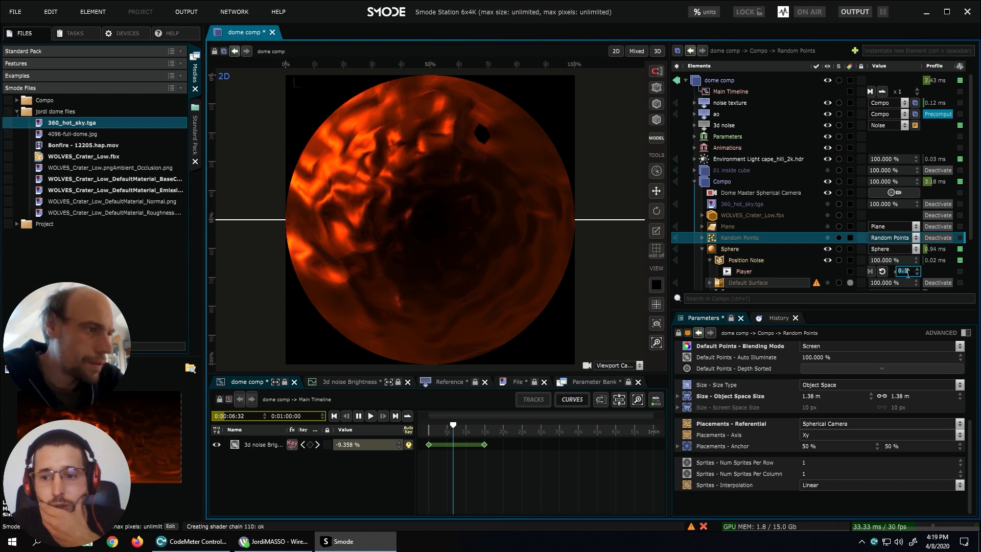
pyautogui.write('1')
pyautogui.press('Return')
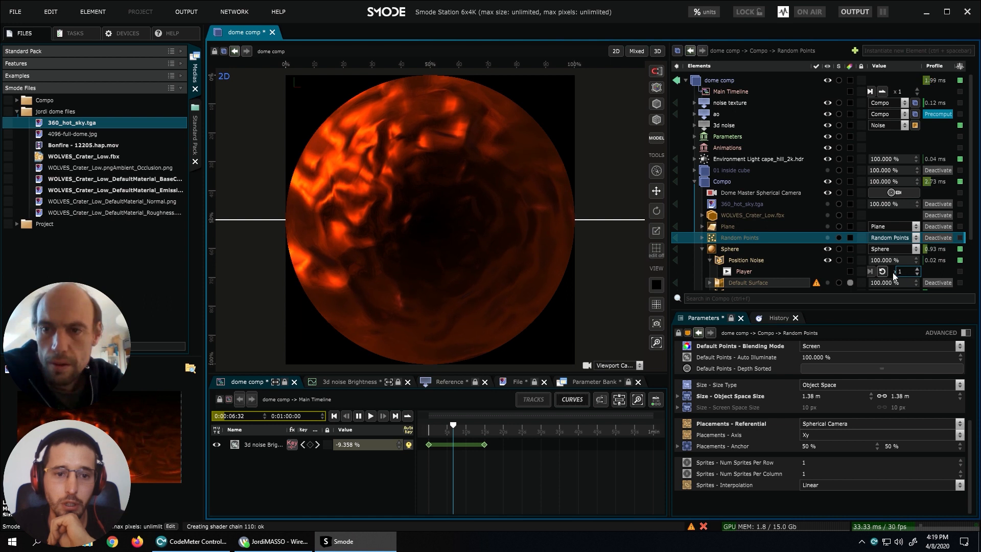
pyautogui.click(703, 250)
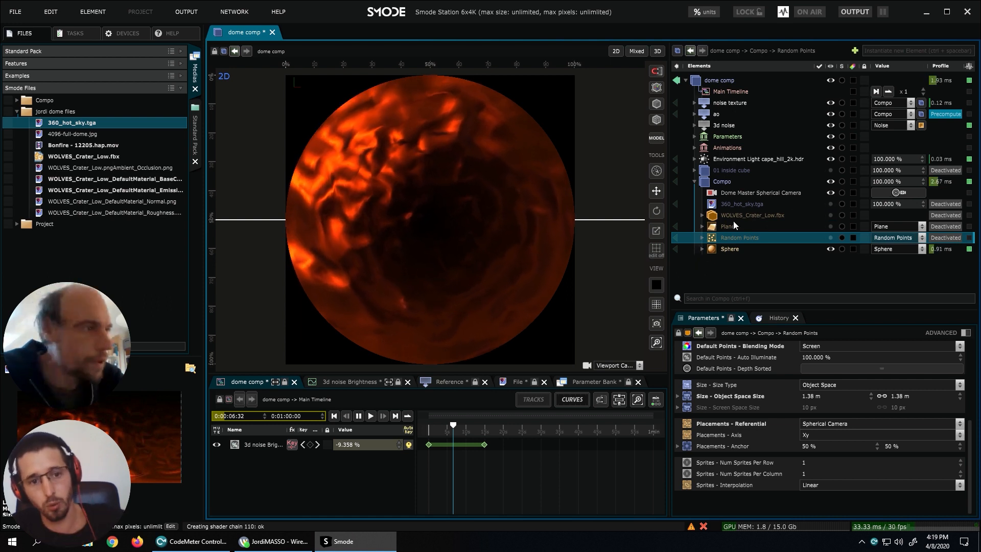
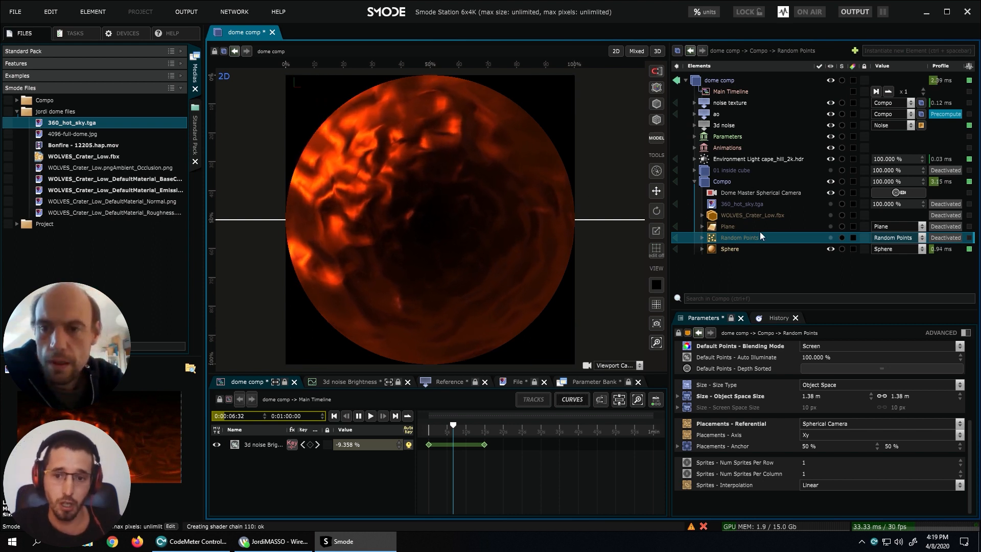
pyautogui.click(831, 249)
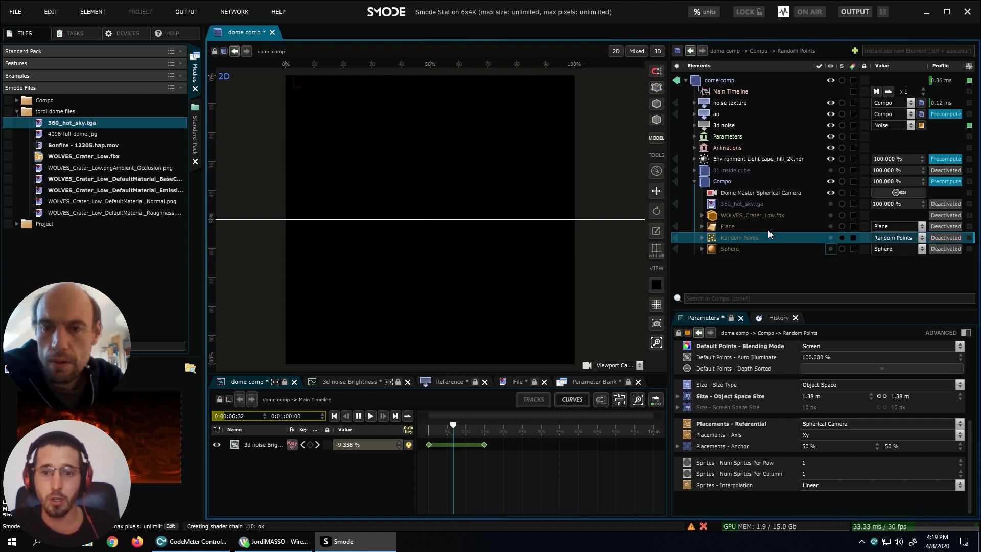
pyautogui.click(730, 182)
pyautogui.rightClick(730, 182)
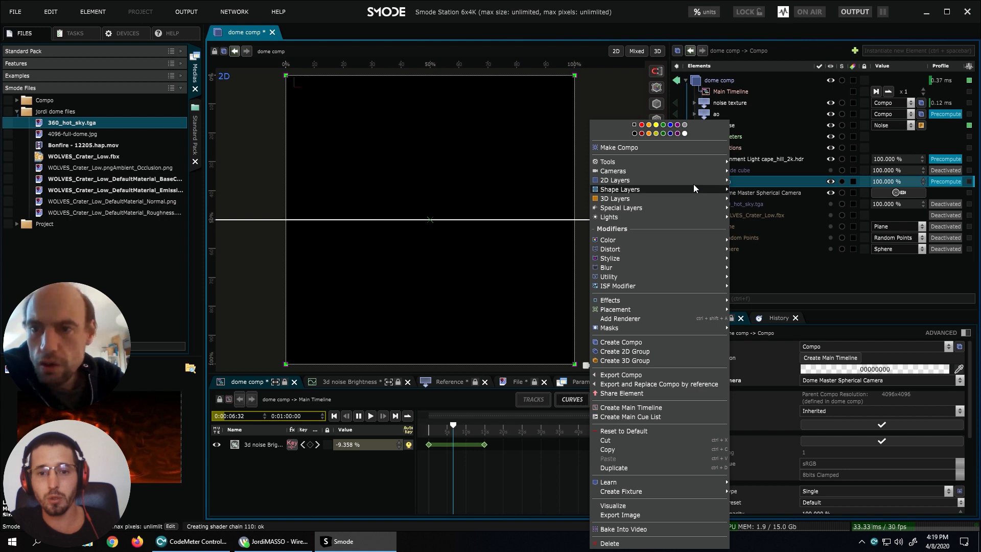
pyautogui.moveTo(647, 329)
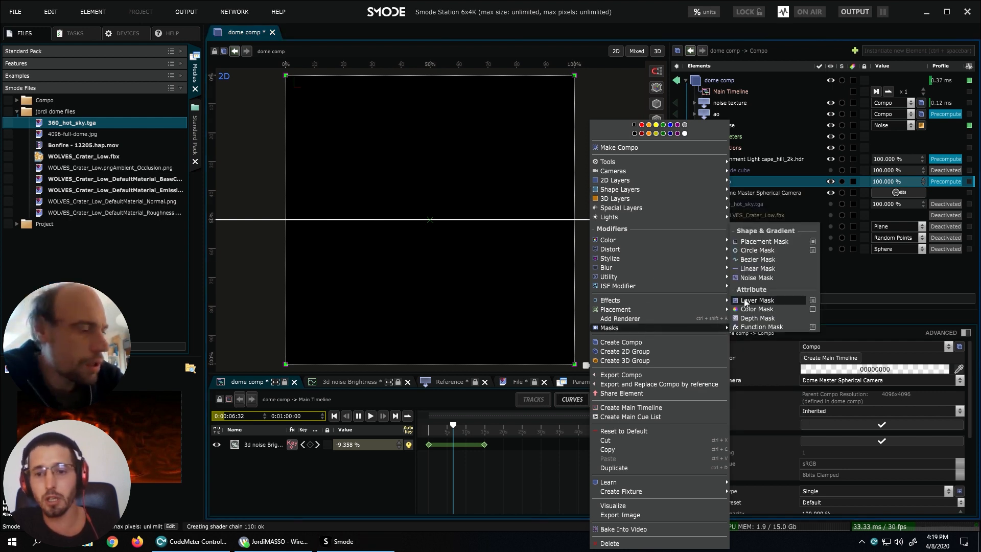
pyautogui.click(750, 180)
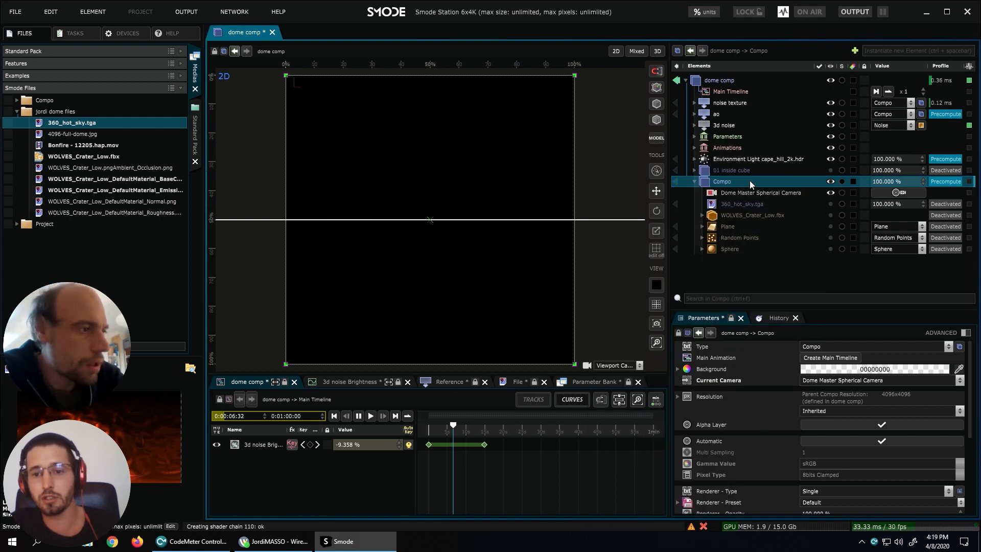
# Show the WOLVES_Crater_Low.fbx layer, and turn on the Sphere above it in the layer order with a radius of 5.53 m.
pyautogui.click(831, 216)
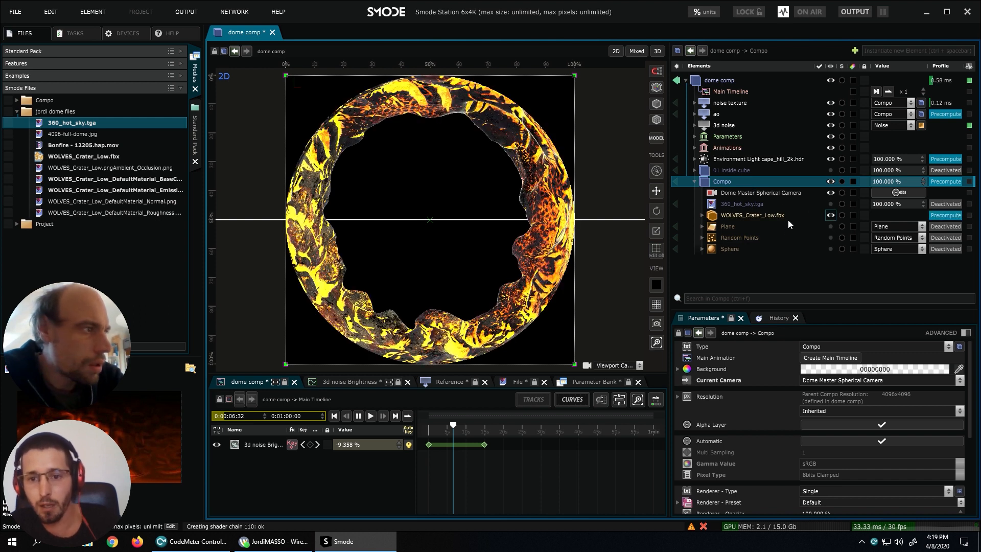
pyautogui.click(831, 249)
pyautogui.moveTo(730, 248); pyautogui.dragTo(731, 206)
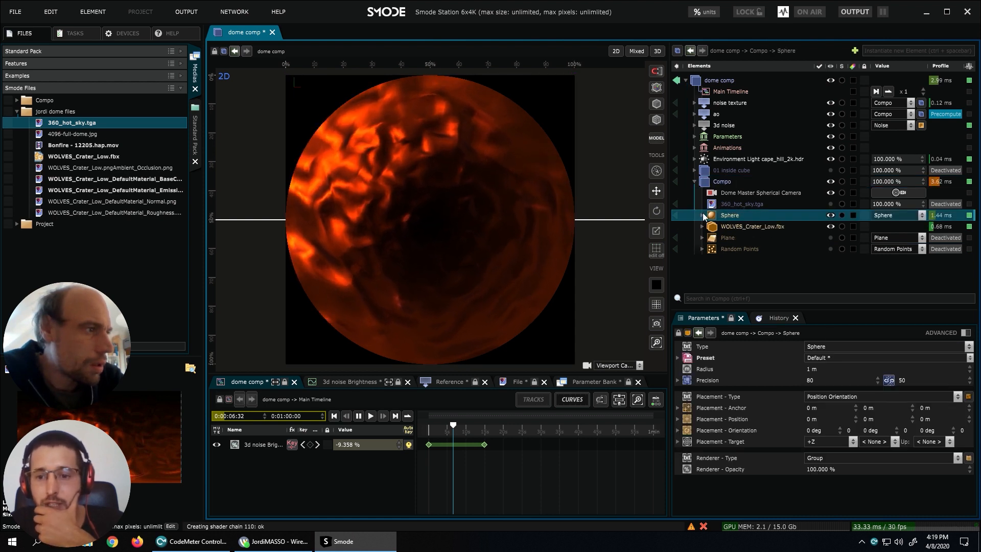
pyautogui.moveTo(814, 369); pyautogui.dragTo(817, 369)
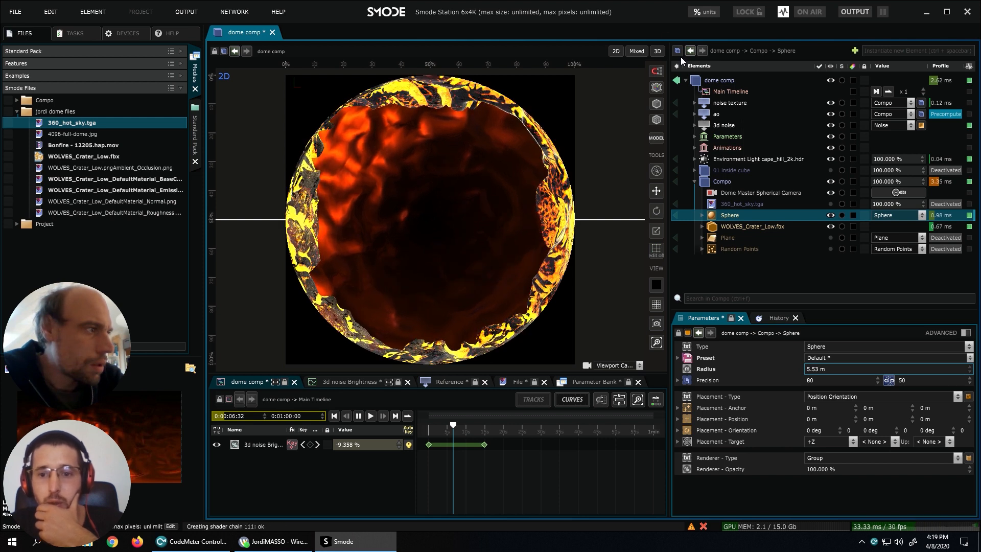
# Unlink the crater's placement size, stretch it to 2.51 on the second axis, and shift its position along that same axis.
pyautogui.click(728, 228)
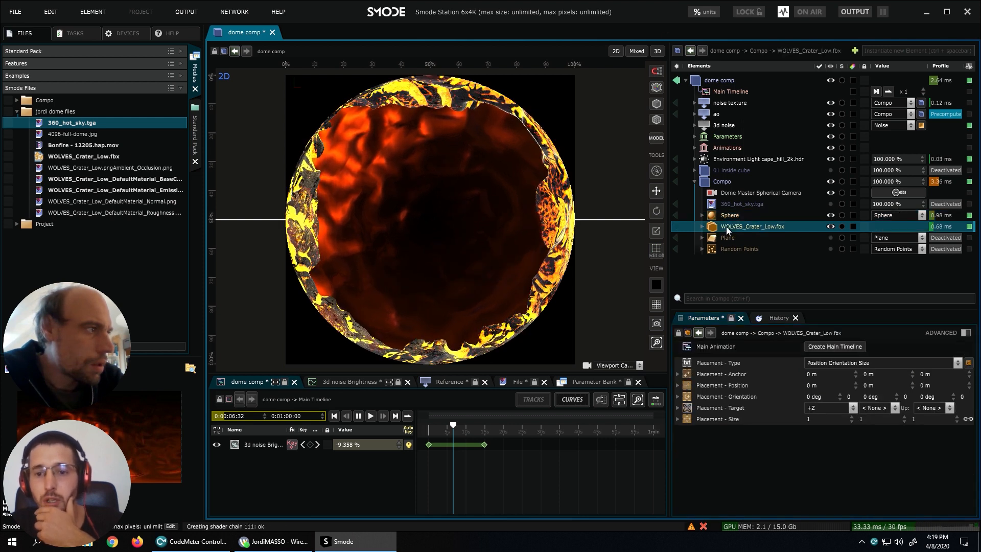
pyautogui.click(964, 420)
pyautogui.moveTo(858, 411); pyautogui.dragTo(858, 338)
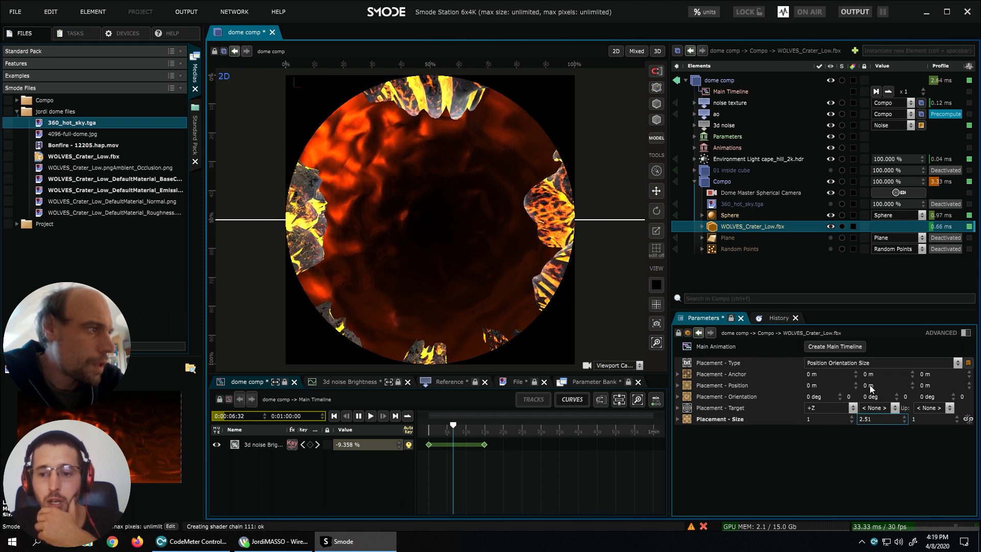
pyautogui.moveTo(869, 385); pyautogui.dragTo(838, 280)
# Override the clipping distances of the Dome Master Spherical Camera, trying 500 and 000 as the far distance.
pyautogui.click(731, 189)
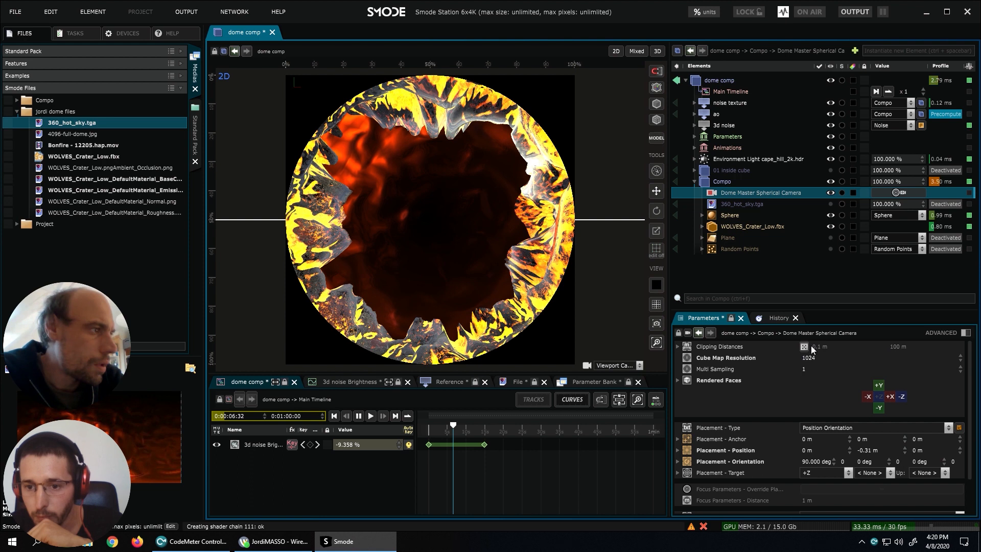
pyautogui.doubleClick(895, 347)
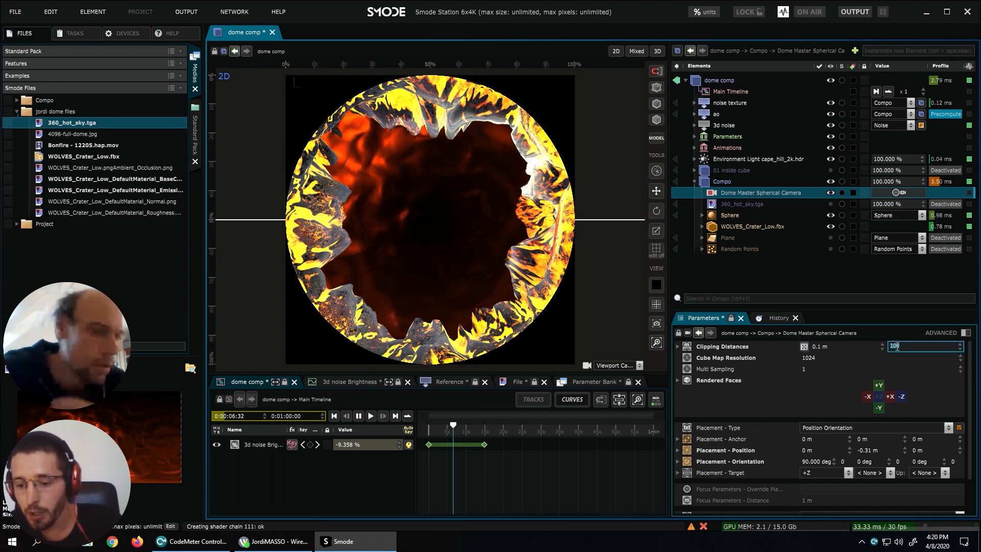
pyautogui.write('500')
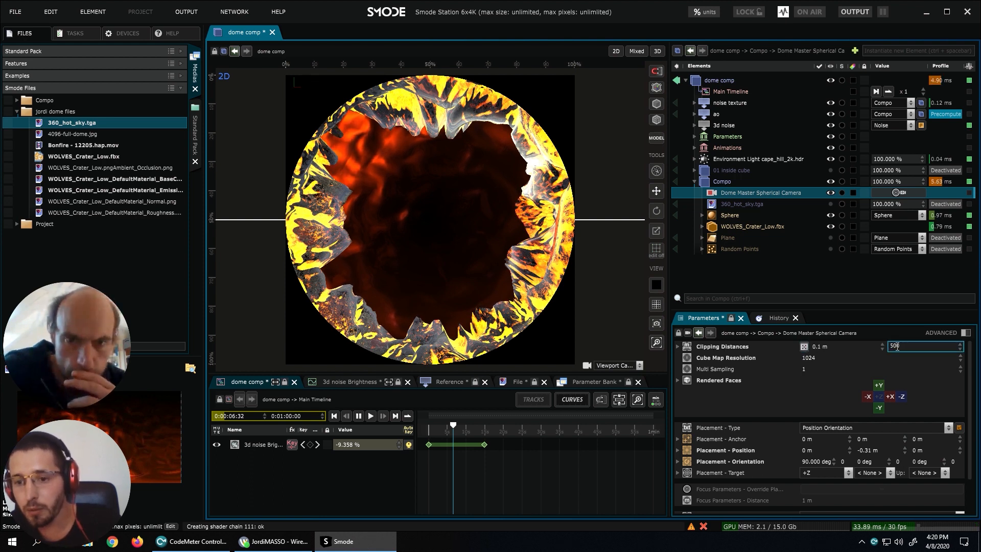
pyautogui.doubleClick(905, 347)
pyautogui.write('000')
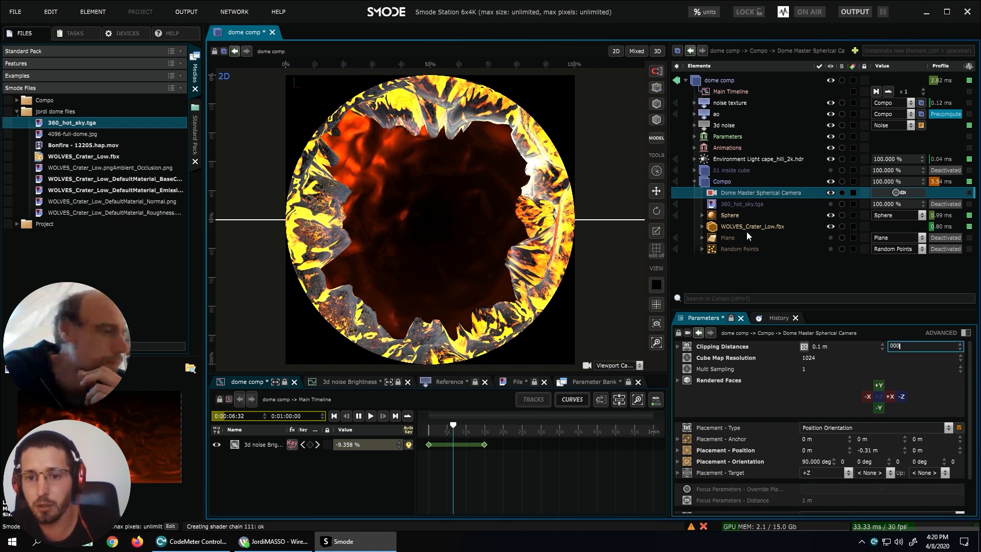
# Disable depth buffer Test and Write on the Sphere's Surface renderer.
pyautogui.click(731, 216)
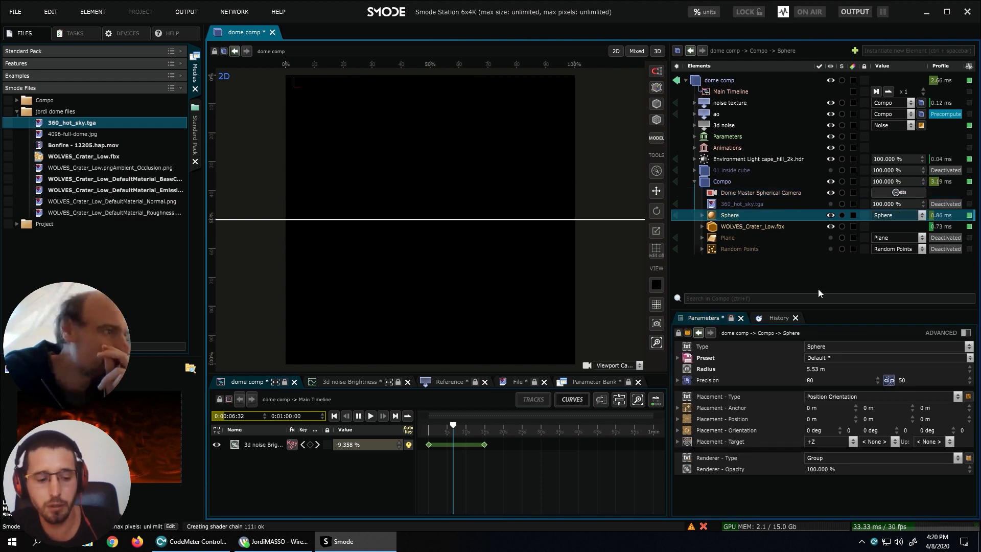
pyautogui.click(966, 333)
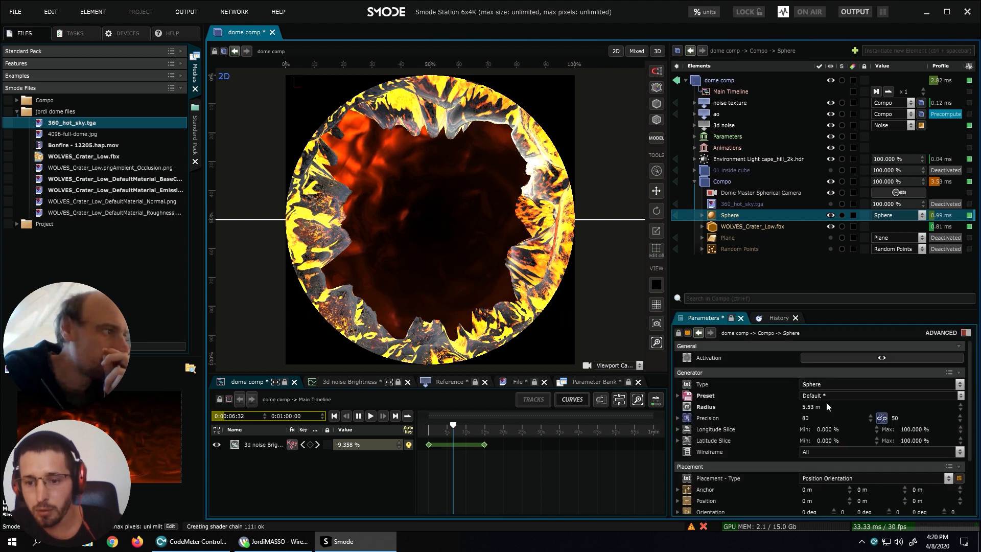
pyautogui.scroll(-1, 787, 396)
pyautogui.click(702, 216)
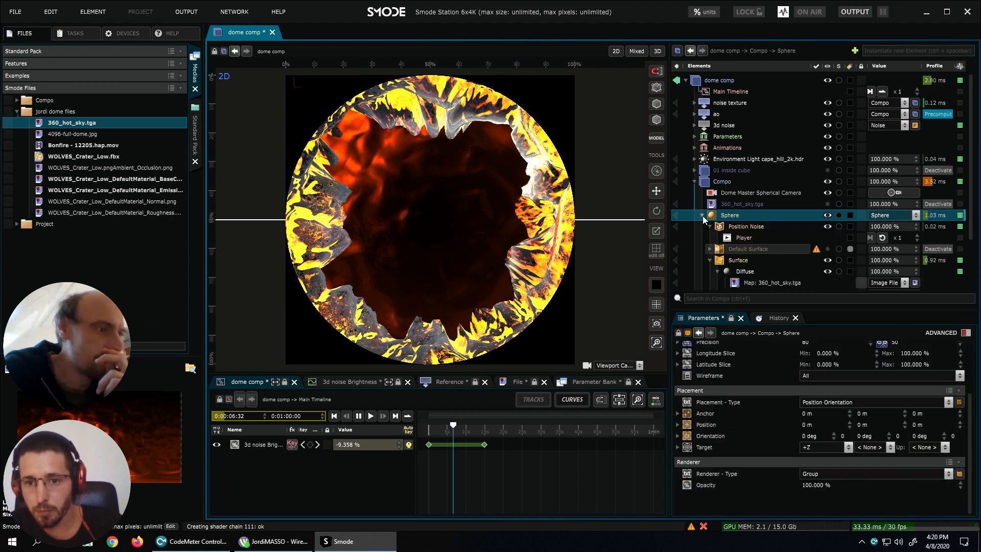
pyautogui.click(739, 261)
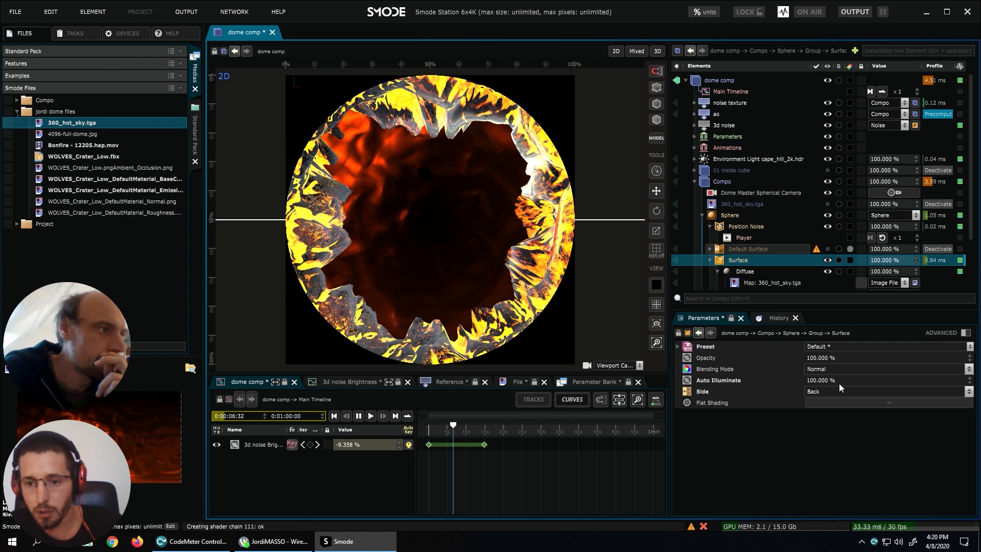
pyautogui.click(965, 333)
pyautogui.scroll(-3, 793, 391)
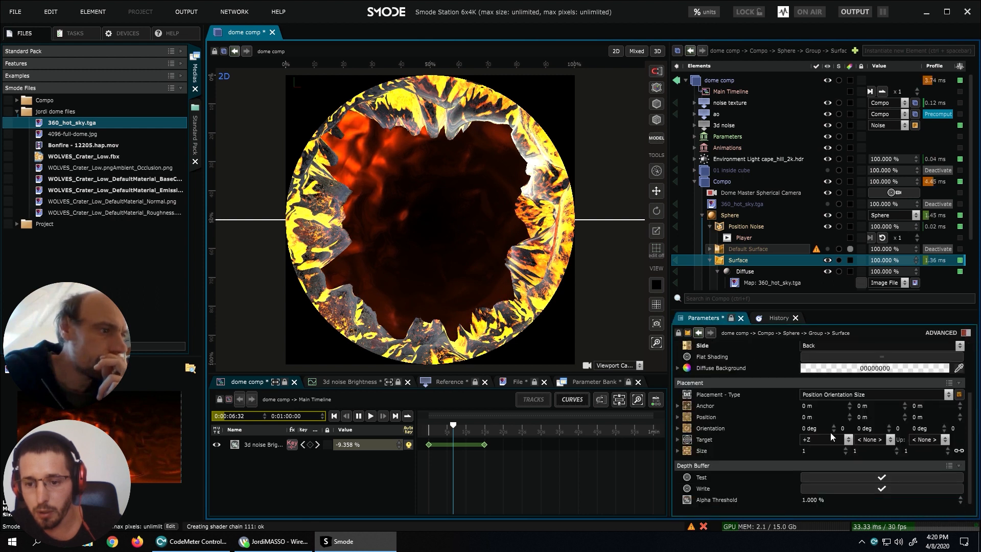
pyautogui.click(886, 463)
pyautogui.click(885, 475)
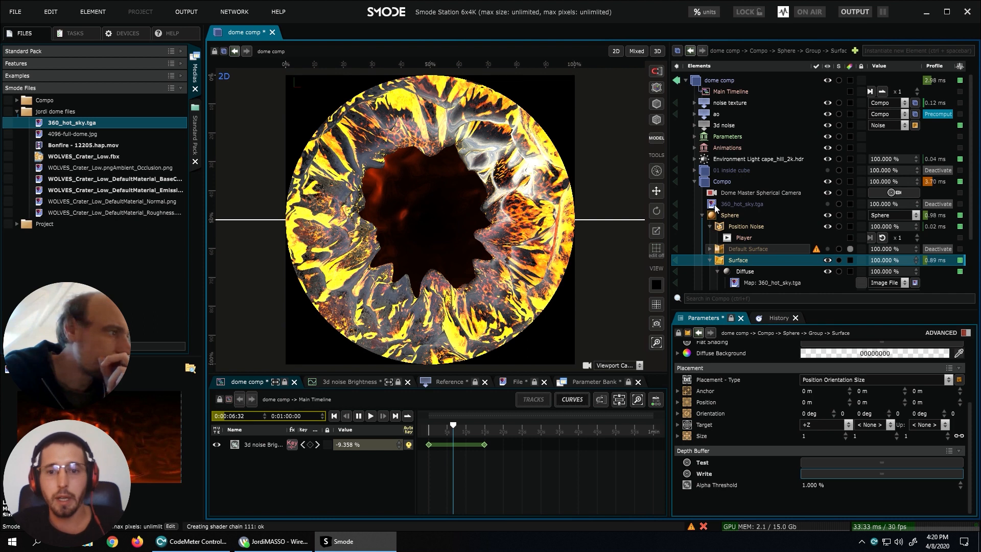
# Collapse the Sphere and add a Noise layer mask to the Compo that holds the crater.
pyautogui.click(702, 216)
pyautogui.click(728, 183)
pyautogui.rightClick(728, 183)
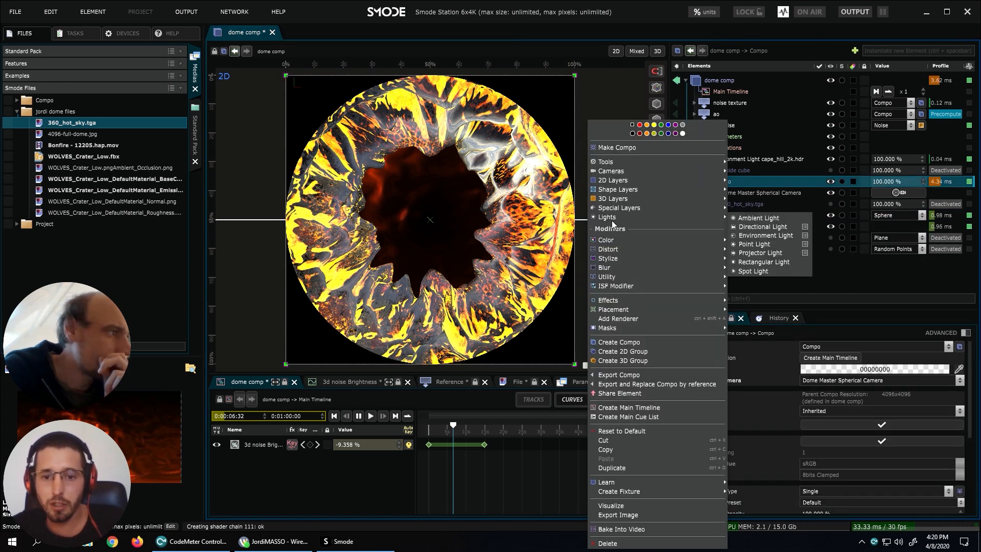
pyautogui.moveTo(623, 332)
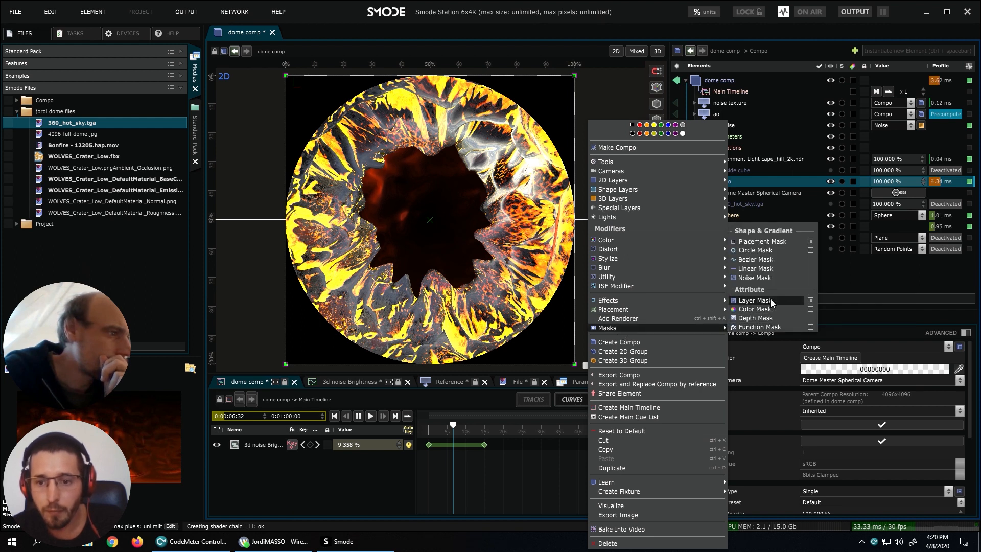
pyautogui.moveTo(771, 299)
pyautogui.click(846, 262)
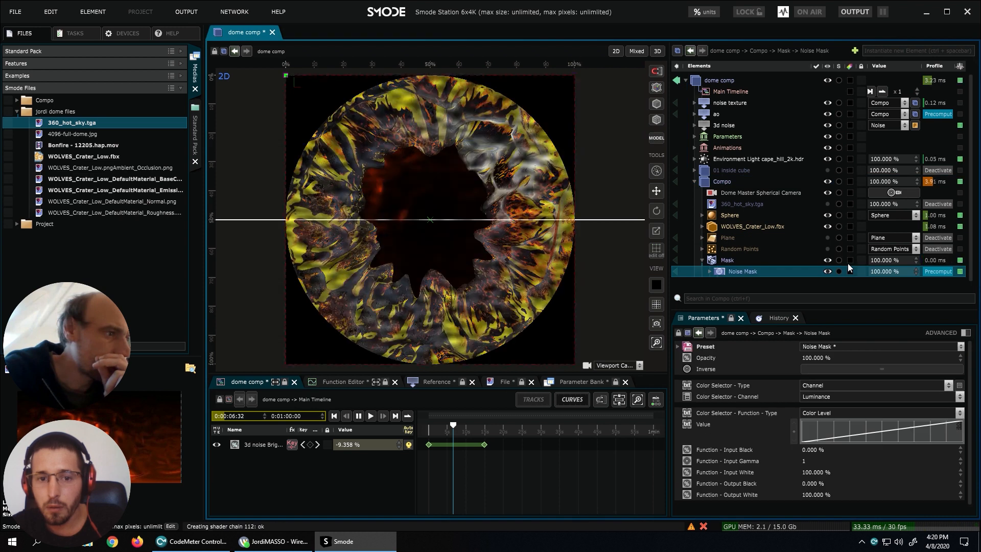
# Enlarge the mask's Perlin Noise scale to about 391.68 by 220.32 px.
pyautogui.click(709, 271)
pyautogui.click(752, 263)
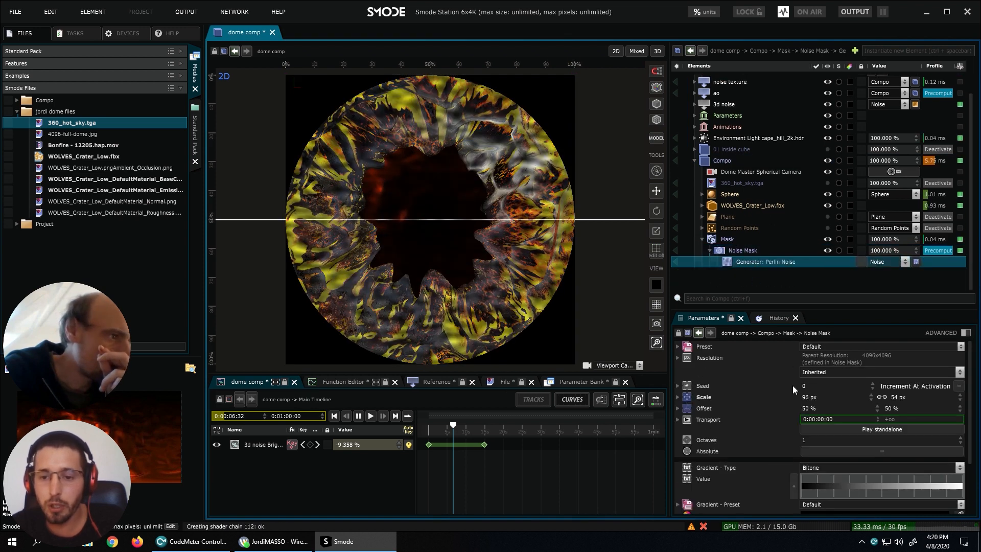
pyautogui.moveTo(836, 397); pyautogui.dragTo(836, 394)
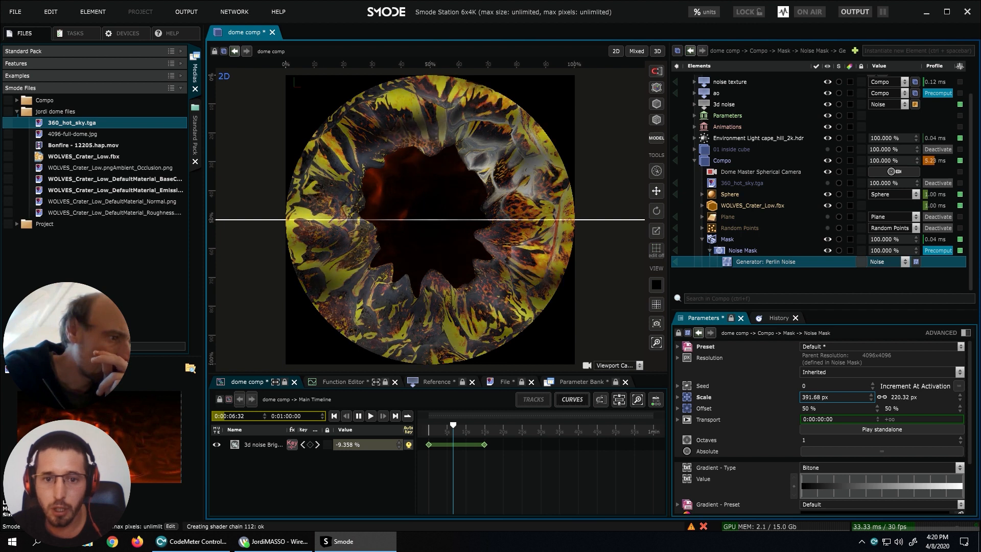
# Add a Brightness Contrast Gamma modifier to the mask's Perlin Noise and raise its contrast to 57.2%.
pyautogui.rightClick(741, 261)
pyautogui.moveTo(646, 299)
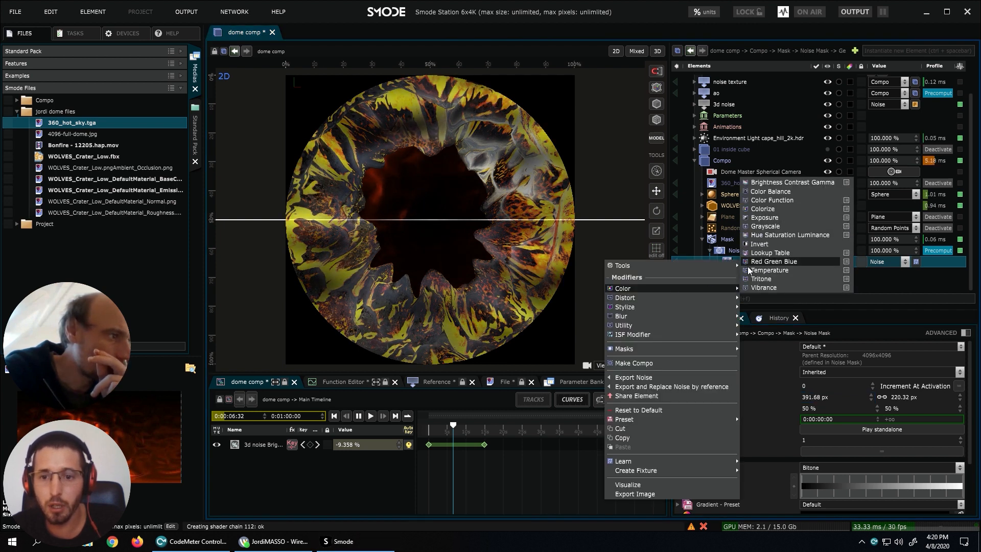
pyautogui.click(778, 183)
pyautogui.moveTo(814, 380); pyautogui.dragTo(814, 343)
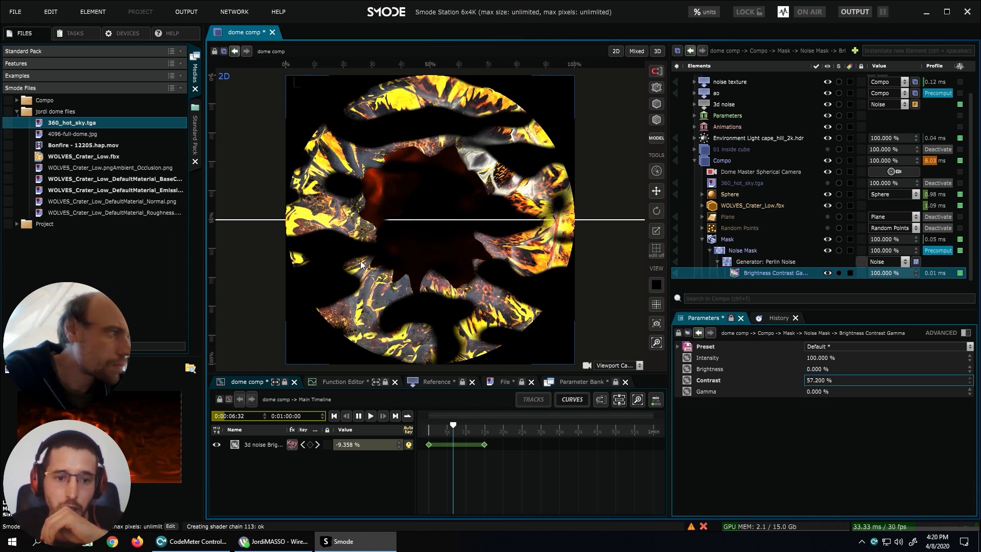
pyautogui.press('XF86AudioRaiseVolume')
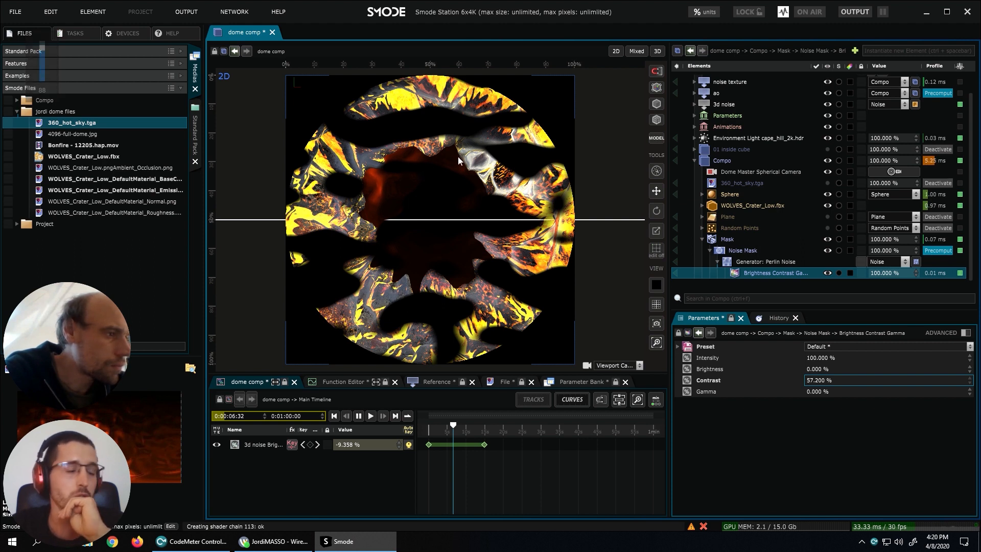
# Deactivate the Noise Mask, add a Compo Mask within the same Mask, and expand its generator compo.
pyautogui.click(744, 262)
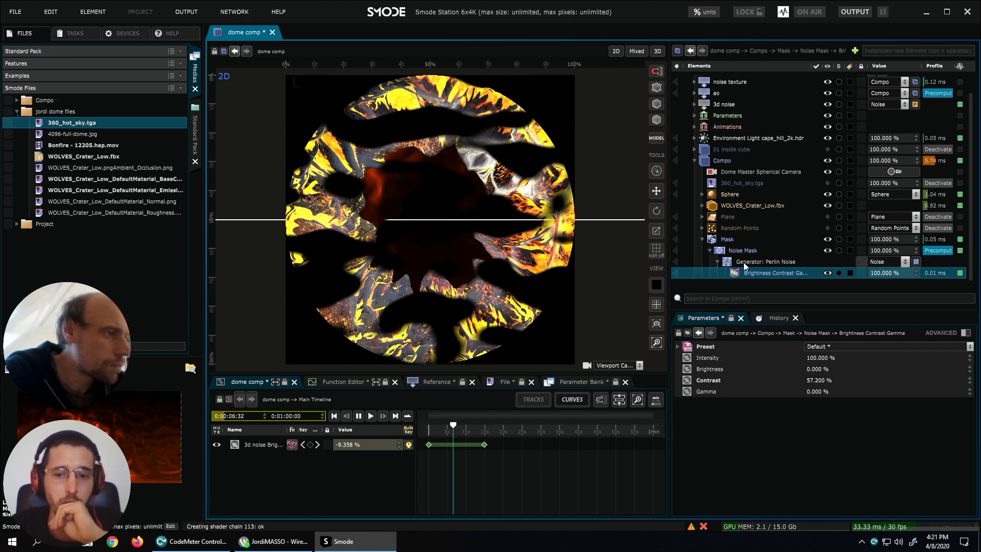
pyautogui.click(827, 250)
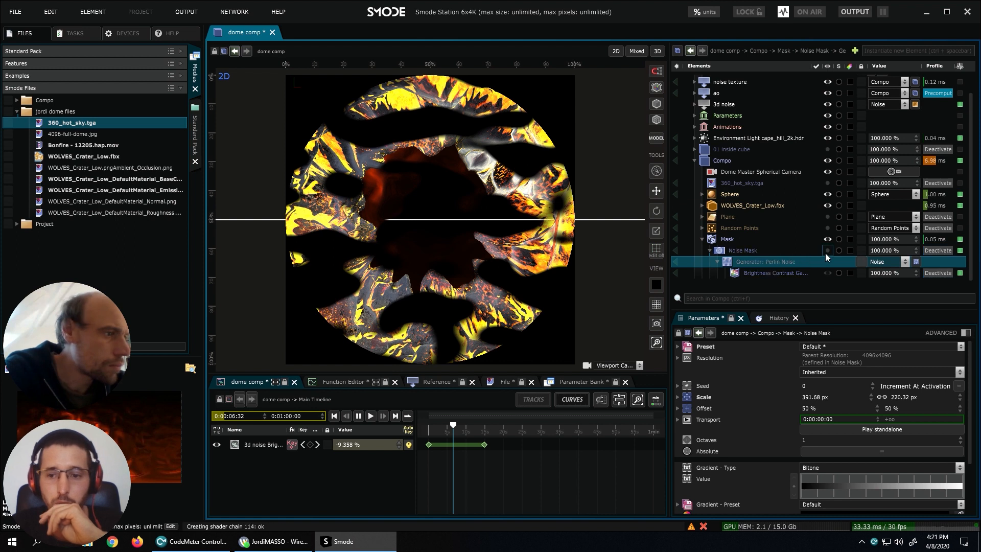
pyautogui.click(728, 241)
pyautogui.rightClick(728, 241)
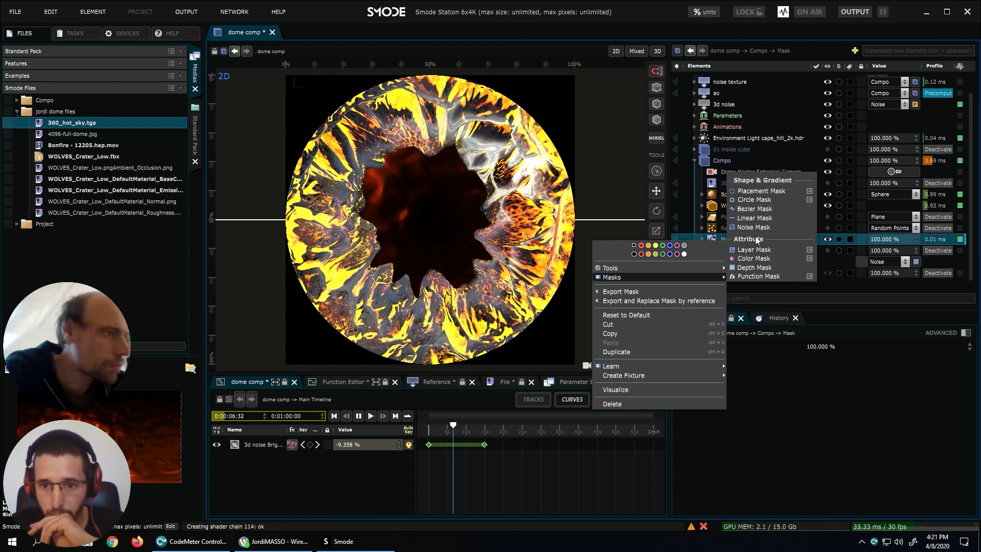
pyautogui.moveTo(810, 250)
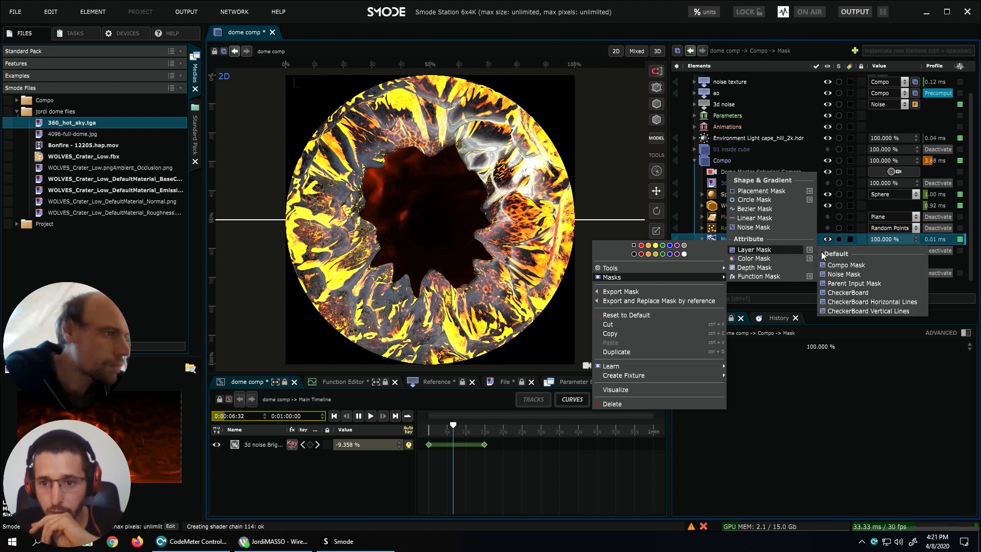
pyautogui.click(847, 265)
pyautogui.click(710, 262)
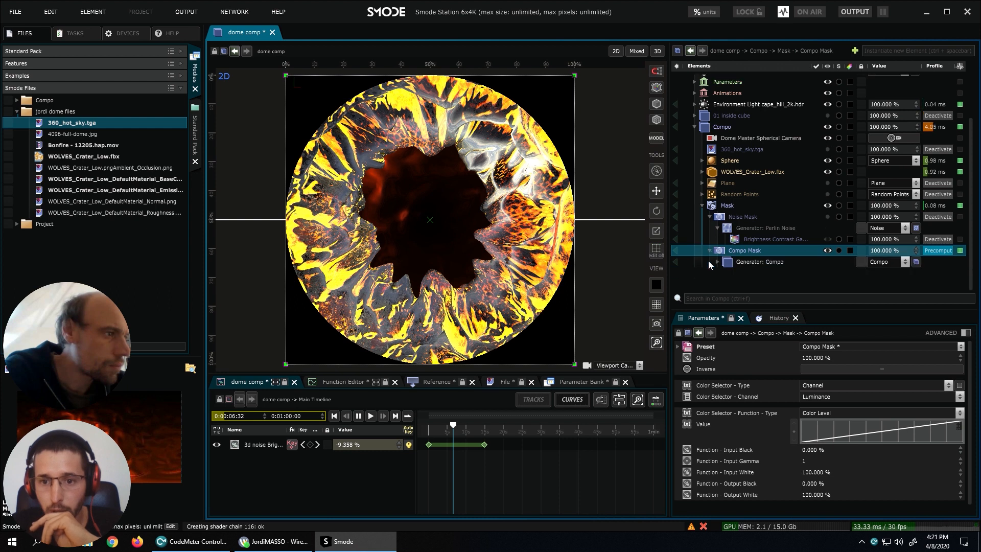
pyautogui.click(718, 262)
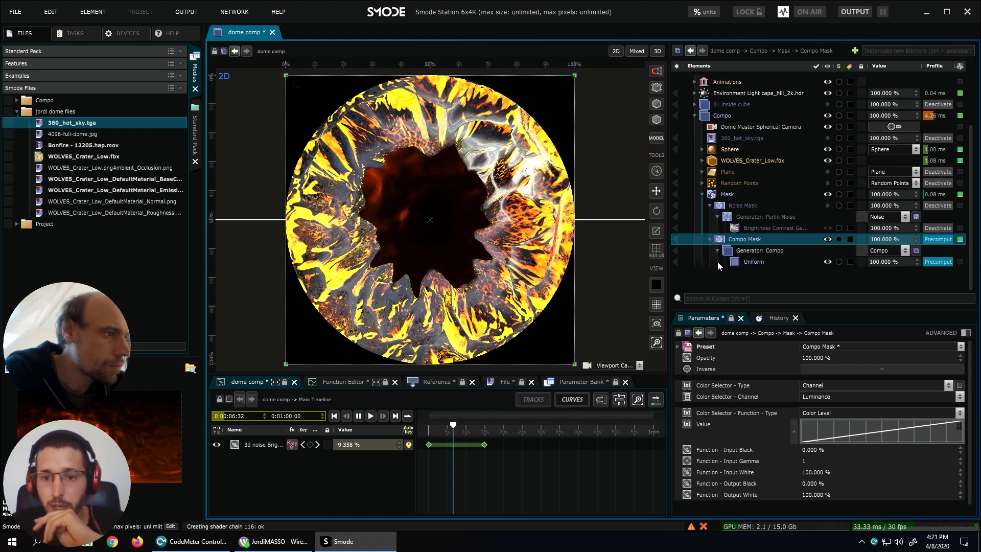
# Add a Geosphere with its surface side set to Both in the Compo Mask's generator, and deactivate the Uniform layer there.
pyautogui.click(763, 252)
pyautogui.rightClick(762, 251)
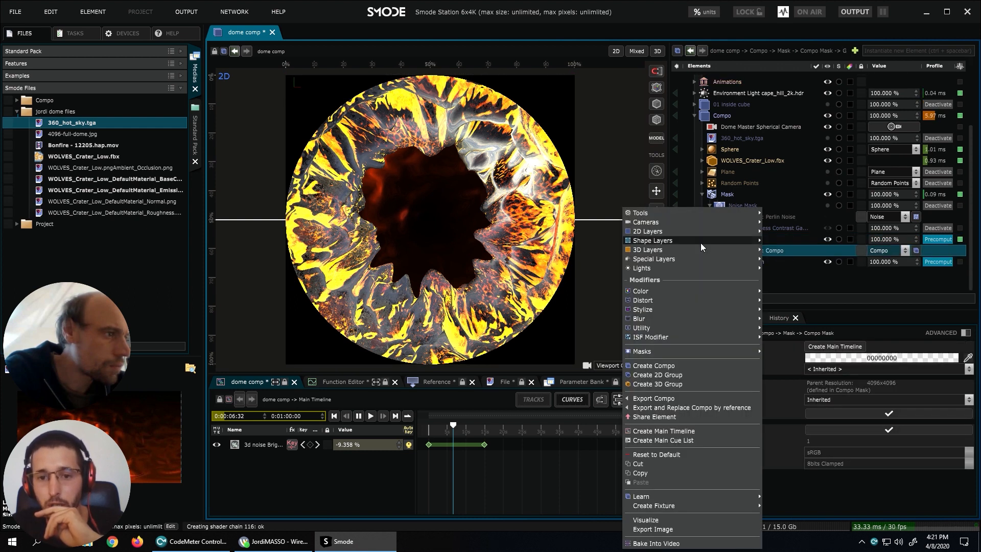
pyautogui.moveTo(659, 253)
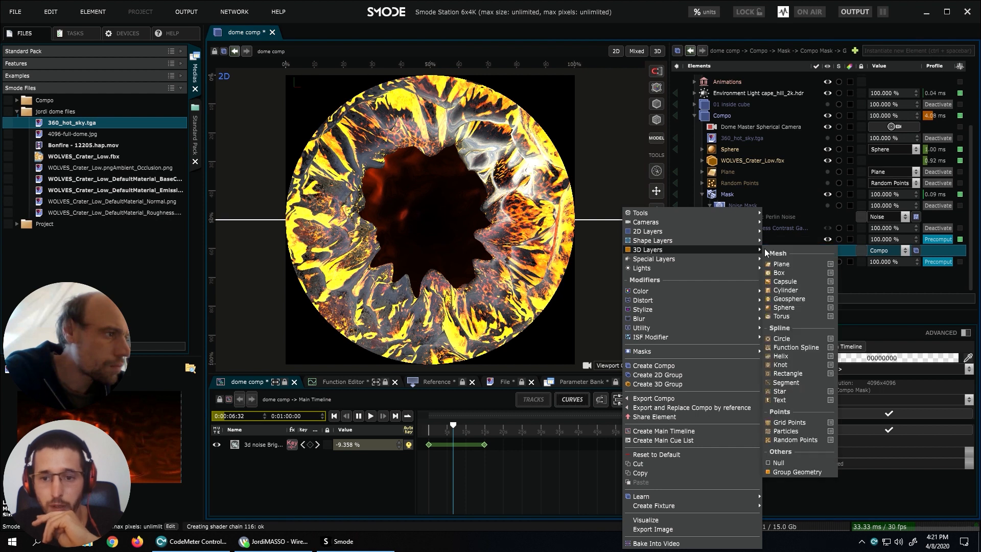
pyautogui.click(789, 299)
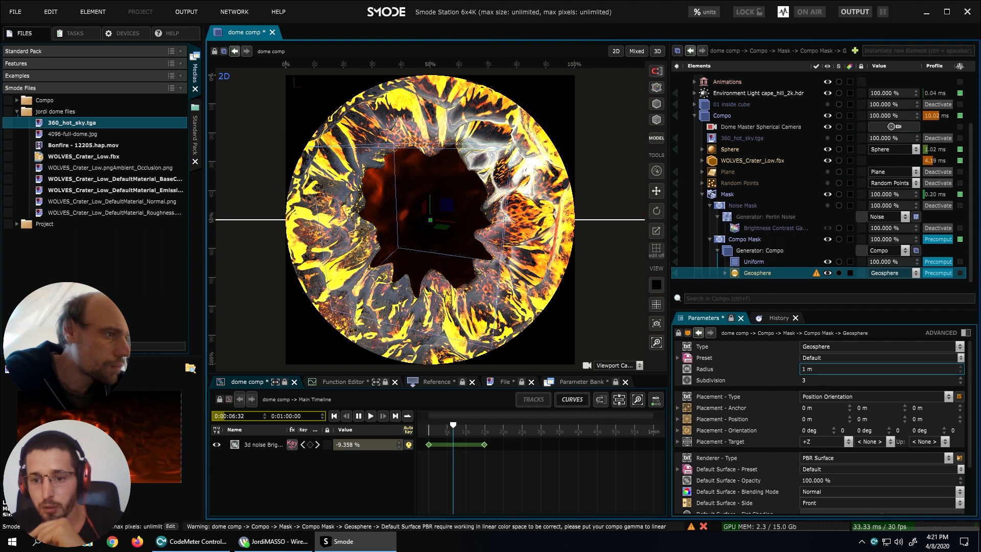
pyautogui.scroll(-3, 823, 409)
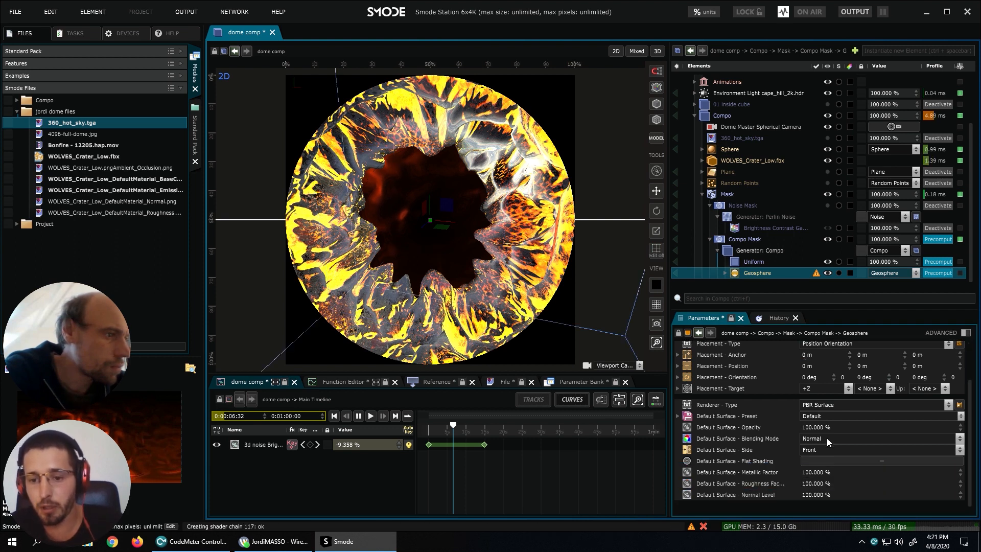
pyautogui.click(824, 450)
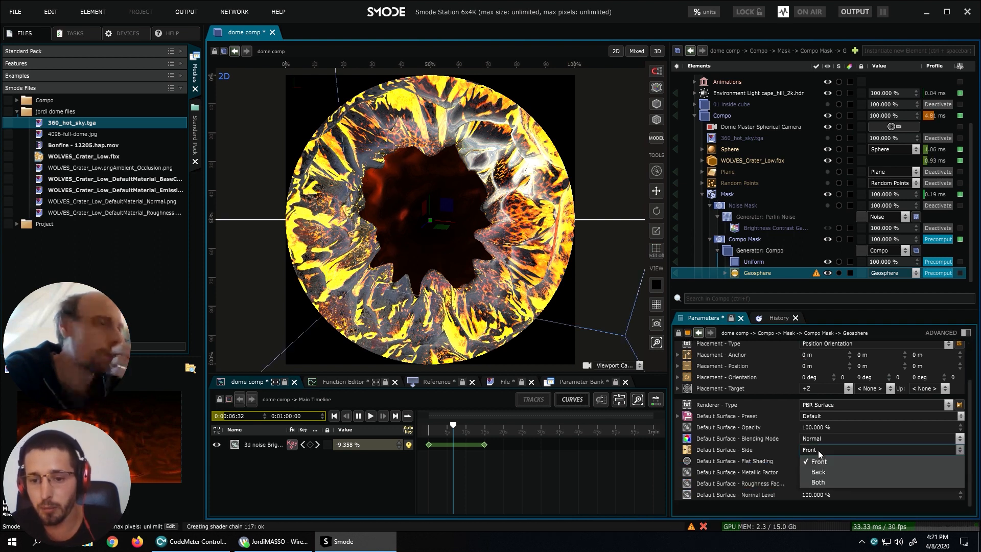
pyautogui.click(818, 482)
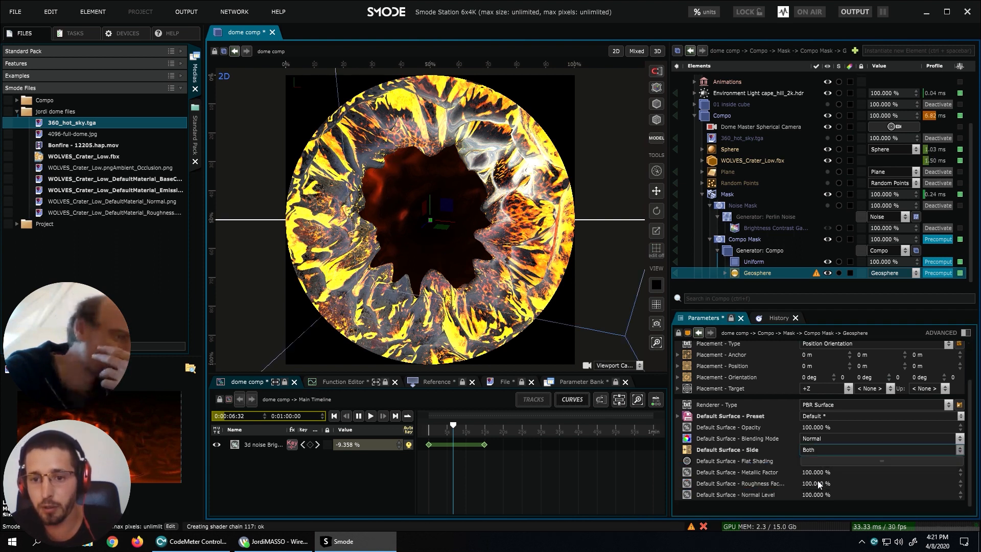
pyautogui.click(827, 262)
# Add a Spherical Camera to the Compo Mask's generator, with 90 deg orientation on the first axis and Dome Master unwrap mode.
pyautogui.click(768, 250)
pyautogui.rightClick(769, 250)
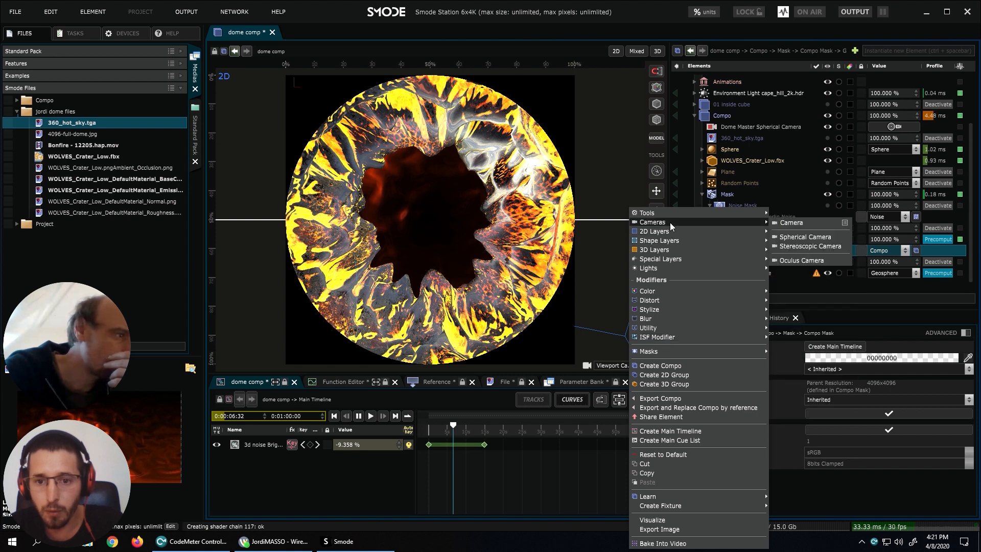
pyautogui.moveTo(733, 221)
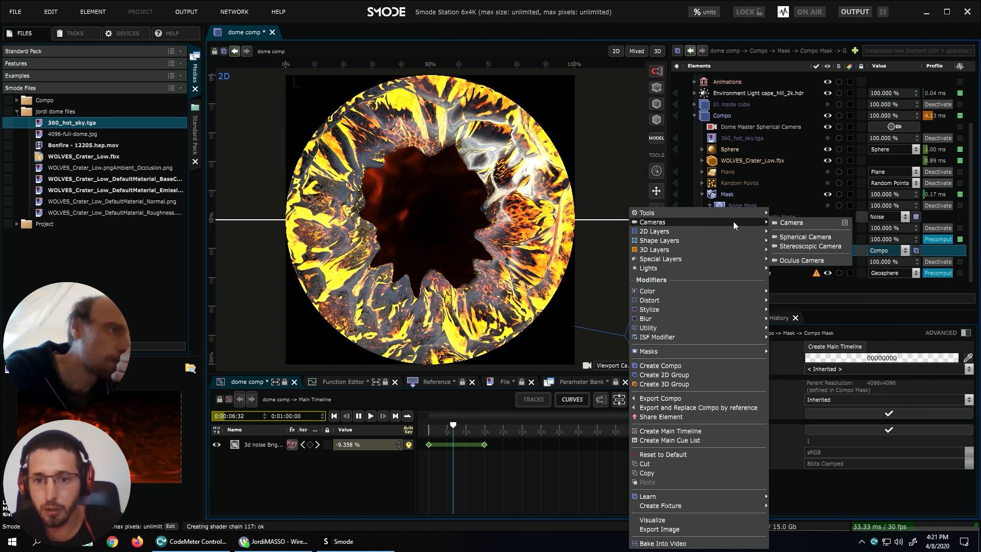
pyautogui.click(790, 236)
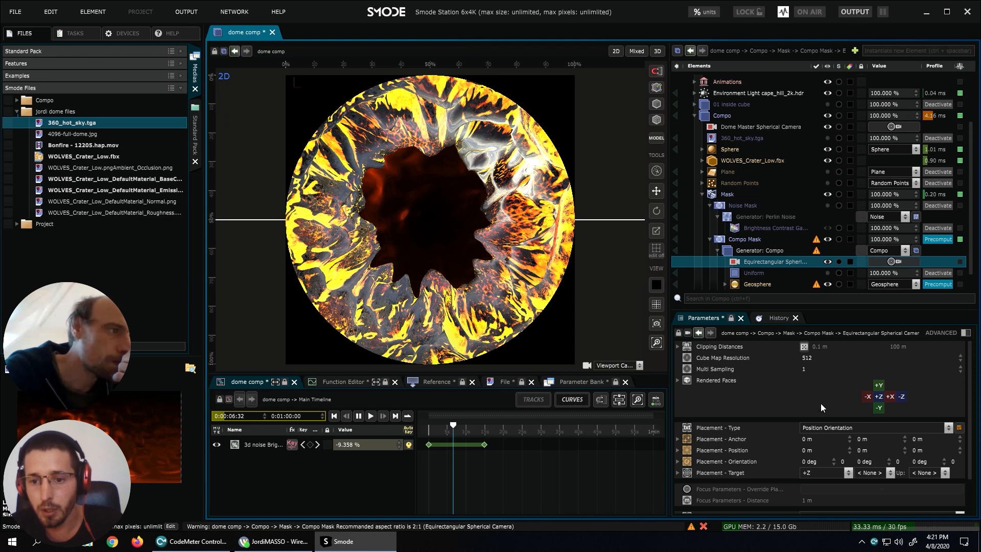
pyautogui.doubleClick(816, 462)
pyautogui.write('90')
pyautogui.press('Return')
pyautogui.scroll(-1, 766, 440)
pyautogui.click(836, 473)
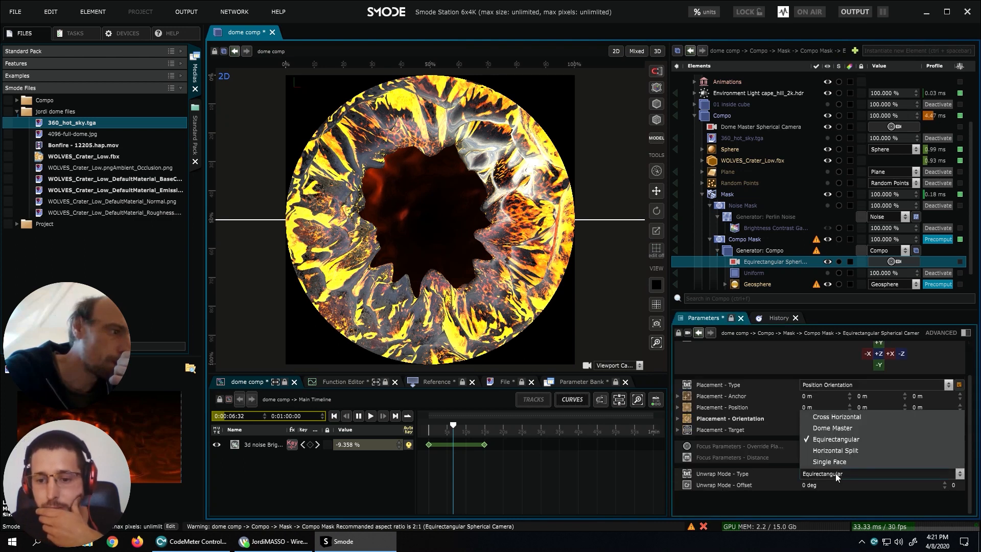
pyautogui.click(838, 429)
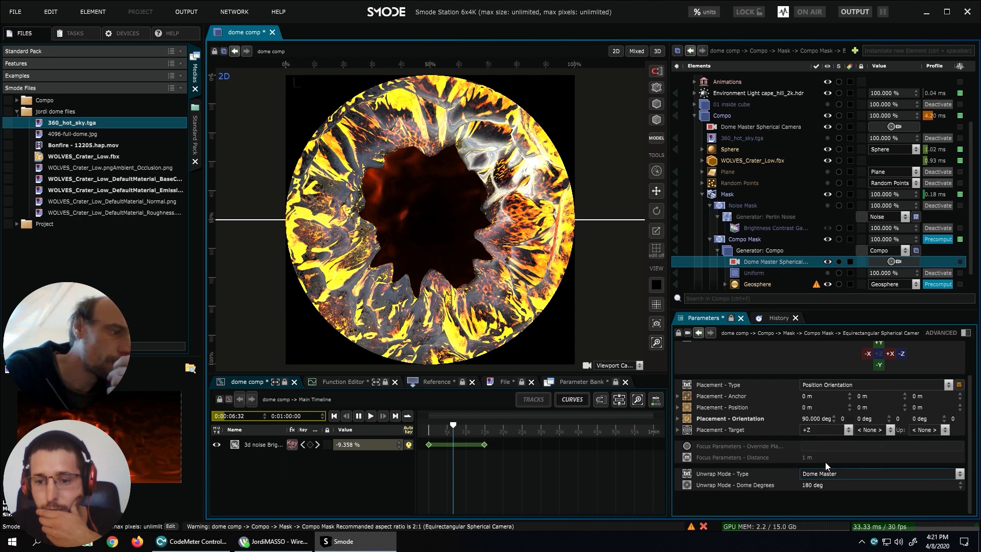
# Preview the Compo Mask's generator and add a Surface renderer to its Geosphere.
pyautogui.click(675, 251)
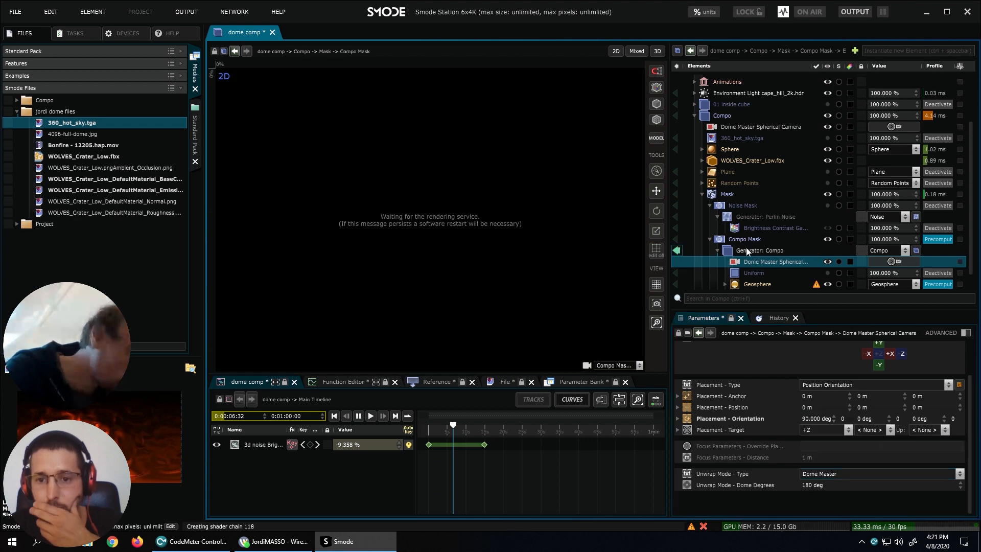
pyautogui.click(755, 284)
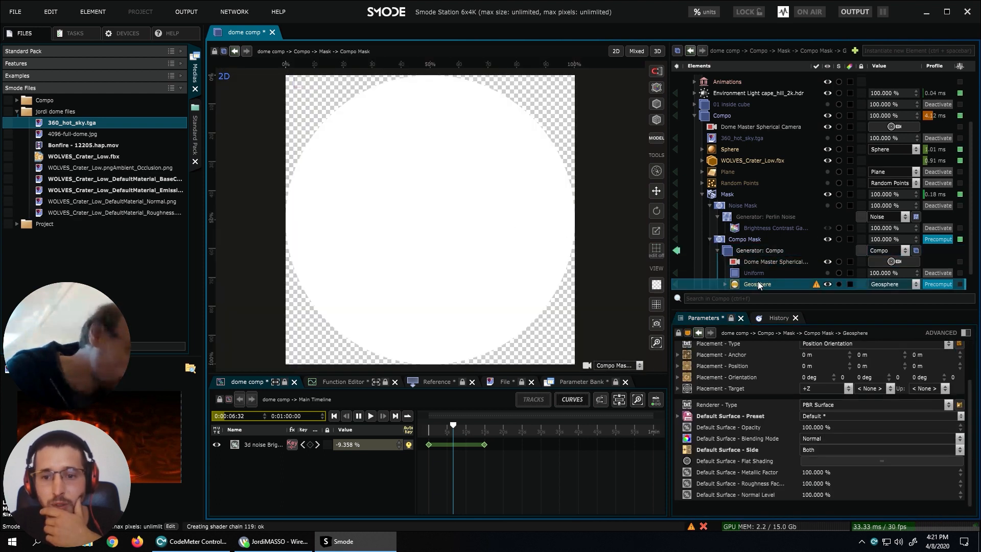
pyautogui.click(725, 284)
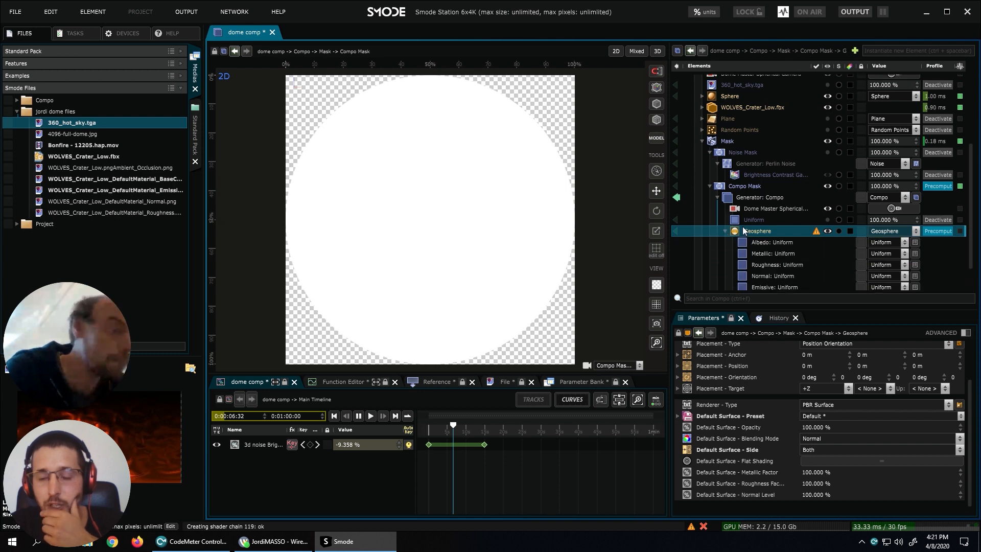
pyautogui.rightClick(783, 232)
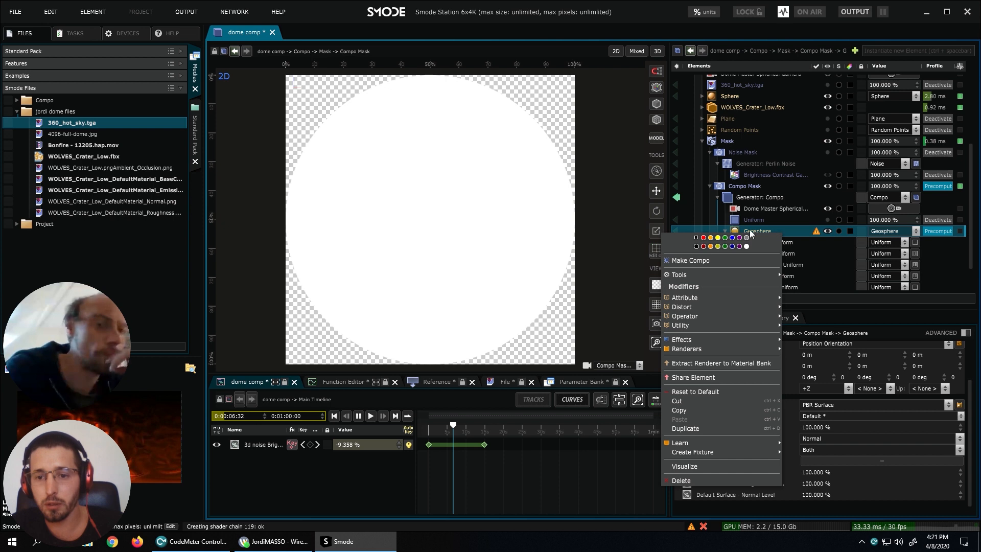
pyautogui.moveTo(698, 314)
pyautogui.moveTo(695, 349)
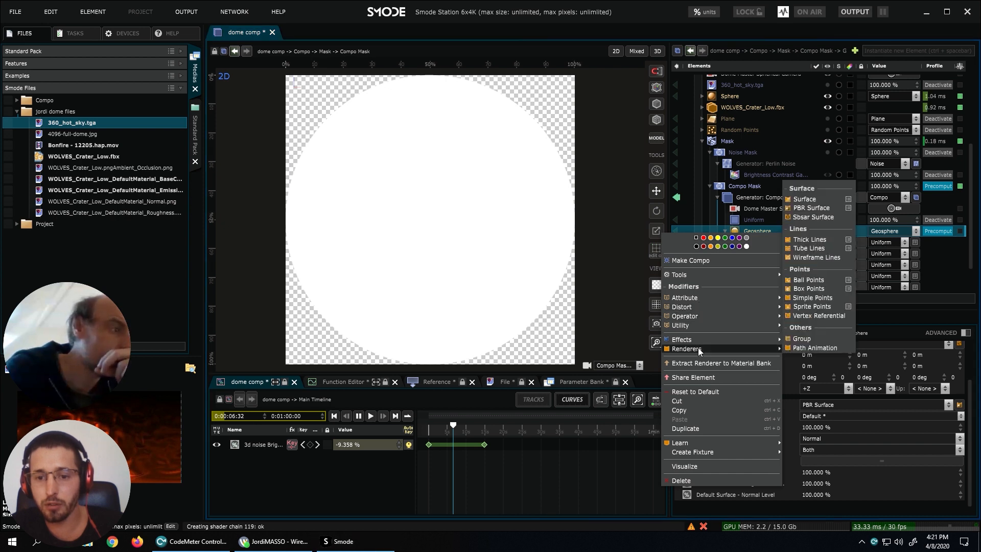
pyautogui.click(813, 200)
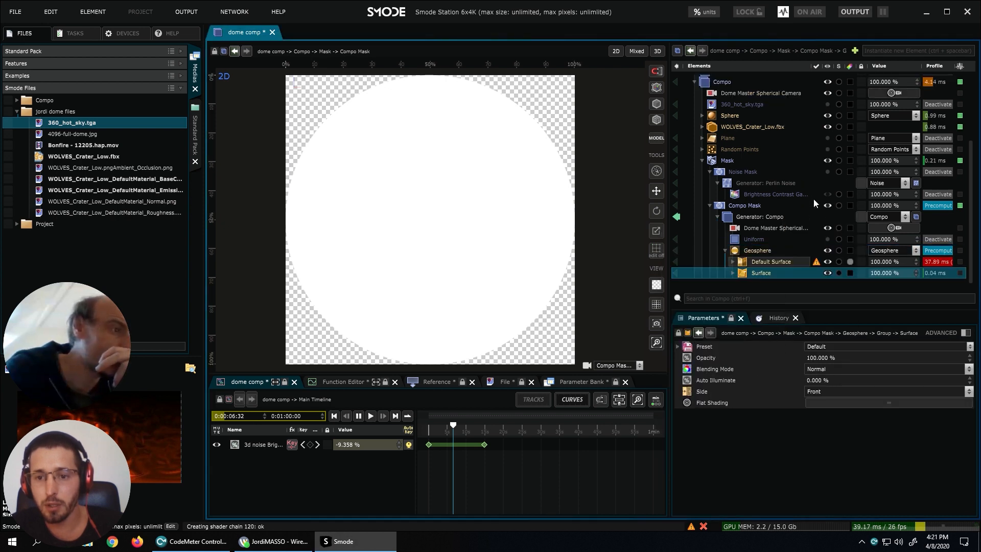
# Deactivate the Geosphere's Default Surface and set the diffuse map of the added Surface to Noise.
pyautogui.click(733, 273)
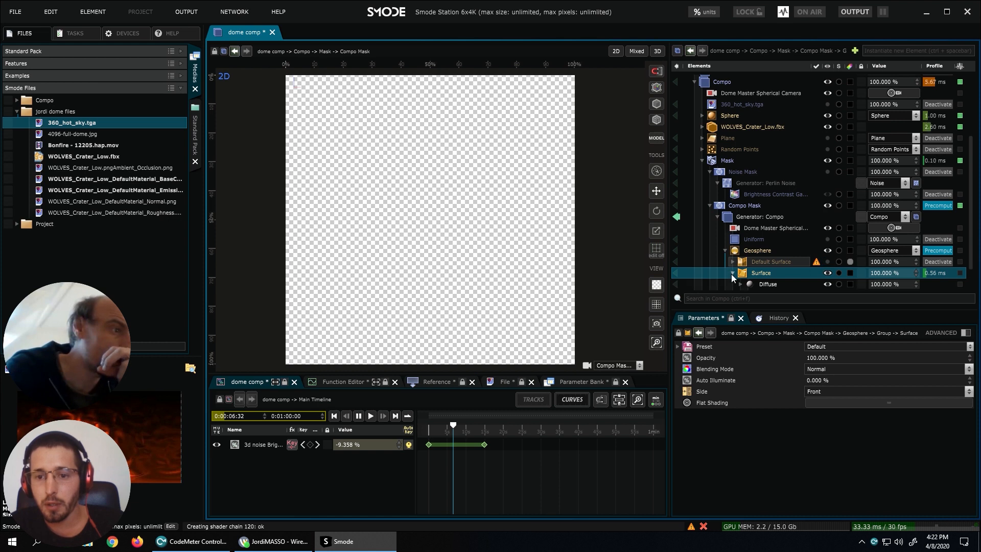
pyautogui.scroll(-1, 734, 264)
pyautogui.click(741, 257)
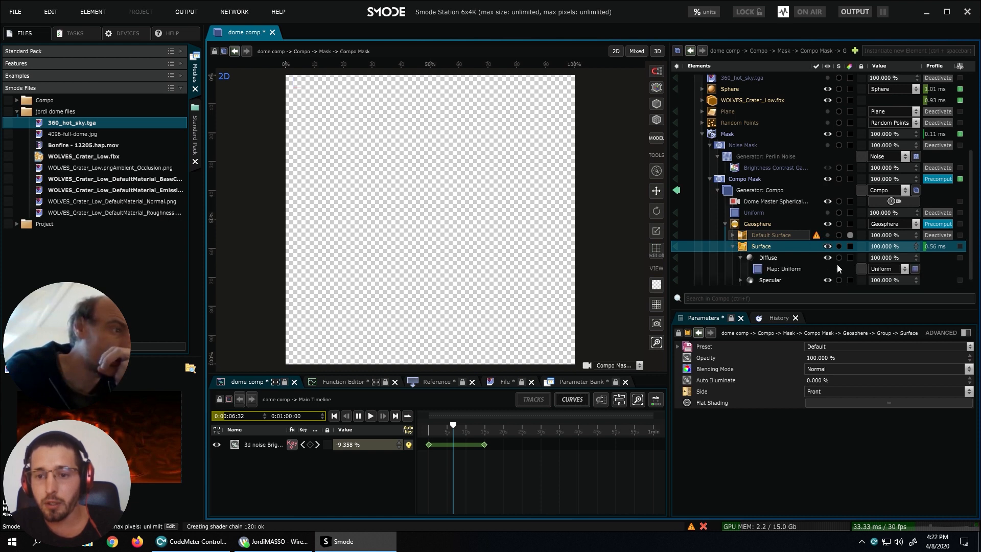
pyautogui.click(876, 269)
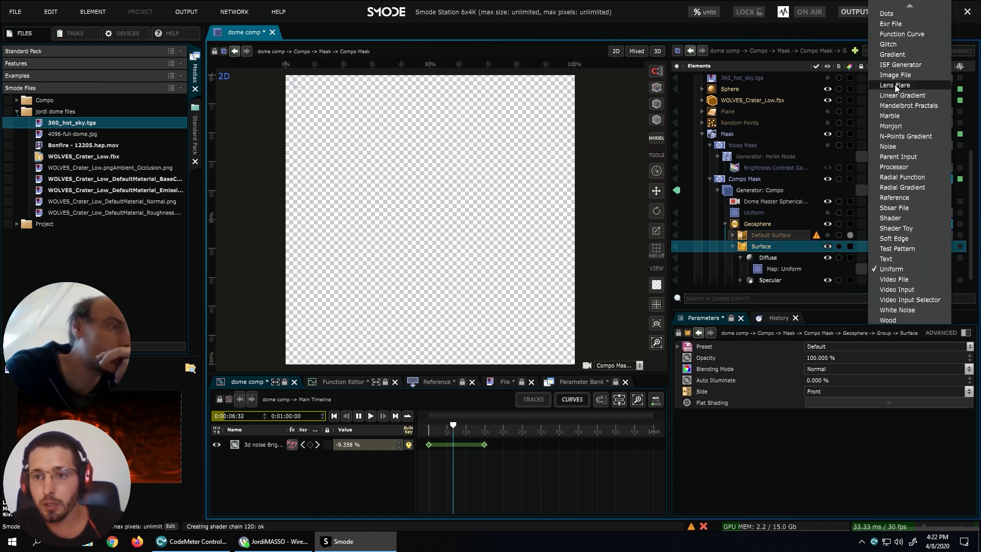
pyautogui.click(895, 147)
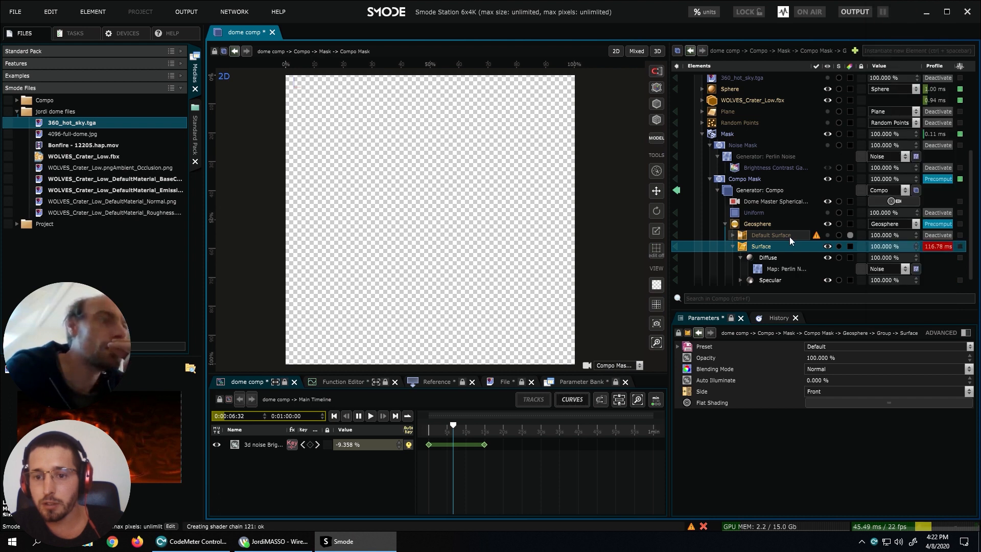
# Add a Brightness Contrast Gamma modifier to the diffuse Perlin Noise map of the Geosphere's Surface.
pyautogui.click(781, 269)
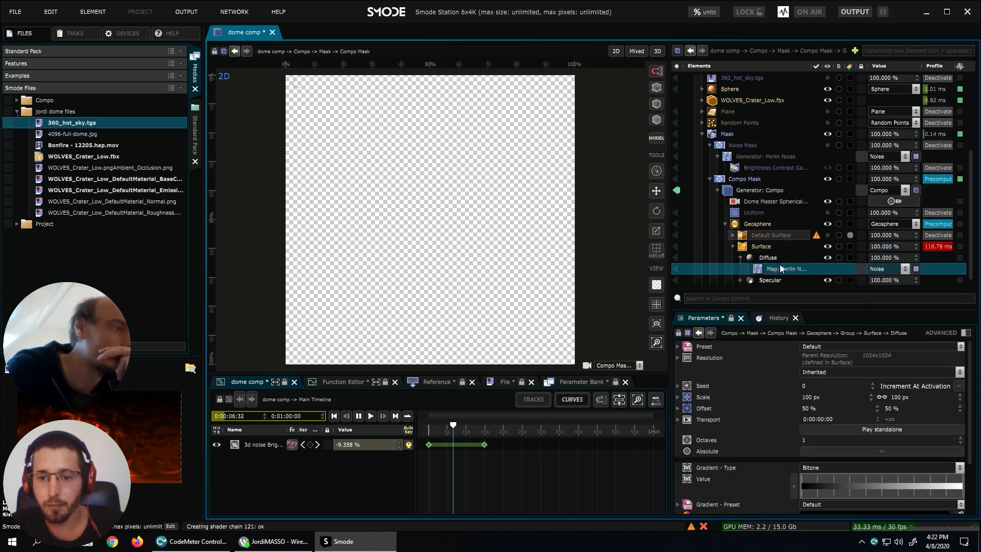
pyautogui.rightClick(780, 268)
pyautogui.moveTo(700, 293)
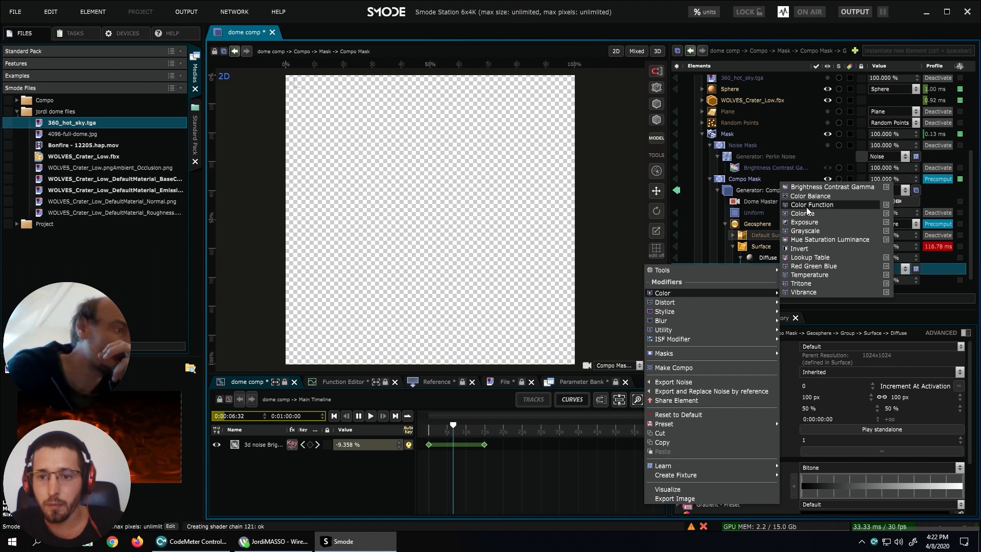
pyautogui.click(820, 188)
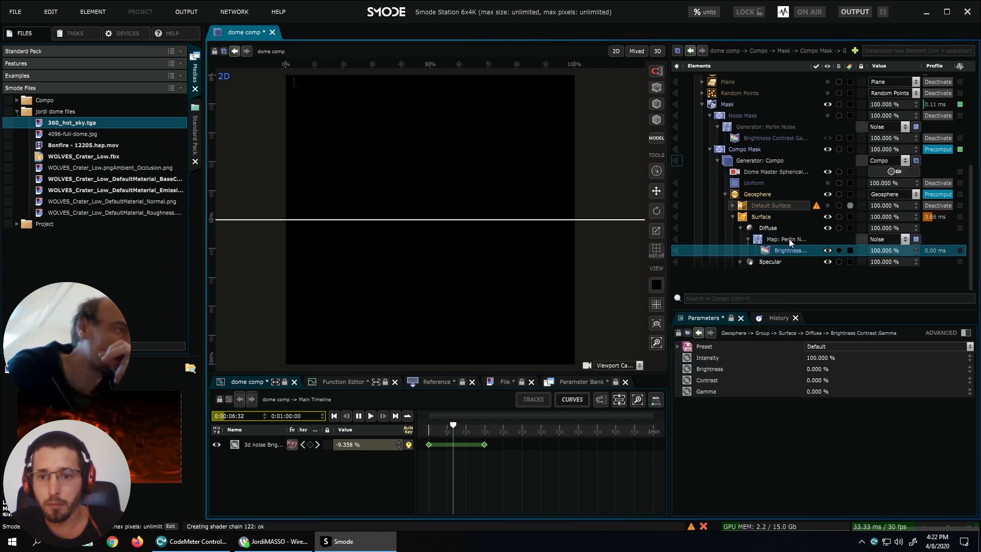
# Examine the generator compo, the Compo Mask settings and the Surface's diffuse noise map.
pyautogui.click(770, 160)
pyautogui.scroll(2, 770, 160)
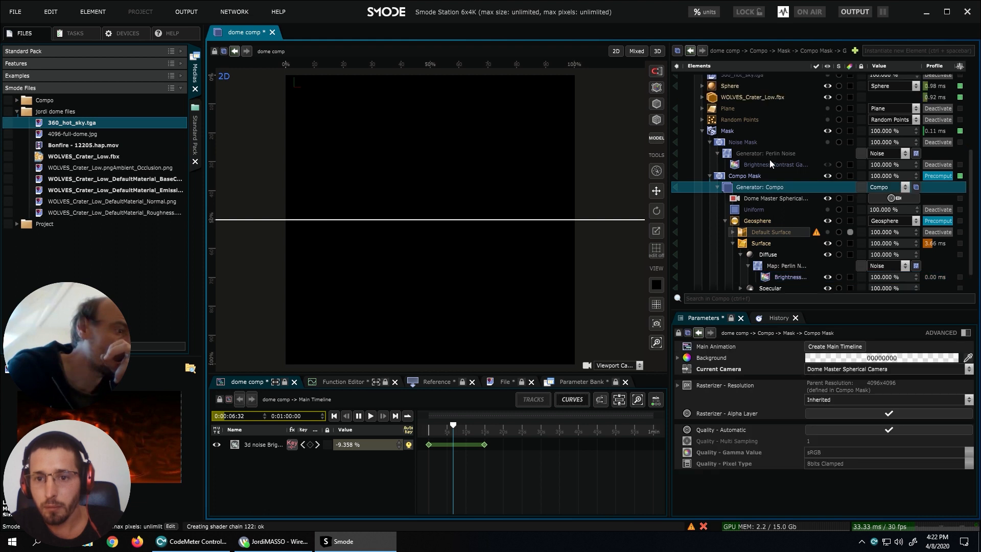
pyautogui.click(703, 129)
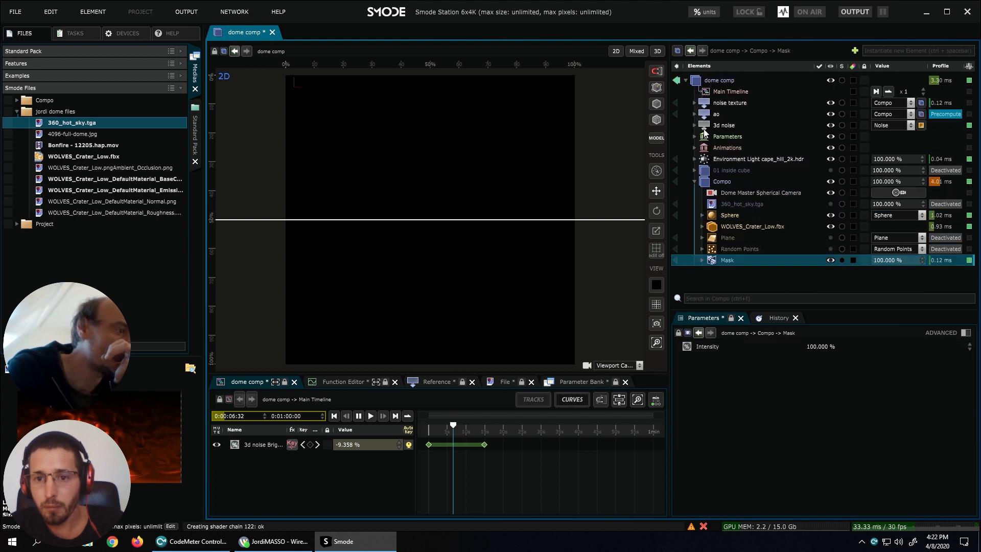
pyautogui.click(702, 260)
pyautogui.click(710, 283)
pyautogui.scroll(-1, 716, 261)
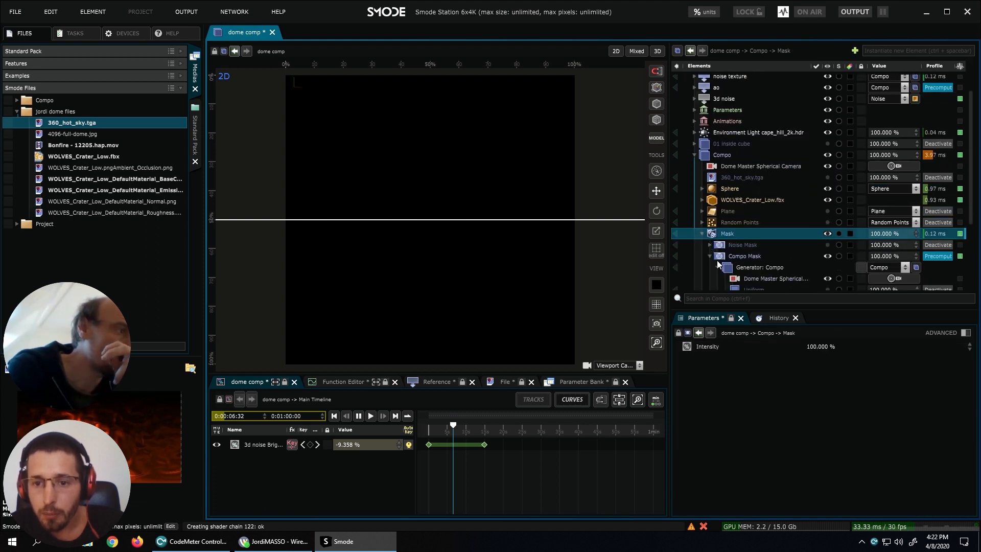
pyautogui.click(744, 253)
pyautogui.scroll(-2, 744, 252)
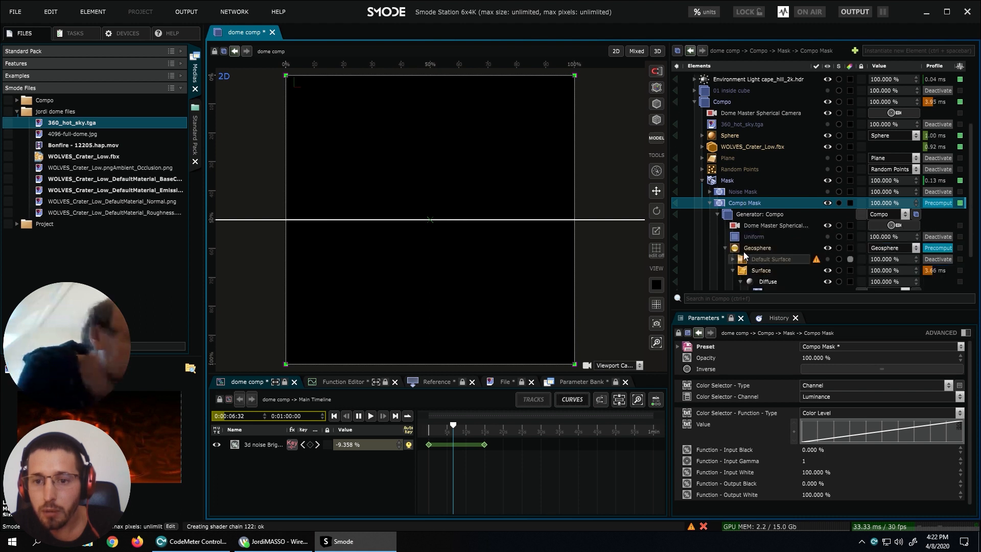
pyautogui.scroll(-2, 743, 251)
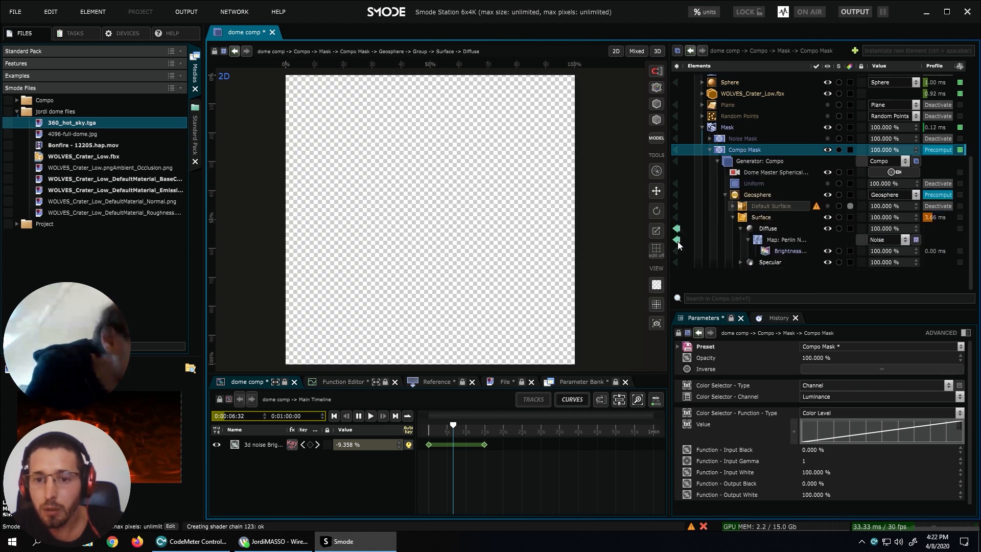
pyautogui.click(788, 240)
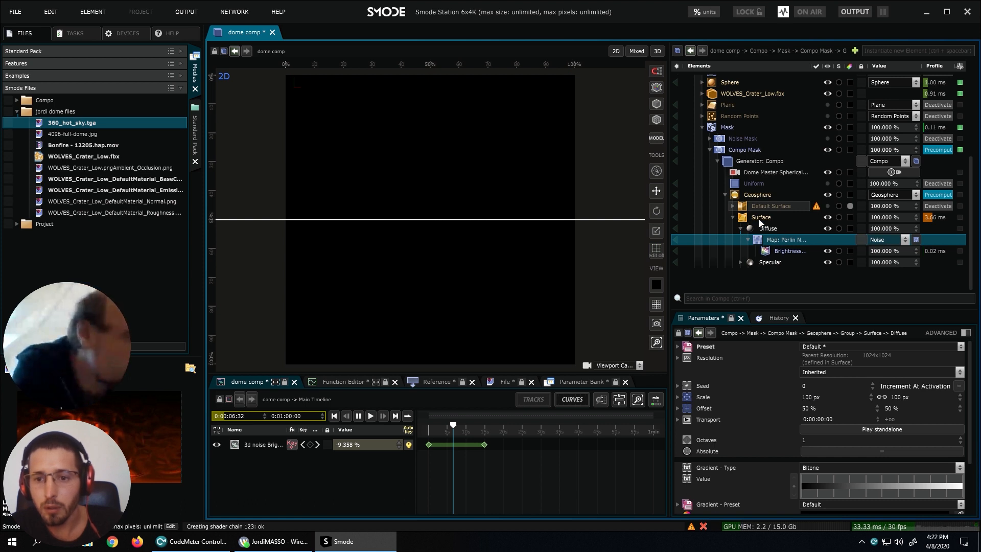
# Set the side of the Geosphere's Surface renderer to Both.
pyautogui.click(777, 218)
pyautogui.click(829, 392)
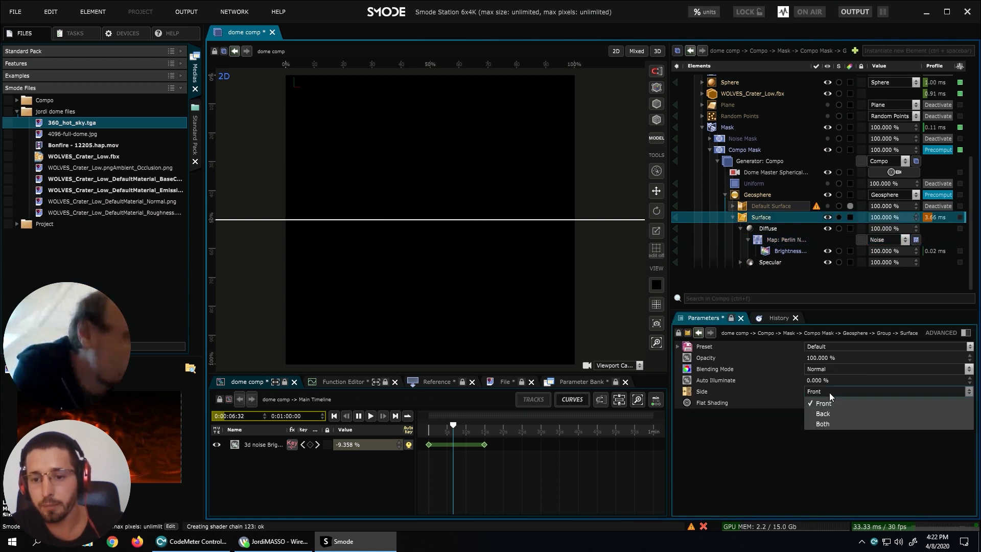
pyautogui.click(825, 424)
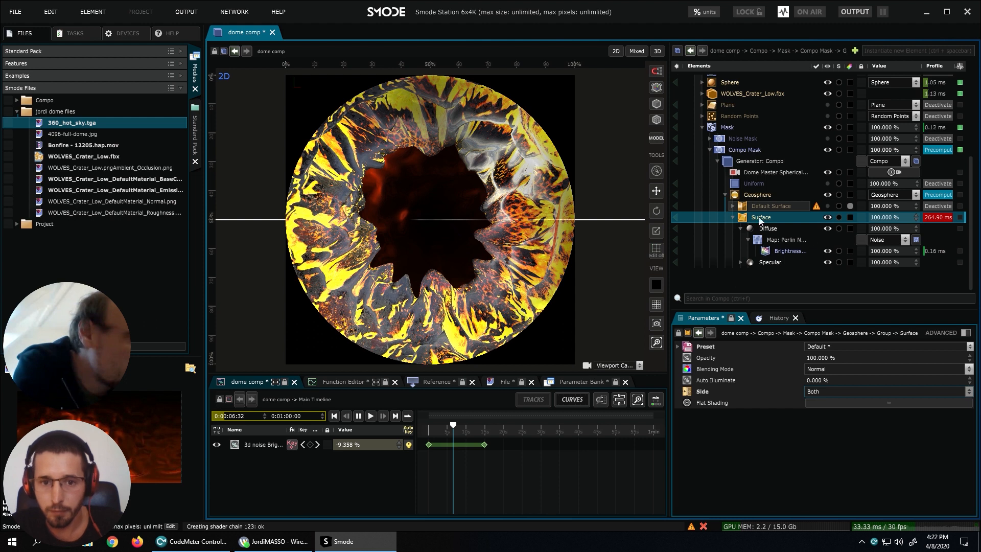
# Set the diffuse Perlin Noise scale to 57.6 px and the contrast of its Brightness Contrast Gamma modifier to 100%.
pyautogui.click(789, 239)
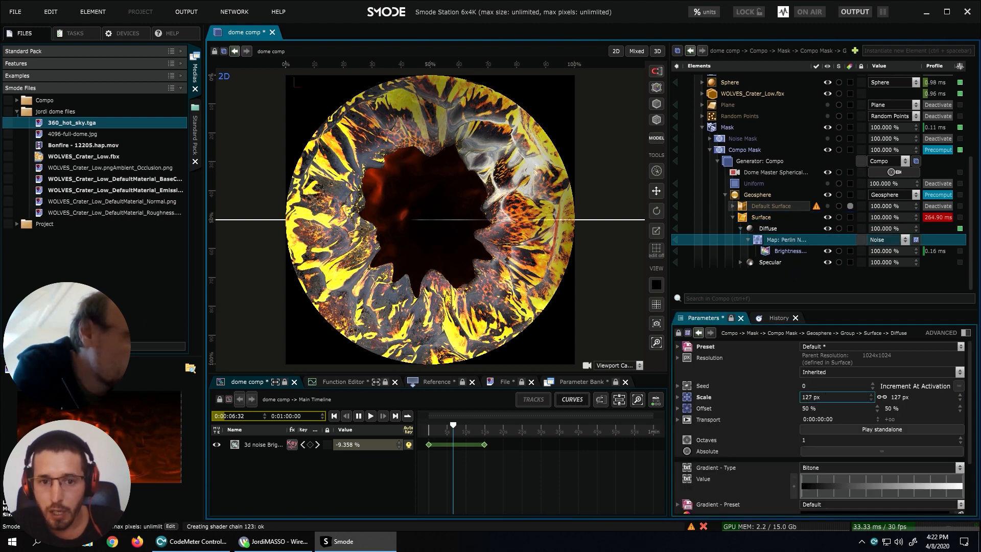
pyautogui.moveTo(825, 395); pyautogui.dragTo(825, 394)
pyautogui.moveTo(825, 394); pyautogui.dragTo(845, 357)
pyautogui.click(779, 251)
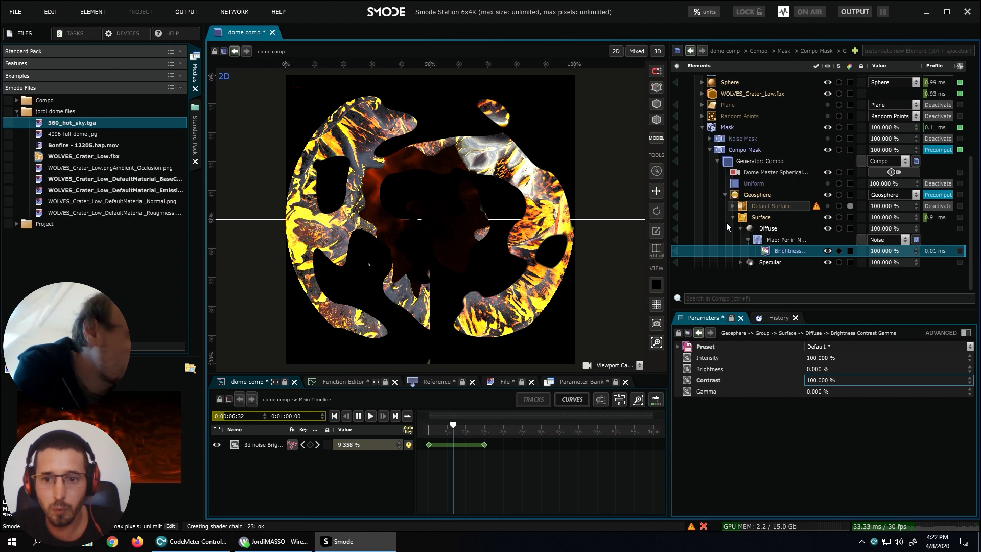
pyautogui.click(789, 243)
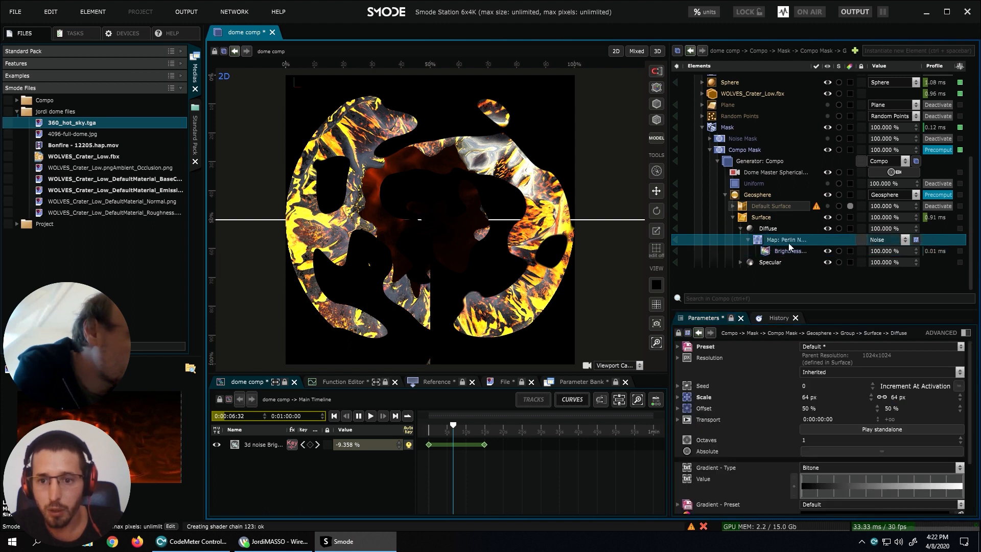
pyautogui.scroll(-1, 812, 399)
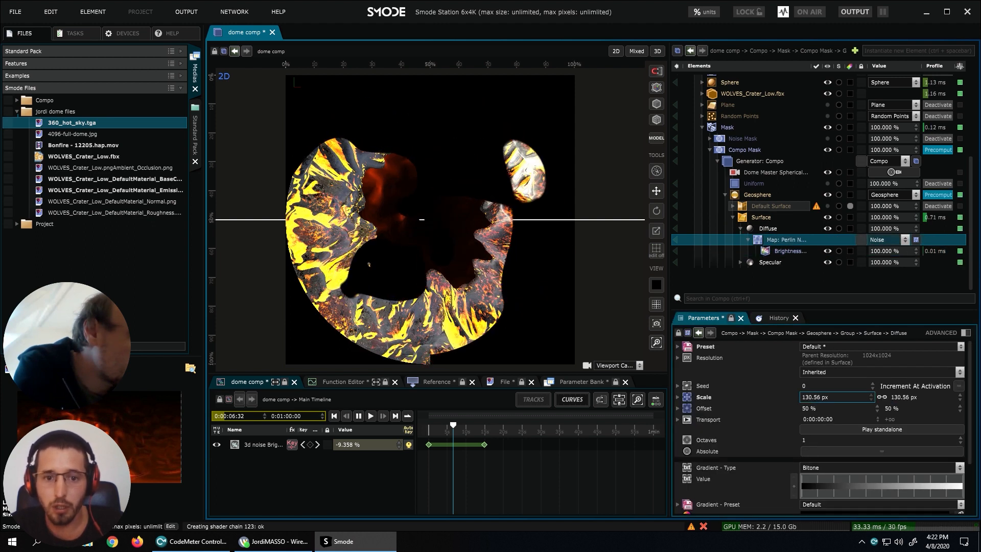
# Add a Pixelate modifier to the diffuse Perlin Noise and set its downscale factor to 48.7.
pyautogui.rightClick(775, 241)
pyautogui.moveTo(682, 294)
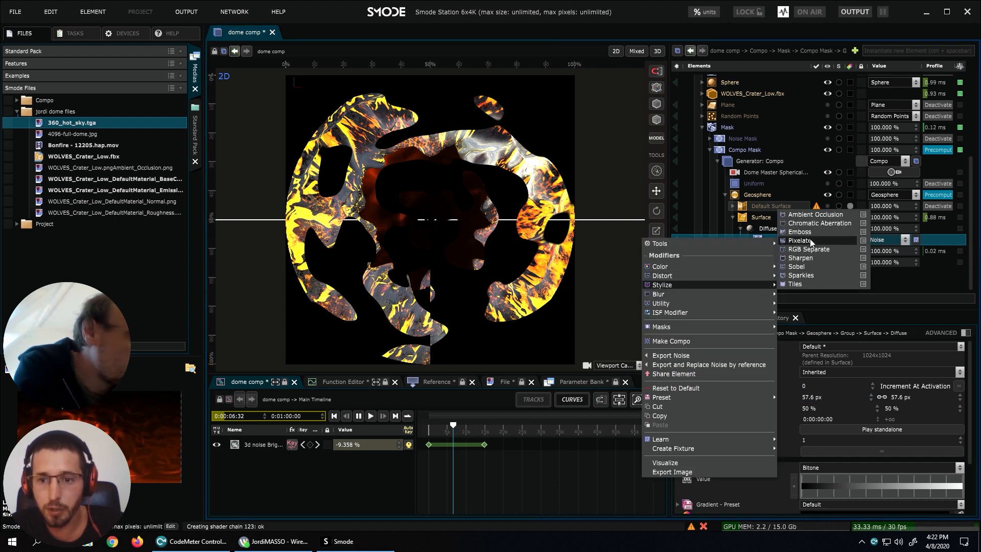
pyautogui.click(811, 240)
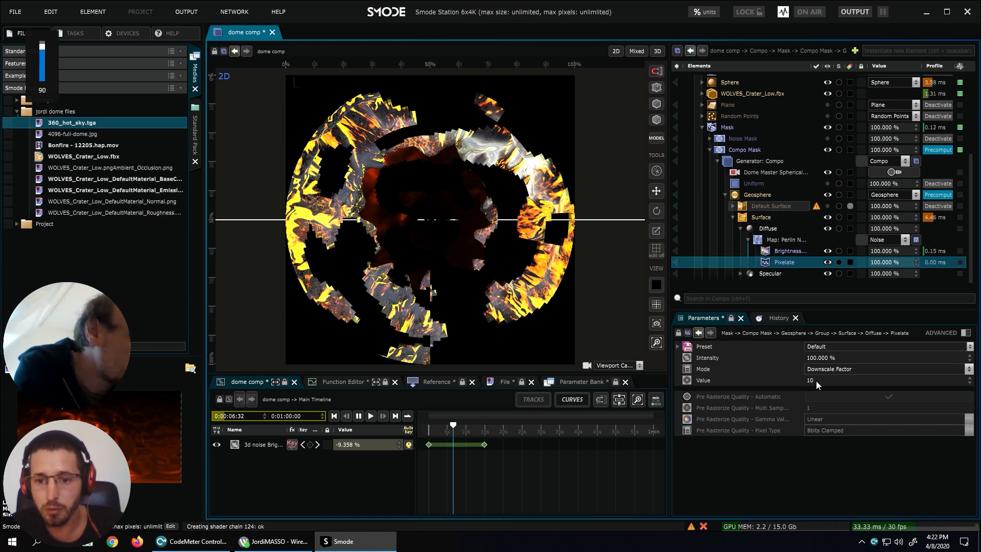
pyautogui.moveTo(817, 381); pyautogui.dragTo(817, 362)
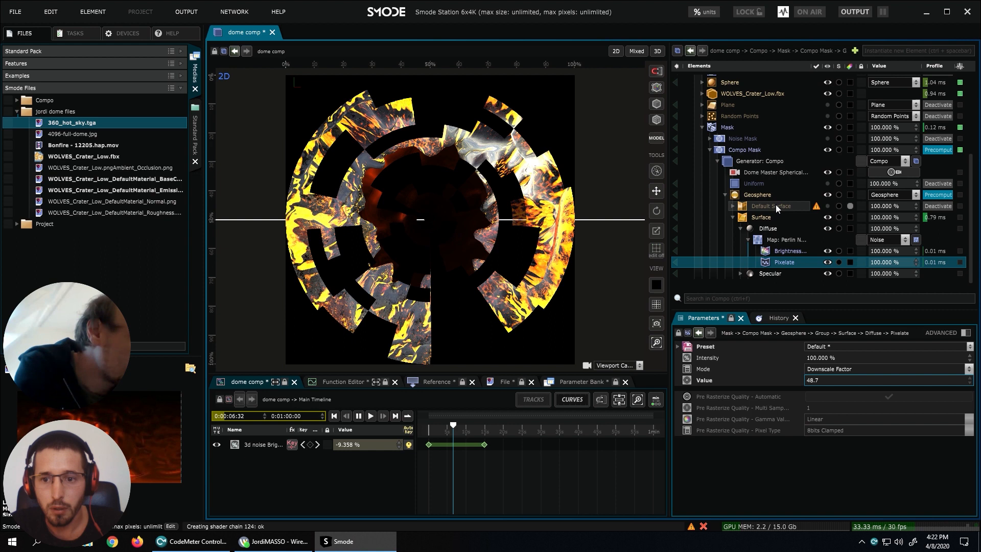
# Set the brightness of the diffuse noise's Brightness Contrast Gamma modifier to 28%.
pyautogui.click(789, 250)
pyautogui.moveTo(819, 371)
pyautogui.mouseDown()
pyautogui.moveTo(818, 386)
pyautogui.moveTo(819, 359)
pyautogui.mouseUp()
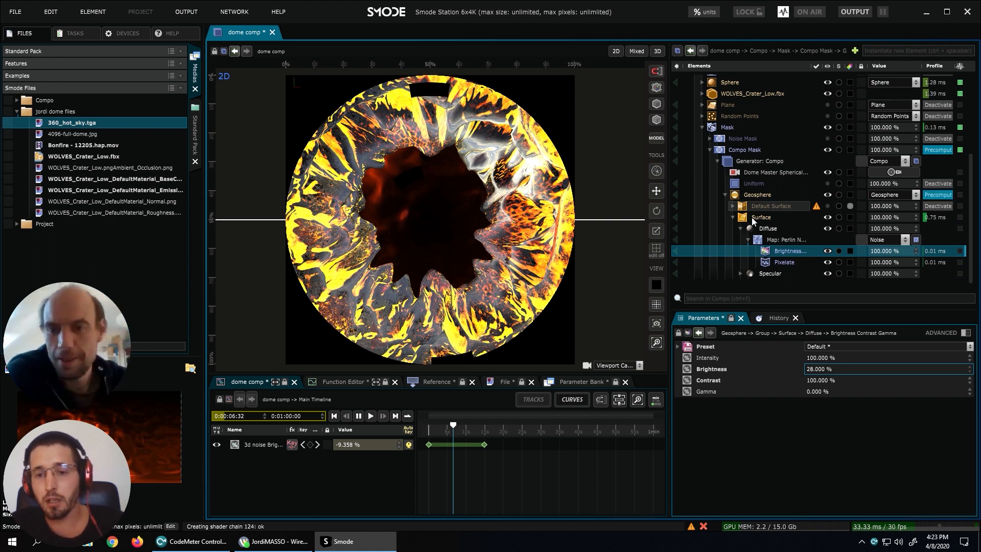
pyautogui.click(787, 242)
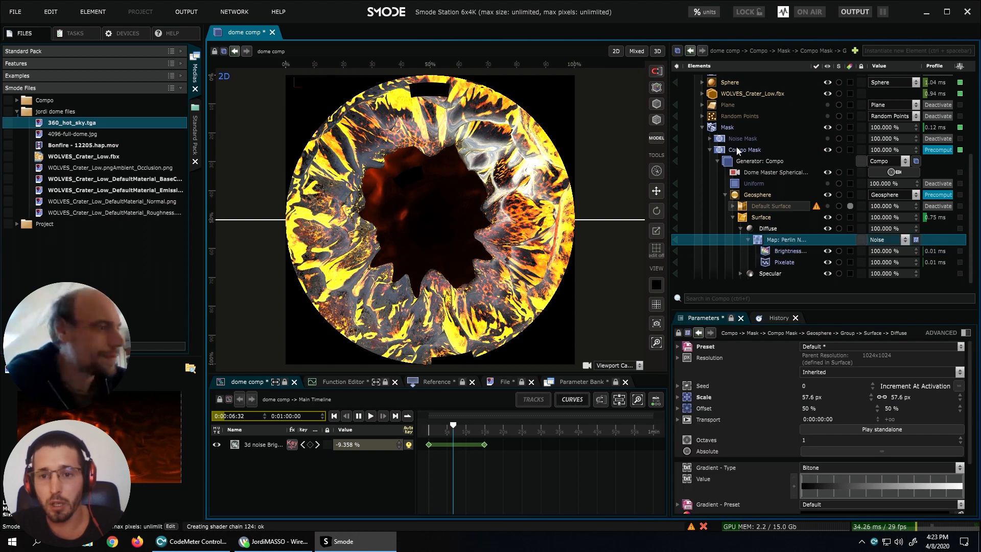
# Switch the Mask off and back on to compare the dome render with and without it.
pyautogui.scroll(2, 735, 153)
pyautogui.click(741, 122)
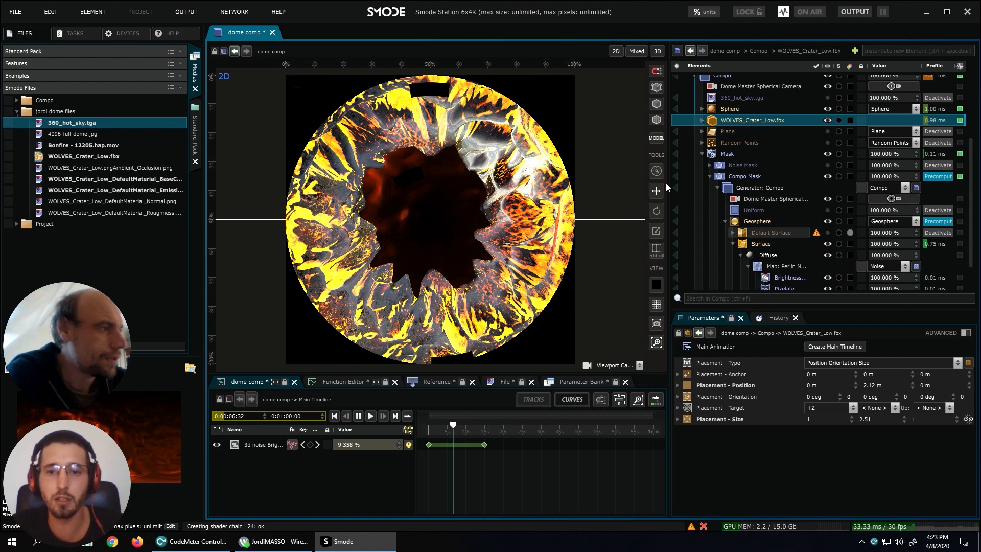
pyautogui.click(698, 153)
pyautogui.click(828, 154)
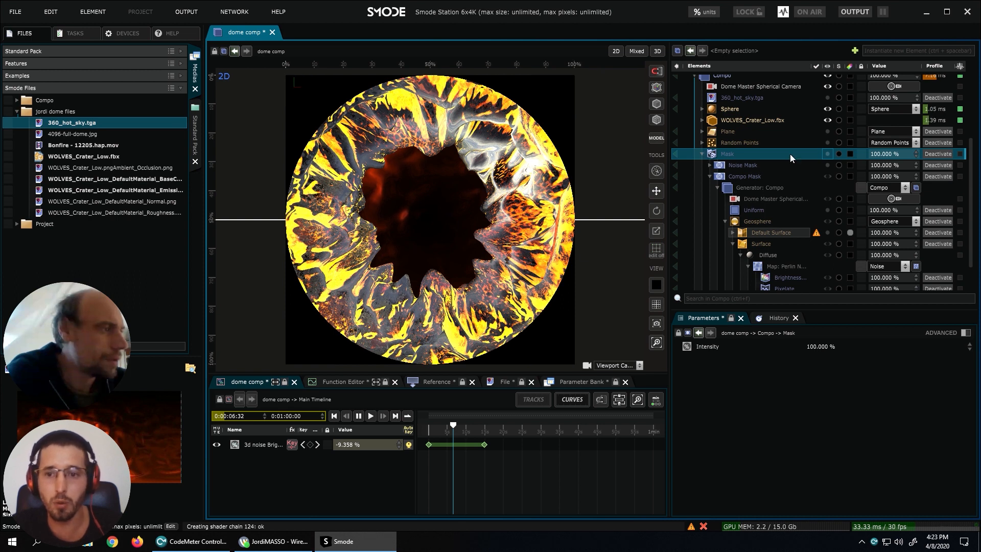
pyautogui.click(824, 152)
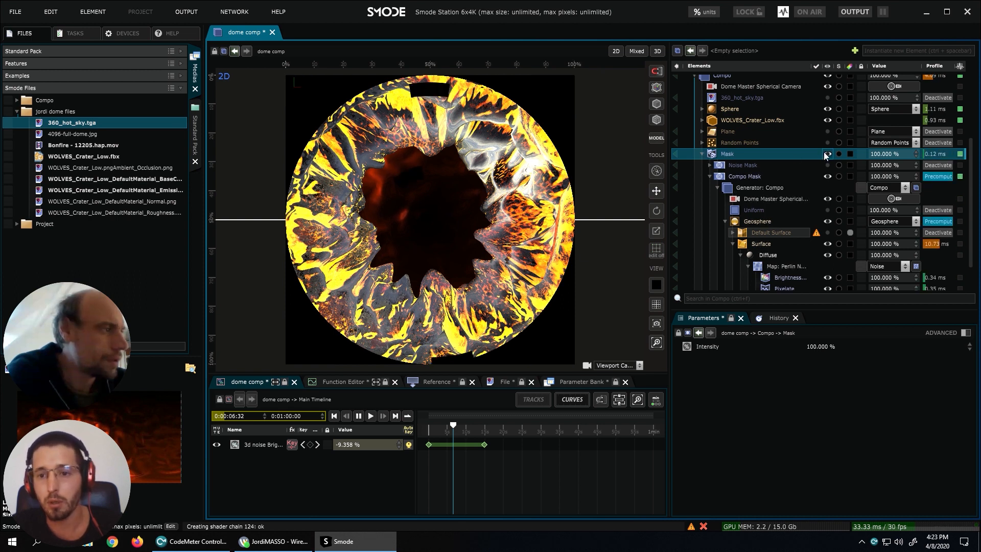
pyautogui.click(749, 180)
pyautogui.scroll(-2, 750, 179)
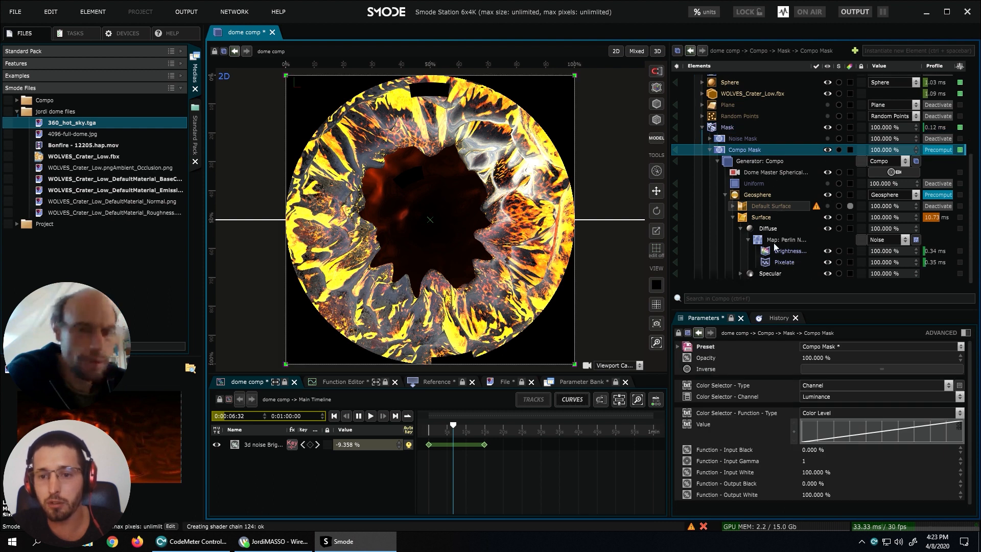
# Set the brightness of the diffuse noise's Brightness Contrast Gamma modifier to 100%.
pyautogui.click(784, 241)
pyautogui.moveTo(817, 398); pyautogui.dragTo(169, 373)
pyautogui.click(783, 251)
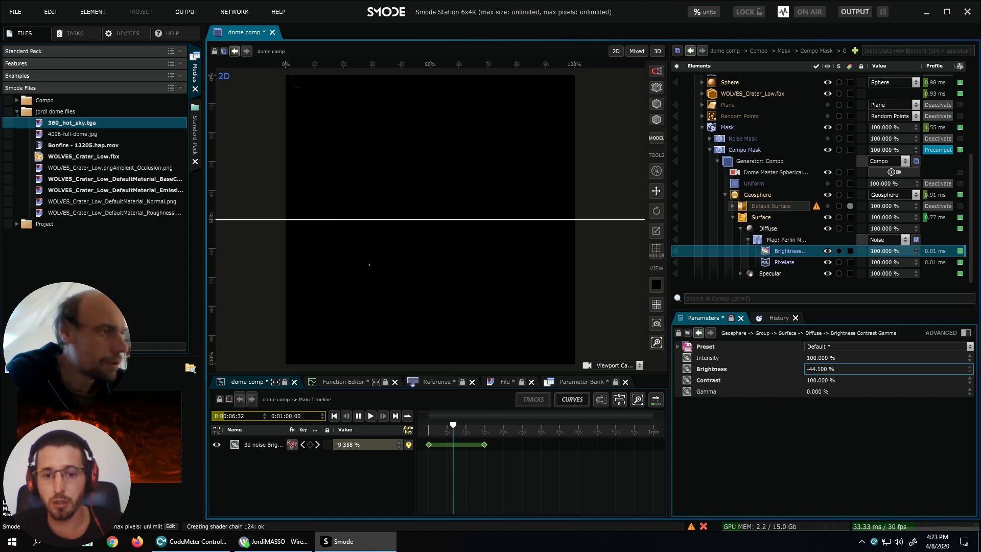
pyautogui.moveTo(820, 369); pyautogui.dragTo(976, 369)
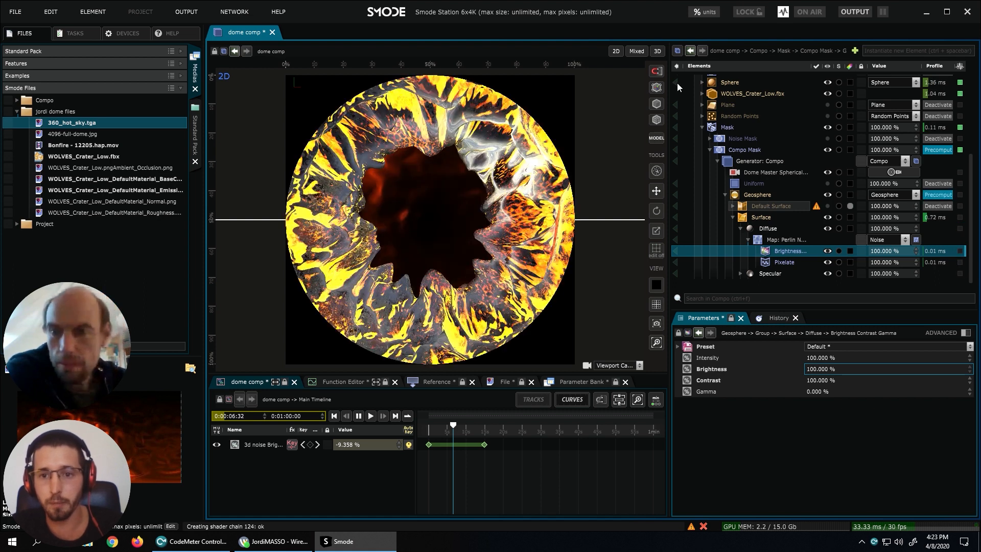
# Reactivate the Random Points layer in the Compo.
pyautogui.click(702, 128)
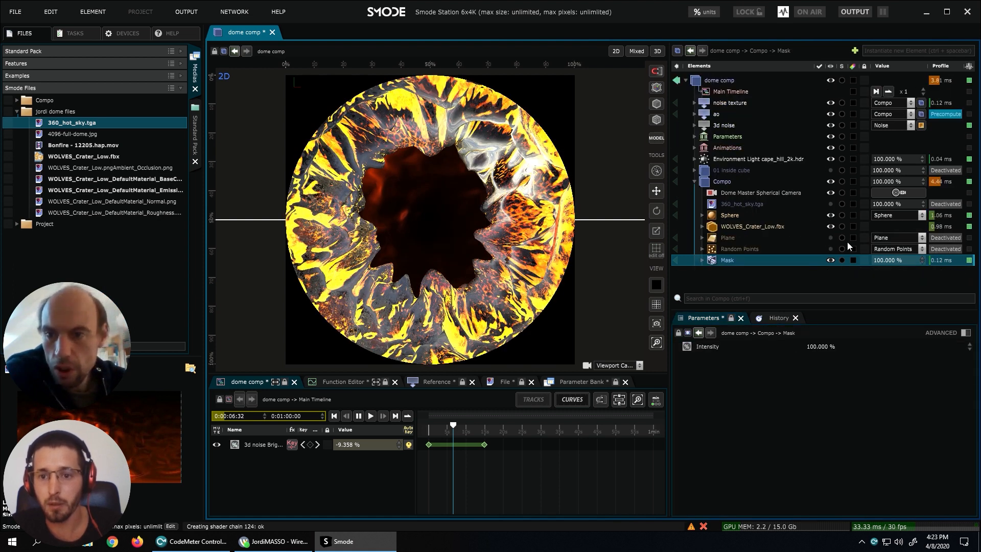
pyautogui.click(831, 249)
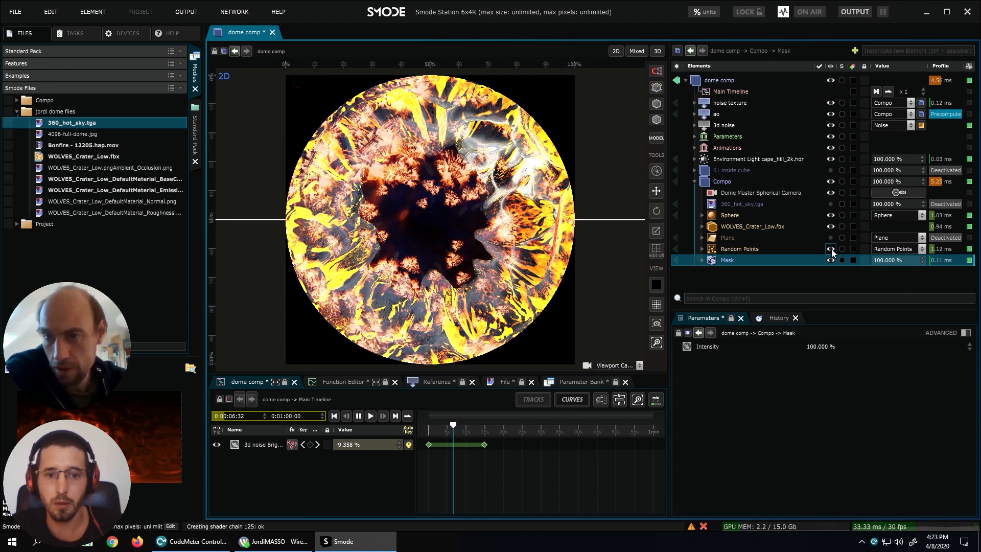
# Add an Environment Light to the Compo and use 360_hot_sky.tga as the image of its equirectangular map.
pyautogui.click(723, 182)
pyautogui.rightClick(723, 185)
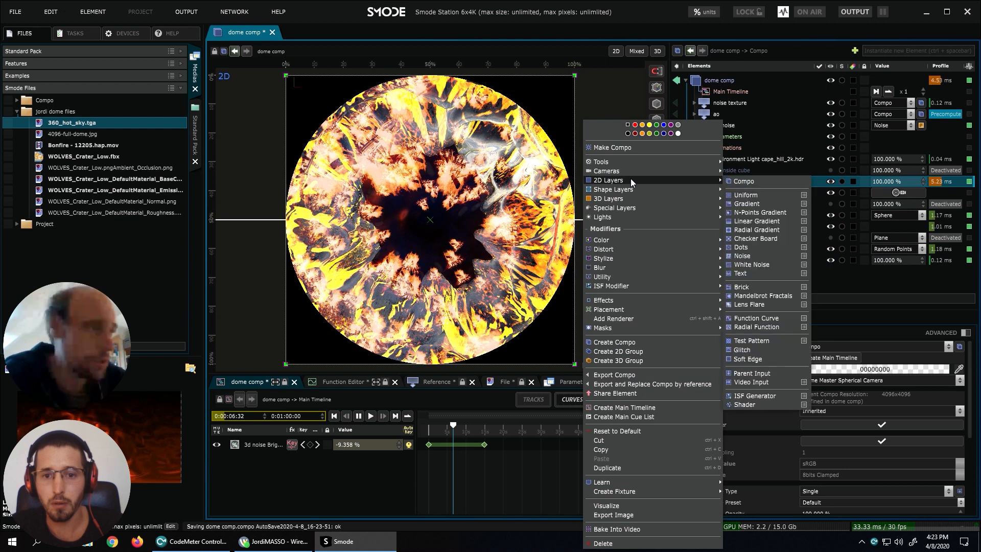
pyautogui.moveTo(621, 210)
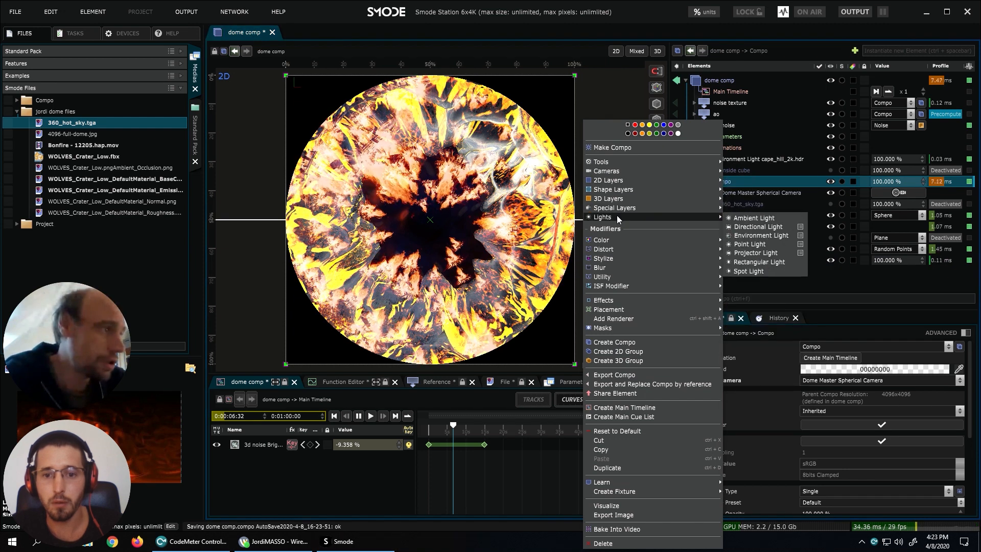
pyautogui.click(760, 235)
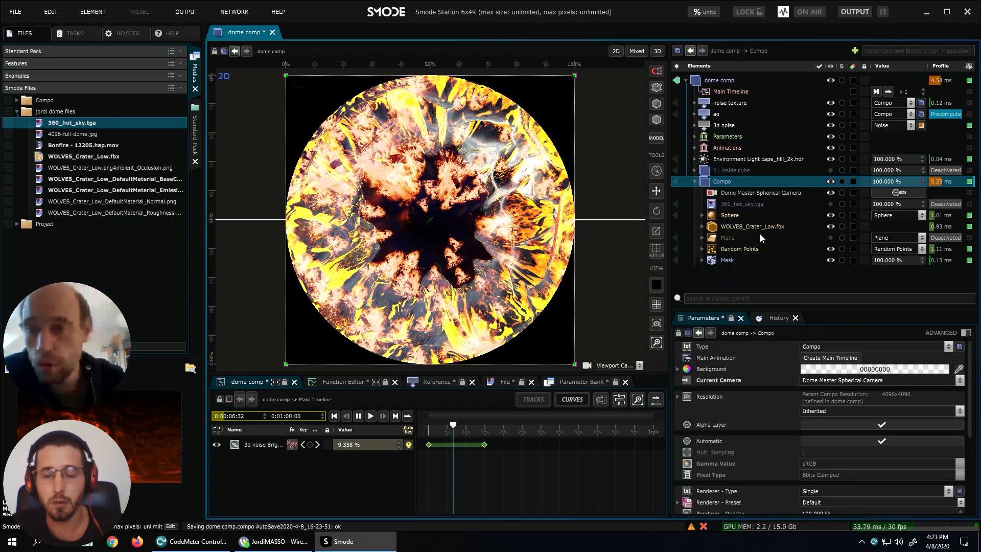
pyautogui.click(702, 204)
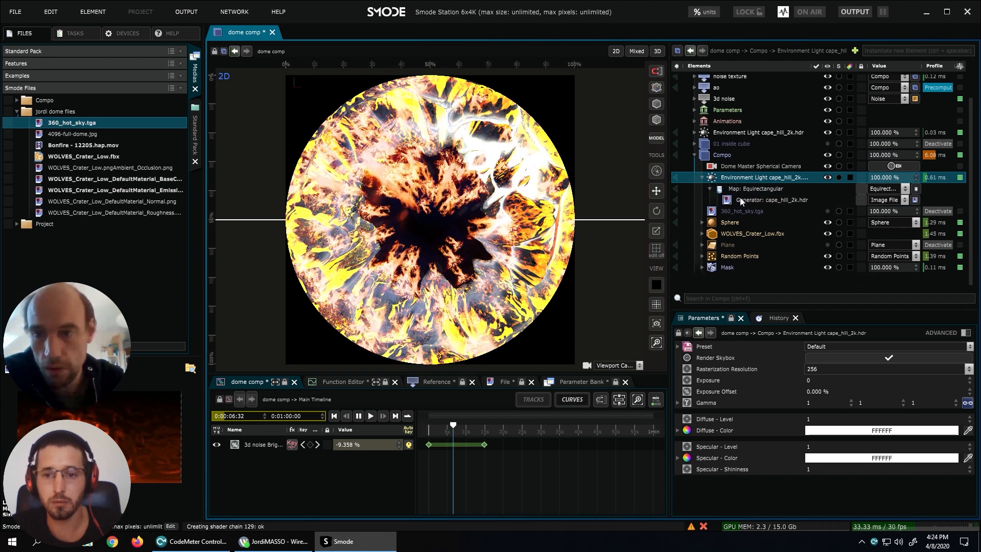
pyautogui.moveTo(70, 129); pyautogui.dragTo(782, 199)
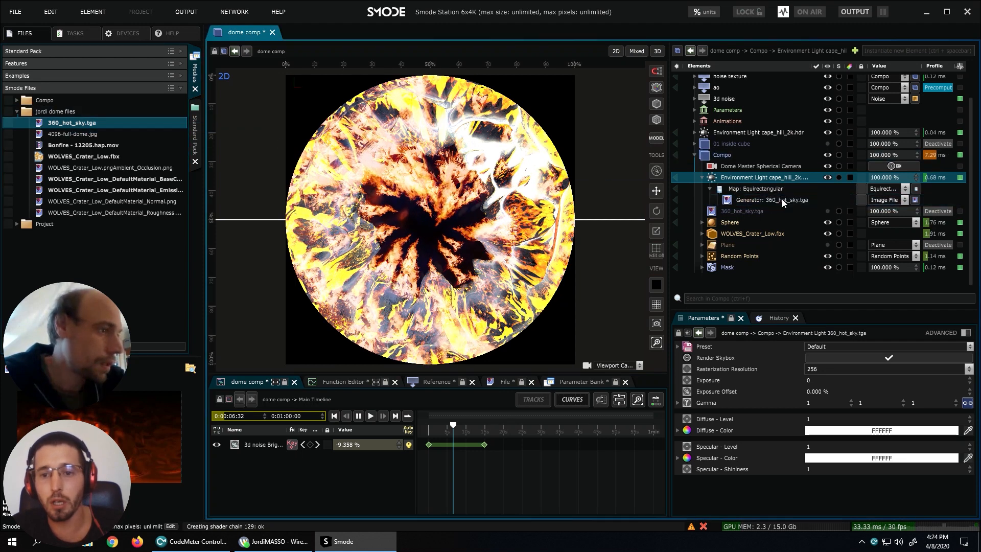
# Try an Exposure of -20 and an Exposure Offset of -100% on the hot-sky Environment Light, returning both to 0.
pyautogui.click(747, 189)
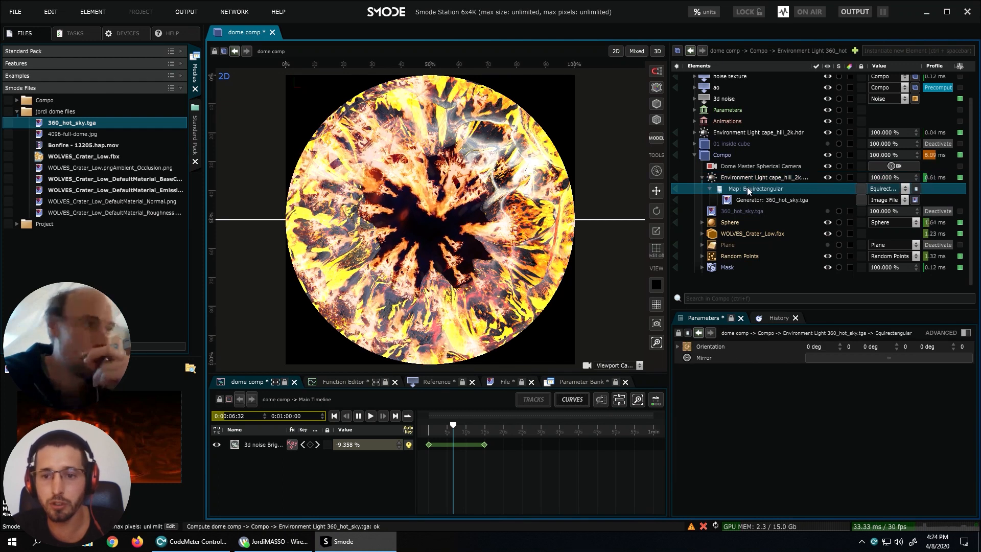
pyautogui.click(751, 178)
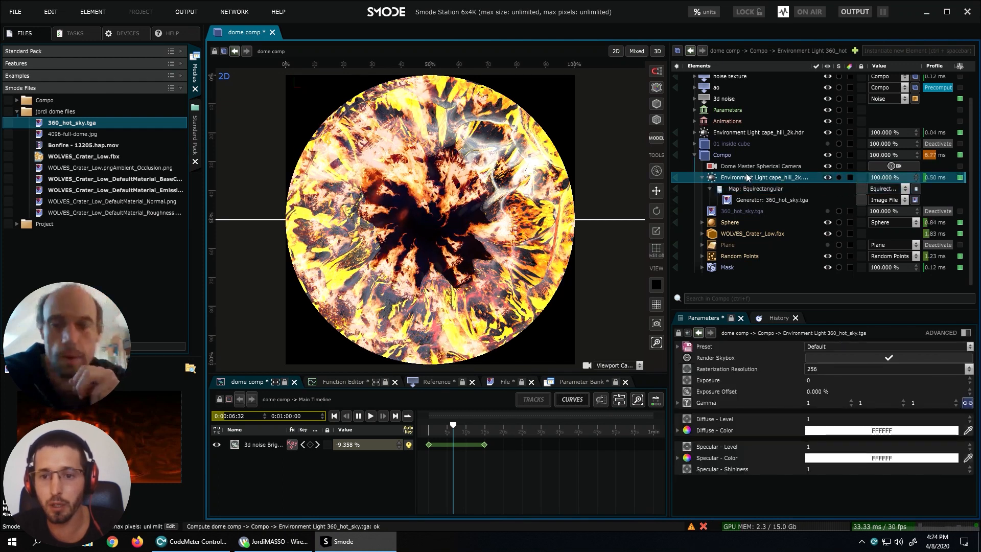
pyautogui.click(813, 381)
pyautogui.write('-6.8')
pyautogui.press('BackSpace')
pyautogui.press('BackSpace')
pyautogui.press('BackSpace')
pyautogui.press('BackSpace')
pyautogui.write('-20')
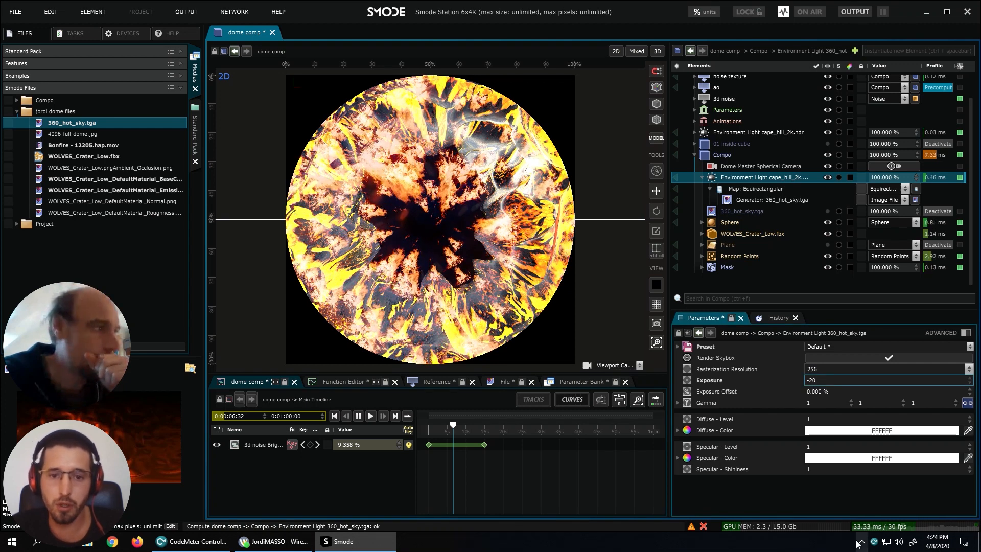
pyautogui.press('BackSpace')
pyautogui.press('BackSpace')
pyautogui.press('BackSpace')
pyautogui.write('0')
pyautogui.moveTo(815, 392); pyautogui.dragTo(853, 489)
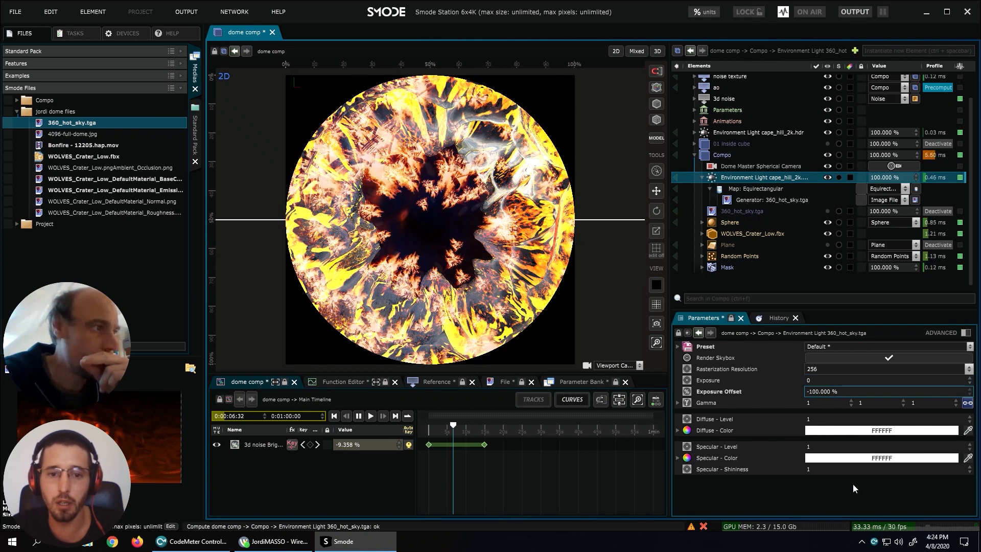
pyautogui.hotkey('ctrl', 'z')
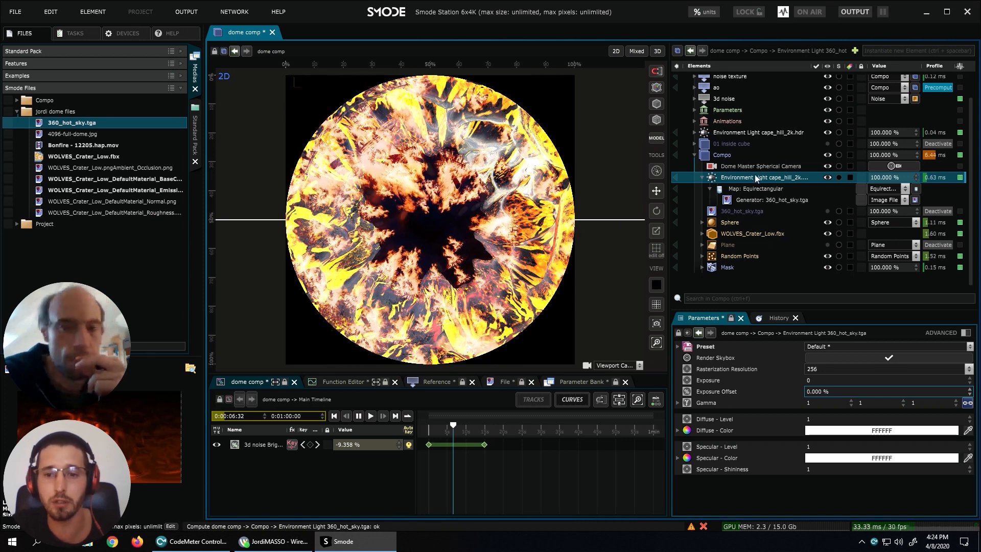
# Assign the WOLVES_Crater_Low Ambient Occlusion, Normal and Roughness images to the matching inputs of the crater's Default Surface.
pyautogui.click(702, 234)
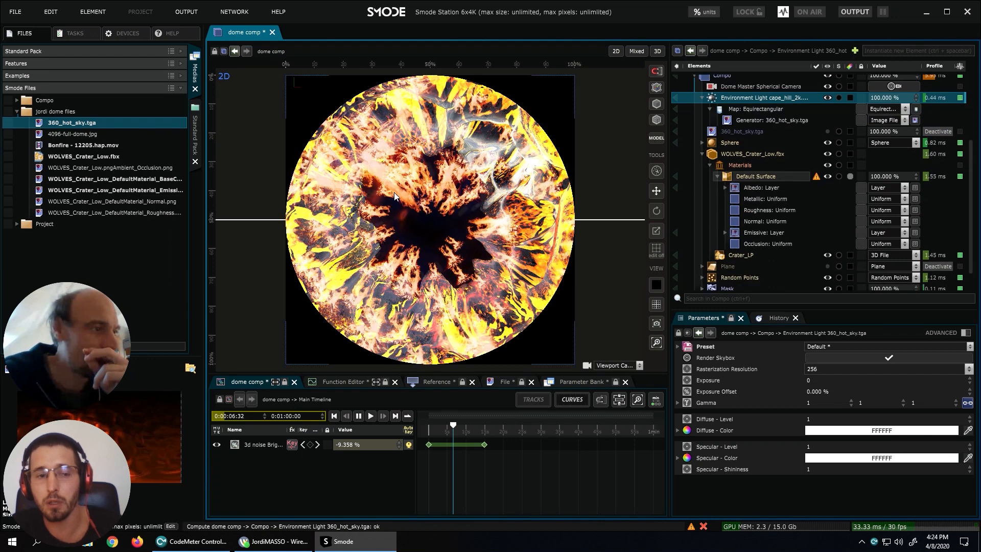
pyautogui.moveTo(152, 172); pyautogui.dragTo(777, 245)
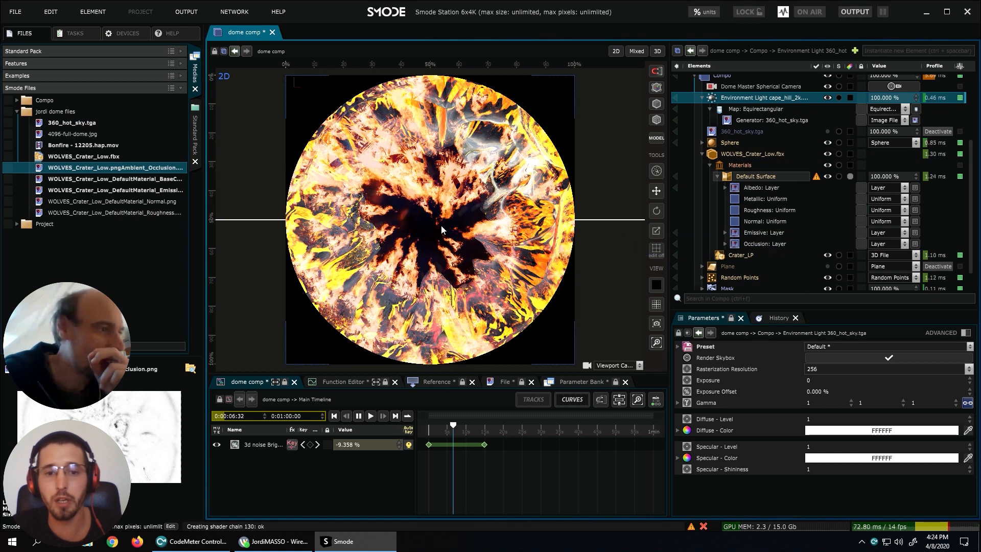
pyautogui.click(133, 204)
pyautogui.moveTo(133, 207); pyautogui.dragTo(774, 222)
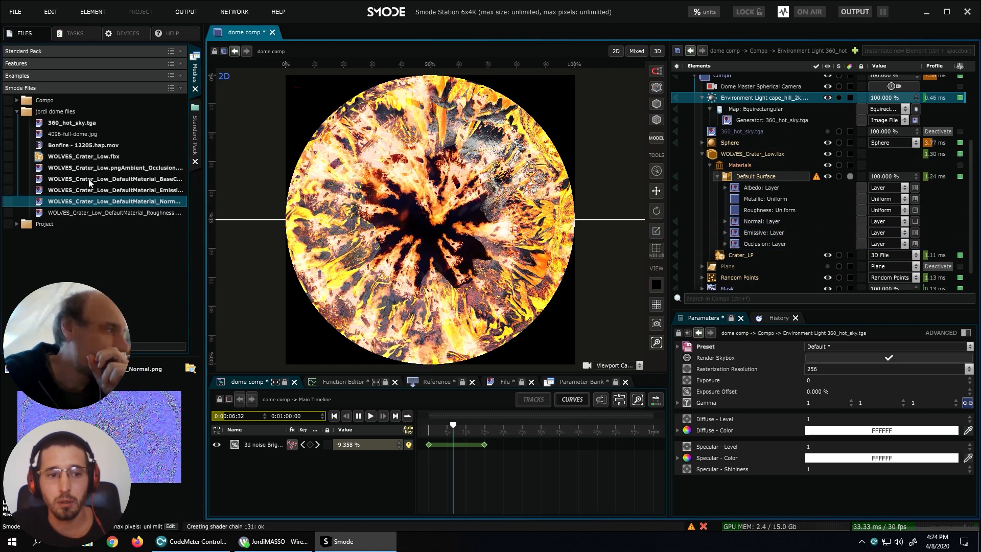
pyautogui.moveTo(131, 216); pyautogui.dragTo(783, 212)
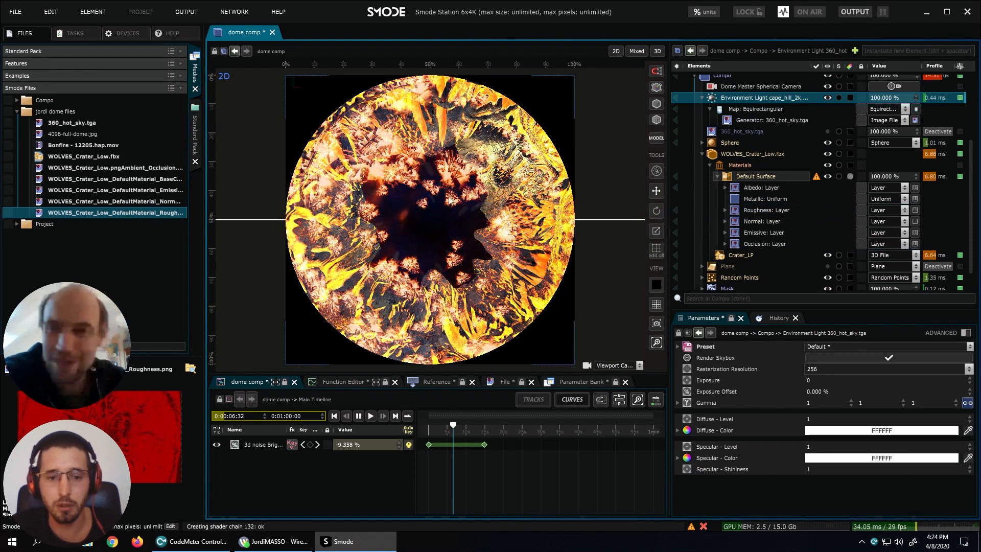
# Lower the Random Points layer to a Y position of about -35.68 m.
pyautogui.scroll(-2, 759, 182)
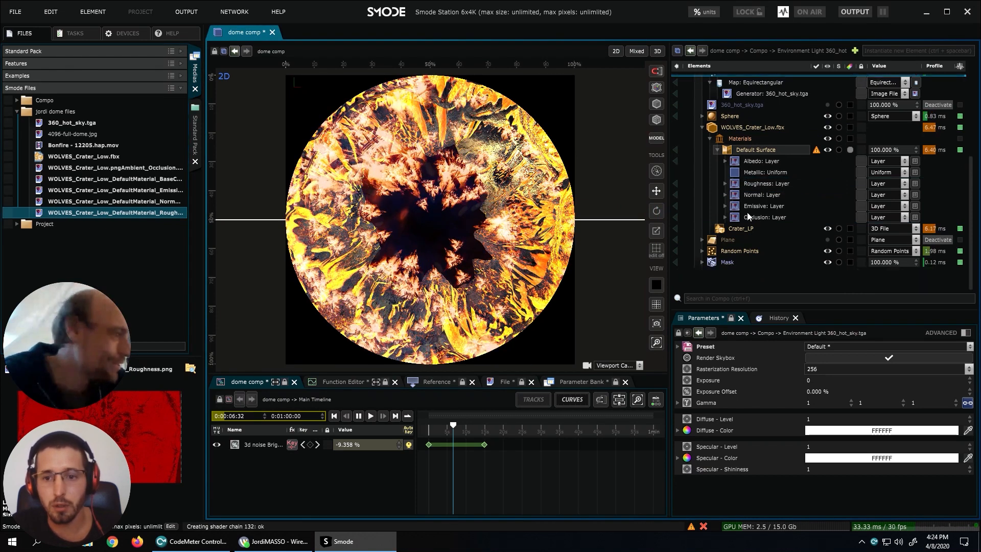
pyautogui.click(741, 249)
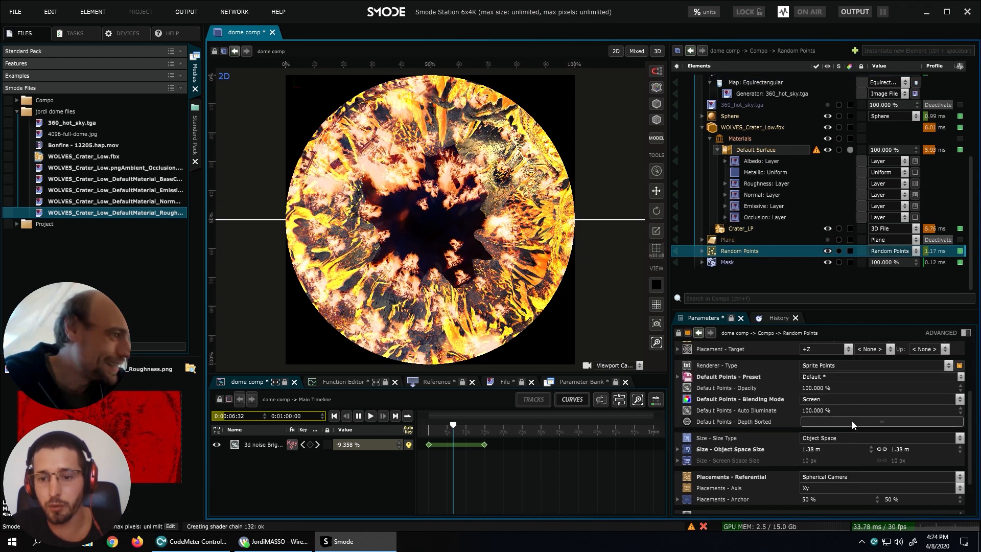
pyautogui.scroll(3, 828, 366)
pyautogui.moveTo(881, 407); pyautogui.dragTo(880, 485)
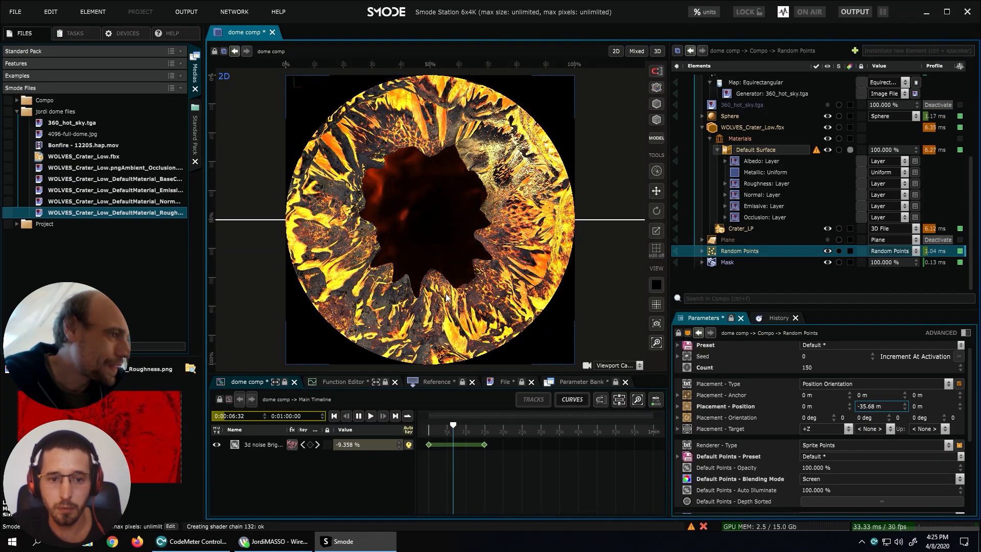
# Examine the crater's textured surface detail up close in the dome render and check the Default Surface parameters.
pyautogui.scroll(5, 446, 293)
pyautogui.moveTo(448, 297); pyautogui.dragTo(442, 103)
pyautogui.scroll(1, 445, 205)
pyautogui.moveTo(445, 227); pyautogui.dragTo(445, 203)
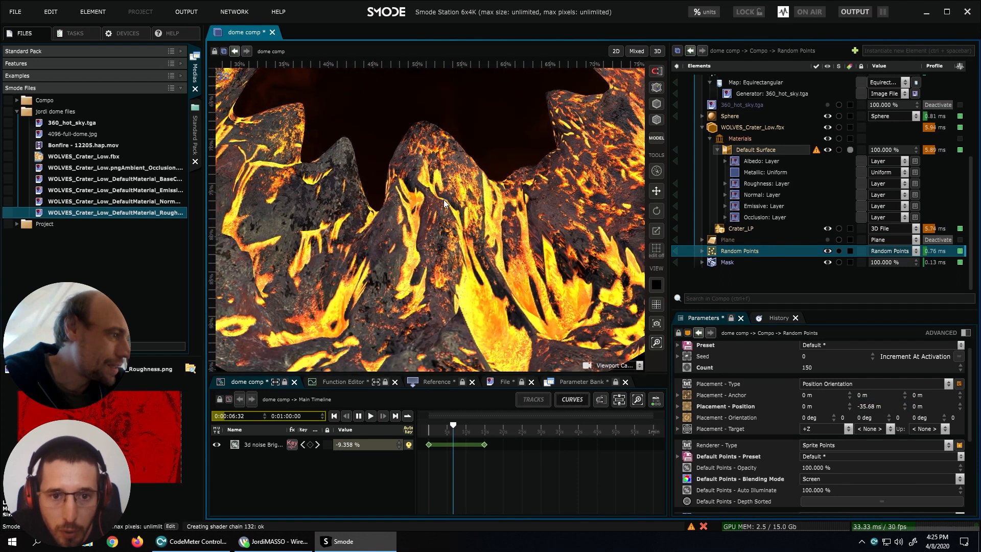
pyautogui.rightClick(440, 189)
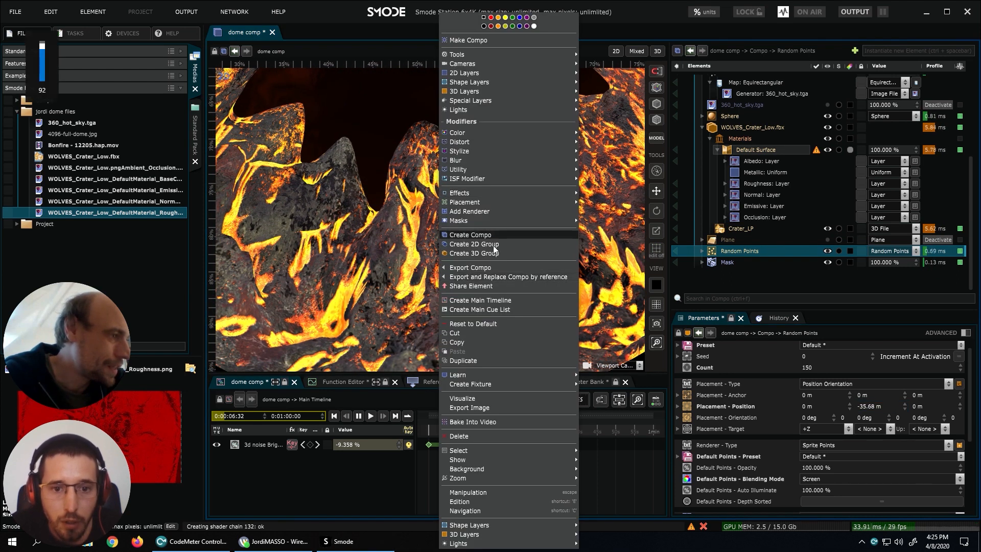
pyautogui.click(756, 150)
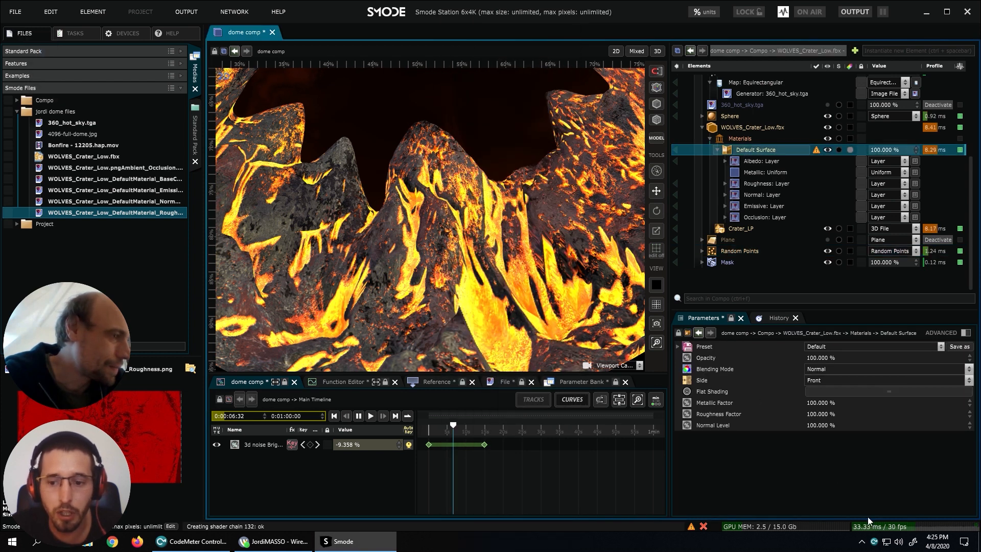
pyautogui.scroll(-4, 459, 255)
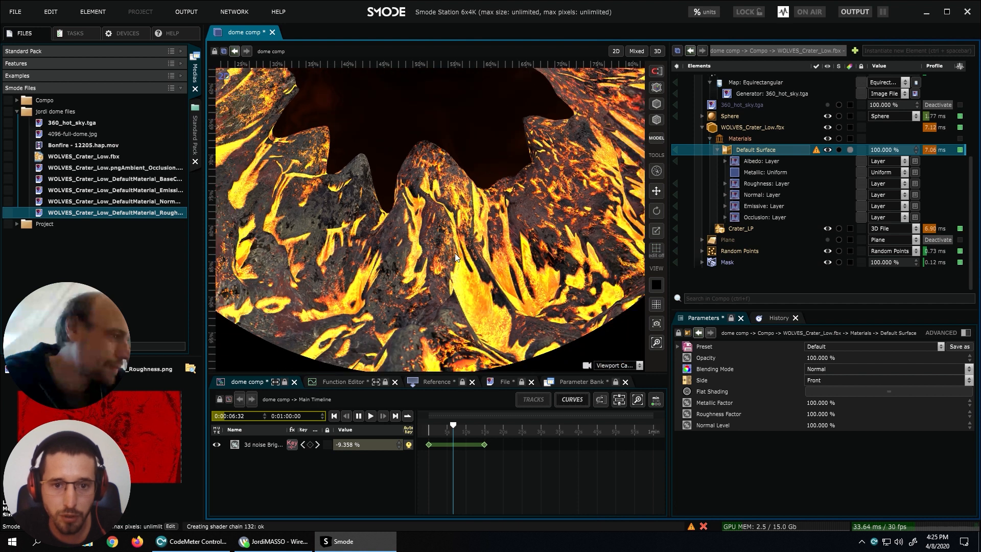
pyautogui.scroll(-5, 461, 224)
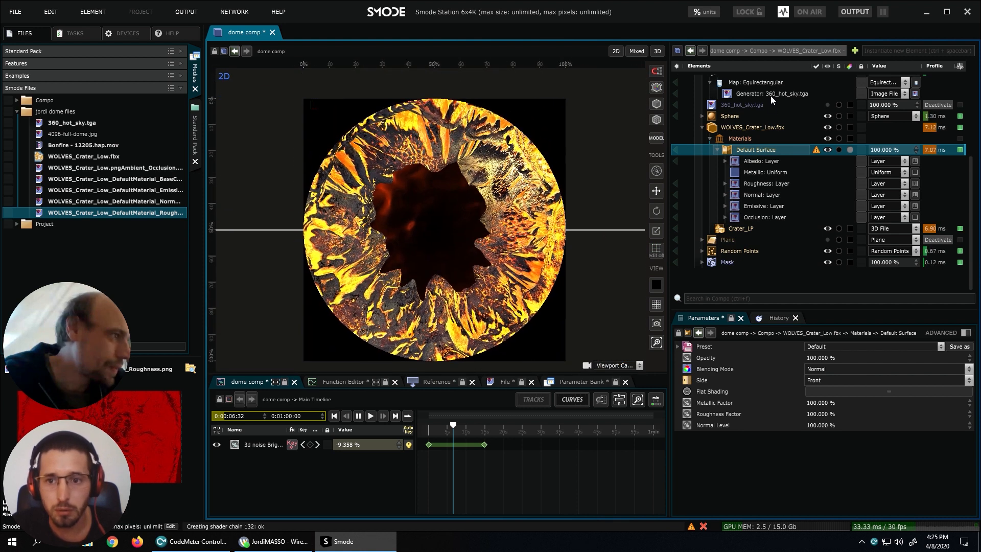
# Create a linear loop animation on the Y position of the Compo's Dome Master Spherical Camera.
pyautogui.scroll(2, 771, 97)
pyautogui.click(759, 115)
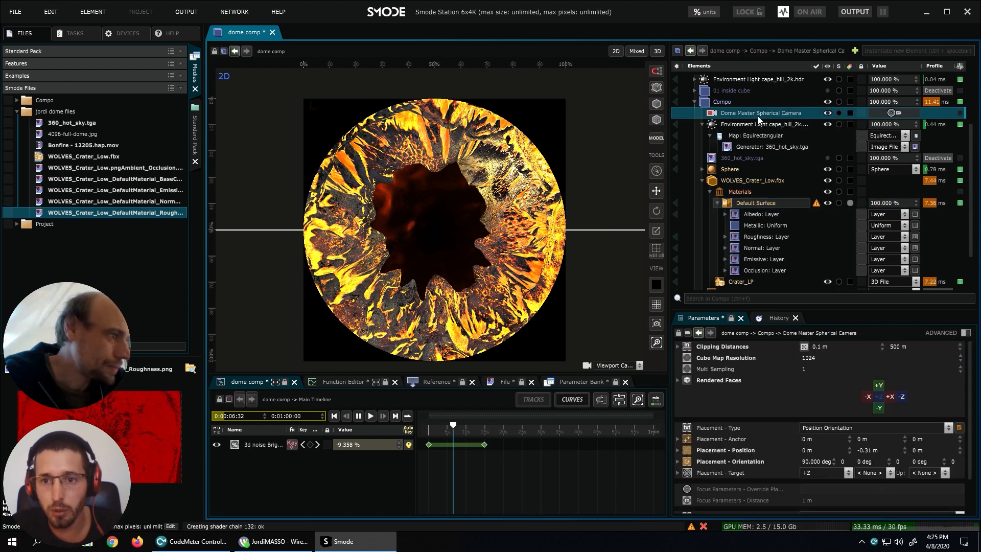
pyautogui.rightClick(868, 449)
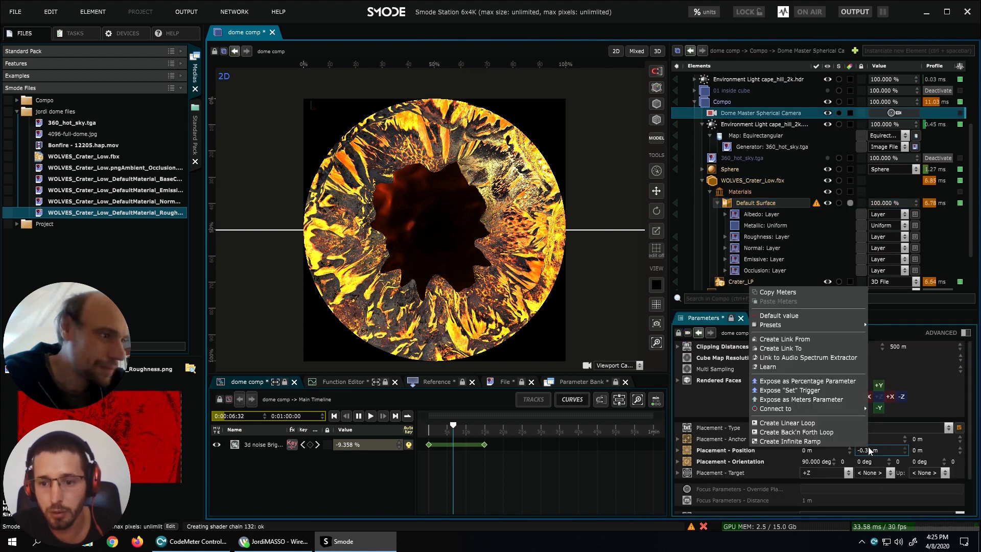
pyautogui.click(796, 424)
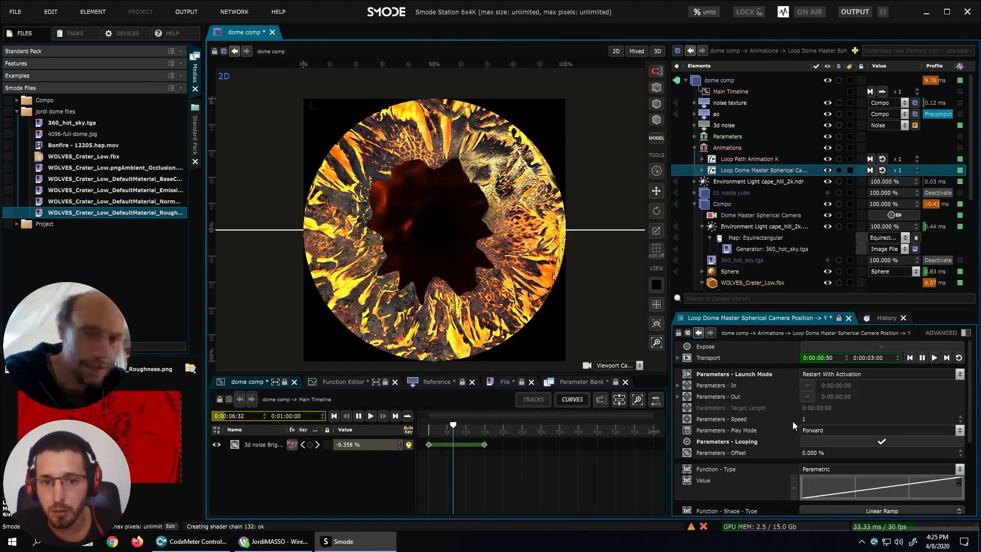
# Set the maximum of the camera position loop to 5 m.
pyautogui.scroll(-4, 792, 421)
pyautogui.doubleClick(815, 416)
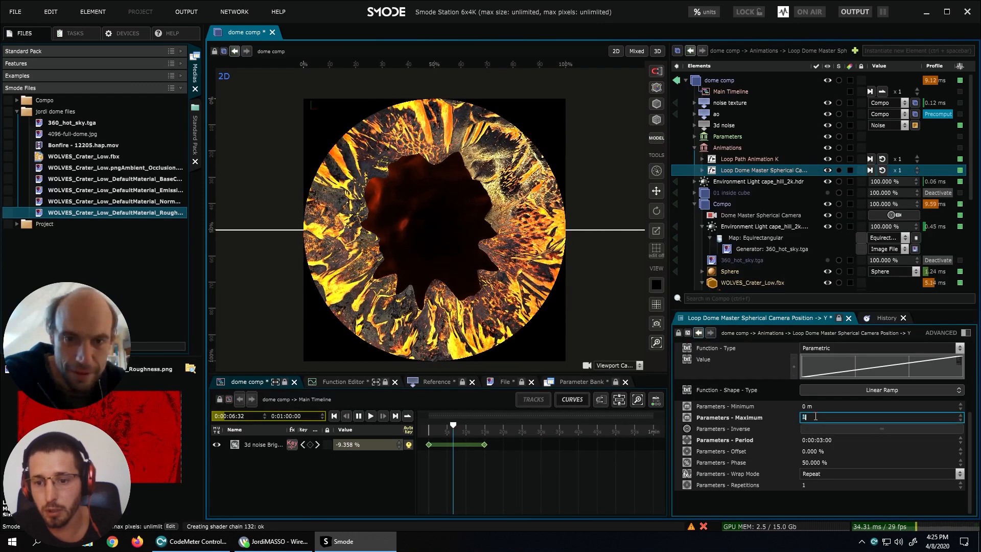
pyautogui.write('5')
pyautogui.press('Return')
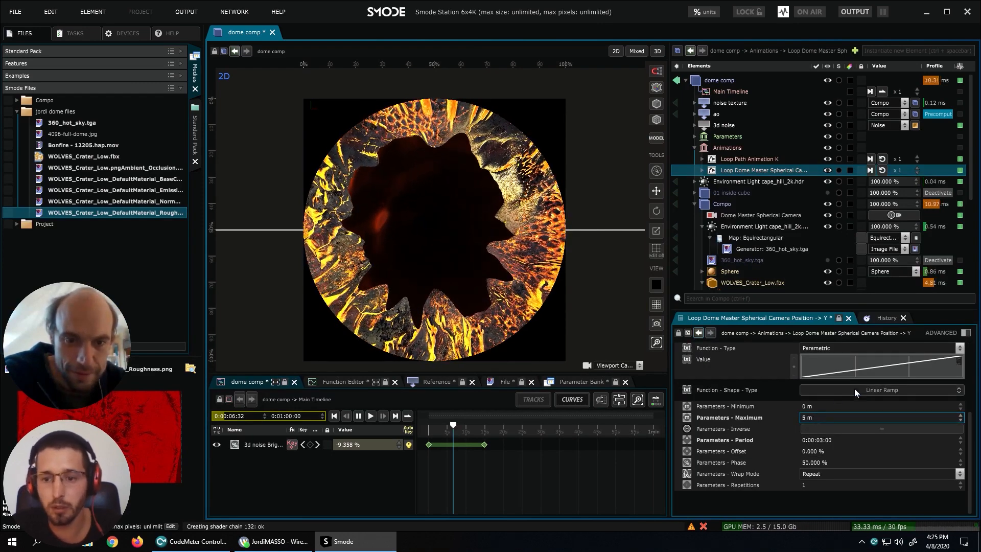
# Change the camera loop's function shape to Sinus and set its duration to 15 seconds.
pyautogui.click(875, 389)
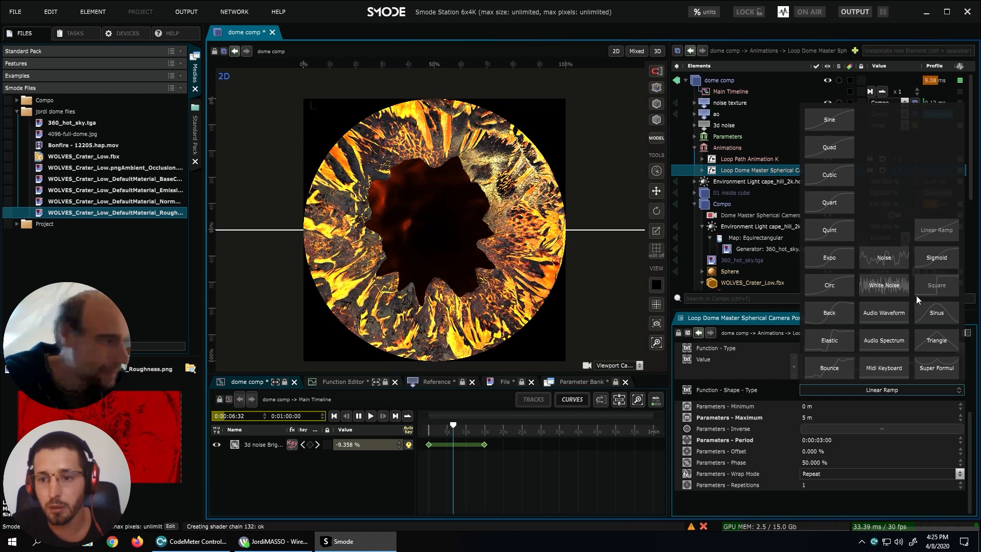
pyautogui.click(940, 312)
pyautogui.scroll(3, 742, 381)
pyautogui.scroll(1, 742, 381)
pyautogui.doubleClick(878, 358)
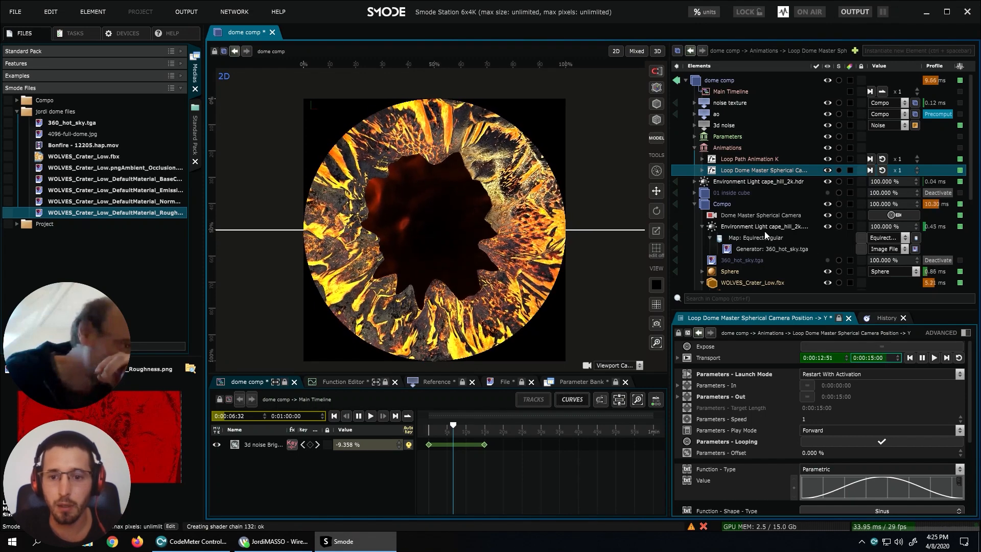
pyautogui.click(741, 215)
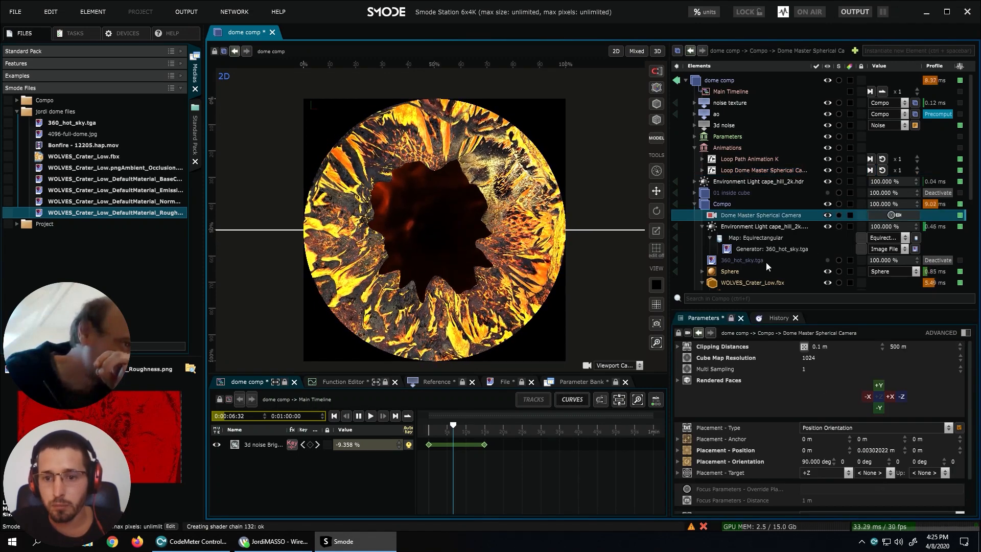
pyautogui.click(732, 281)
pyautogui.scroll(-2, 731, 281)
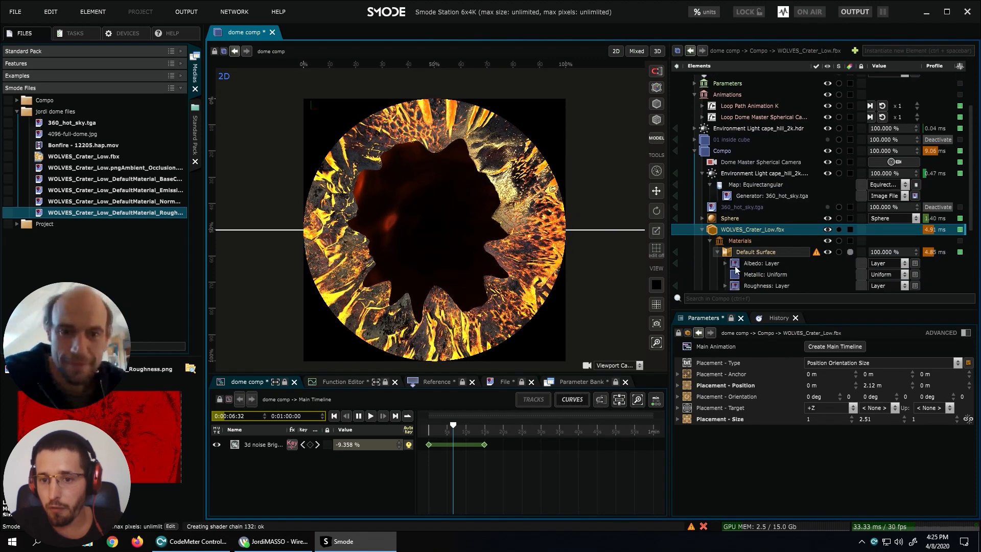
pyautogui.rightClick(922, 397)
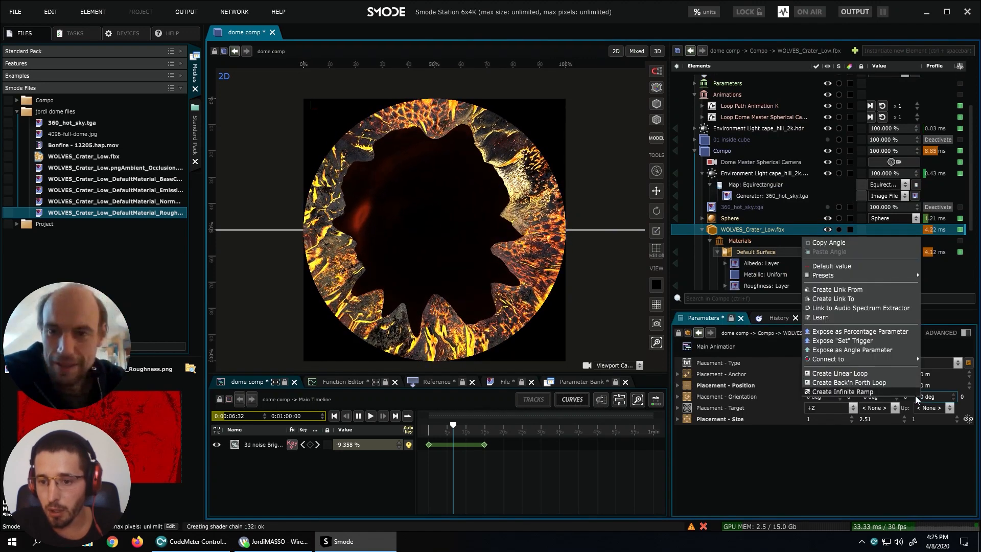
pyautogui.click(841, 374)
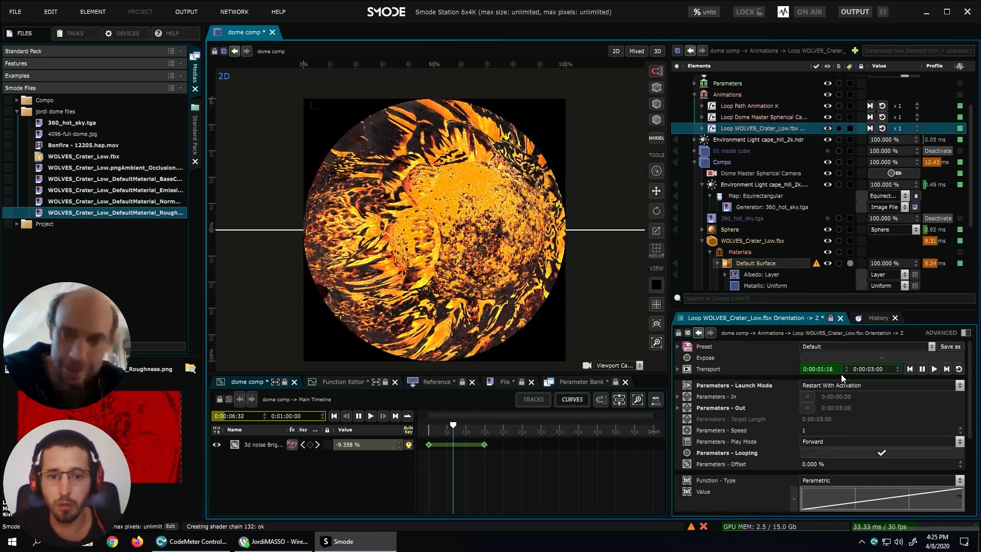
pyautogui.press('Delete')
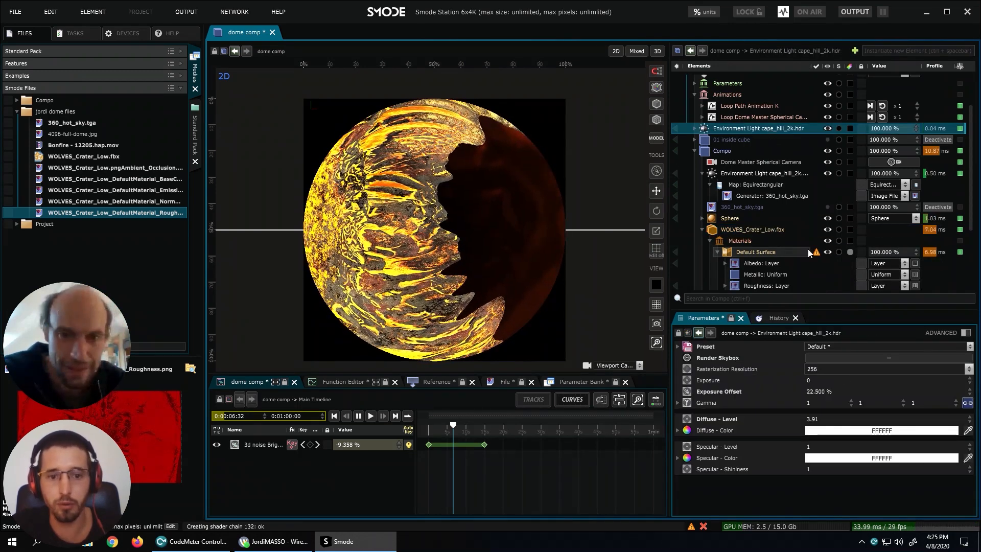
pyautogui.click(765, 231)
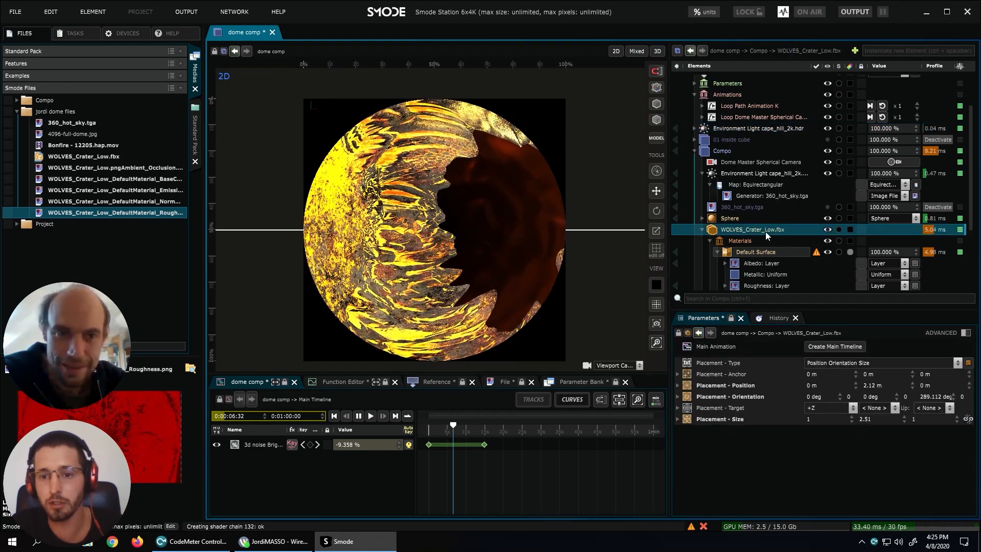
pyautogui.doubleClick(929, 399)
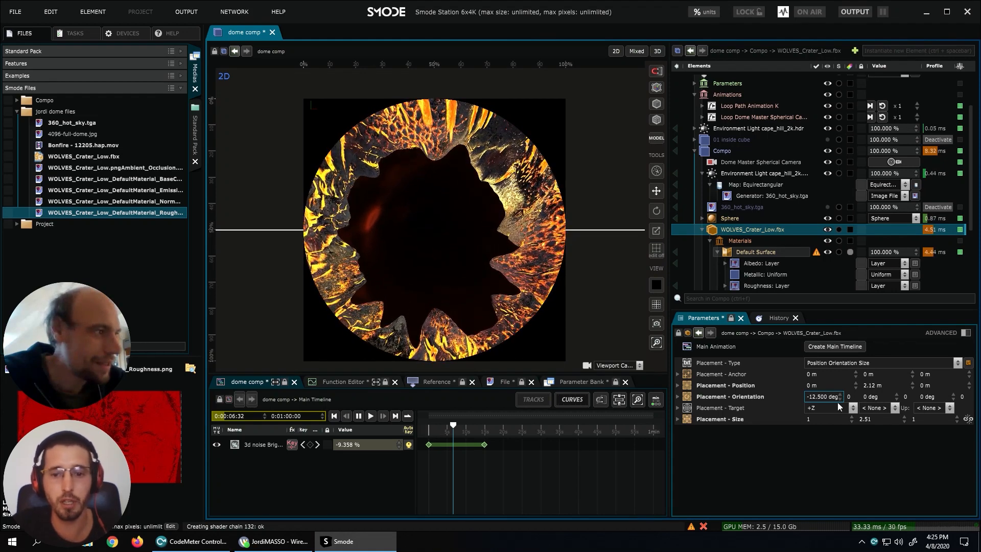
# Create a linear loop on the Y orientation of WOLVES_Crater_Low.fbx and set its duration to 30 seconds.
pyautogui.rightClick(873, 401)
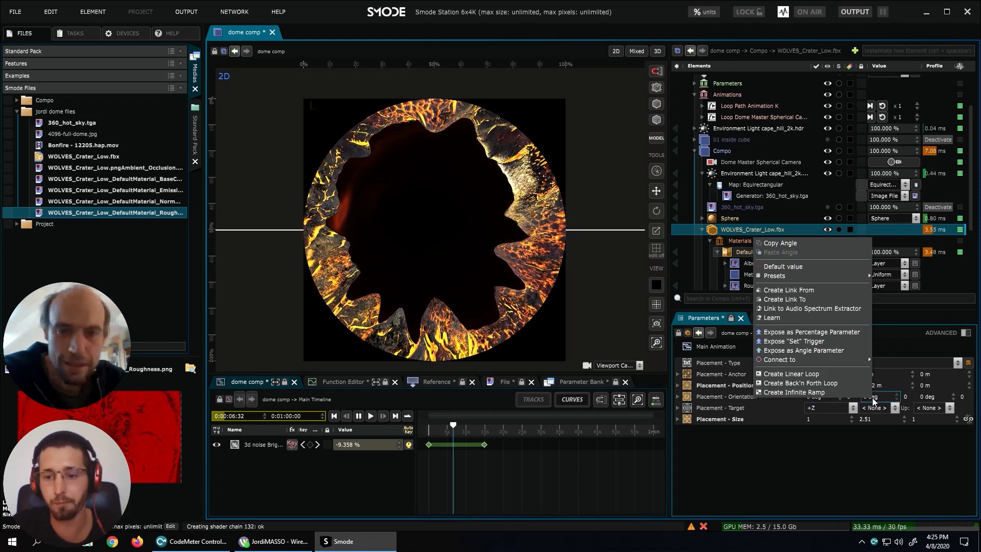
pyautogui.click(815, 374)
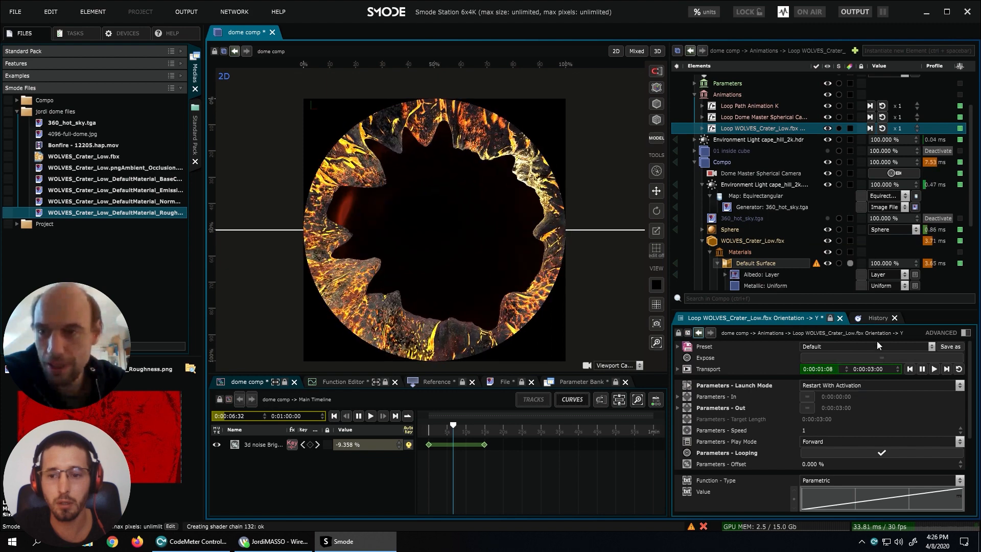
pyautogui.click(873, 366)
pyautogui.write('30')
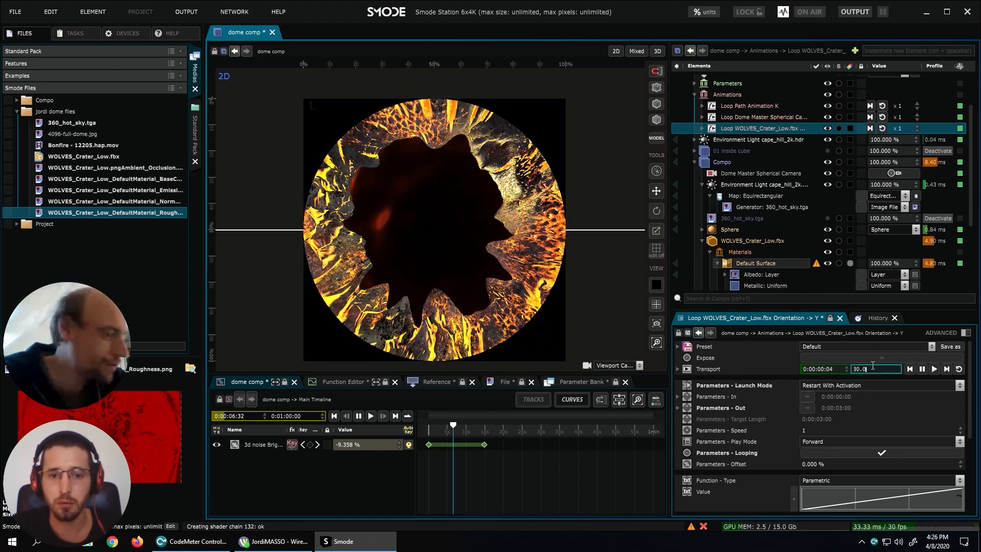
pyautogui.press('Return')
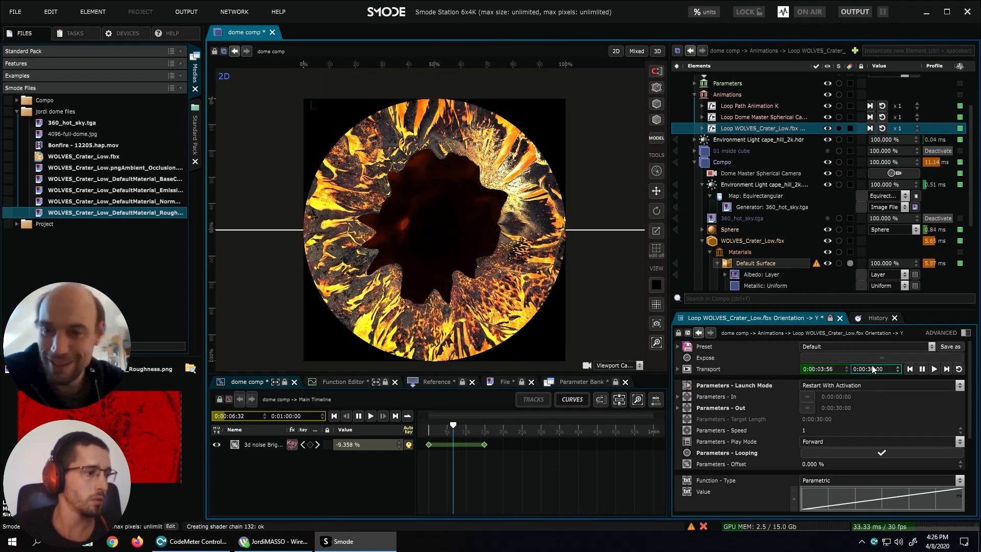